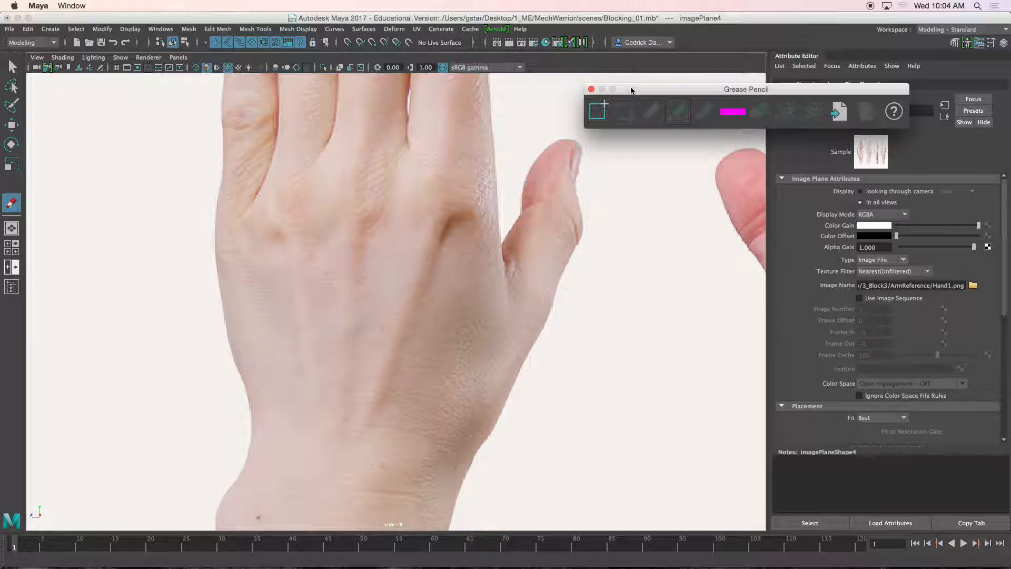
# Sketch a magenta outline around the back of the hand with the Grease Pencil, from the finger bases to the wrist.
pyautogui.moveTo(624, 93); pyautogui.dragTo(667, 87)
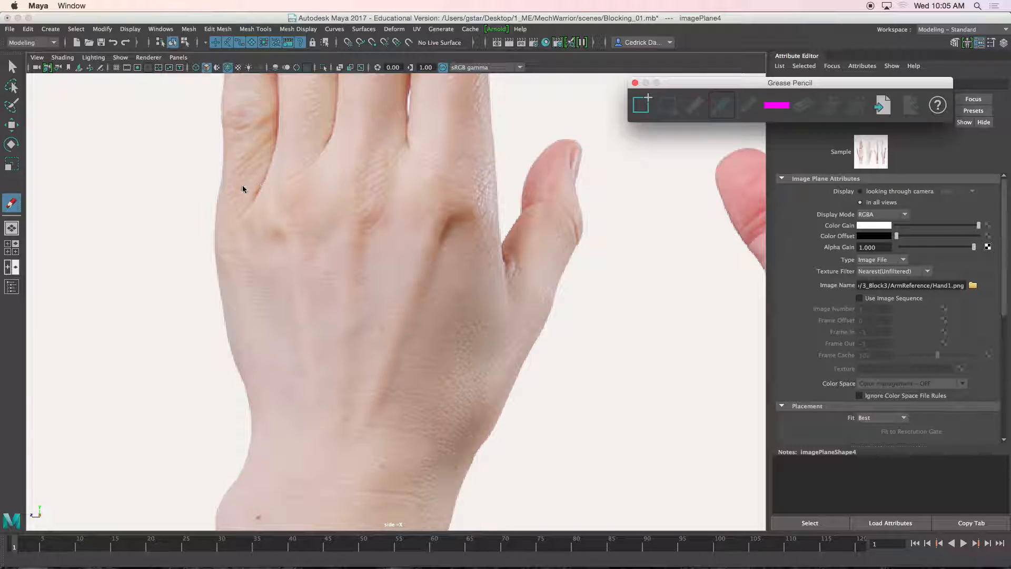
pyautogui.moveTo(224, 177); pyautogui.dragTo(479, 162)
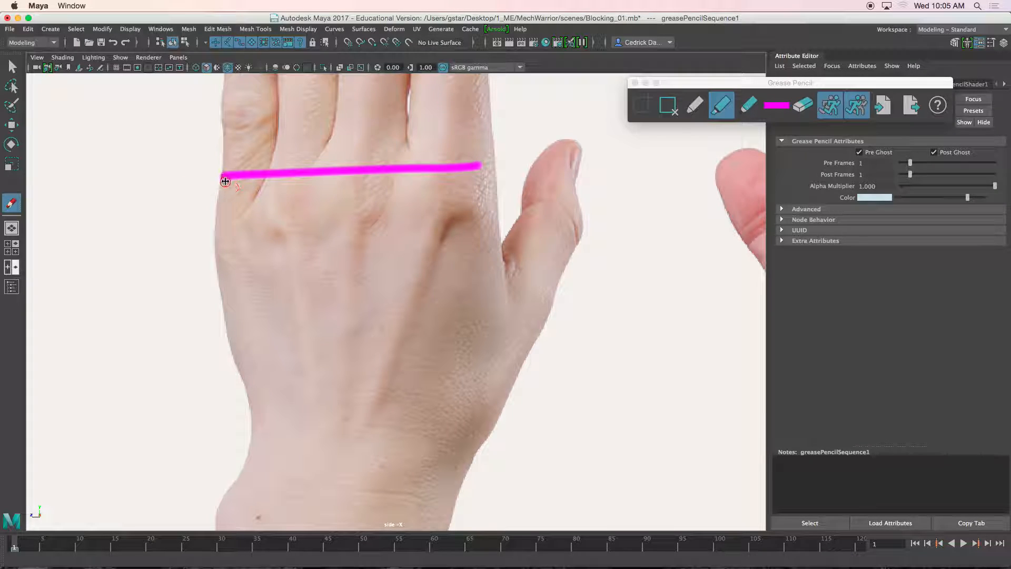
pyautogui.moveTo(223, 177); pyautogui.dragTo(215, 237)
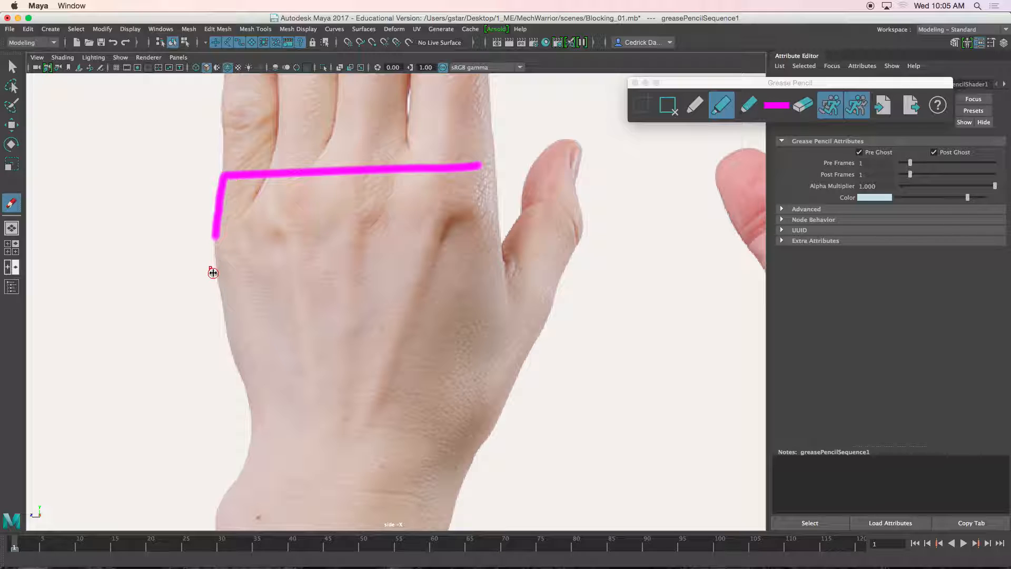
pyautogui.moveTo(216, 241)
pyautogui.mouseDown()
pyautogui.moveTo(237, 441)
pyautogui.moveTo(465, 466)
pyautogui.moveTo(499, 289)
pyautogui.moveTo(486, 176)
pyautogui.mouseUp()
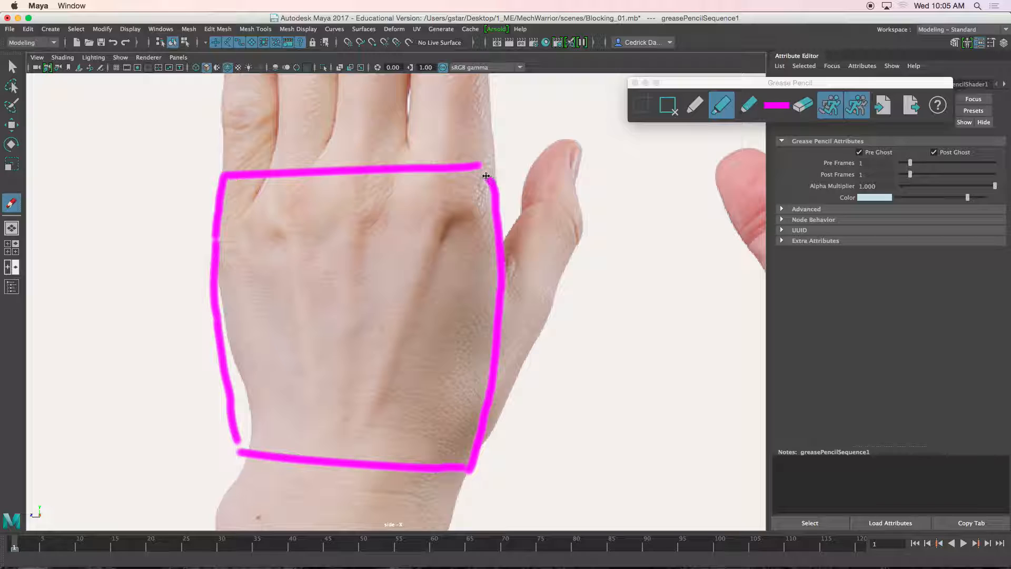
# Draw two horizontal and three vertical grease pencil lines that divide the hand outline into a topology grid.
pyautogui.moveTo(218, 242); pyautogui.dragTo(516, 240)
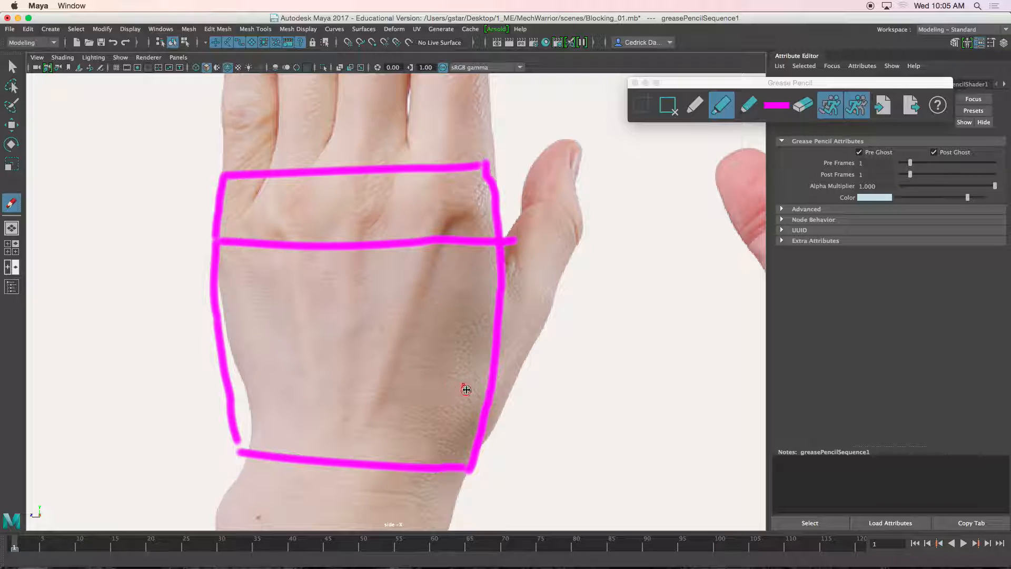
pyautogui.moveTo(486, 388); pyautogui.dragTo(233, 379)
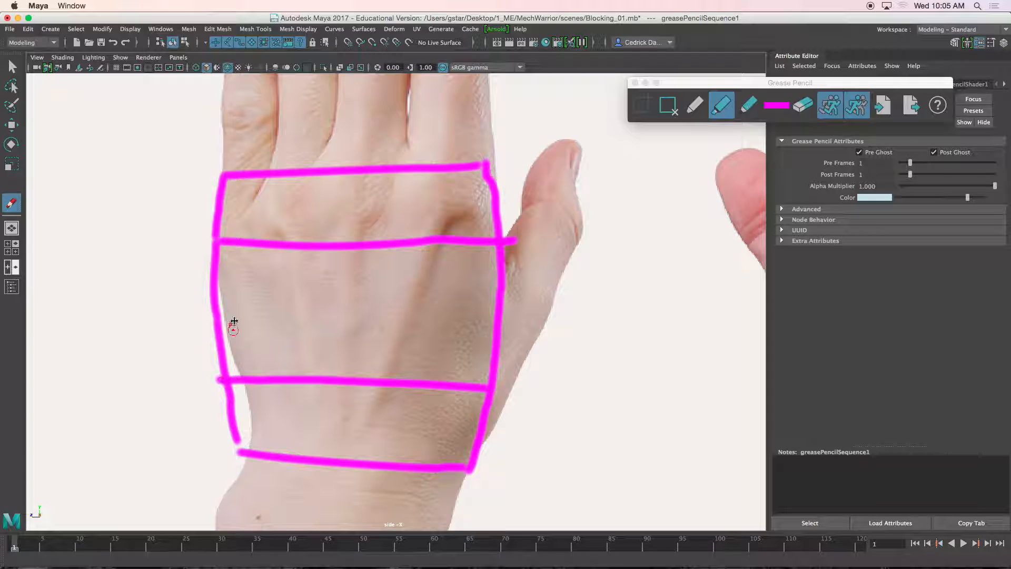
pyautogui.moveTo(272, 169); pyautogui.dragTo(273, 453)
pyautogui.moveTo(331, 166); pyautogui.dragTo(332, 456)
pyautogui.moveTo(404, 182); pyautogui.dragTo(402, 477)
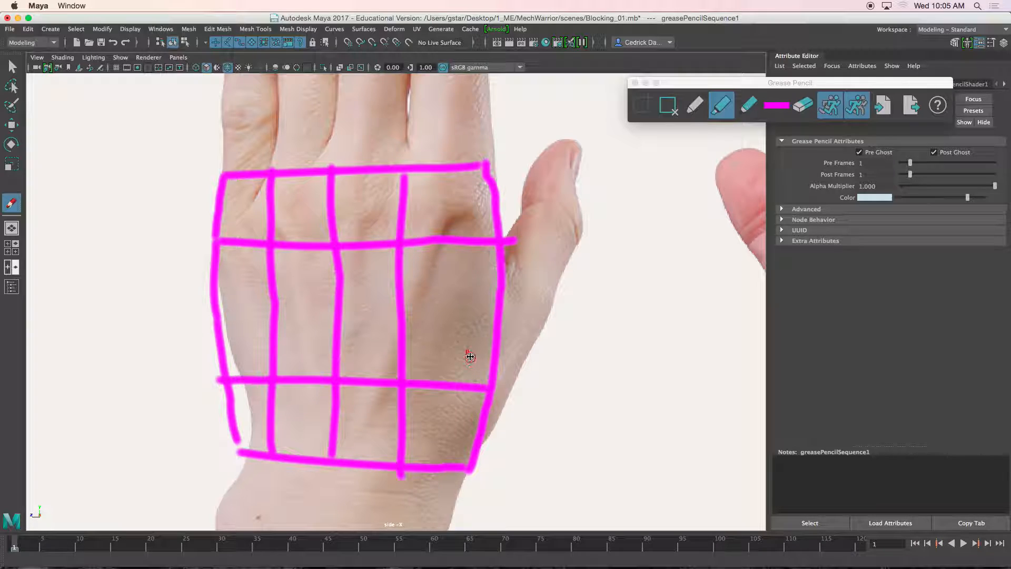
# Delete the grease pencil frame with the hand sketch, close the Grease Pencil tools and return to the Move tool.
pyautogui.click(667, 106)
pyautogui.moveTo(623, 244)
pyautogui.keyDown('alt'); pyautogui.mouseDown(button='middle')
pyautogui.moveTo(501, 249)
pyautogui.moveTo(97, 223)
pyautogui.mouseUp(button='middle'); pyautogui.keyUp('alt')
pyautogui.keyDown('alt'); pyautogui.moveTo(358, 246); pyautogui.dragTo(188, 285, button='middle'); pyautogui.keyUp('alt')
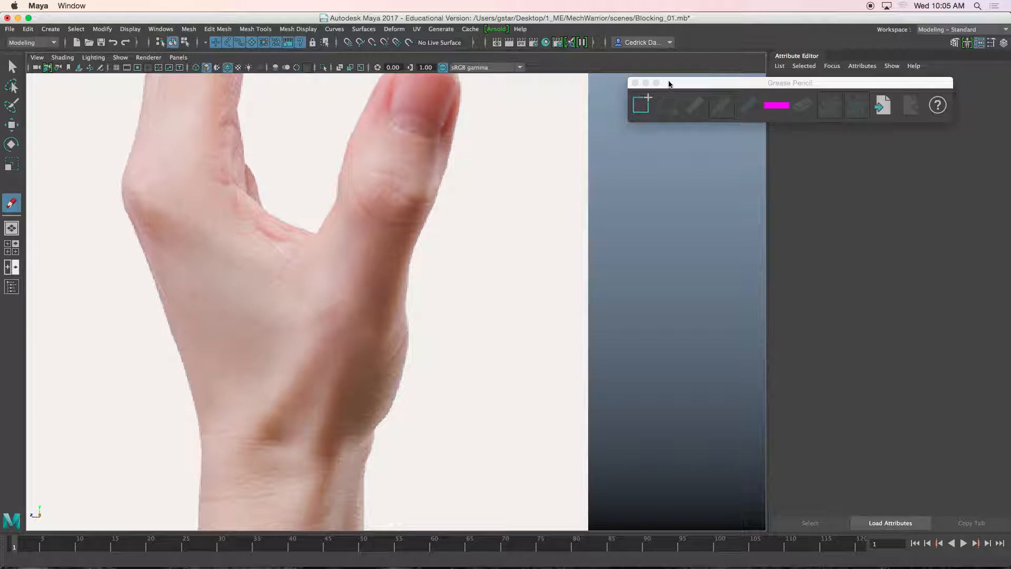
pyautogui.click(635, 83)
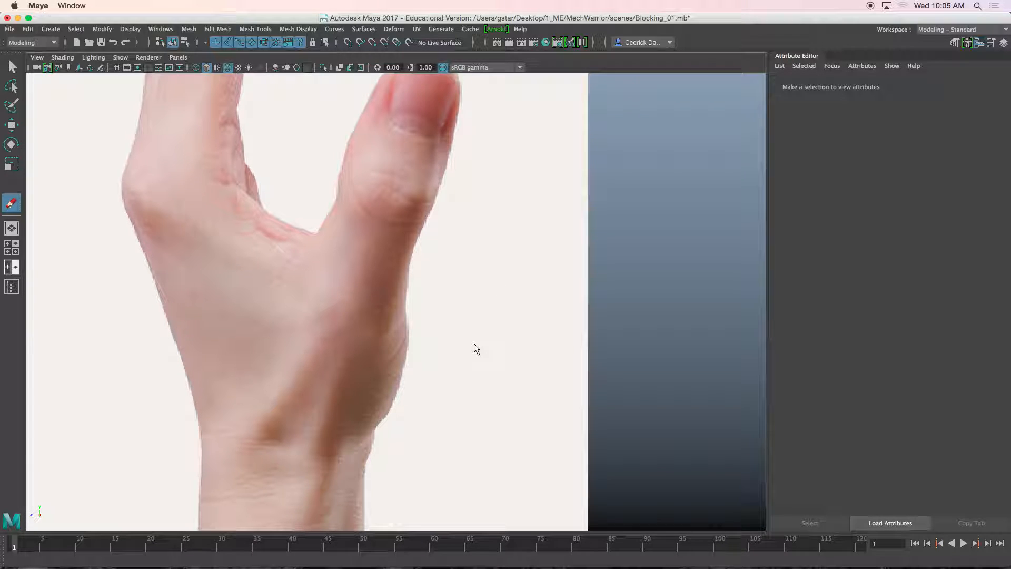
pyautogui.press('w')
# Create a polygon cube over the tip of the index finger on the palm reference in the side view.
pyautogui.scroll(-10, 342, 395)
pyautogui.scroll(10, 386, 349)
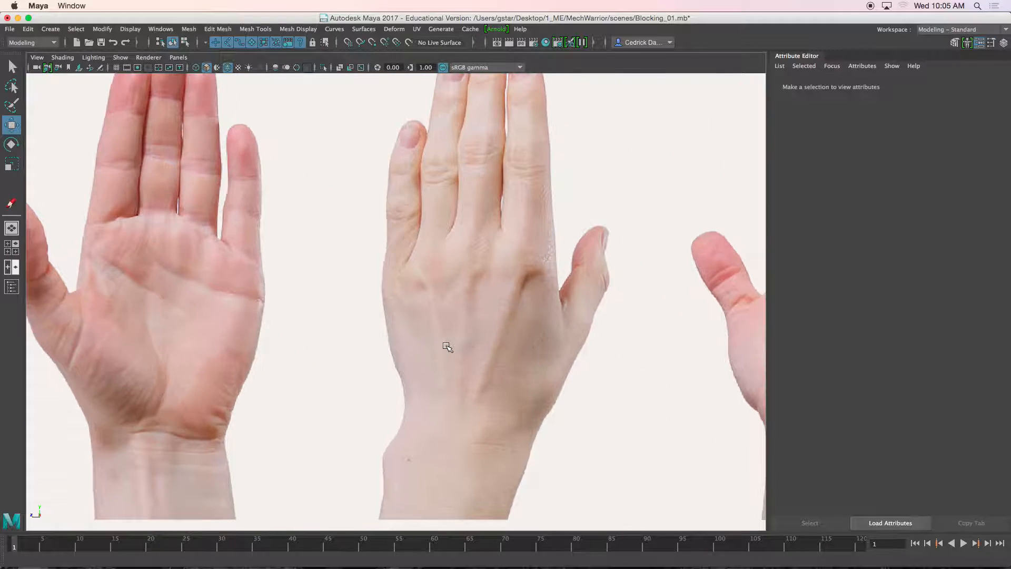
pyautogui.click(51, 29)
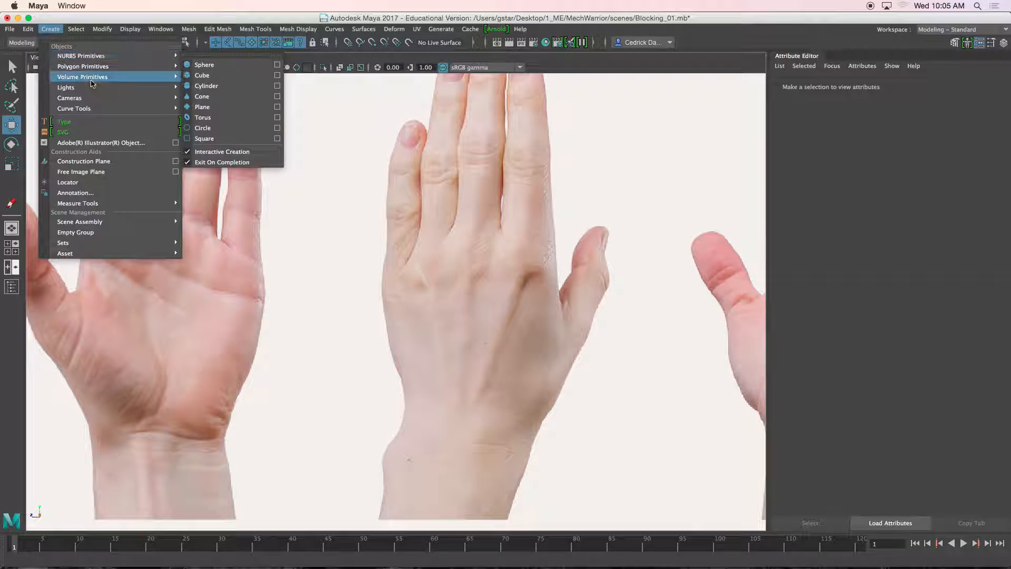
pyautogui.moveTo(116, 67)
pyautogui.click(203, 86)
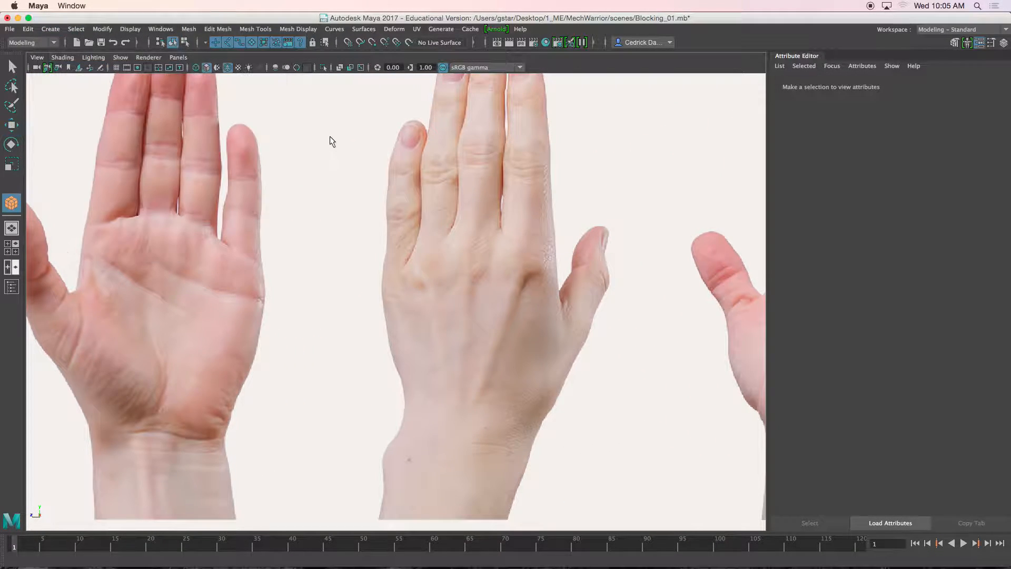
pyautogui.keyDown('alt'); pyautogui.moveTo(445, 281); pyautogui.dragTo(384, 266, button='middle'); pyautogui.keyUp('alt')
pyautogui.keyDown('alt'); pyautogui.moveTo(416, 206); pyautogui.dragTo(488, 270, button='middle'); pyautogui.keyUp('alt')
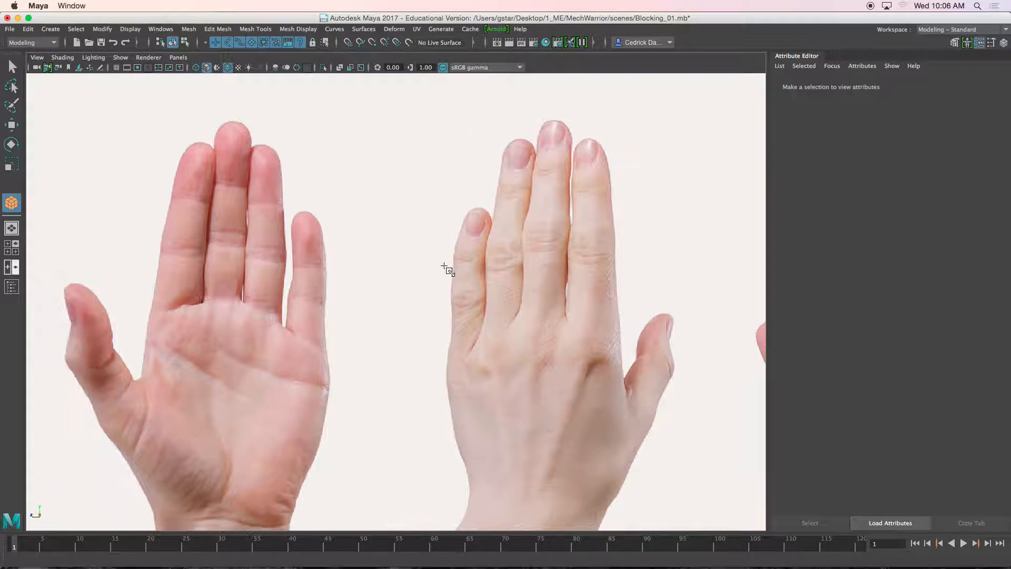
pyautogui.keyDown('alt'); pyautogui.moveTo(301, 253); pyautogui.dragTo(468, 275, button='middle'); pyautogui.keyUp('alt')
pyautogui.scroll(3, 453, 267)
pyautogui.keyDown('alt'); pyautogui.moveTo(369, 119); pyautogui.dragTo(367, 177, button='middle'); pyautogui.keyUp('alt')
pyautogui.moveTo(347, 187); pyautogui.dragTo(373, 189)
# Frame the cube in the perspective view and apply Smooth to its mesh.
pyautogui.press('space')
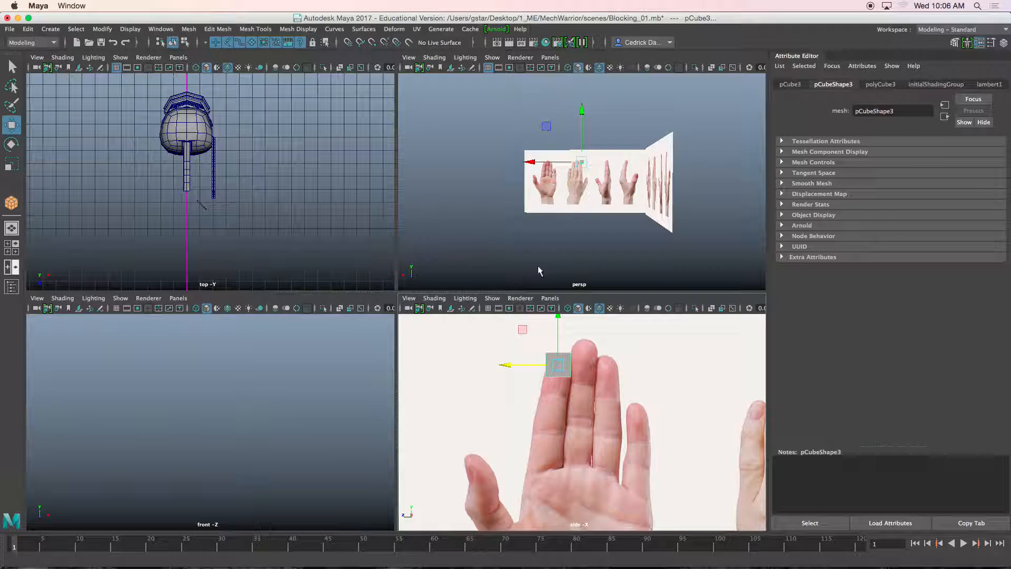
pyautogui.press('f')
pyautogui.keyDown('alt'); pyautogui.moveTo(462, 219); pyautogui.dragTo(555, 201); pyautogui.keyUp('alt')
pyautogui.press('space')
pyautogui.keyDown('alt'); pyautogui.moveTo(555, 201); pyautogui.dragTo(531, 216, button='right'); pyautogui.keyUp('alt')
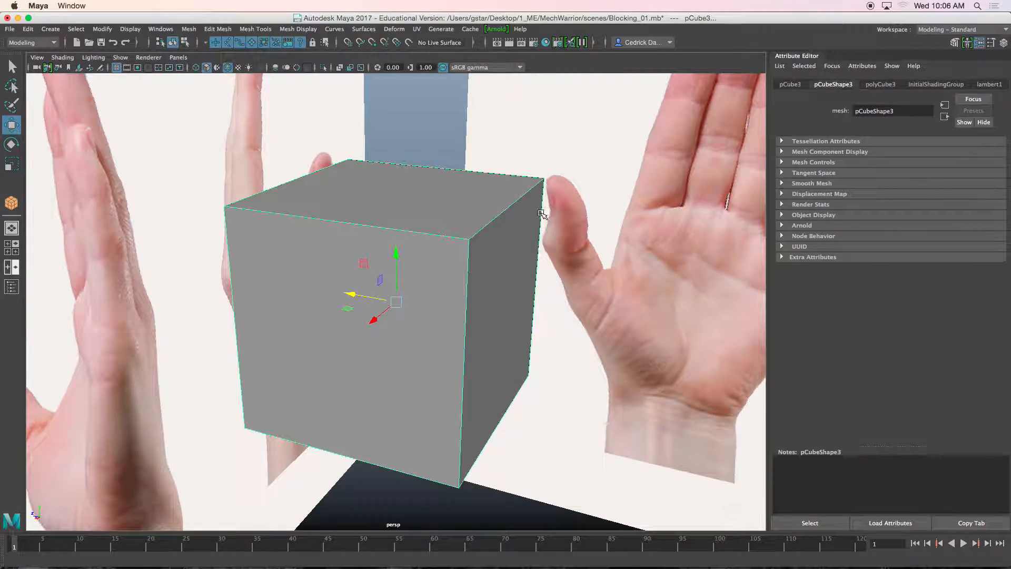
pyautogui.keyDown('alt'); pyautogui.moveTo(531, 216); pyautogui.dragTo(547, 207); pyautogui.keyUp('alt')
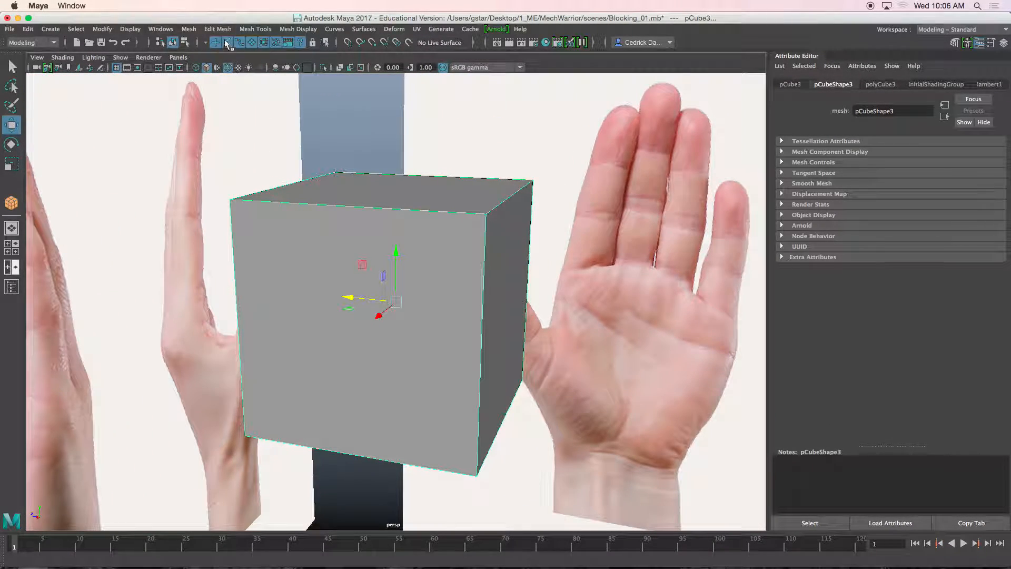
pyautogui.click(188, 29)
pyautogui.click(217, 127)
# Select the faces on the lower half of the smoothed cube and delete them, leaving an open dome.
pyautogui.keyDown('alt'); pyautogui.moveTo(421, 226); pyautogui.dragTo(390, 244); pyautogui.keyUp('alt')
pyautogui.rightClick(390, 244)
pyautogui.moveTo(390, 243); pyautogui.dragTo(390, 277, button='right')
pyautogui.keyDown('alt'); pyautogui.moveTo(389, 292); pyautogui.dragTo(409, 288); pyautogui.keyUp('alt')
pyautogui.moveTo(295, 342); pyautogui.dragTo(467, 309)
pyautogui.press('Delete')
# Extrude the dome's open bottom border edges and pull them straight down to form a new ring of faces.
pyautogui.moveTo(449, 255); pyautogui.dragTo(447, 228, button='right')
pyautogui.click(436, 303)
pyautogui.keyDown('alt'); pyautogui.moveTo(436, 303); pyautogui.dragTo(467, 326); pyautogui.keyUp('alt')
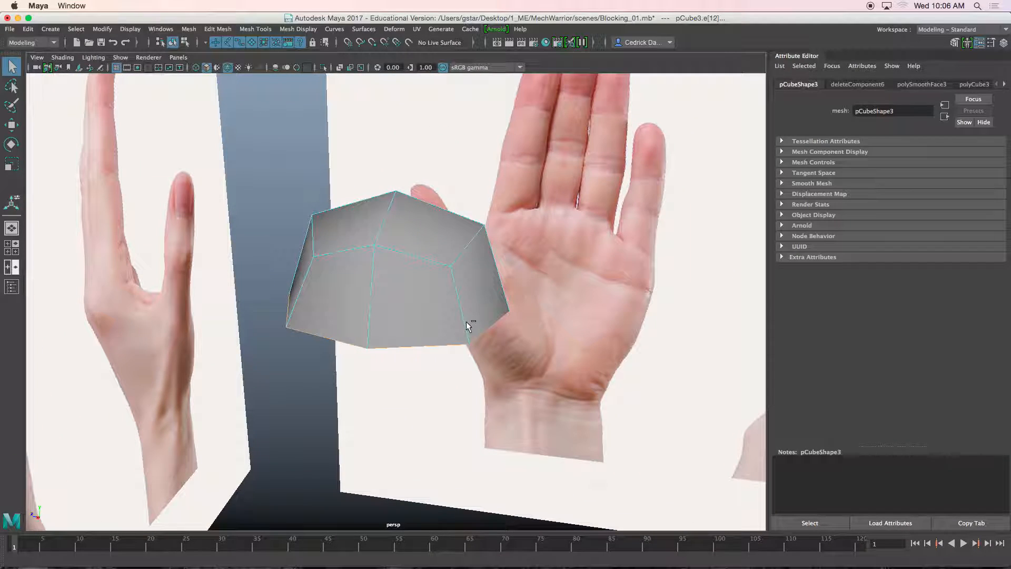
pyautogui.hotkey('ctrl', 'e')
pyautogui.press('w')
pyautogui.moveTo(395, 251); pyautogui.dragTo(393, 319)
# Widen the bottom row of vertices in the side view to match the width of the index finger.
pyautogui.press('space')
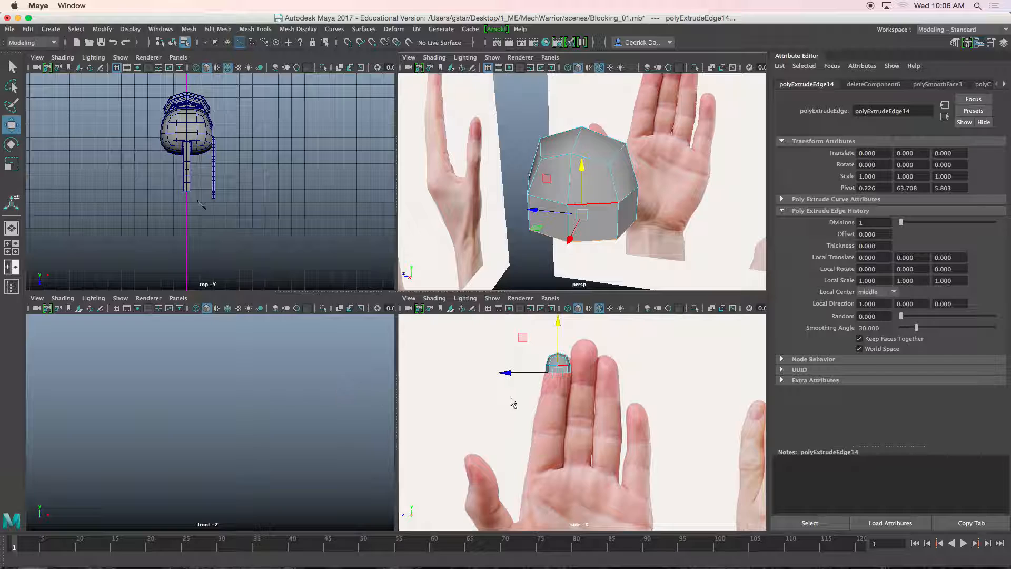
pyautogui.press('space')
pyautogui.scroll(8, 597, 365)
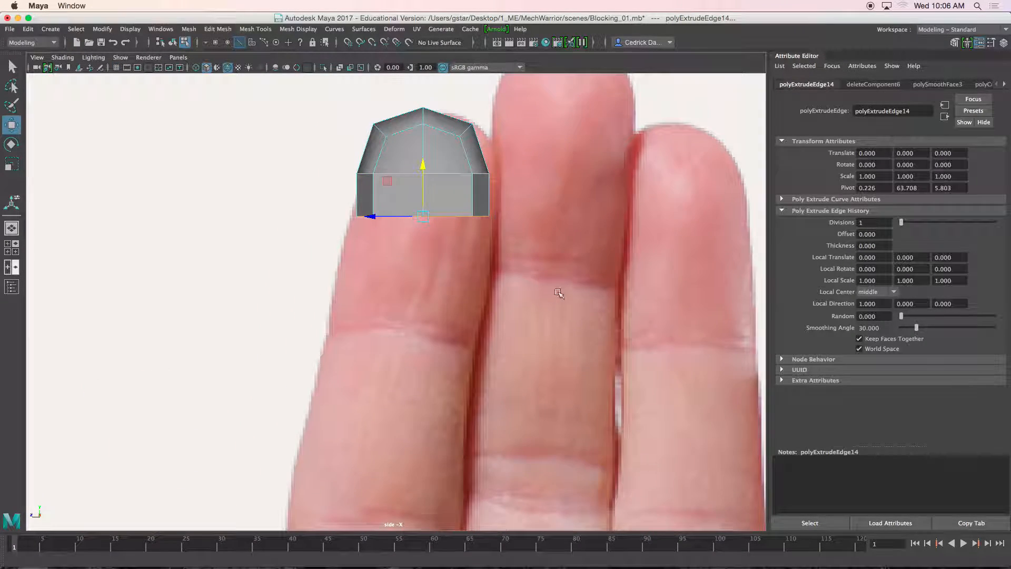
pyautogui.keyDown('alt'); pyautogui.moveTo(439, 262); pyautogui.dragTo(465, 237, button='middle'); pyautogui.keyUp('alt')
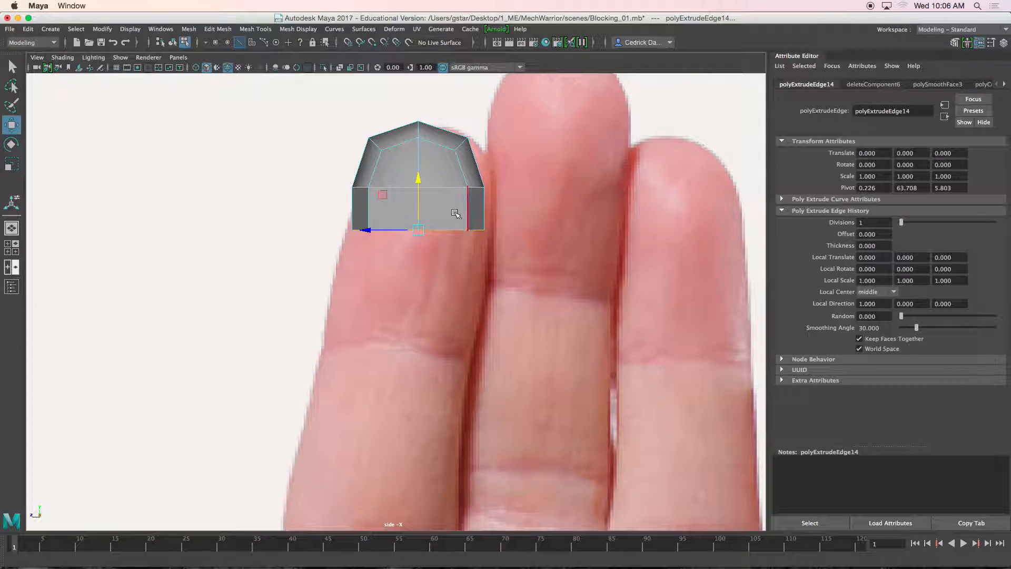
pyautogui.rightClick(451, 193)
pyautogui.moveTo(451, 194); pyautogui.dragTo(400, 192, button='right')
pyautogui.moveTo(327, 218); pyautogui.dragTo(520, 270)
pyautogui.press('r')
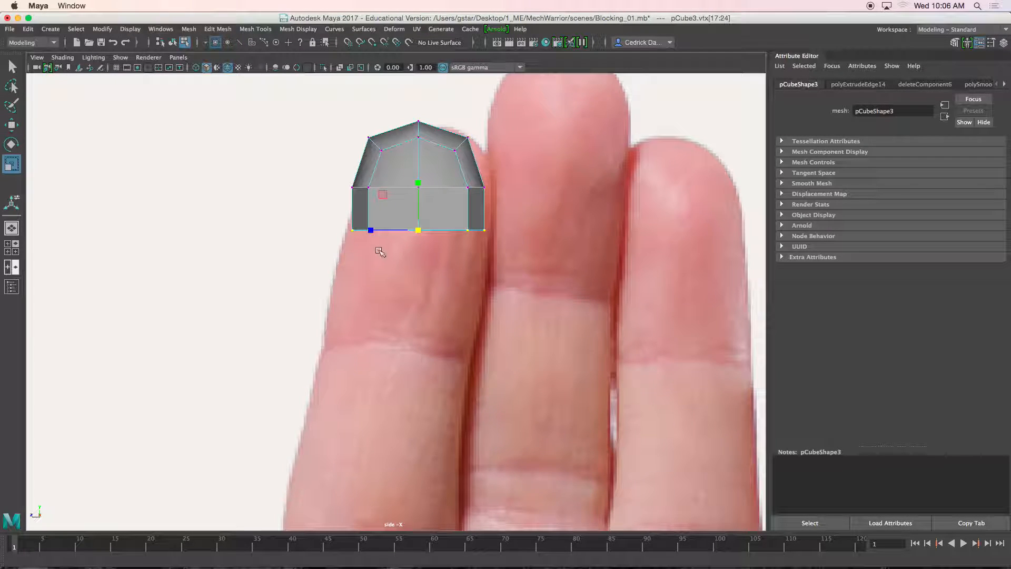
pyautogui.moveTo(372, 232); pyautogui.dragTo(367, 232)
# Shift the upper vertex rows sideways so the dome follows the tilt and outline of the index fingertip.
pyautogui.hotkey('ctrl', 'shift', 'i')
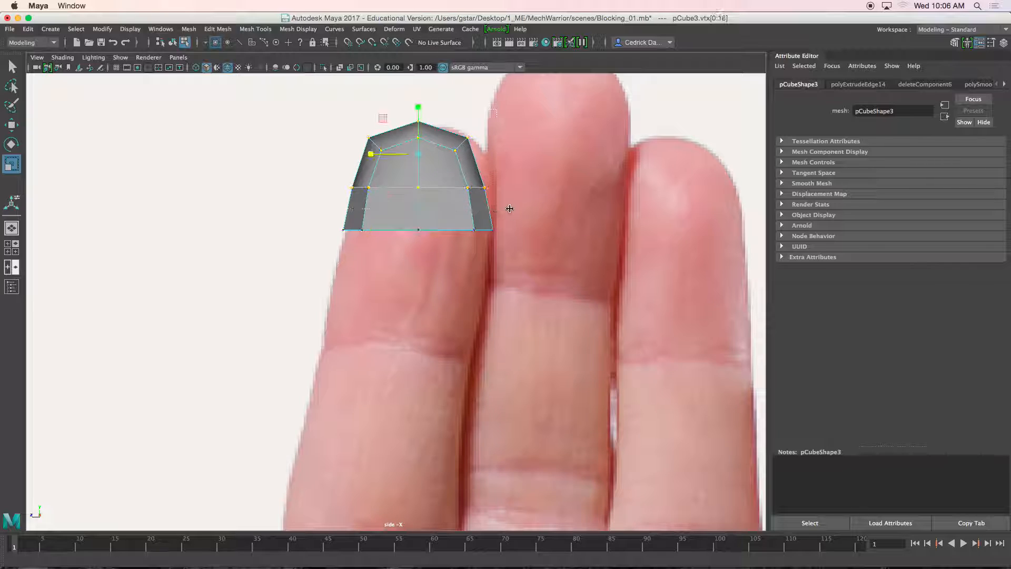
pyautogui.press('w')
pyautogui.moveTo(366, 151); pyautogui.dragTo(377, 153)
pyautogui.moveTo(491, 154); pyautogui.dragTo(504, 153)
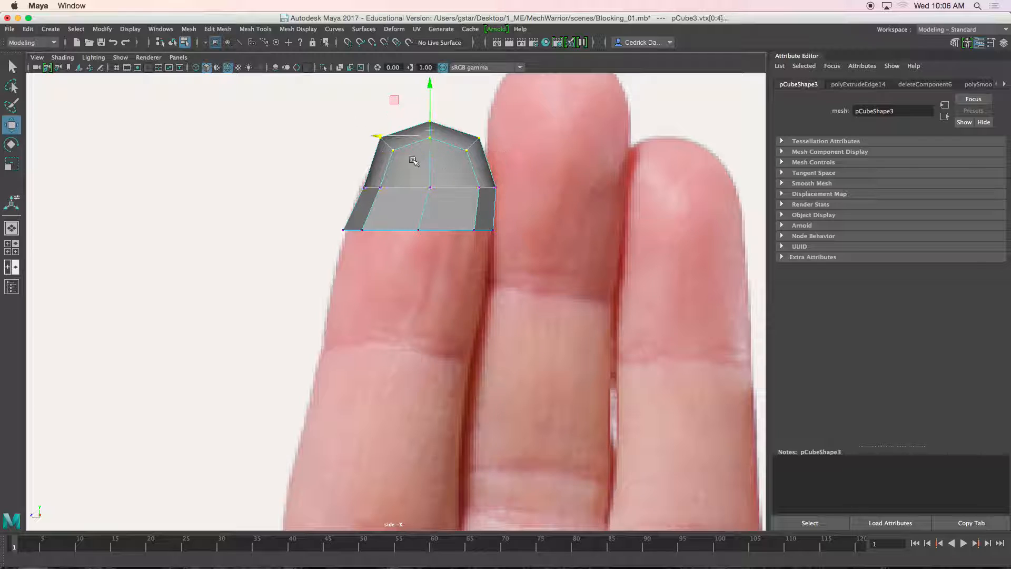
pyautogui.moveTo(377, 136); pyautogui.dragTo(431, 146)
pyautogui.moveTo(473, 196); pyautogui.dragTo(472, 194)
pyautogui.moveTo(380, 186)
pyautogui.mouseDown()
pyautogui.moveTo(368, 187)
pyautogui.moveTo(377, 186)
pyautogui.mouseUp()
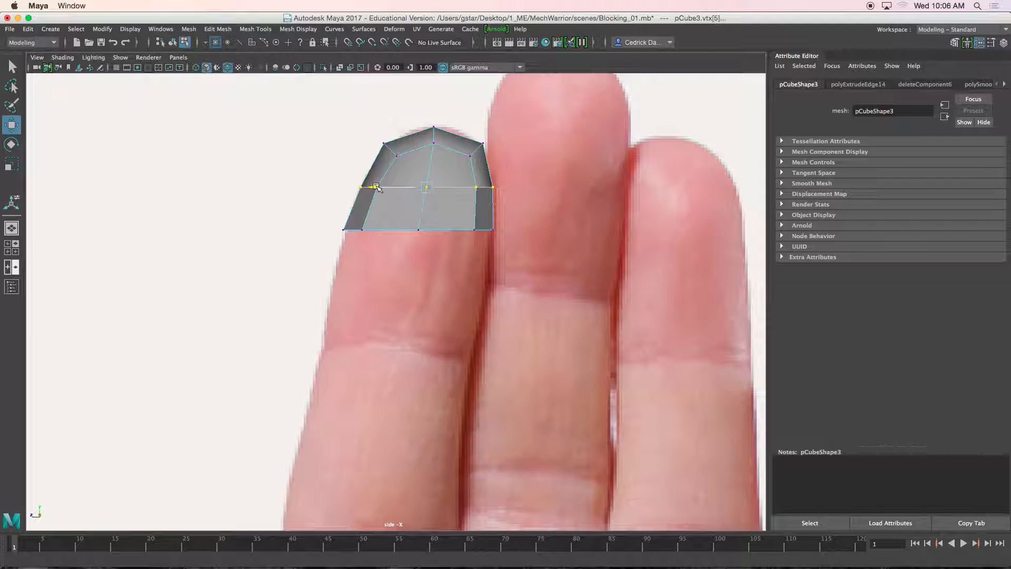
pyautogui.moveTo(446, 244); pyautogui.dragTo(507, 248)
# Bring the hand reference into sight in the front view and clear the vertex selection.
pyautogui.press('space')
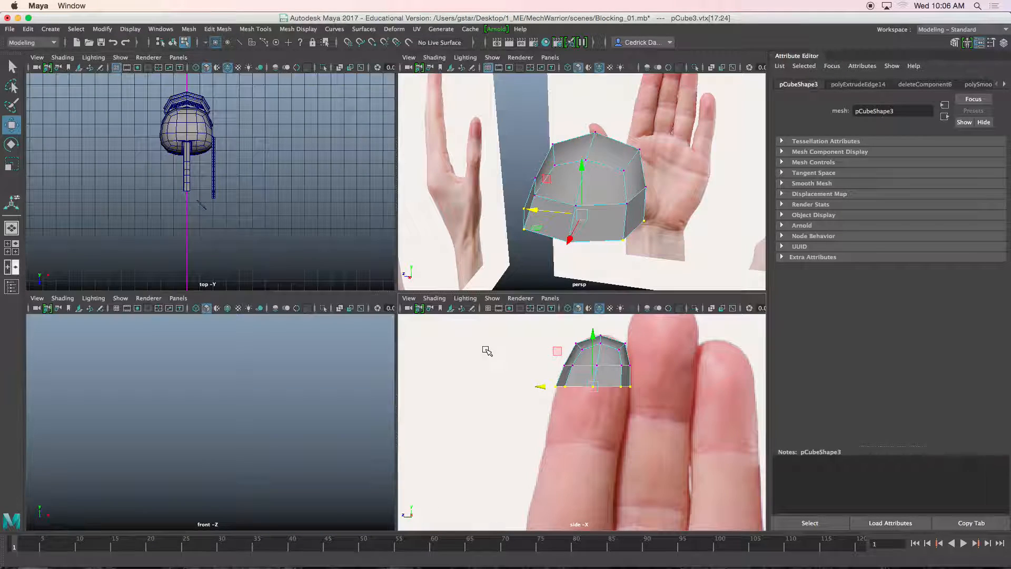
pyautogui.press('f')
pyautogui.scroll(-3, 239, 428)
pyautogui.scroll(-2, 230, 423)
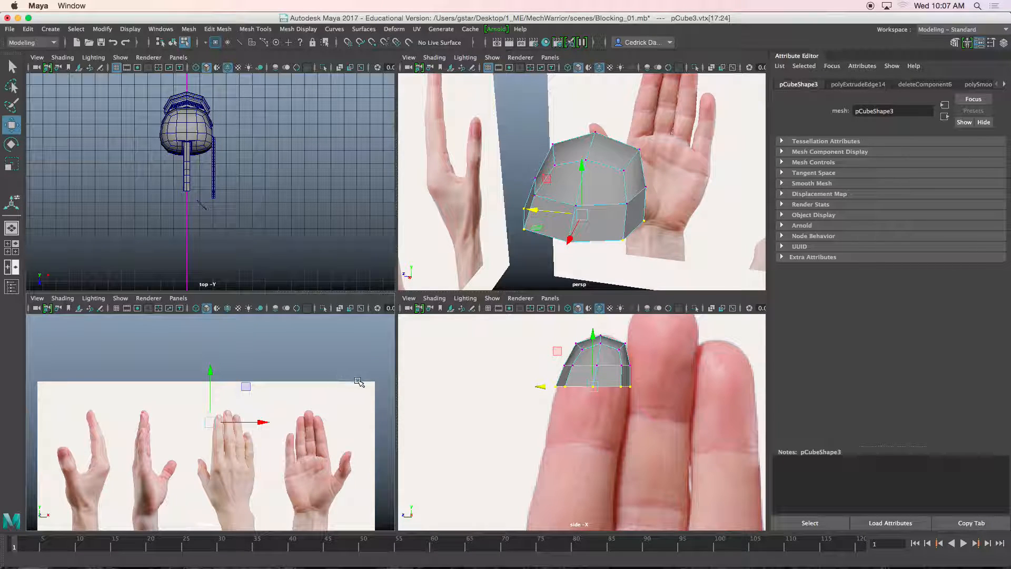
pyautogui.rightClick(343, 397)
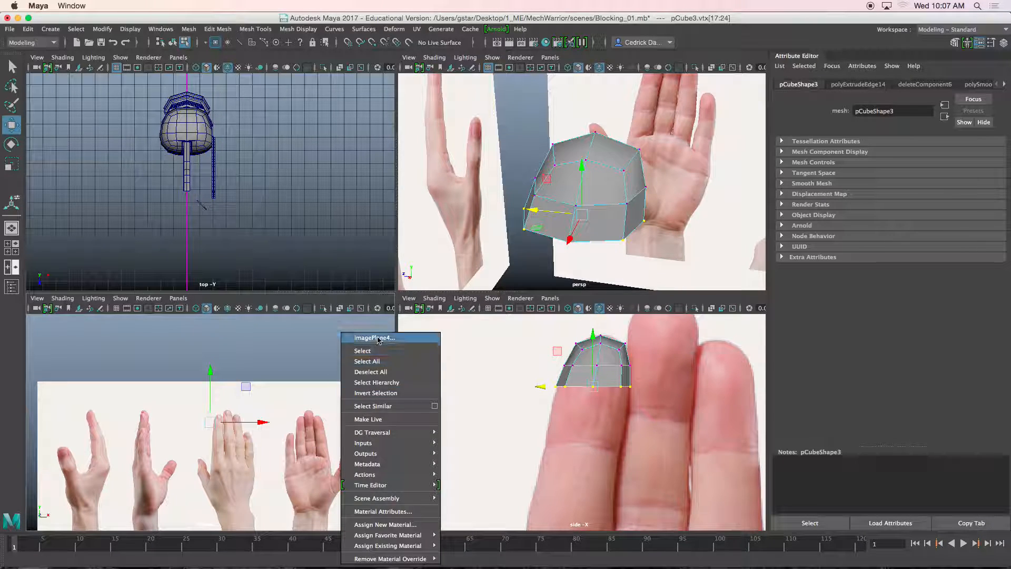
pyautogui.click(273, 384)
pyautogui.click(310, 407)
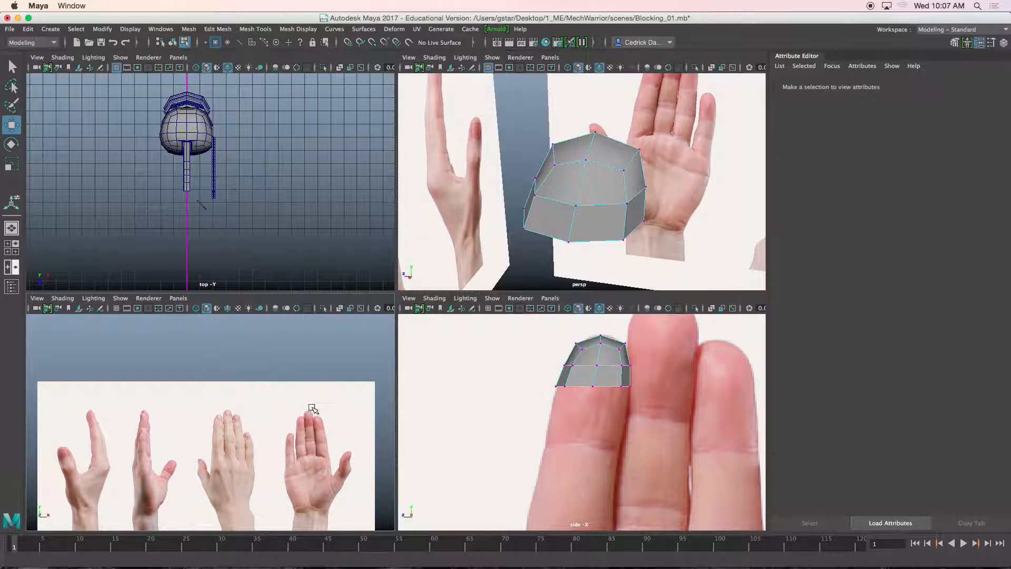
# Return the mesh to object mode and move the front hand image plane along its depth axis, behind the fingertip mesh.
pyautogui.scroll(-5, 470, 219)
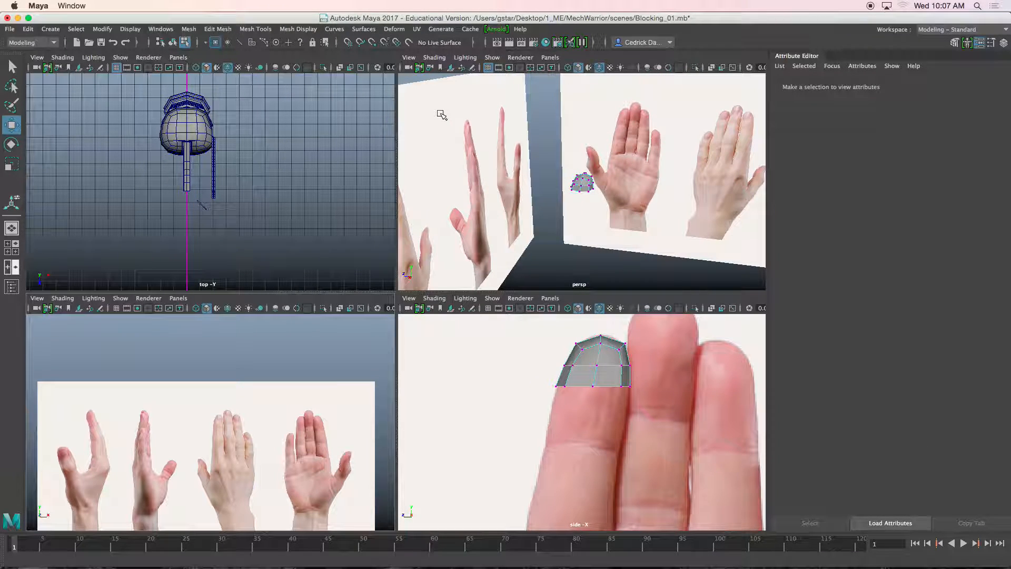
pyautogui.rightClick(432, 91)
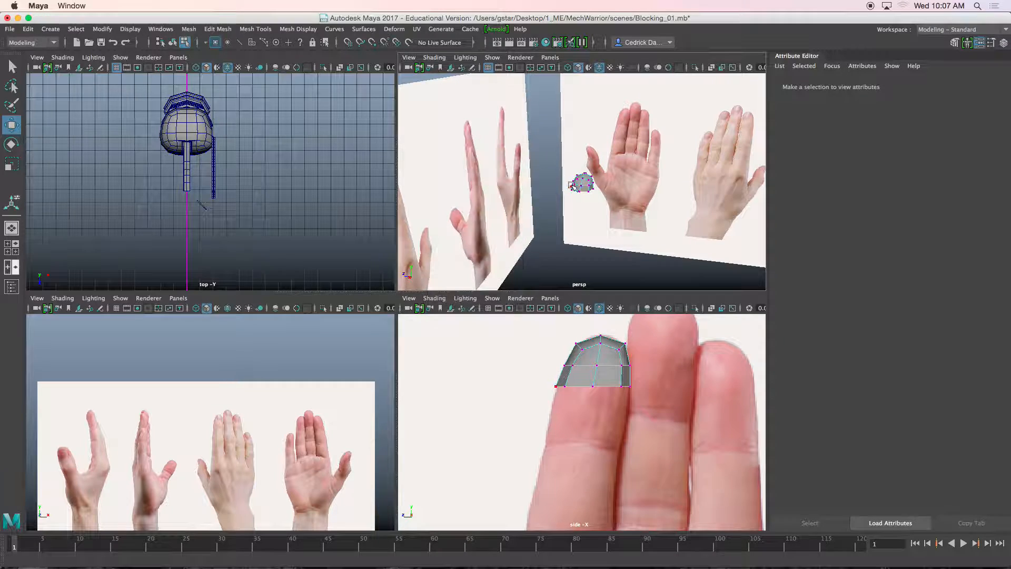
pyautogui.moveTo(582, 183); pyautogui.dragTo(611, 161, button='right')
pyautogui.click(431, 93)
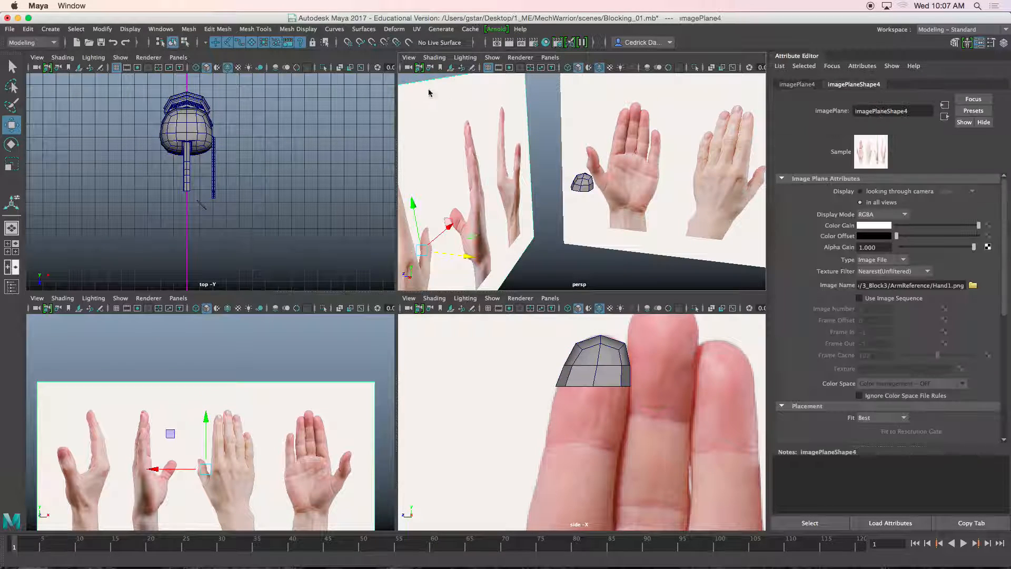
pyautogui.moveTo(459, 255); pyautogui.dragTo(828, 302)
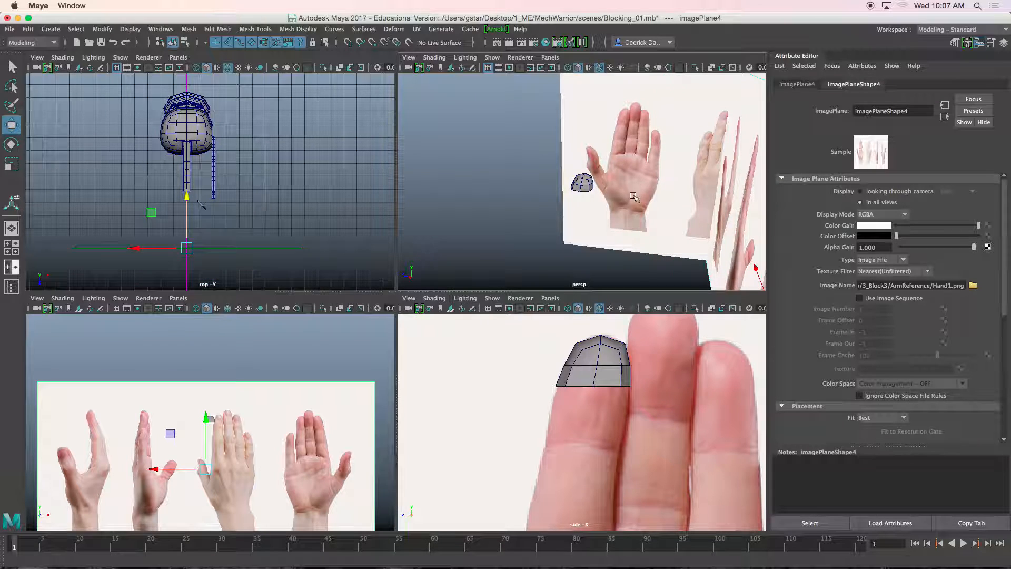
pyautogui.scroll(-5, 638, 200)
pyautogui.moveTo(680, 216); pyautogui.dragTo(469, 252)
pyautogui.press('space')
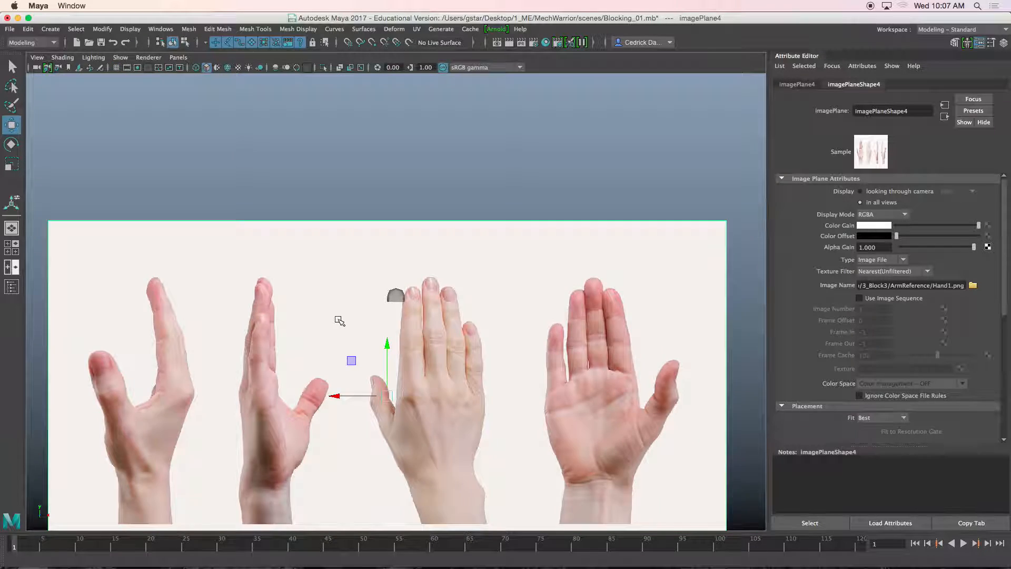
# Slide the front hand image plane sideways until the side-on index fingertip sits behind the fingertip mesh.
pyautogui.scroll(3, 342, 321)
pyautogui.click(396, 288)
pyautogui.scroll(3, 395, 339)
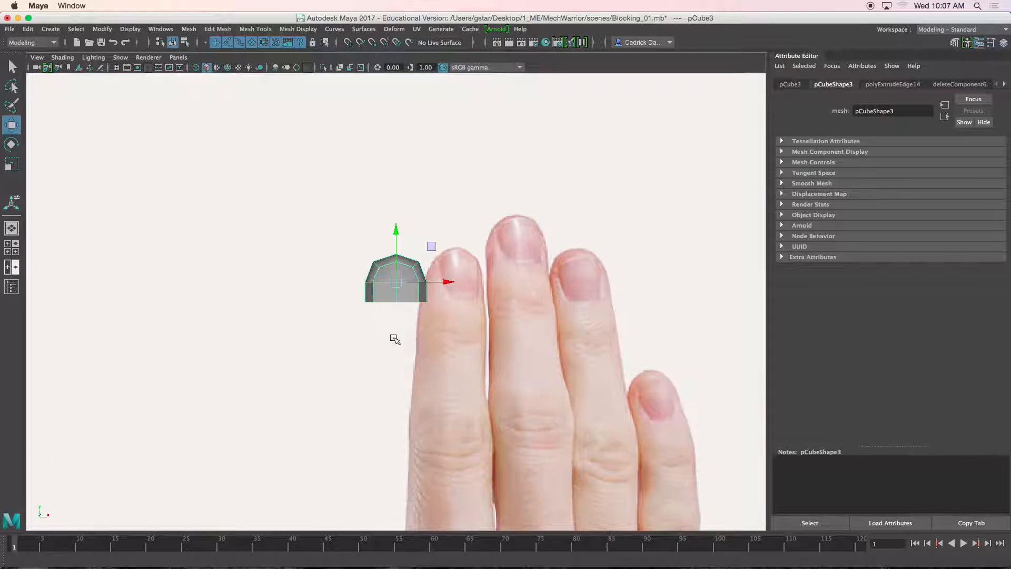
pyautogui.scroll(-6, 395, 338)
pyautogui.scroll(5, 395, 339)
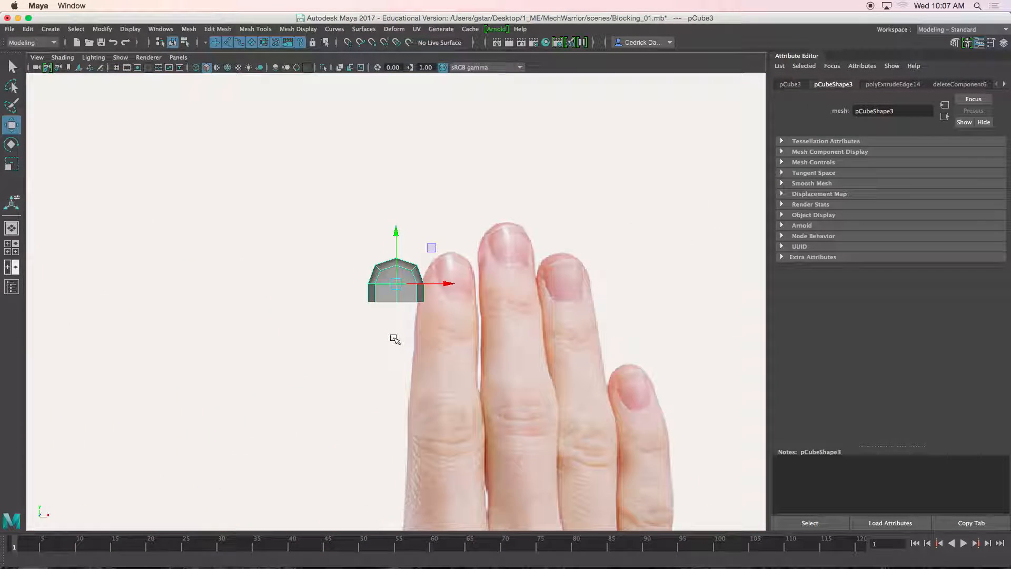
pyautogui.scroll(-6, 394, 338)
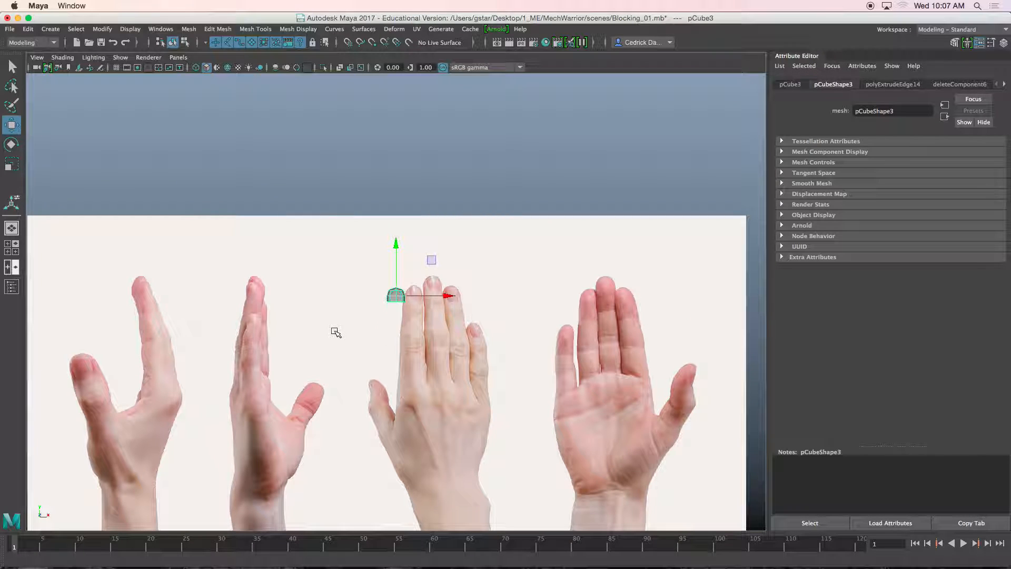
pyautogui.click(174, 232)
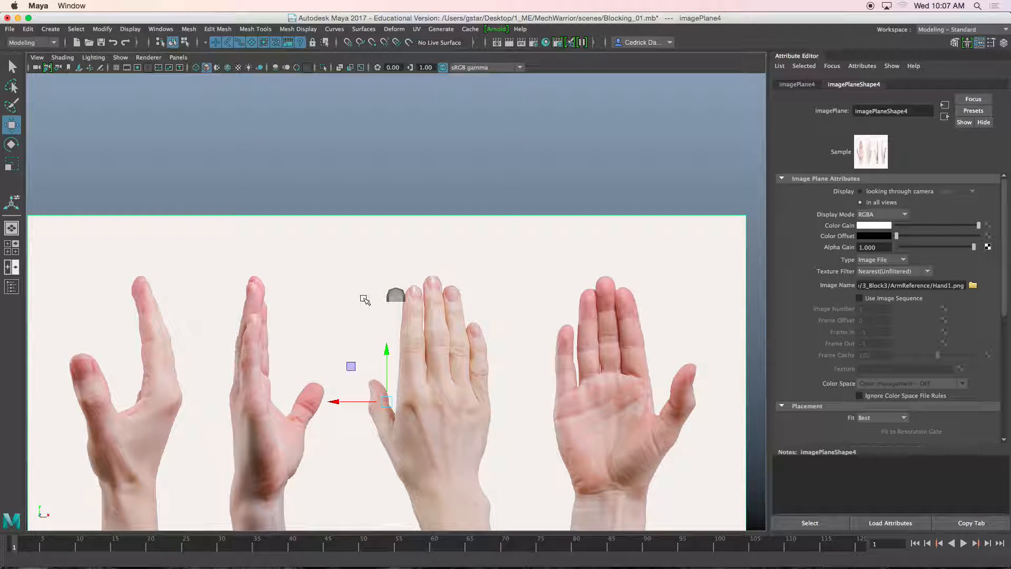
pyautogui.moveTo(334, 402); pyautogui.dragTo(590, 421)
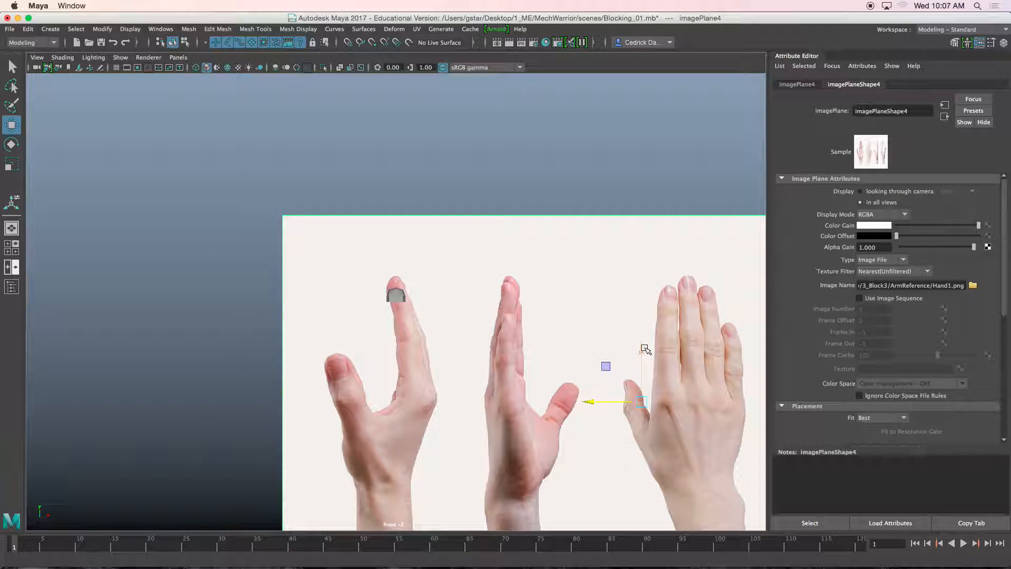
pyautogui.moveTo(644, 348); pyautogui.dragTo(643, 354)
# Edit the fingertip mesh's vertices and pull its nail-side column inward to match the side-on finger outline.
pyautogui.scroll(5, 442, 339)
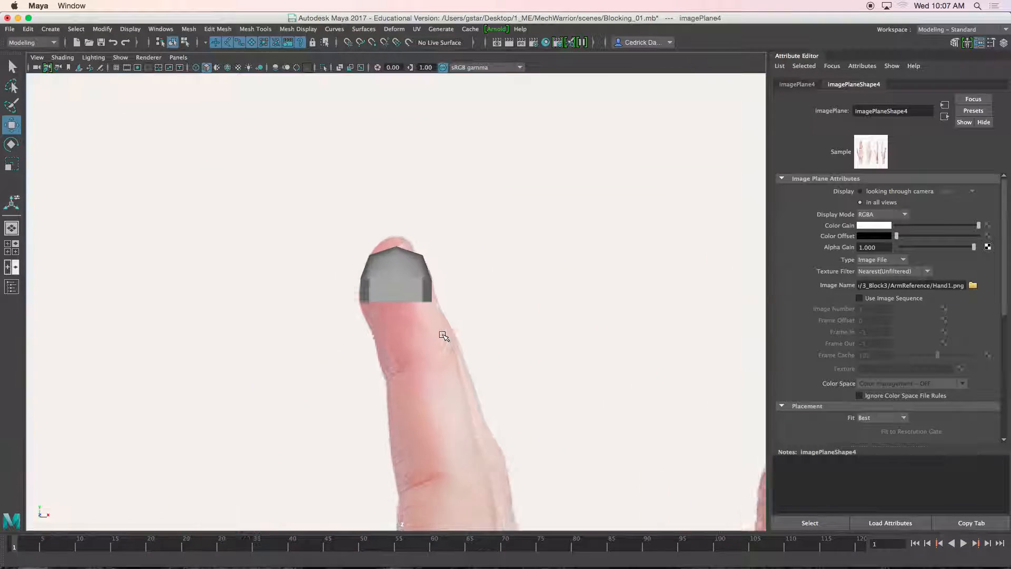
pyautogui.click(403, 292)
pyautogui.scroll(2, 404, 299)
pyautogui.moveTo(367, 271); pyautogui.dragTo(303, 253, button='right')
pyautogui.scroll(2, 314, 244)
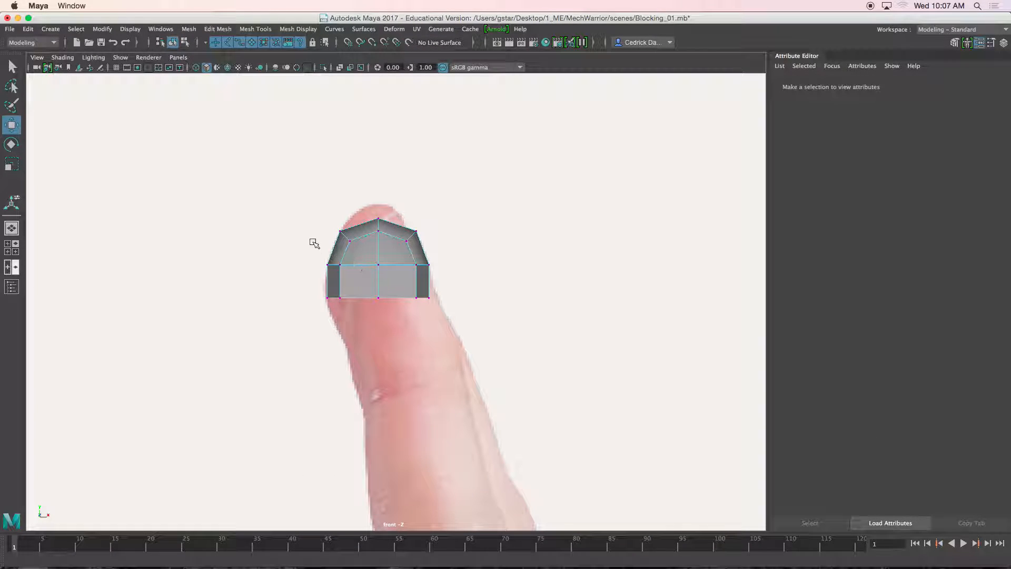
pyautogui.moveTo(364, 319); pyautogui.dragTo(381, 319)
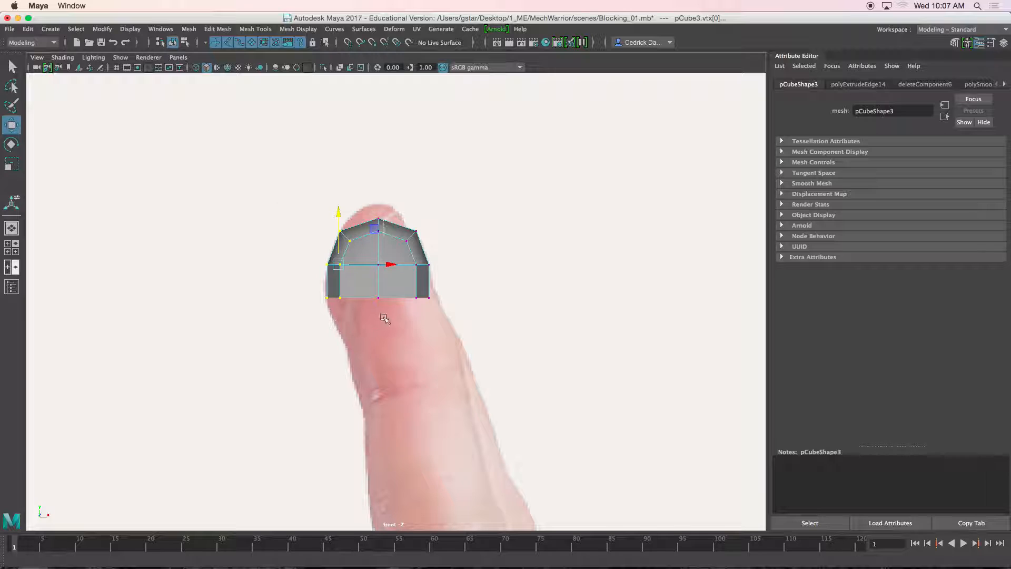
pyautogui.click(433, 268)
pyautogui.click(365, 262)
pyautogui.moveTo(353, 257); pyautogui.dragTo(303, 255, button='right')
pyautogui.moveTo(408, 263)
pyautogui.mouseDown()
pyautogui.moveTo(434, 258)
pyautogui.moveTo(419, 259)
pyautogui.mouseUp()
# Lower the dome's apex and adjust the neighbouring upper vertices to follow the curve of the fingertip.
pyautogui.scroll(3, 411, 260)
pyautogui.moveTo(360, 228)
pyautogui.mouseDown()
pyautogui.moveTo(354, 213)
pyautogui.moveTo(382, 241)
pyautogui.moveTo(362, 226)
pyautogui.mouseUp()
pyautogui.click(390, 183)
pyautogui.moveTo(390, 143); pyautogui.dragTo(393, 164)
pyautogui.moveTo(420, 215)
pyautogui.mouseDown()
pyautogui.moveTo(405, 225)
pyautogui.moveTo(422, 212)
pyautogui.mouseUp()
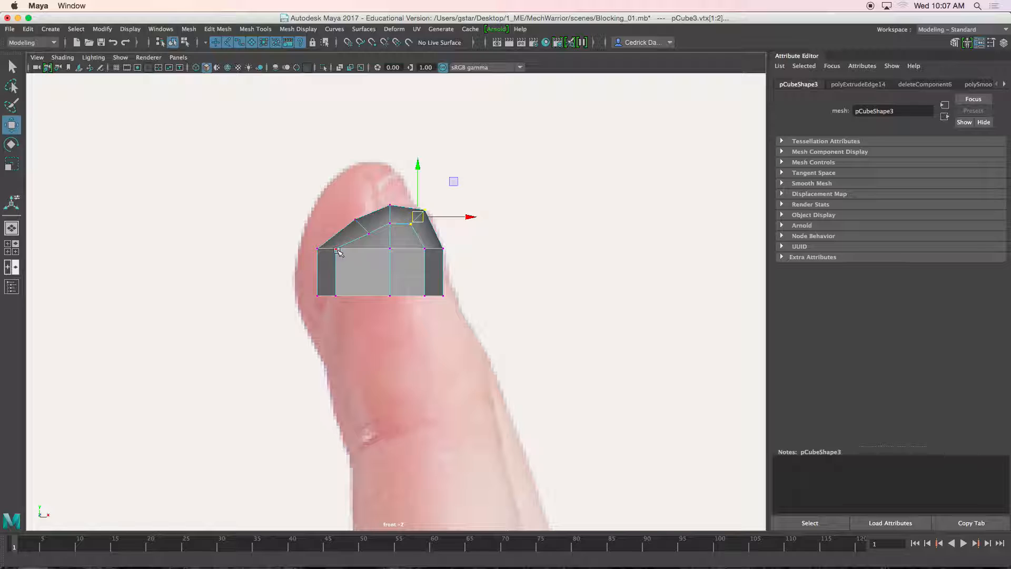
# Shift the outer vertices of the fingertip's middle and bottom rows so both sides taper along the finger.
pyautogui.moveTo(301, 238); pyautogui.dragTo(341, 251)
pyautogui.moveTo(306, 286); pyautogui.dragTo(337, 297)
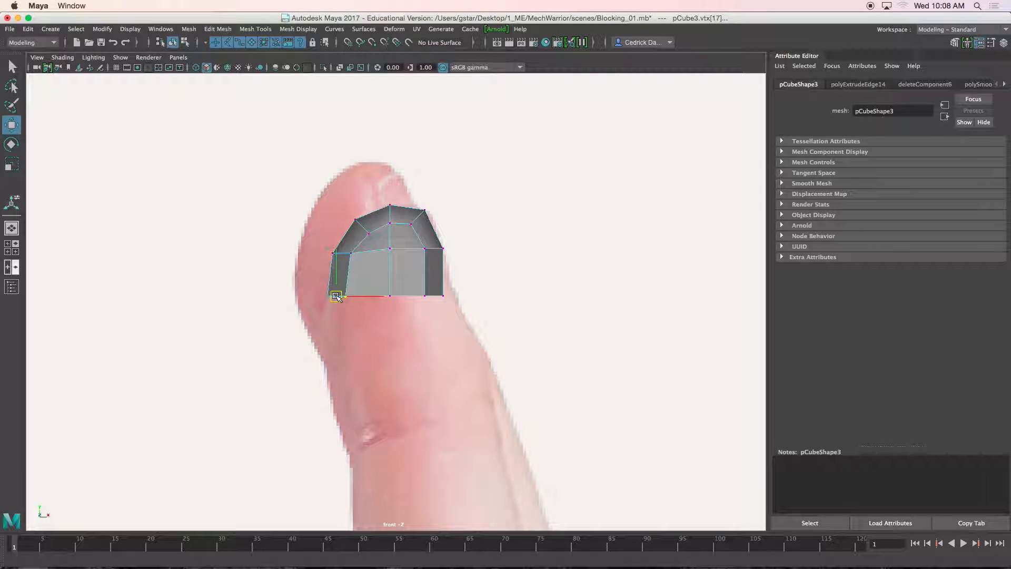
pyautogui.moveTo(421, 238); pyautogui.dragTo(482, 249)
pyautogui.moveTo(468, 315); pyautogui.dragTo(483, 293)
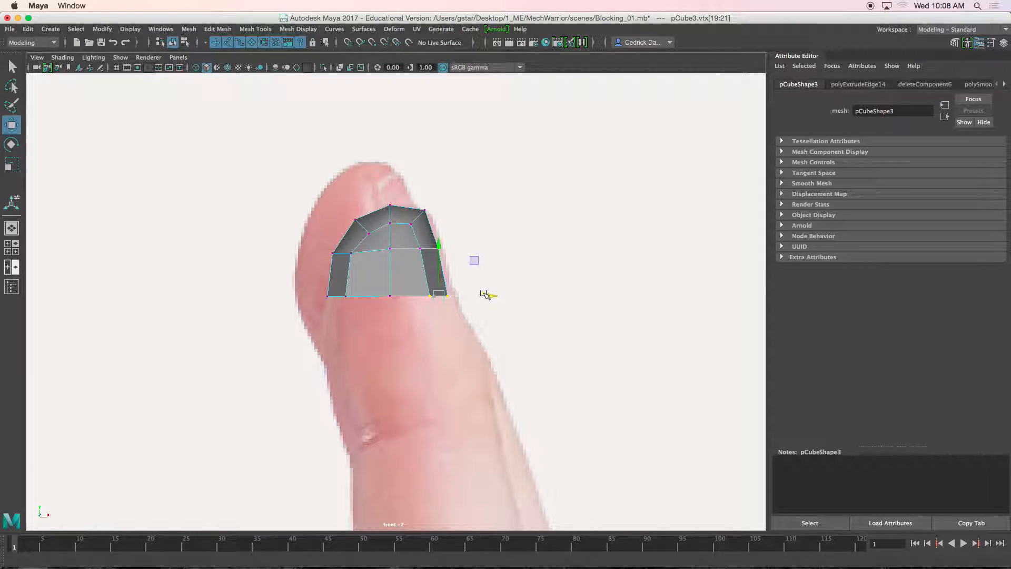
# Lower the centre vertex of the middle row to even out its curve, and return the mesh to object mode.
pyautogui.click(389, 248)
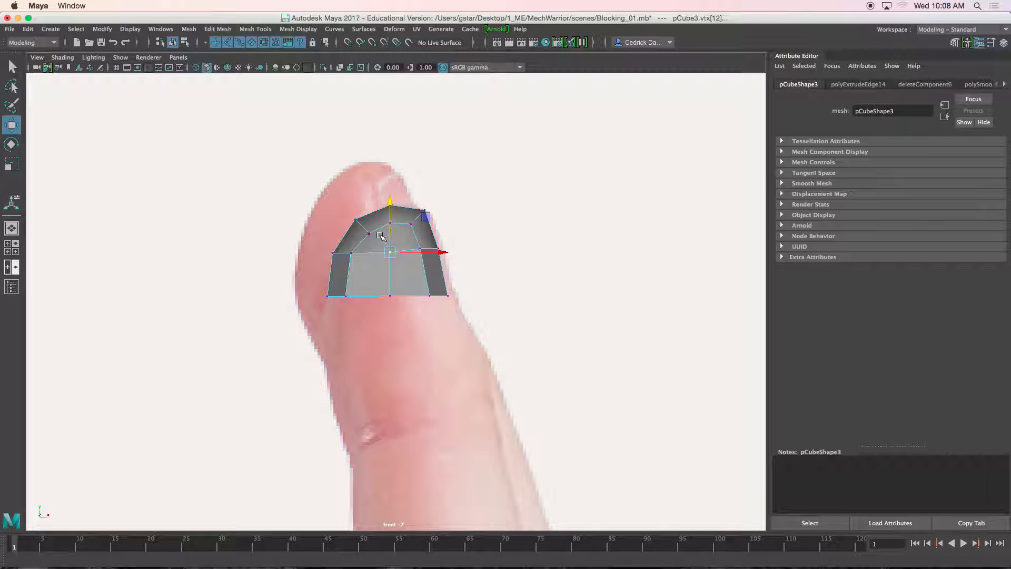
pyautogui.click(368, 233)
pyautogui.click(389, 251)
pyautogui.moveTo(407, 254); pyautogui.dragTo(431, 241, button='right')
# In the side view, raise the fingertip mesh until its apex meets the top of the index finger.
pyautogui.press('space')
pyautogui.press('space')
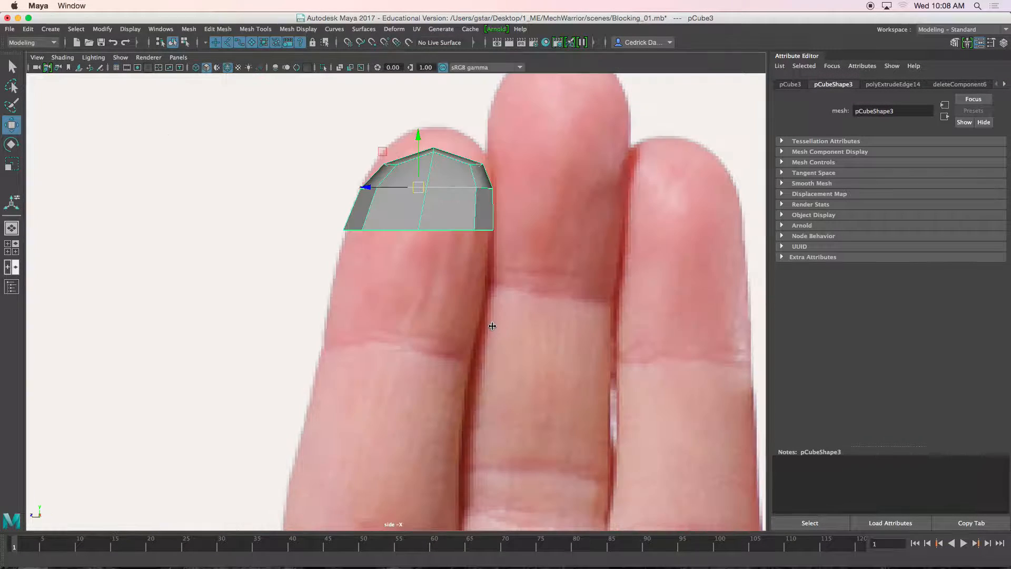
pyautogui.press('space')
pyautogui.click(447, 193)
pyautogui.keyDown('alt'); pyautogui.moveTo(439, 200); pyautogui.dragTo(442, 214, button='middle'); pyautogui.keyUp('alt')
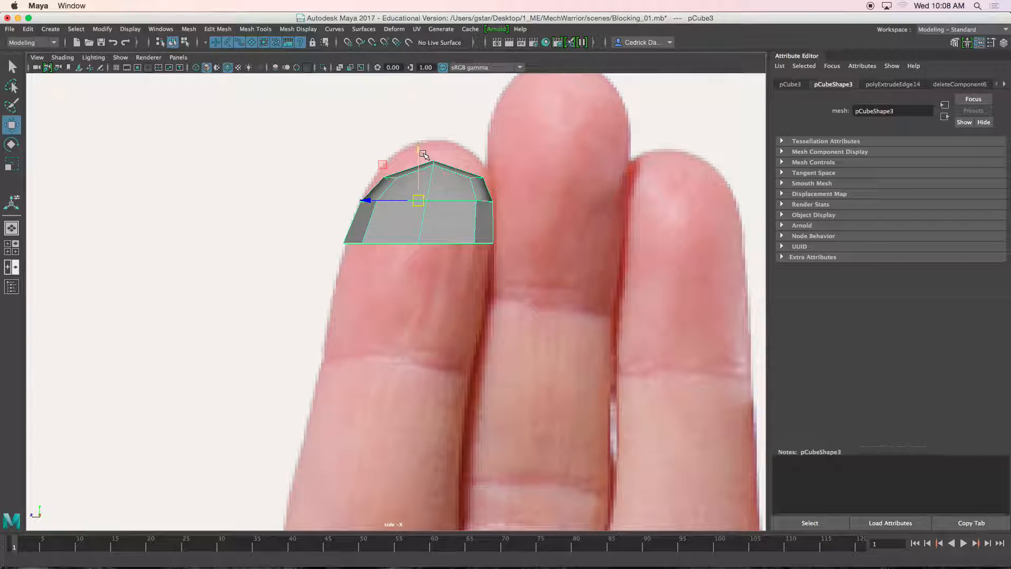
pyautogui.moveTo(416, 148); pyautogui.dragTo(416, 129)
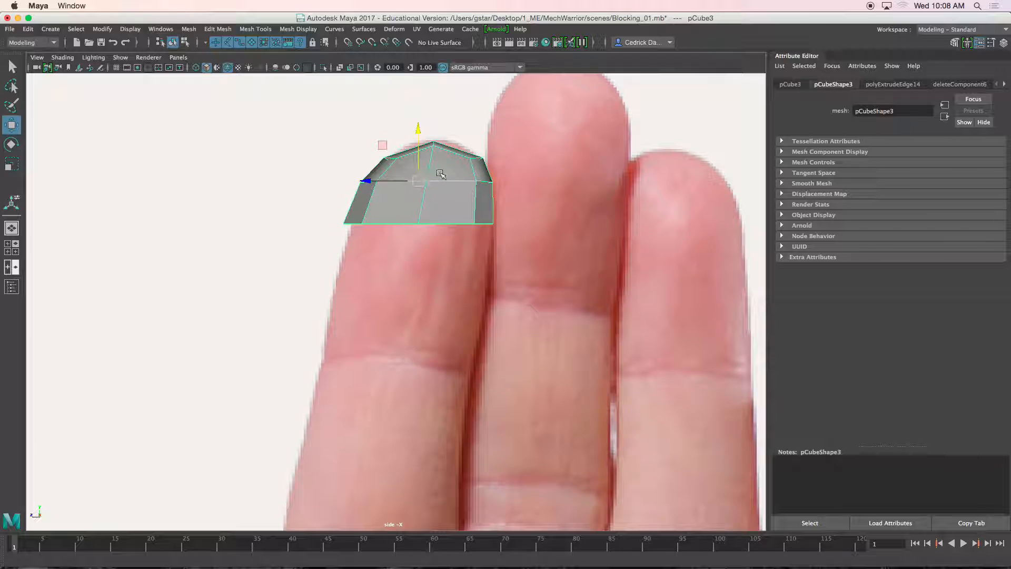
# Extrude the bottom edge loop of the fingertip down along the finger to the first joint crease.
pyautogui.moveTo(382, 218); pyautogui.dragTo(387, 181, button='right')
pyautogui.click(384, 223)
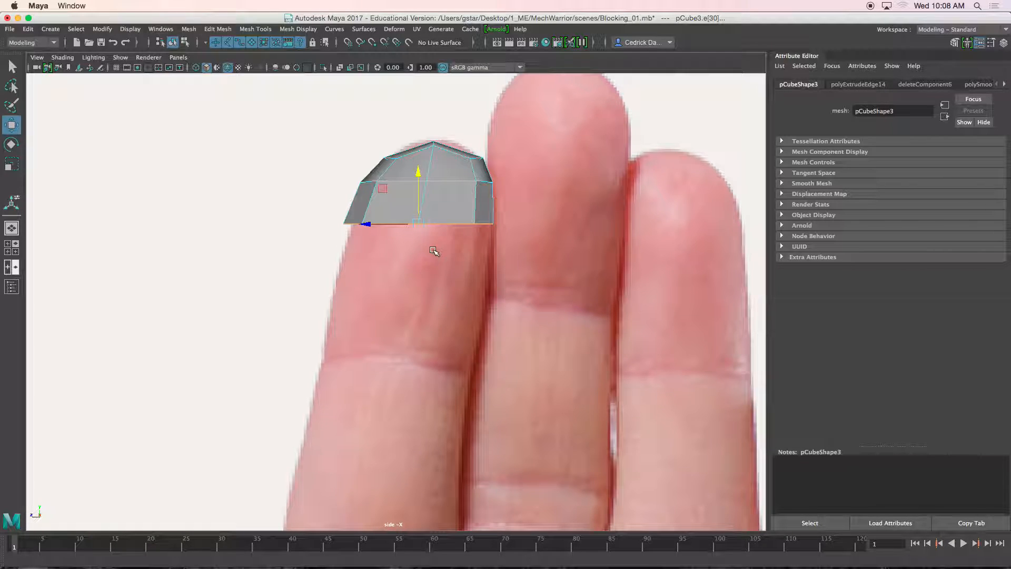
pyautogui.hotkey('ctrl', 'e')
pyautogui.moveTo(418, 220); pyautogui.dragTo(398, 356)
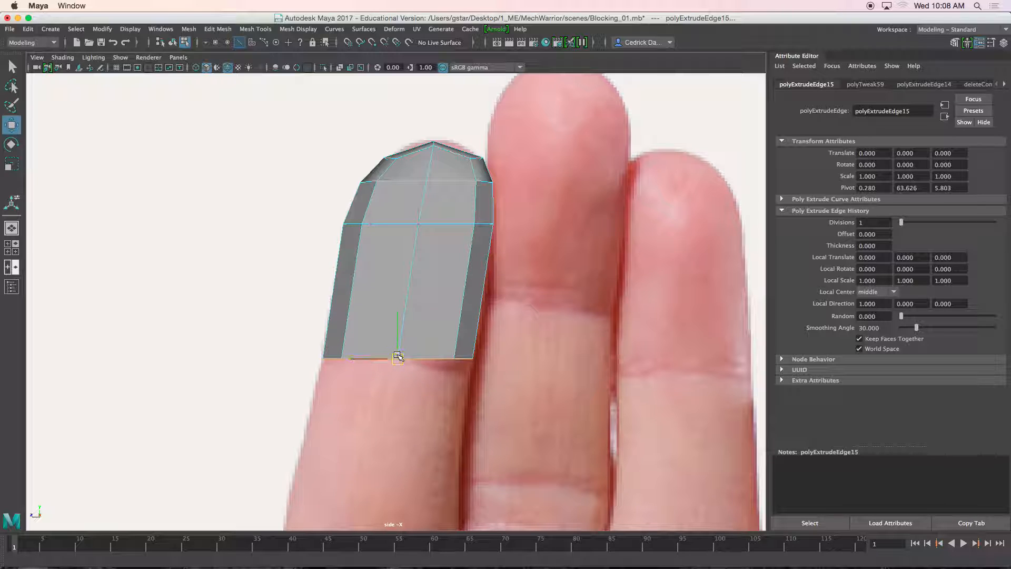
# Extrude the bottom edge loop twice more, down to the second joint crease and on to the finger's base.
pyautogui.keyDown('alt'); pyautogui.moveTo(402, 361); pyautogui.dragTo(420, 234, button='middle'); pyautogui.keyUp('alt')
pyautogui.hotkey('ctrl', 'e')
pyautogui.moveTo(418, 217); pyautogui.dragTo(383, 427)
pyautogui.keyDown('alt'); pyautogui.moveTo(385, 435); pyautogui.dragTo(406, 308, button='middle'); pyautogui.keyUp('alt')
pyautogui.hotkey('ctrl', 'e')
pyautogui.press('w')
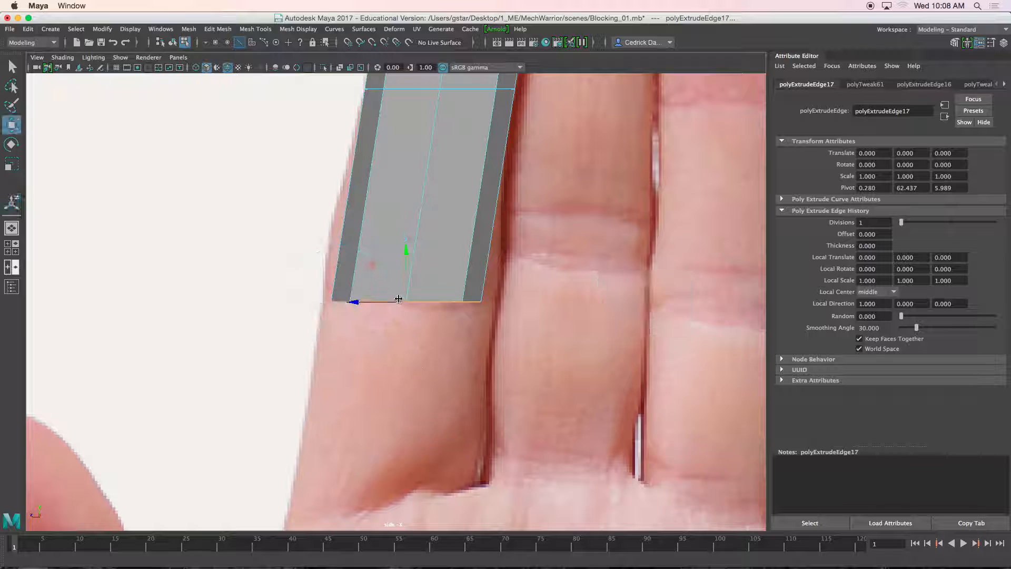
pyautogui.moveTo(402, 298); pyautogui.dragTo(380, 496)
# Scale the first joint's edge loop narrower and reposition it to fit the index finger in the side view.
pyautogui.keyDown('alt'); pyautogui.moveTo(429, 154); pyautogui.dragTo(406, 351, button='middle'); pyautogui.keyUp('alt')
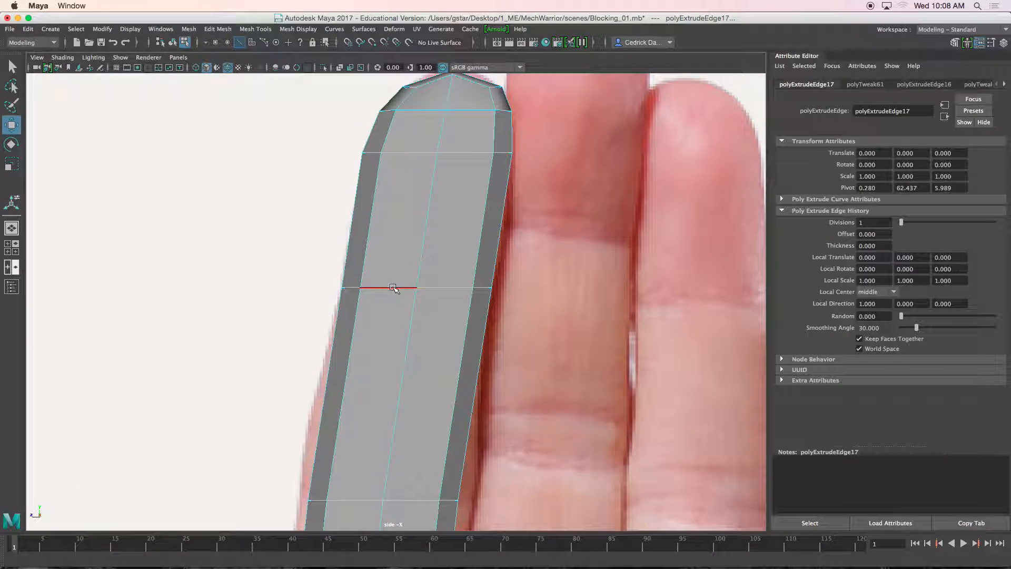
pyautogui.click(393, 287)
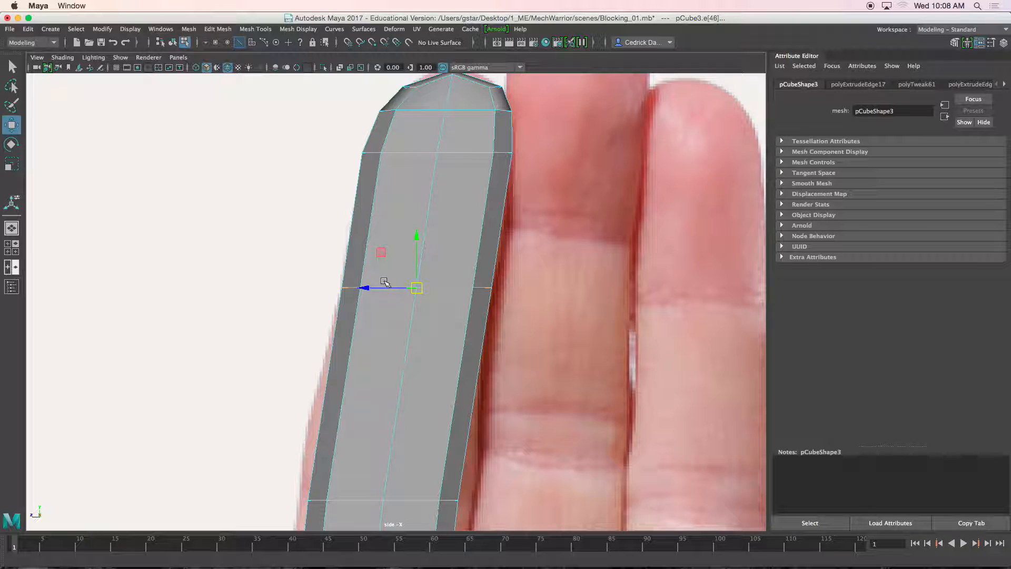
pyautogui.press('r')
pyautogui.moveTo(372, 289)
pyautogui.mouseDown()
pyautogui.moveTo(361, 287)
pyautogui.moveTo(408, 286)
pyautogui.moveTo(365, 295)
pyautogui.mouseUp()
pyautogui.press('w')
pyautogui.press('r')
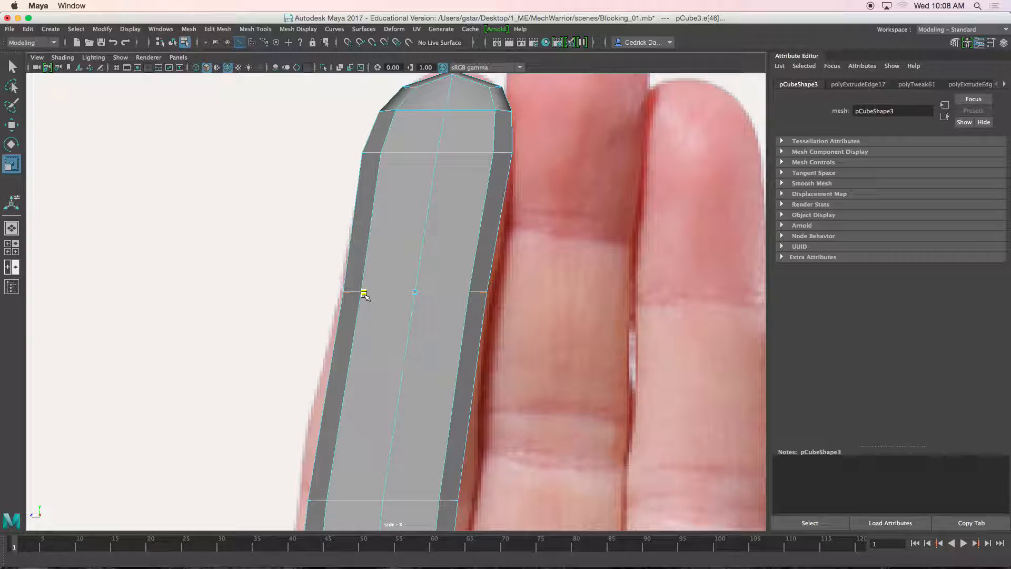
# Move and widen the second joint's edge loop to match the index finger's outline in the side view.
pyautogui.keyDown('alt'); pyautogui.moveTo(365, 294); pyautogui.dragTo(391, 203, button='middle'); pyautogui.keyUp('alt')
pyautogui.doubleClick(379, 301)
pyautogui.press('w')
pyautogui.moveTo(398, 299); pyautogui.dragTo(354, 296)
pyautogui.press('r')
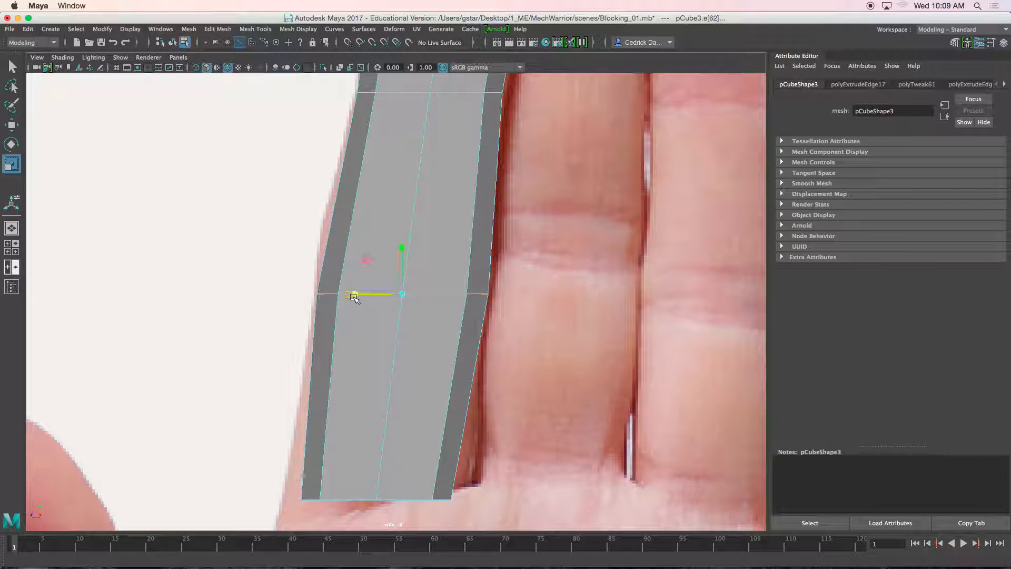
pyautogui.press('w')
# Widen the edge loop at the finger's base to match the reference width in the side view.
pyautogui.keyDown('alt'); pyautogui.moveTo(361, 466); pyautogui.dragTo(376, 374, button='middle'); pyautogui.keyUp('alt')
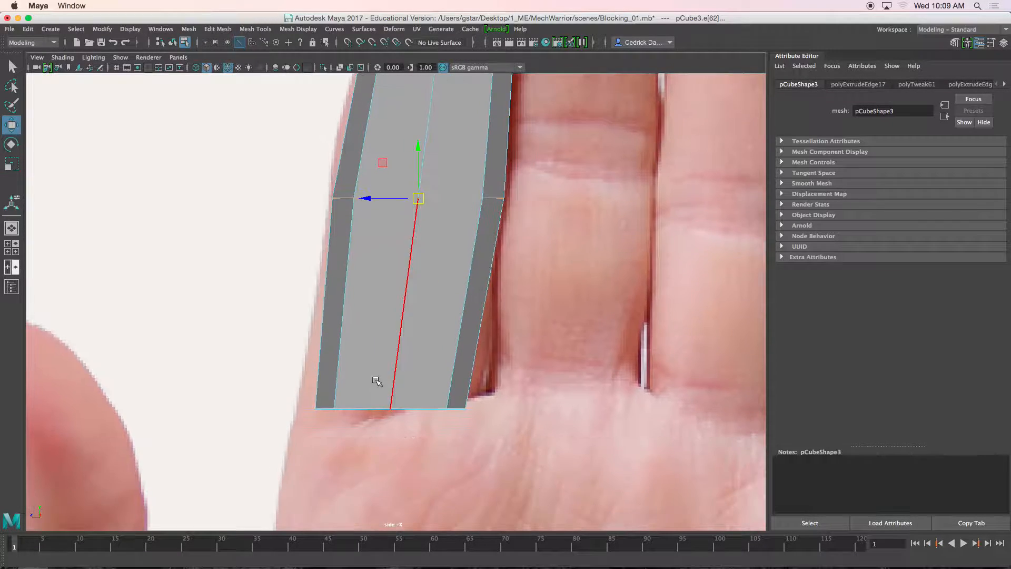
pyautogui.click(370, 406)
pyautogui.doubleClick(370, 405)
pyautogui.press('r')
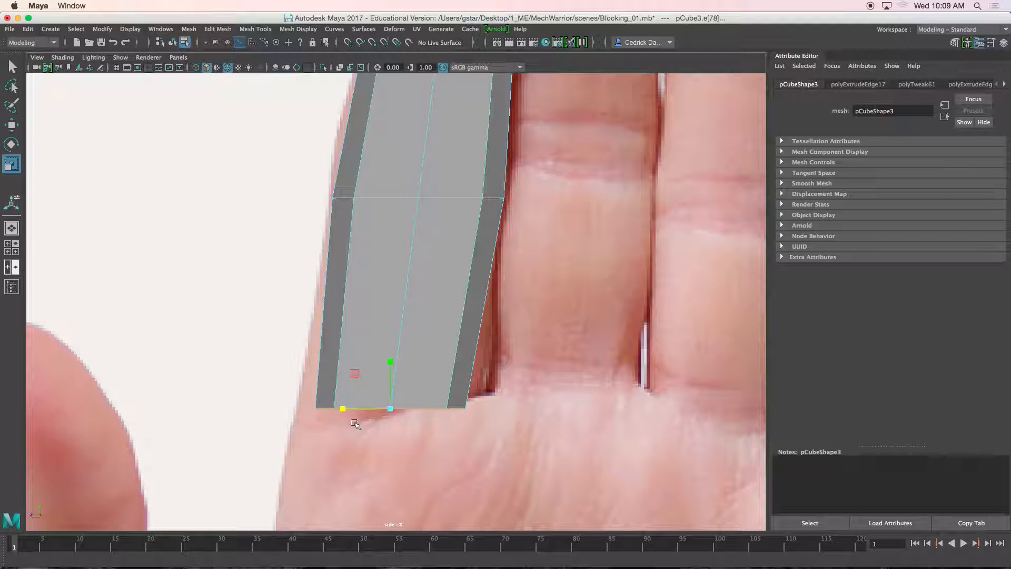
pyautogui.moveTo(340, 410); pyautogui.dragTo(332, 412)
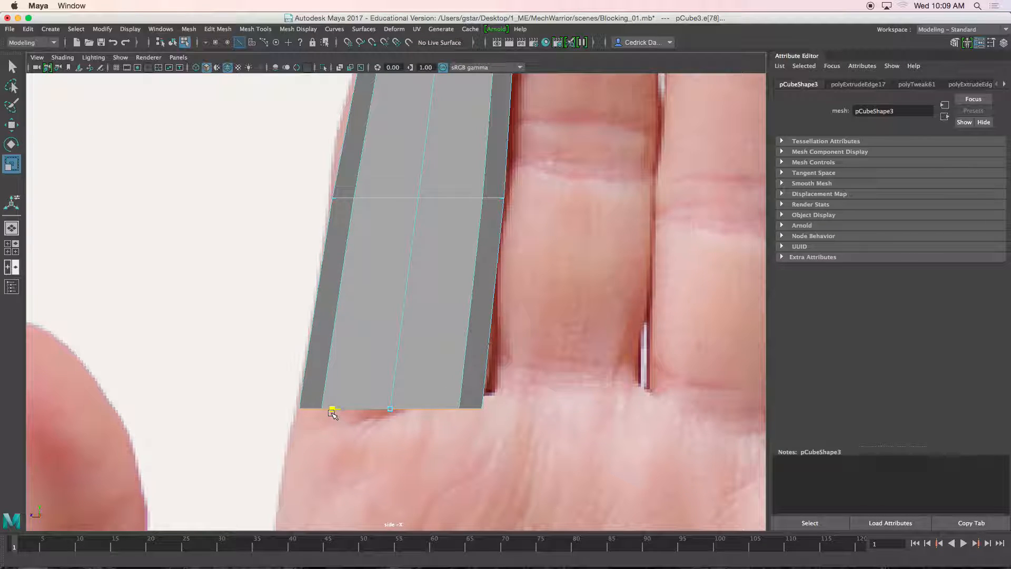
# In the front view, shift the first joint's edge loop sideways onto the side-on index finger.
pyautogui.press('space')
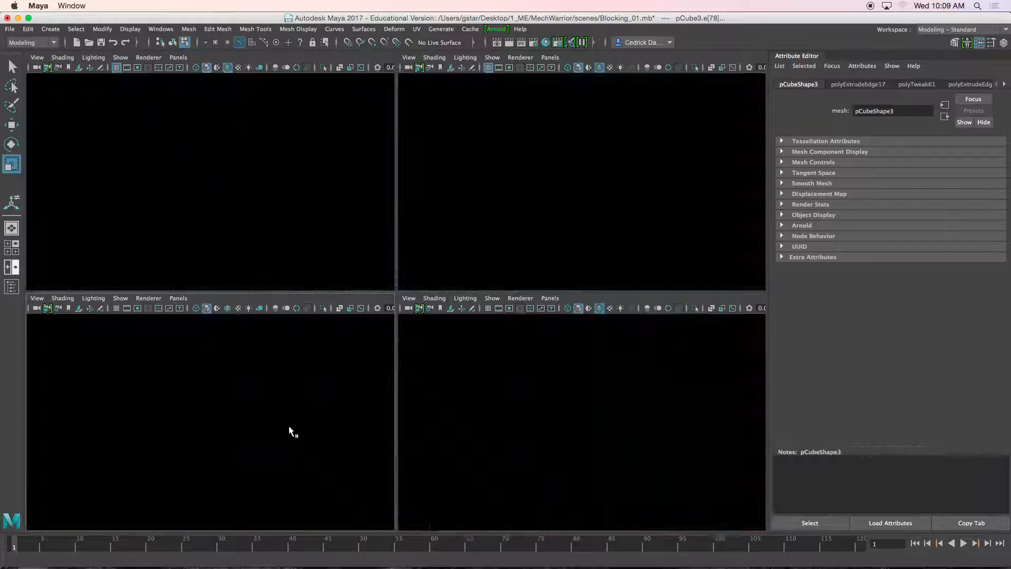
pyautogui.press('space')
pyautogui.keyDown('alt'); pyautogui.moveTo(324, 343); pyautogui.dragTo(329, 282, button='middle'); pyautogui.keyUp('alt')
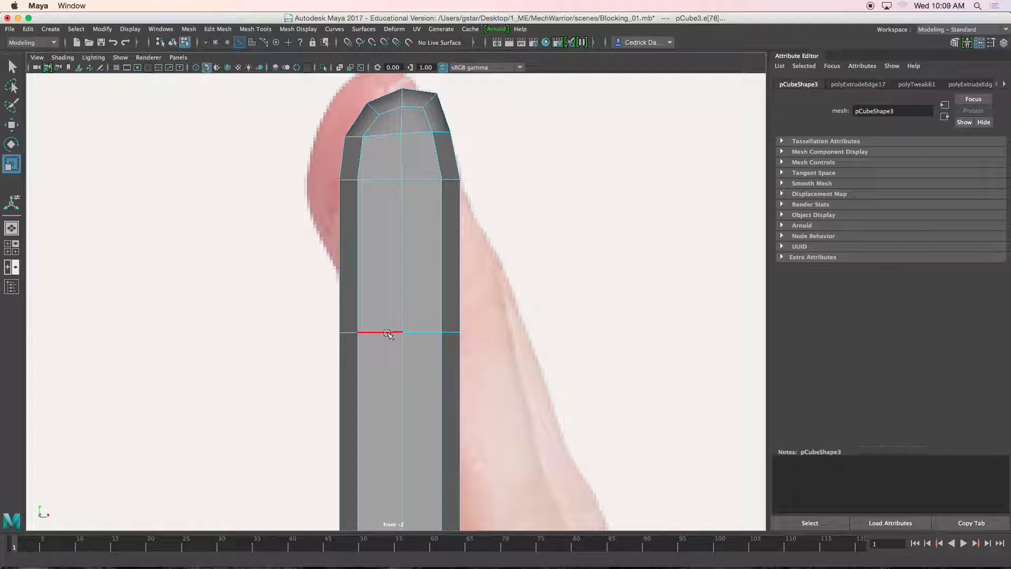
pyautogui.keyDown('alt'); pyautogui.moveTo(387, 330); pyautogui.dragTo(385, 283, button='middle'); pyautogui.keyUp('alt')
pyautogui.press('w')
pyautogui.moveTo(453, 285); pyautogui.dragTo(494, 286)
# Shift the second joint's and the base's edge loops sideways to follow the slant of the side-on finger.
pyautogui.keyDown('alt'); pyautogui.moveTo(461, 340); pyautogui.dragTo(455, 264, button='middle'); pyautogui.keyUp('alt')
pyautogui.keyDown('alt'); pyautogui.moveTo(436, 390); pyautogui.dragTo(440, 320, button='middle'); pyautogui.keyUp('alt')
pyautogui.doubleClick(428, 358)
pyautogui.moveTo(445, 356); pyautogui.dragTo(549, 353)
pyautogui.keyDown('alt'); pyautogui.moveTo(549, 352); pyautogui.dragTo(567, 134, button='middle'); pyautogui.keyUp('alt')
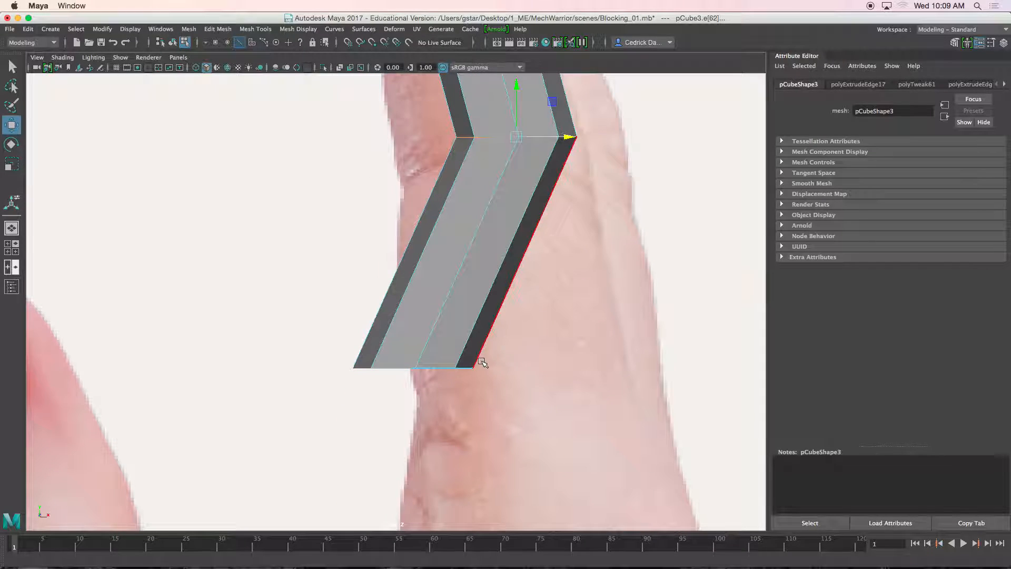
pyautogui.doubleClick(472, 368)
pyautogui.moveTo(473, 369); pyautogui.dragTo(594, 362)
# Widen and reposition the base edge loop to fit the finger's thickness in the front view.
pyautogui.scroll(-5, 564, 361)
pyautogui.scroll(7, 562, 361)
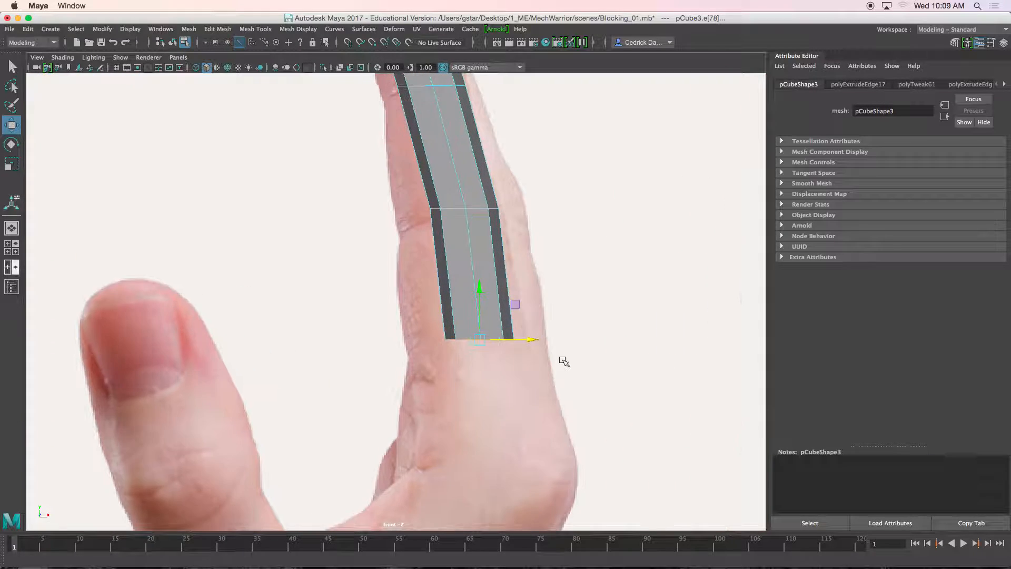
pyautogui.press('r')
pyautogui.moveTo(548, 351)
pyautogui.mouseDown()
pyautogui.moveTo(568, 350)
pyautogui.moveTo(536, 353)
pyautogui.moveTo(547, 352)
pyautogui.mouseUp()
pyautogui.press('w')
pyautogui.press('r')
pyautogui.press('w')
# Shift and widen the second joint's edge loop in the front view, and nudge the base loop into line.
pyautogui.keyDown('alt'); pyautogui.moveTo(547, 353); pyautogui.dragTo(543, 416, button='middle'); pyautogui.keyUp('alt')
pyautogui.click(496, 243)
pyautogui.moveTo(530, 243)
pyautogui.mouseDown()
pyautogui.moveTo(429, 243)
pyautogui.moveTo(608, 248)
pyautogui.moveTo(491, 250)
pyautogui.moveTo(536, 242)
pyautogui.moveTo(514, 243)
pyautogui.mouseUp()
pyautogui.press('r')
pyautogui.press('w')
pyautogui.doubleClick(461, 409)
pyautogui.moveTo(534, 414); pyautogui.dragTo(530, 414)
# Scale and reposition the first joint's edge loop to match the finger's thickness in the front view.
pyautogui.keyDown('alt'); pyautogui.moveTo(500, 376); pyautogui.dragTo(430, 339); pyautogui.keyUp('alt')
pyautogui.doubleClick(431, 310)
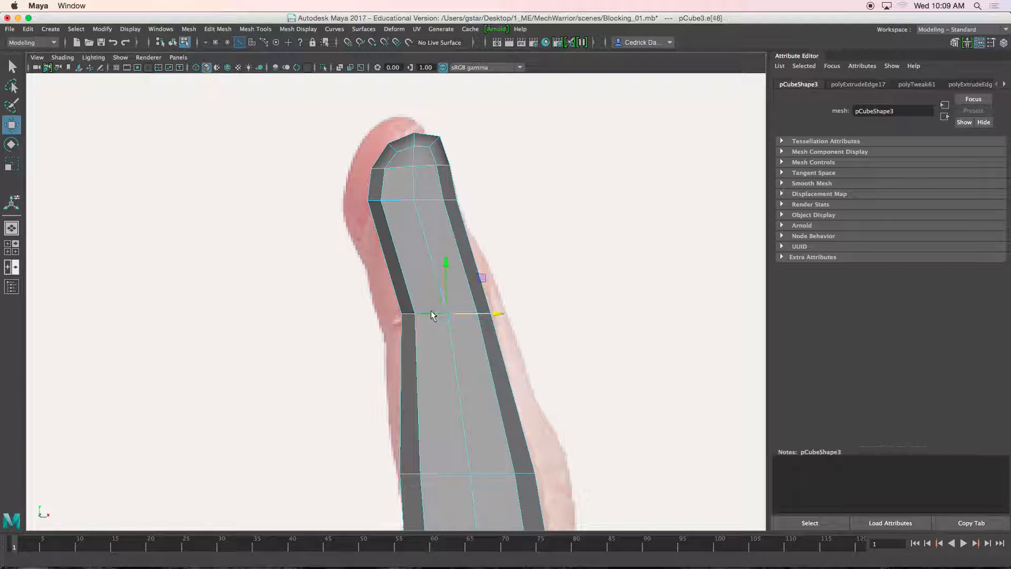
pyautogui.press('r')
pyautogui.moveTo(493, 314); pyautogui.dragTo(493, 314)
pyautogui.press('w')
# Compare the finger mesh's outline with the hand reference in the front and side views.
pyautogui.keyDown('alt'); pyautogui.moveTo(493, 314); pyautogui.dragTo(481, 340, button='right'); pyautogui.keyUp('alt')
pyautogui.keyDown('alt'); pyautogui.moveTo(482, 340); pyautogui.dragTo(483, 324, button='middle'); pyautogui.keyUp('alt')
pyautogui.keyDown('alt'); pyautogui.moveTo(484, 325); pyautogui.dragTo(479, 302, button='right'); pyautogui.keyUp('alt')
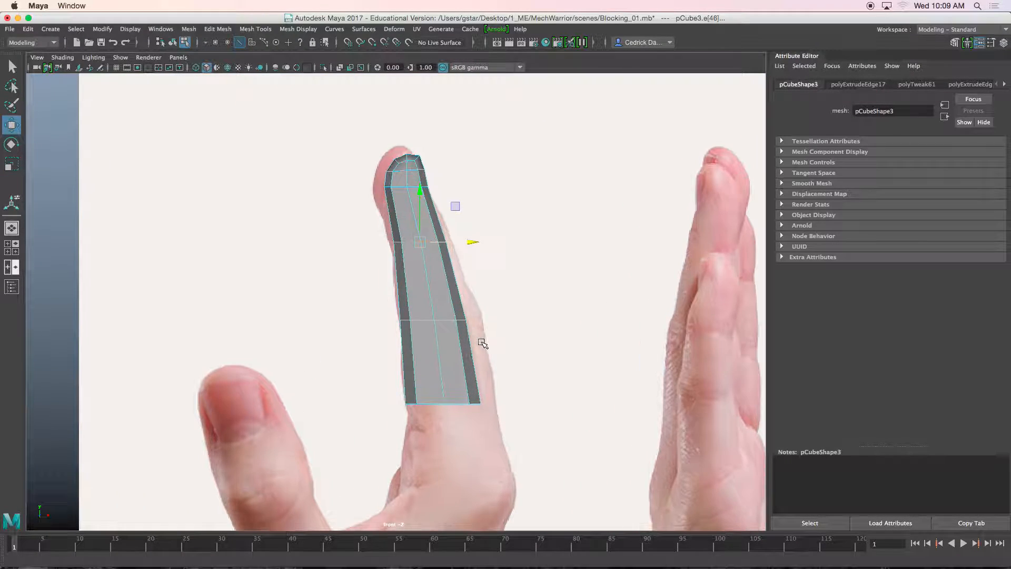
pyautogui.press('space')
pyautogui.press('space')
pyautogui.keyDown('alt'); pyautogui.moveTo(494, 361); pyautogui.dragTo(425, 249, button='right'); pyautogui.keyUp('alt')
pyautogui.keyDown('alt'); pyautogui.moveTo(424, 250); pyautogui.dragTo(420, 306, button='middle'); pyautogui.keyUp('alt')
pyautogui.scroll(3, 420, 306)
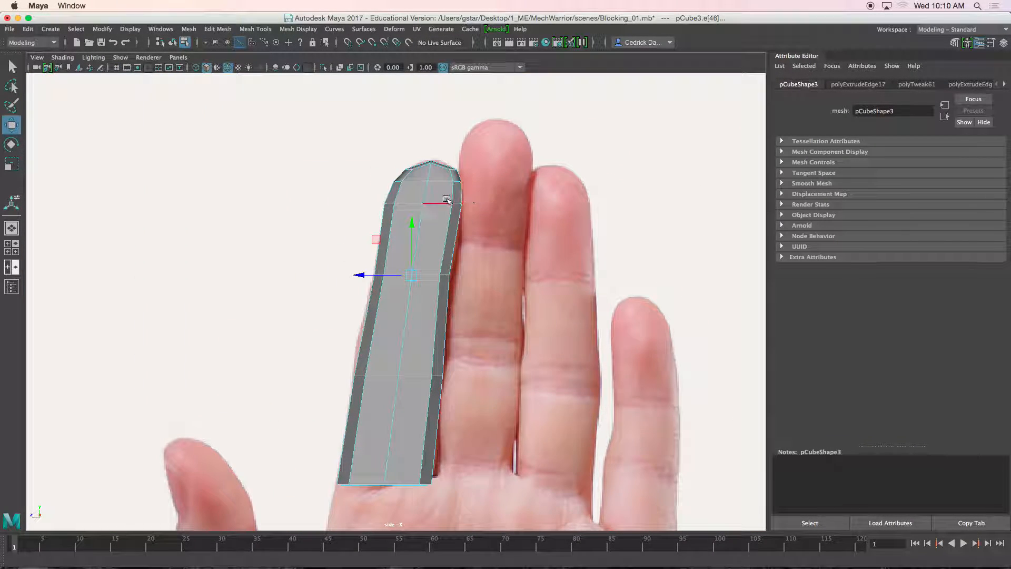
pyautogui.scroll(4, 440, 223)
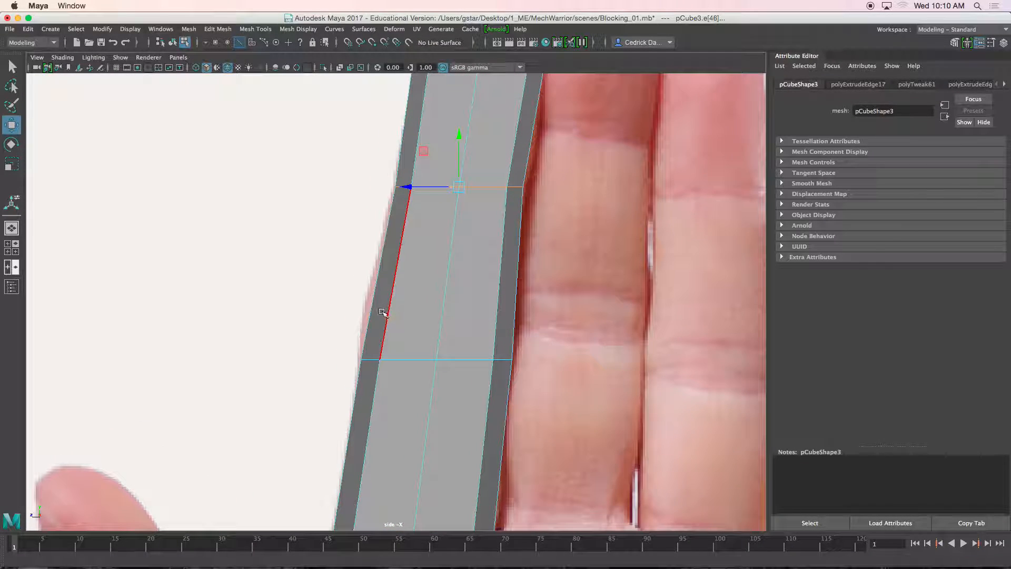
pyautogui.keyDown('alt'); pyautogui.moveTo(417, 268); pyautogui.dragTo(420, 280, button='middle'); pyautogui.keyUp('alt')
# Insert an edge loop just above the second joint in the side view and widen it to match the finger's outline.
pyautogui.moveTo(419, 280); pyautogui.dragTo(430, 269, button='right')
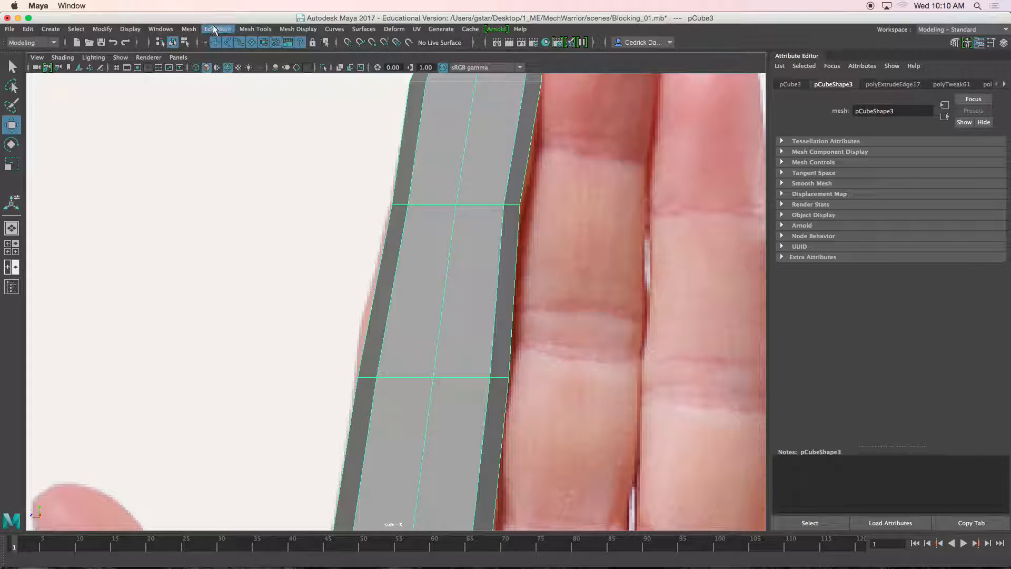
pyautogui.click(255, 29)
pyautogui.click(295, 106)
pyautogui.keyDown('alt'); pyautogui.moveTo(428, 144); pyautogui.dragTo(421, 174, button='middle'); pyautogui.keyUp('alt')
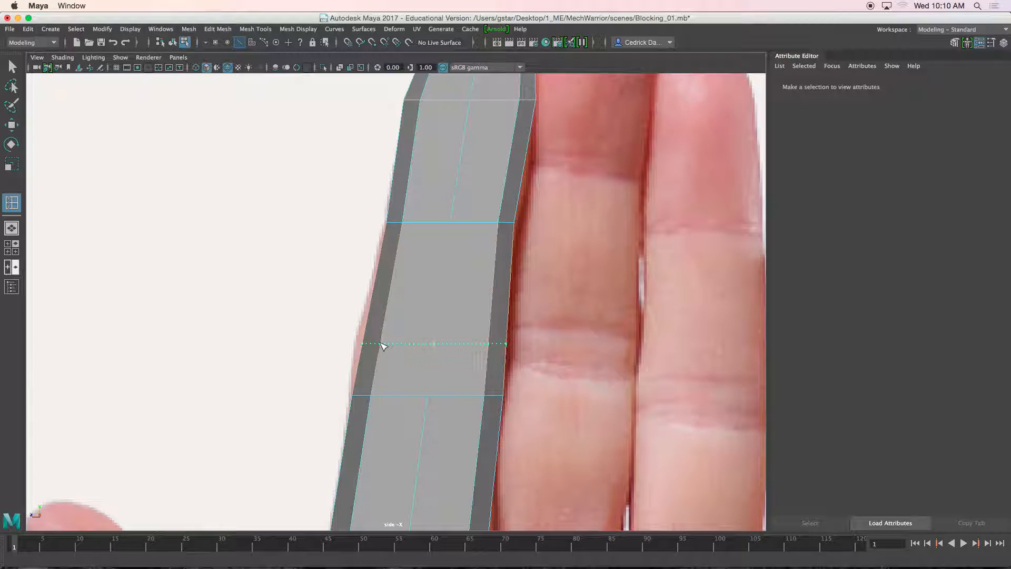
pyautogui.click(383, 345)
pyautogui.press('r')
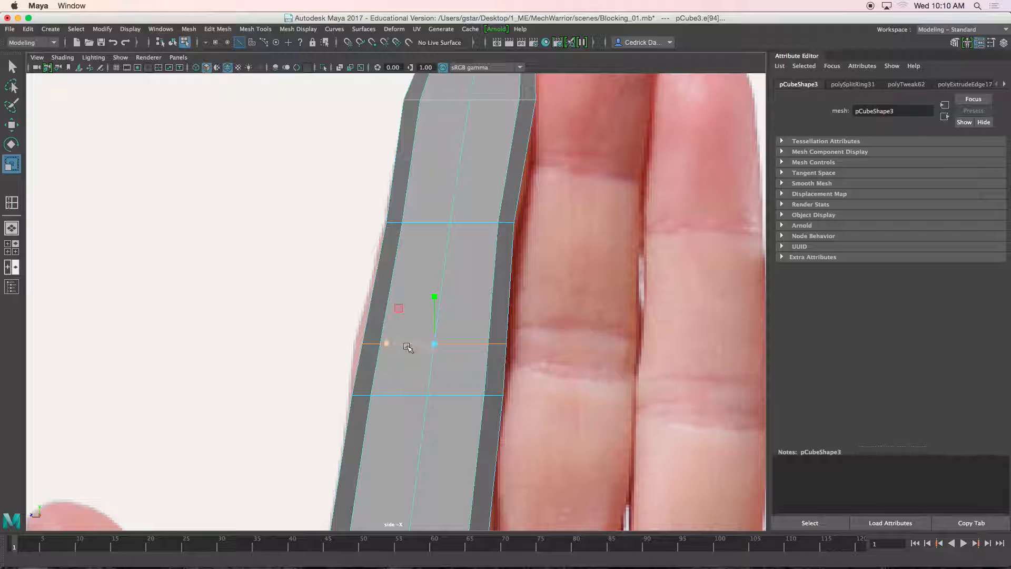
pyautogui.moveTo(386, 344); pyautogui.dragTo(379, 343)
pyautogui.press('w')
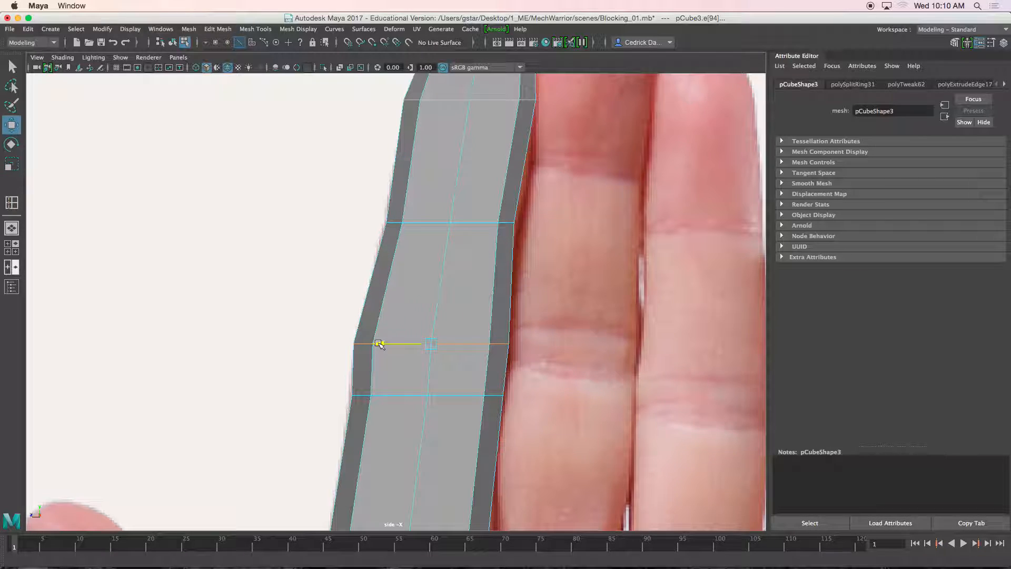
# Scale and reposition the new loop above the second joint to fit the finger's thickness in the front view.
pyautogui.press('space')
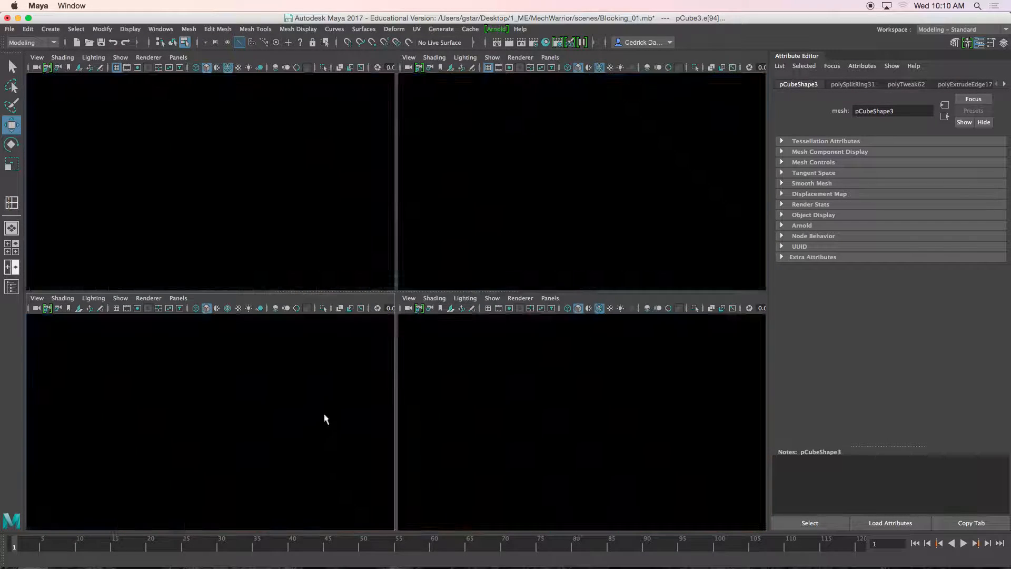
pyautogui.press('space')
pyautogui.scroll(2, 361, 375)
pyautogui.scroll(2, 383, 354)
pyautogui.press('r')
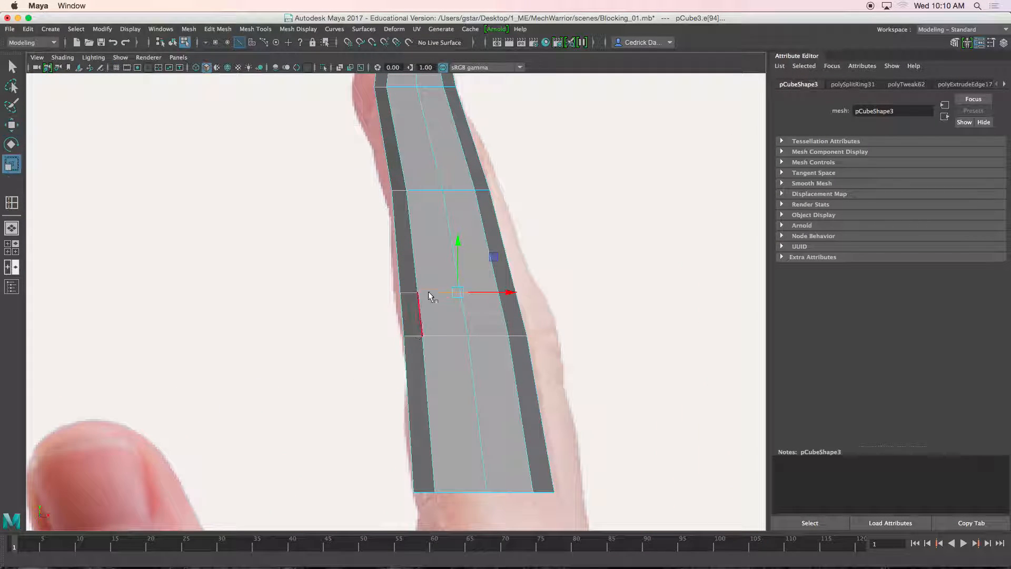
pyautogui.moveTo(507, 293); pyautogui.dragTo(508, 293)
pyautogui.press('w')
pyautogui.keyDown('alt'); pyautogui.moveTo(479, 358); pyautogui.dragTo(466, 250, button='middle'); pyautogui.keyUp('alt')
pyautogui.moveTo(454, 225); pyautogui.dragTo(453, 231)
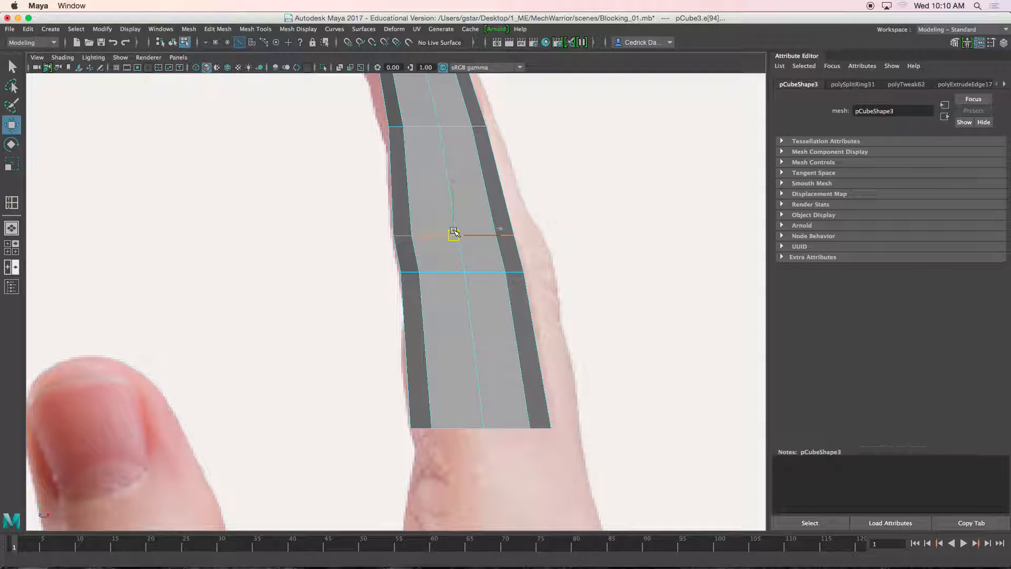
# Insert a slightly narrowed edge loop just below the second joint in the front view, and rescale the joint's own loop.
pyautogui.click(485, 272)
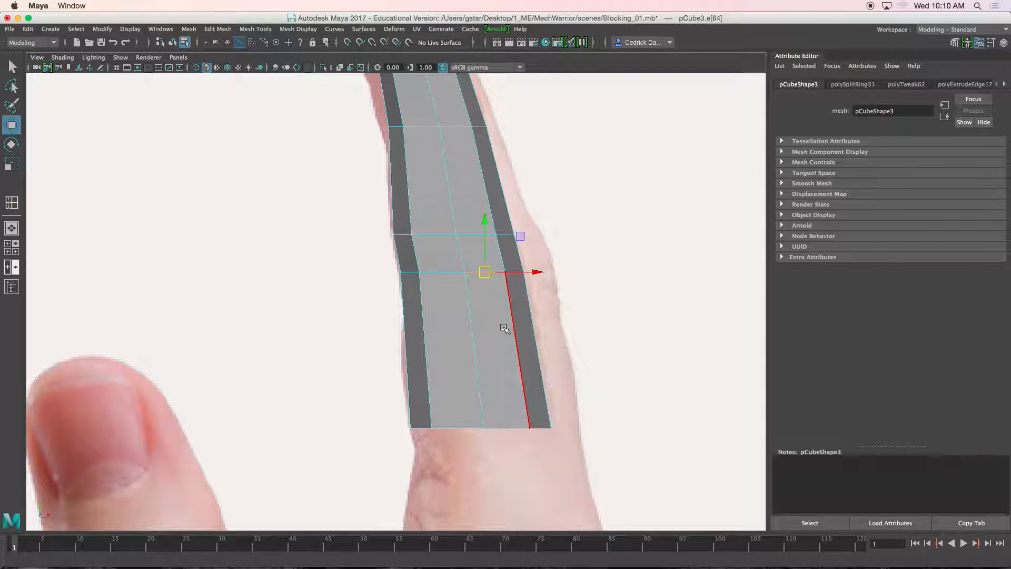
pyautogui.press('y')
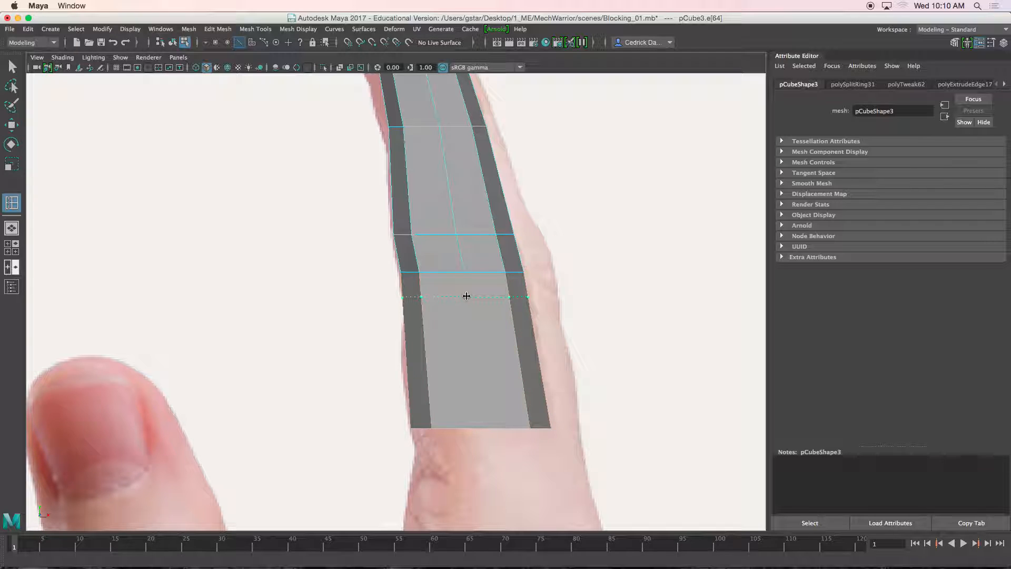
pyautogui.click(467, 295)
pyautogui.press('r')
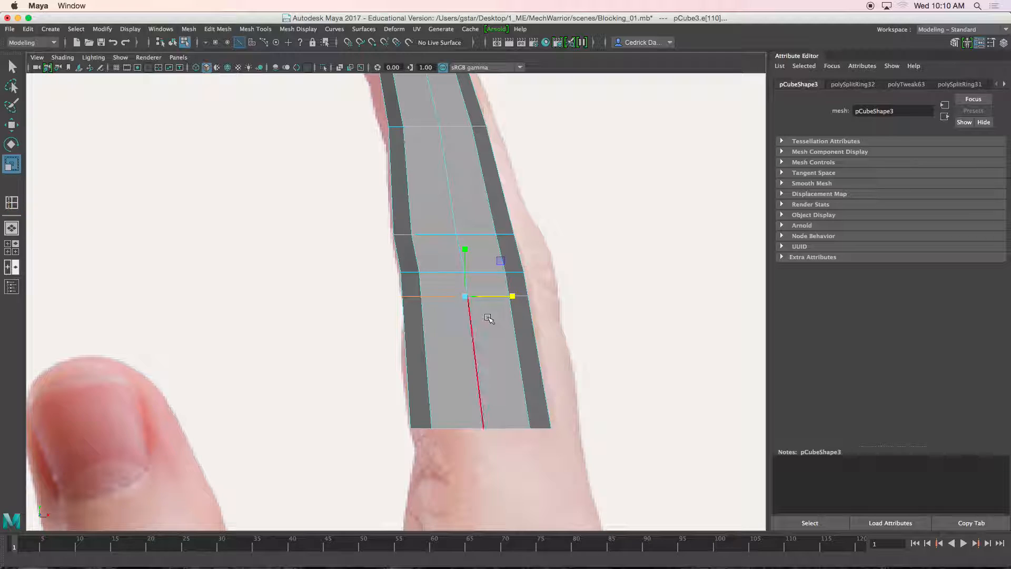
pyautogui.moveTo(510, 295); pyautogui.dragTo(509, 295)
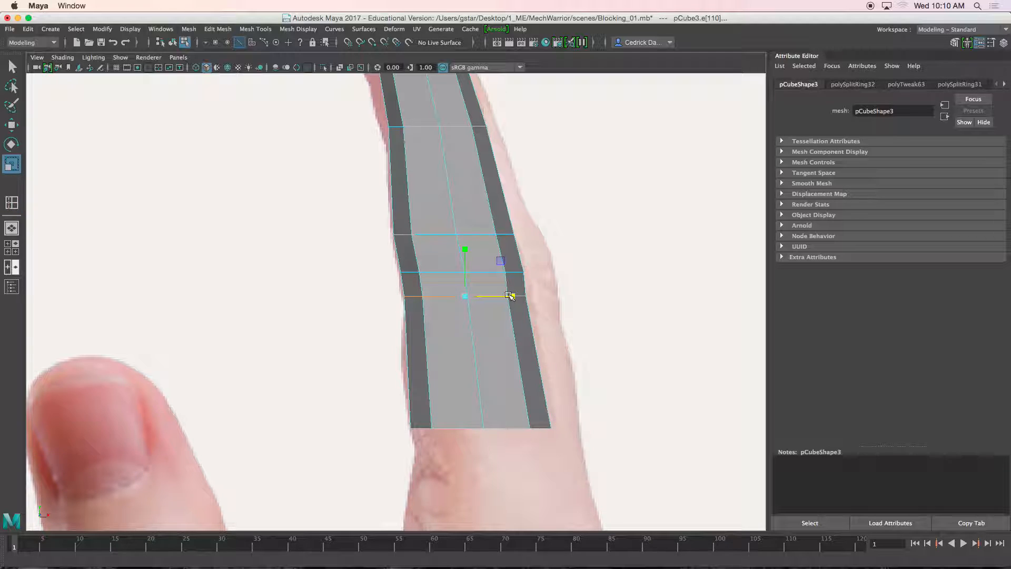
pyautogui.click(435, 271)
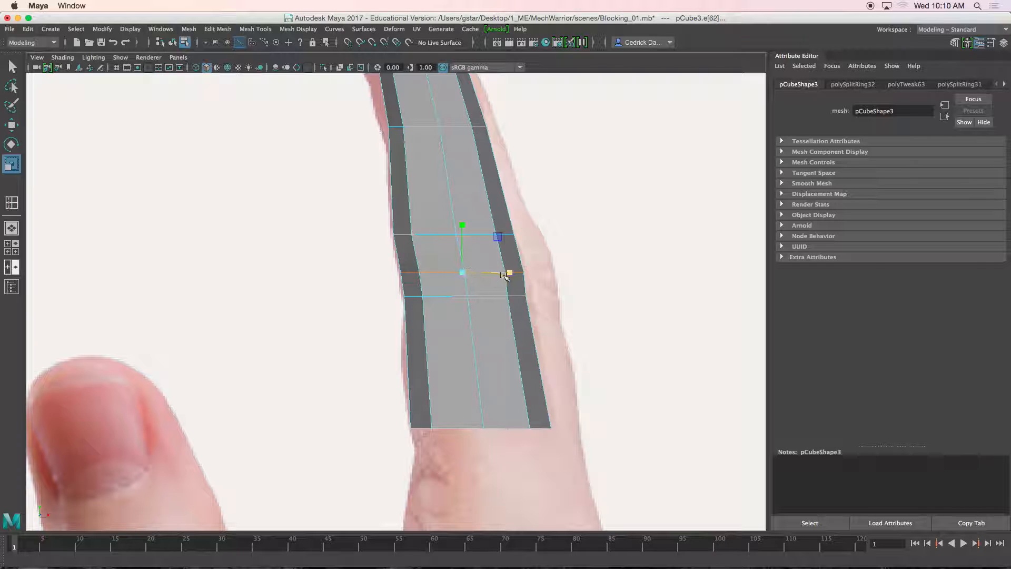
pyautogui.moveTo(510, 272); pyautogui.dragTo(512, 274)
# Narrow the edge loop below the second joint to match the finger's width in the side view.
pyautogui.click(461, 294)
pyautogui.press('space')
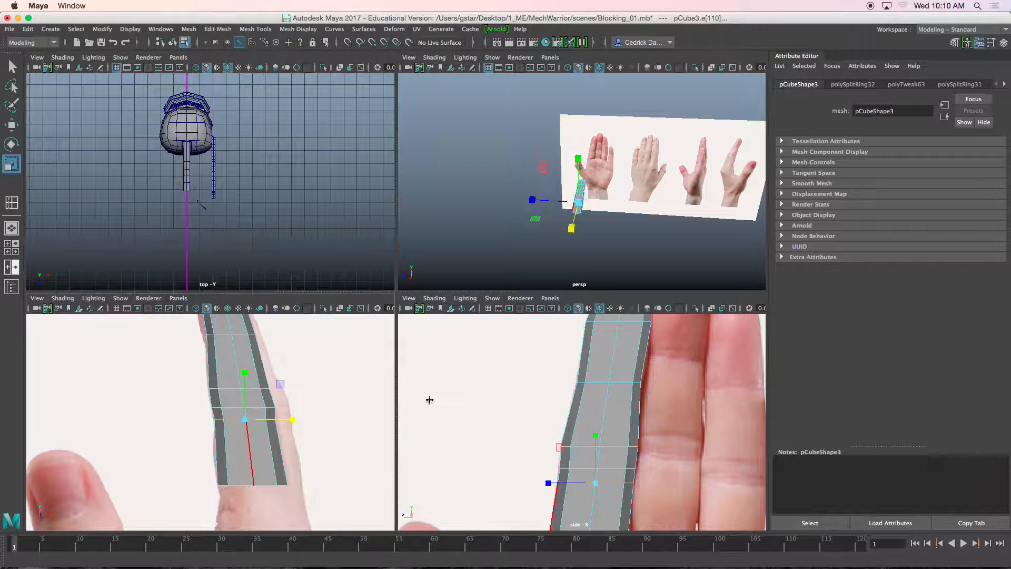
pyautogui.press('space')
pyautogui.scroll(3, 379, 342)
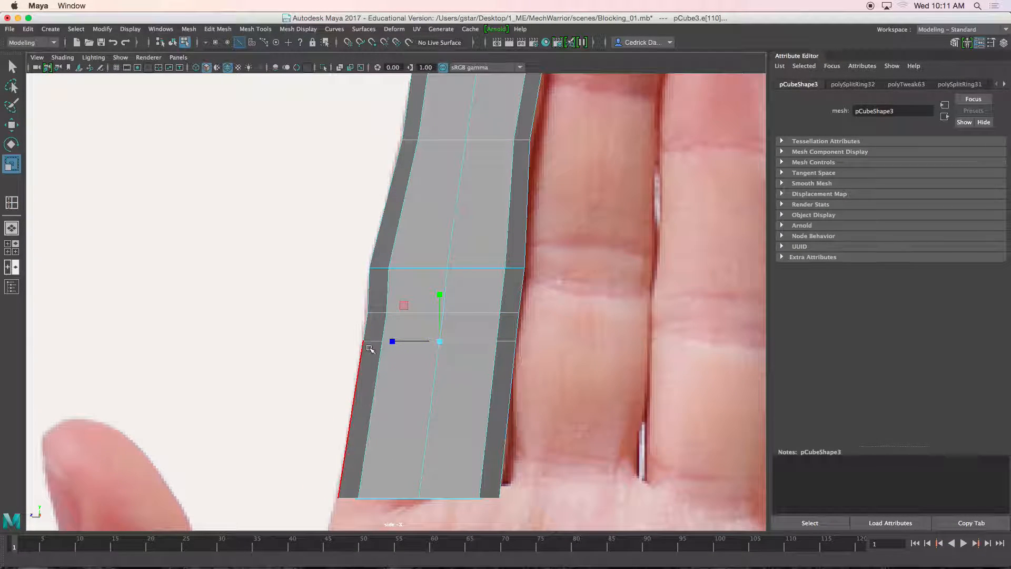
pyautogui.moveTo(390, 339); pyautogui.dragTo(388, 342)
pyautogui.press('w')
pyautogui.press('r')
pyautogui.keyDown('alt'); pyautogui.moveTo(390, 379); pyautogui.dragTo(399, 343, button='middle'); pyautogui.keyUp('alt')
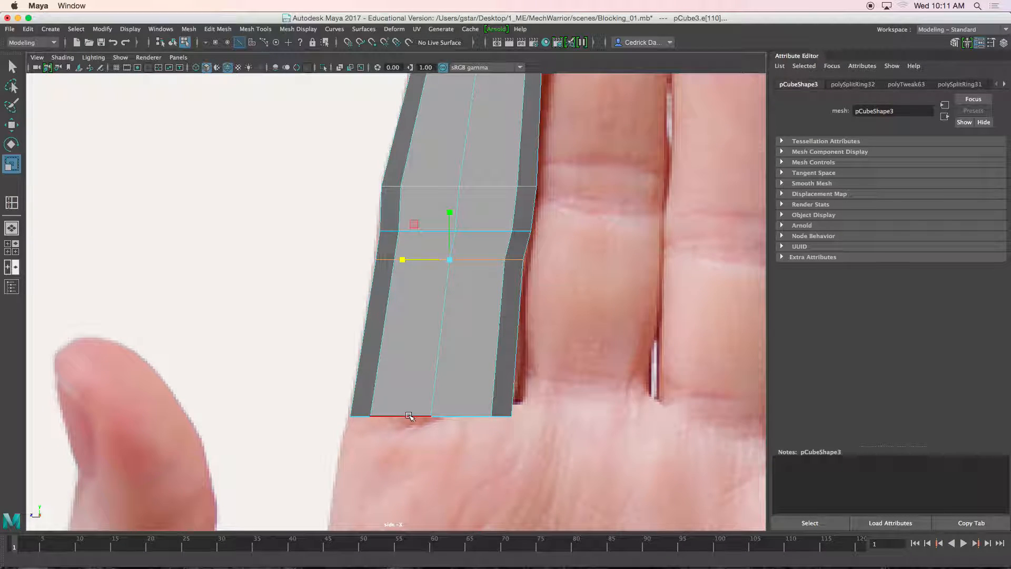
# Insert an edge loop just above the first joint in the side view and scale it to the finger's outline.
pyautogui.keyDown('alt'); pyautogui.moveTo(409, 415); pyautogui.dragTo(431, 277, button='middle'); pyautogui.keyUp('alt')
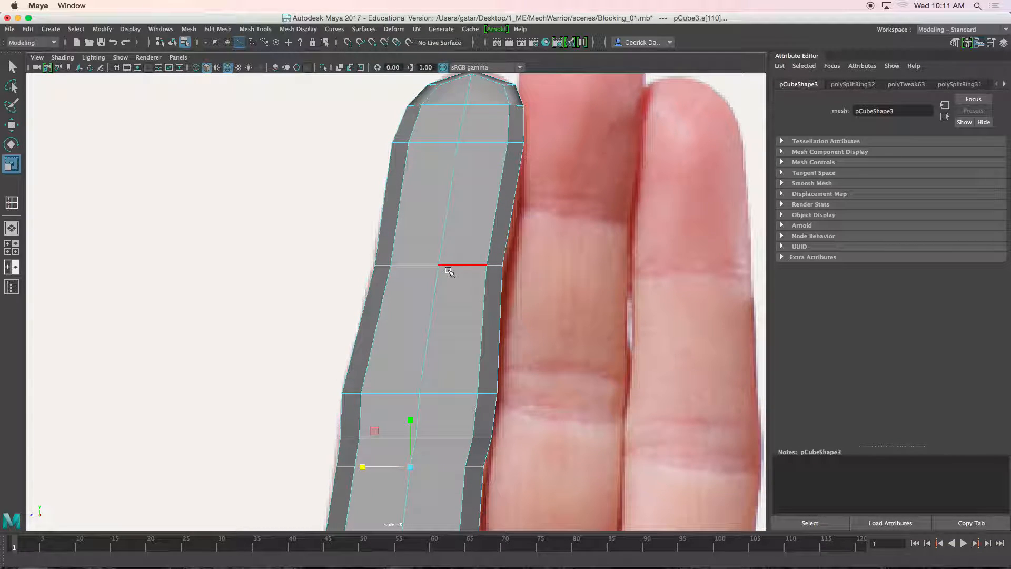
pyautogui.press('g')
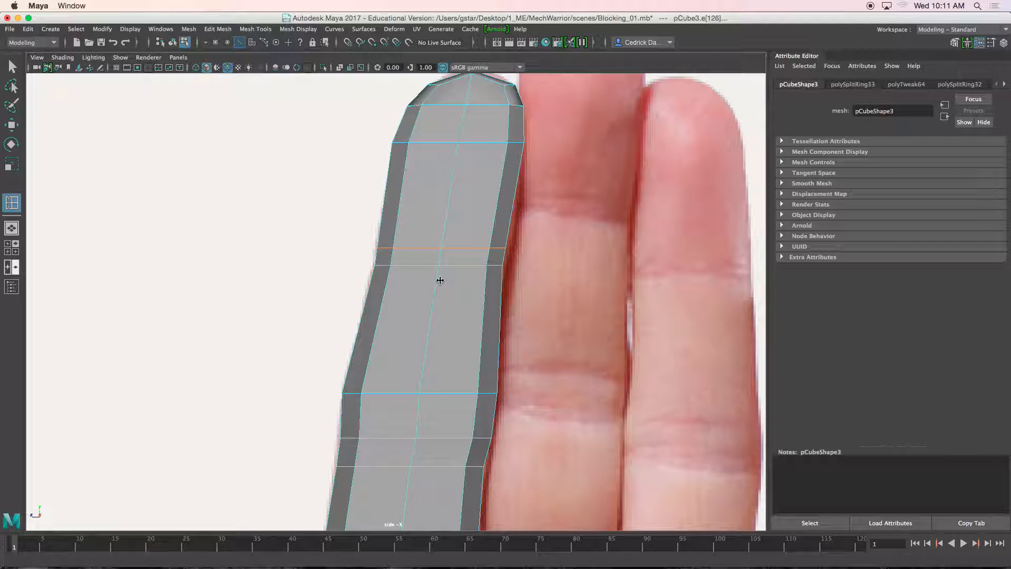
pyautogui.press('r')
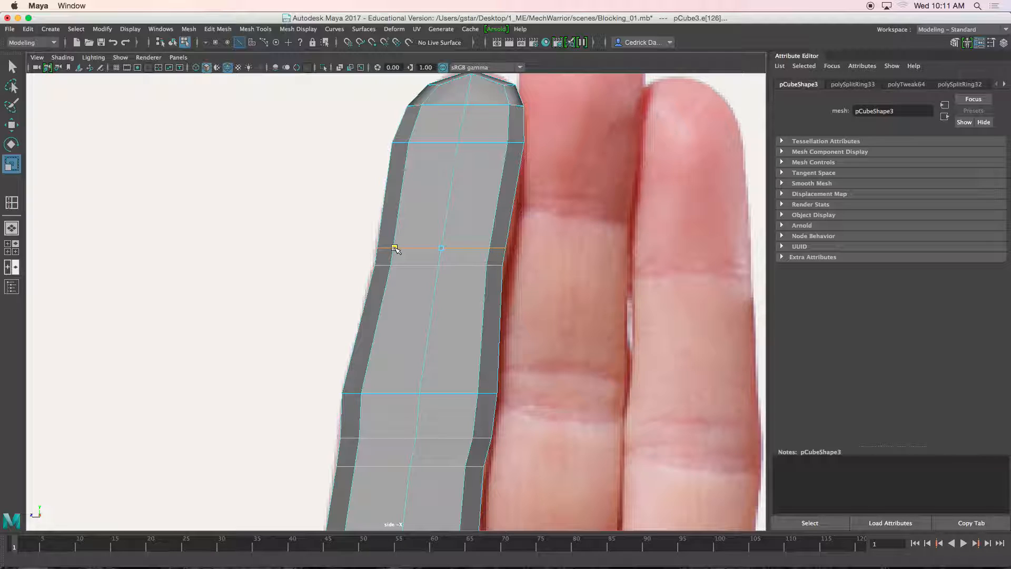
pyautogui.moveTo(395, 249); pyautogui.dragTo(393, 249)
pyautogui.moveTo(395, 248); pyautogui.dragTo(394, 248)
# Insert an edge loop just below the first joint in the side view and adjust its width to the reference.
pyautogui.press('y')
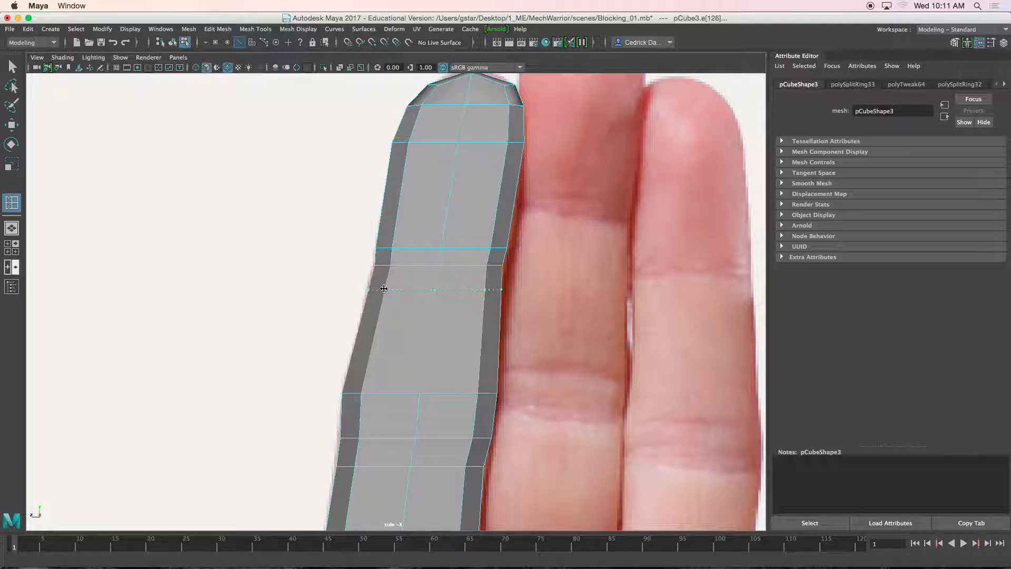
pyautogui.press('r')
pyautogui.moveTo(385, 289); pyautogui.dragTo(384, 290)
pyautogui.moveTo(385, 290); pyautogui.dragTo(386, 291)
# Pull the outermost palm-side vertex of the first joint's middle loop inward in the front view to form a crease.
pyautogui.doubleClick(405, 265)
pyautogui.press('space')
pyautogui.press('space')
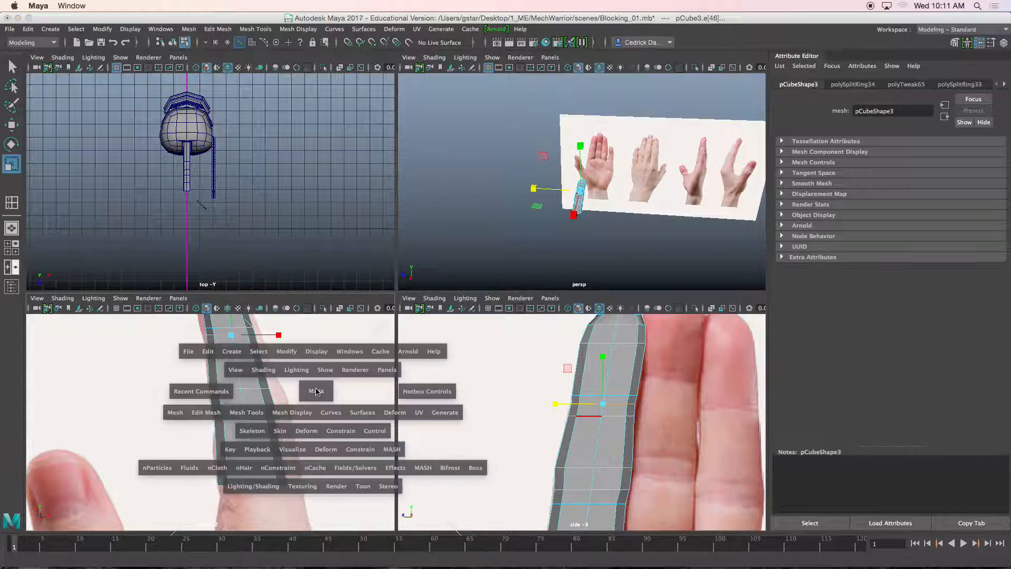
pyautogui.keyDown('alt'); pyautogui.moveTo(379, 259); pyautogui.dragTo(401, 314, button='middle'); pyautogui.keyUp('alt')
pyautogui.scroll(1, 401, 314)
pyautogui.scroll(1, 492, 260)
pyautogui.scroll(1, 492, 260)
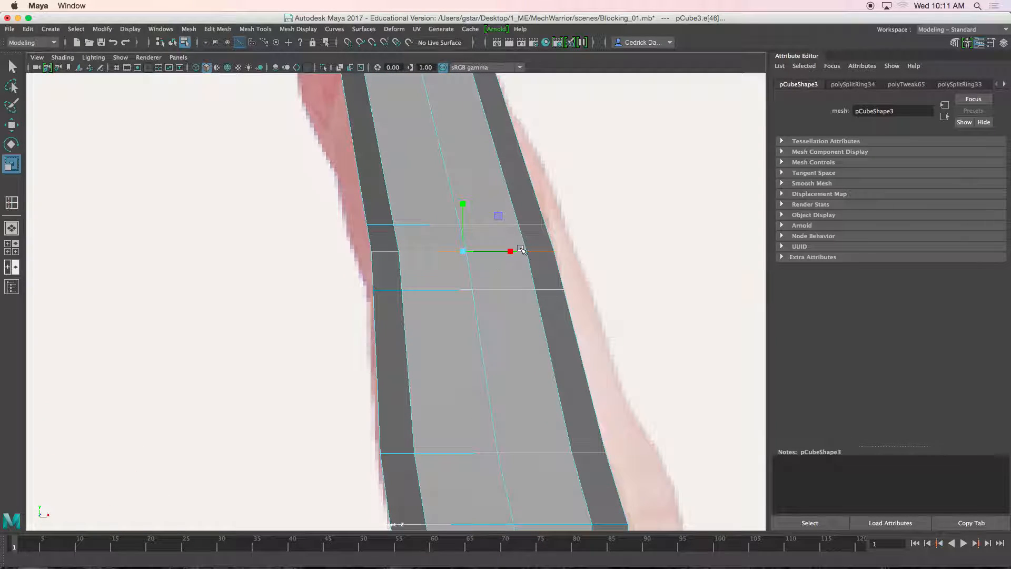
pyautogui.moveTo(423, 263); pyautogui.dragTo(348, 246, button='right')
pyautogui.moveTo(381, 261); pyautogui.dragTo(385, 266)
pyautogui.press('w')
pyautogui.keyDown('alt'); pyautogui.moveTo(395, 293); pyautogui.dragTo(394, 264, button='middle'); pyautogui.keyUp('alt')
pyautogui.moveTo(423, 219); pyautogui.dragTo(425, 220)
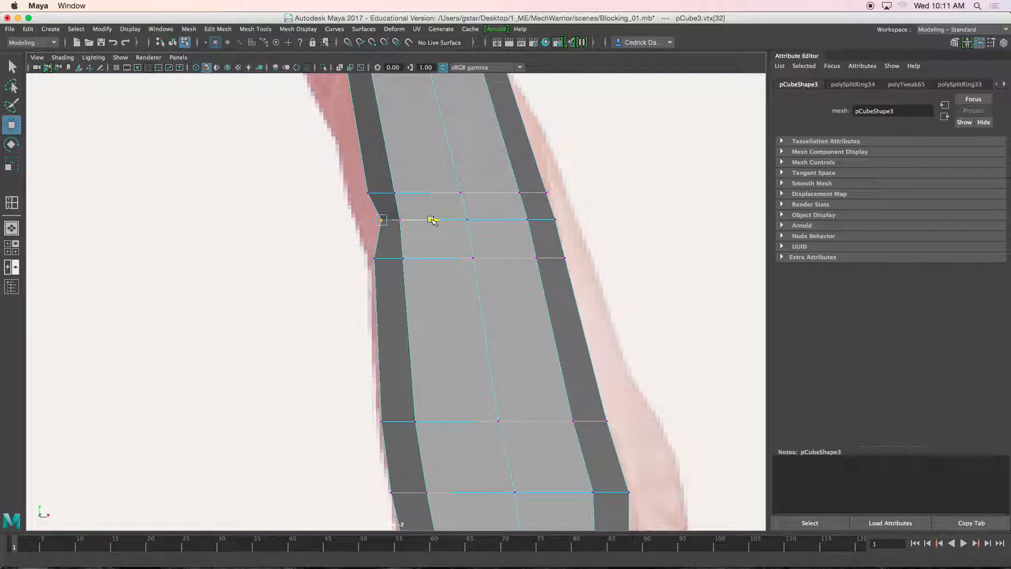
pyautogui.moveTo(428, 218); pyautogui.dragTo(429, 219)
# Pull the two palm-side vertices of the second joint's middle loop inward in the front view.
pyautogui.moveTo(420, 217)
pyautogui.keyDown('alt'); pyautogui.mouseDown(button='middle')
pyautogui.moveTo(420, 332)
pyautogui.moveTo(415, 202)
pyautogui.mouseUp(button='middle'); pyautogui.keyUp('alt')
pyautogui.keyDown('alt'); pyautogui.moveTo(400, 411); pyautogui.dragTo(401, 219, button='middle'); pyautogui.keyUp('alt')
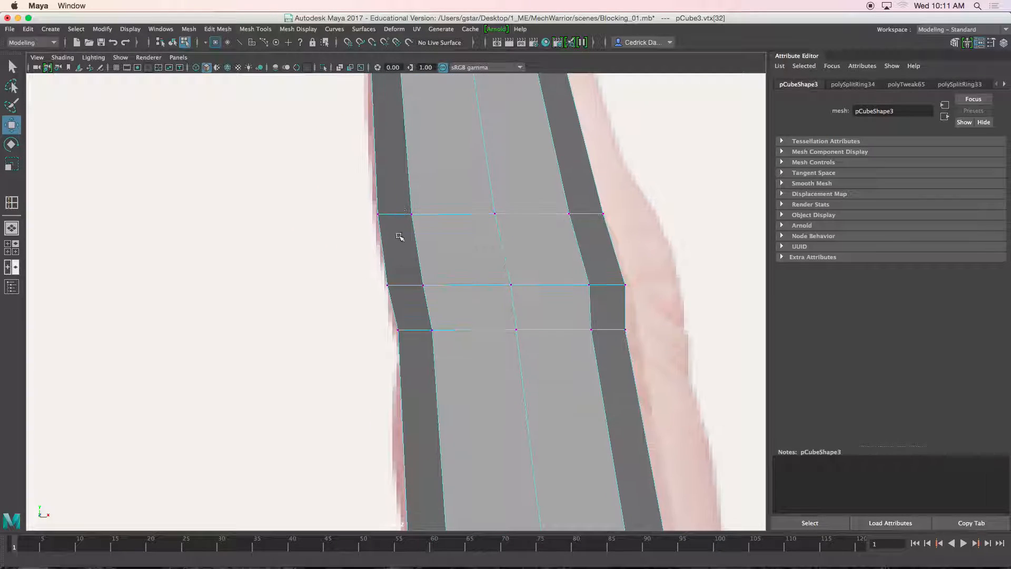
pyautogui.click(388, 285)
pyautogui.moveTo(435, 287); pyautogui.dragTo(450, 287)
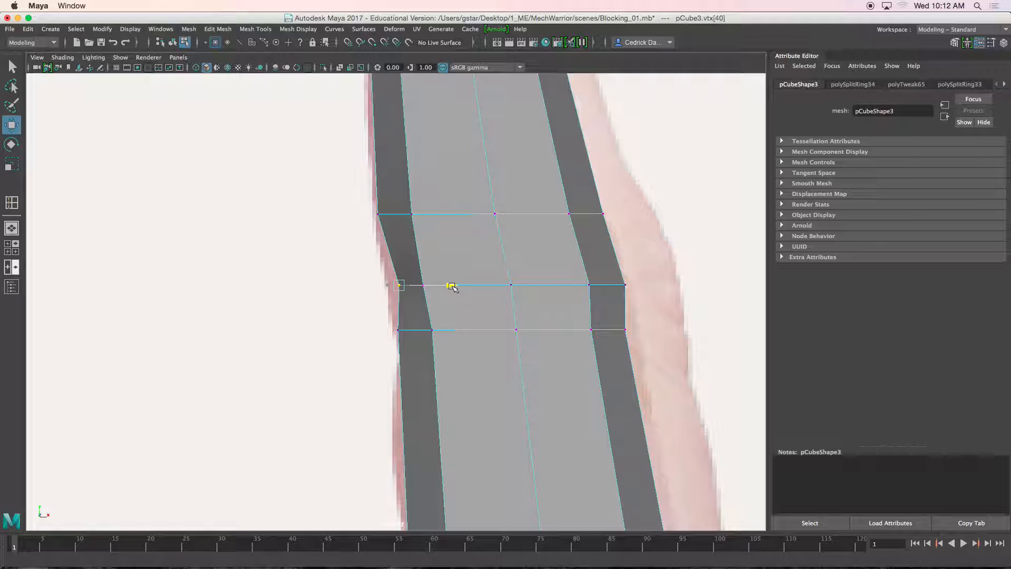
pyautogui.keyDown('alt'); pyautogui.moveTo(500, 304); pyautogui.dragTo(507, 279, button='middle'); pyautogui.keyUp('alt')
pyautogui.moveTo(462, 260); pyautogui.dragTo(487, 260)
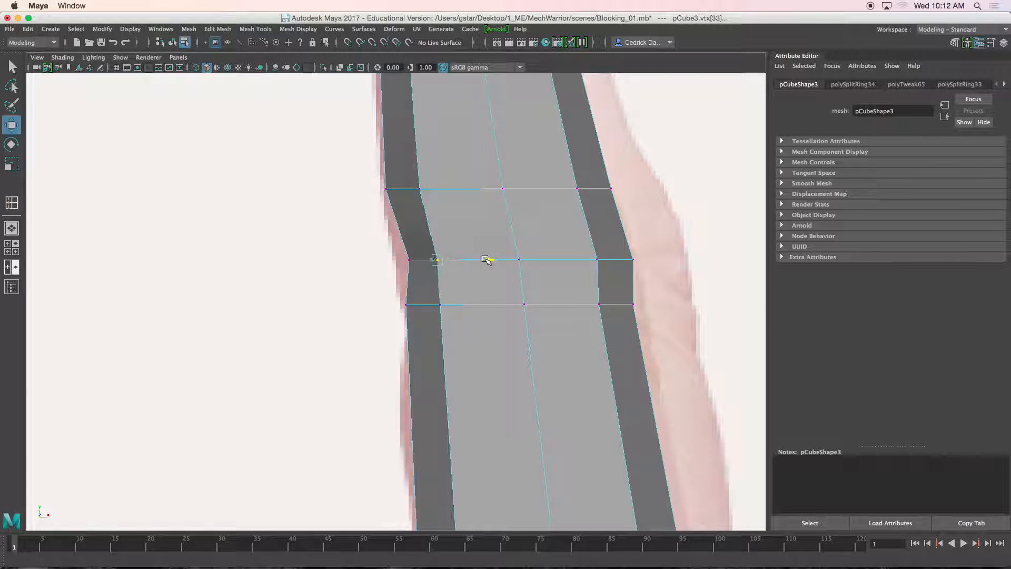
# Shift the inner palm-side vertex of the first joint's middle loop to follow the crease in the front view.
pyautogui.keyDown('alt'); pyautogui.moveTo(465, 252); pyautogui.dragTo(463, 300, button='middle'); pyautogui.keyUp('alt')
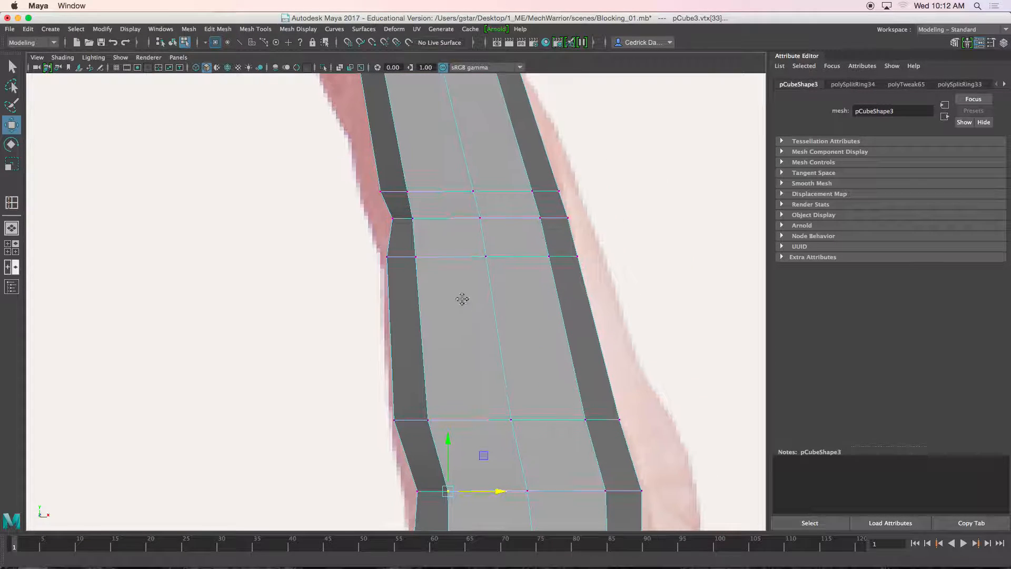
pyautogui.click(432, 230)
pyautogui.moveTo(463, 219); pyautogui.dragTo(456, 219)
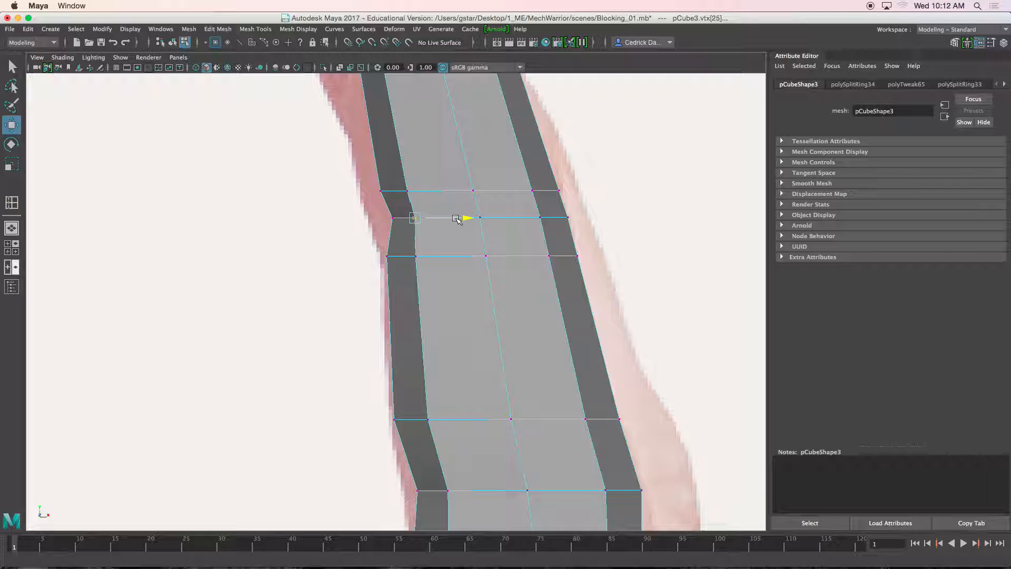
# Shift the back-side vertices of the edge loops above and below both joints to shape the knuckles in the front view.
pyautogui.keyDown('alt'); pyautogui.moveTo(527, 235); pyautogui.dragTo(504, 232, button='middle'); pyautogui.keyUp('alt')
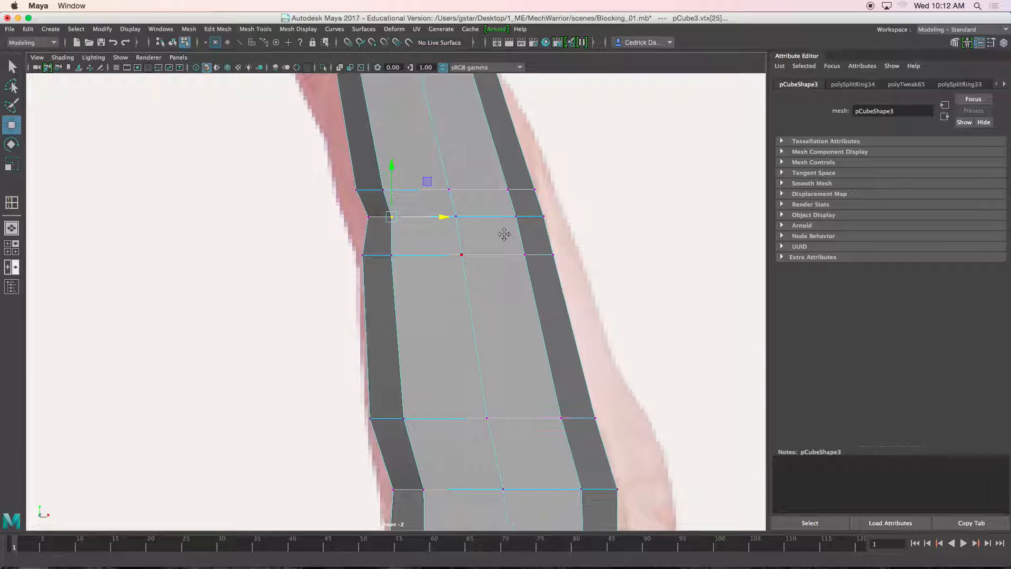
pyautogui.moveTo(523, 247); pyautogui.dragTo(522, 248)
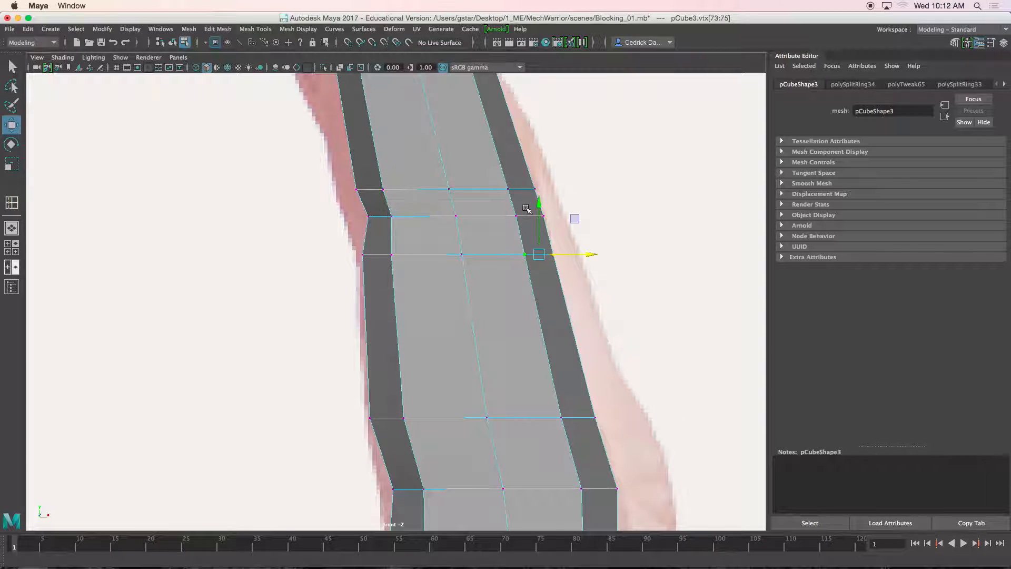
pyautogui.keyDown('shift'); pyautogui.moveTo(504, 173); pyautogui.dragTo(577, 221); pyautogui.keyUp('shift')
pyautogui.keyDown('alt'); pyautogui.moveTo(588, 352); pyautogui.dragTo(546, 233, button='middle'); pyautogui.keyUp('alt')
pyautogui.moveTo(489, 282); pyautogui.dragTo(571, 322)
pyautogui.keyDown('alt'); pyautogui.moveTo(554, 378); pyautogui.dragTo(545, 291, button='middle'); pyautogui.keyUp('alt')
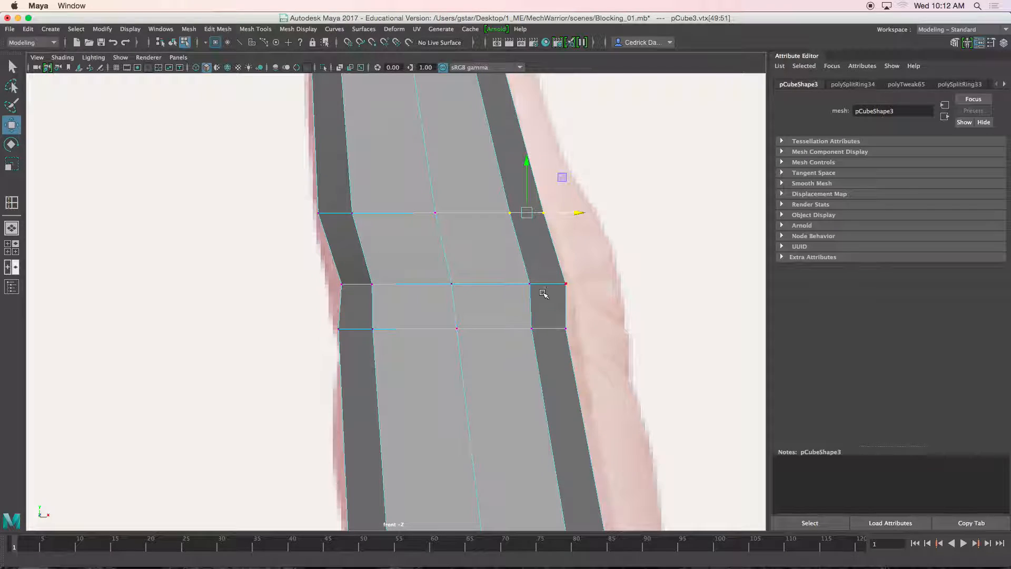
pyautogui.keyDown('shift'); pyautogui.moveTo(521, 316); pyautogui.dragTo(583, 339); pyautogui.keyUp('shift')
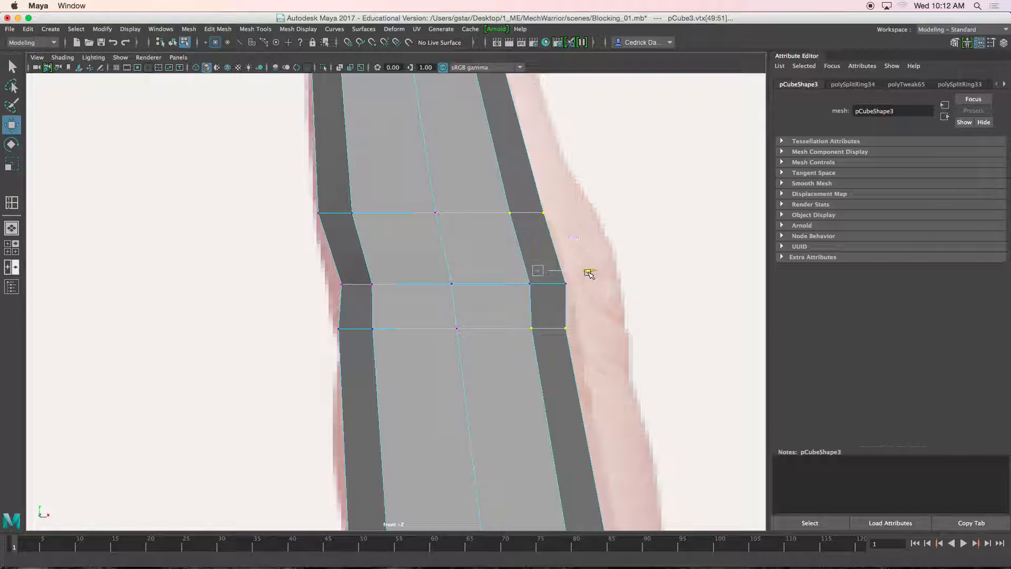
# Select the outermost back-side vertices of the edge loops from the fingertip down the index finger in the front view.
pyautogui.scroll(-5, 540, 345)
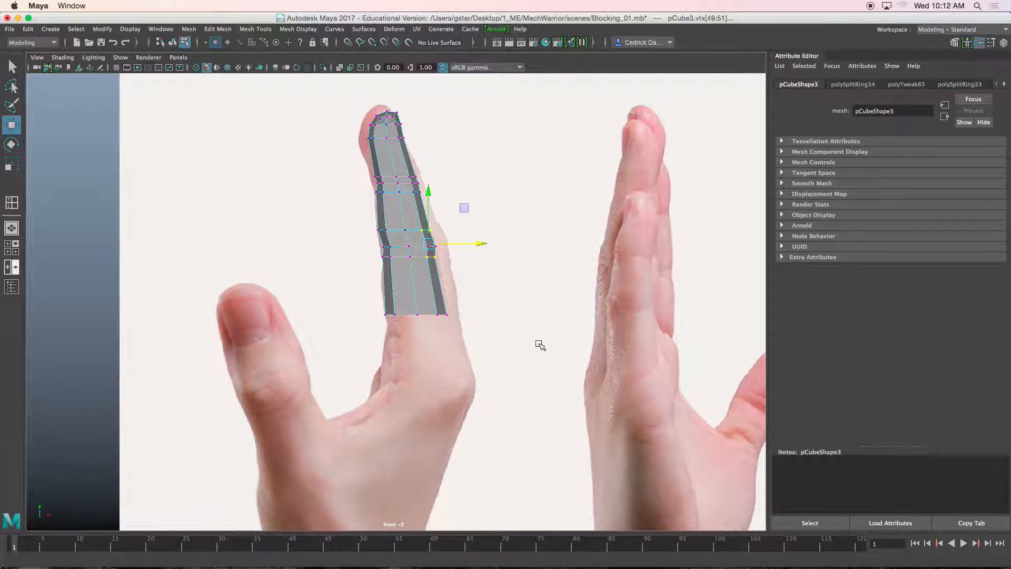
pyautogui.scroll(5, 535, 353)
pyautogui.keyDown('alt'); pyautogui.moveTo(474, 181); pyautogui.dragTo(474, 325, button='middle'); pyautogui.keyUp('alt')
pyautogui.keyDown('alt'); pyautogui.moveTo(421, 231); pyautogui.dragTo(427, 307, button='middle'); pyautogui.keyUp('alt')
pyautogui.scroll(4, 427, 308)
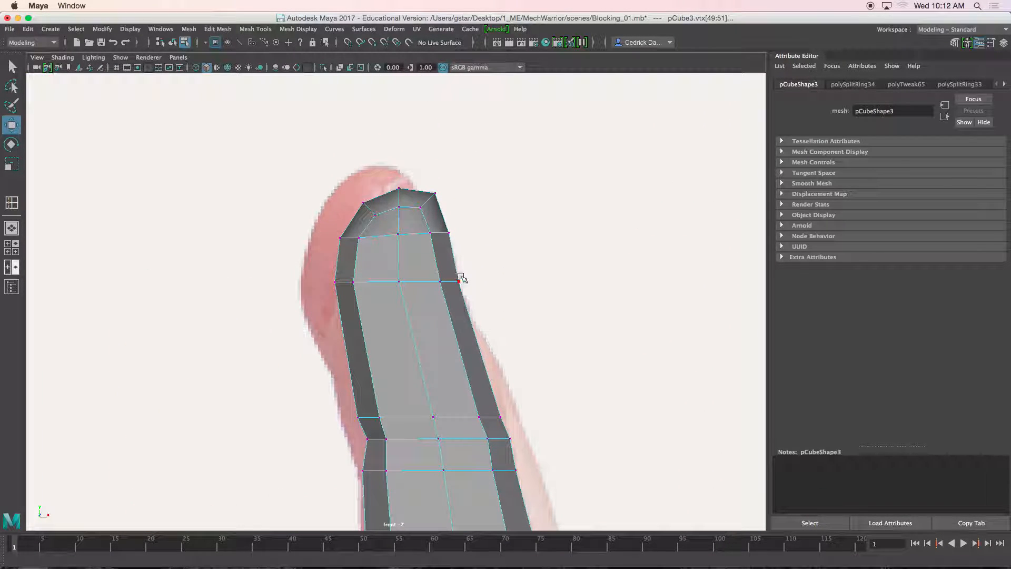
pyautogui.click(457, 279)
pyautogui.scroll(2, 431, 251)
pyautogui.keyDown('alt'); pyautogui.moveTo(431, 252); pyautogui.dragTo(413, 198, button='middle'); pyautogui.keyUp('alt')
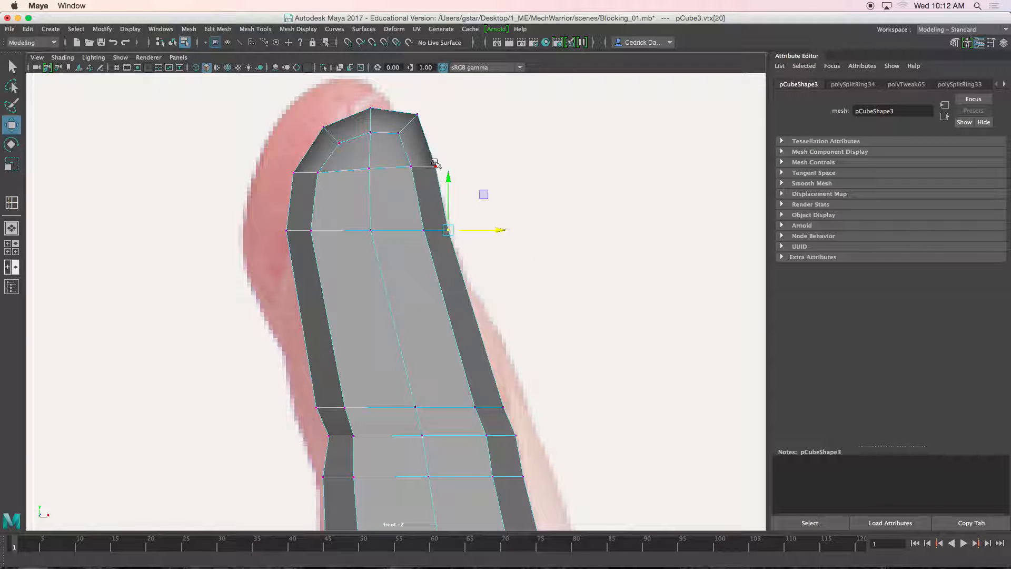
pyautogui.keyDown('shift'); pyautogui.click(440, 172); pyautogui.keyUp('shift')
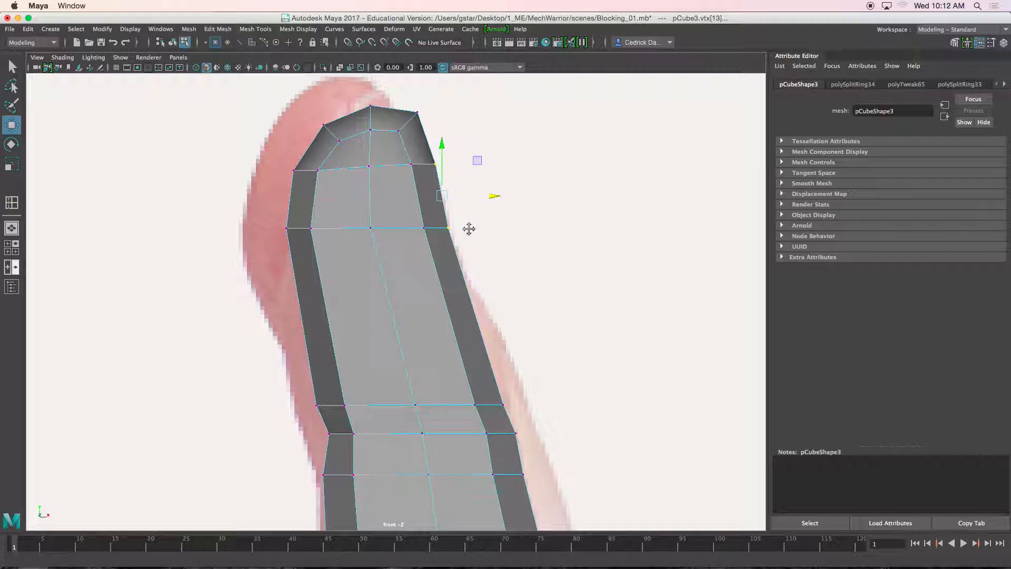
pyautogui.keyDown('alt'); pyautogui.moveTo(469, 230); pyautogui.dragTo(450, 129, button='middle'); pyautogui.keyUp('alt')
pyautogui.keyDown('alt'); pyautogui.moveTo(483, 266); pyautogui.dragTo(478, 240, button='middle'); pyautogui.keyUp('alt')
pyautogui.keyDown('shift'); pyautogui.moveTo(515, 315); pyautogui.dragTo(516, 368); pyautogui.keyUp('shift')
pyautogui.keyDown('alt'); pyautogui.moveTo(520, 373); pyautogui.dragTo(493, 270, button='middle'); pyautogui.keyUp('alt')
pyautogui.keyDown('alt'); pyautogui.moveTo(508, 354); pyautogui.dragTo(494, 277, button='middle'); pyautogui.keyUp('alt')
pyautogui.keyDown('shift'); pyautogui.moveTo(519, 392); pyautogui.dragTo(548, 488); pyautogui.keyUp('shift')
pyautogui.keyDown('alt'); pyautogui.moveTo(547, 455); pyautogui.dragTo(531, 91, button='middle'); pyautogui.keyUp('alt')
pyautogui.keyDown('shift'); pyautogui.moveTo(585, 404); pyautogui.dragTo(585, 405); pyautogui.keyUp('shift')
pyautogui.keyDown('alt'); pyautogui.moveTo(508, 141); pyautogui.dragTo(500, 400, button='middle'); pyautogui.keyUp('alt')
pyautogui.keyDown('alt'); pyautogui.moveTo(499, 194); pyautogui.dragTo(532, 429, button='middle'); pyautogui.keyUp('alt')
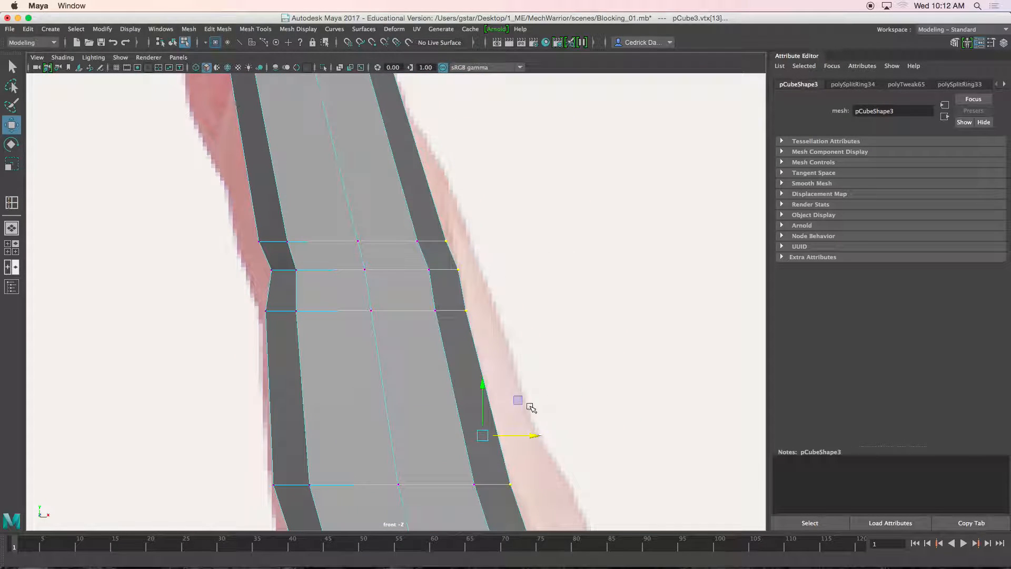
# Frame the selected back-side vertices in the perspective view to examine the finger's shape.
pyautogui.keyDown('alt'); pyautogui.moveTo(535, 416); pyautogui.dragTo(497, 339, button='right'); pyautogui.keyUp('alt')
pyautogui.press('space')
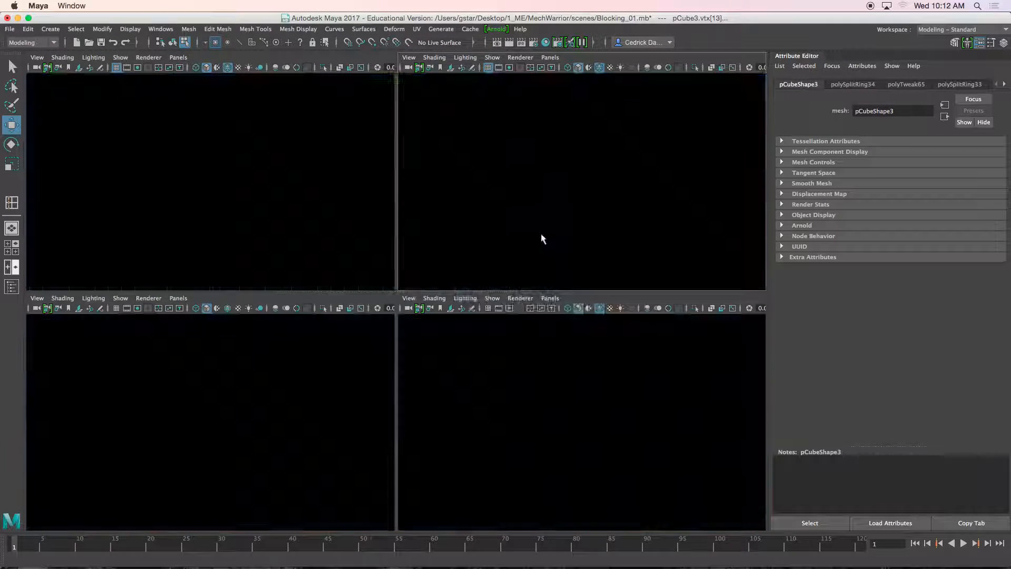
pyautogui.press('space')
pyautogui.press('f')
pyautogui.keyDown('alt'); pyautogui.moveTo(514, 347); pyautogui.dragTo(481, 327); pyautogui.keyUp('alt')
pyautogui.scroll(5, 510, 365)
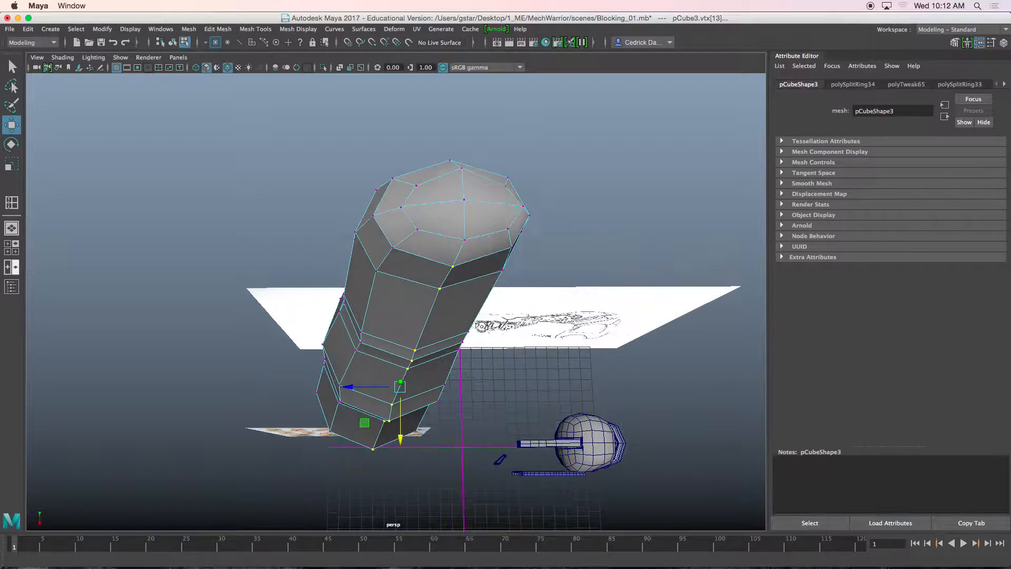
# Insert an edge loop around the index finger just below the existing fingertip loops.
pyautogui.click(453, 263)
pyautogui.keyDown('alt'); pyautogui.moveTo(441, 289); pyautogui.dragTo(444, 237); pyautogui.keyUp('alt')
pyautogui.moveTo(438, 245); pyautogui.dragTo(469, 218, button='right')
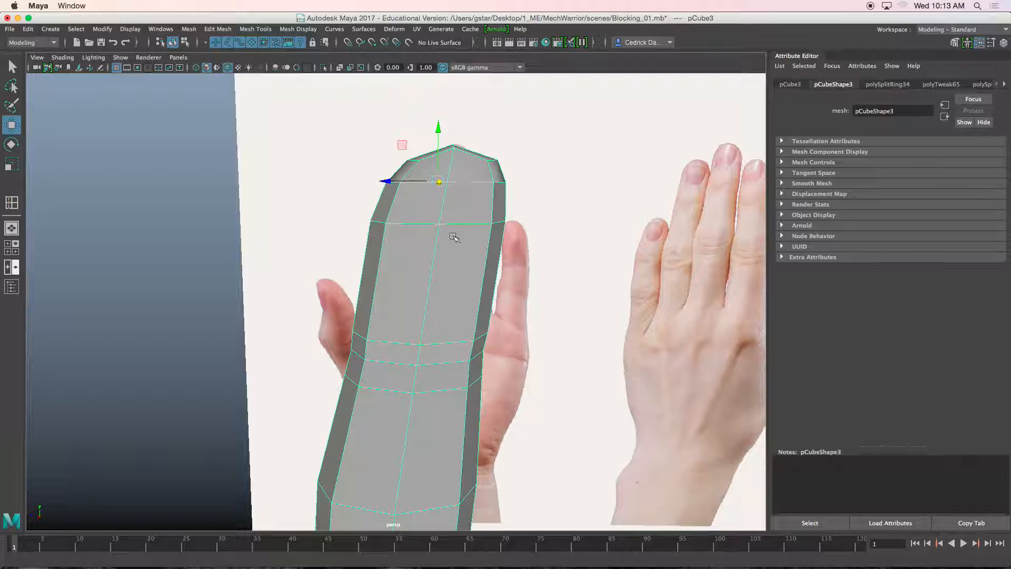
pyautogui.click(255, 29)
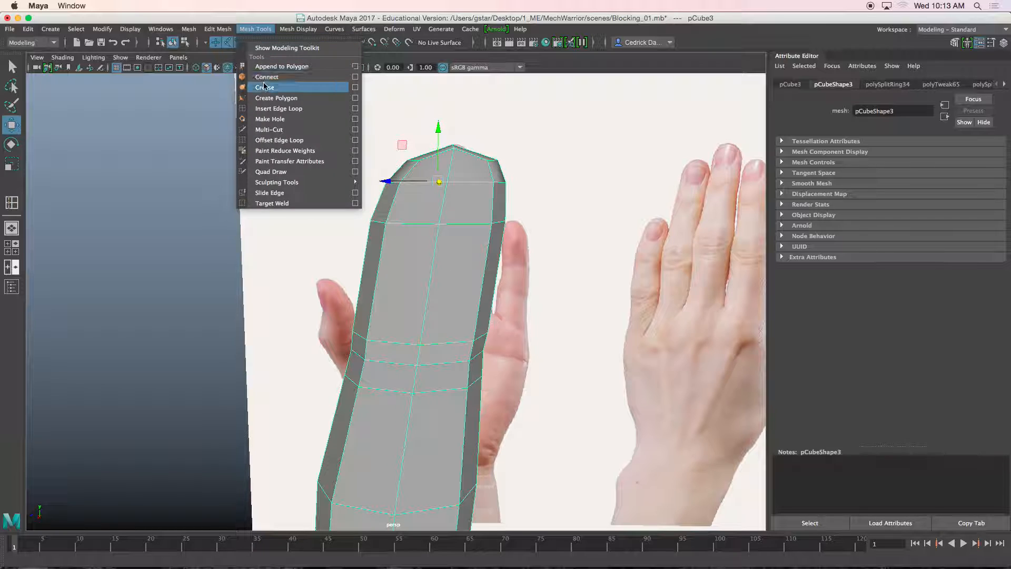
pyautogui.click(270, 108)
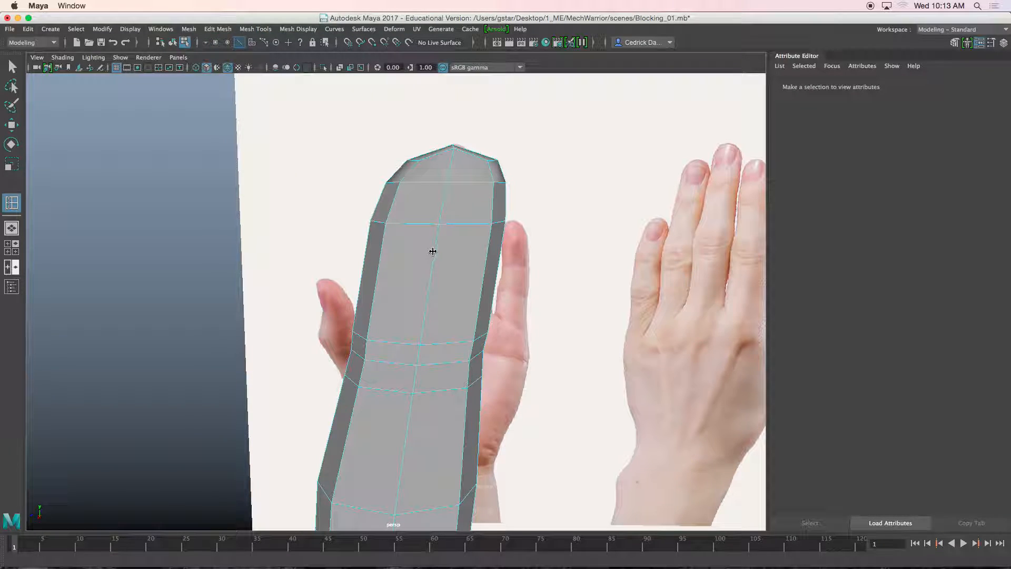
pyautogui.click(434, 256)
pyautogui.keyDown('alt'); pyautogui.moveTo(433, 259); pyautogui.dragTo(417, 243); pyautogui.keyUp('alt')
# Extrude the nail-area faces on the back of the fingertip with an offset of 0.1.
pyautogui.press('w')
pyautogui.moveTo(447, 199); pyautogui.dragTo(446, 228, button='right')
pyautogui.click(407, 201)
pyautogui.keyDown('shift'); pyautogui.click(441, 200); pyautogui.keyUp('shift')
pyautogui.keyDown('shift'); pyautogui.click(437, 235); pyautogui.keyUp('shift')
pyautogui.keyDown('shift'); pyautogui.doubleClick(403, 231); pyautogui.keyUp('shift')
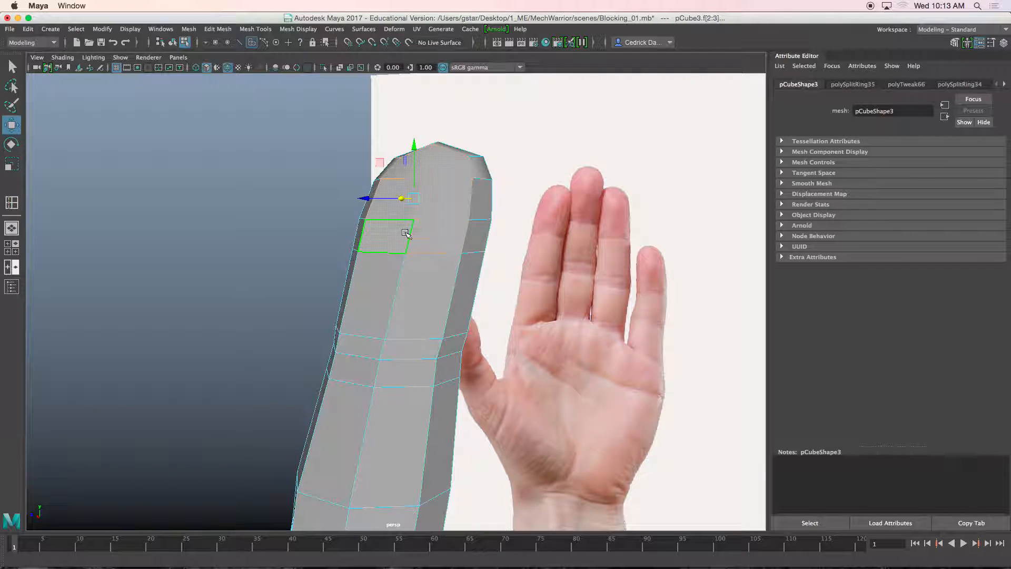
pyautogui.keyDown('alt'); pyautogui.moveTo(392, 248); pyautogui.dragTo(418, 267); pyautogui.keyUp('alt')
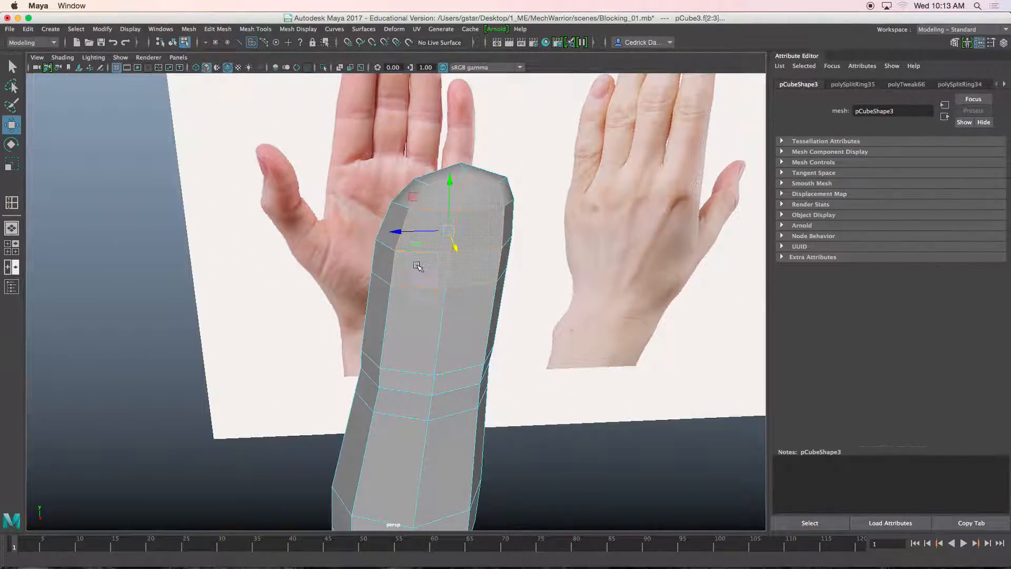
pyautogui.hotkey('ctrl', 'e')
pyautogui.keyDown('alt'); pyautogui.moveTo(650, 294); pyautogui.dragTo(608, 307); pyautogui.keyUp('alt')
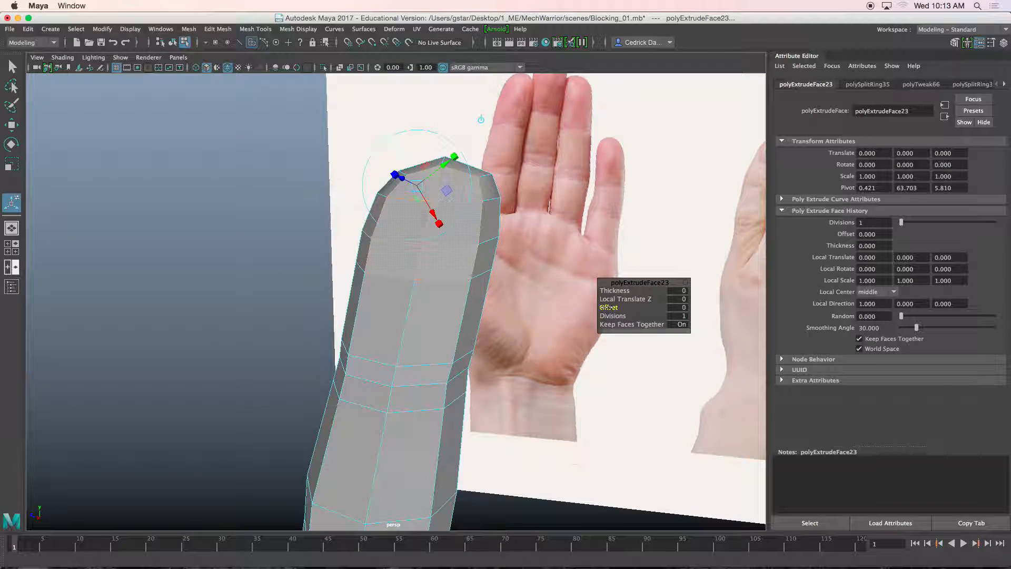
pyautogui.click(677, 308)
pyautogui.keyDown('alt'); pyautogui.moveTo(576, 300); pyautogui.dragTo(430, 260); pyautogui.keyUp('alt')
# Move the nail inset's upper thumb-side corner and top centre vertices toward the fingertip outline in the side view.
pyautogui.press('space')
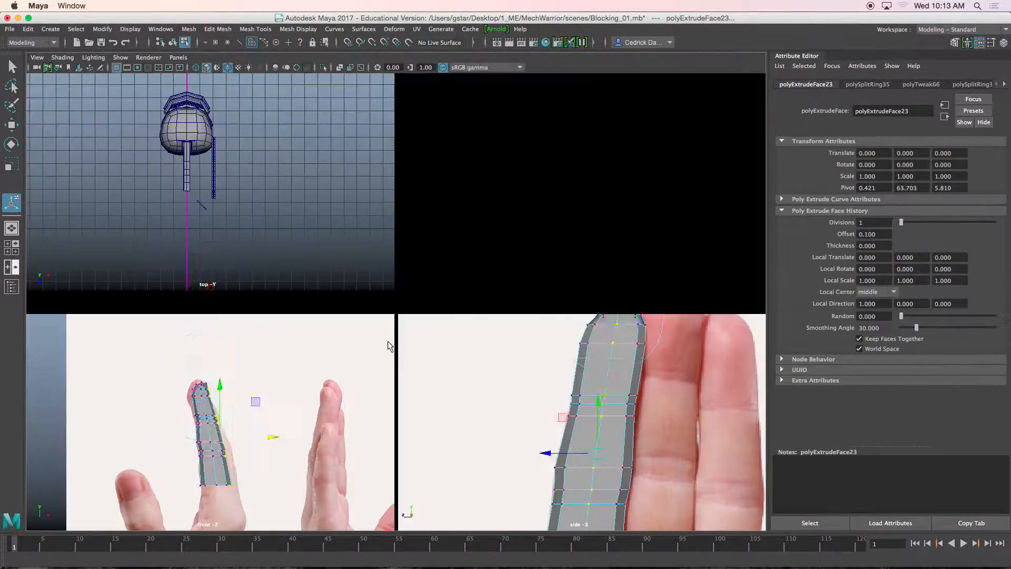
pyautogui.press('space')
pyautogui.keyDown('alt'); pyautogui.moveTo(485, 249); pyautogui.dragTo(482, 327, button='middle'); pyautogui.keyUp('alt')
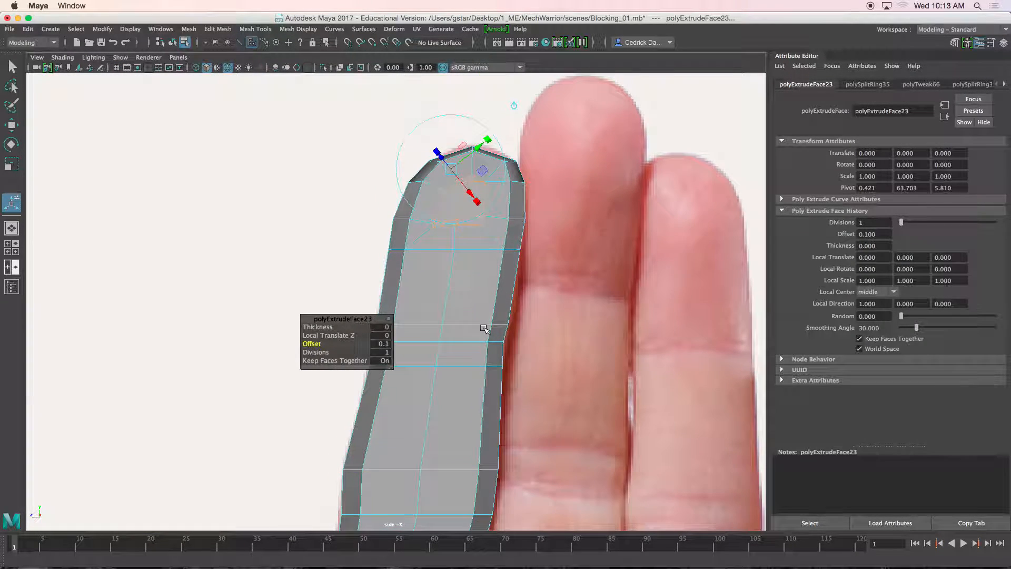
pyautogui.scroll(-10, 492, 287)
pyautogui.scroll(5, 466, 318)
pyautogui.scroll(8, 466, 319)
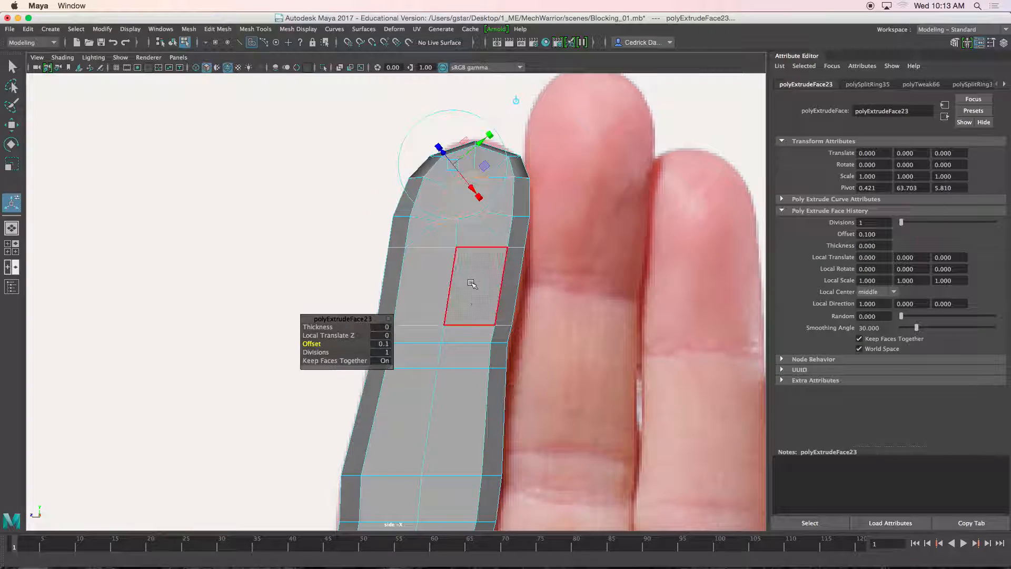
pyautogui.moveTo(537, 267); pyautogui.dragTo(500, 205, button='right')
pyautogui.click(482, 184)
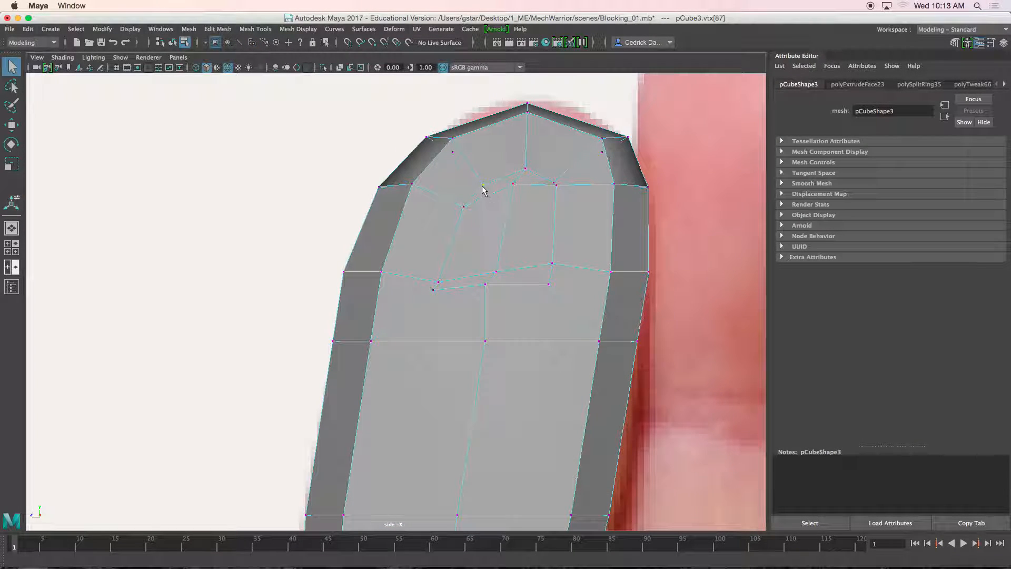
pyautogui.press('w')
pyautogui.moveTo(481, 185); pyautogui.dragTo(525, 135)
pyautogui.click(525, 169)
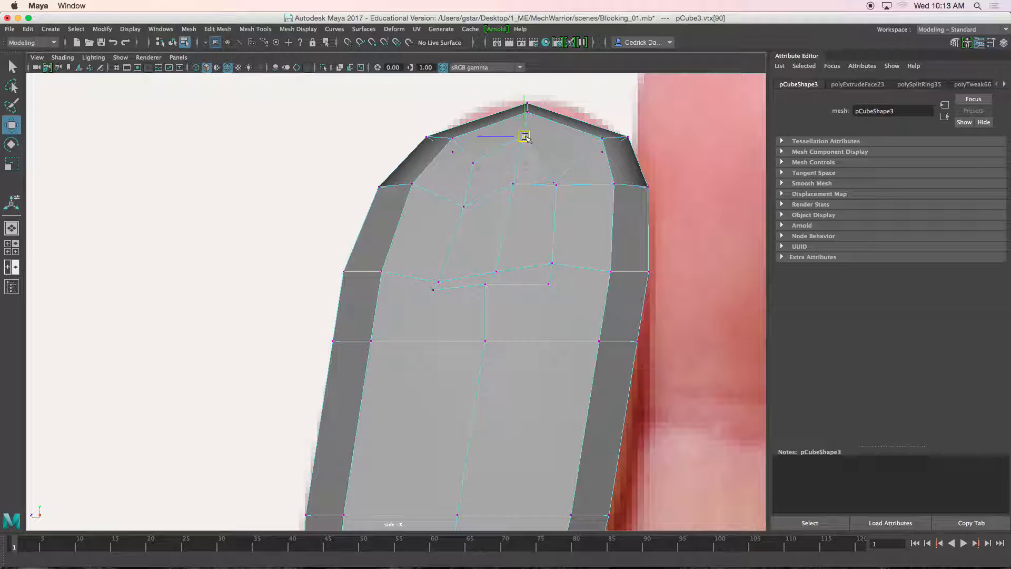
# Spread the nail inset's thumb-side vertices outward in the side view to follow the finger's edge.
pyautogui.click(464, 207)
pyautogui.click(438, 283)
pyautogui.moveTo(438, 282); pyautogui.dragTo(404, 266)
pyautogui.click(473, 163)
pyautogui.moveTo(474, 163); pyautogui.dragTo(463, 153)
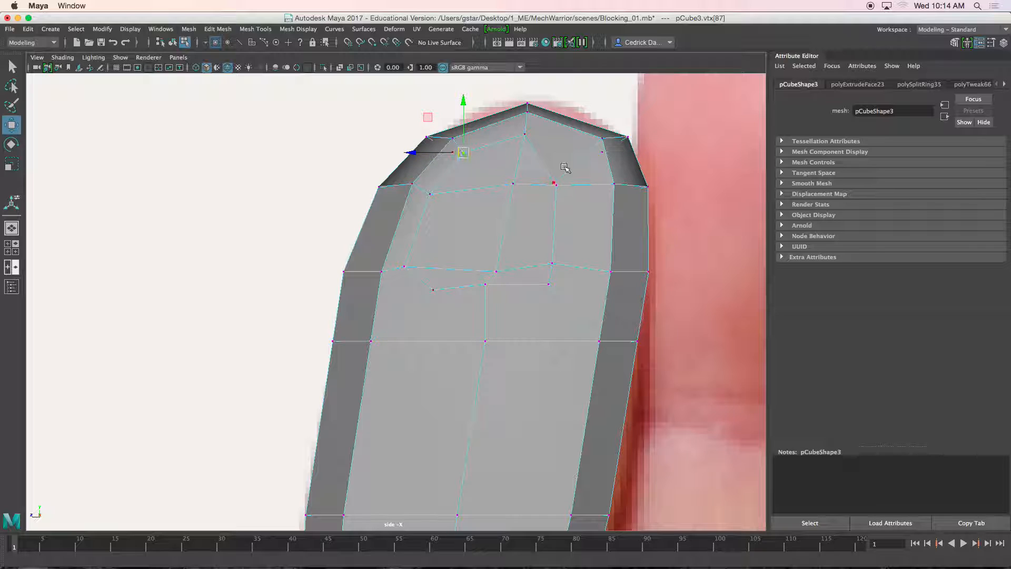
# Spread the nail inset's middle-finger-side vertices outward in the side view to follow the opposite edge.
pyautogui.click(554, 179)
pyautogui.moveTo(554, 179); pyautogui.dragTo(589, 146)
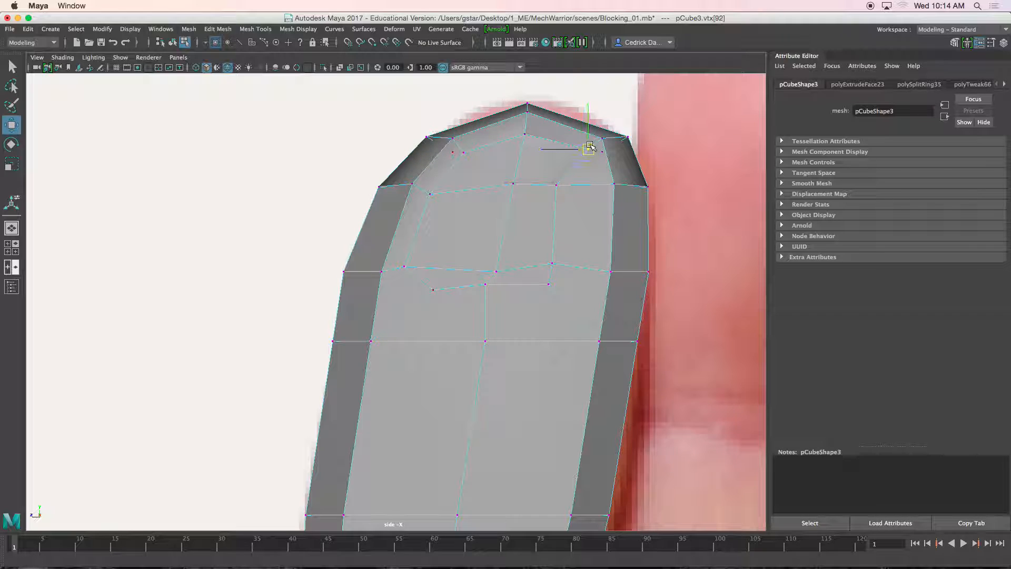
pyautogui.click(555, 183)
pyautogui.moveTo(554, 184); pyautogui.dragTo(604, 182)
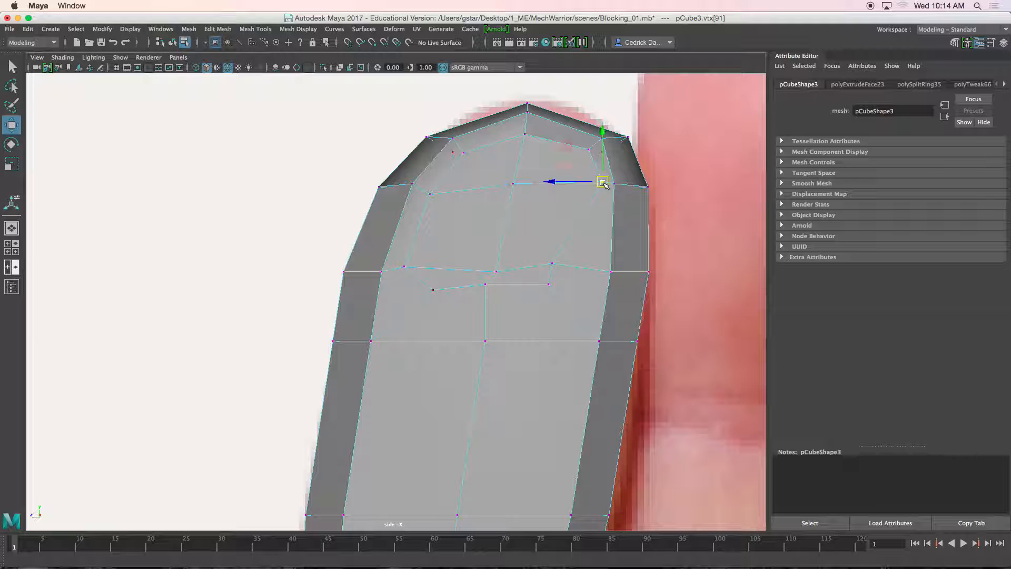
pyautogui.click(557, 263)
pyautogui.moveTo(556, 264); pyautogui.dragTo(573, 292)
pyautogui.click(551, 286)
# Widen the nail inset's bottom row at the thumb-side corner and align its centre vertex in the side view.
pyautogui.click(484, 286)
pyautogui.moveTo(483, 285); pyautogui.dragTo(492, 299)
pyautogui.click(435, 291)
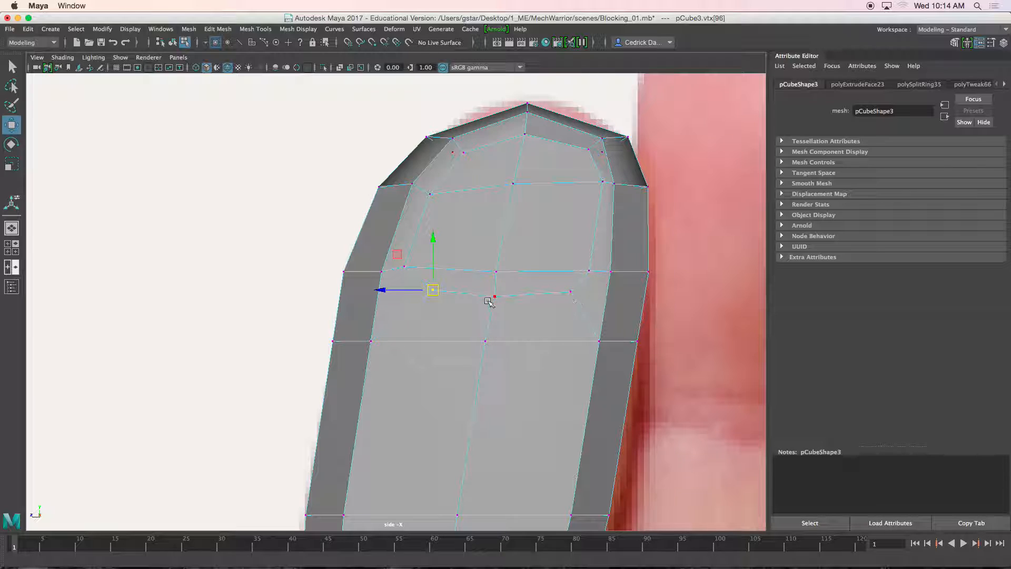
pyautogui.moveTo(432, 291); pyautogui.dragTo(415, 290)
pyautogui.click(497, 295)
pyautogui.moveTo(498, 296)
pyautogui.mouseDown()
pyautogui.moveTo(495, 309)
pyautogui.moveTo(496, 291)
pyautogui.mouseUp()
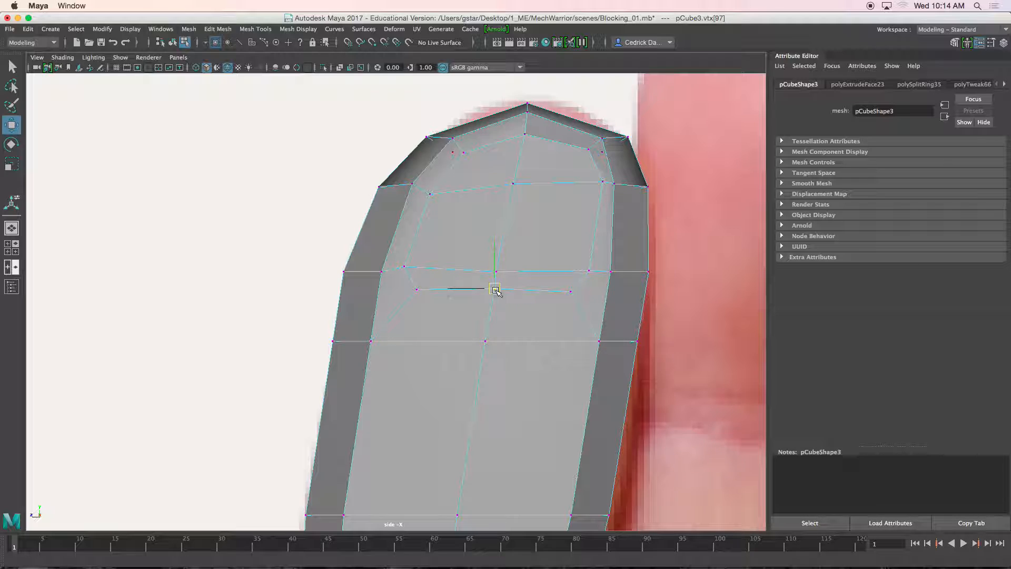
pyautogui.click(570, 291)
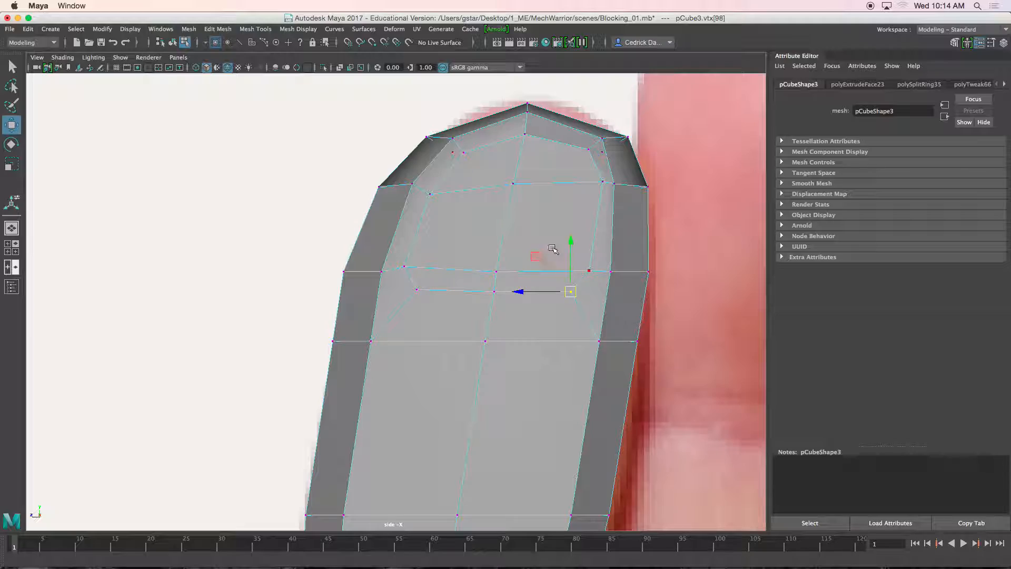
# Nudge the nail inset's side vertices in the front view to smooth the back profile of the fingertip.
pyautogui.press('space')
pyautogui.press('space')
pyautogui.keyDown('alt'); pyautogui.moveTo(526, 221); pyautogui.dragTo(421, 216); pyautogui.keyUp('alt')
pyautogui.press('space')
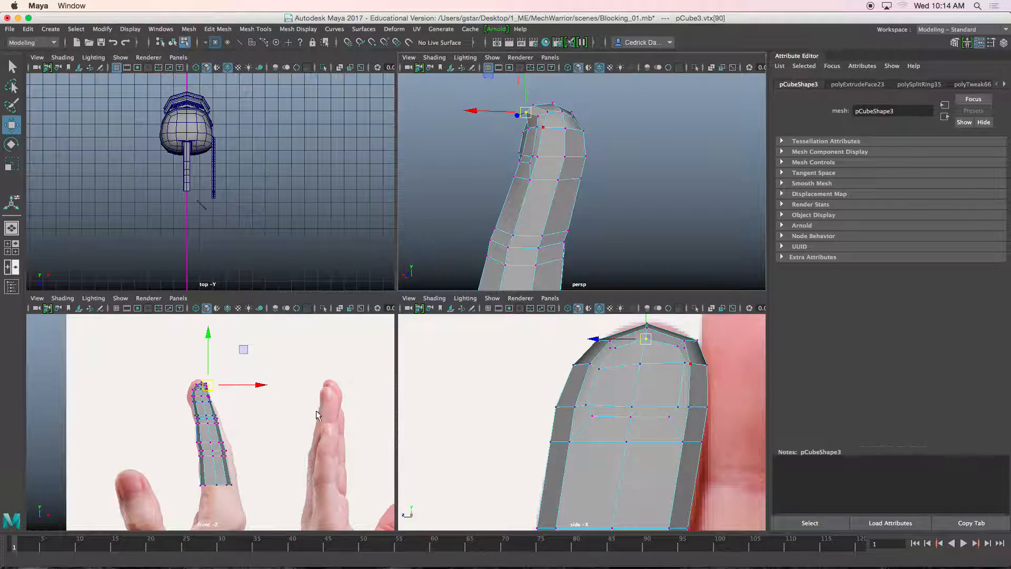
pyautogui.press('space')
pyautogui.keyDown('alt'); pyautogui.moveTo(382, 261); pyautogui.dragTo(386, 356, button='middle'); pyautogui.keyUp('alt')
pyautogui.scroll(10, 386, 357)
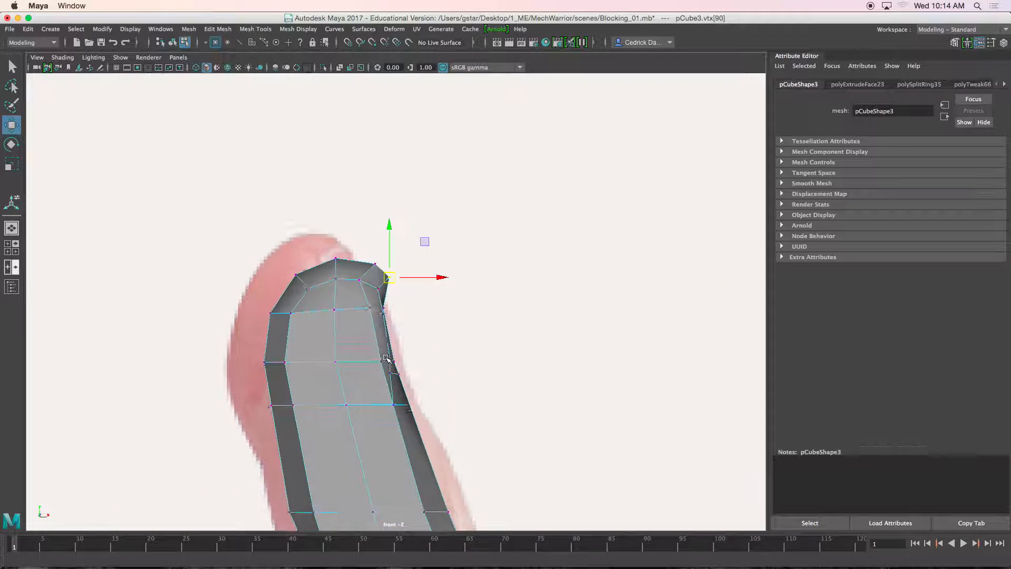
pyautogui.keyDown('alt'); pyautogui.moveTo(380, 286); pyautogui.dragTo(396, 258, button='middle'); pyautogui.keyUp('alt')
pyautogui.scroll(4, 396, 258)
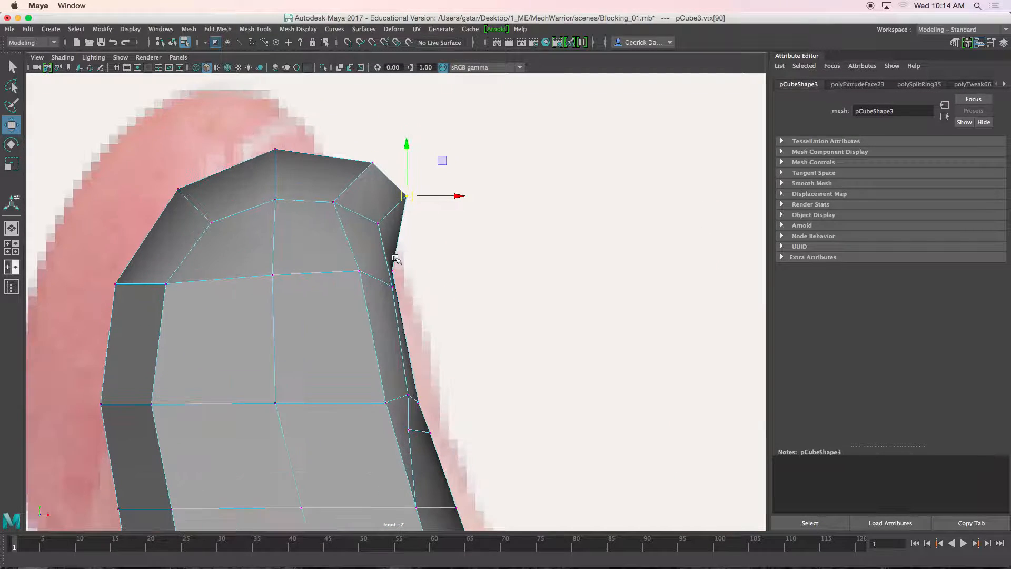
pyautogui.click(409, 401)
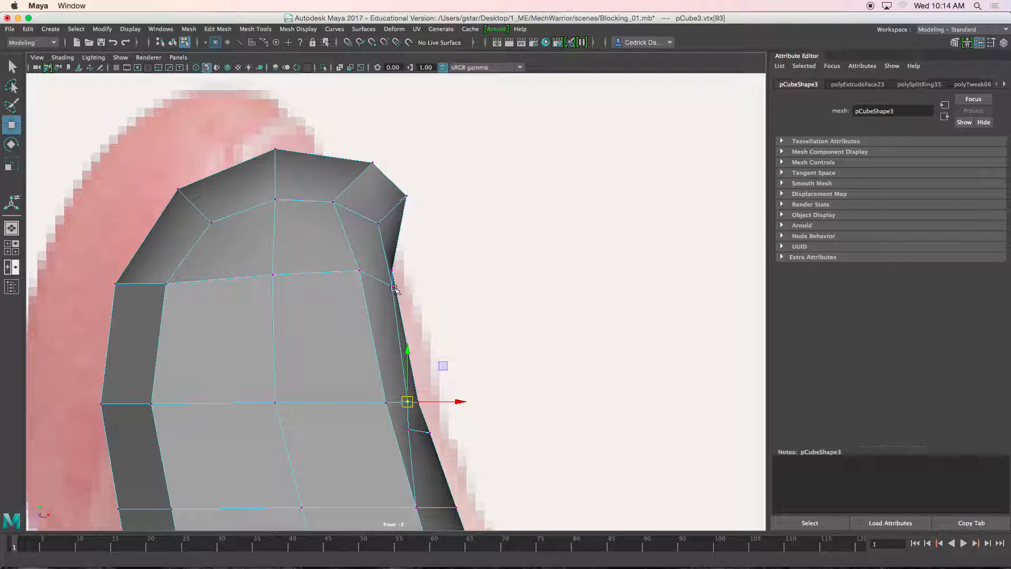
pyautogui.click(391, 270)
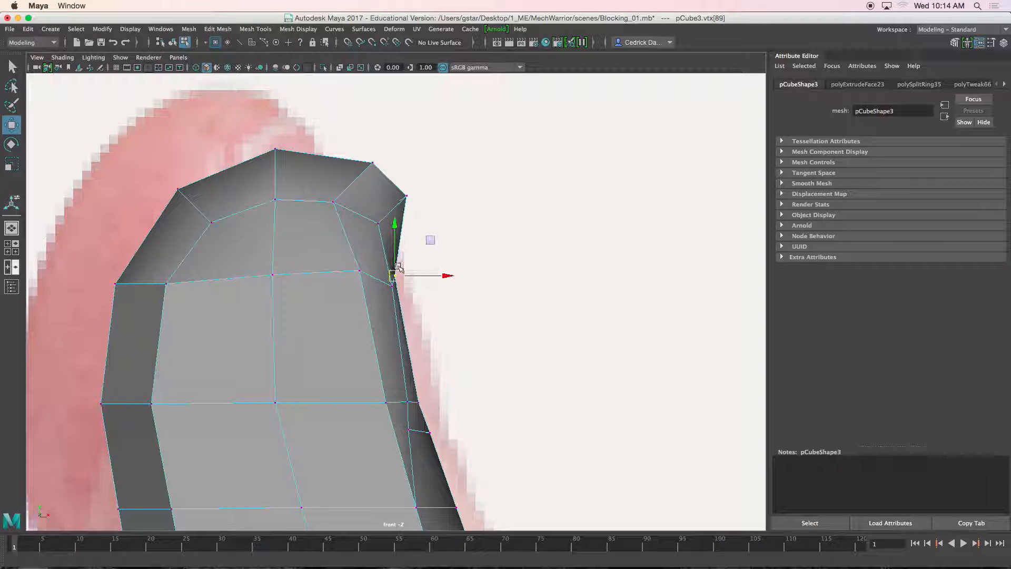
# Pull the back-side tip vertex and the nail inset's top vertex inward in the front view to round the fingertip.
pyautogui.click(406, 196)
pyautogui.click(372, 163)
pyautogui.moveTo(372, 163); pyautogui.dragTo(349, 158)
pyautogui.click(398, 193)
pyautogui.moveTo(398, 193); pyautogui.dragTo(388, 187)
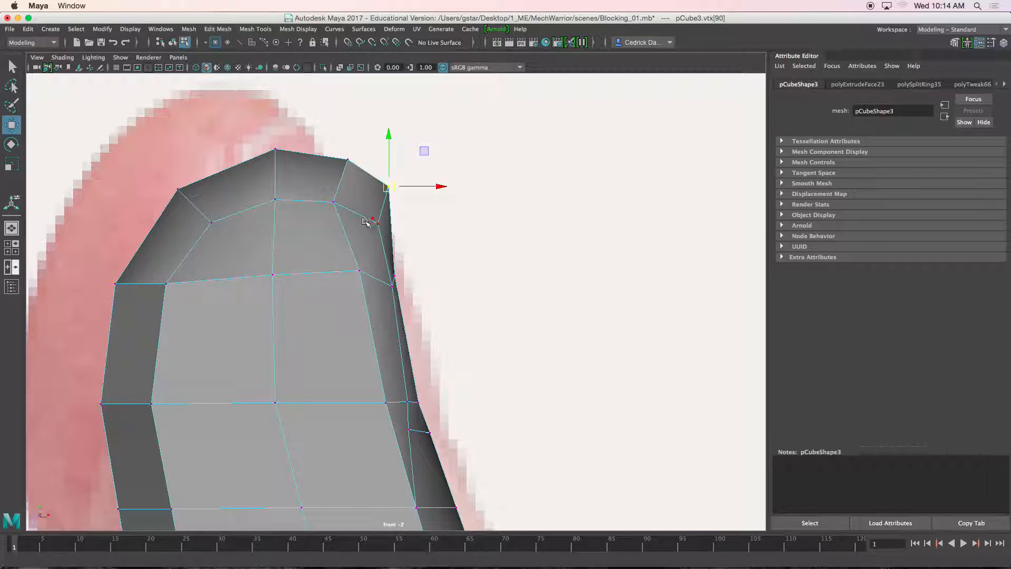
pyautogui.click(347, 160)
pyautogui.moveTo(346, 160); pyautogui.dragTo(334, 157)
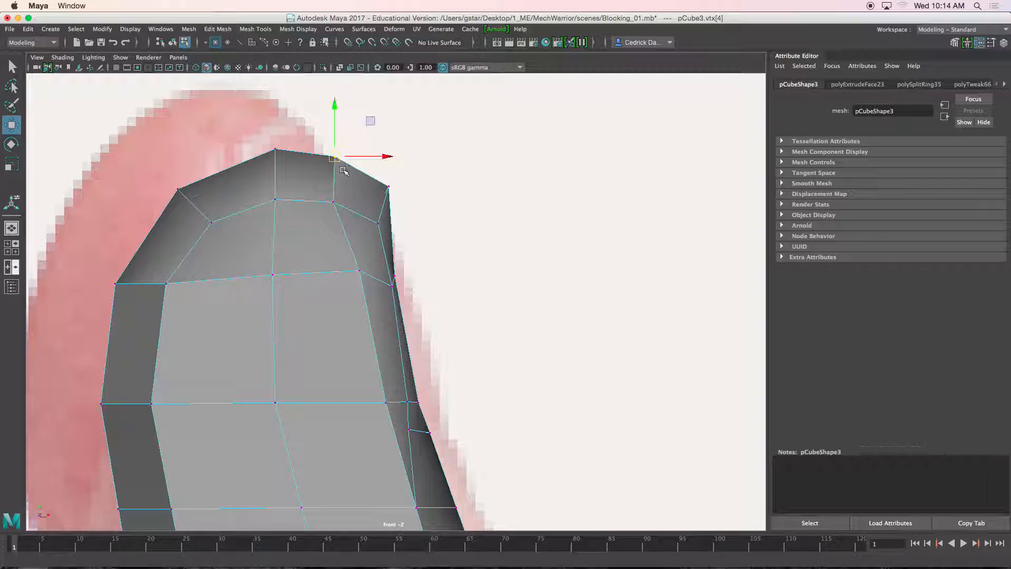
pyautogui.click(388, 186)
pyautogui.moveTo(387, 186); pyautogui.dragTo(380, 186)
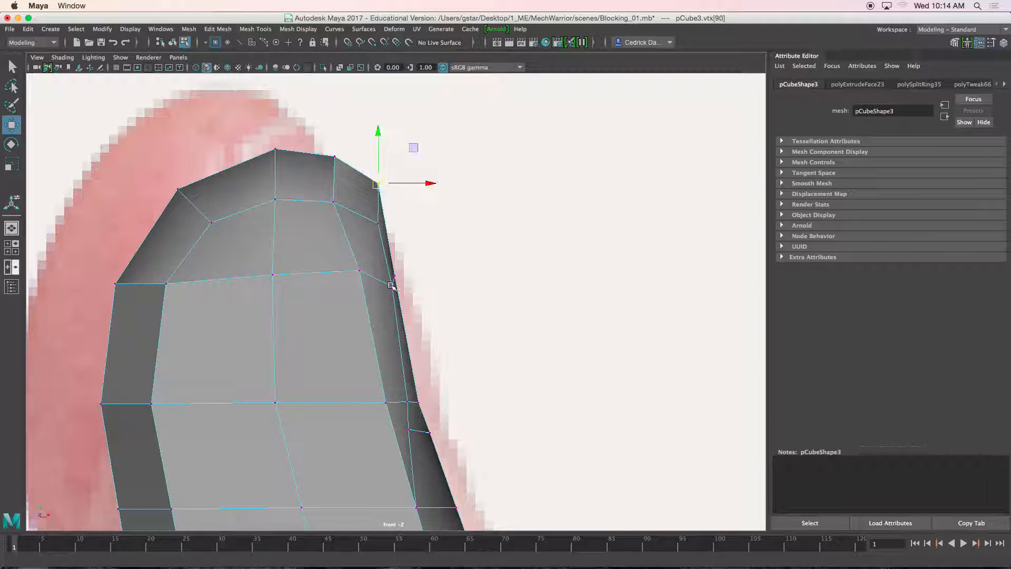
# Extrude the nail faces again and push them inward with a local Z translation of -0.010.
pyautogui.keyDown('alt'); pyautogui.moveTo(400, 299); pyautogui.dragTo(388, 246, button='middle'); pyautogui.keyUp('alt')
pyautogui.moveTo(387, 250); pyautogui.dragTo(388, 279, button='right')
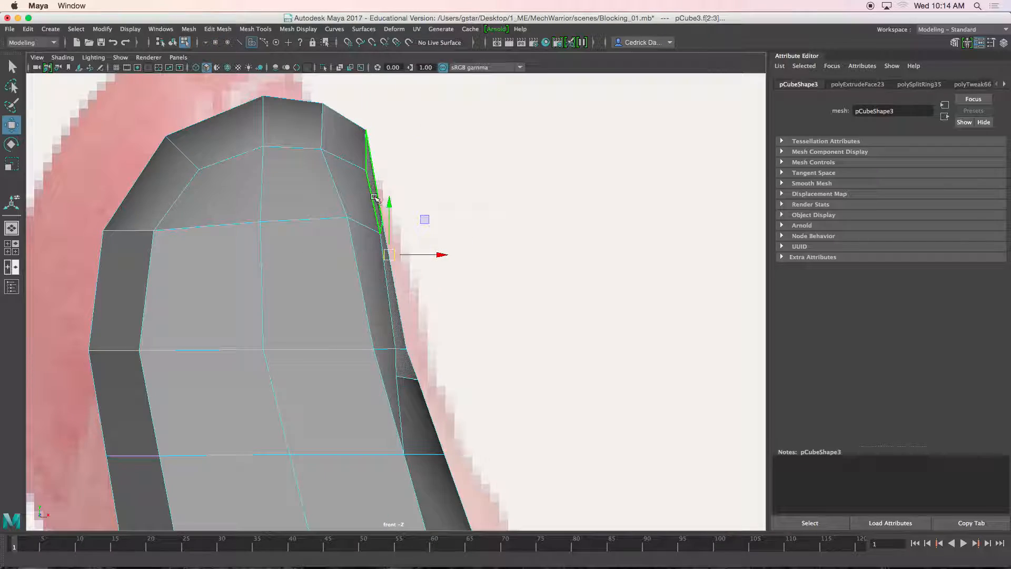
pyautogui.press('space')
pyautogui.press('space')
pyautogui.moveTo(456, 205)
pyautogui.keyDown('alt'); pyautogui.mouseDown()
pyautogui.moveTo(519, 198)
pyautogui.moveTo(463, 200)
pyautogui.mouseUp(); pyautogui.keyUp('alt')
pyautogui.hotkey('ctrl', 'e')
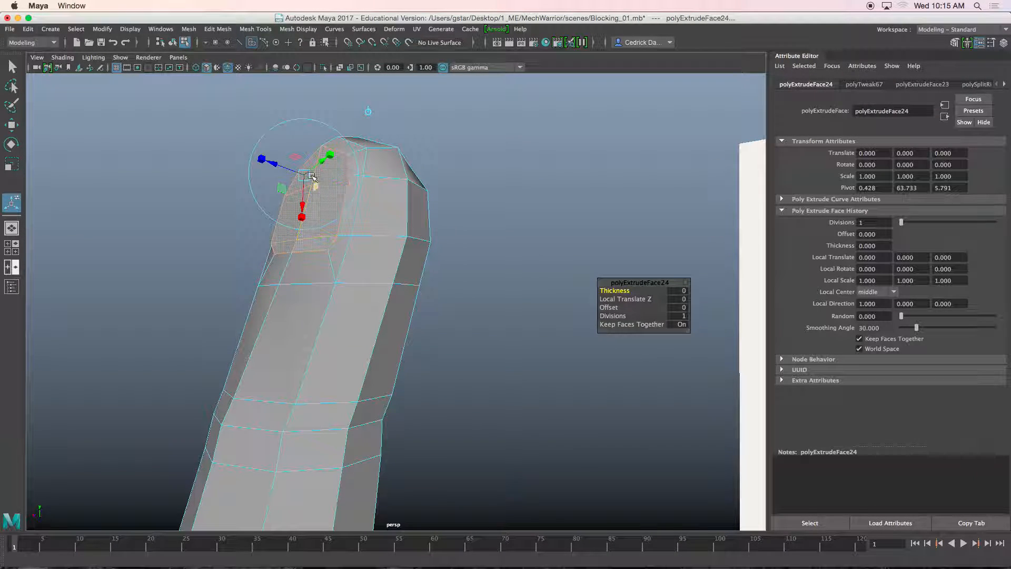
pyautogui.moveTo(279, 166); pyautogui.dragTo(280, 166)
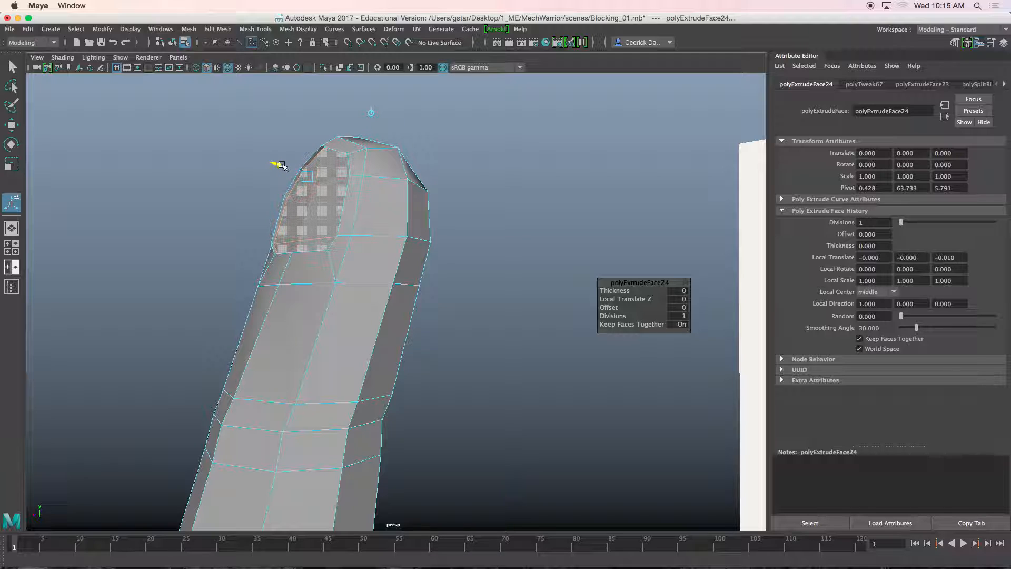
# Raise the extruded nail's two upper corner vertices to even out its top edge beneath the fingertip.
pyautogui.moveTo(280, 165); pyautogui.dragTo(405, 210)
pyautogui.rightClick(426, 198)
pyautogui.moveTo(423, 197); pyautogui.dragTo(374, 198, button='right')
pyautogui.keyDown('alt'); pyautogui.moveTo(429, 178); pyautogui.dragTo(403, 185); pyautogui.keyUp('alt')
pyautogui.click(388, 165)
pyautogui.press('w')
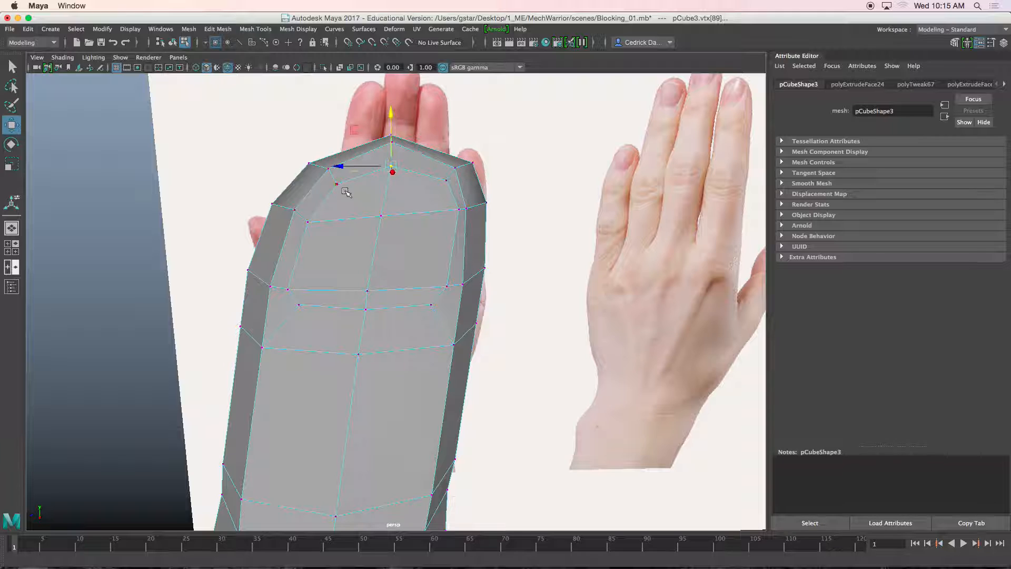
pyautogui.click(334, 183)
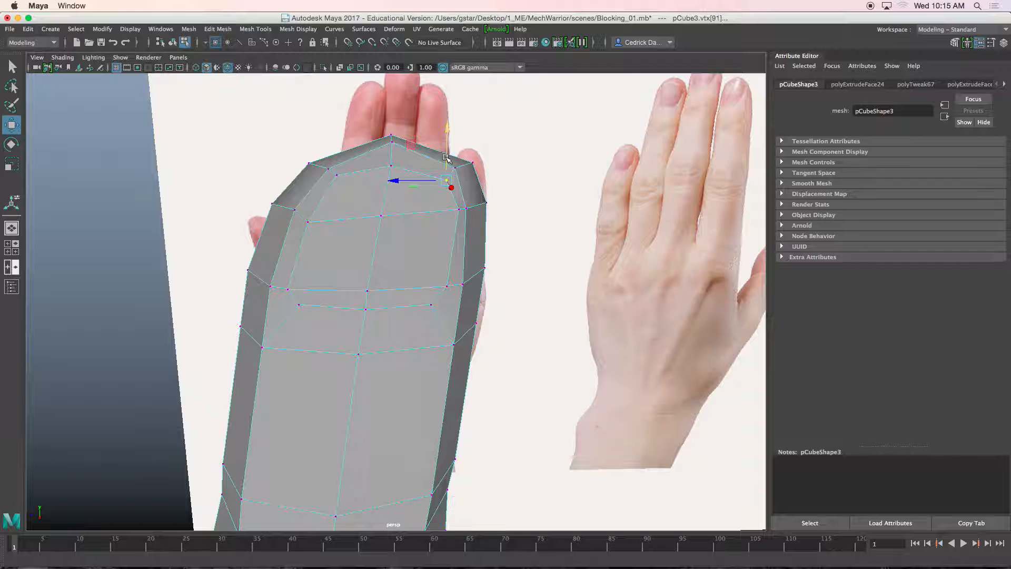
pyautogui.click(391, 138)
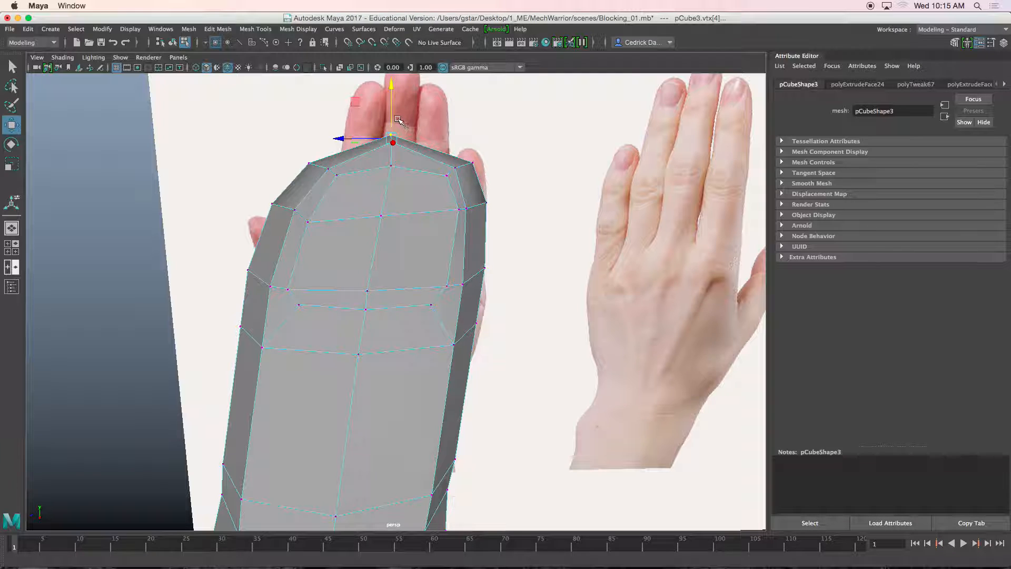
# Preview the index finger smoothed, inspect its shape from several angles in perspective, and return to object selection.
pyautogui.press('3')
pyautogui.keyDown('alt'); pyautogui.moveTo(417, 176); pyautogui.dragTo(435, 200); pyautogui.keyUp('alt')
pyautogui.keyDown('alt'); pyautogui.moveTo(435, 201); pyautogui.dragTo(417, 333, button='right'); pyautogui.keyUp('alt')
pyautogui.keyDown('alt'); pyautogui.moveTo(417, 334); pyautogui.dragTo(436, 258, button='middle'); pyautogui.keyUp('alt')
pyautogui.keyDown('alt'); pyautogui.moveTo(436, 258); pyautogui.dragTo(394, 277); pyautogui.keyUp('alt')
pyautogui.moveTo(394, 255); pyautogui.dragTo(448, 239, button='right')
pyautogui.keyDown('alt'); pyautogui.moveTo(406, 260); pyautogui.dragTo(397, 334); pyautogui.keyUp('alt')
# Duplicate the index finger and slide the copy across to the middle finger in the palm photo.
pyautogui.press('space')
pyautogui.press('space')
pyautogui.scroll(-5, 524, 400)
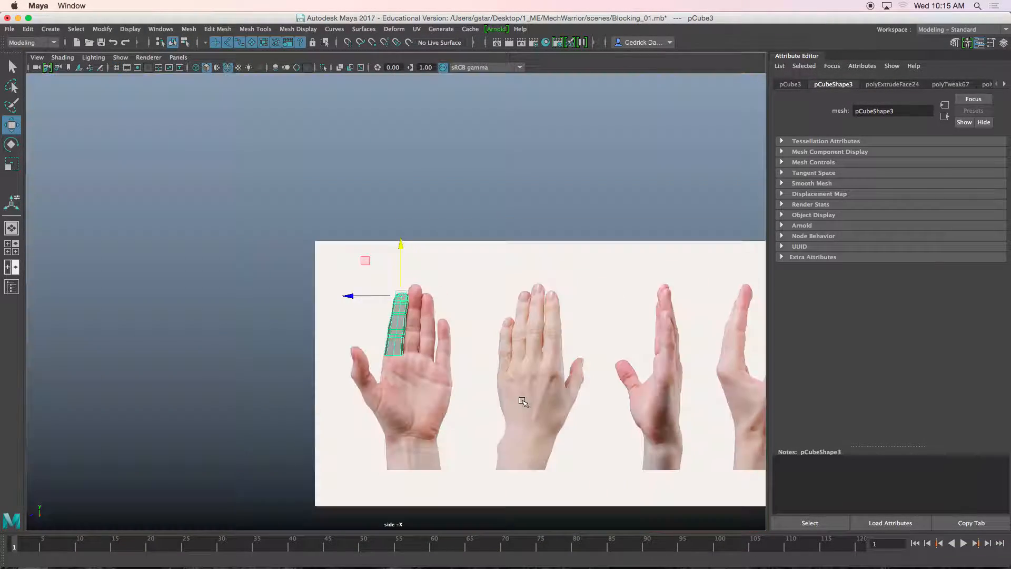
pyautogui.scroll(6, 508, 348)
pyautogui.hotkey('ctrl', 'd')
pyautogui.scroll(3, 364, 252)
pyautogui.moveTo(385, 204); pyautogui.dragTo(441, 199)
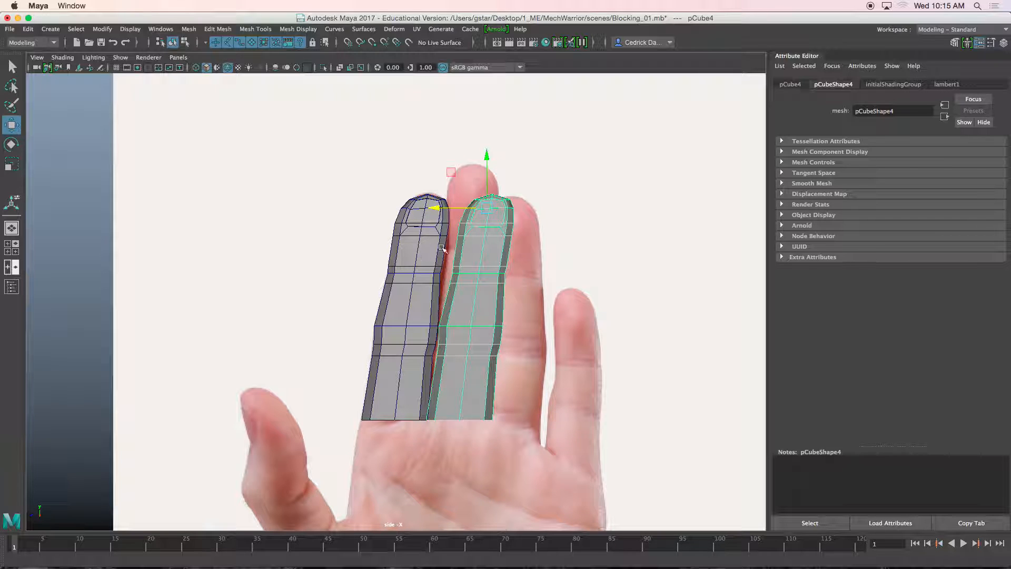
# Select the copied finger's tip vertices and move them up onto the middle fingertip in the photo.
pyautogui.keyDown('alt'); pyautogui.moveTo(458, 255); pyautogui.dragTo(413, 242, button='middle'); pyautogui.keyUp('alt')
pyautogui.moveTo(444, 241); pyautogui.dragTo(419, 242, button='right')
pyautogui.moveTo(406, 166); pyautogui.dragTo(477, 229)
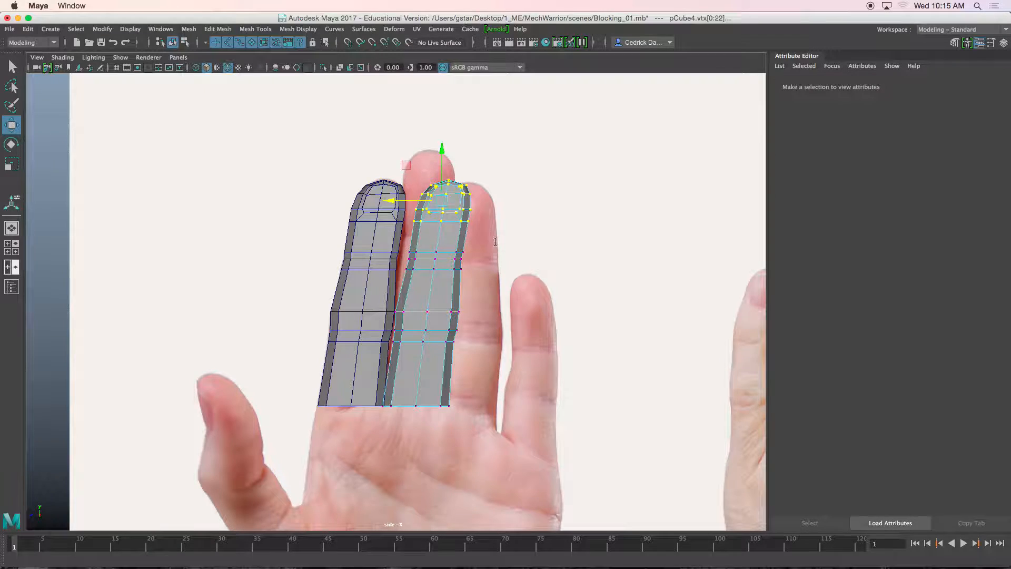
pyautogui.scroll(3, 462, 327)
pyautogui.moveTo(431, 264); pyautogui.dragTo(400, 213)
# Reposition the vertex rows around the bottom of the middle finger's nail and narrow the row just below it.
pyautogui.moveTo(460, 260); pyautogui.dragTo(345, 217)
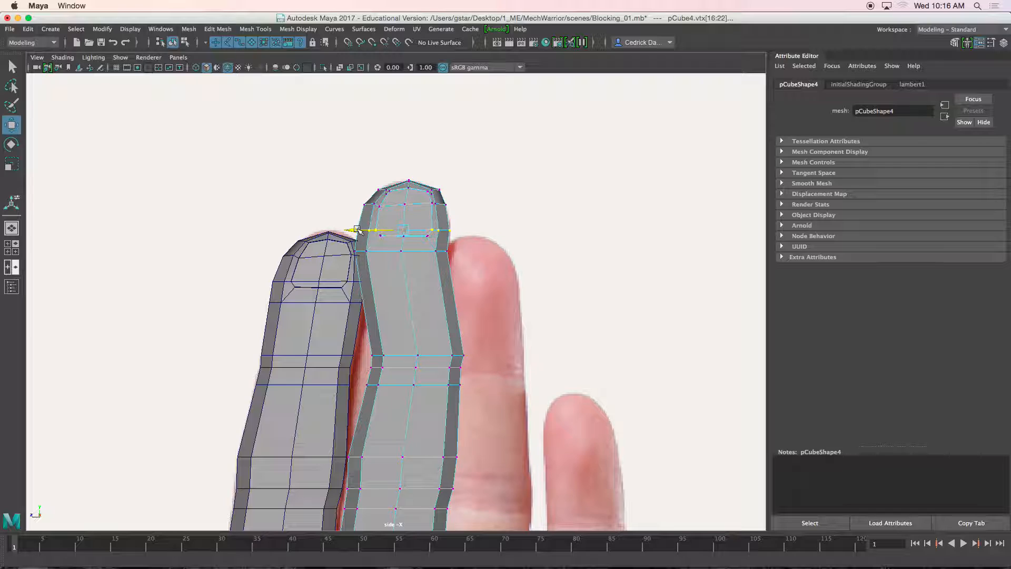
pyautogui.moveTo(356, 239); pyautogui.dragTo(354, 233)
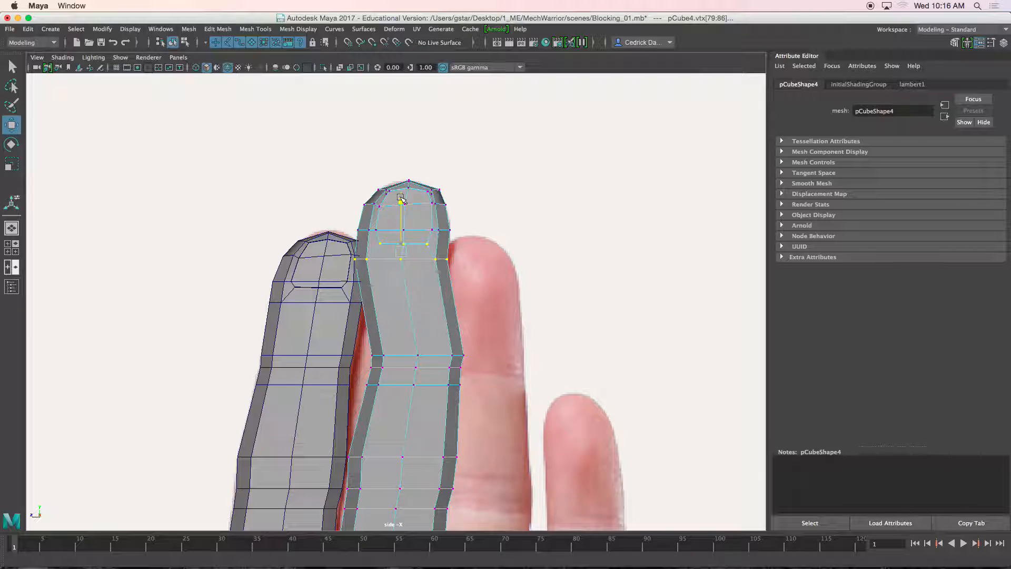
pyautogui.moveTo(362, 270)
pyautogui.mouseDown()
pyautogui.moveTo(353, 264)
pyautogui.moveTo(384, 277)
pyautogui.moveTo(358, 260)
pyautogui.moveTo(367, 260)
pyautogui.mouseUp()
pyautogui.press('r')
pyautogui.press('w')
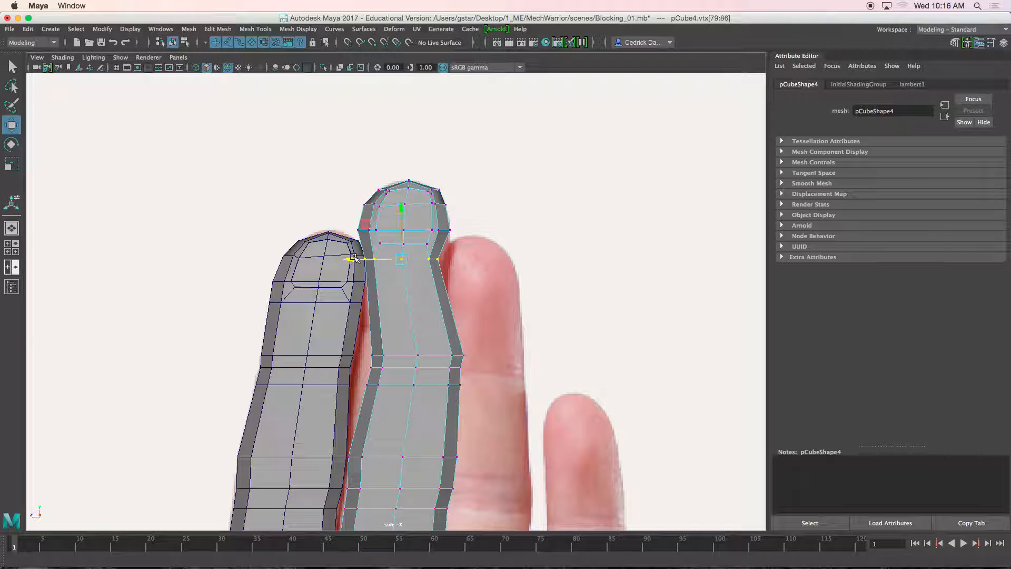
pyautogui.press('r')
pyautogui.press('w')
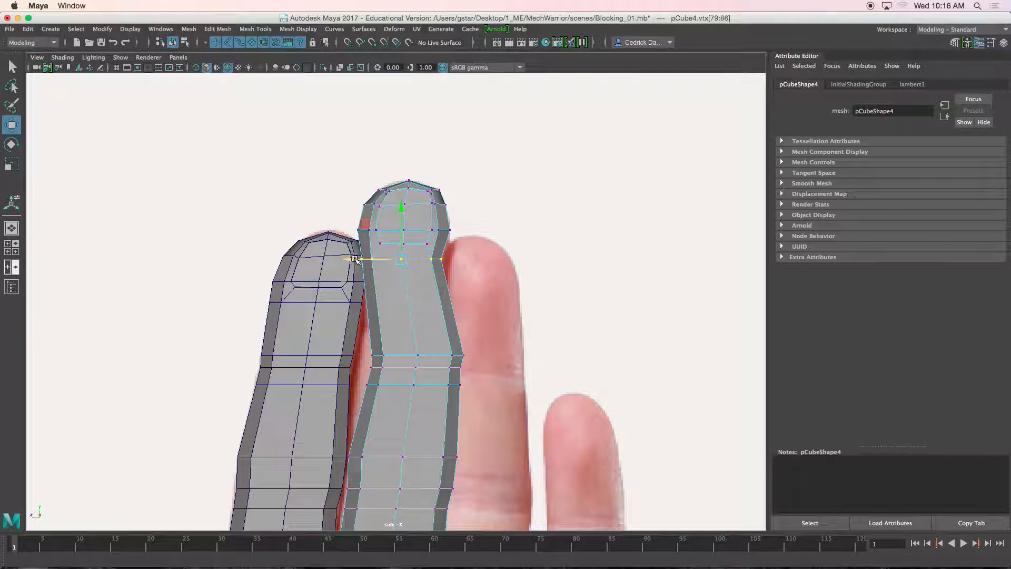
# Scale the middle fingertip's vertices in width to fit the photo outline.
pyautogui.moveTo(438, 238); pyautogui.dragTo(459, 250)
pyautogui.press('r')
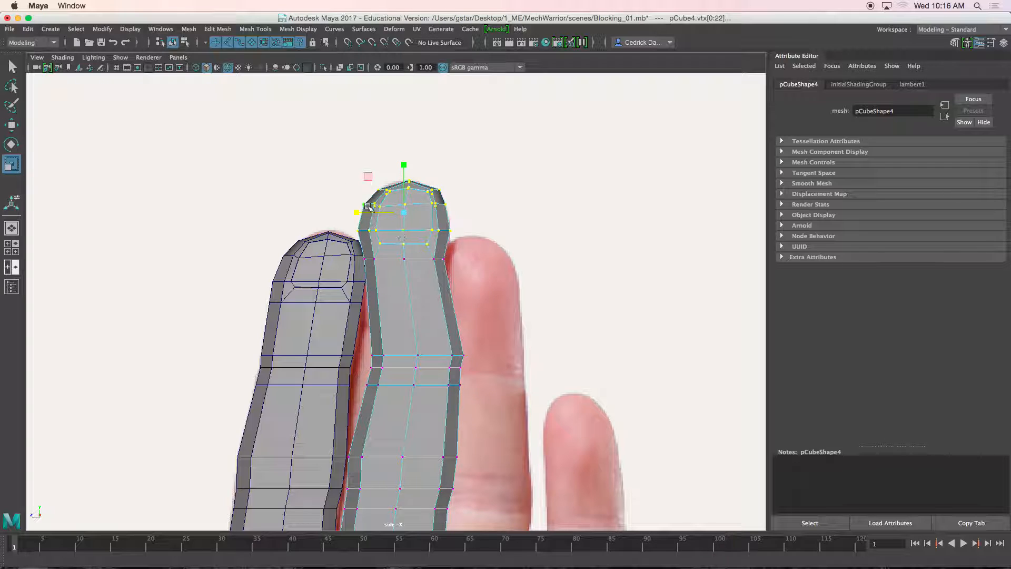
pyautogui.moveTo(361, 211); pyautogui.dragTo(355, 212)
pyautogui.press('w')
# Move the middle finger's upper joint rows up to the photographed joint and narrow them.
pyautogui.keyDown('alt'); pyautogui.moveTo(406, 312); pyautogui.dragTo(401, 245, button='middle'); pyautogui.keyUp('alt')
pyautogui.moveTo(349, 252); pyautogui.dragTo(485, 350)
pyautogui.moveTo(410, 299); pyautogui.dragTo(397, 260)
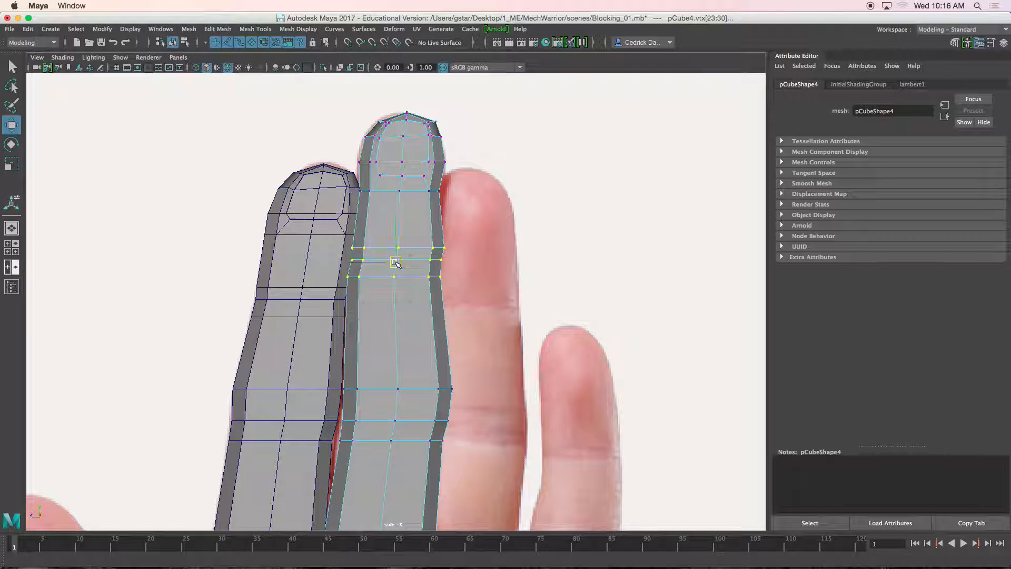
pyautogui.press('r')
pyautogui.moveTo(343, 259); pyautogui.dragTo(350, 260, button='middle')
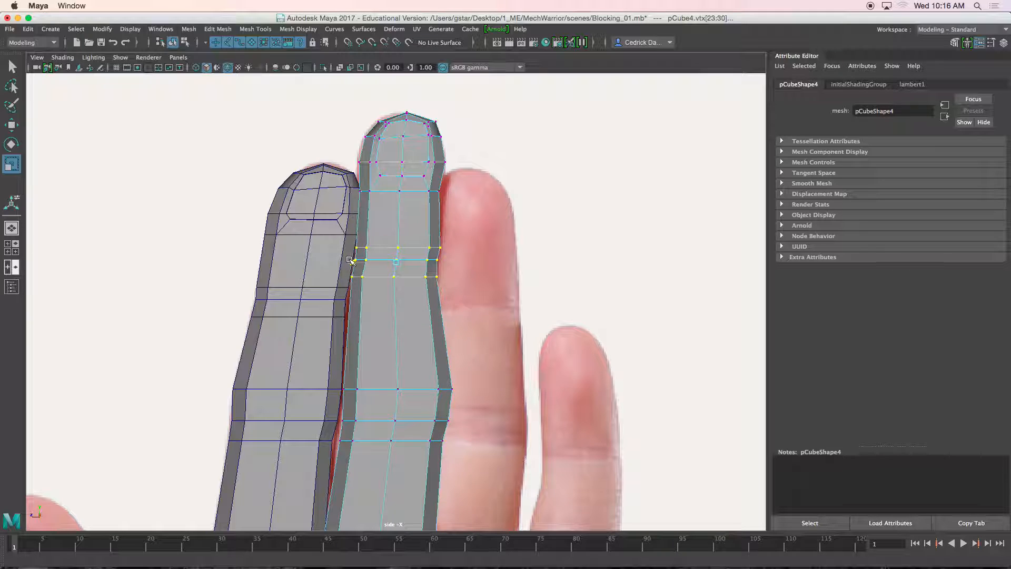
# Narrow the vertex rows of the middle finger's lower joint to fit the photo.
pyautogui.keyDown('alt'); pyautogui.moveTo(386, 306); pyautogui.dragTo(388, 242, button='middle'); pyautogui.keyUp('alt')
pyautogui.moveTo(319, 305); pyautogui.dragTo(456, 343)
pyautogui.moveTo(323, 315); pyautogui.dragTo(464, 398)
pyautogui.moveTo(350, 354); pyautogui.dragTo(345, 353)
pyautogui.press('w')
# Shift the lower joint's bottom row sideways on the middle finger and narrow the centre row above it.
pyautogui.keyDown('alt'); pyautogui.moveTo(356, 363); pyautogui.dragTo(348, 303, button='middle'); pyautogui.keyUp('alt')
pyautogui.keyDown('alt'); pyautogui.moveTo(348, 303); pyautogui.dragTo(364, 337, button='right'); pyautogui.keyUp('alt')
pyautogui.moveTo(293, 309); pyautogui.dragTo(446, 353)
pyautogui.moveTo(360, 322)
pyautogui.mouseDown()
pyautogui.moveTo(390, 326)
pyautogui.moveTo(358, 332)
pyautogui.mouseUp()
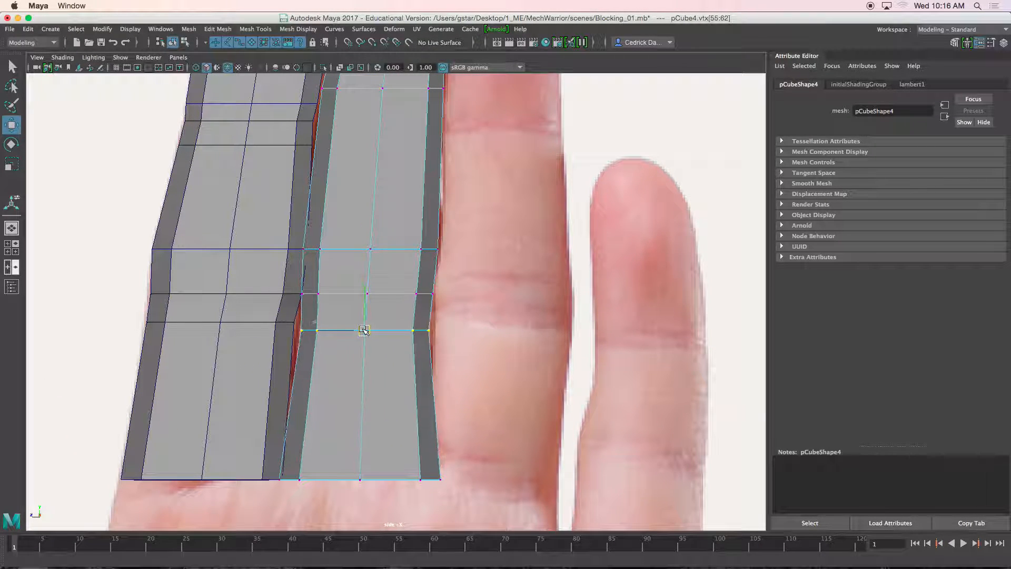
pyautogui.moveTo(295, 284); pyautogui.dragTo(432, 310)
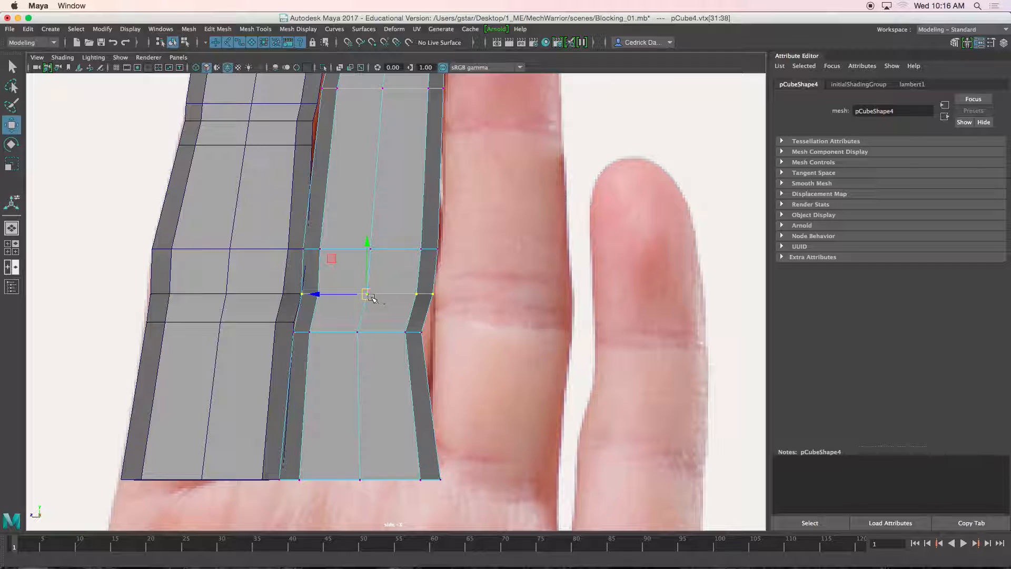
pyautogui.press('r')
pyautogui.moveTo(318, 293)
pyautogui.mouseDown()
pyautogui.moveTo(334, 297)
pyautogui.moveTo(326, 296)
pyautogui.mouseUp()
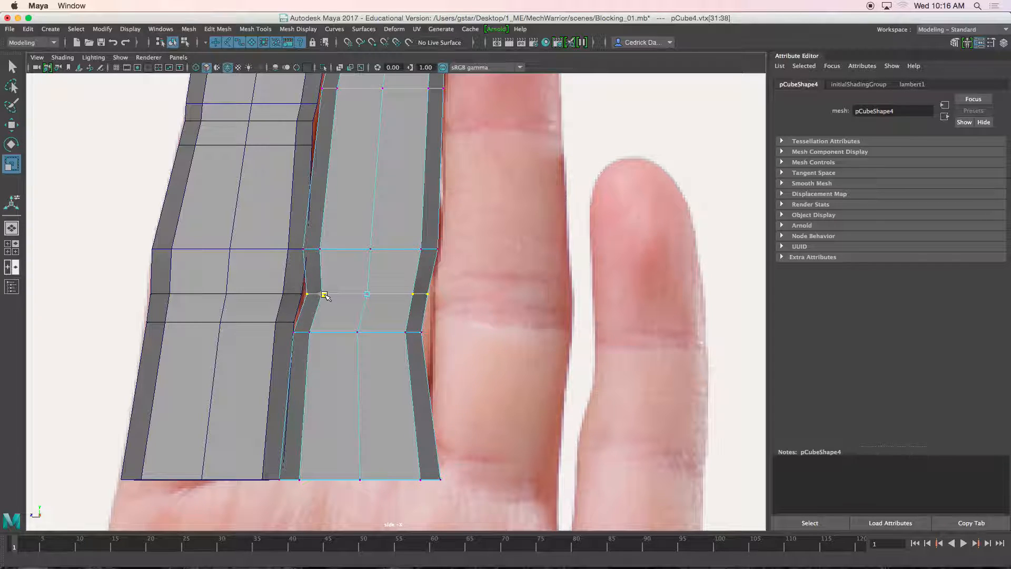
# Widen and recentre the lower joint's bottom row, and narrow the middle finger's base row.
pyautogui.moveTo(288, 325); pyautogui.dragTo(428, 351)
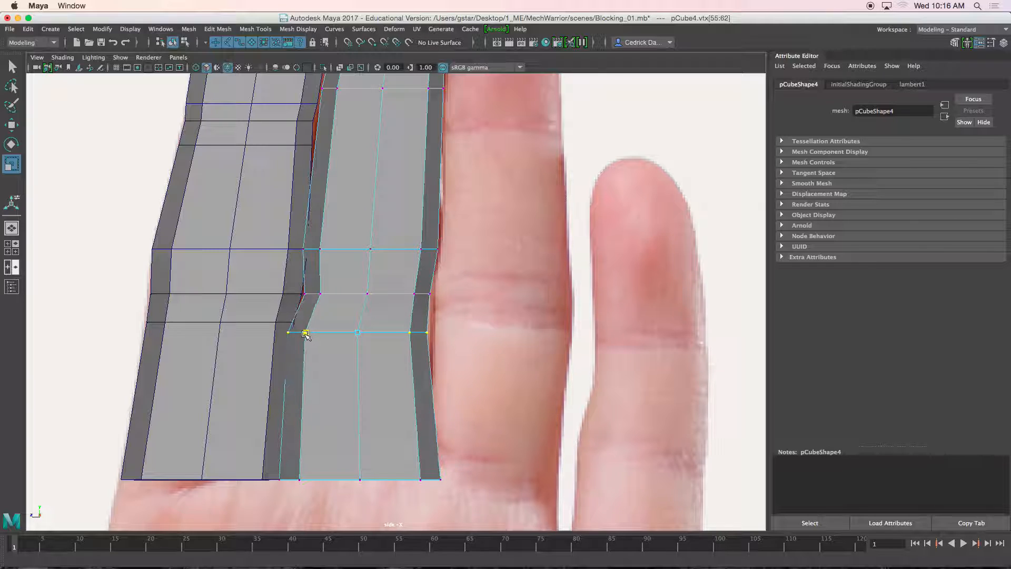
pyautogui.press('w')
pyautogui.moveTo(305, 333); pyautogui.dragTo(312, 333)
pyautogui.moveTo(271, 466); pyautogui.dragTo(447, 516)
pyautogui.press('r')
pyautogui.moveTo(314, 482); pyautogui.dragTo(316, 480)
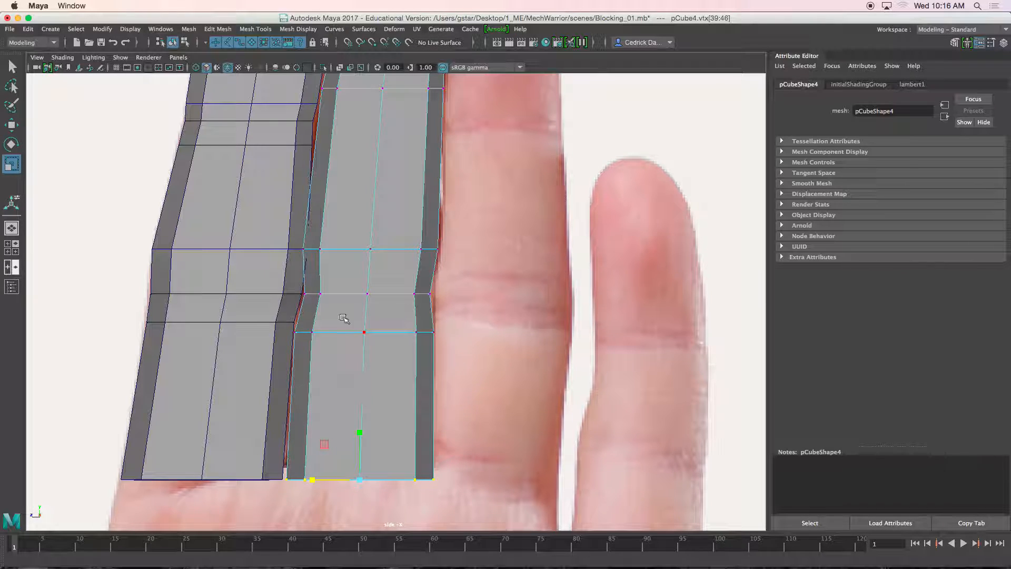
# Narrow the top vertex row of the middle finger's lower joint.
pyautogui.keyDown('alt'); pyautogui.moveTo(335, 269); pyautogui.dragTo(329, 340, button='middle'); pyautogui.keyUp('alt')
pyautogui.moveTo(286, 285); pyautogui.dragTo(436, 339)
pyautogui.moveTo(325, 324); pyautogui.dragTo(319, 322)
pyautogui.press('w')
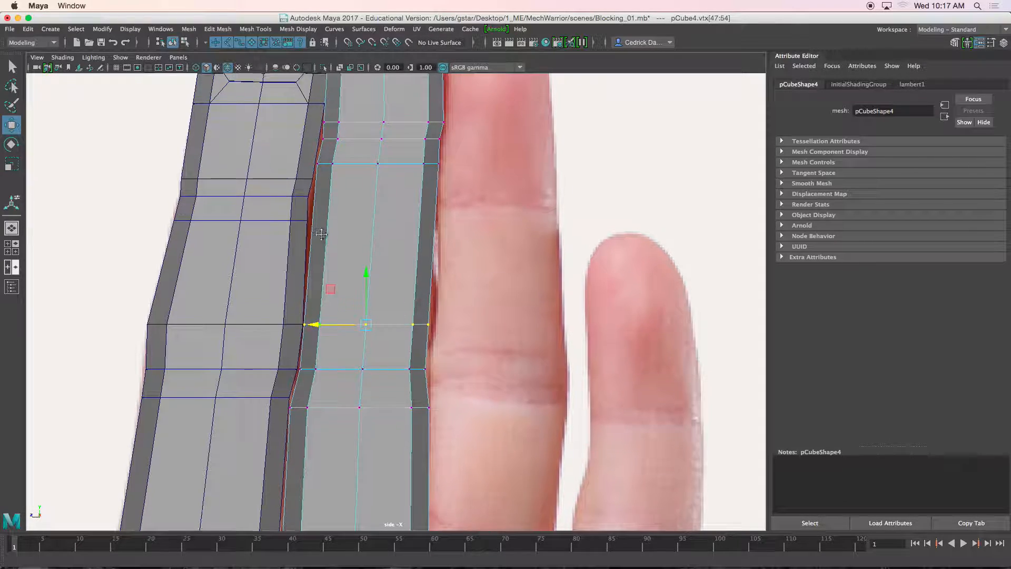
# Nudge the bottom row of the middle finger's upper joint sideways to align with the photo.
pyautogui.keyDown('alt'); pyautogui.moveTo(321, 230); pyautogui.dragTo(312, 347, button='middle'); pyautogui.keyUp('alt')
pyautogui.moveTo(404, 307); pyautogui.dragTo(415, 296)
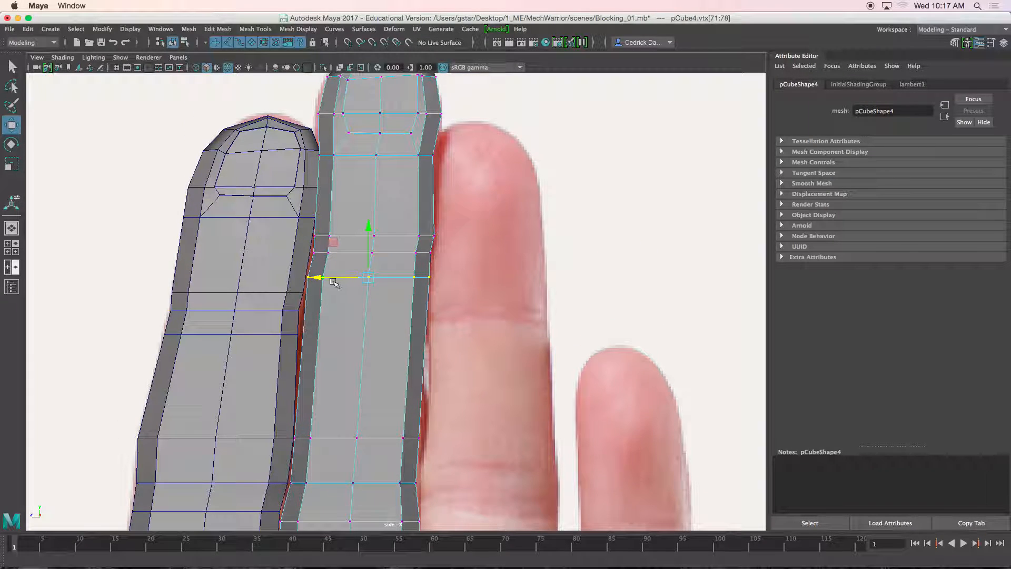
pyautogui.moveTo(318, 279); pyautogui.dragTo(320, 280)
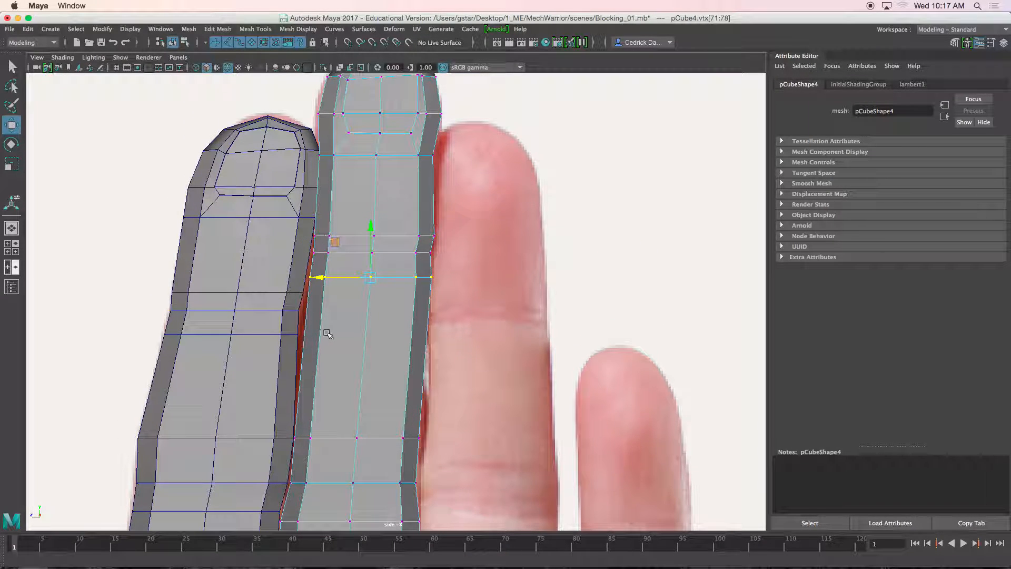
# Slightly widen the bottom vertex row of the middle finger's lower joint.
pyautogui.scroll(-8, 345, 180)
pyautogui.scroll(3, 344, 180)
pyautogui.moveTo(344, 180); pyautogui.dragTo(440, 277)
pyautogui.scroll(3, 440, 277)
pyautogui.press('e')
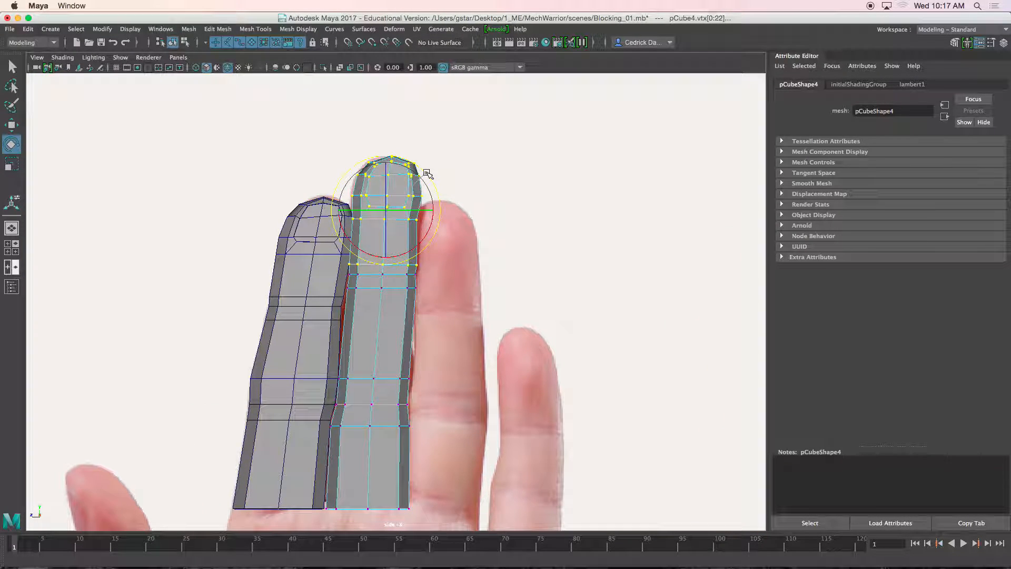
pyautogui.moveTo(348, 441); pyautogui.dragTo(348, 442)
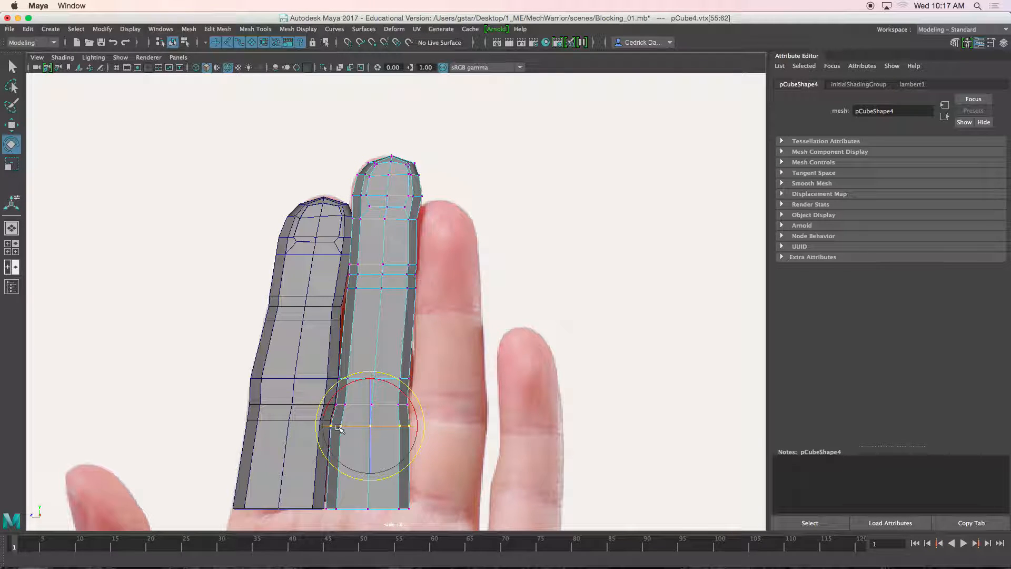
pyautogui.press('r')
pyautogui.moveTo(326, 427); pyautogui.dragTo(323, 427)
# Select the middle finger's lower joint and base vertices in the front view and shift them in X to match the photo.
pyautogui.press('space')
pyautogui.press('space')
pyautogui.scroll(-10, 293, 411)
pyautogui.scroll(-2, 294, 411)
pyautogui.scroll(8, 400, 390)
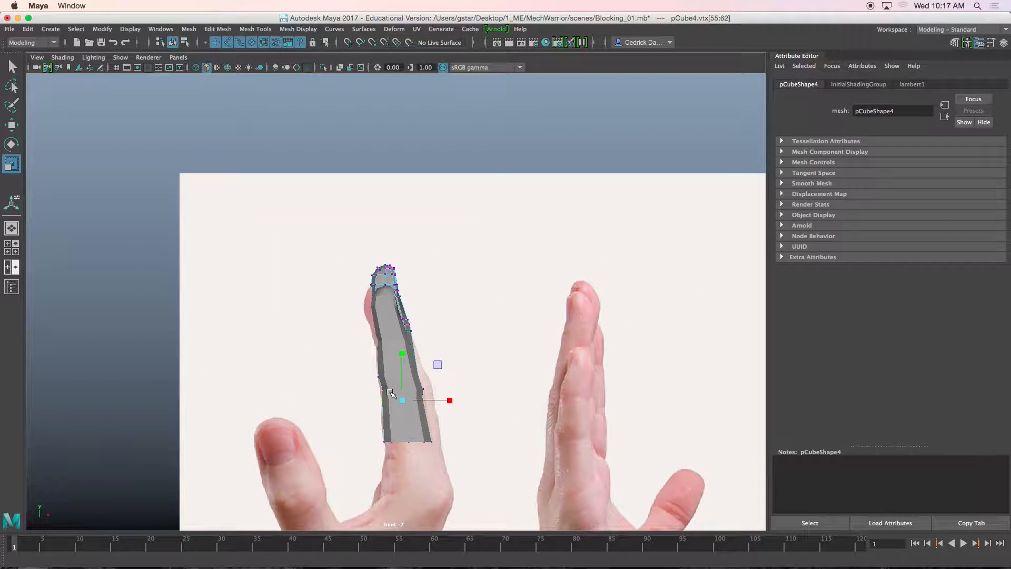
pyautogui.press('w')
pyautogui.keyDown('alt'); pyautogui.moveTo(407, 393); pyautogui.dragTo(382, 353, button='middle'); pyautogui.keyUp('alt')
pyautogui.moveTo(323, 355); pyautogui.dragTo(457, 493)
pyautogui.scroll(2, 457, 484)
pyautogui.keyDown('alt'); pyautogui.moveTo(457, 476); pyautogui.dragTo(451, 384, button='middle'); pyautogui.keyUp('alt')
pyautogui.moveTo(443, 362); pyautogui.dragTo(449, 365)
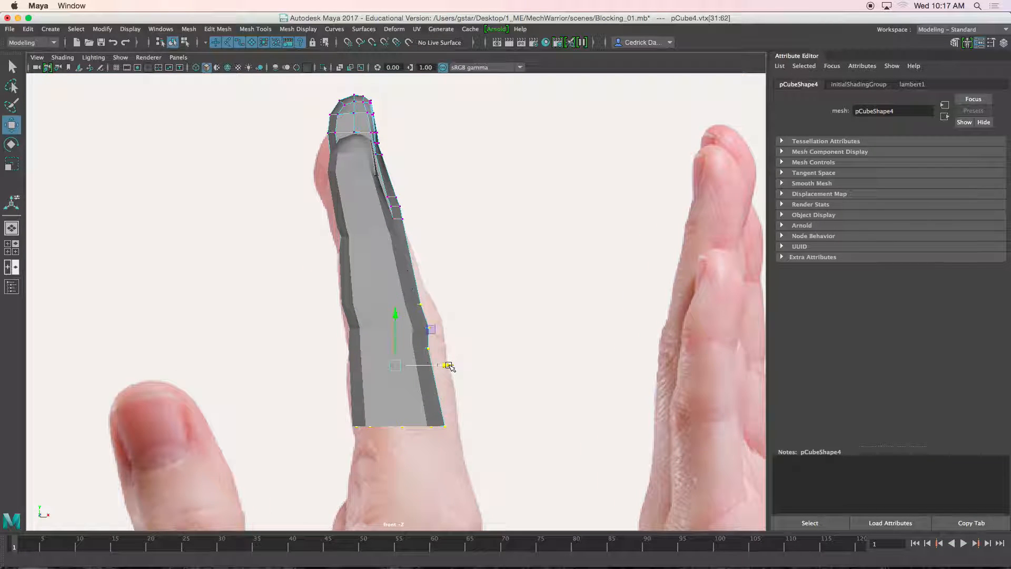
# Examine the upper part of the middle finger in the front and perspective views.
pyautogui.keyDown('alt'); pyautogui.moveTo(398, 186); pyautogui.dragTo(397, 293, button='middle'); pyautogui.keyUp('alt')
pyautogui.scroll(4, 398, 292)
pyautogui.press('space')
pyautogui.press('space')
pyautogui.keyDown('alt'); pyautogui.moveTo(542, 214); pyautogui.dragTo(482, 257); pyautogui.keyUp('alt')
pyautogui.scroll(6, 476, 280)
pyautogui.click(488, 208)
pyautogui.moveTo(487, 208)
pyautogui.keyDown('alt'); pyautogui.mouseDown()
pyautogui.moveTo(533, 218)
pyautogui.moveTo(492, 190)
pyautogui.moveTo(495, 199)
pyautogui.moveTo(429, 192)
pyautogui.mouseUp(); pyautogui.keyUp('alt')
# Select both fingers as objects and move them together onto the back-of-hand photo in the side view.
pyautogui.press('space')
pyautogui.press('space')
pyautogui.scroll(-5, 451, 363)
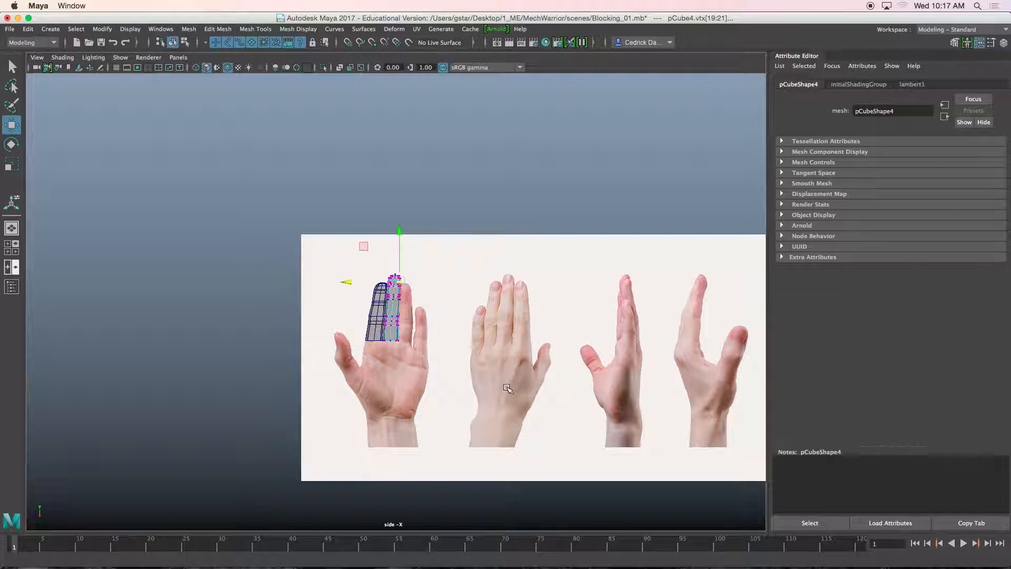
pyautogui.scroll(6, 452, 355)
pyautogui.moveTo(372, 280); pyautogui.dragTo(416, 236, button='right')
pyautogui.click(333, 273)
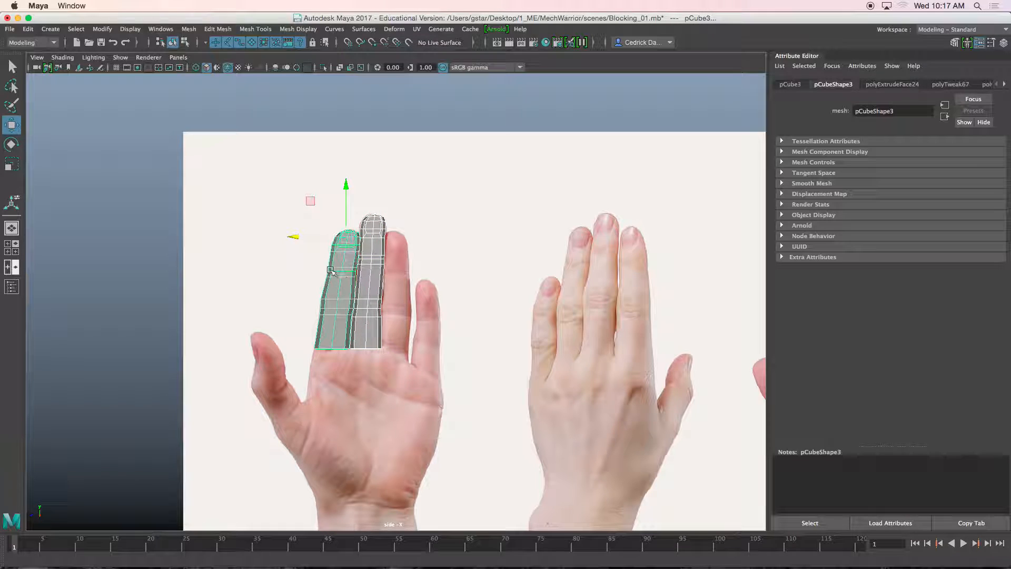
pyautogui.moveTo(301, 243); pyautogui.dragTo(544, 255)
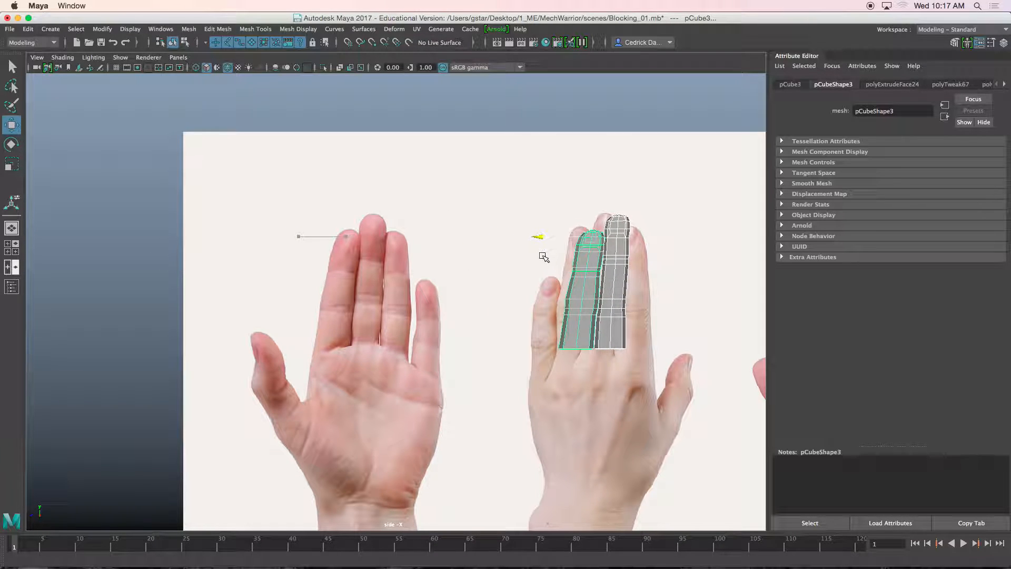
pyautogui.keyDown('alt'); pyautogui.moveTo(544, 255); pyautogui.dragTo(422, 273, button='middle'); pyautogui.keyUp('alt')
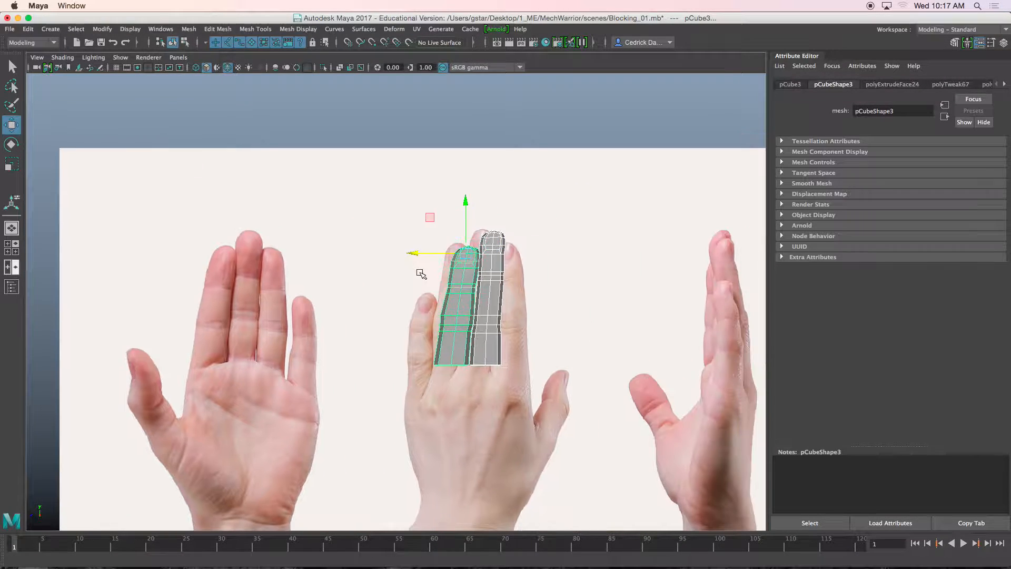
pyautogui.keyDown('alt'); pyautogui.moveTo(420, 272); pyautogui.dragTo(577, 271, button='right'); pyautogui.keyUp('alt')
pyautogui.keyDown('alt'); pyautogui.moveTo(577, 270); pyautogui.dragTo(463, 287, button='middle'); pyautogui.keyUp('alt')
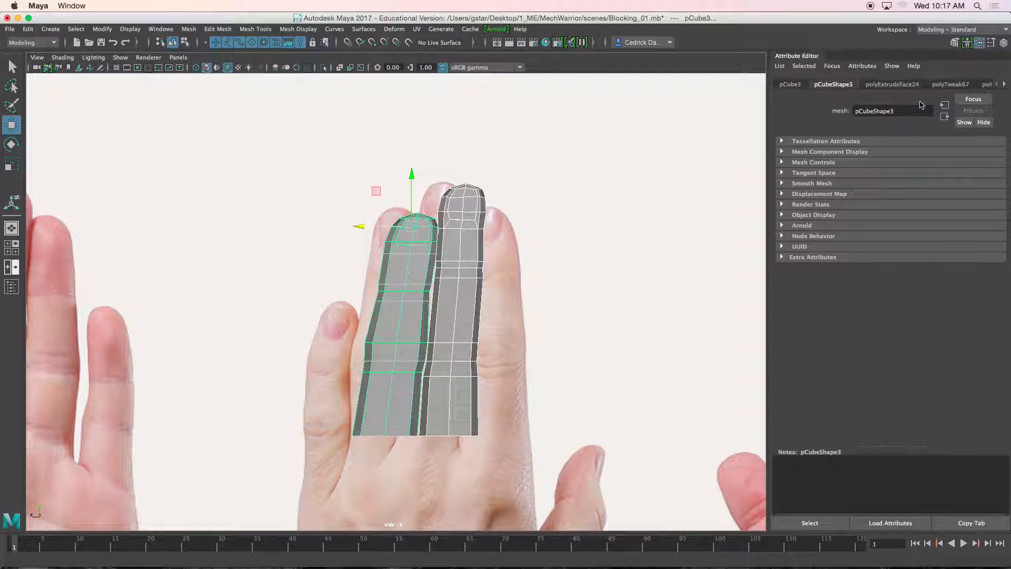
# Try mirroring both fingers together with a Scale Z of -1, and undo it.
pyautogui.click(1003, 42)
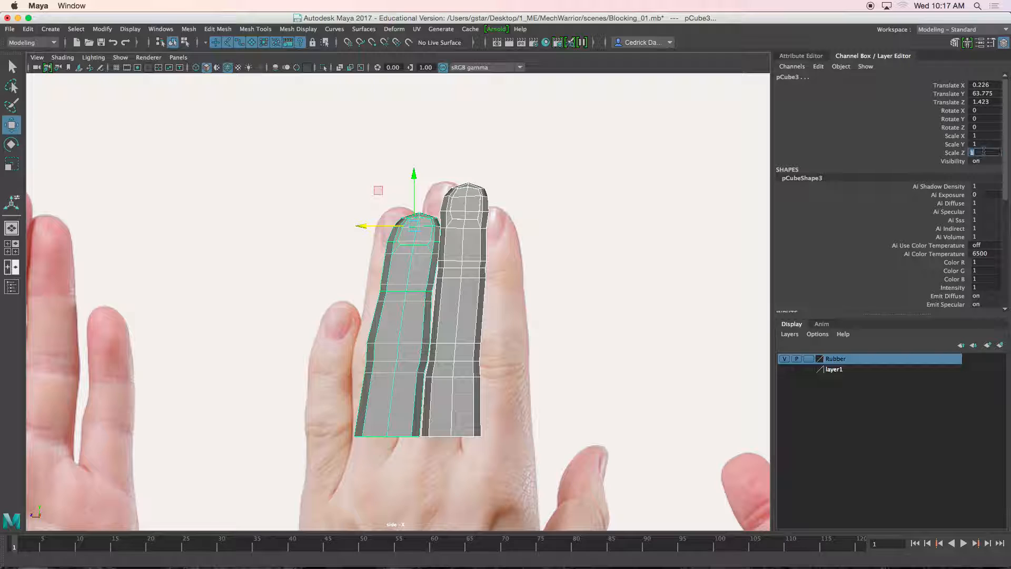
pyautogui.press('Return')
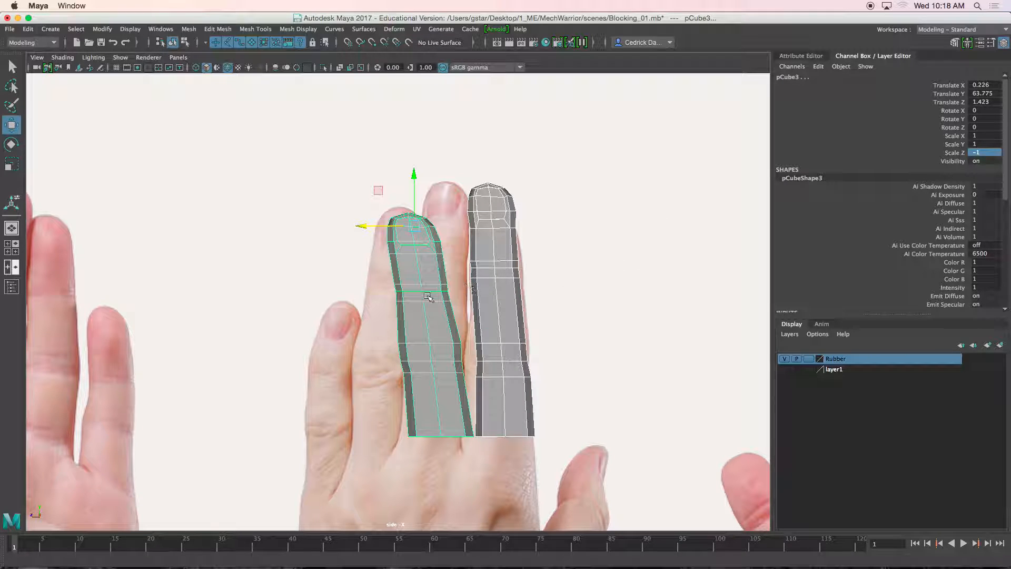
pyautogui.press('super+z')
# Slide both fingers towards the thumb side of the back-of-hand photo and mirror the index finger with Scale Z -1.
pyautogui.moveTo(363, 226); pyautogui.dragTo(470, 236)
pyautogui.click(515, 262)
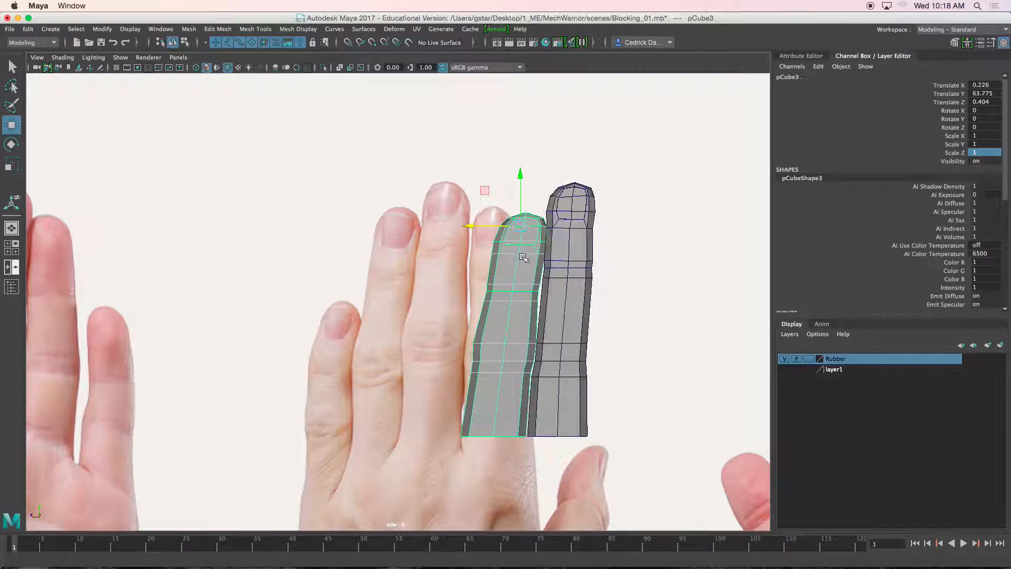
pyautogui.click(989, 154)
pyautogui.write('-1')
pyautogui.press('Return')
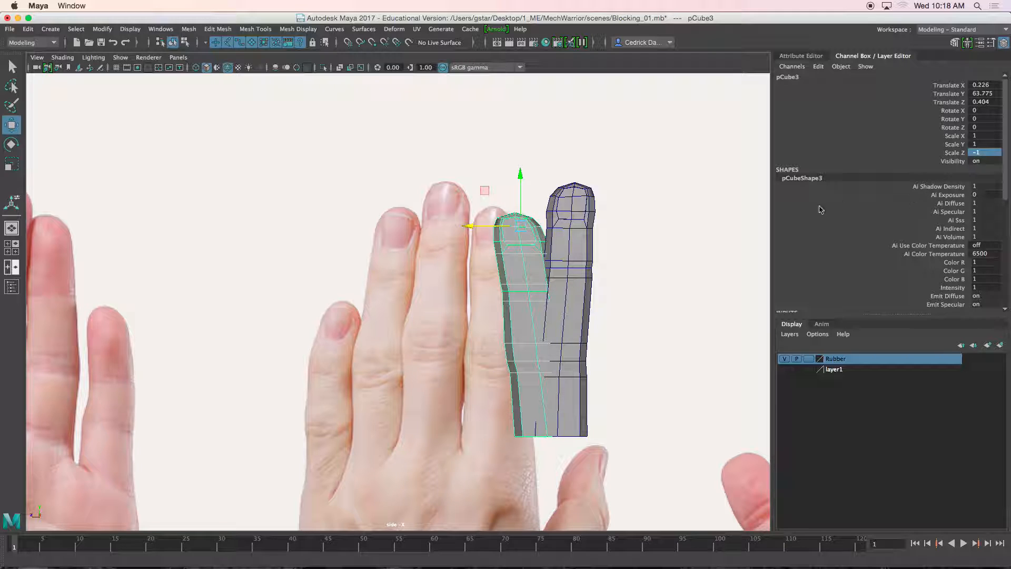
# Move the mirrored index finger onto the photographed index finger and rotate it about -5.5 degrees in X.
pyautogui.moveTo(470, 230); pyautogui.dragTo(450, 230)
pyautogui.press('e')
pyautogui.moveTo(525, 190); pyautogui.dragTo(530, 188)
pyautogui.press('w')
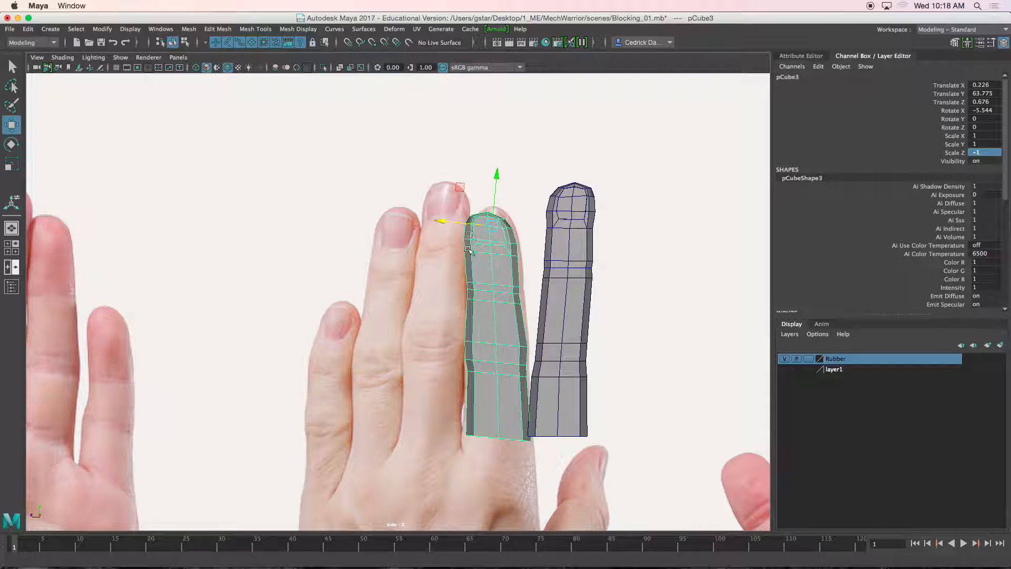
# Undo the index finger's rotation and Z mirroring, and move the middle finger onto the photographed middle finger.
pyautogui.hotkey('ctrl', 'z')
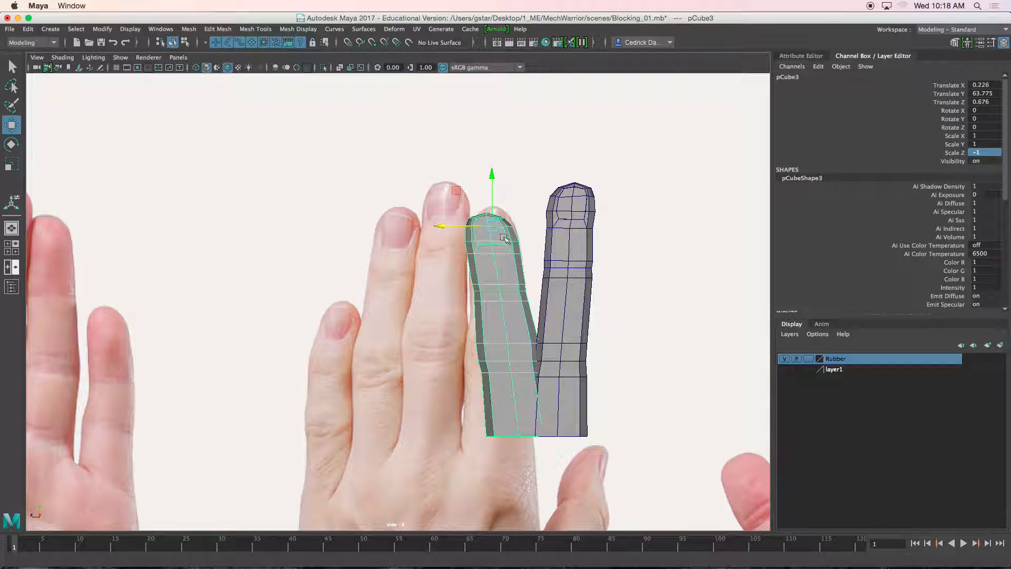
pyautogui.hotkey('ctrl', 'z')
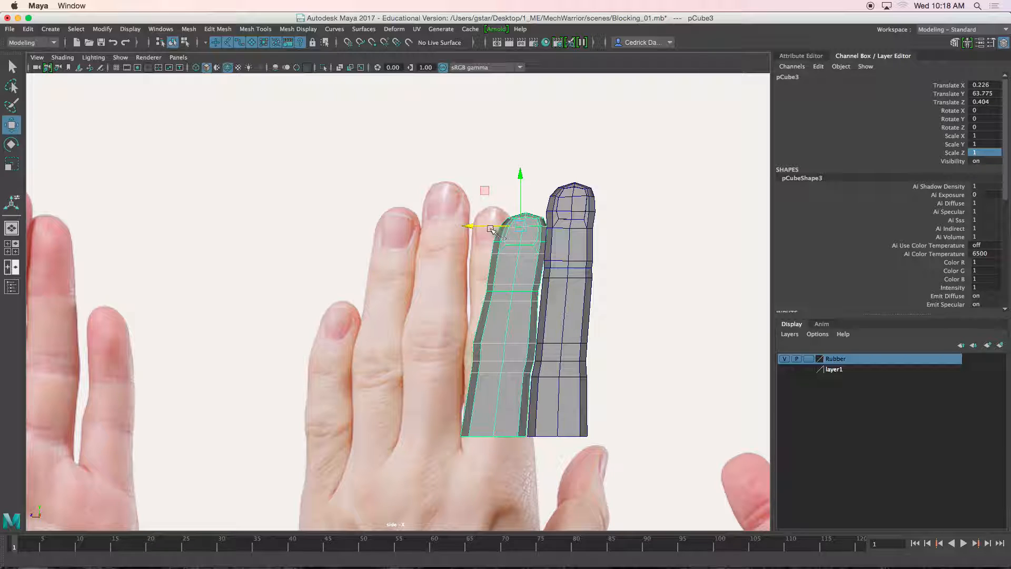
pyautogui.click(562, 235)
pyautogui.moveTo(531, 226); pyautogui.dragTo(402, 225)
# Move the unmirrored index finger sideways so its tip lies over the photographed index fingertip.
pyautogui.scroll(1, 437, 251)
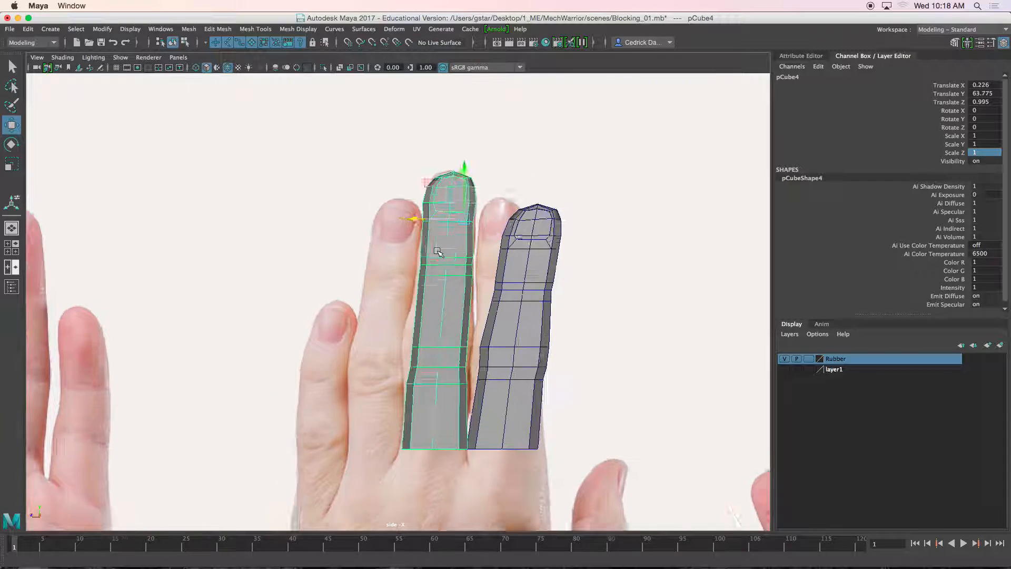
pyautogui.scroll(2, 437, 251)
pyautogui.click(525, 222)
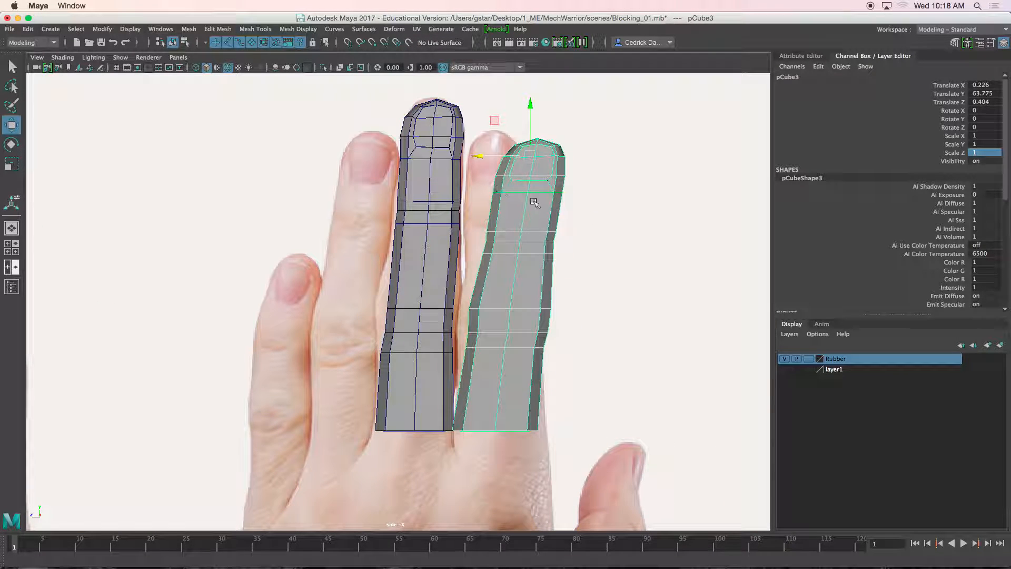
pyautogui.keyDown('alt'); pyautogui.moveTo(535, 203); pyautogui.dragTo(527, 234, button='middle'); pyautogui.keyUp('alt')
pyautogui.moveTo(474, 187); pyautogui.dragTo(435, 195)
# Shift the index finger's upper-joint vertex rows towards the thumb side onto the photographed finger.
pyautogui.scroll(2, 500, 192)
pyautogui.moveTo(497, 248); pyautogui.dragTo(447, 248, button='right')
pyautogui.keyDown('alt'); pyautogui.moveTo(447, 248); pyautogui.dragTo(447, 240, button='middle'); pyautogui.keyUp('alt')
pyautogui.moveTo(504, 320); pyautogui.dragTo(531, 322)
pyautogui.moveTo(423, 299); pyautogui.dragTo(447, 298)
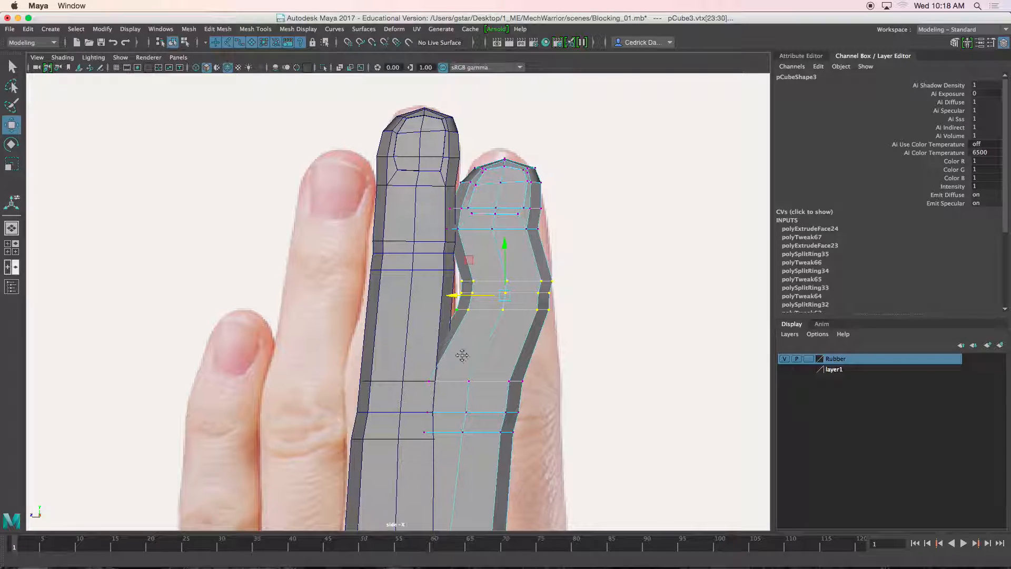
# Move all index finger vertices from the lower knuckle down to the base towards the thumb side of the photo.
pyautogui.keyDown('alt'); pyautogui.moveTo(461, 358); pyautogui.dragTo(407, 313, button='middle'); pyautogui.keyUp('alt')
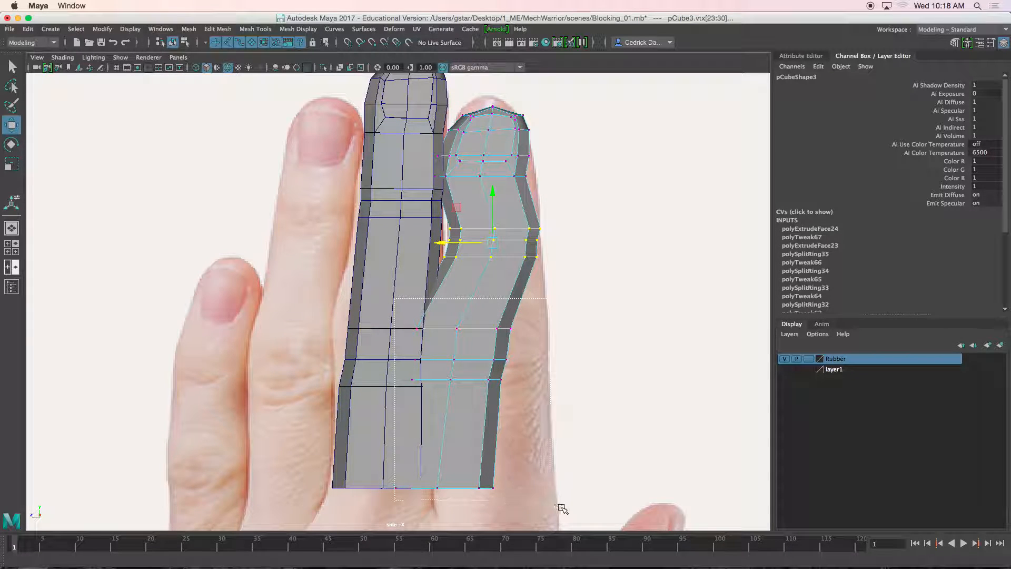
pyautogui.moveTo(559, 505); pyautogui.dragTo(558, 503)
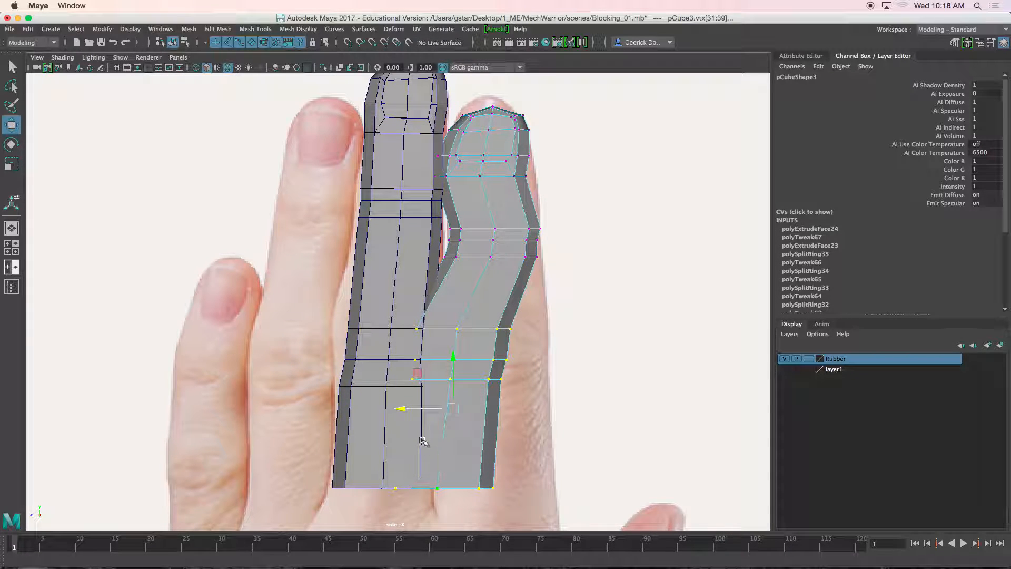
pyautogui.moveTo(361, 314); pyautogui.dragTo(548, 524)
pyautogui.moveTo(400, 408); pyautogui.dragTo(428, 414)
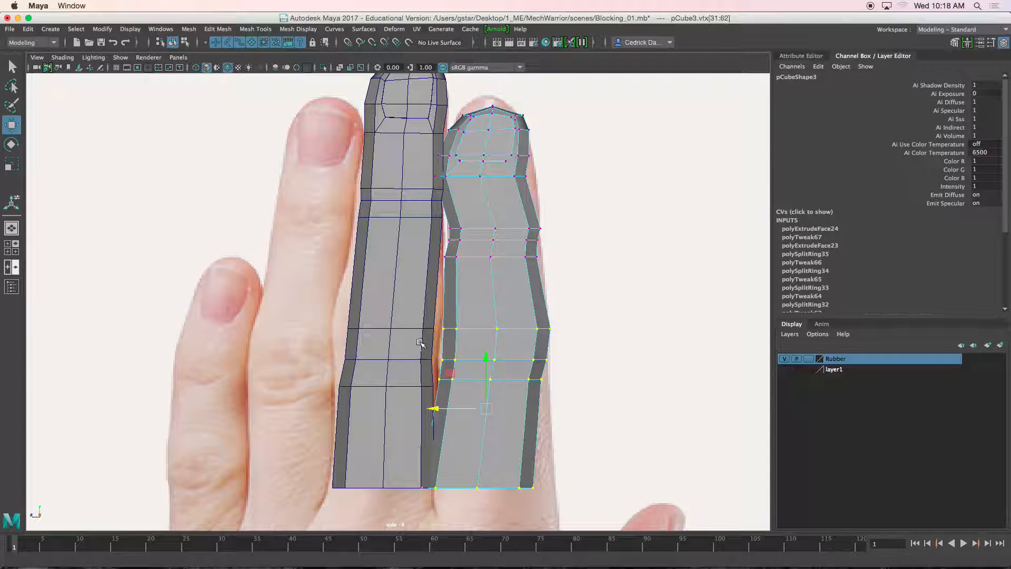
# Scale and shift the middle and lower vertex rows of the index finger's lower knuckle to fit the photographed width.
pyautogui.moveTo(560, 361); pyautogui.dragTo(441, 356)
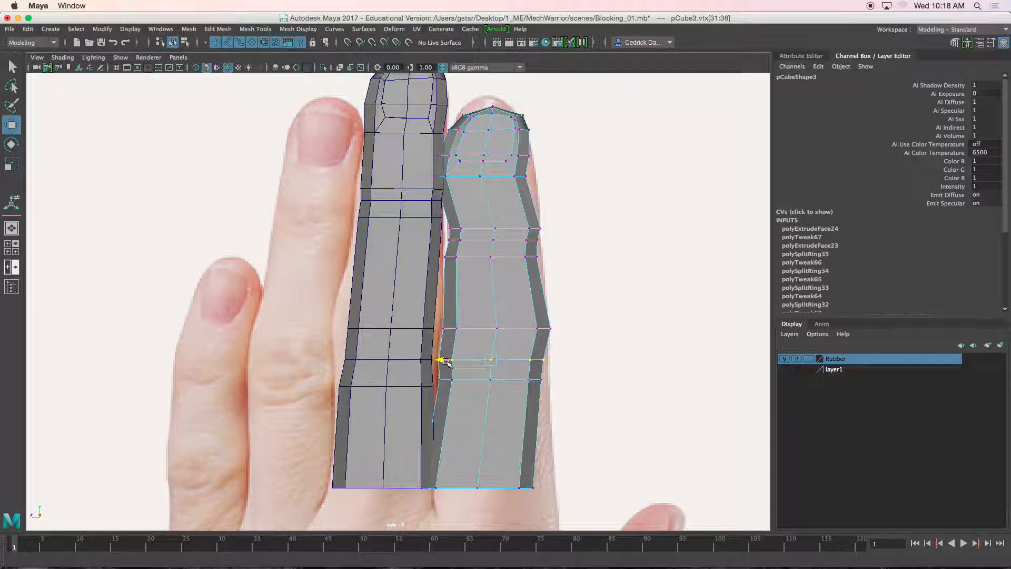
pyautogui.press('r')
pyautogui.moveTo(428, 374); pyautogui.dragTo(551, 392)
pyautogui.press('w')
pyautogui.moveTo(439, 379); pyautogui.dragTo(441, 380)
pyautogui.press('r')
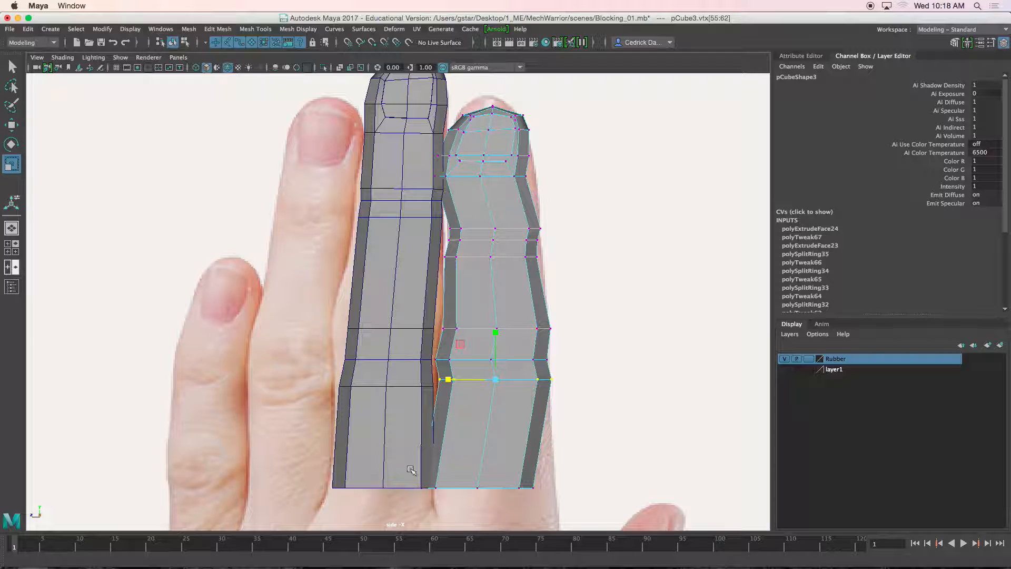
# Shift the index finger's base row and middle knuckle row towards the thumb side to straighten the lower segment.
pyautogui.moveTo(561, 508); pyautogui.dragTo(560, 508)
pyautogui.press('w')
pyautogui.moveTo(425, 487); pyautogui.dragTo(443, 488, button='middle')
pyautogui.moveTo(541, 367); pyautogui.dragTo(541, 367)
pyautogui.moveTo(448, 360); pyautogui.dragTo(451, 360)
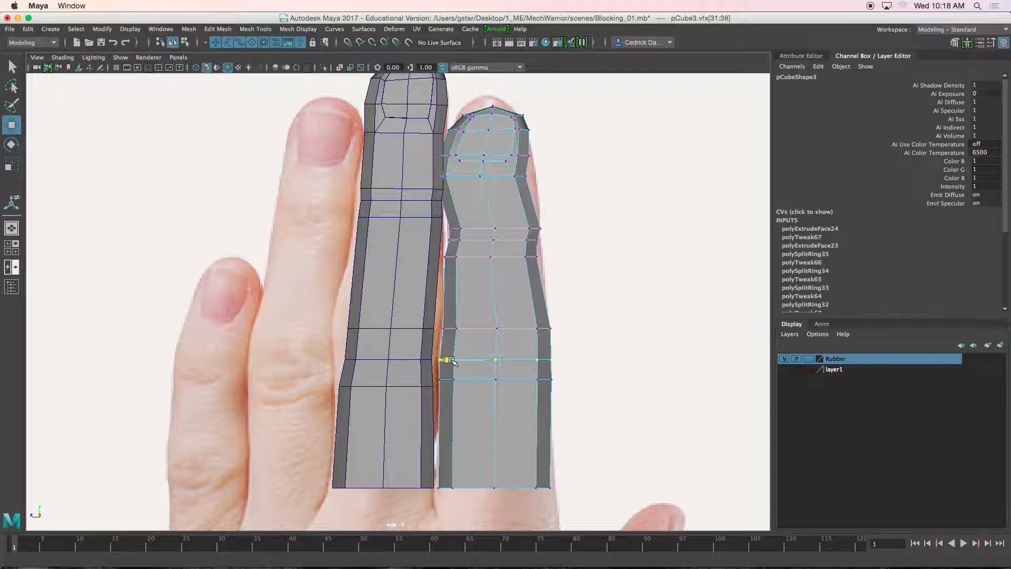
# Align the top row of the lower knuckle and the rows of the upper joint with the photographed index finger.
pyautogui.moveTo(418, 310); pyautogui.dragTo(567, 341)
pyautogui.moveTo(449, 329); pyautogui.dragTo(451, 306)
pyautogui.moveTo(435, 256); pyautogui.dragTo(552, 279)
pyautogui.moveTo(437, 258); pyautogui.dragTo(444, 260)
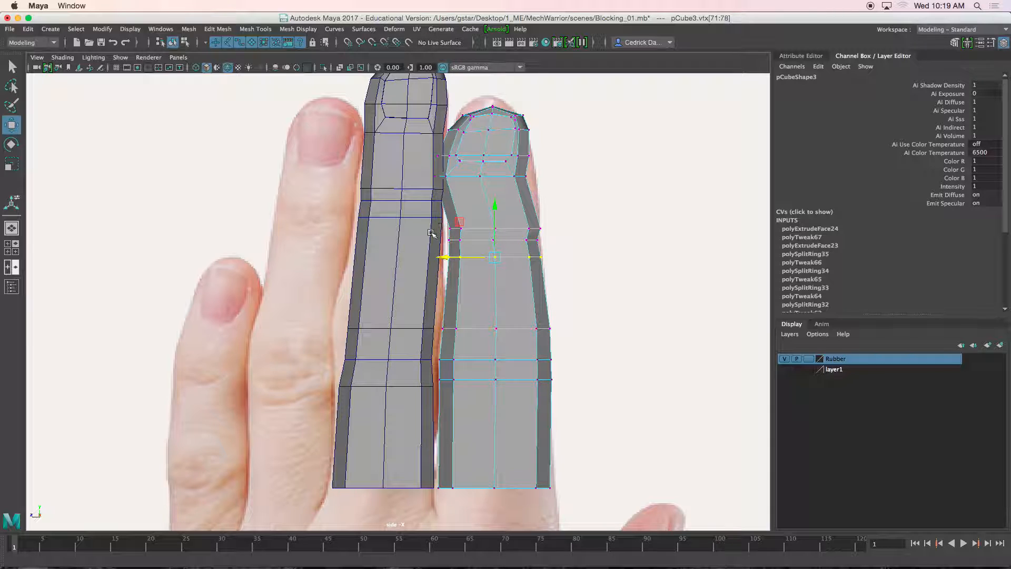
pyautogui.moveTo(550, 233)
pyautogui.mouseDown()
pyautogui.moveTo(441, 246)
pyautogui.moveTo(551, 230)
pyautogui.mouseUp()
pyautogui.press('r')
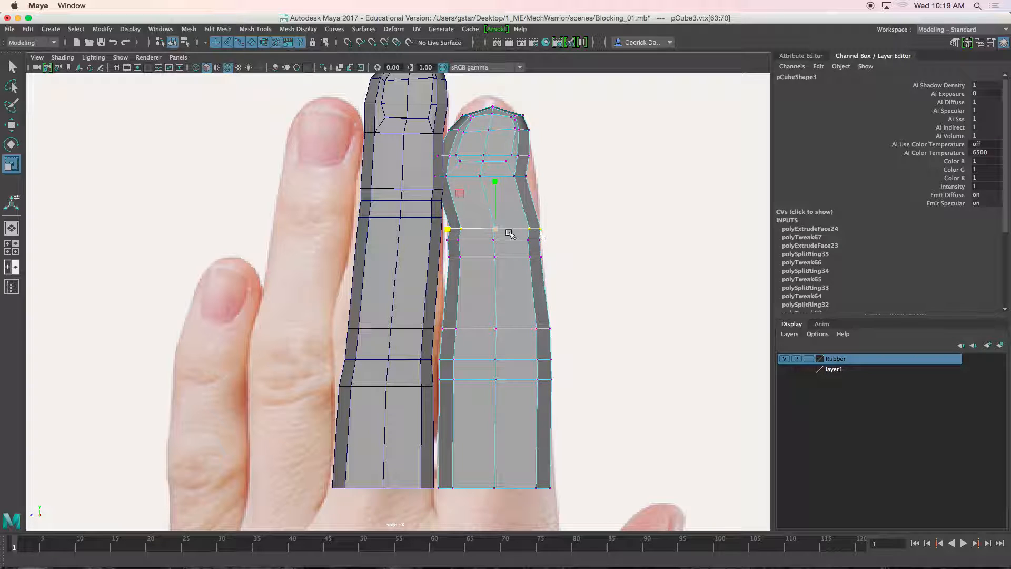
# Shift the row below the index fingernail and the fingertip vertices onto the photographed finger.
pyautogui.keyDown('alt'); pyautogui.moveTo(468, 201); pyautogui.dragTo(451, 287, button='middle'); pyautogui.keyUp('alt')
pyautogui.scroll(3, 439, 277)
pyautogui.moveTo(555, 279); pyautogui.dragTo(555, 272)
pyautogui.press('w')
pyautogui.moveTo(434, 253); pyautogui.dragTo(448, 256)
pyautogui.moveTo(438, 158); pyautogui.dragTo(593, 197)
pyautogui.moveTo(497, 175); pyautogui.dragTo(490, 165)
# Scale and shift the vertex row at the base of the index fingernail, and show the models in wireframe.
pyautogui.moveTo(410, 212); pyautogui.dragTo(575, 242)
pyautogui.press('r')
pyautogui.moveTo(445, 232); pyautogui.dragTo(445, 231)
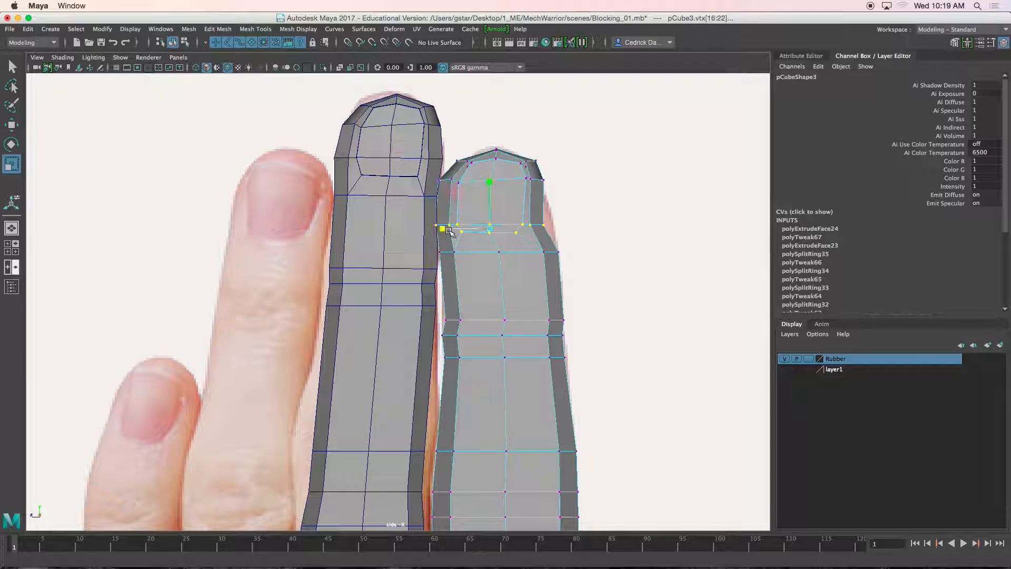
pyautogui.press('w')
pyautogui.press('4')
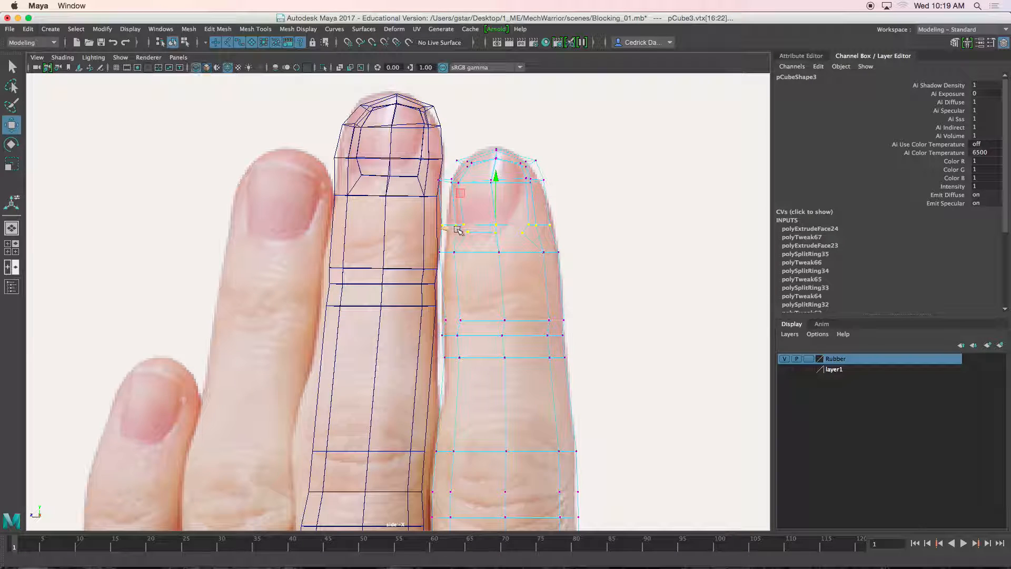
# Narrow the index fingertip's end vertices and the row across the nail to follow the photographed outline.
pyautogui.keyDown('alt'); pyautogui.moveTo(479, 230); pyautogui.dragTo(451, 298, button='middle'); pyautogui.keyUp('alt')
pyautogui.scroll(5, 451, 298)
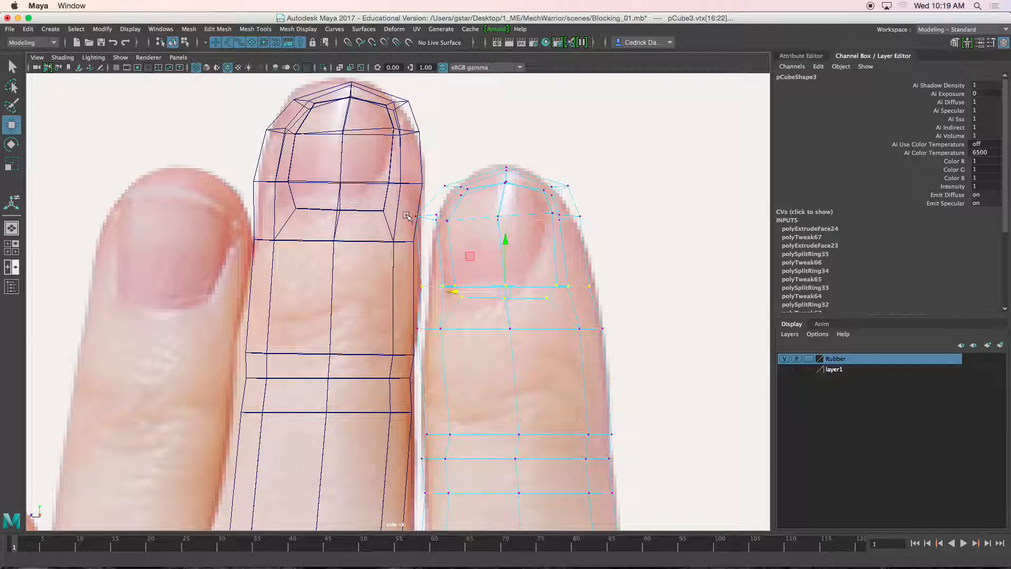
pyautogui.moveTo(606, 227); pyautogui.dragTo(411, 158)
pyautogui.press('r')
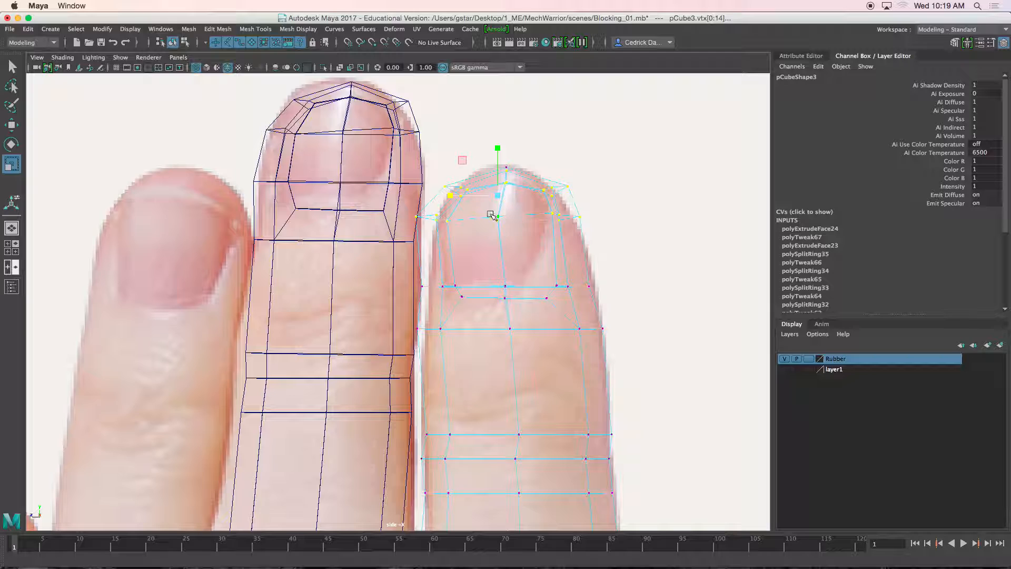
pyautogui.moveTo(455, 199); pyautogui.dragTo(456, 197, button='middle')
pyautogui.press('w')
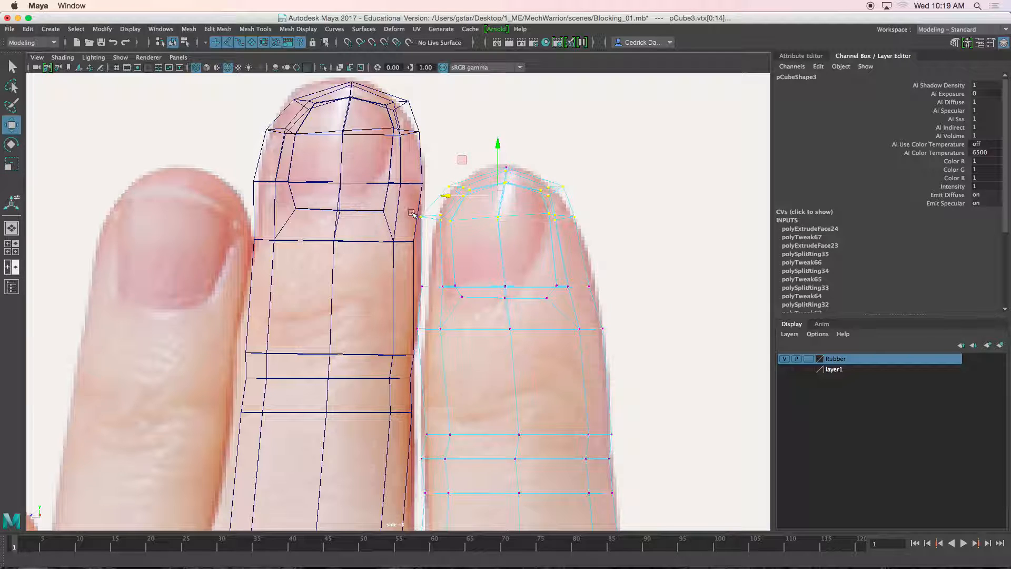
pyautogui.moveTo(557, 229); pyautogui.dragTo(582, 228)
pyautogui.press('r')
pyautogui.moveTo(450, 219); pyautogui.dragTo(514, 217)
pyautogui.press('w')
# Reposition the index fingernail's lower corner and centre vertices along the photographed cuticle.
pyautogui.moveTo(545, 274); pyautogui.dragTo(556, 310)
pyautogui.press('5')
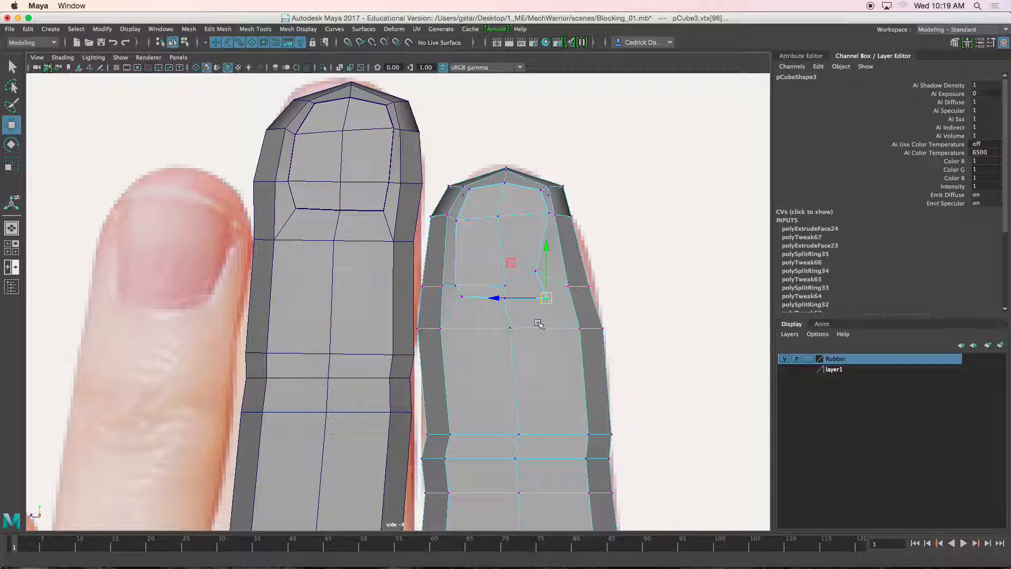
pyautogui.press('4')
pyautogui.moveTo(546, 299); pyautogui.dragTo(529, 293)
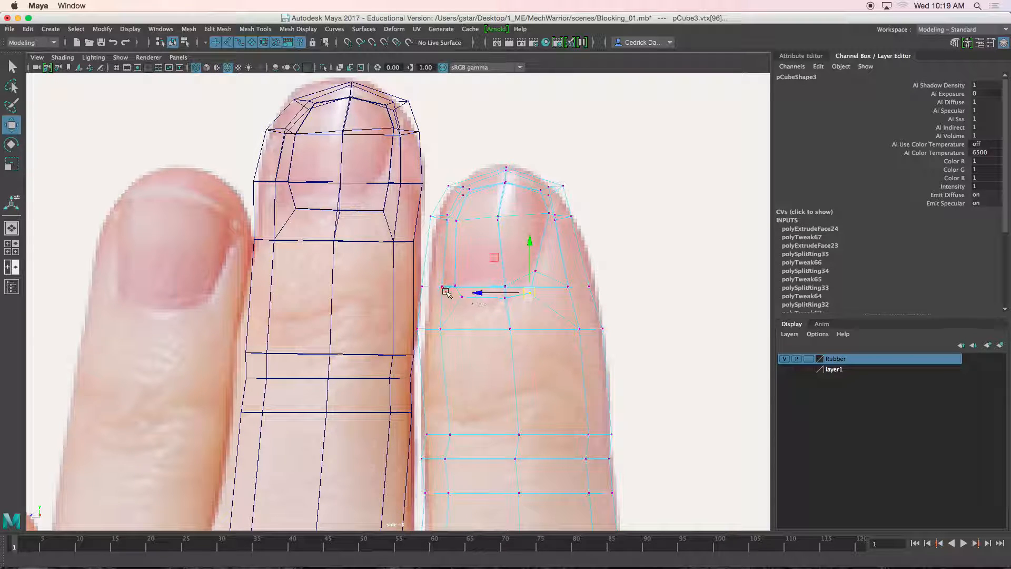
pyautogui.moveTo(470, 304); pyautogui.dragTo(457, 306)
pyautogui.moveTo(498, 280); pyautogui.dragTo(505, 282)
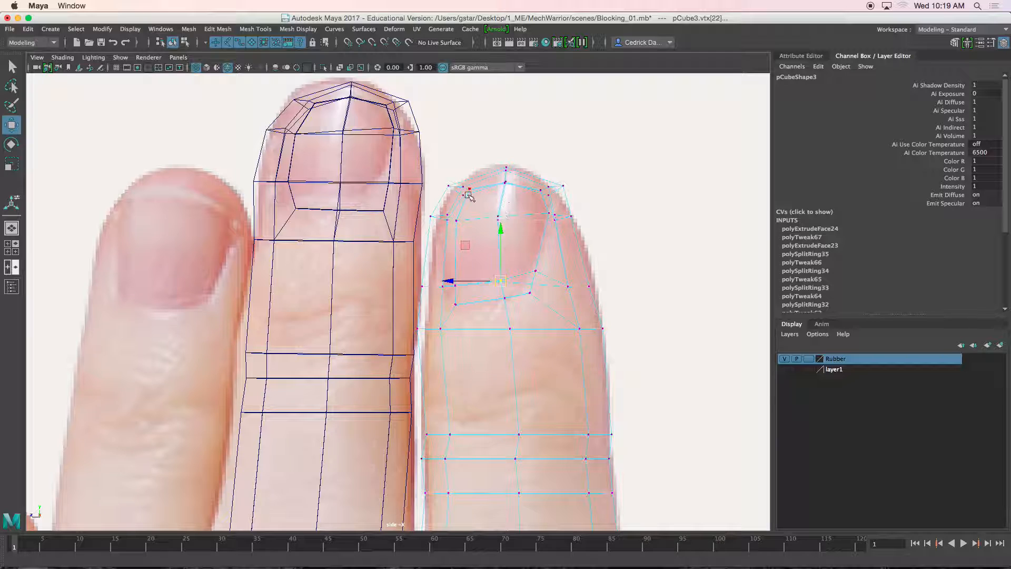
# Align the index finger's side vertices beside the nail and adjust the vertices around and just below the cuticle.
pyautogui.moveTo(407, 275); pyautogui.dragTo(424, 355)
pyautogui.moveTo(434, 289); pyautogui.dragTo(436, 291)
pyautogui.press('a')
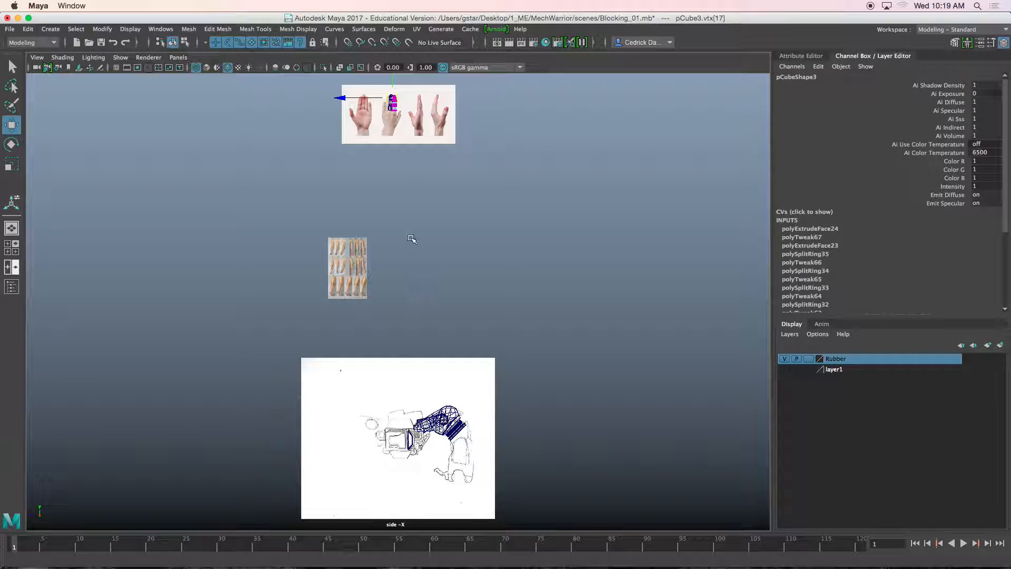
pyautogui.press('f')
pyautogui.moveTo(378, 305); pyautogui.dragTo(361, 302)
pyautogui.moveTo(372, 369); pyautogui.dragTo(399, 414)
pyautogui.moveTo(345, 387); pyautogui.dragTo(361, 387)
pyautogui.moveTo(455, 332)
pyautogui.mouseDown()
pyautogui.moveTo(476, 346)
pyautogui.moveTo(465, 333)
pyautogui.mouseUp()
pyautogui.moveTo(547, 316); pyautogui.dragTo(546, 341)
pyautogui.moveTo(577, 385); pyautogui.dragTo(561, 384)
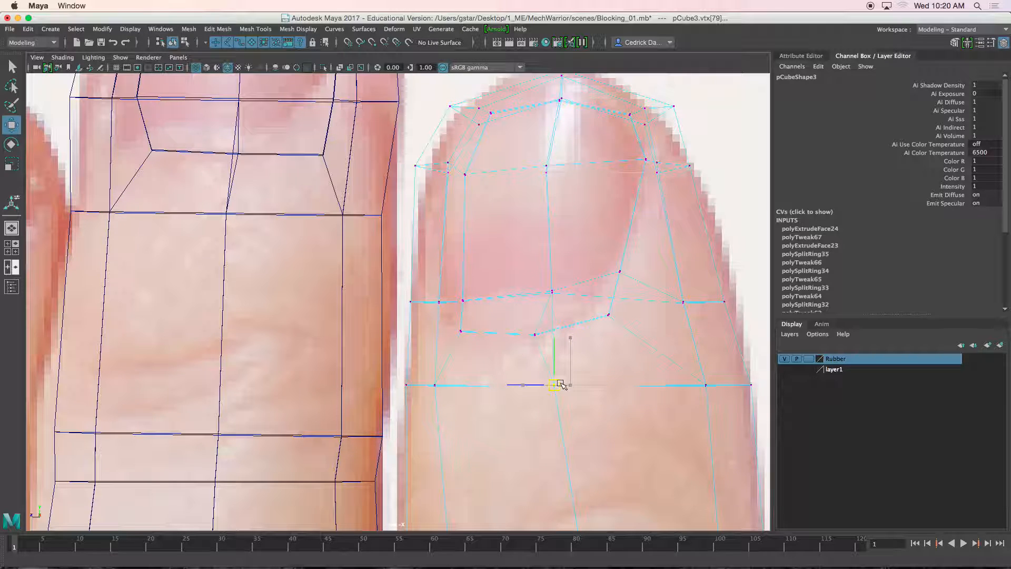
# Pull in the index fingertip's side vertex and place the nail's upper corner on the middle-finger side.
pyautogui.keyDown('alt'); pyautogui.moveTo(524, 194); pyautogui.dragTo(521, 236, button='middle'); pyautogui.keyUp('alt')
pyautogui.click(416, 212)
pyautogui.moveTo(415, 212); pyautogui.dragTo(423, 212)
pyautogui.moveTo(485, 152); pyautogui.dragTo(500, 169)
pyautogui.press('5')
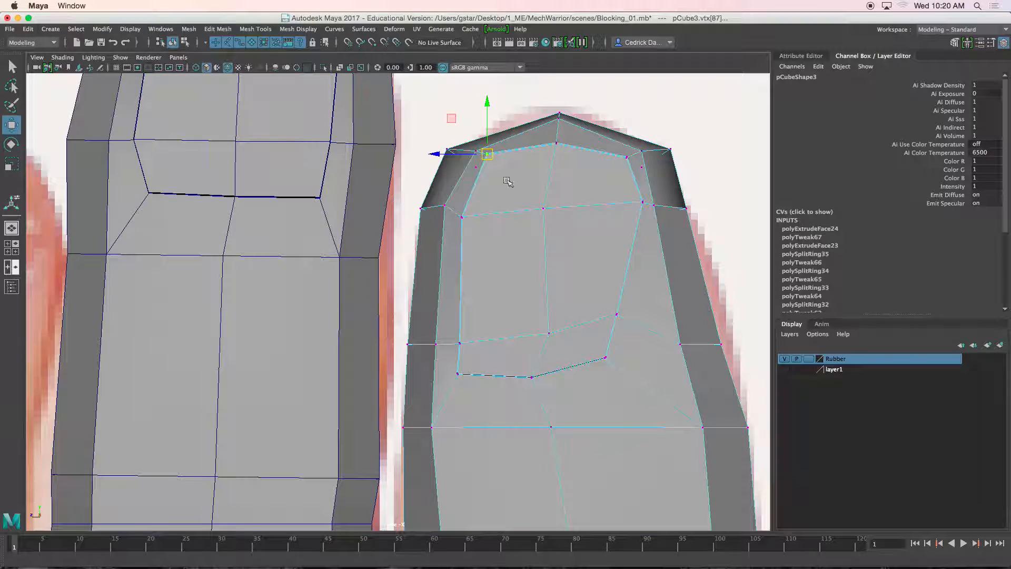
pyautogui.press('4')
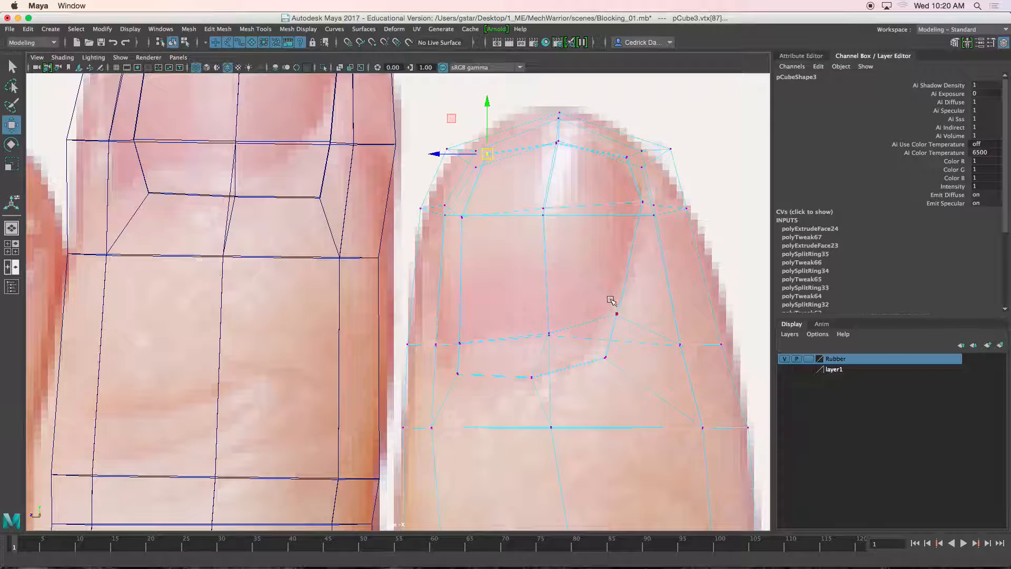
# Refine the thumb-side and centre vertices at the base of the index fingernail to follow the photographed cuticle.
pyautogui.moveTo(602, 297); pyautogui.dragTo(628, 329)
pyautogui.moveTo(620, 317); pyautogui.dragTo(614, 315)
pyautogui.moveTo(544, 326)
pyautogui.mouseDown()
pyautogui.moveTo(559, 347)
pyautogui.moveTo(548, 331)
pyautogui.mouseUp()
pyautogui.press('5')
pyautogui.click(605, 357)
pyautogui.press('4')
pyautogui.moveTo(606, 357); pyautogui.dragTo(602, 351)
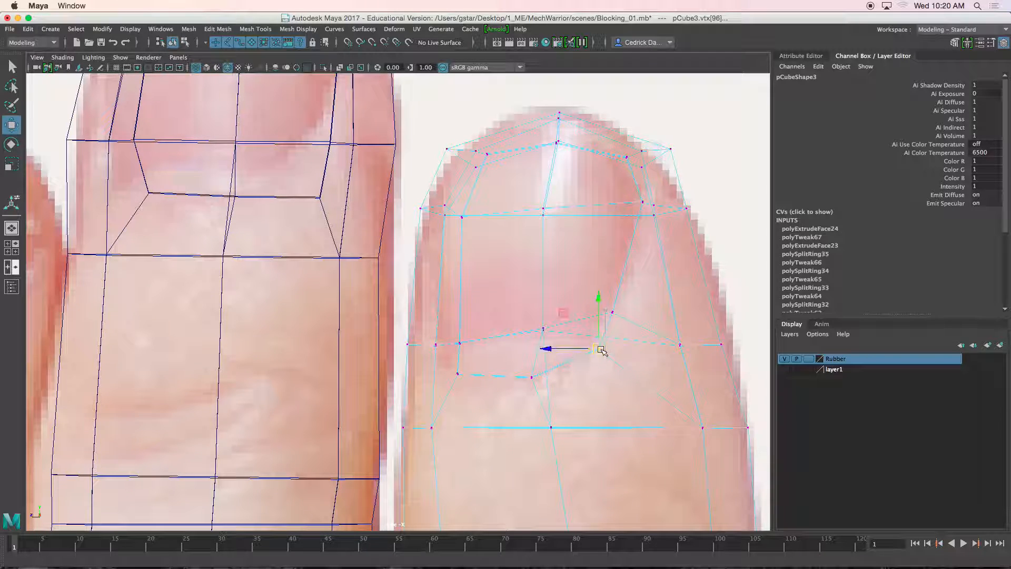
pyautogui.press('5')
pyautogui.press('4')
pyautogui.click(542, 326)
pyautogui.moveTo(543, 327); pyautogui.dragTo(538, 319)
pyautogui.press('5')
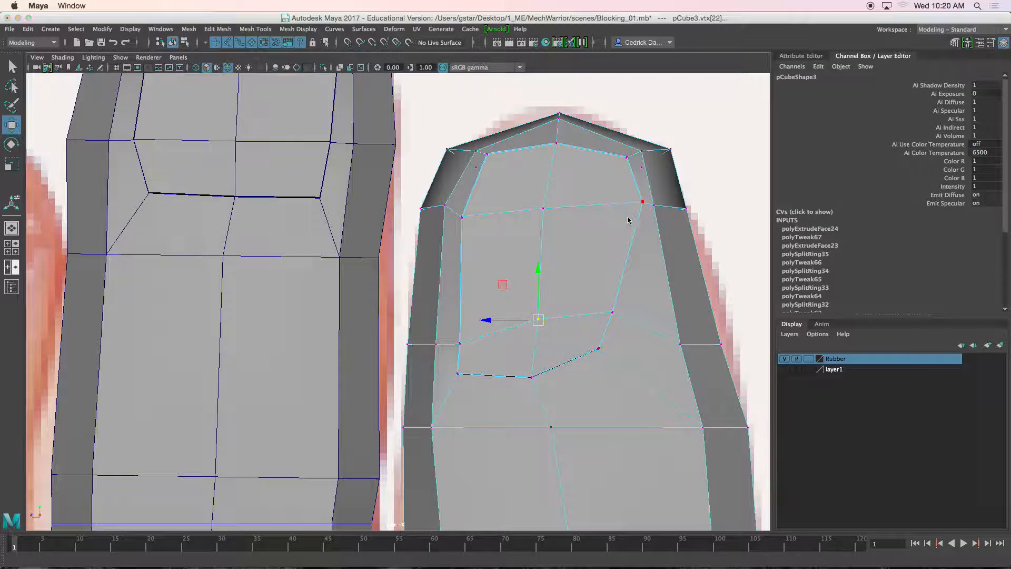
# Adjust the index fingernail's upper corner on the middle-finger side and its top centre vertex to the photographed nail edge.
pyautogui.press('4')
pyautogui.click(488, 153)
pyautogui.moveTo(488, 156); pyautogui.dragTo(490, 162)
pyautogui.press('5')
pyautogui.press('4')
pyautogui.click(560, 144)
pyautogui.moveTo(563, 150); pyautogui.dragTo(562, 147)
pyautogui.press('5')
pyautogui.press('4')
# Move the two upper vertices on the thumb side of the index fingernail inward to match the photographed nail.
pyautogui.press('5')
pyautogui.click(626, 155)
pyautogui.moveTo(626, 156); pyautogui.dragTo(617, 154)
pyautogui.press('4')
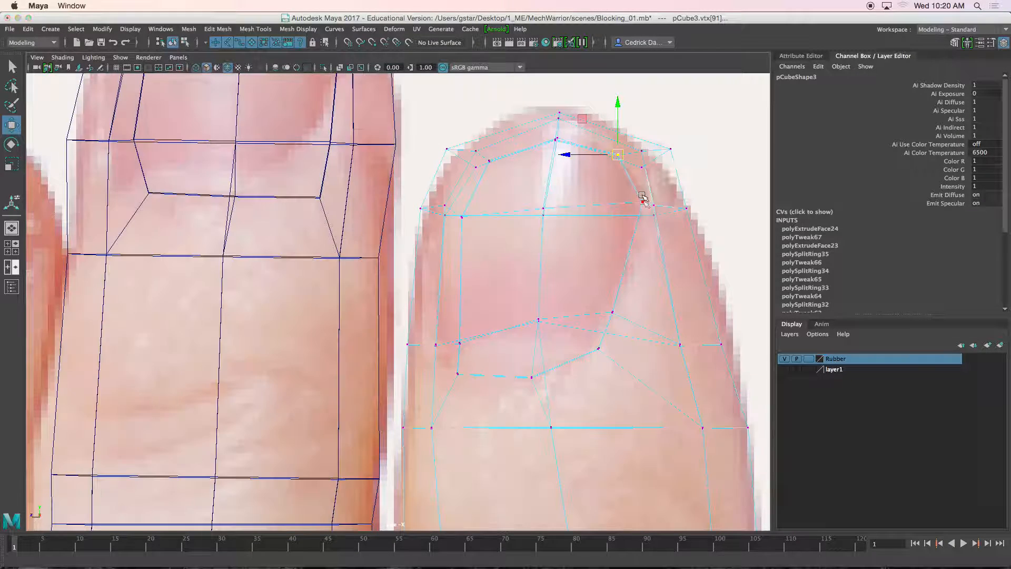
pyautogui.click(643, 200)
pyautogui.press('5')
pyautogui.moveTo(642, 200); pyautogui.dragTo(638, 205)
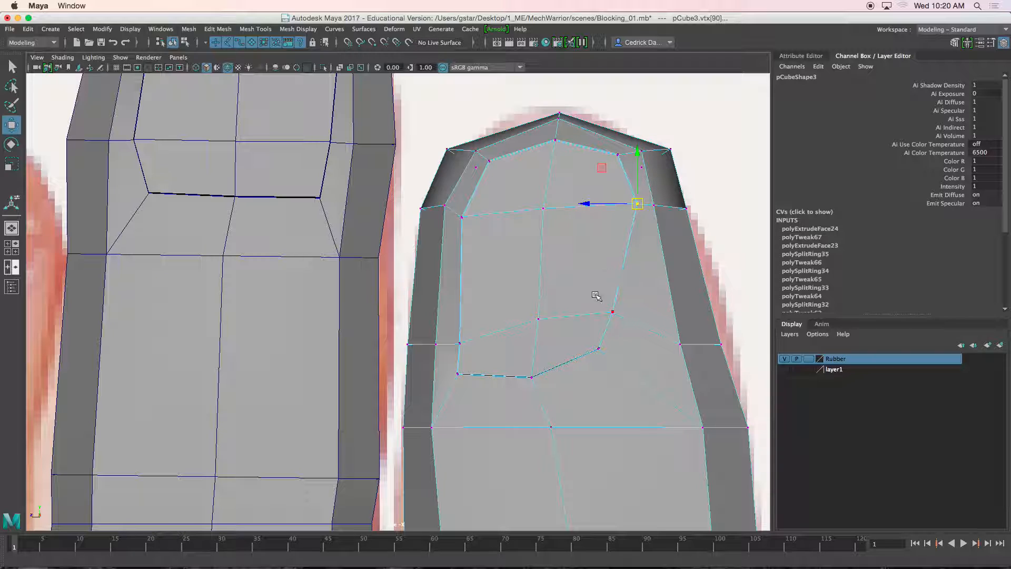
# Select the middle finger and show its vertices in wireframe over the photographed fingertip.
pyautogui.scroll(-10, 575, 364)
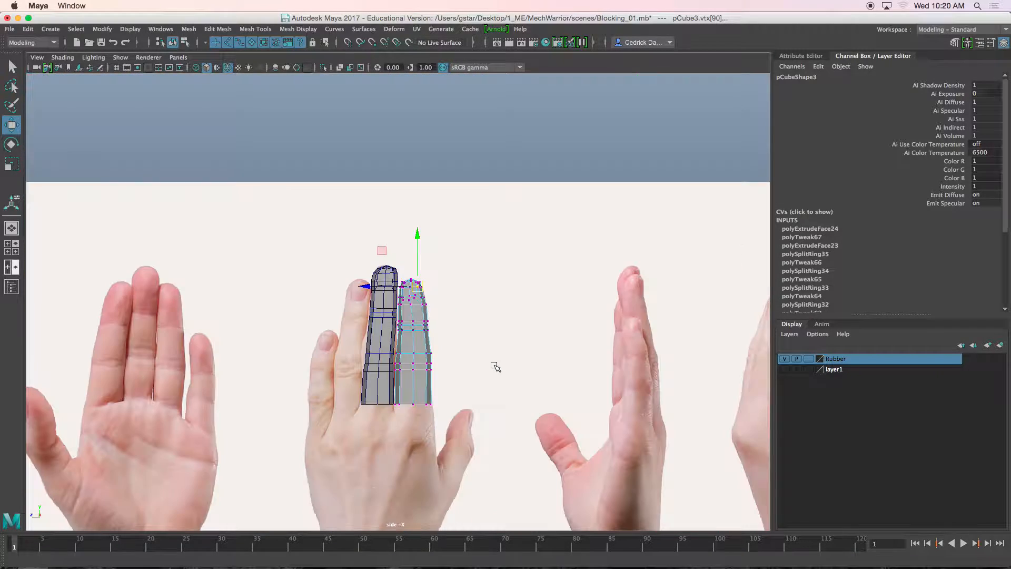
pyautogui.scroll(10, 482, 353)
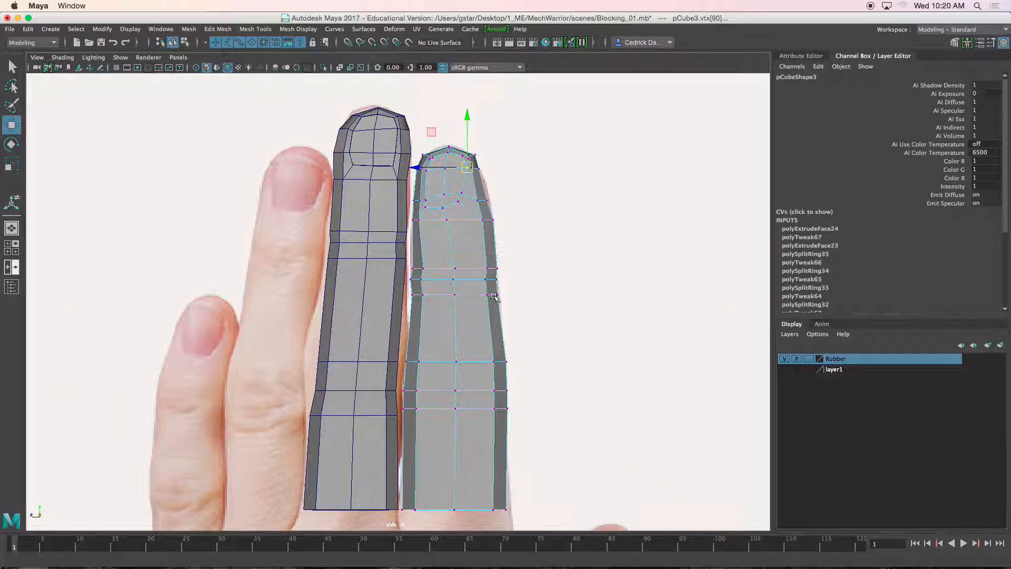
pyautogui.scroll(4, 485, 318)
pyautogui.moveTo(450, 215); pyautogui.dragTo(449, 215)
pyautogui.moveTo(519, 186)
pyautogui.keyDown('alt'); pyautogui.mouseDown(button='middle')
pyautogui.moveTo(528, 210)
pyautogui.moveTo(576, 234)
pyautogui.mouseUp(button='middle'); pyautogui.keyUp('alt')
pyautogui.click(388, 179)
pyautogui.keyDown('alt'); pyautogui.moveTo(409, 154); pyautogui.dragTo(405, 300, button='middle'); pyautogui.keyUp('alt')
pyautogui.keyDown('alt'); pyautogui.moveTo(409, 222); pyautogui.dragTo(417, 307, button='middle'); pyautogui.keyUp('alt')
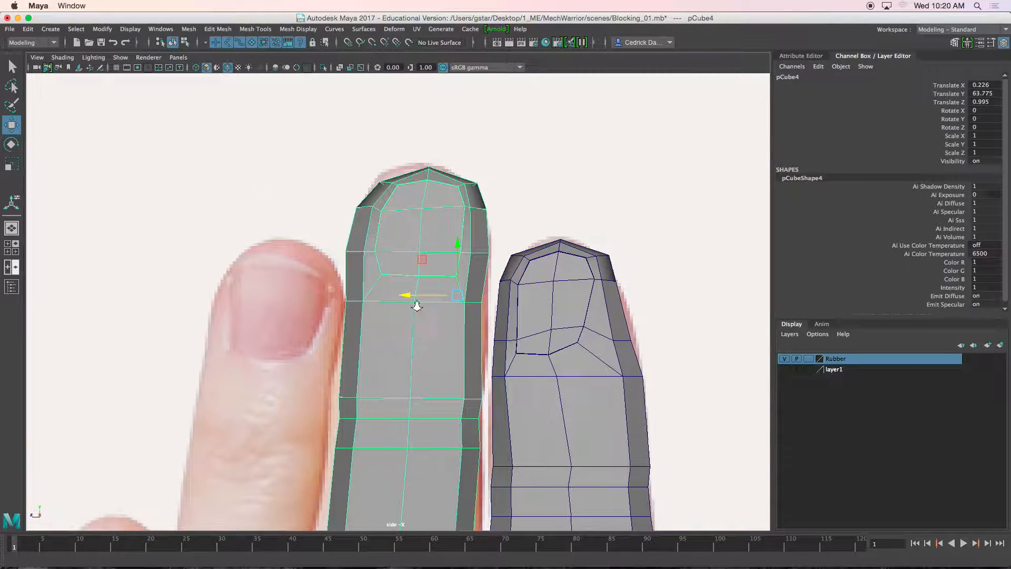
pyautogui.scroll(2, 417, 307)
pyautogui.moveTo(429, 176); pyautogui.dragTo(389, 174, button='right')
pyautogui.press('4')
# Adjust the thumb-side vertices of the middle fingertip to follow the photographed outline.
pyautogui.moveTo(406, 167); pyautogui.dragTo(406, 164)
pyautogui.click(441, 131)
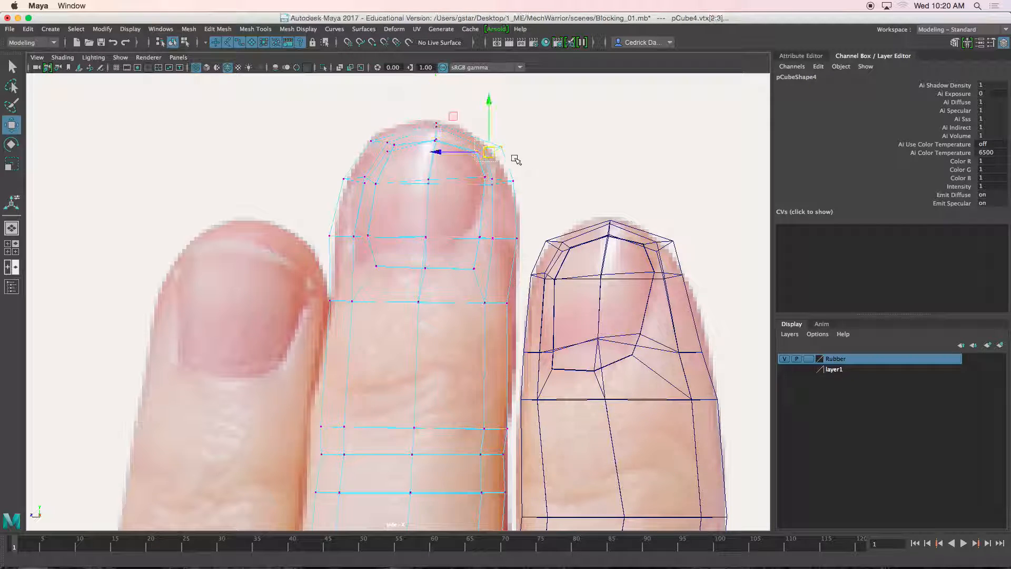
pyautogui.click(496, 161)
pyautogui.press('5')
pyautogui.moveTo(478, 158); pyautogui.dragTo(451, 158, button='right')
pyautogui.moveTo(470, 141)
pyautogui.mouseDown()
pyautogui.moveTo(517, 169)
pyautogui.moveTo(486, 154)
pyautogui.mouseUp()
pyautogui.press('4')
pyautogui.click(498, 182)
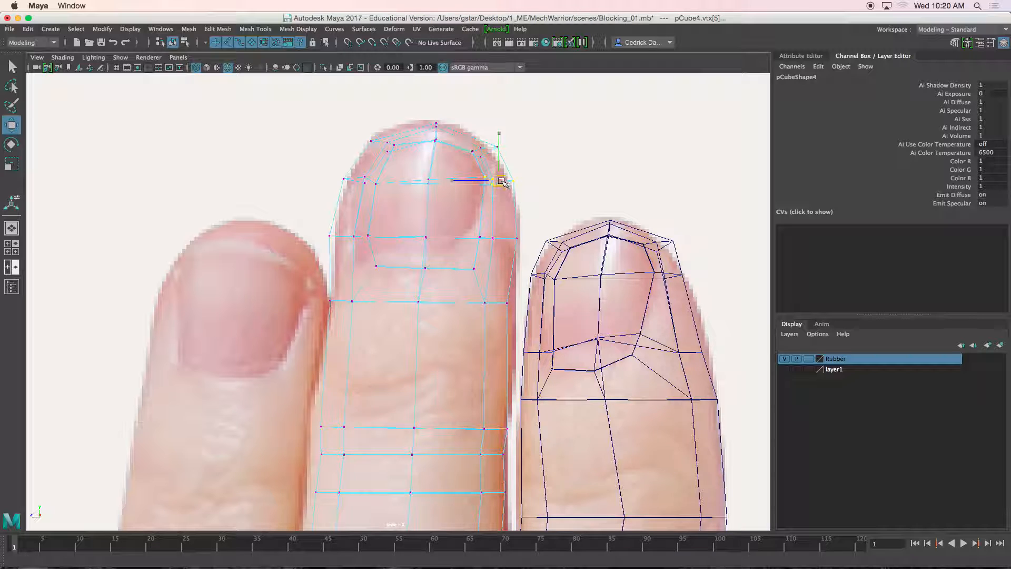
# Move the lower thumb-side vertices of the middle fingernail inward onto the photographed nail edge.
pyautogui.moveTo(469, 219)
pyautogui.mouseDown()
pyautogui.moveTo(483, 246)
pyautogui.moveTo(471, 231)
pyautogui.mouseUp()
pyautogui.press('5')
pyautogui.click(473, 269)
pyautogui.moveTo(473, 269)
pyautogui.mouseDown()
pyautogui.moveTo(457, 251)
pyautogui.moveTo(358, 261)
pyautogui.moveTo(349, 227)
pyautogui.moveTo(358, 235)
pyautogui.moveTo(338, 233)
pyautogui.mouseUp()
pyautogui.hotkey('alt', 'x')
pyautogui.hotkey('alt', 'x')
# Reposition the middle fingernail's lower centre and ring-finger-side vertices along the photographed cuticle.
pyautogui.click(425, 268)
pyautogui.press('4')
pyautogui.press('5')
pyautogui.press('4')
pyautogui.click(376, 265)
pyautogui.press('5')
pyautogui.press('4')
pyautogui.press('5')
pyautogui.press('4')
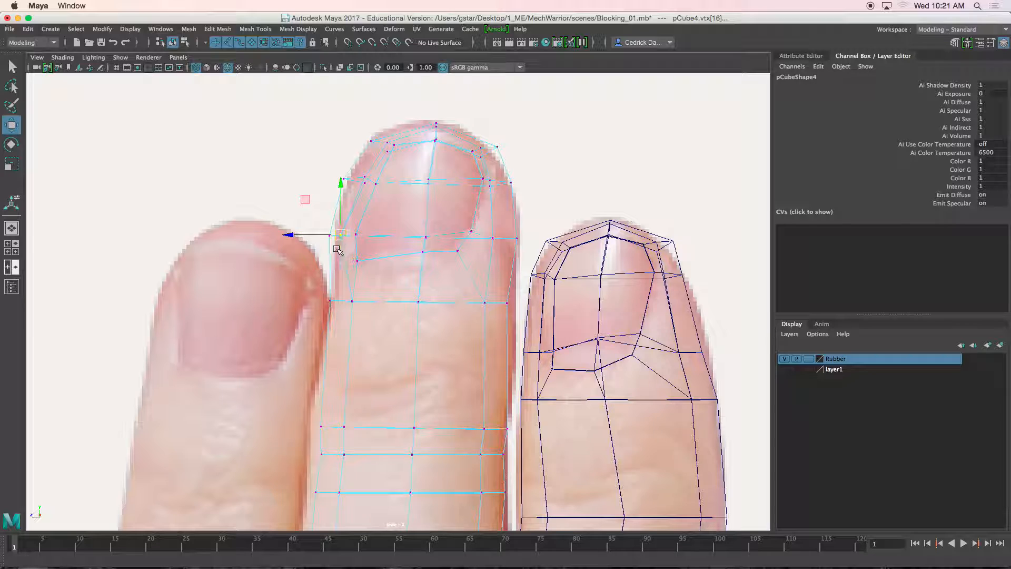
# Move the ring-finger-side vertices of the middle fingertip and the adjoining nail edge outward onto the photographed outline.
pyautogui.press('5')
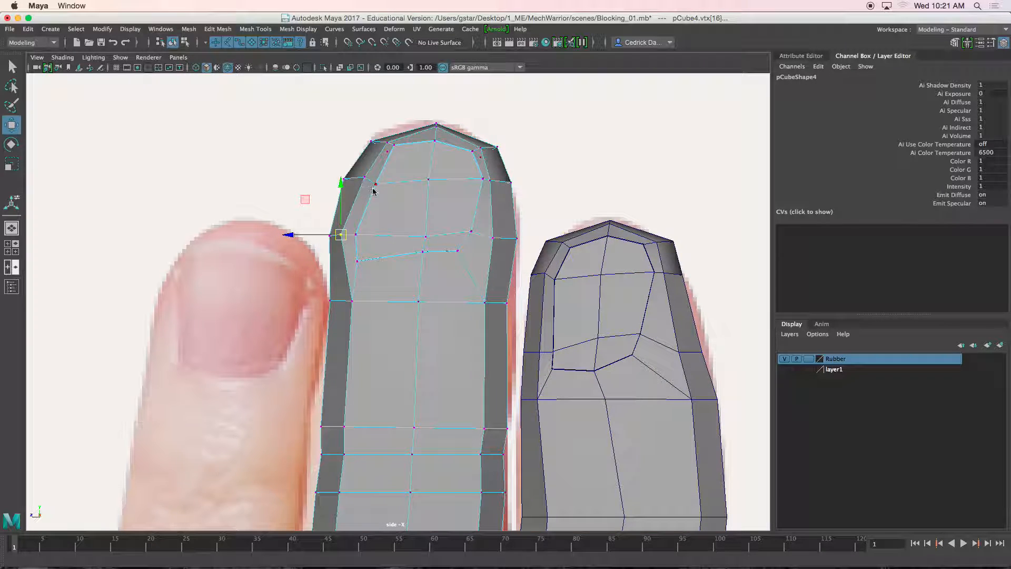
pyautogui.press('4')
pyautogui.moveTo(356, 171); pyautogui.dragTo(369, 188)
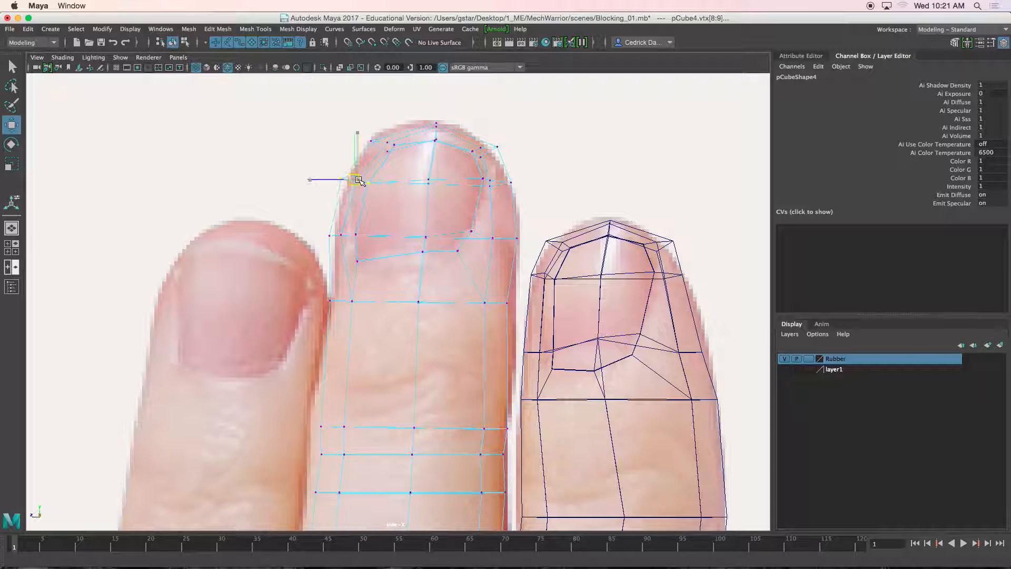
pyautogui.click(366, 182)
pyautogui.press('5')
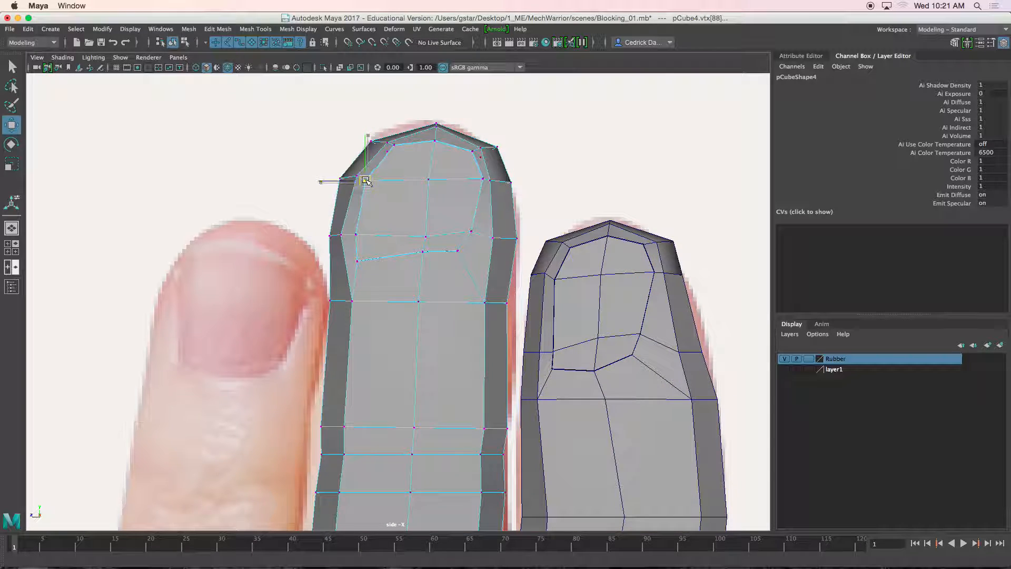
pyautogui.press('4')
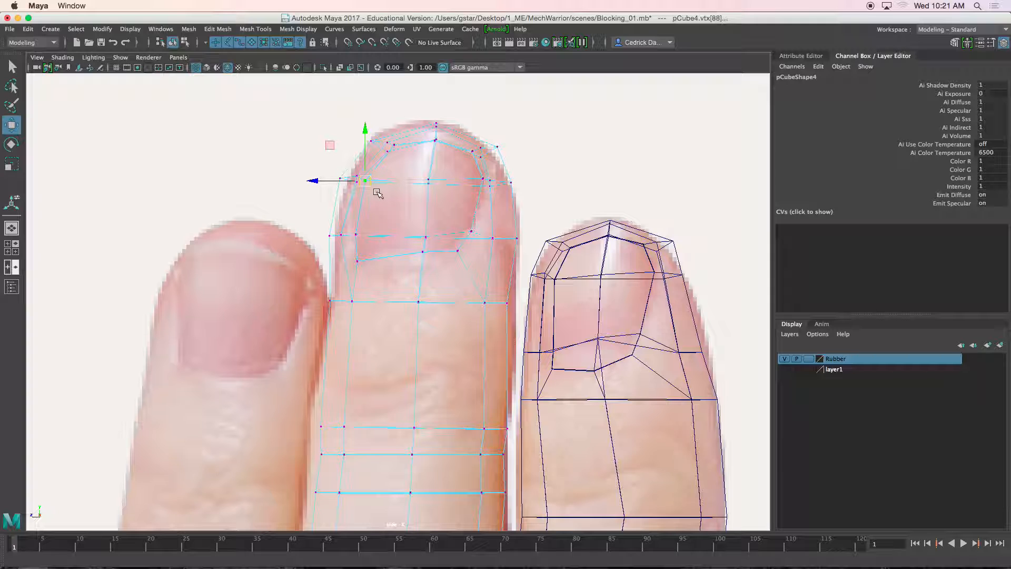
pyautogui.press('5')
pyautogui.moveTo(366, 131); pyautogui.dragTo(366, 130)
pyautogui.press('4')
# Move the upper ring-finger-side corner of the middle fingernail outward to match the photographed nail edge.
pyautogui.click(388, 142)
pyautogui.press('5')
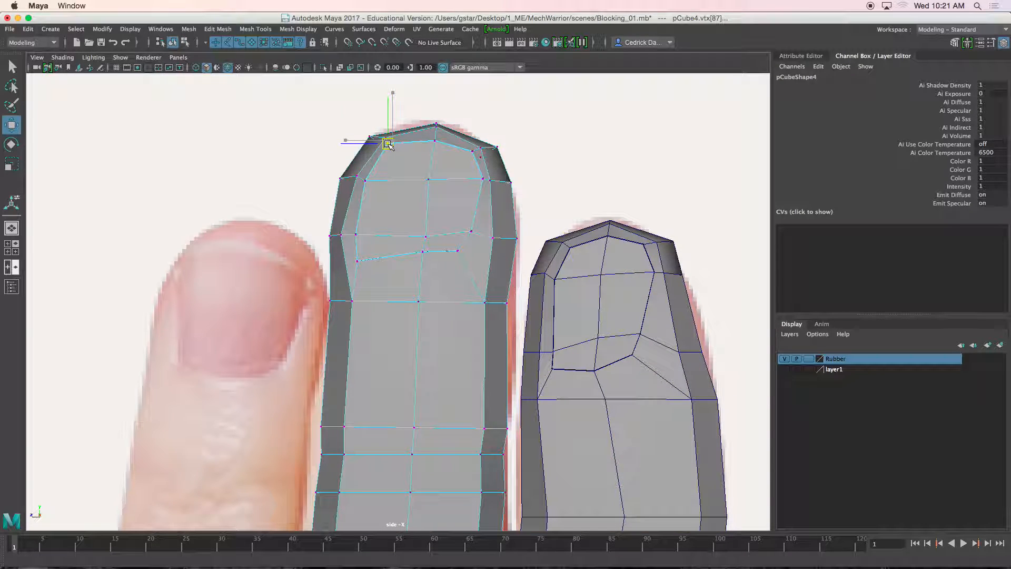
pyautogui.press('4')
pyautogui.press('5')
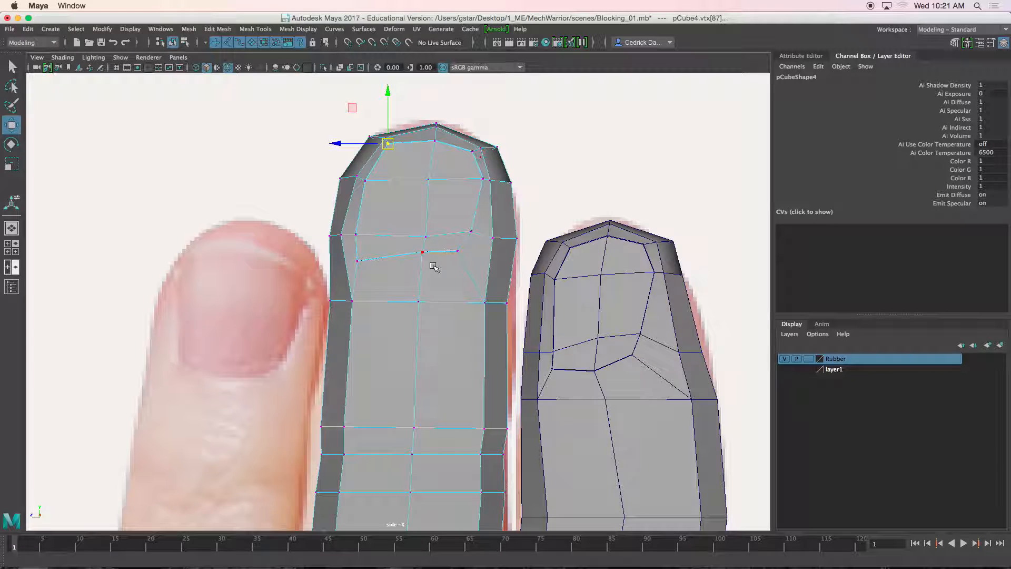
# Adjust the middle fingernail's lower centre and ring-finger-side corner vertices, plus the centre vertex above, to the photographed cuticle.
pyautogui.press('4')
pyautogui.moveTo(429, 255); pyautogui.dragTo(427, 252)
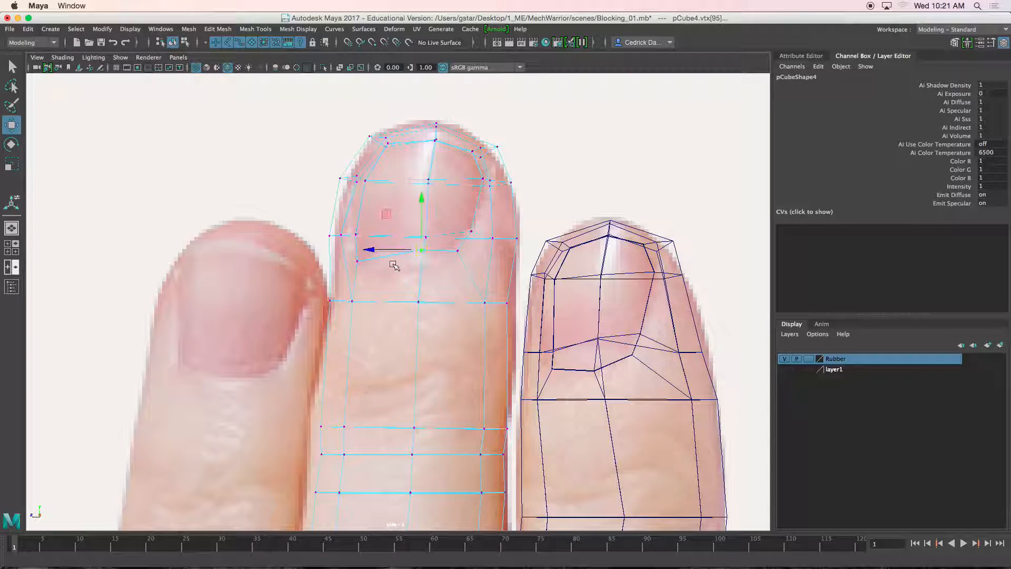
pyautogui.click(356, 260)
pyautogui.moveTo(358, 262); pyautogui.dragTo(365, 256)
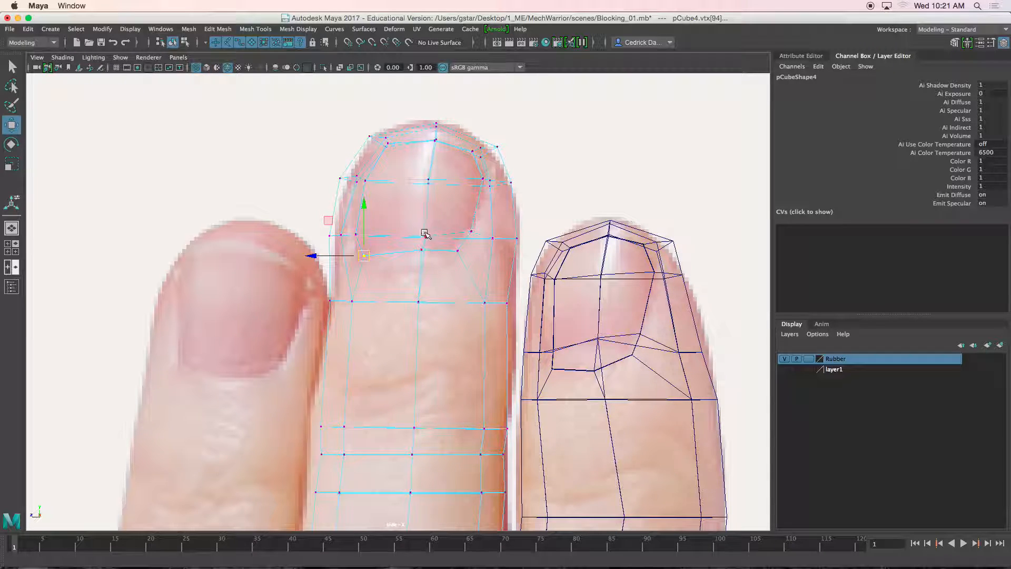
pyautogui.click(426, 237)
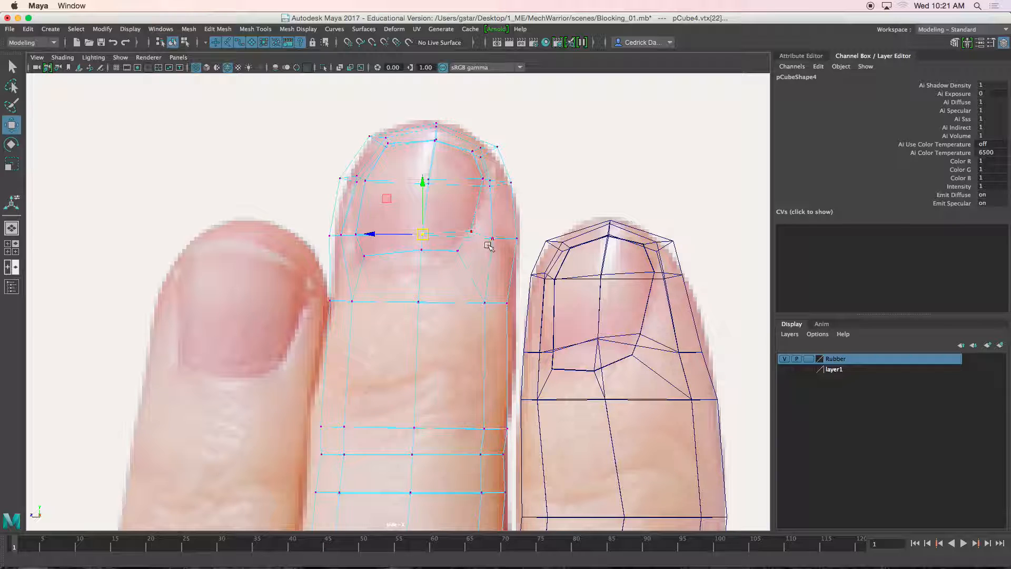
# Shift the middle finger's edge row below the nail sideways and raise the three first-joint rows onto the photographed crease.
pyautogui.moveTo(313, 294)
pyautogui.mouseDown()
pyautogui.moveTo(406, 316)
pyautogui.moveTo(518, 323)
pyautogui.mouseUp()
pyautogui.moveTo(421, 301); pyautogui.dragTo(426, 301)
pyautogui.keyDown('alt'); pyautogui.moveTo(440, 393); pyautogui.dragTo(448, 282, button='middle'); pyautogui.keyUp('alt')
pyautogui.moveTo(349, 326); pyautogui.dragTo(485, 379)
pyautogui.keyDown('alt'); pyautogui.moveTo(485, 379); pyautogui.dragTo(498, 409, button='middle'); pyautogui.keyUp('alt')
pyautogui.moveTo(433, 370); pyautogui.dragTo(441, 286)
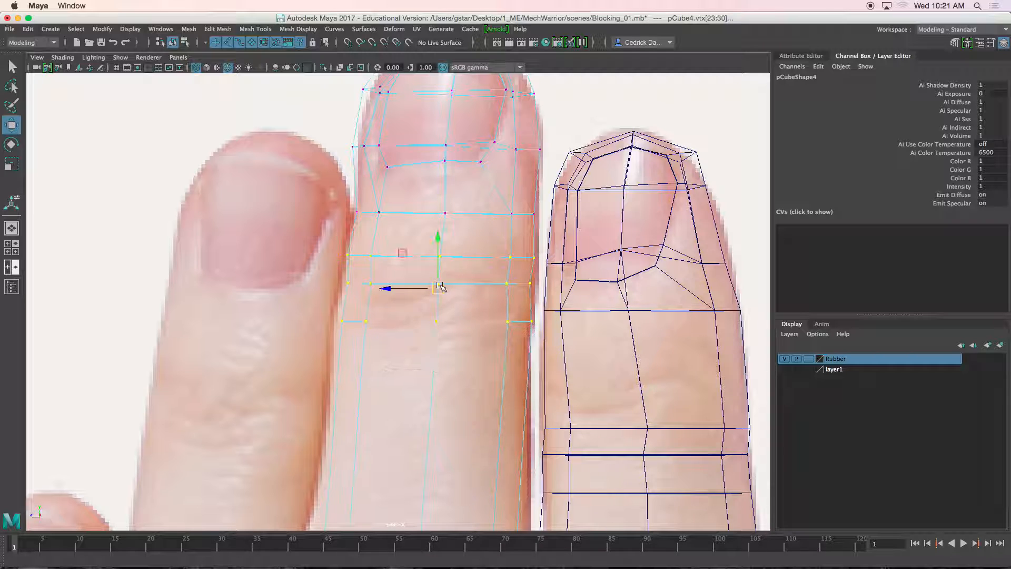
# Move the middle finger's three middle-knuckle vertex rows up together onto the photographed knuckle creases.
pyautogui.scroll(5, 349, 334)
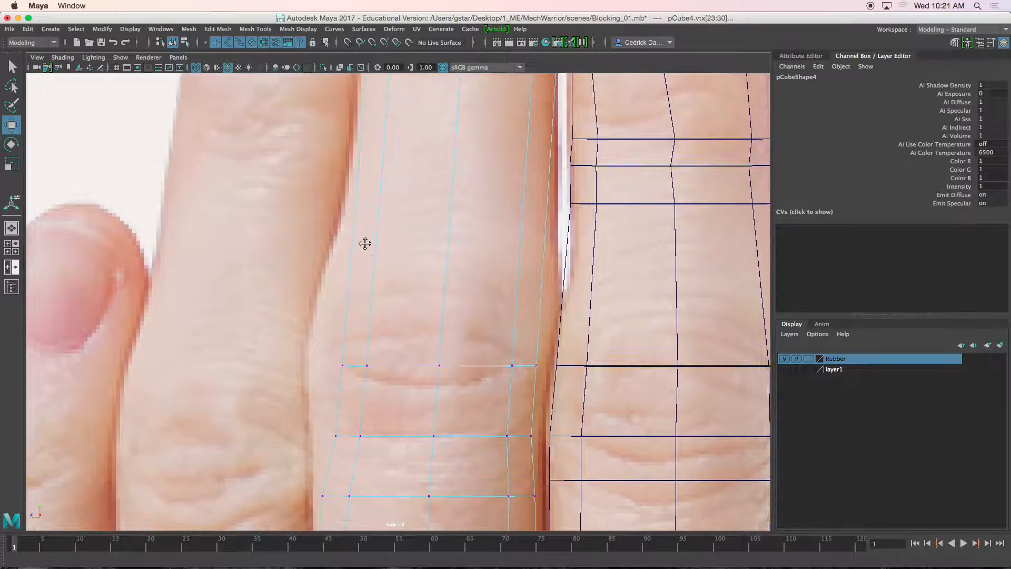
pyautogui.keyDown('alt'); pyautogui.moveTo(334, 345); pyautogui.dragTo(336, 290, button='middle'); pyautogui.keyUp('alt')
pyautogui.moveTo(494, 422); pyautogui.dragTo(564, 481)
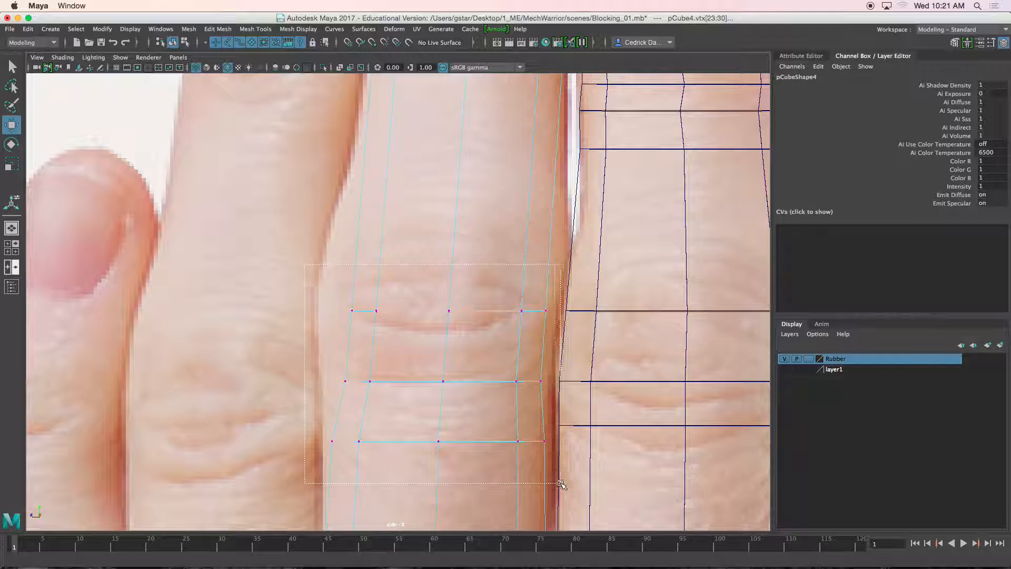
pyautogui.moveTo(438, 378); pyautogui.dragTo(440, 315)
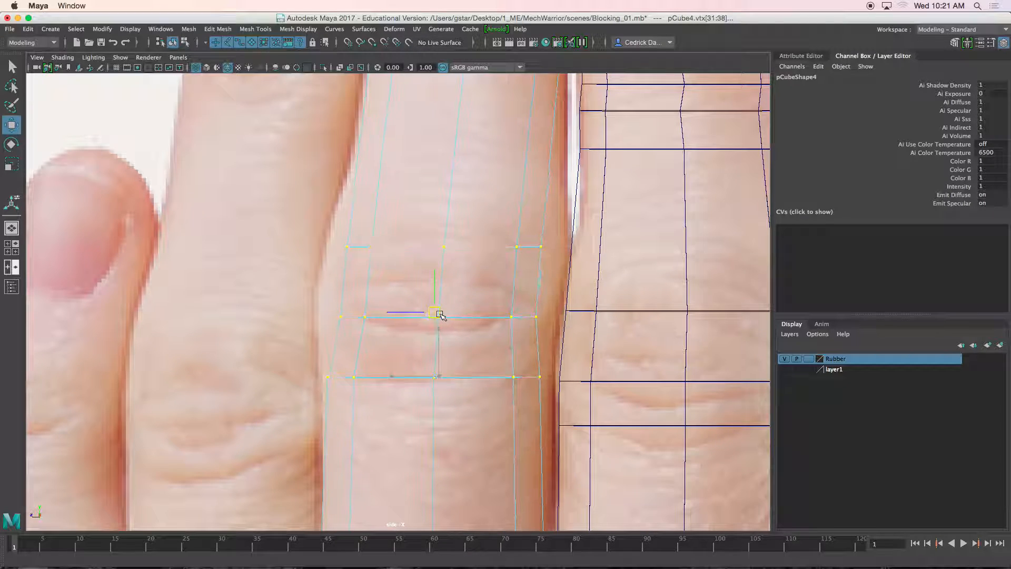
# Widen the central row of the middle finger's knuckle, and raise and scale the row above to the photographed finger outline.
pyautogui.moveTo(325, 301); pyautogui.dragTo(552, 349)
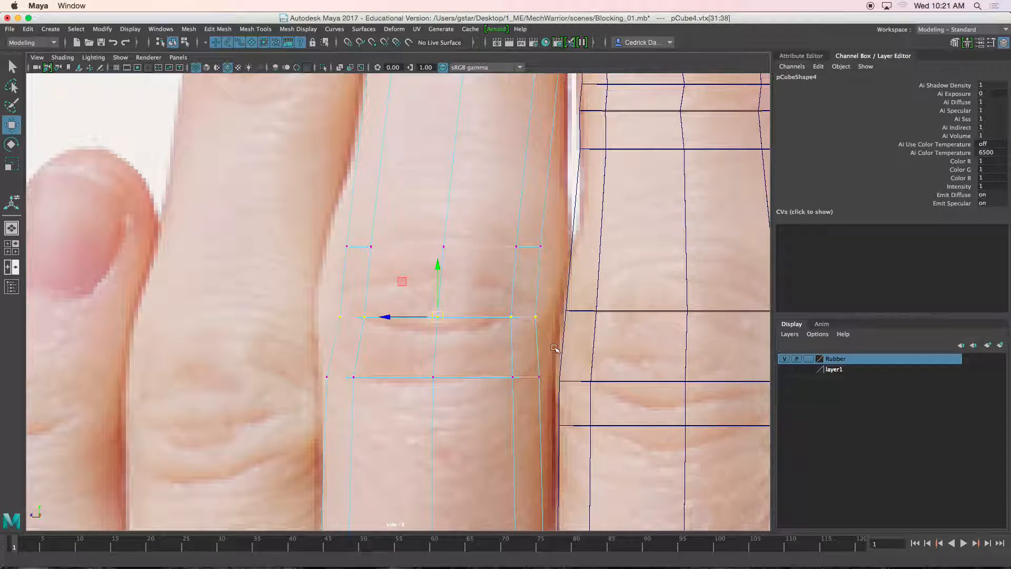
pyautogui.press('r')
pyautogui.moveTo(389, 317); pyautogui.dragTo(380, 318)
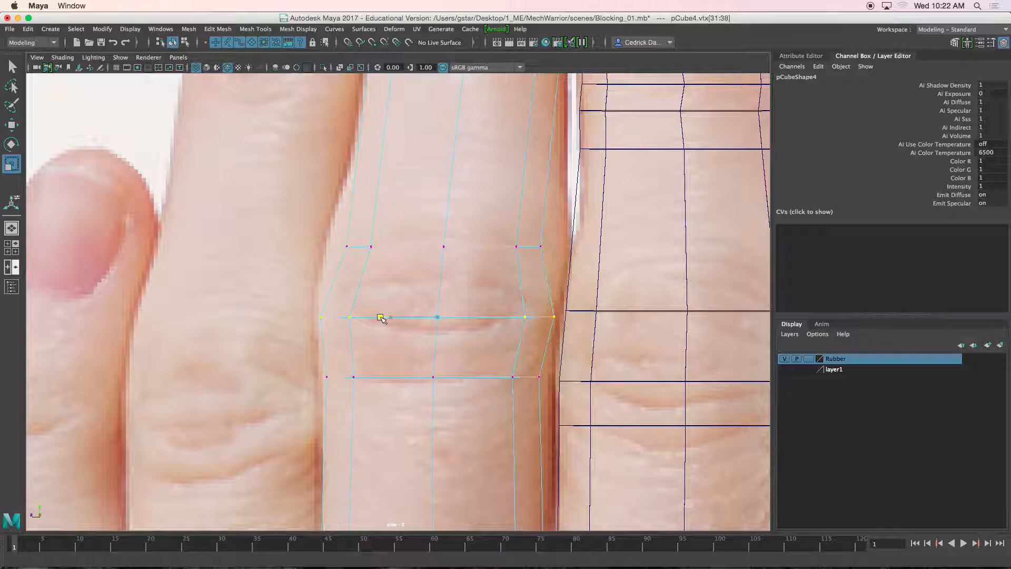
pyautogui.press('w')
pyautogui.moveTo(542, 277); pyautogui.dragTo(555, 281)
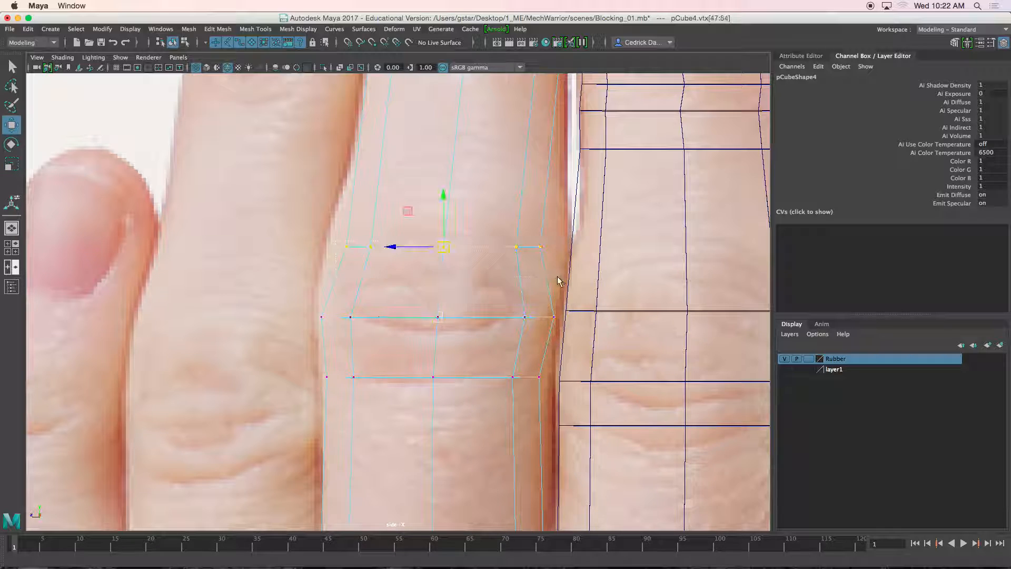
pyautogui.moveTo(443, 245); pyautogui.dragTo(406, 175)
pyautogui.press('r')
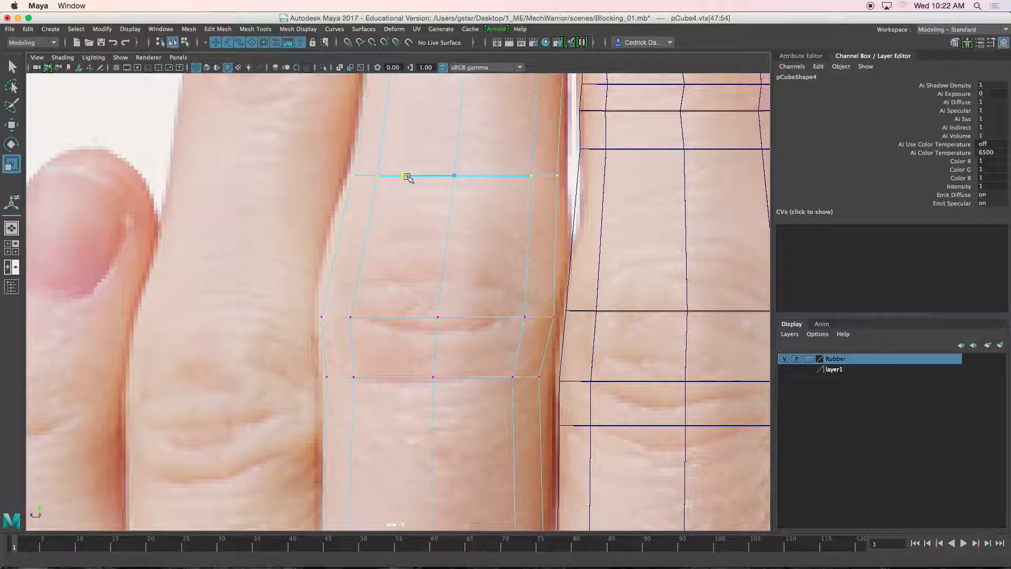
# Raise the central row of the middle finger's knuckle and adjust the lower row's width to the photographed outline.
pyautogui.moveTo(467, 323); pyautogui.dragTo(560, 330)
pyautogui.press('w')
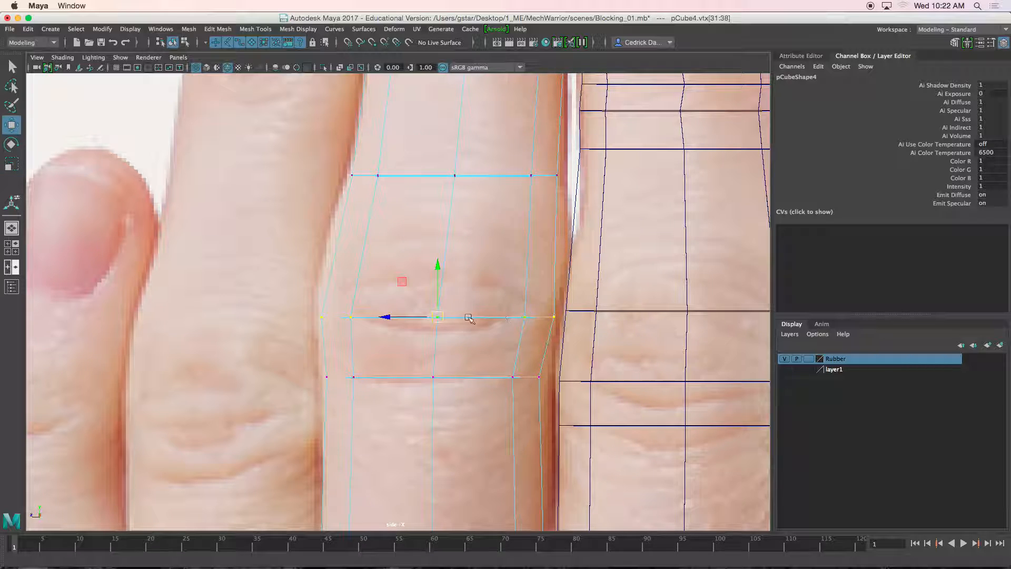
pyautogui.moveTo(437, 316); pyautogui.dragTo(397, 286)
pyautogui.press('r')
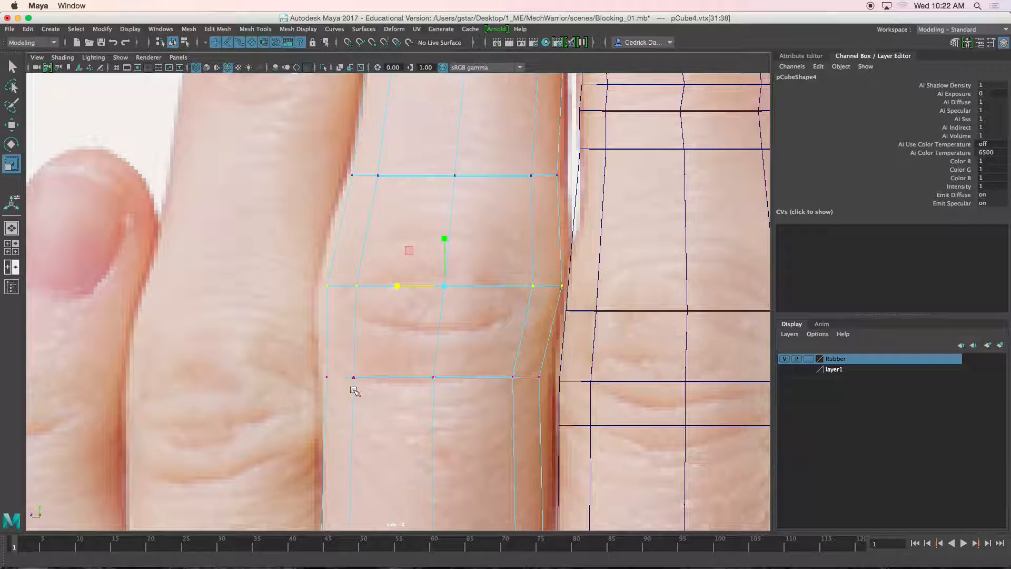
pyautogui.moveTo(531, 415); pyautogui.dragTo(533, 415)
pyautogui.moveTo(388, 379); pyautogui.dragTo(392, 379)
pyautogui.press('w')
# Switch to the index finger's vertices and move its upper middle-knuckle row up, scaling it to the photographed width.
pyautogui.keyDown('alt'); pyautogui.moveTo(458, 446); pyautogui.dragTo(327, 375, button='middle'); pyautogui.keyUp('alt')
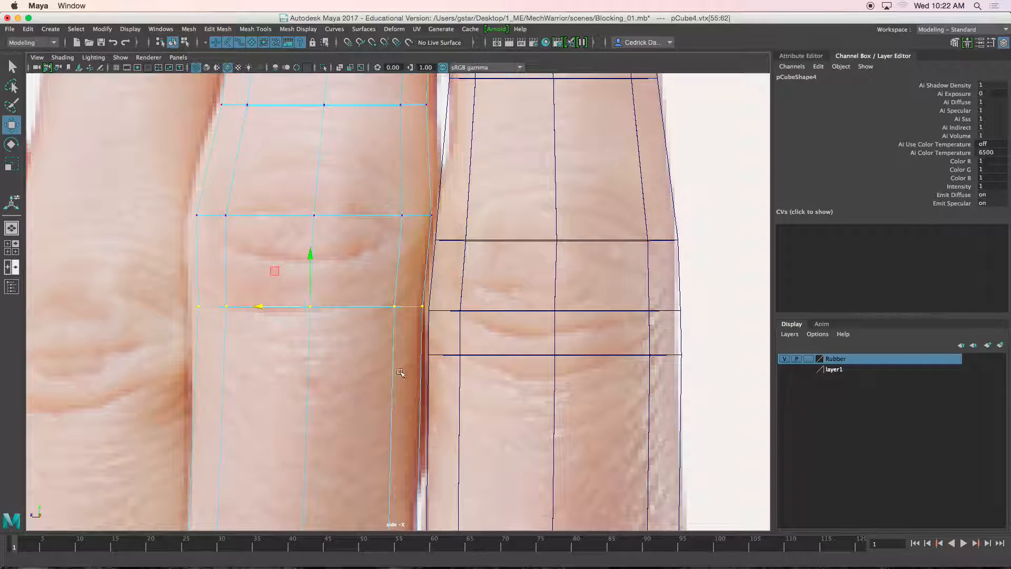
pyautogui.moveTo(514, 231); pyautogui.dragTo(534, 245)
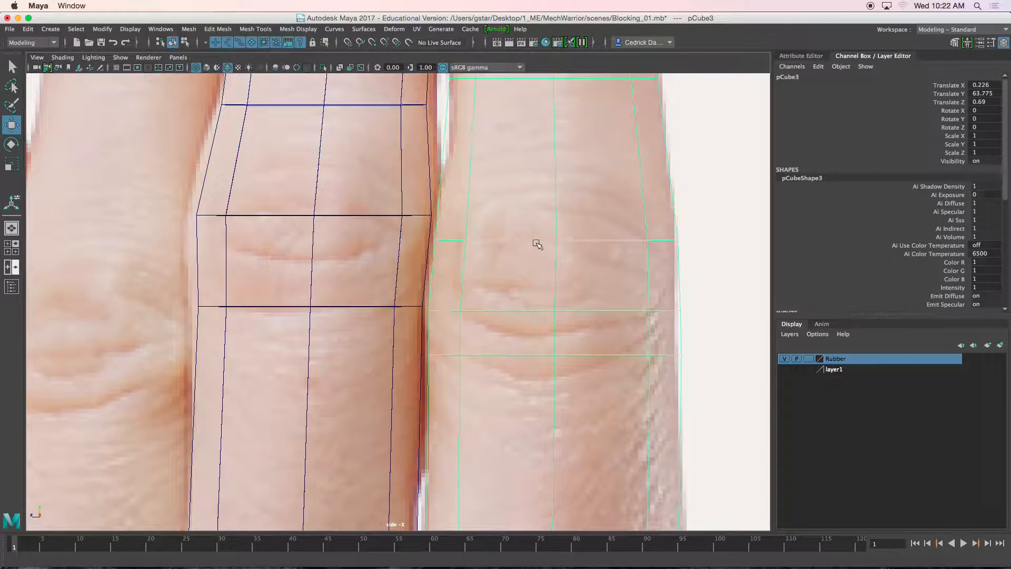
pyautogui.moveTo(549, 241); pyautogui.dragTo(498, 224, button='right')
pyautogui.keyDown('alt'); pyautogui.moveTo(498, 222); pyautogui.dragTo(489, 269, button='middle'); pyautogui.keyUp('alt')
pyautogui.moveTo(607, 282); pyautogui.dragTo(702, 310)
pyautogui.moveTo(550, 287); pyautogui.dragTo(515, 213)
pyautogui.press('r')
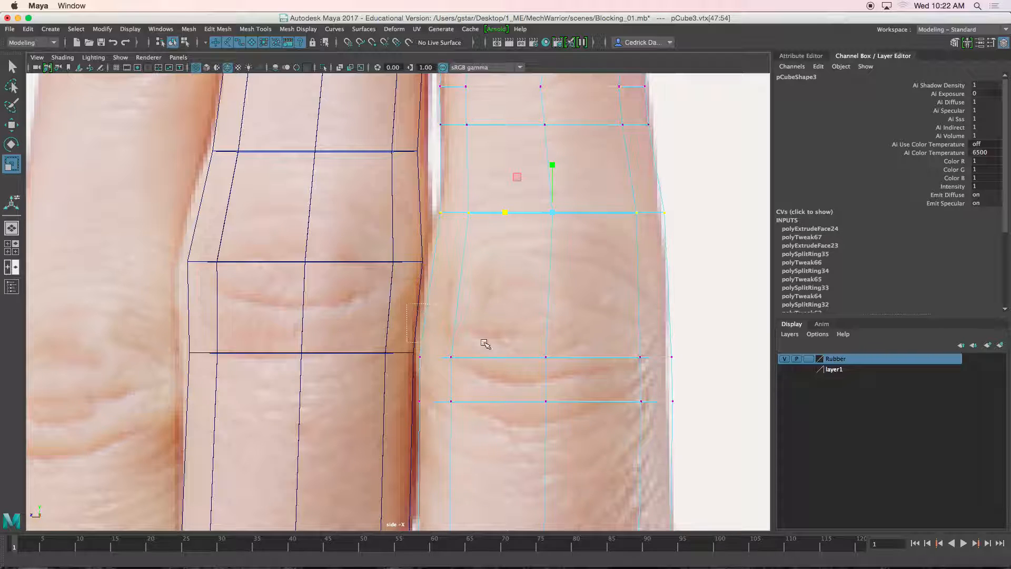
# Select the complete central row of the index finger's middle knuckle, raise it and narrow it to the photographed outline.
pyautogui.moveTo(663, 379); pyautogui.dragTo(663, 379)
pyautogui.press('w')
pyautogui.moveTo(547, 356); pyautogui.dragTo(531, 327)
pyautogui.press('z')
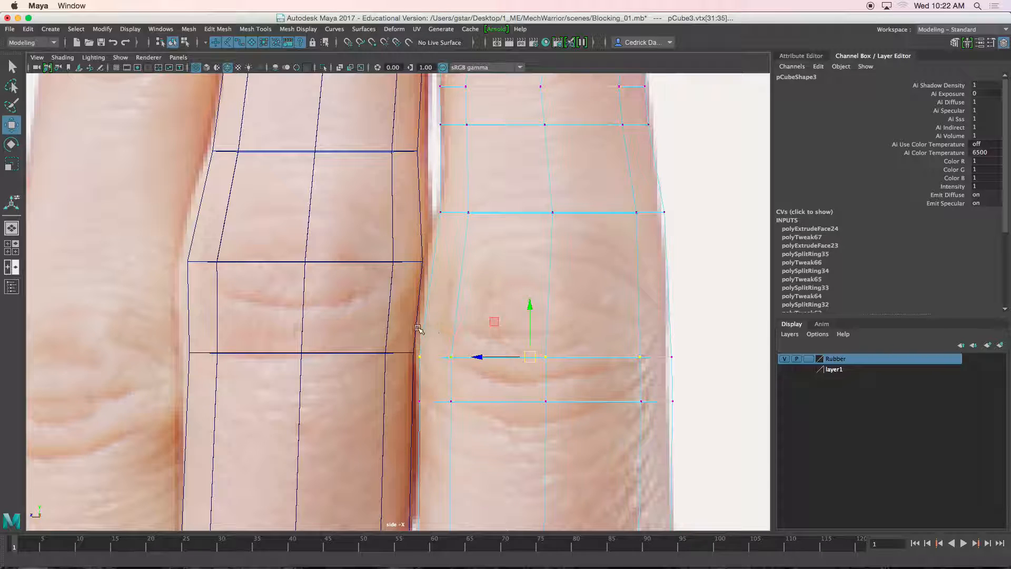
pyautogui.keyDown('shift'); pyautogui.moveTo(713, 366); pyautogui.dragTo(660, 344); pyautogui.keyUp('shift')
pyautogui.moveTo(545, 357); pyautogui.dragTo(498, 327)
pyautogui.press('r')
# Narrow the lower vertex row of the index finger's middle knuckle to match the photographed finger width.
pyautogui.moveTo(395, 388); pyautogui.dragTo(703, 440)
pyautogui.moveTo(508, 404); pyautogui.dragTo(510, 402)
pyautogui.press('w')
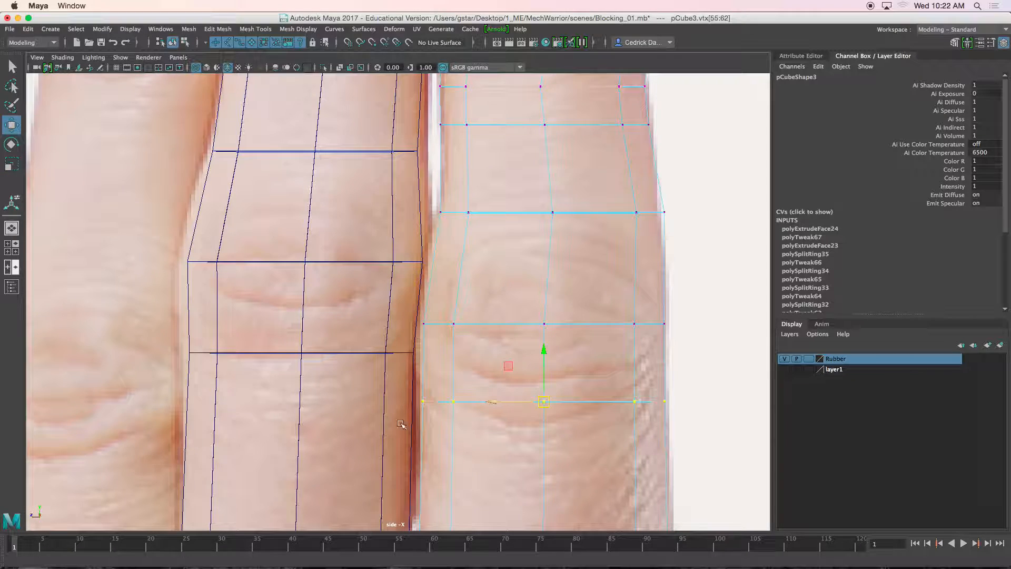
# Move the index finger's three first-joint vertex rows up together onto the photographed crease near the fingertip.
pyautogui.scroll(6, 498, 255)
pyautogui.scroll(-8, 523, 237)
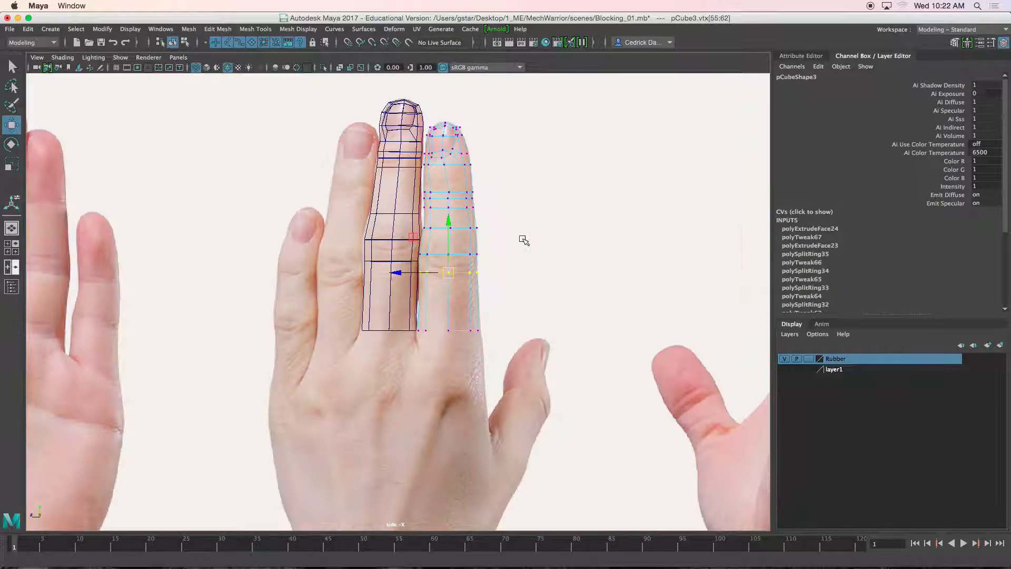
pyautogui.scroll(8, 505, 307)
pyautogui.scroll(3, 507, 270)
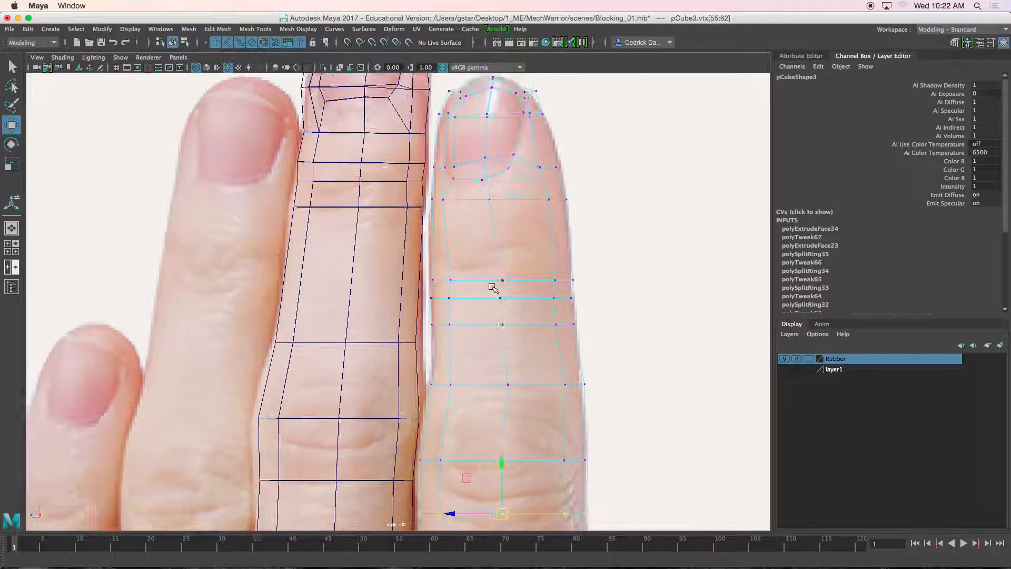
pyautogui.moveTo(594, 347); pyautogui.dragTo(620, 349)
pyautogui.scroll(2, 579, 324)
pyautogui.moveTo(534, 302); pyautogui.dragTo(531, 247)
# Narrow the upper first-joint row of the index finger and shift it sideways to fit the photographed outline.
pyautogui.moveTo(619, 232); pyautogui.dragTo(620, 233)
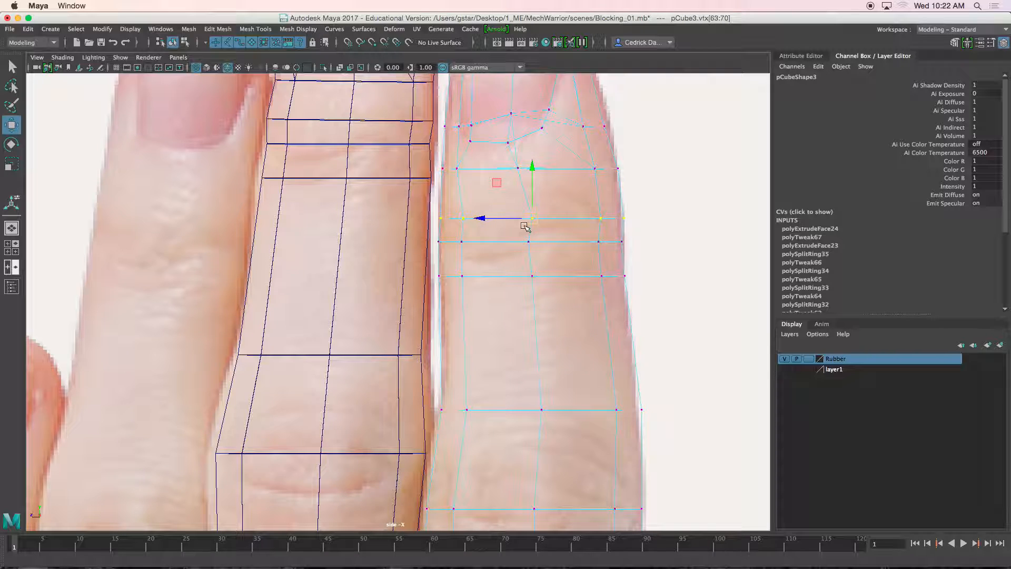
pyautogui.press('r')
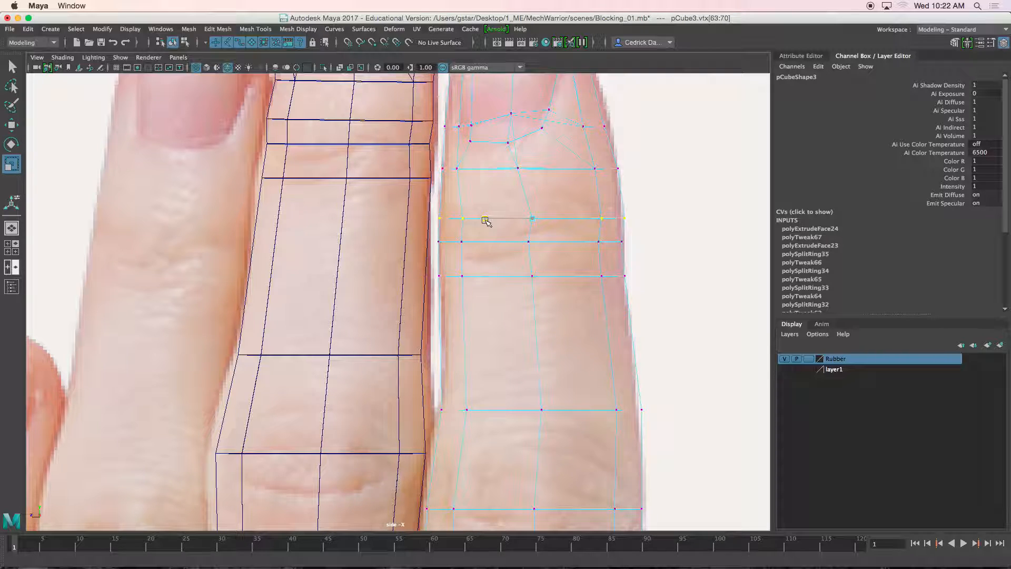
pyautogui.moveTo(487, 220); pyautogui.dragTo(541, 226)
pyautogui.press('w')
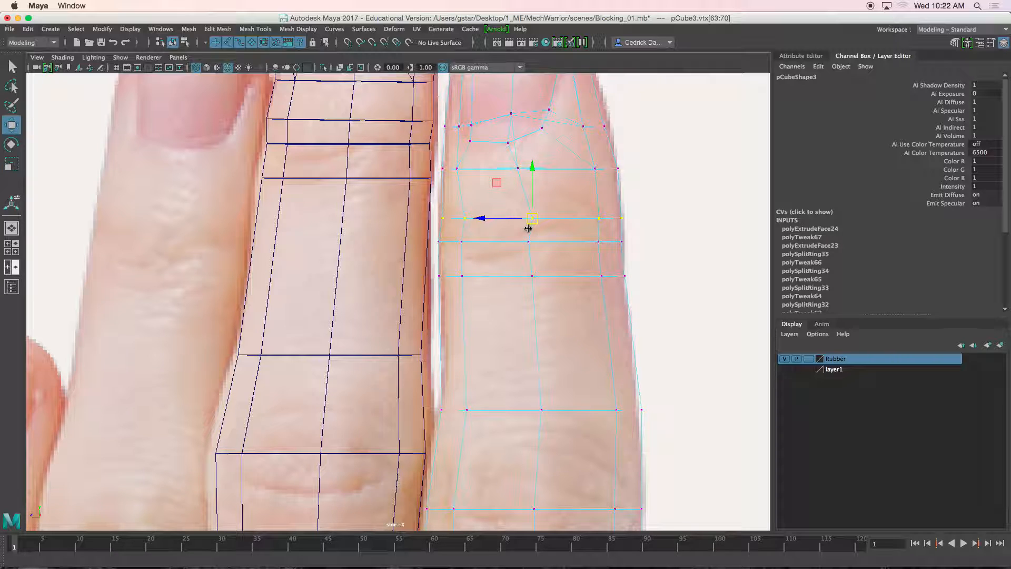
pyautogui.moveTo(541, 221); pyautogui.dragTo(530, 220)
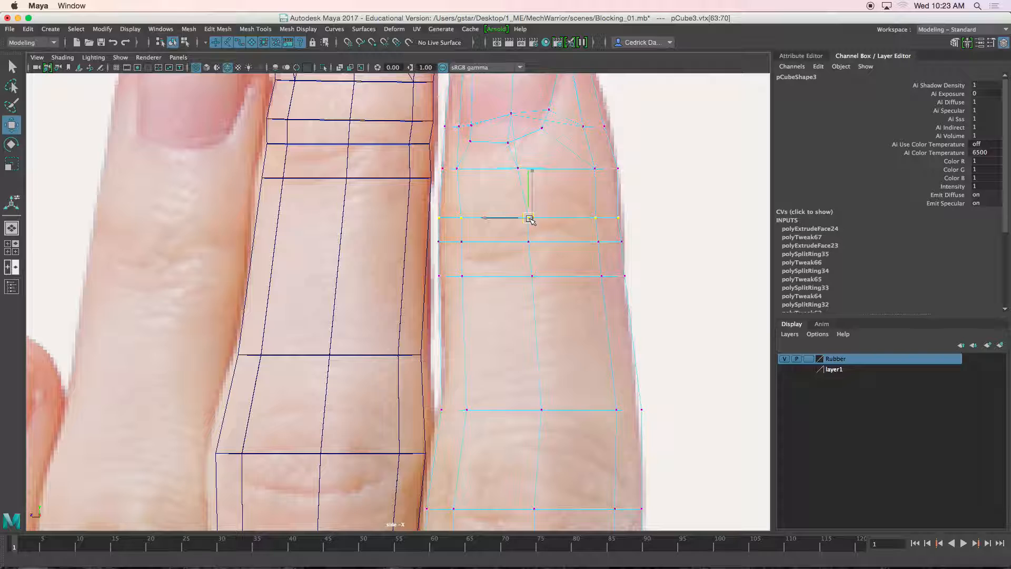
pyautogui.click(528, 217)
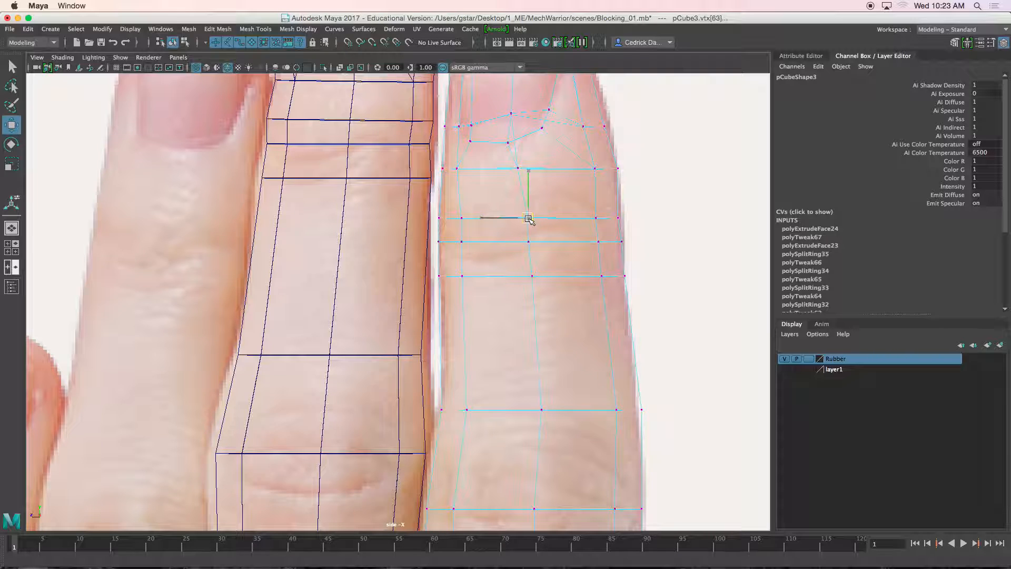
# Duplicate the middle finger mesh and fit the copy over the photographed ring finger.
pyautogui.scroll(-5, 497, 279)
pyautogui.scroll(2, 494, 279)
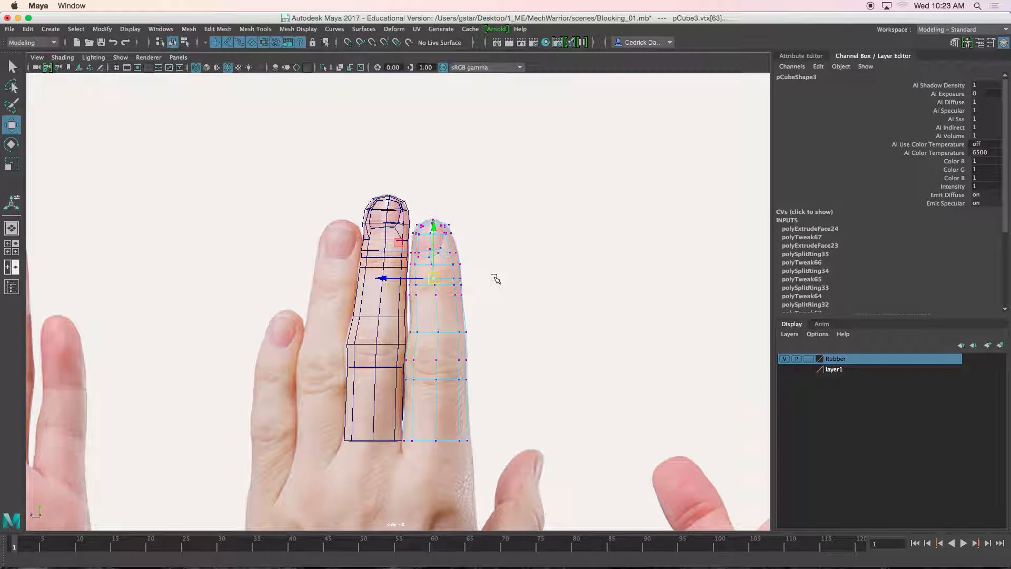
pyautogui.scroll(4, 418, 245)
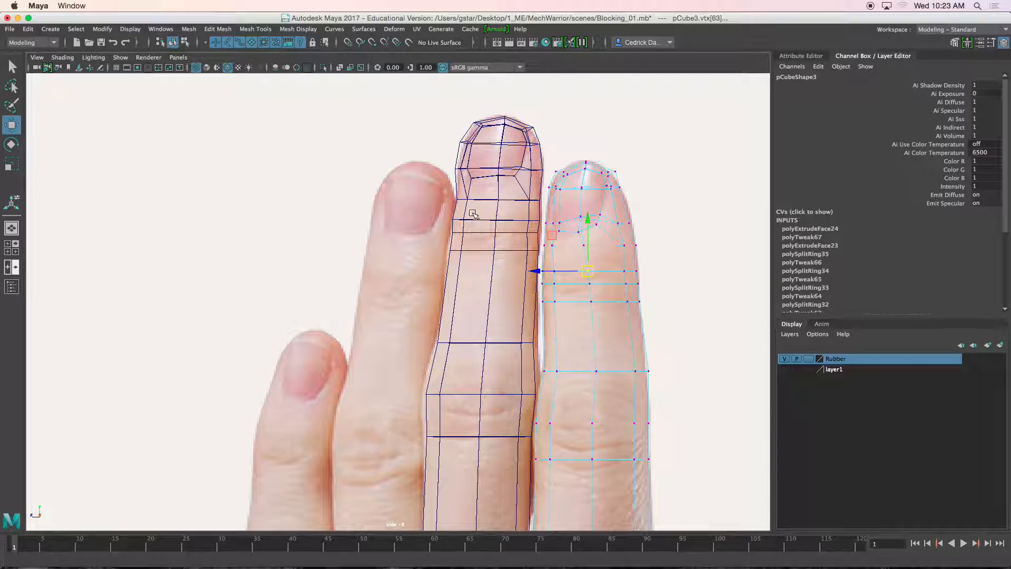
pyautogui.keyDown('alt'); pyautogui.moveTo(471, 238); pyautogui.dragTo(470, 196, button='middle'); pyautogui.keyUp('alt')
pyautogui.click(473, 199)
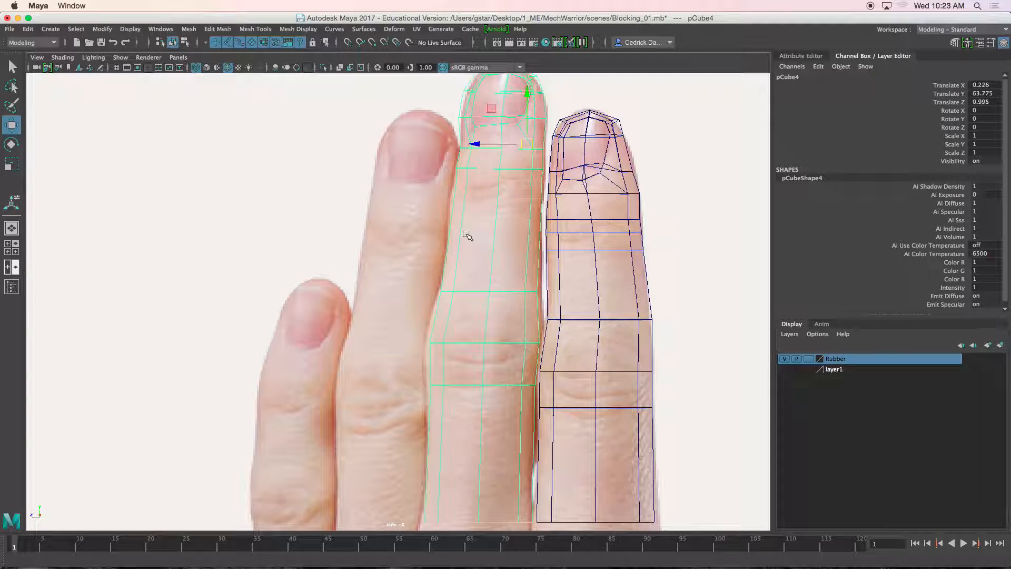
pyautogui.moveTo(521, 151); pyautogui.dragTo(436, 188)
pyautogui.press('r')
pyautogui.press('w')
# Move the ring finger's nail-base vertices down onto the base of the photographed fingernail.
pyautogui.keyDown('alt'); pyautogui.moveTo(434, 188); pyautogui.dragTo(424, 283, button='middle'); pyautogui.keyUp('alt')
pyautogui.keyDown('alt'); pyautogui.moveTo(424, 283); pyautogui.dragTo(363, 242, button='right'); pyautogui.keyUp('alt')
pyautogui.moveTo(328, 251); pyautogui.dragTo(427, 266)
pyautogui.press('5')
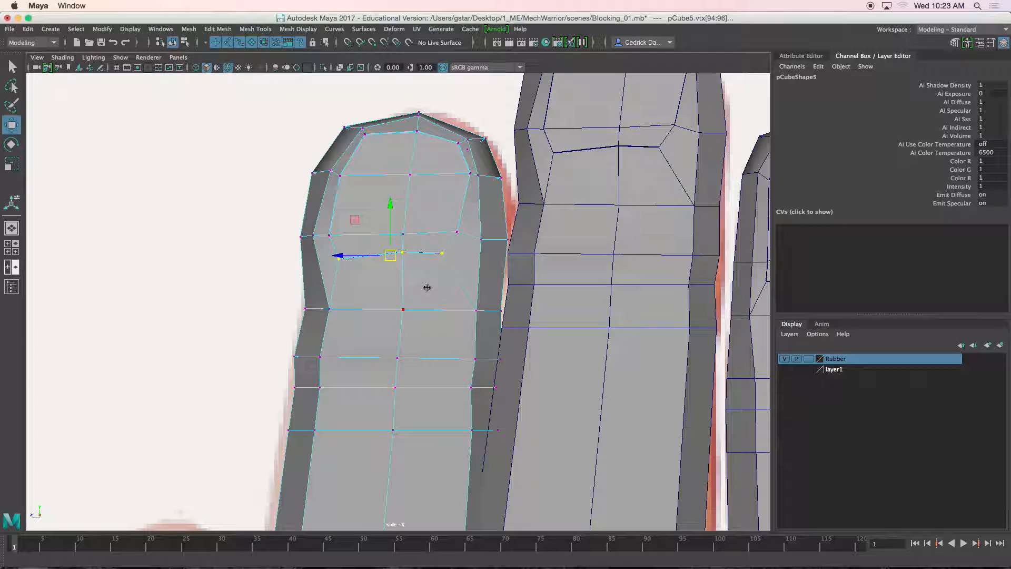
pyautogui.press('4')
pyautogui.moveTo(393, 255); pyautogui.dragTo(397, 287)
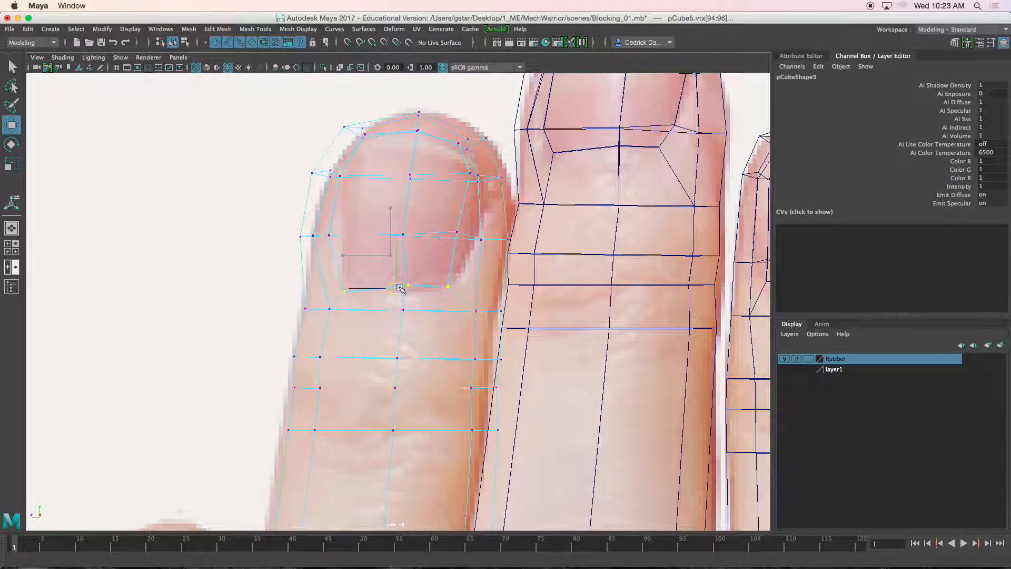
# Adjust the individual nail-base vertices of the ring finger to follow the curve of the photographed cuticle.
pyautogui.moveTo(335, 289); pyautogui.dragTo(413, 293)
pyautogui.moveTo(408, 290); pyautogui.dragTo(404, 289)
pyautogui.click(446, 286)
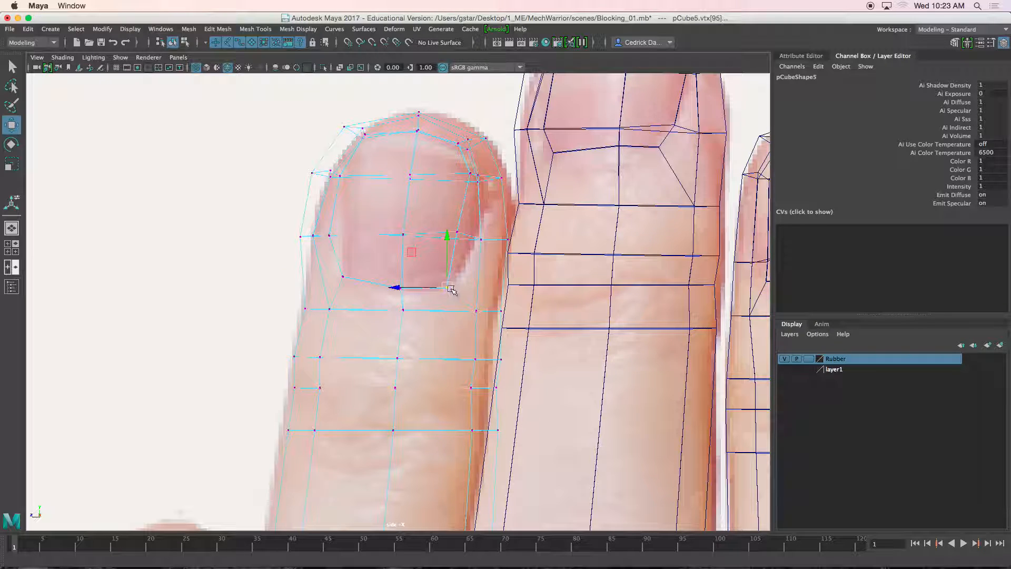
pyautogui.press('5')
pyautogui.press('4')
# Move the ring finger's mid-nail and upper-nail vertices on the middle-finger side outward to the photographed nail edge and finger outline.
pyautogui.click(456, 233)
pyautogui.moveTo(456, 234); pyautogui.dragTo(490, 238)
pyautogui.click(480, 240)
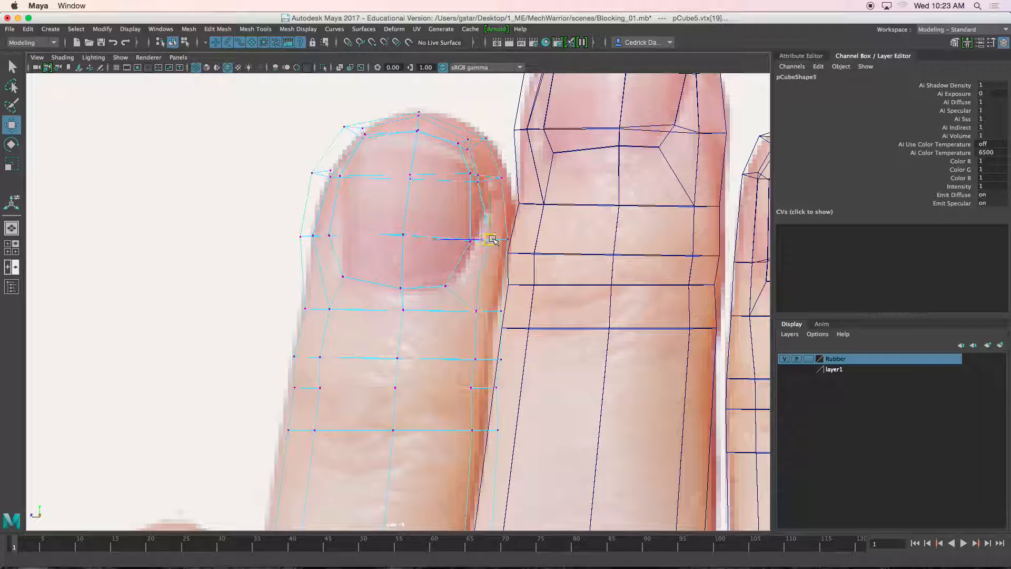
pyautogui.click(489, 182)
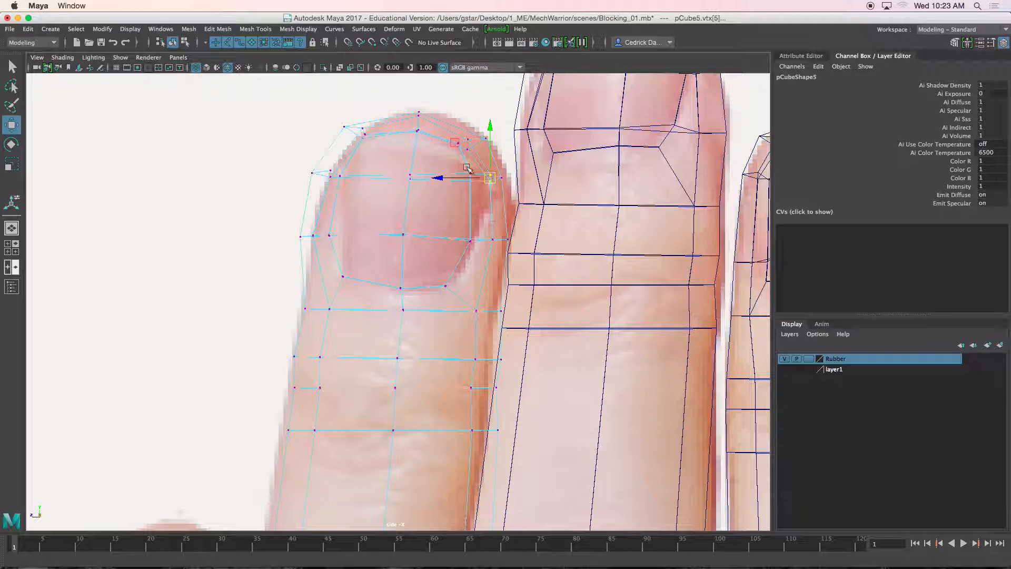
pyautogui.click(472, 174)
pyautogui.press('5')
pyautogui.press('4')
pyautogui.moveTo(471, 174); pyautogui.dragTo(482, 179)
pyautogui.press('5')
pyautogui.press('4')
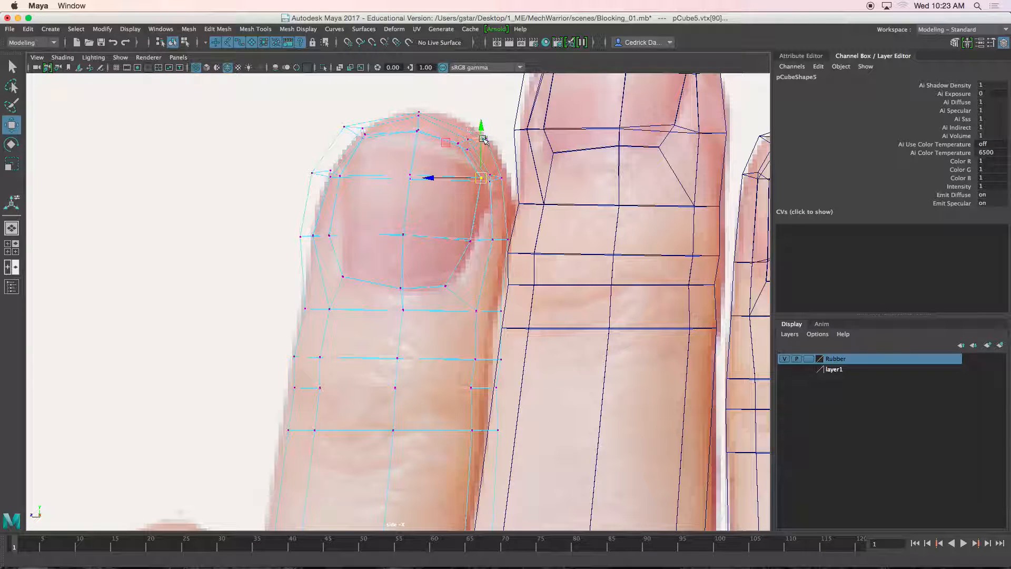
# Fit the ring fingertip's top corner vertices on the middle-finger side to the photographed tip and nail corner.
pyautogui.moveTo(494, 150); pyautogui.dragTo(475, 135)
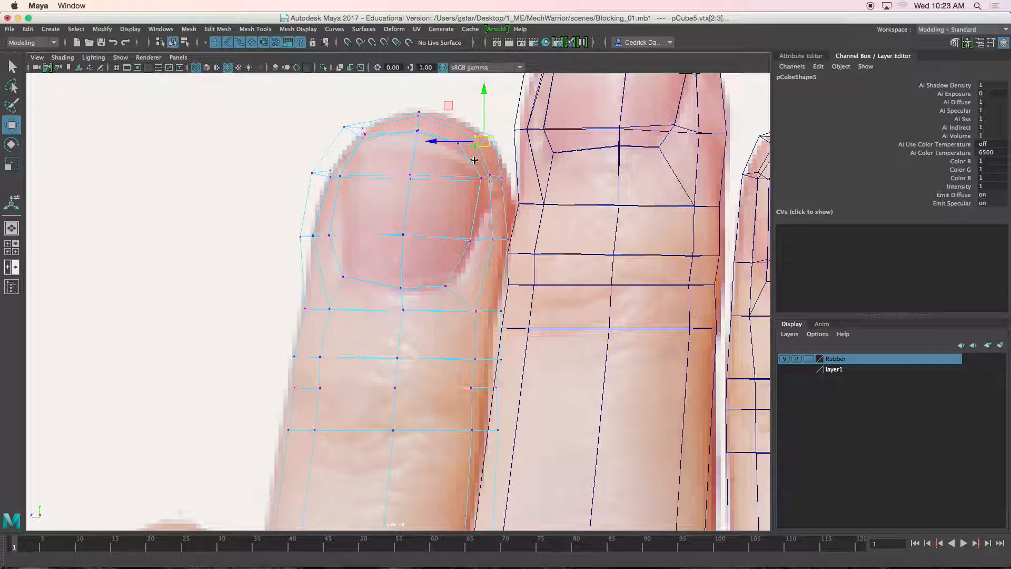
pyautogui.press('5')
pyautogui.click(464, 146)
pyautogui.press('4')
pyautogui.moveTo(465, 146); pyautogui.dragTo(469, 153)
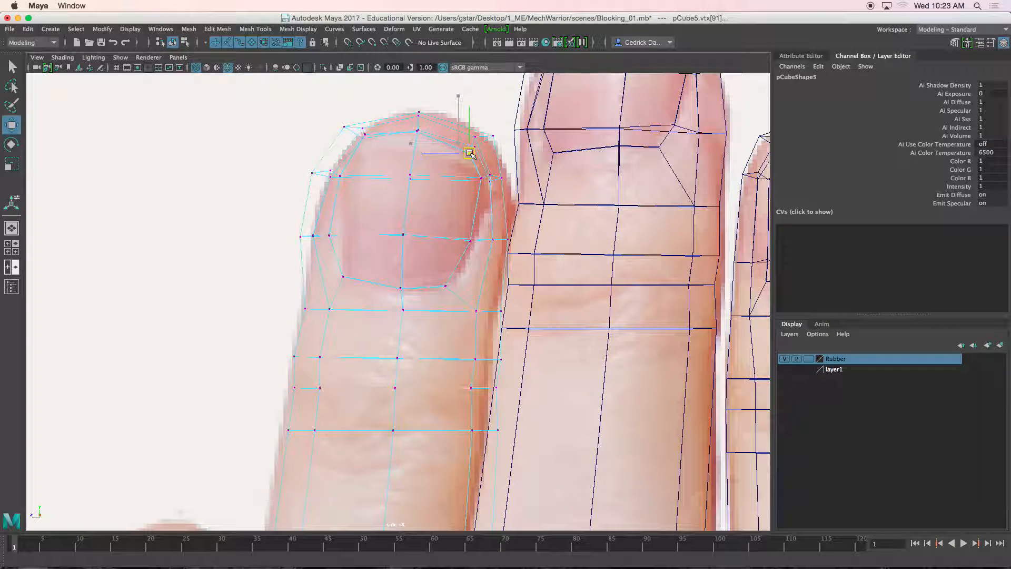
# Shift the ring fingertip's top centre vertices toward the middle finger and lower the nail's top centre vertex to the photographed nail edge.
pyautogui.click(417, 131)
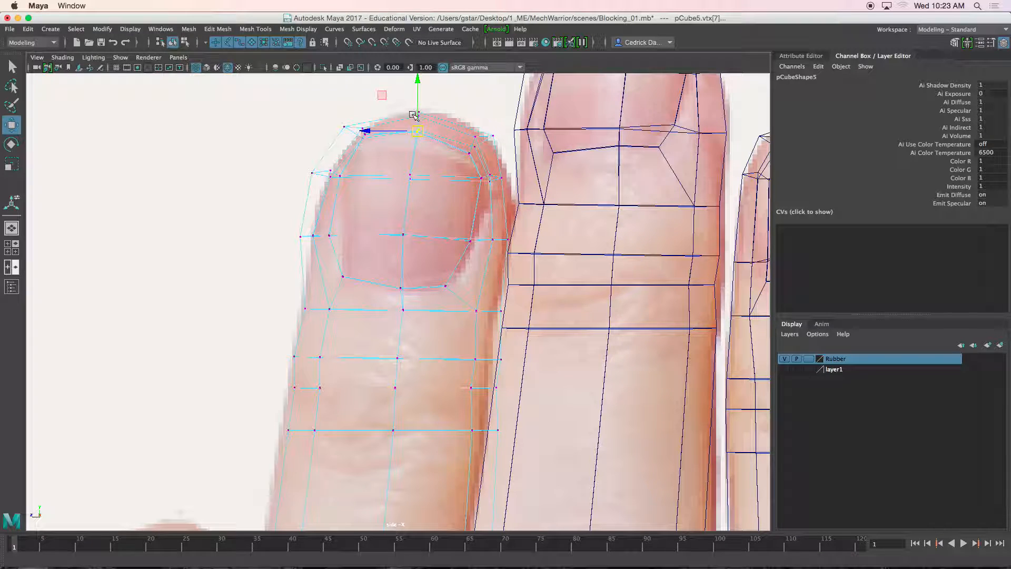
pyautogui.moveTo(433, 107)
pyautogui.mouseDown()
pyautogui.moveTo(415, 140)
pyautogui.moveTo(424, 123)
pyautogui.mouseUp()
pyautogui.click(423, 136)
pyautogui.press('5')
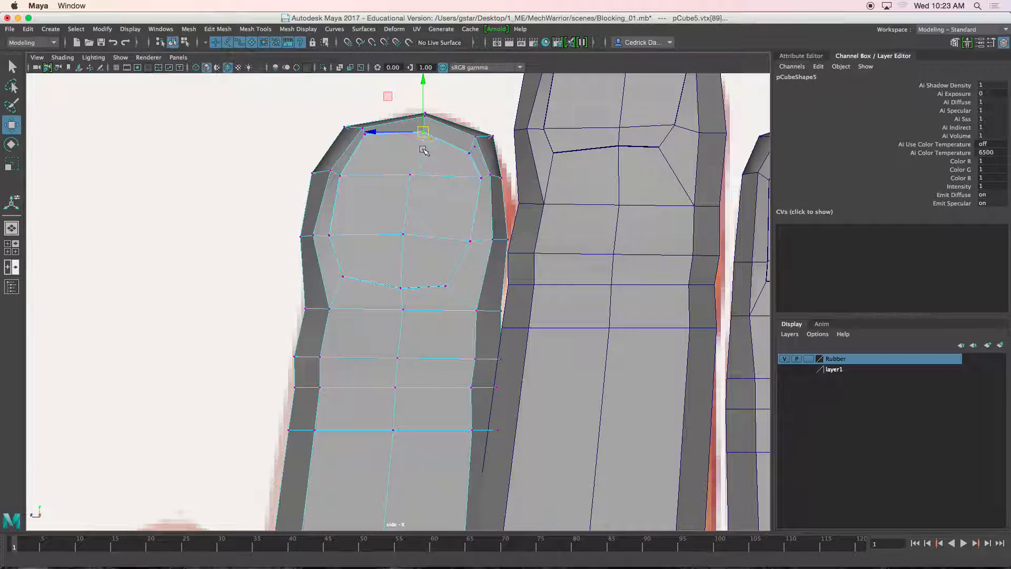
pyautogui.press('4')
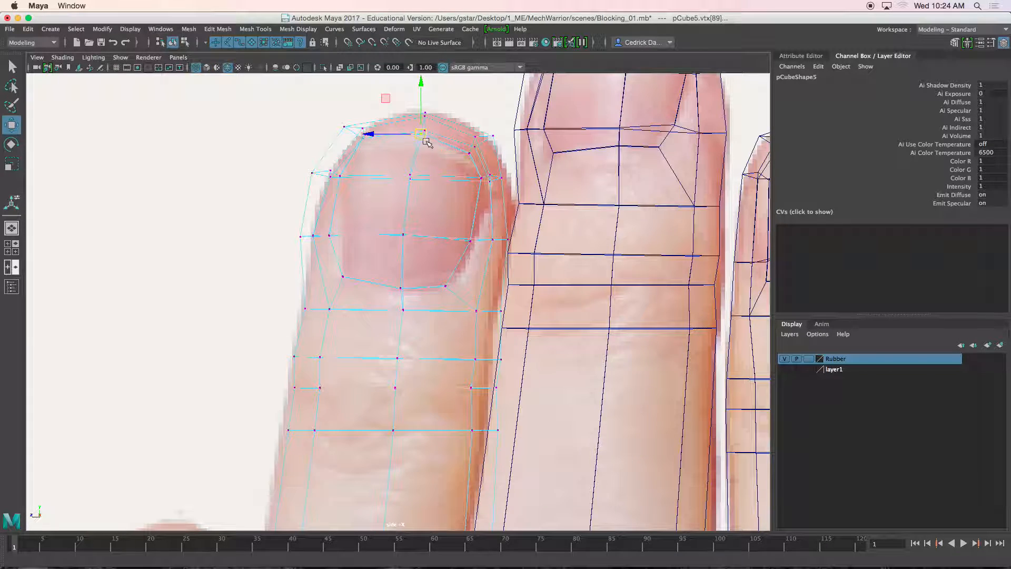
pyautogui.press('5')
pyautogui.press('4')
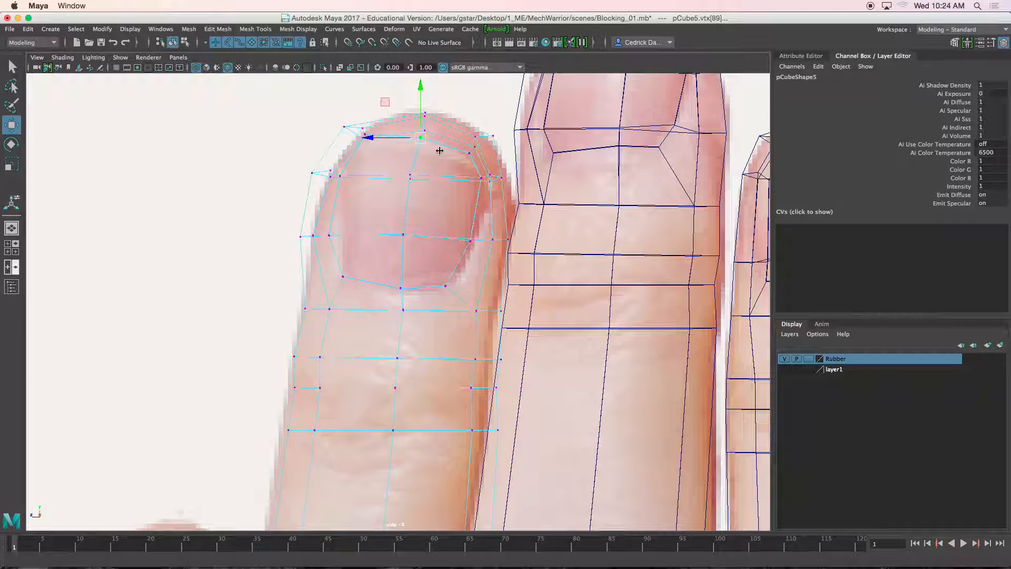
# Pull the ring fingertip's top corner vertices on the little-finger side inward to match the photographed tip and nail corner.
pyautogui.moveTo(370, 146); pyautogui.dragTo(354, 122)
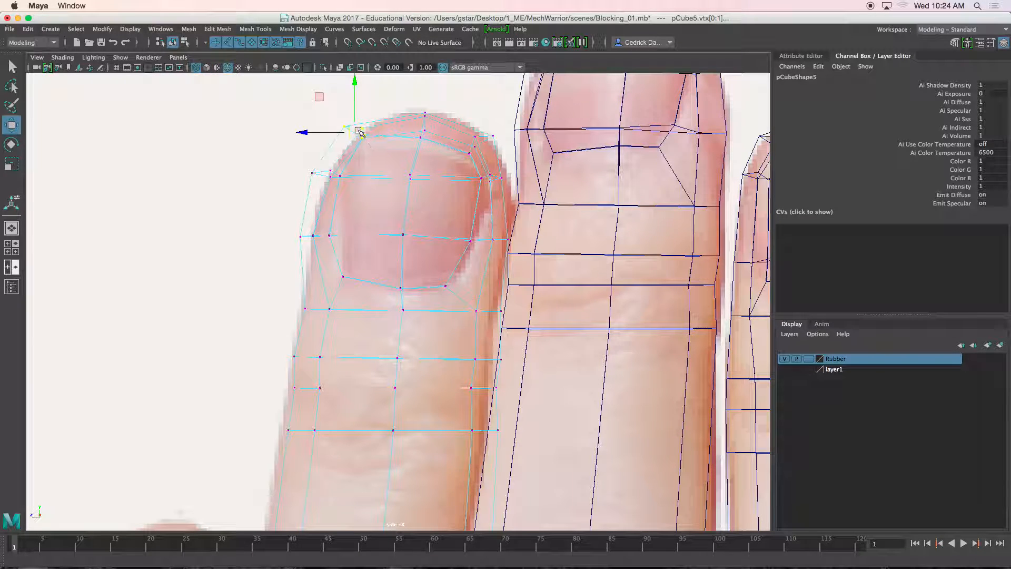
pyautogui.press('5')
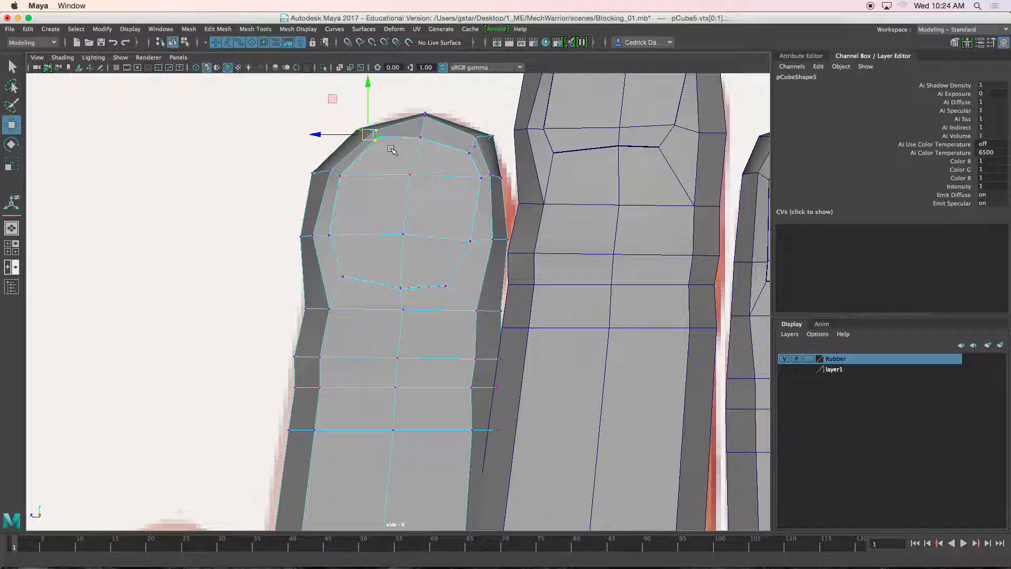
pyautogui.moveTo(375, 131); pyautogui.dragTo(392, 154)
pyautogui.press('4')
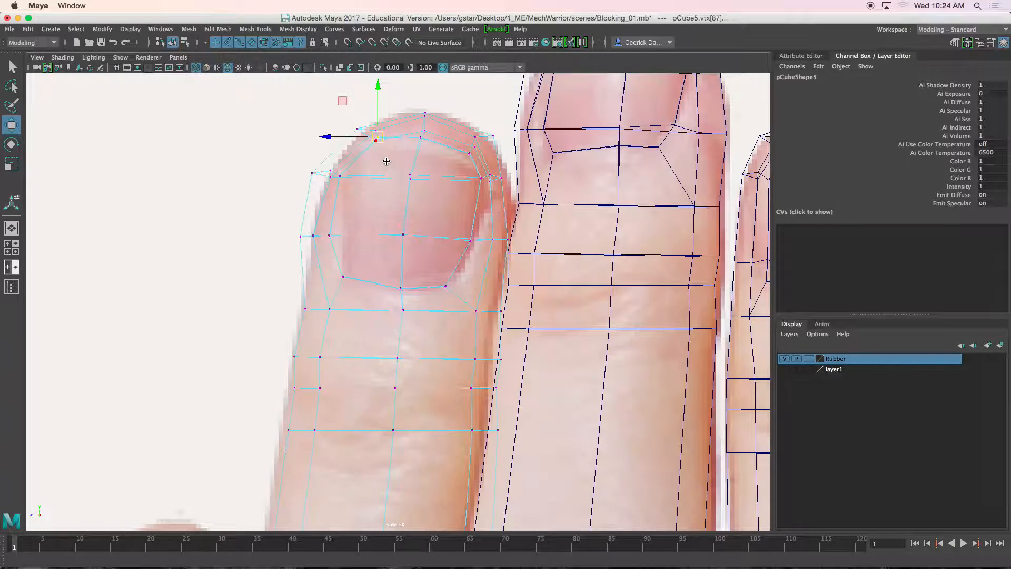
pyautogui.moveTo(374, 137); pyautogui.dragTo(374, 138)
pyautogui.press('5')
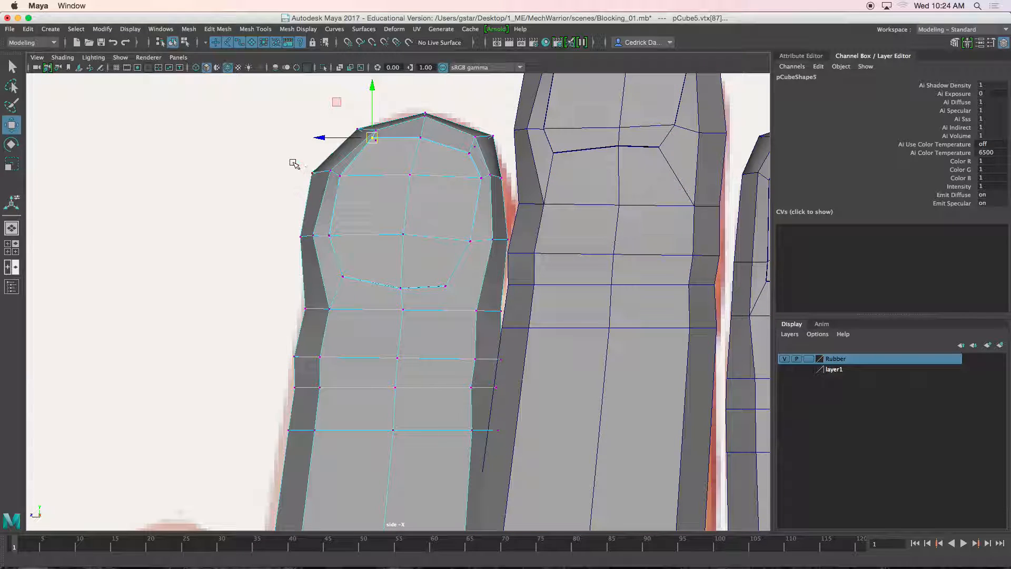
# Move the ring finger's upper-nail vertices on the little-finger side inward to the photographed finger outline and nail edge.
pyautogui.moveTo(324, 184)
pyautogui.mouseDown()
pyautogui.moveTo(345, 189)
pyautogui.moveTo(331, 172)
pyautogui.moveTo(340, 175)
pyautogui.mouseUp()
pyautogui.press('4')
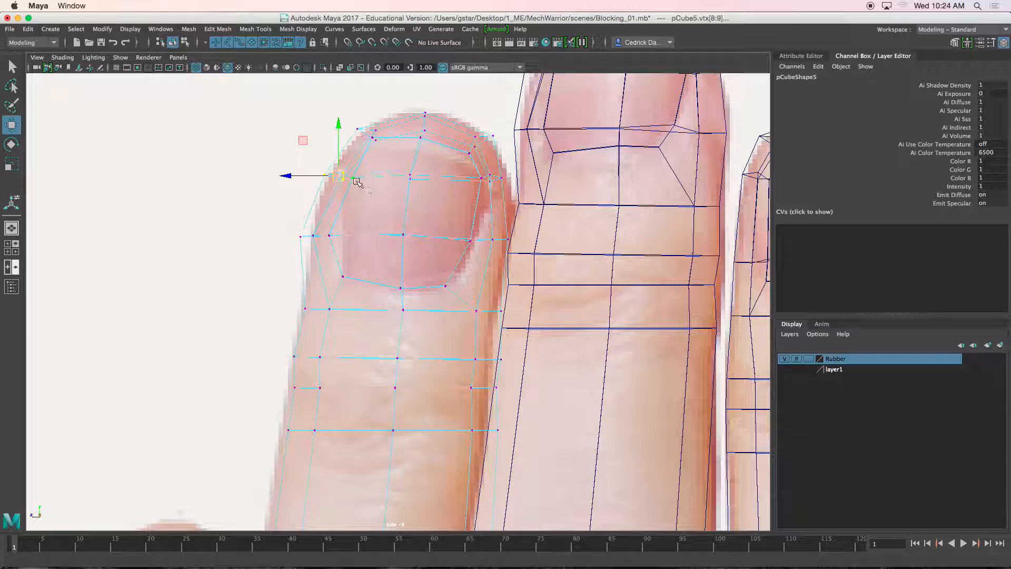
pyautogui.click(351, 177)
pyautogui.moveTo(344, 183)
pyautogui.mouseDown()
pyautogui.moveTo(337, 175)
pyautogui.moveTo(354, 177)
pyautogui.mouseUp()
pyautogui.click(351, 177)
pyautogui.press('5')
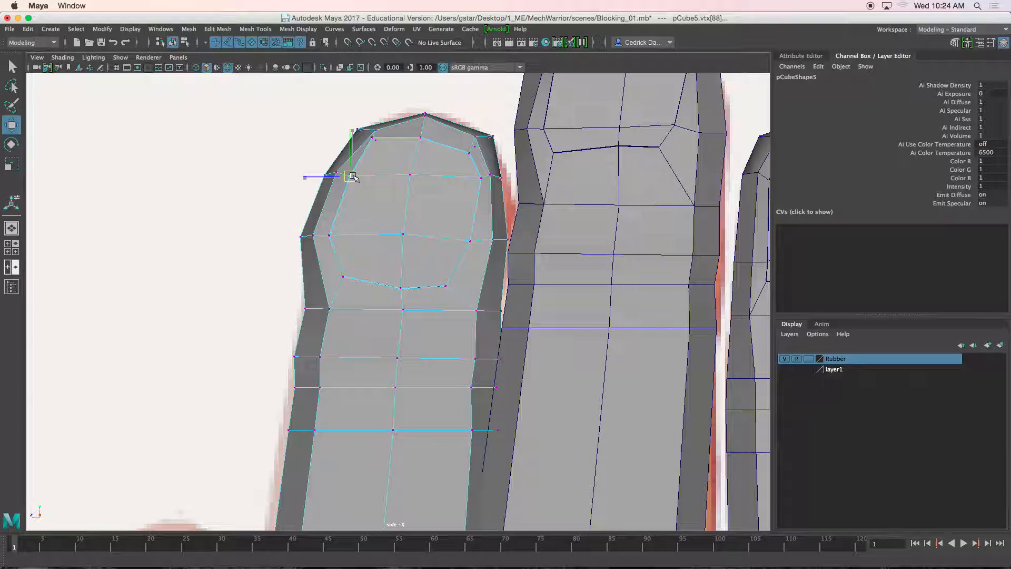
pyautogui.press('4')
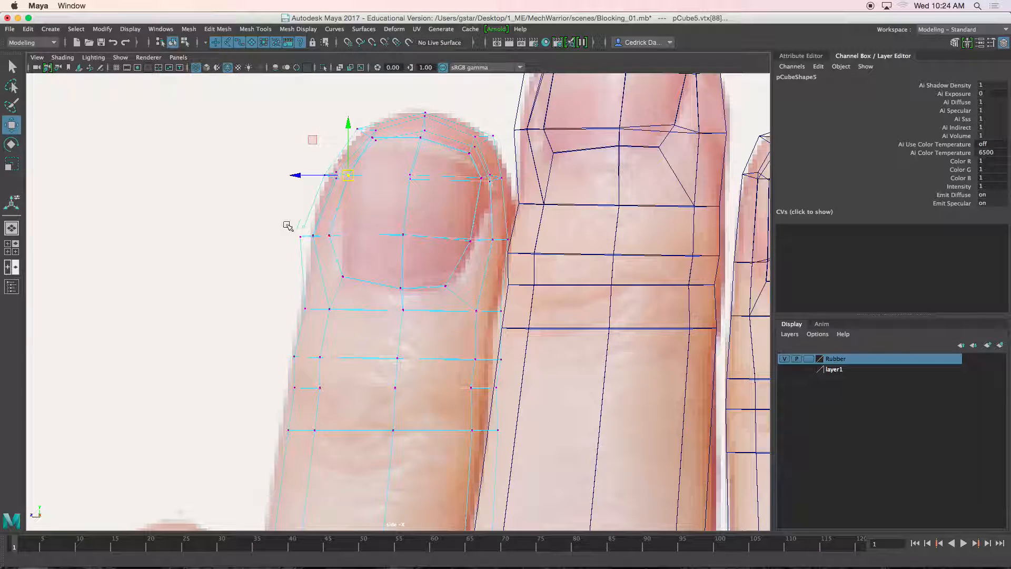
# Fit the ring finger's mid-nail vertices and nail-base corner on the little-finger side to the photographed outline and nail.
pyautogui.moveTo(345, 244); pyautogui.dragTo(298, 228)
pyautogui.click(339, 234)
pyautogui.click(343, 276)
pyautogui.press('5')
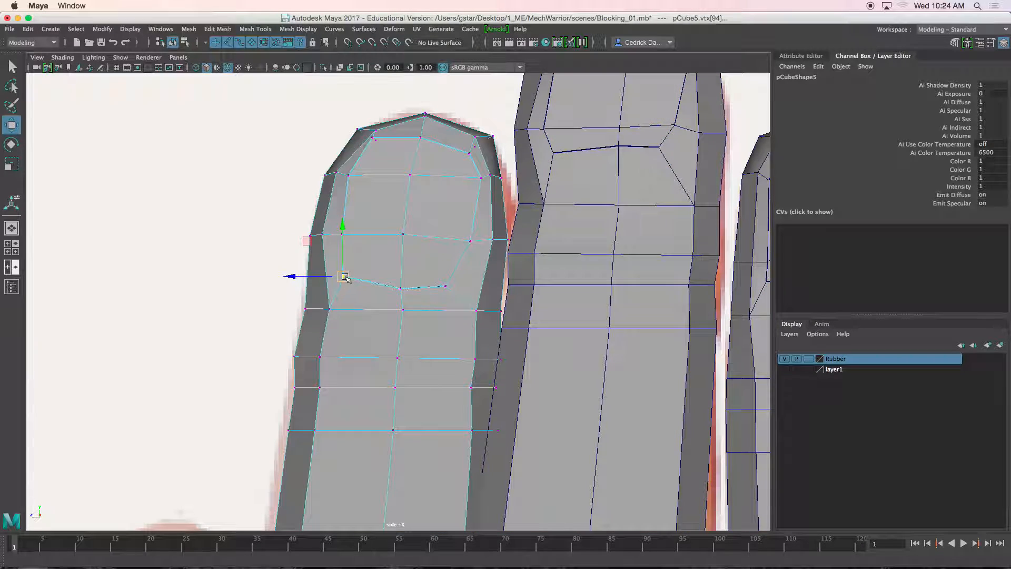
pyautogui.press('4')
pyautogui.moveTo(345, 278); pyautogui.dragTo(347, 285)
# Shift the ring finger's three first-joint vertex rows slightly down and toward the little finger, matching the photographed joint.
pyautogui.moveTo(269, 332); pyautogui.dragTo(519, 366)
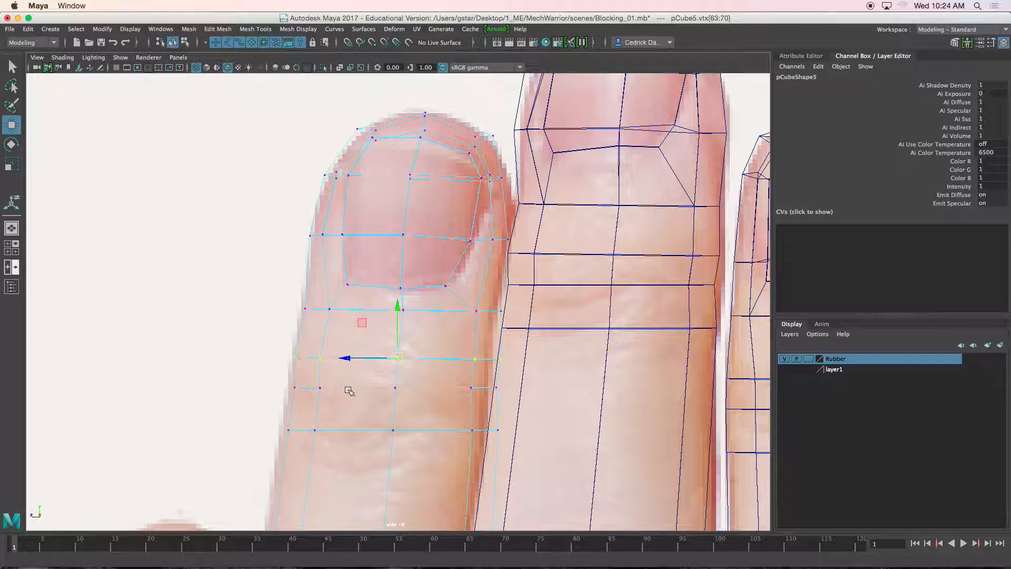
pyautogui.moveTo(517, 441); pyautogui.dragTo(538, 455)
pyautogui.moveTo(390, 395); pyautogui.dragTo(344, 400)
pyautogui.press('r')
pyautogui.press('5')
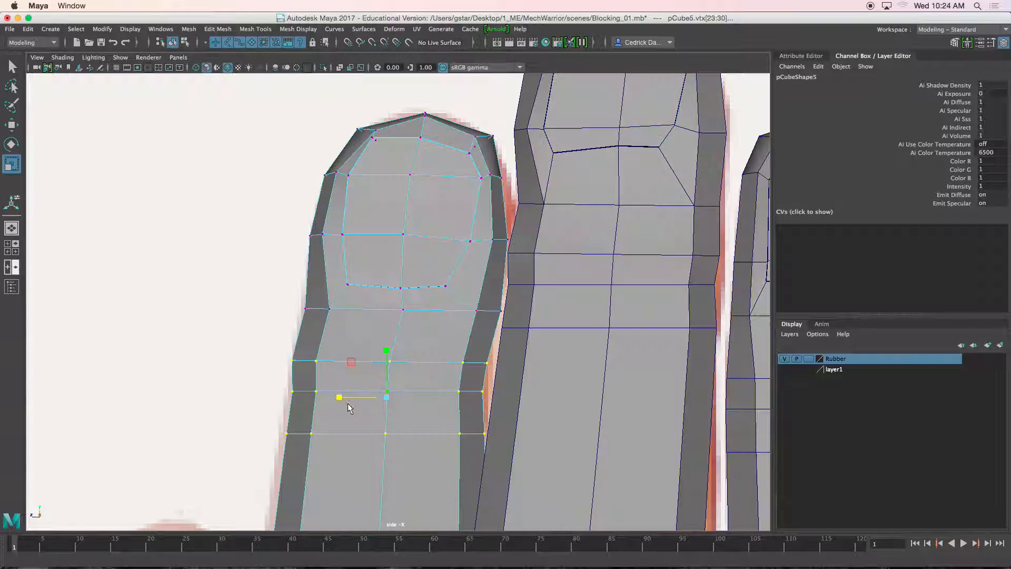
# Widen the upper and middle first-joint rows of the ring finger slightly to meet the photographed outline.
pyautogui.moveTo(280, 350); pyautogui.dragTo(501, 378)
pyautogui.press('4')
pyautogui.moveTo(345, 363); pyautogui.dragTo(348, 363)
pyautogui.press('w')
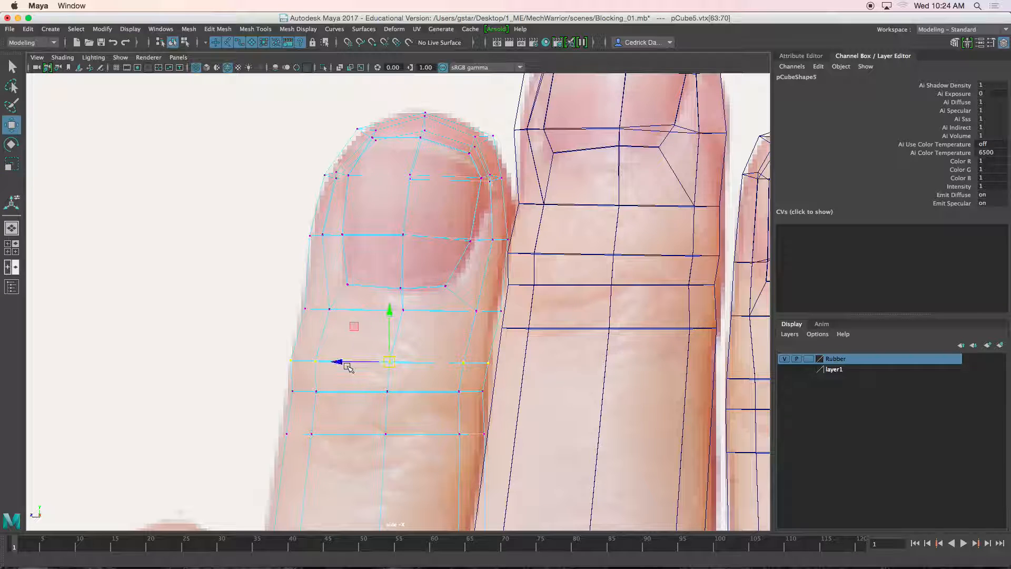
pyautogui.keyDown('alt'); pyautogui.moveTo(354, 403); pyautogui.dragTo(283, 318, button='middle'); pyautogui.keyUp('alt')
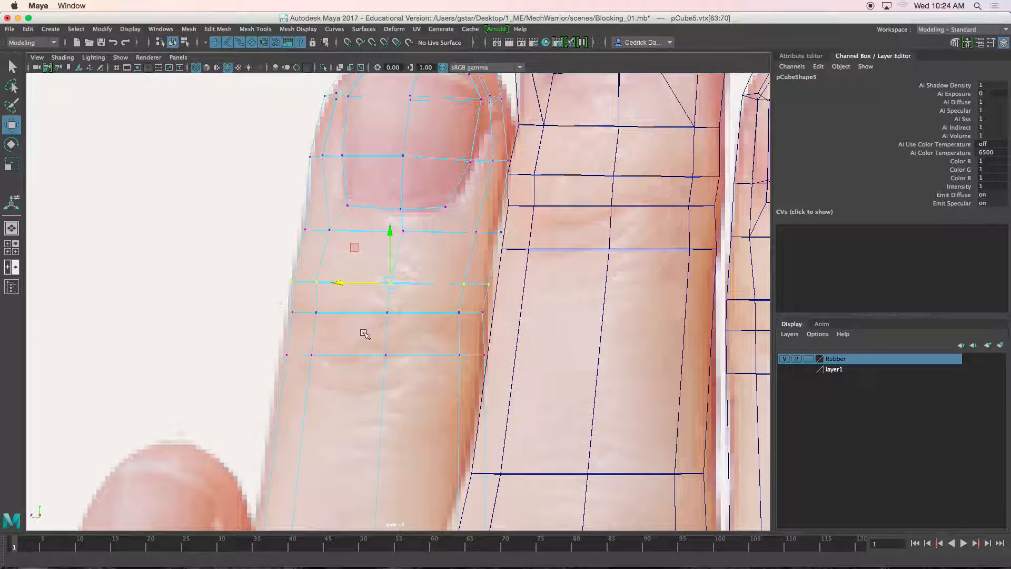
pyautogui.moveTo(479, 330); pyautogui.dragTo(496, 331)
pyautogui.press('r')
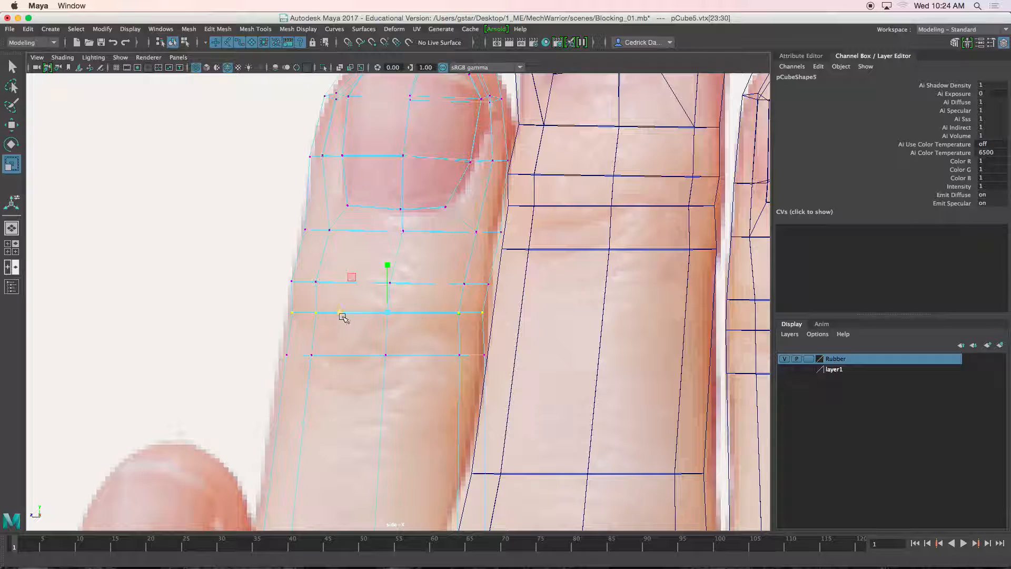
pyautogui.moveTo(340, 315); pyautogui.dragTo(316, 382)
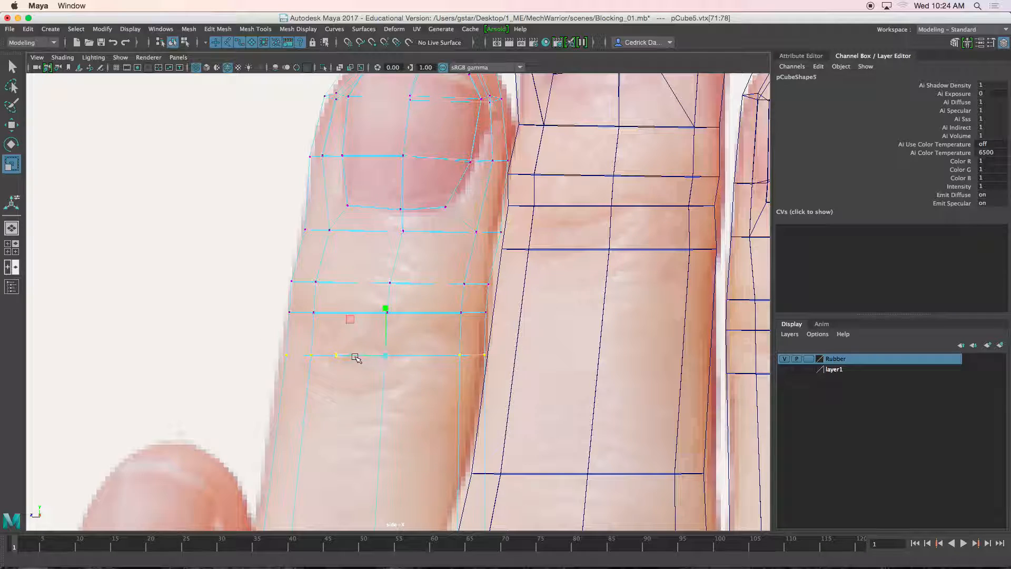
# Narrow the three middle-knuckle vertex rows of the ring finger together and align them with the photographed finger.
pyautogui.keyDown('alt'); pyautogui.moveTo(399, 397); pyautogui.dragTo(412, 342, button='middle'); pyautogui.keyUp('alt')
pyautogui.moveTo(273, 325); pyautogui.dragTo(527, 372)
pyautogui.scroll(-2, 516, 342)
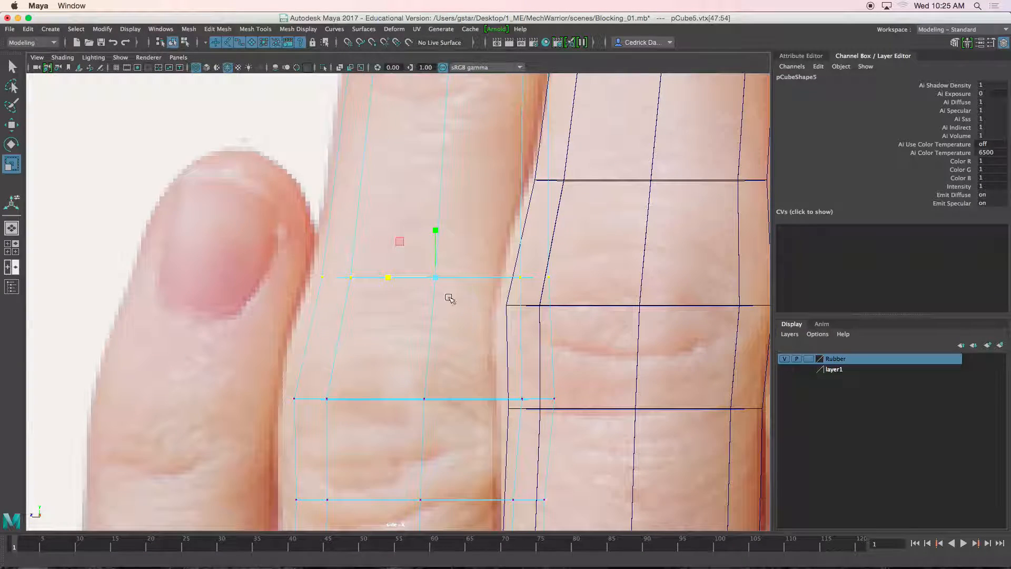
pyautogui.scroll(-5, 392, 313)
pyautogui.scroll(5, 375, 313)
pyautogui.moveTo(325, 287); pyautogui.dragTo(487, 422)
pyautogui.scroll(2, 431, 366)
pyautogui.moveTo(370, 353); pyautogui.dragTo(396, 359)
pyautogui.scroll(1, 393, 352)
pyautogui.press('w')
pyautogui.scroll(1, 367, 302)
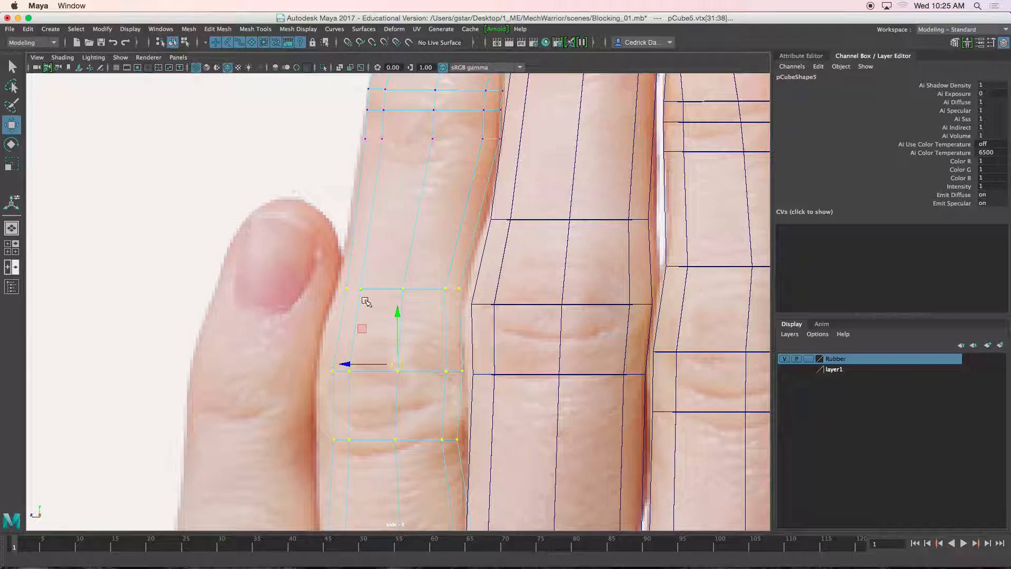
# Widen and shift the ring finger's upper middle-knuckle row, and nudge the lower first-joint row's vertices nearest the middle finger inward.
pyautogui.moveTo(467, 298); pyautogui.dragTo(337, 278)
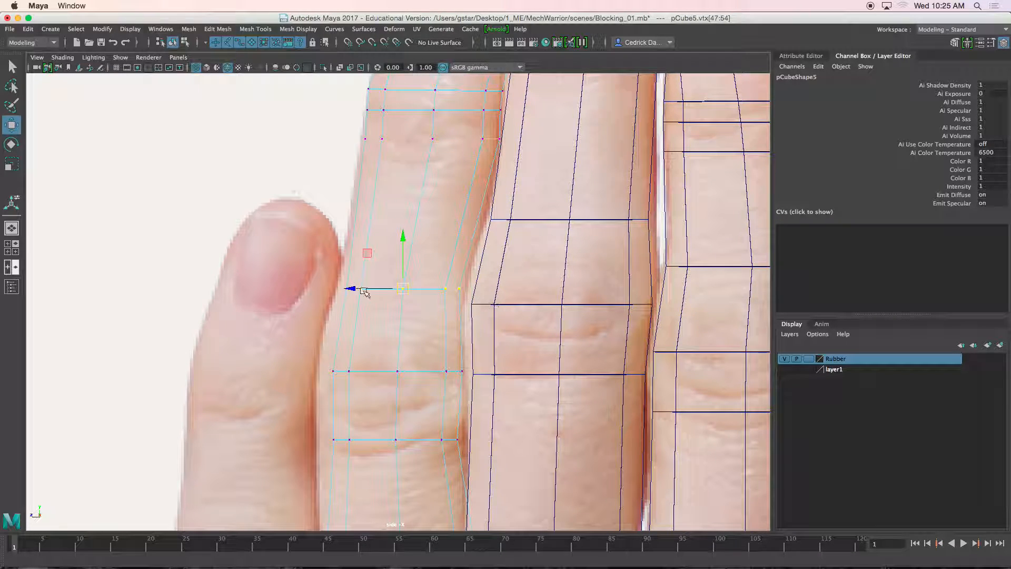
pyautogui.press('r')
pyautogui.moveTo(361, 288); pyautogui.dragTo(343, 291)
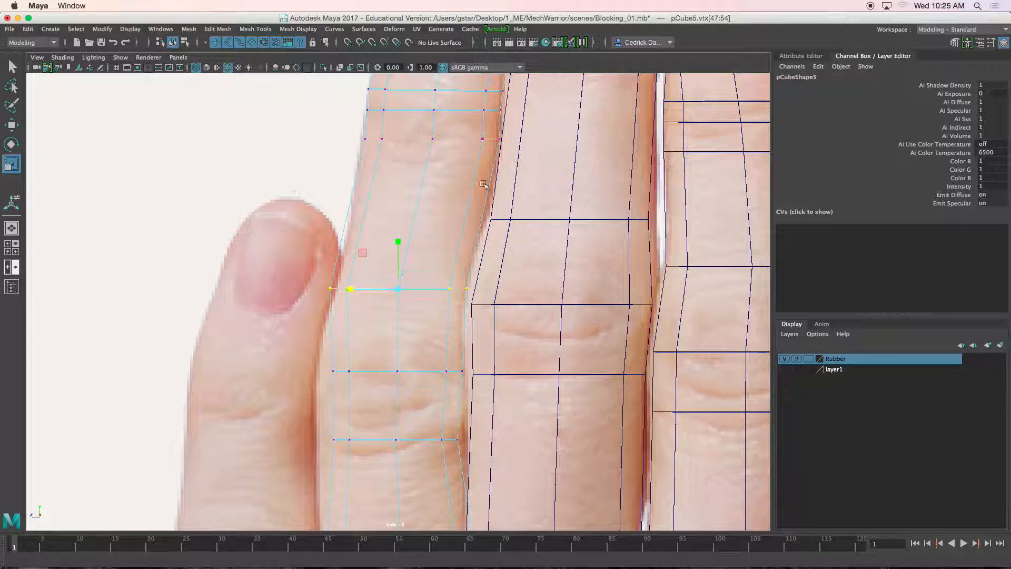
pyautogui.moveTo(507, 124); pyautogui.dragTo(416, 140)
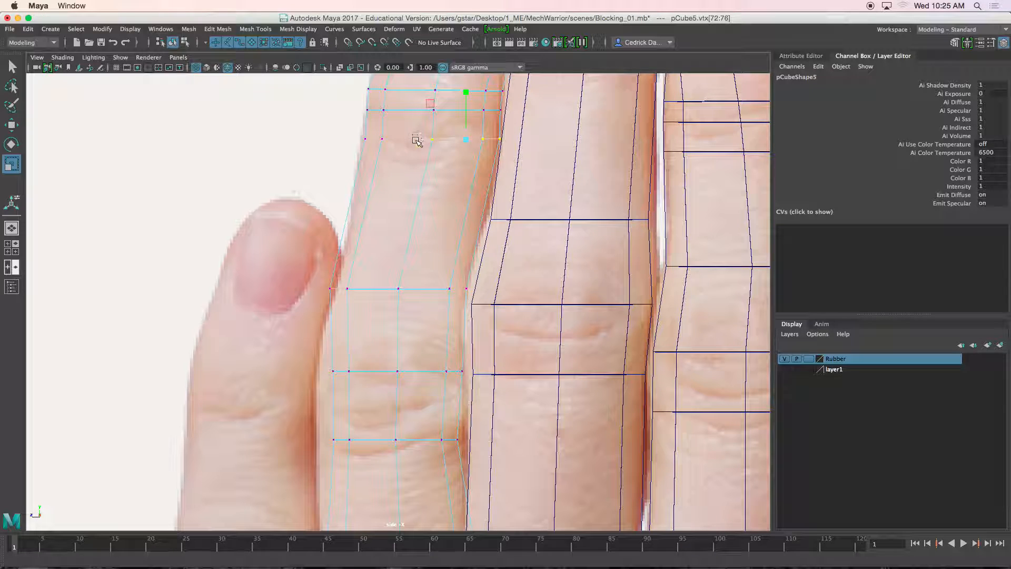
pyautogui.press('w')
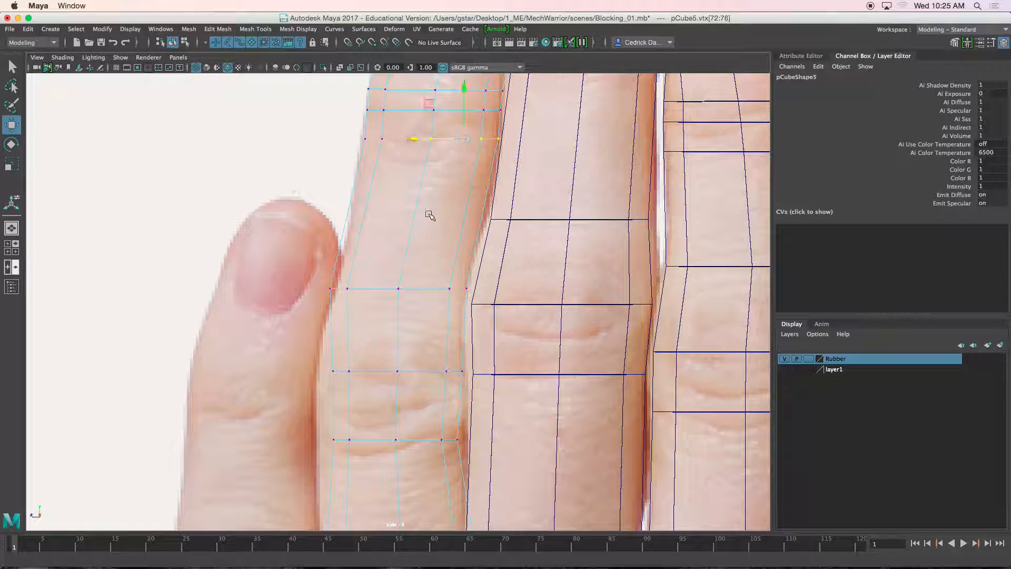
# Lower the ring finger's central middle-knuckle row onto the photographed crease and widen it to the finger outline.
pyautogui.keyDown('alt'); pyautogui.moveTo(426, 212); pyautogui.dragTo(433, 290, button='middle'); pyautogui.keyUp('alt')
pyautogui.moveTo(327, 279); pyautogui.dragTo(469, 308)
pyautogui.moveTo(402, 294); pyautogui.dragTo(347, 310)
pyautogui.press('r')
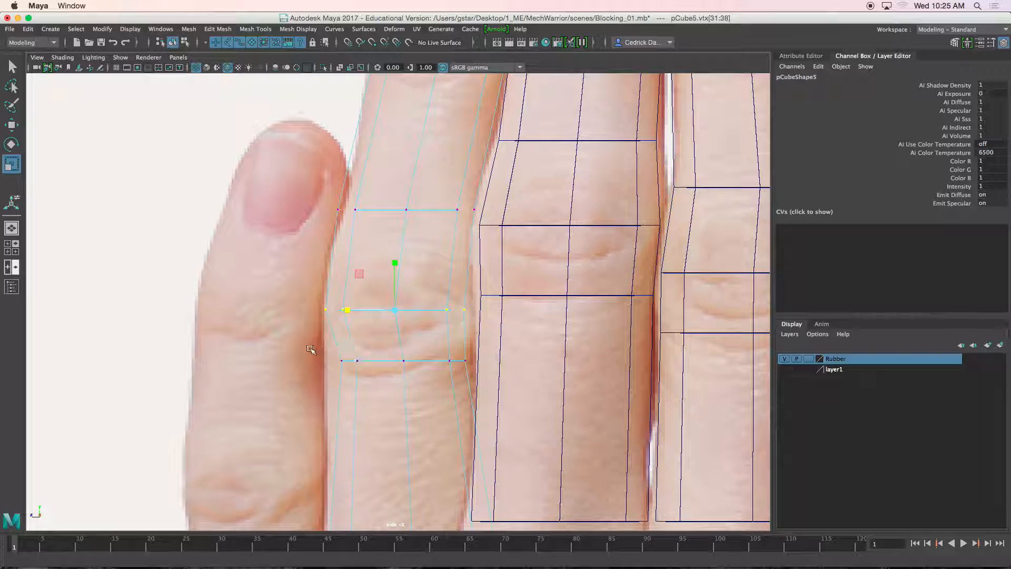
# Widen the ring finger's lower middle-knuckle row to the photographed outline and return to object selection.
pyautogui.moveTo(497, 378); pyautogui.dragTo(499, 379)
pyautogui.moveTo(358, 362); pyautogui.dragTo(352, 361)
pyautogui.press('w')
pyautogui.press('r')
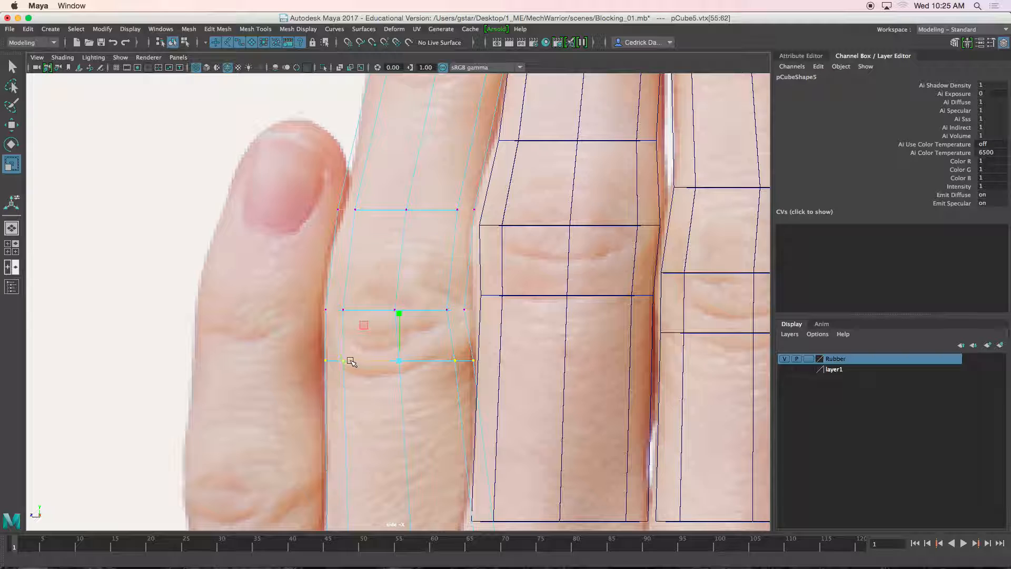
pyautogui.keyDown('alt'); pyautogui.moveTo(352, 361); pyautogui.dragTo(370, 351, button='middle'); pyautogui.keyUp('alt')
pyautogui.press('F8')
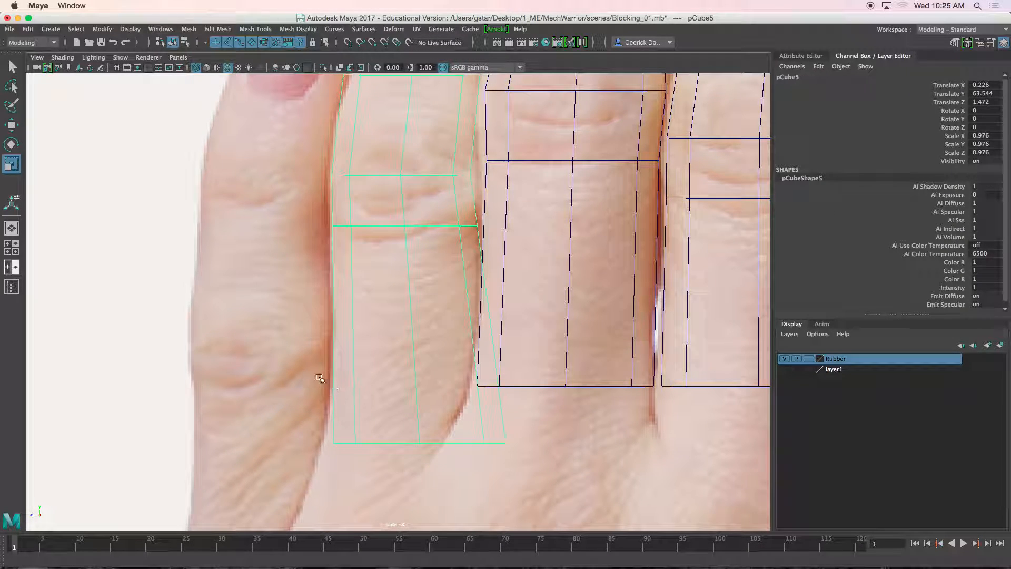
# Raise the ring finger's base vertex row to the finger web and narrow it to the photographed outline.
pyautogui.moveTo(433, 255); pyautogui.dragTo(347, 315, button='right')
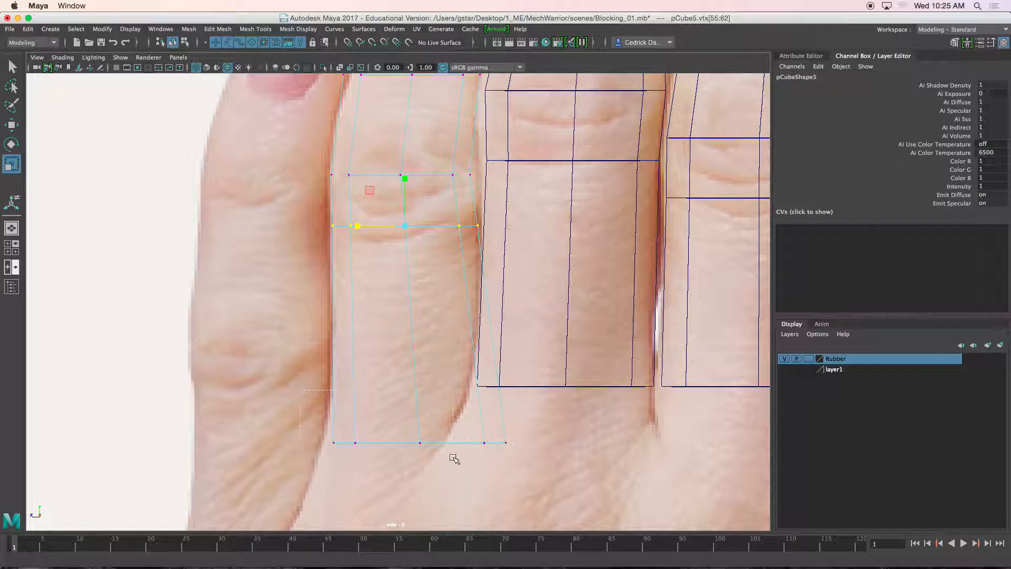
pyautogui.moveTo(378, 446); pyautogui.dragTo(398, 404)
pyautogui.press('w')
pyautogui.press('r')
pyautogui.press('w')
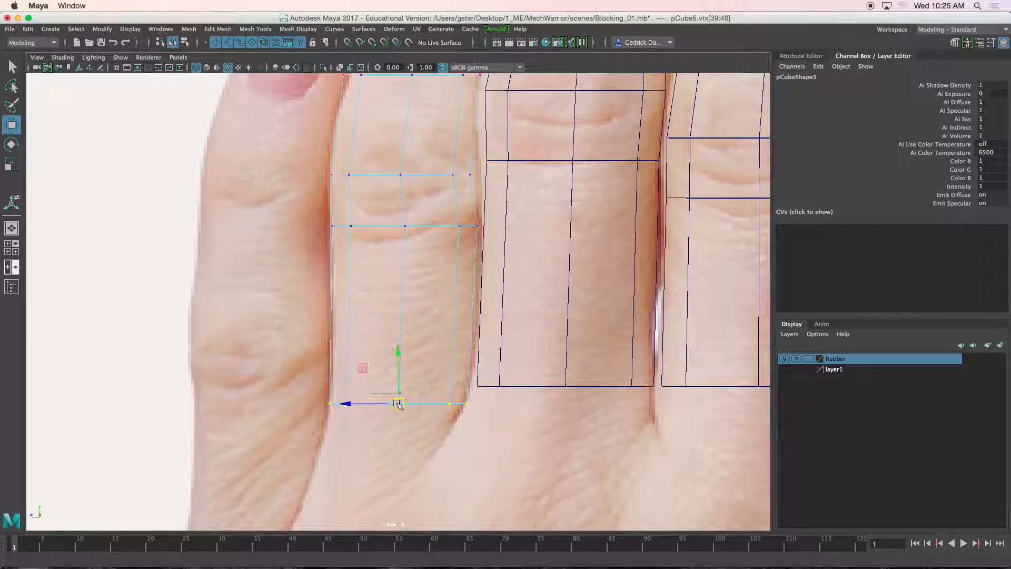
pyautogui.keyDown('alt'); pyautogui.moveTo(398, 404); pyautogui.dragTo(325, 409, button='middle'); pyautogui.keyUp('alt')
# Lower the middle finger's base vertex row slightly toward the web between the fingers.
pyautogui.click(431, 392)
pyautogui.moveTo(438, 254); pyautogui.dragTo(386, 255, button='right')
pyautogui.moveTo(570, 410); pyautogui.dragTo(571, 411)
pyautogui.moveTo(493, 394); pyautogui.dragTo(492, 405)
pyautogui.keyDown('alt'); pyautogui.moveTo(538, 390); pyautogui.dragTo(393, 360, button='middle'); pyautogui.keyUp('alt')
pyautogui.scroll(-10, 394, 360)
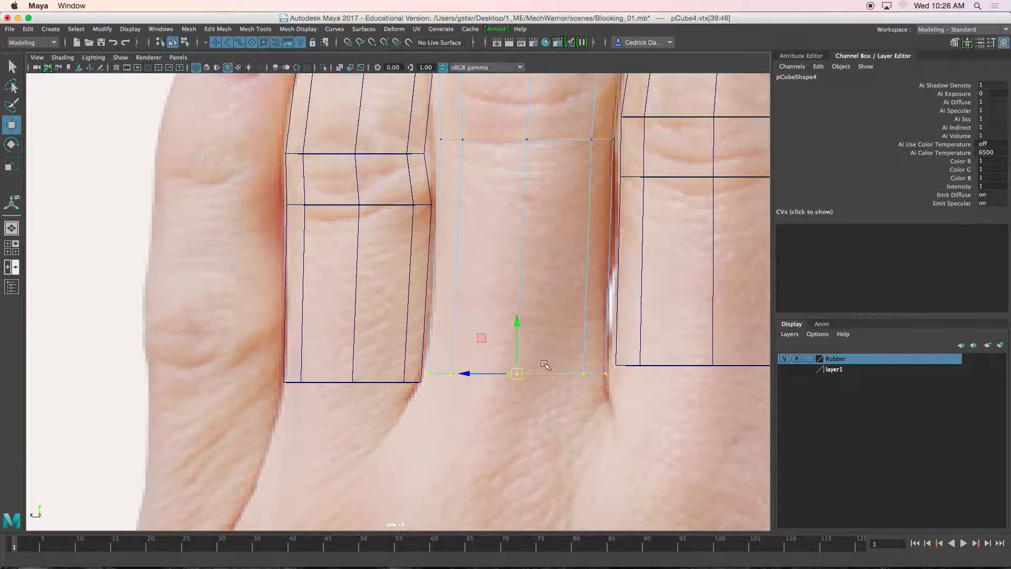
pyautogui.scroll(4, 410, 322)
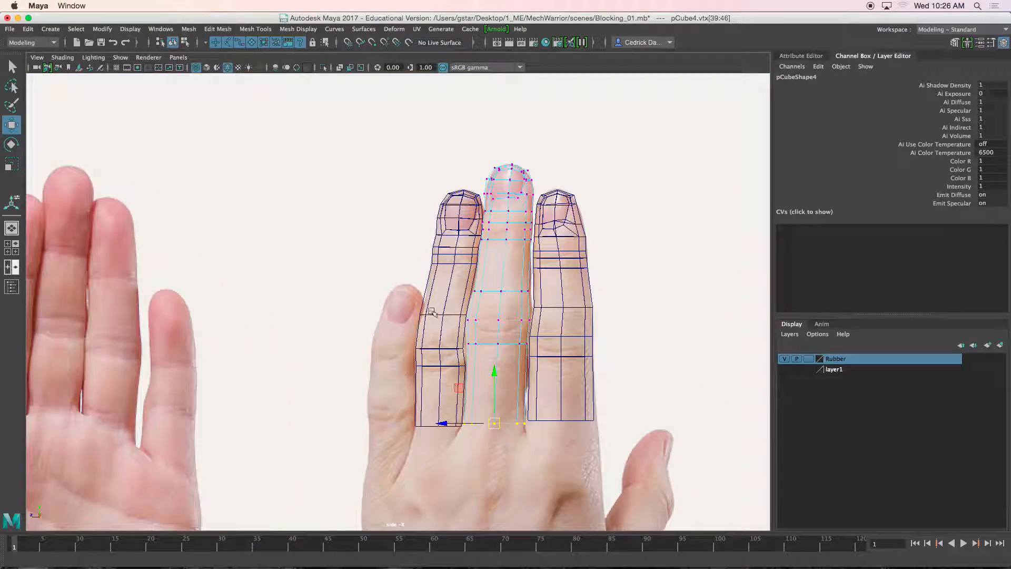
# Narrow the ring finger's vertex row just above the middle knuckle to match the photographed finger.
pyautogui.click(455, 248)
pyautogui.scroll(3, 458, 252)
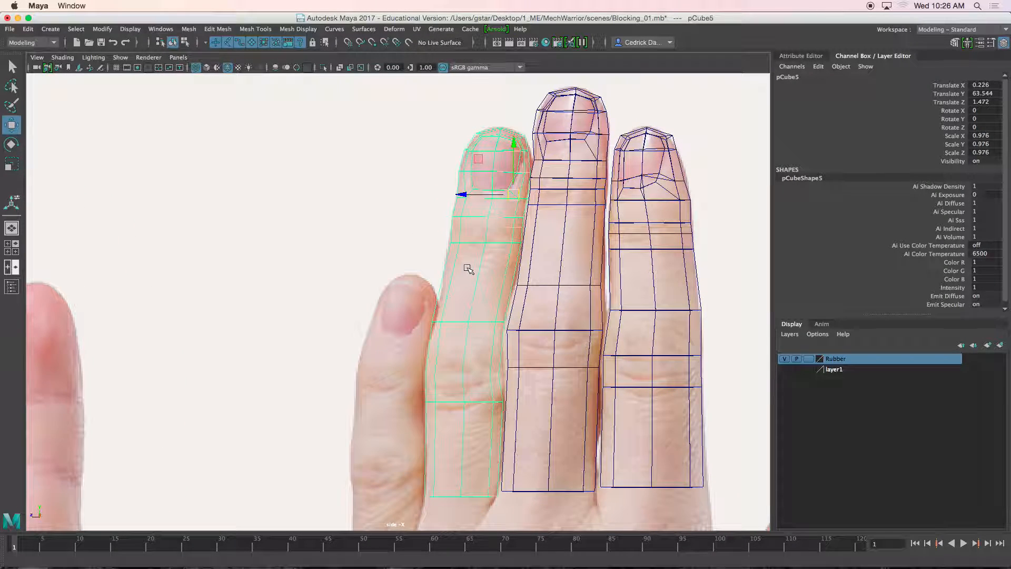
pyautogui.scroll(2, 453, 288)
pyautogui.rightClick(485, 323)
pyautogui.moveTo(463, 263); pyautogui.dragTo(413, 266, button='right')
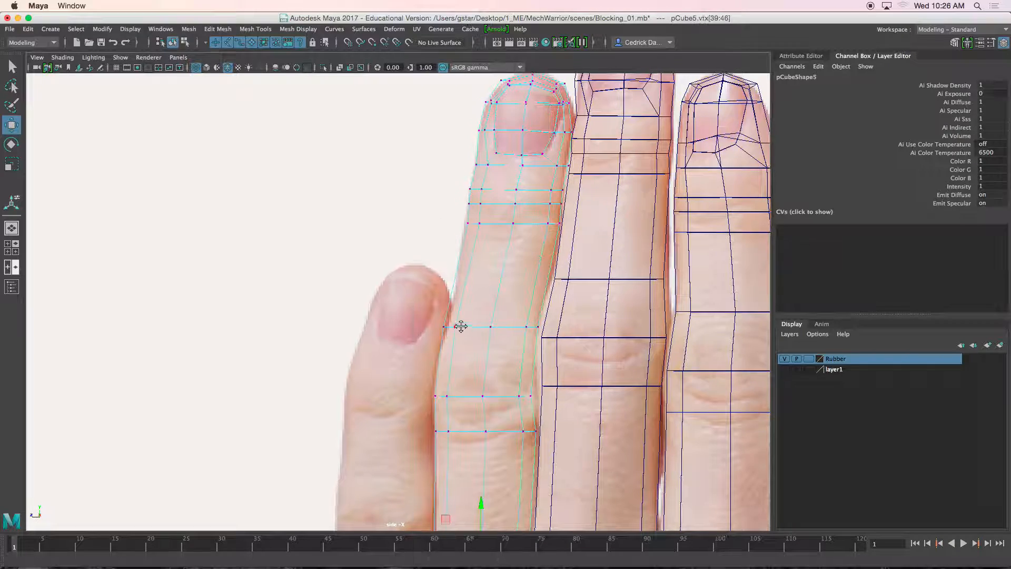
pyautogui.scroll(2, 460, 329)
pyautogui.click(421, 295)
pyautogui.moveTo(507, 307); pyautogui.dragTo(554, 318)
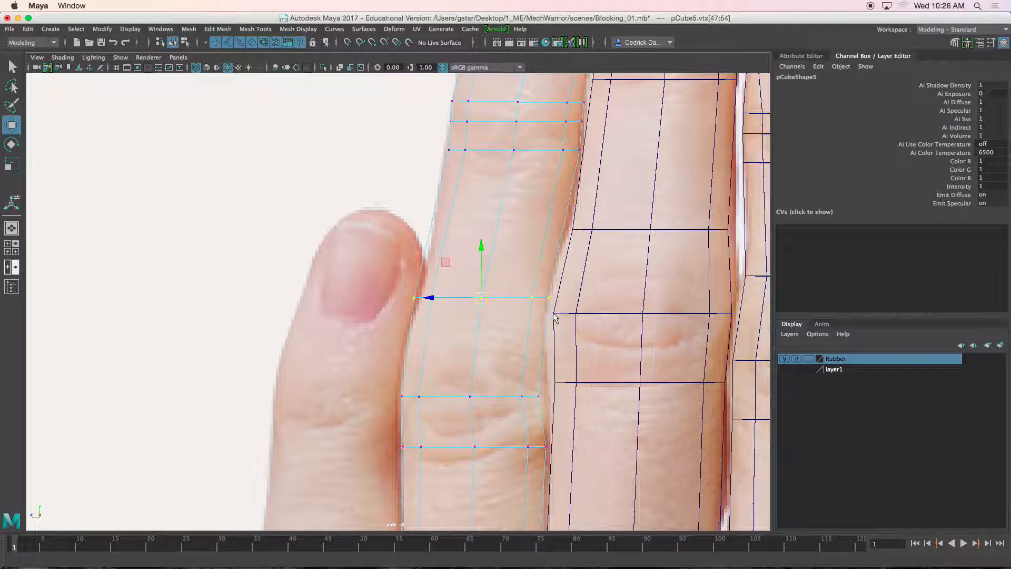
pyautogui.press('r')
pyautogui.moveTo(430, 301); pyautogui.dragTo(435, 296)
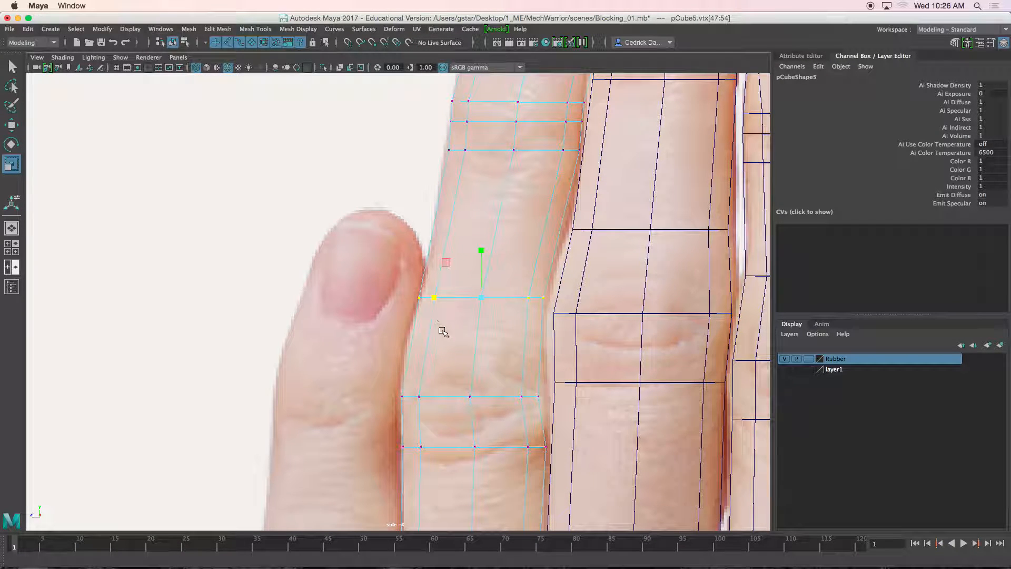
# Widen the ring finger's central middle-knuckle row, and shift the row above's vertices nearest the middle finger outward to the outline.
pyautogui.moveTo(393, 391); pyautogui.dragTo(550, 423)
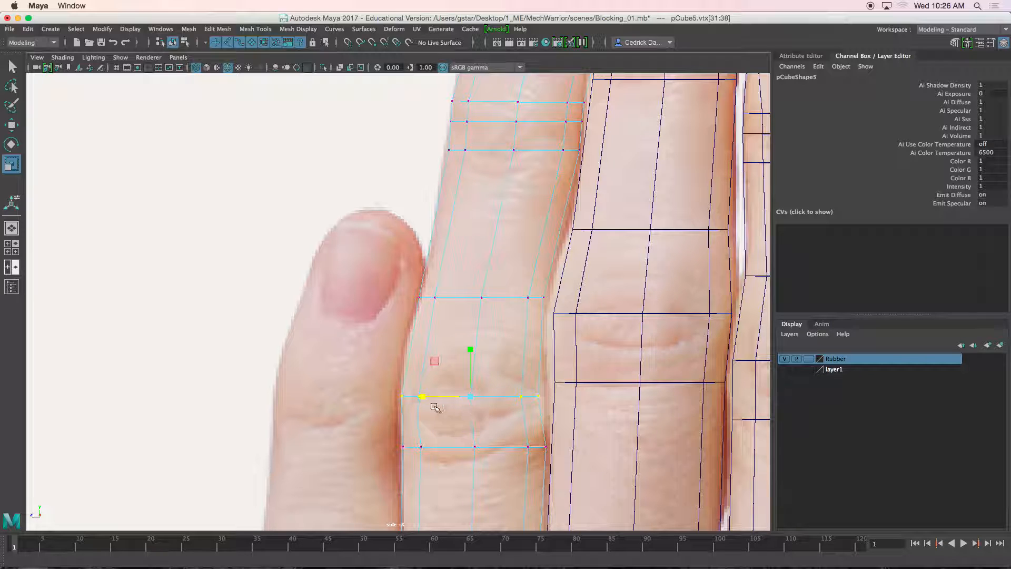
pyautogui.moveTo(423, 399); pyautogui.dragTo(479, 394)
pyautogui.press('w')
pyautogui.moveTo(509, 289); pyautogui.dragTo(558, 307)
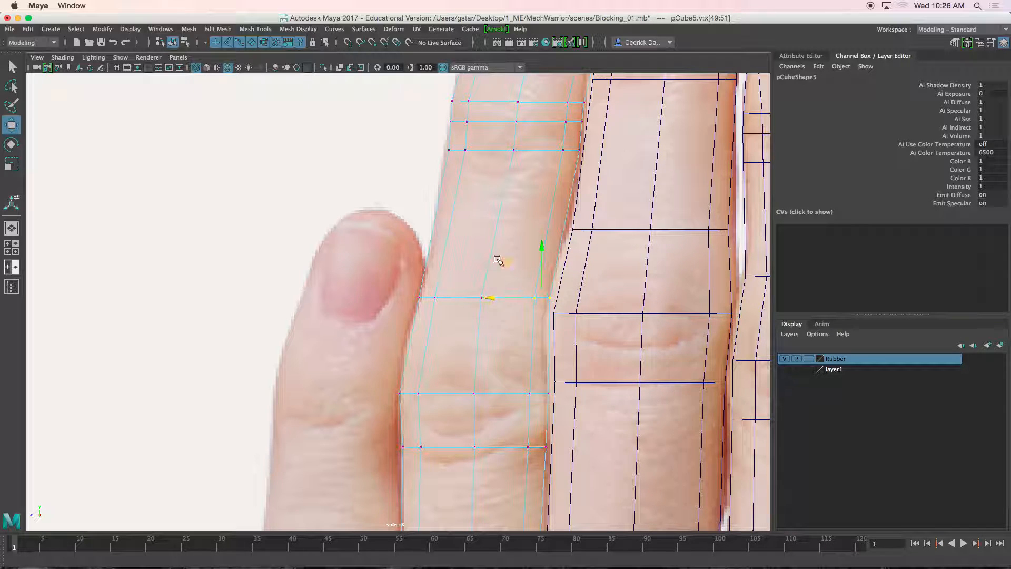
# Duplicate the ring finger mesh, place the copy over the photographed little finger and scale it uniformly to 0.819.
pyautogui.click(598, 232)
pyautogui.click(505, 253)
pyautogui.scroll(-3, 536, 260)
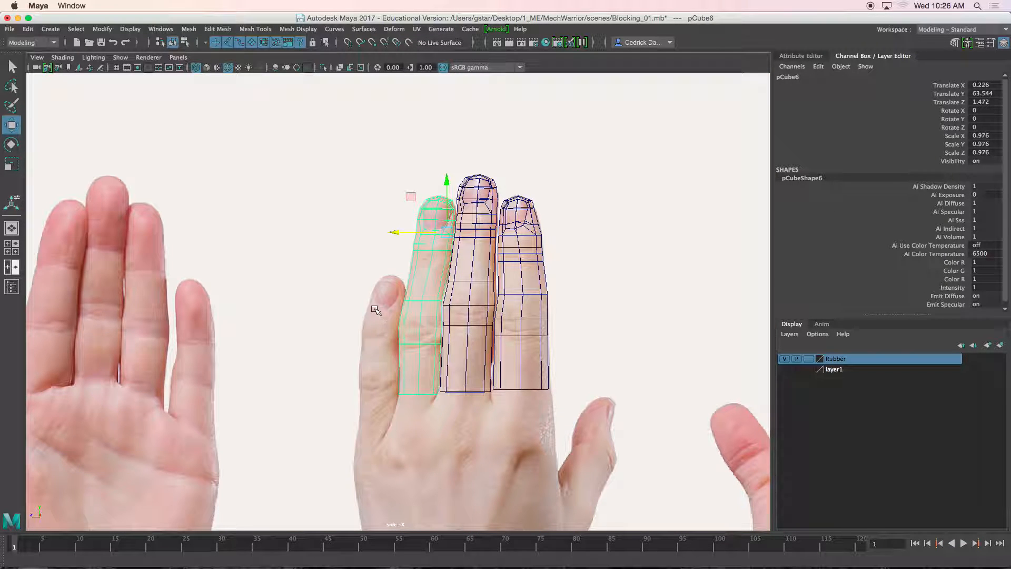
pyautogui.moveTo(441, 246); pyautogui.dragTo(395, 310)
pyautogui.scroll(4, 416, 253)
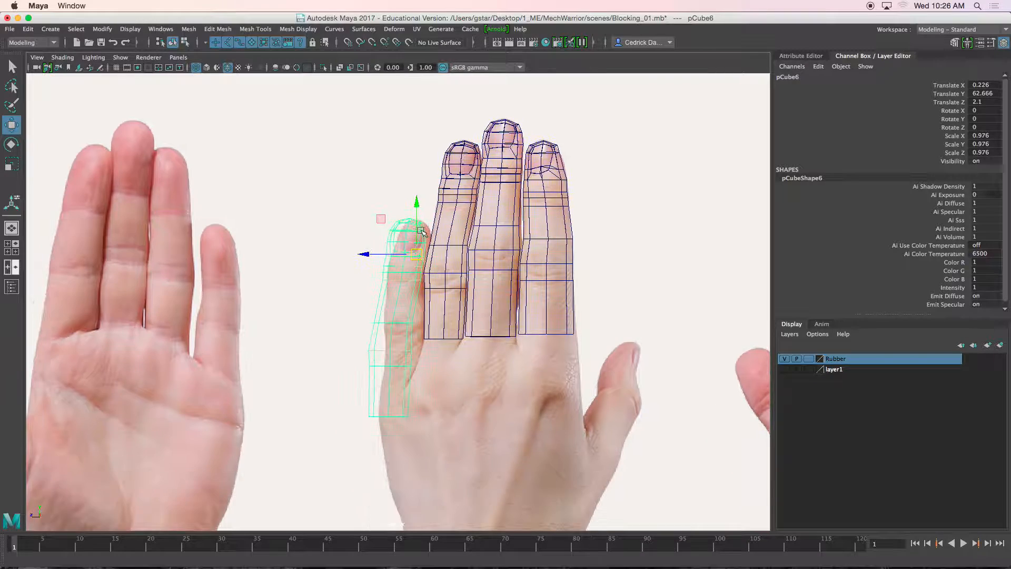
pyautogui.press('r')
pyautogui.moveTo(425, 229); pyautogui.dragTo(446, 228)
pyautogui.press('w')
# Move the little fingertip's upper vertices on the side nearest the ring finger outward to the photographed outline.
pyautogui.scroll(2, 426, 237)
pyautogui.scroll(3, 425, 237)
pyautogui.scroll(4, 427, 270)
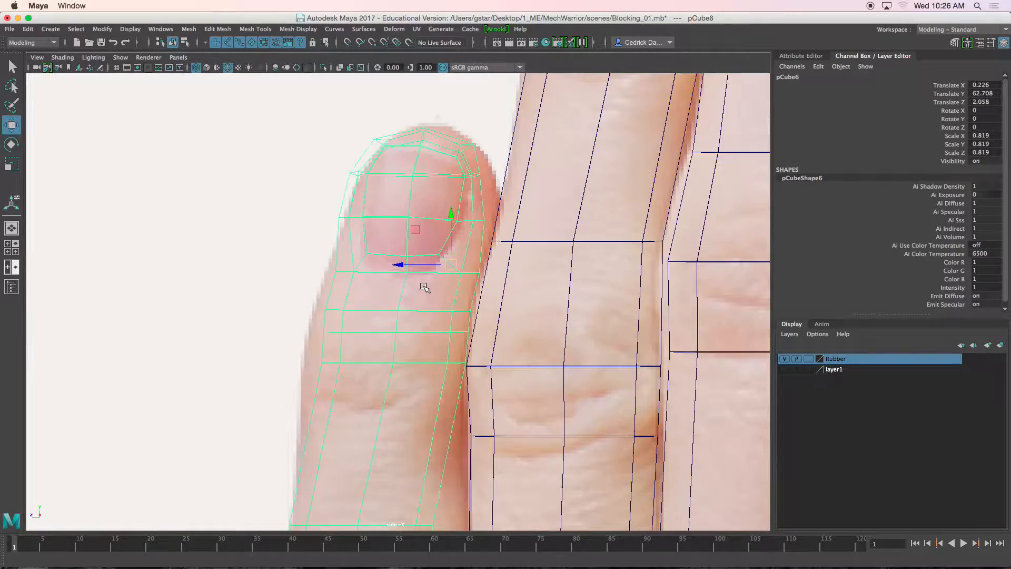
pyautogui.keyDown('alt'); pyautogui.moveTo(426, 271); pyautogui.dragTo(423, 280, button='middle'); pyautogui.keyUp('alt')
pyautogui.press('5')
pyautogui.press('4')
pyautogui.press('5')
pyautogui.moveTo(426, 208); pyautogui.dragTo(417, 205, button='right')
pyautogui.click(421, 204)
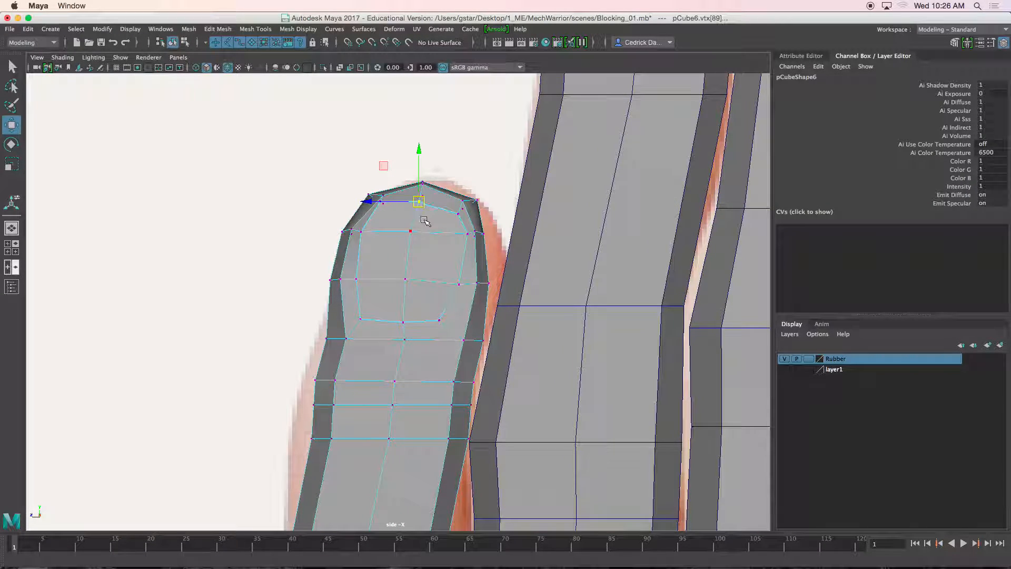
pyautogui.press('4')
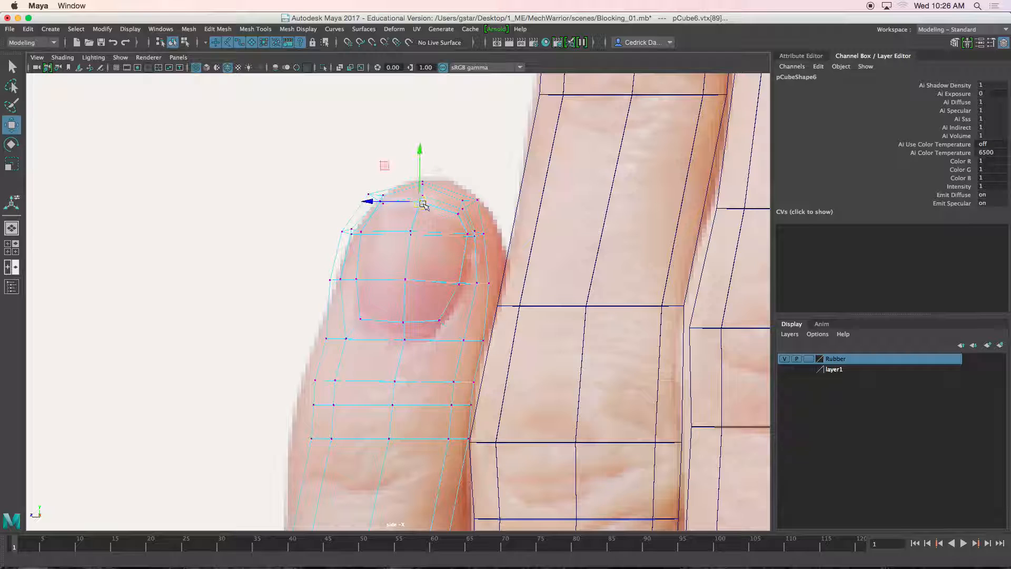
pyautogui.scroll(1, 455, 214)
pyautogui.scroll(1, 467, 182)
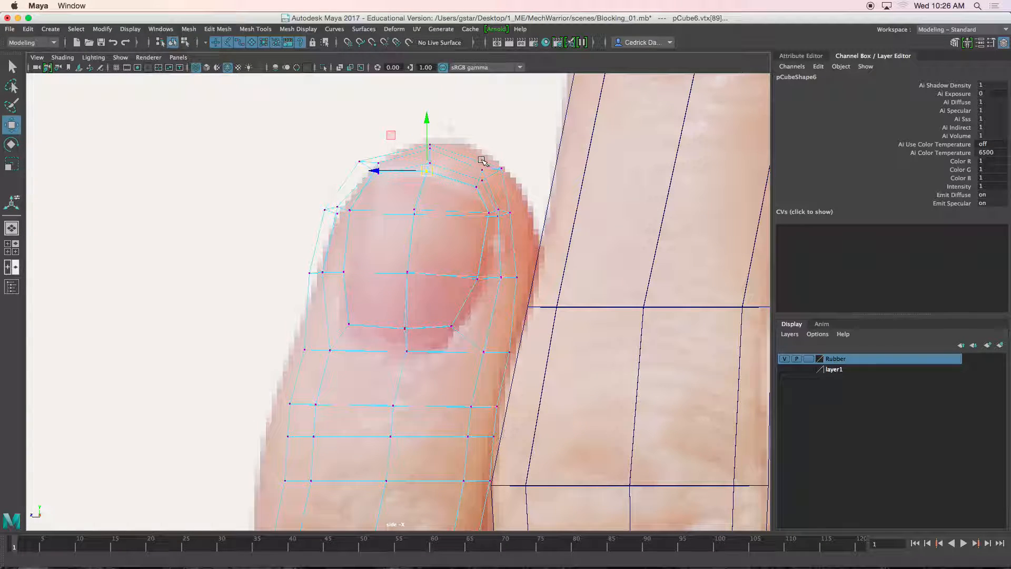
pyautogui.moveTo(478, 164); pyautogui.dragTo(498, 171)
pyautogui.click(508, 213)
pyautogui.moveTo(508, 213)
pyautogui.mouseDown()
pyautogui.moveTo(525, 213)
pyautogui.moveTo(477, 207)
pyautogui.moveTo(496, 207)
pyautogui.mouseUp()
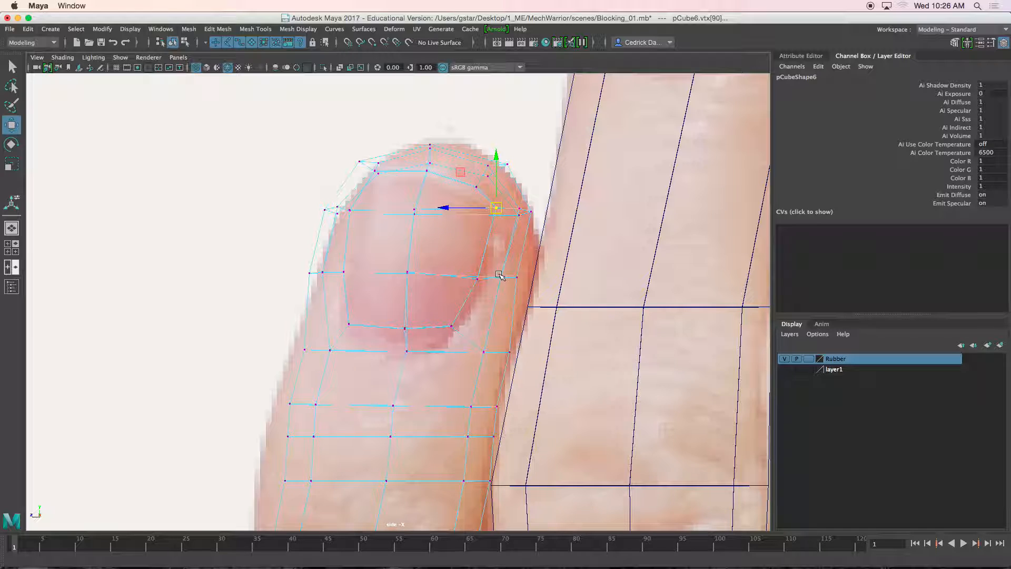
pyautogui.moveTo(532, 287)
pyautogui.mouseDown()
pyautogui.moveTo(521, 282)
pyautogui.moveTo(535, 287)
pyautogui.mouseUp()
pyautogui.click(528, 273)
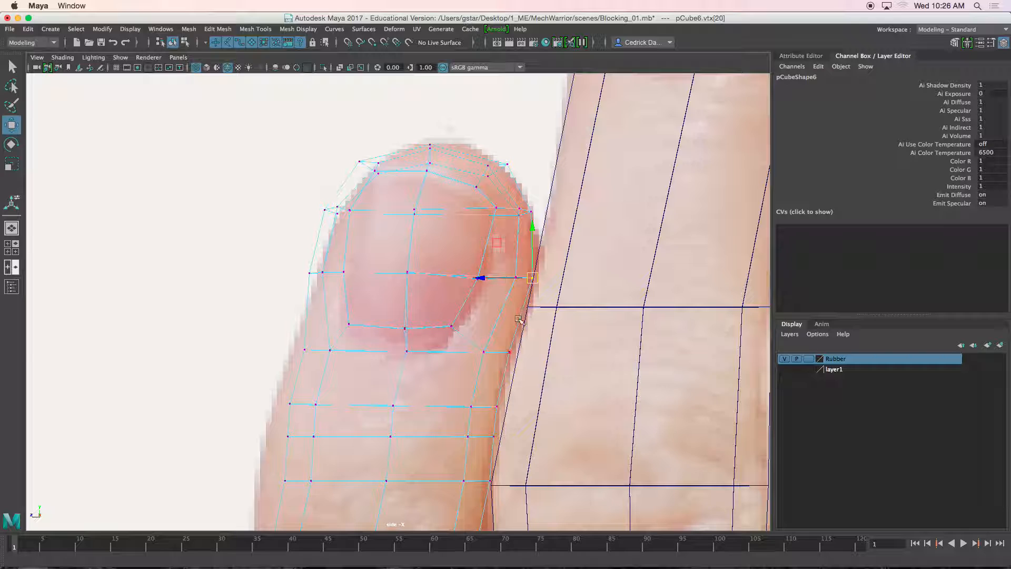
# Lower the little finger's nail-base vertices and the central vertex below them to follow the photographed cuticle curve.
pyautogui.click(449, 323)
pyautogui.moveTo(450, 326); pyautogui.dragTo(447, 342)
pyautogui.press('5')
pyautogui.press('4')
pyautogui.press('5')
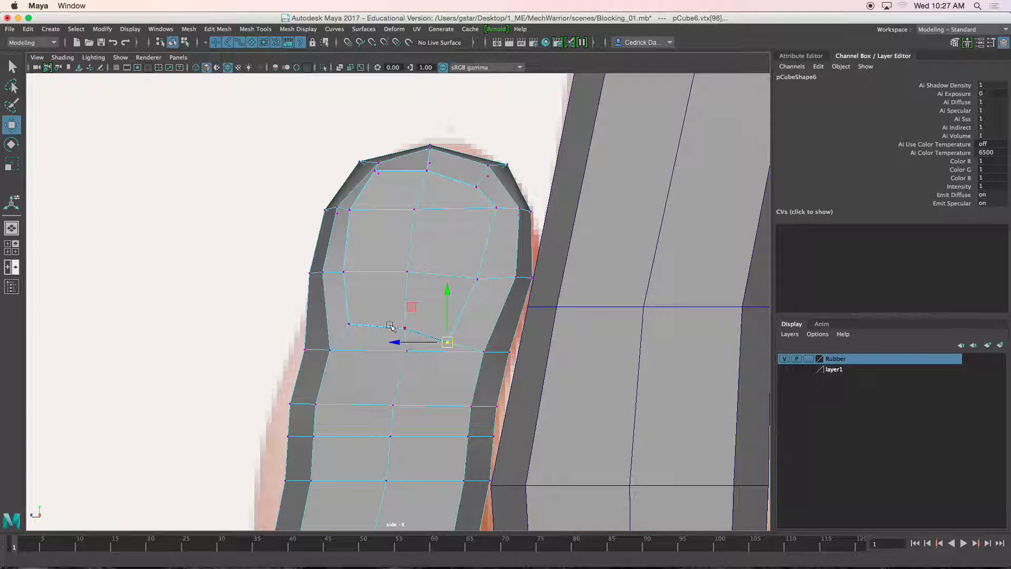
pyautogui.press('4')
pyautogui.click(406, 350)
pyautogui.moveTo(405, 350); pyautogui.dragTo(407, 351)
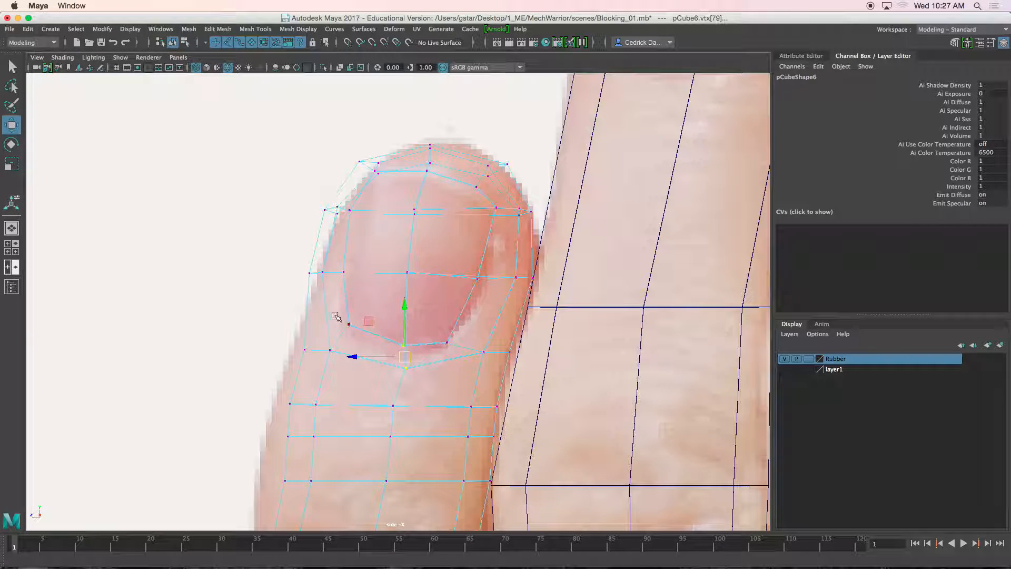
pyautogui.moveTo(342, 318)
pyautogui.mouseDown()
pyautogui.moveTo(355, 329)
pyautogui.moveTo(343, 335)
pyautogui.mouseUp()
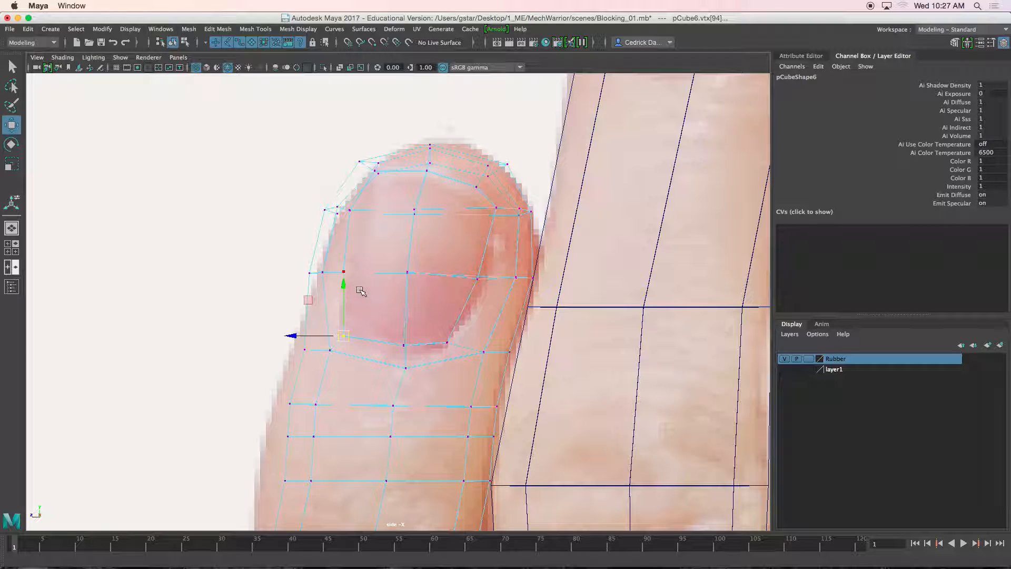
# Shift the little fingernail's side vertices farthest from the ring finger slightly inward to match the nail edge.
pyautogui.moveTo(340, 261); pyautogui.dragTo(339, 261)
pyautogui.moveTo(340, 270); pyautogui.dragTo(345, 271)
pyautogui.moveTo(367, 230); pyautogui.dragTo(346, 203)
pyautogui.click(376, 170)
pyautogui.press('5')
pyautogui.moveTo(377, 169); pyautogui.dragTo(379, 175)
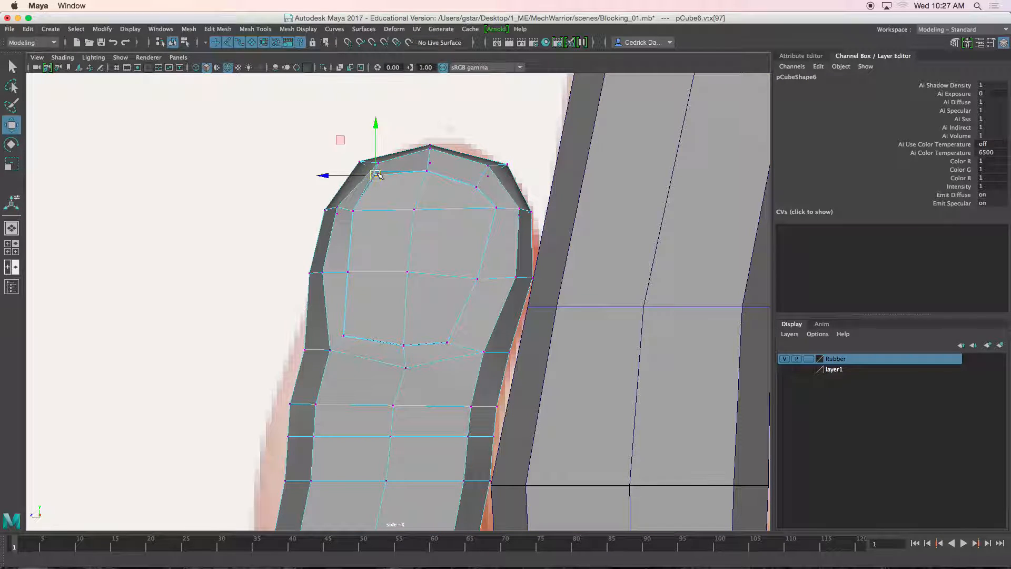
pyautogui.press('z')
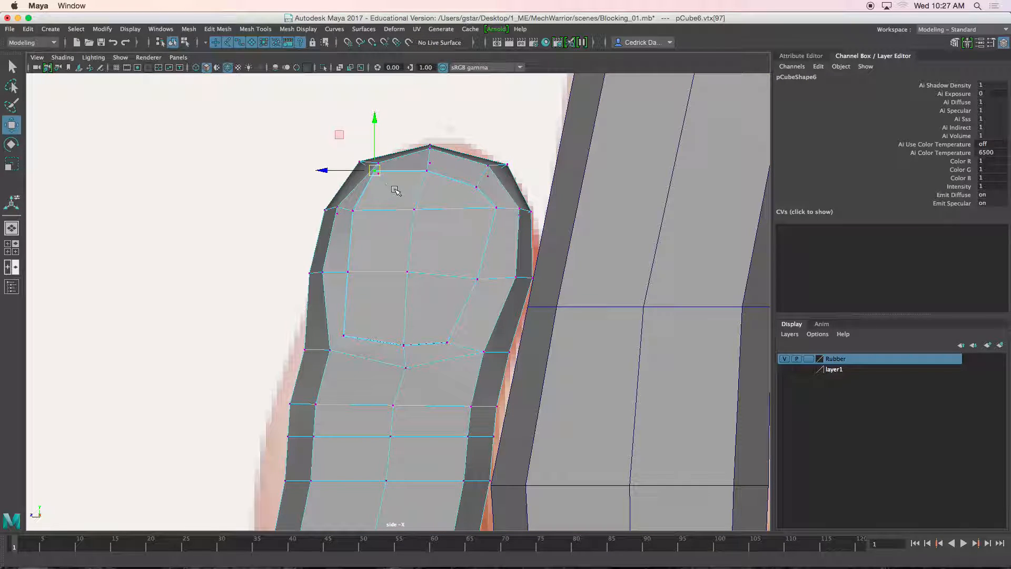
# Reposition the vertices at the little finger's outer upper nail corner and fingertip edge to match the reference photo.
pyautogui.press('4')
pyautogui.moveTo(367, 167); pyautogui.dragTo(375, 176)
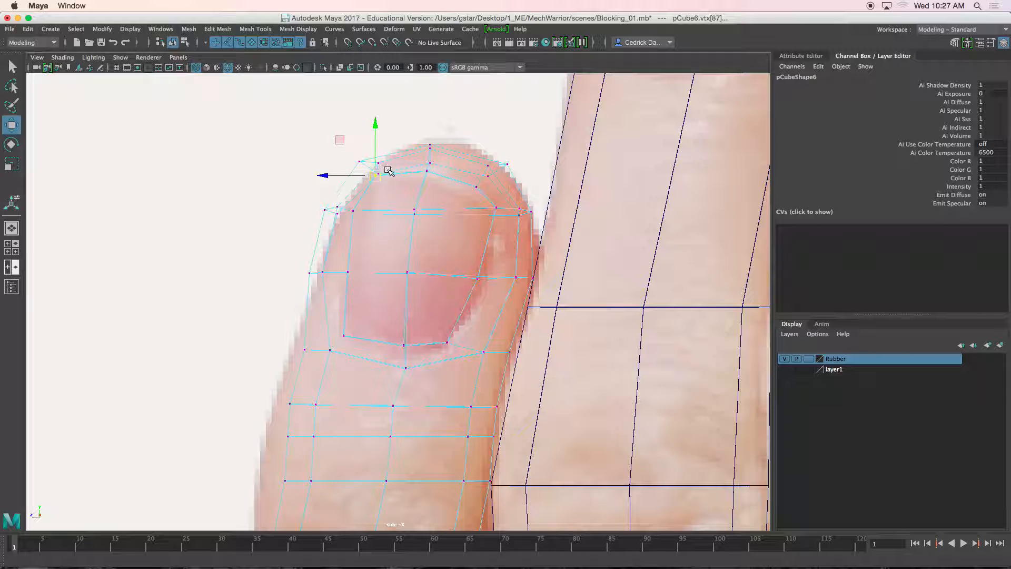
pyautogui.moveTo(389, 172); pyautogui.dragTo(388, 171)
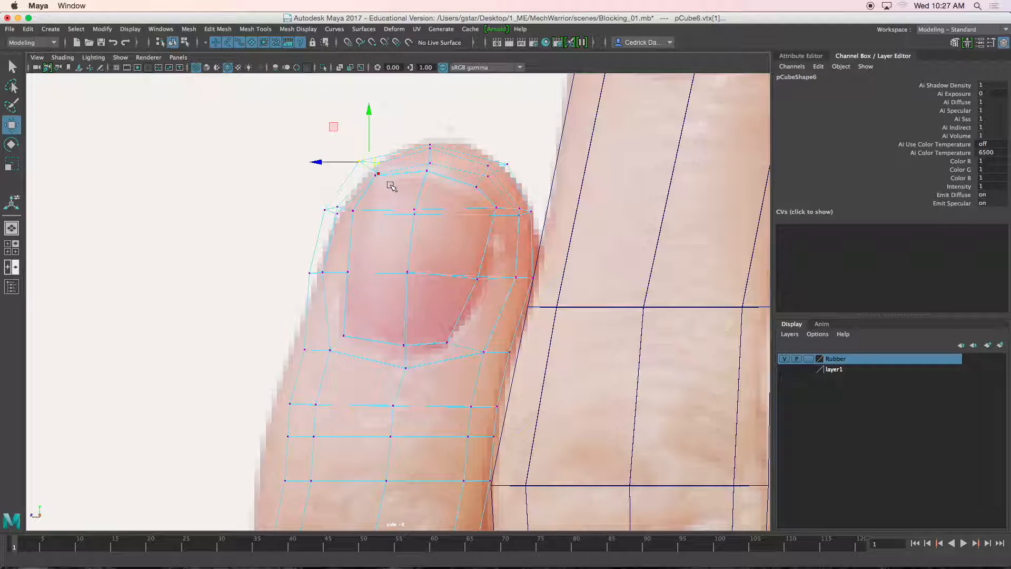
pyautogui.keyDown('shift'); pyautogui.moveTo(376, 167); pyautogui.dragTo(378, 173); pyautogui.keyUp('shift')
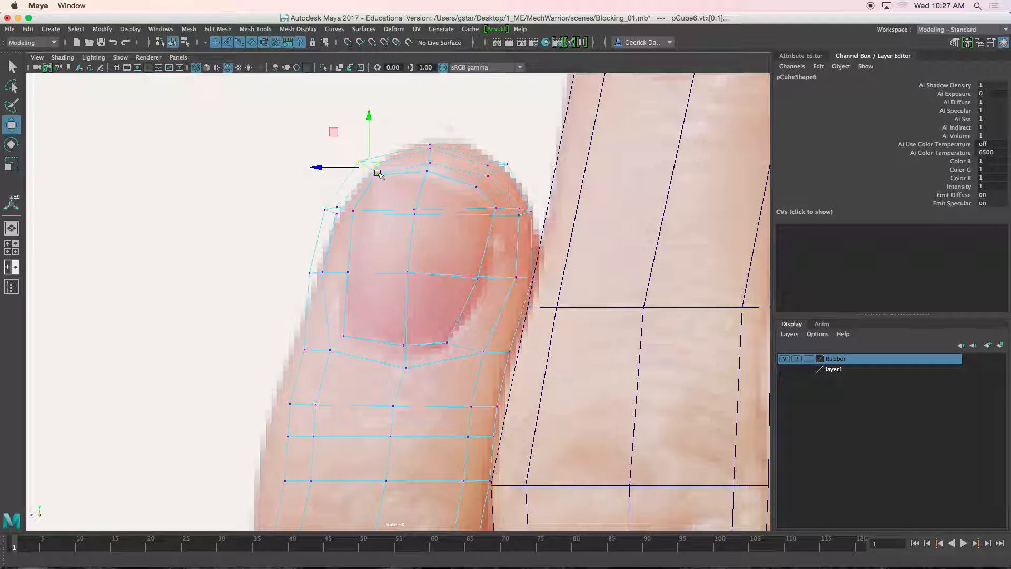
pyautogui.press('5')
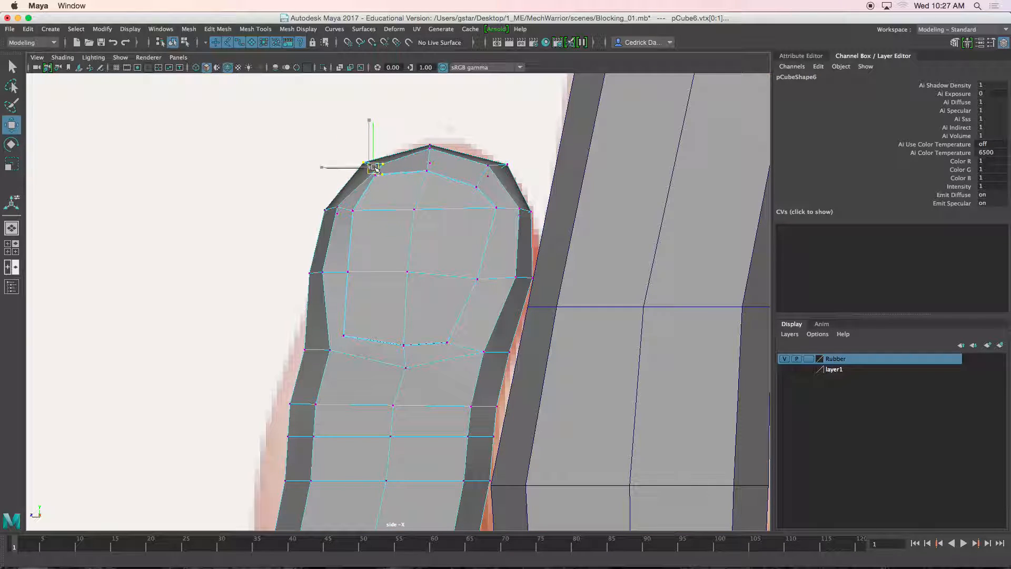
pyautogui.click(380, 162)
pyautogui.moveTo(379, 162); pyautogui.dragTo(374, 174)
pyautogui.click(379, 171)
pyautogui.press('4')
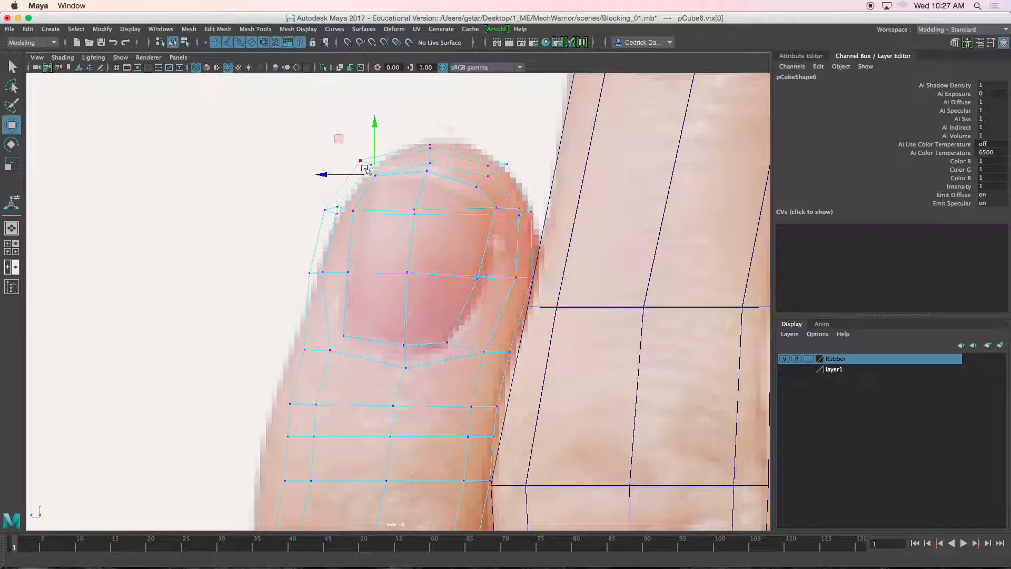
pyautogui.moveTo(374, 166)
pyautogui.mouseDown()
pyautogui.moveTo(383, 178)
pyautogui.moveTo(373, 170)
pyautogui.mouseUp()
pyautogui.press('5')
pyautogui.press('4')
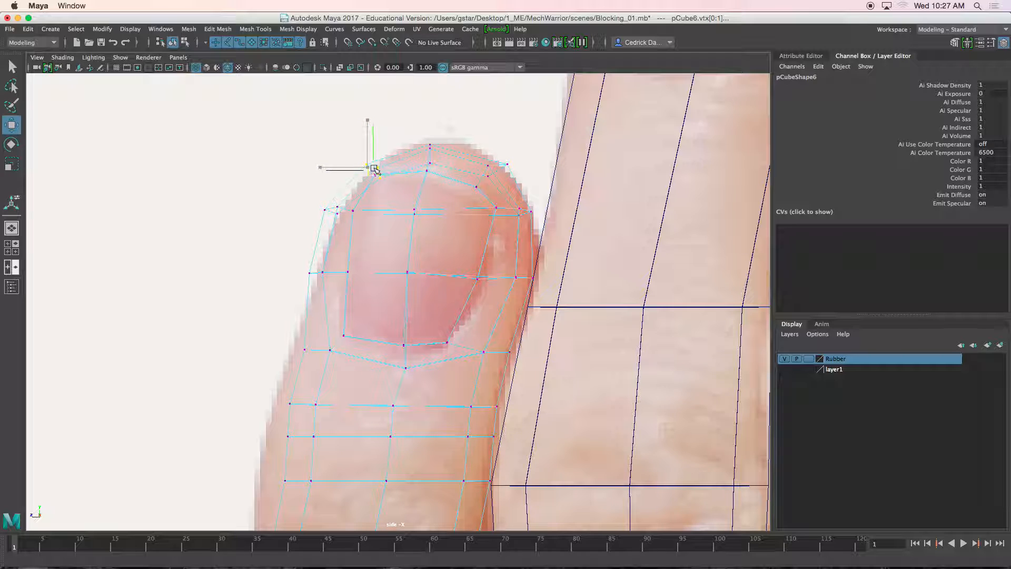
# Move the little finger's outer side vertices inward to the photo outline and adjust the centre vertex below the nail.
pyautogui.moveTo(319, 204); pyautogui.dragTo(337, 213)
pyautogui.moveTo(303, 244); pyautogui.dragTo(330, 275)
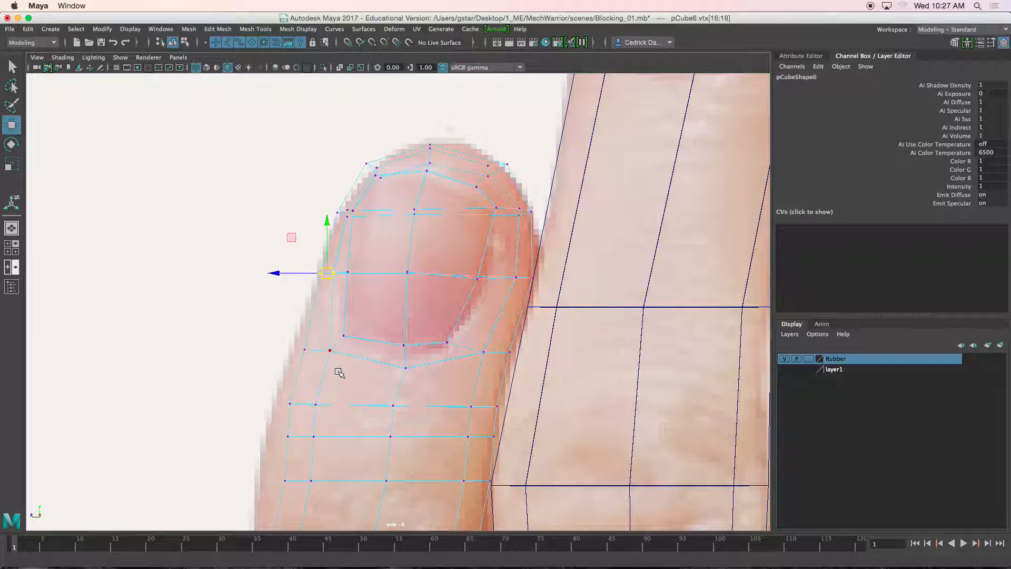
pyautogui.keyDown('alt'); pyautogui.moveTo(338, 368); pyautogui.dragTo(301, 307, button='middle'); pyautogui.keyUp('alt')
pyautogui.moveTo(332, 315); pyautogui.dragTo(312, 301)
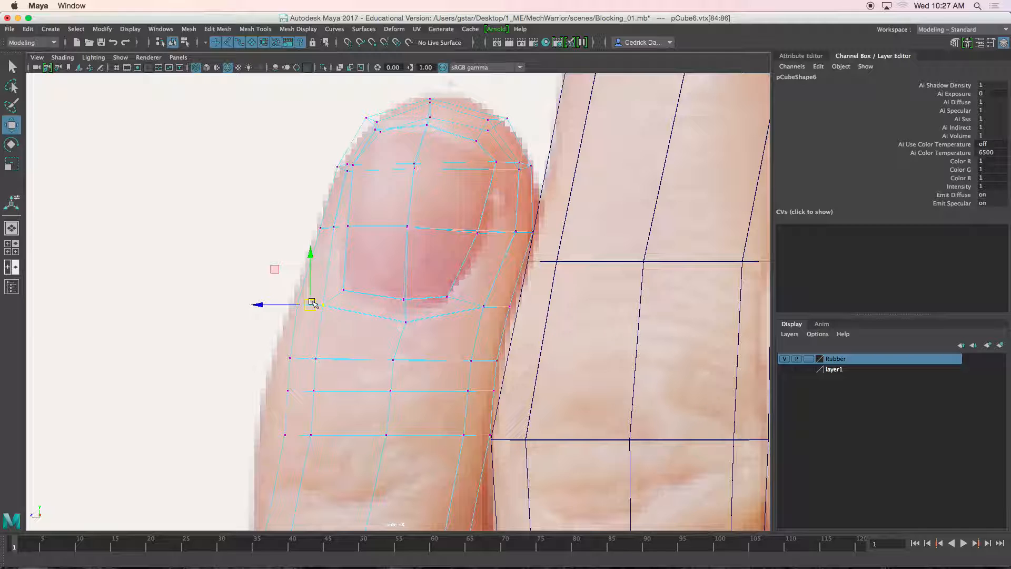
pyautogui.click(402, 318)
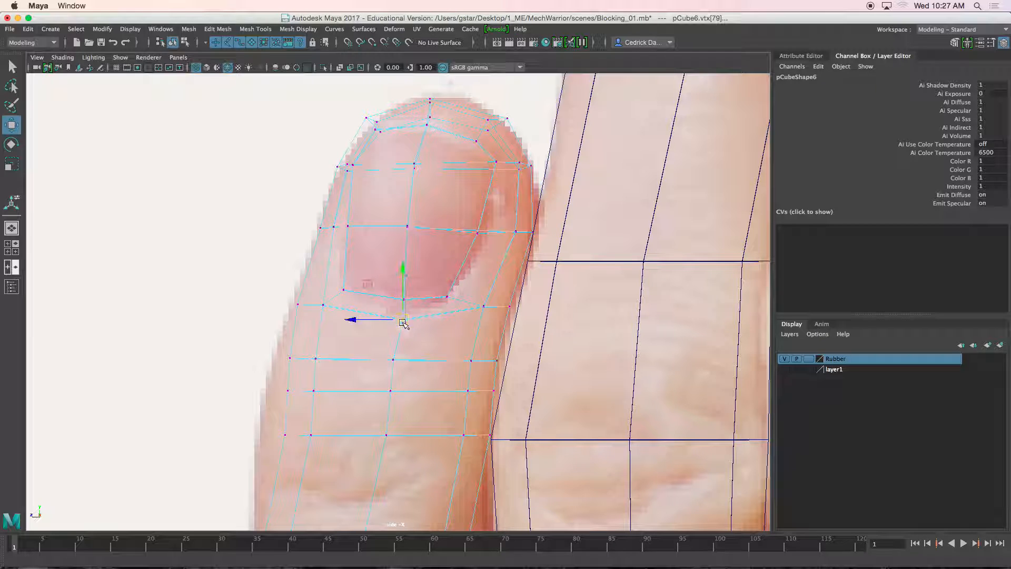
# Move the three vertex rows below the little finger's nail down and outward over the upper joint.
pyautogui.keyDown('alt'); pyautogui.moveTo(402, 320); pyautogui.dragTo(410, 254, button='middle'); pyautogui.keyUp('alt')
pyautogui.moveTo(484, 385); pyautogui.dragTo(484, 385)
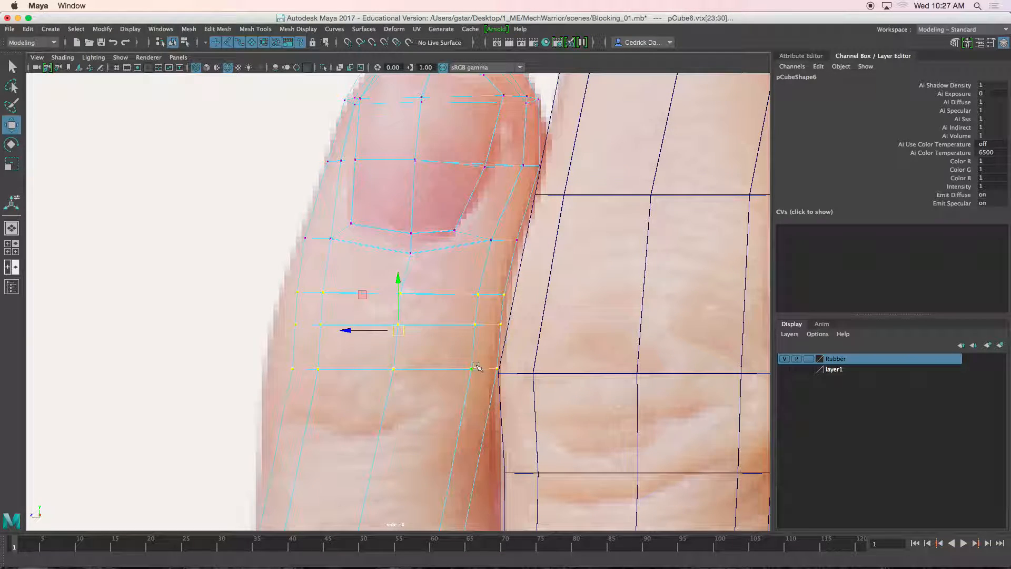
pyautogui.moveTo(402, 330); pyautogui.dragTo(387, 351)
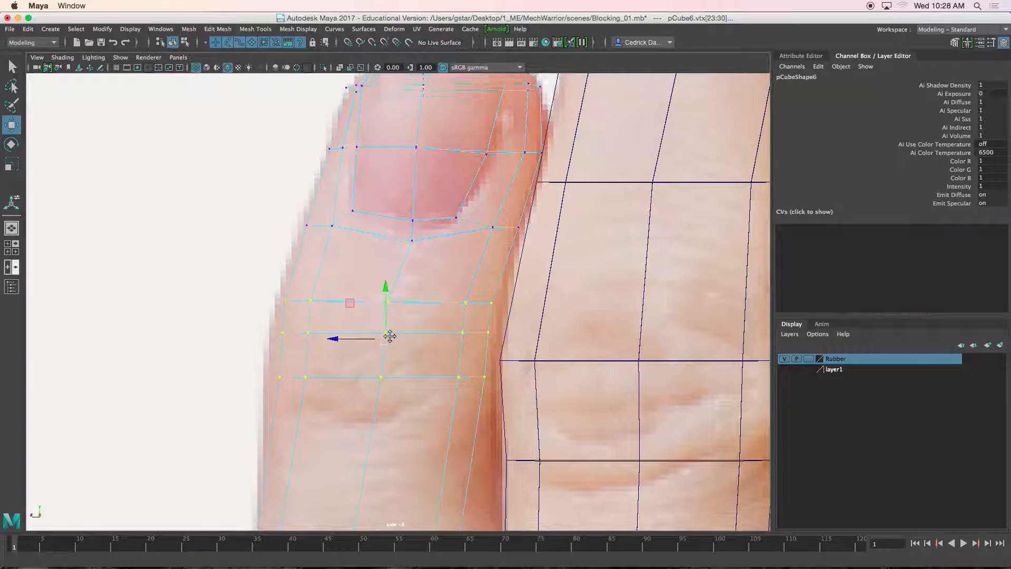
pyautogui.keyDown('alt'); pyautogui.moveTo(388, 351); pyautogui.dragTo(265, 240, button='middle'); pyautogui.keyUp('alt')
# Widen the three upper joint vertex rows of the little finger to match its width in the photo.
pyautogui.moveTo(450, 246); pyautogui.dragTo(512, 257)
pyautogui.press('r')
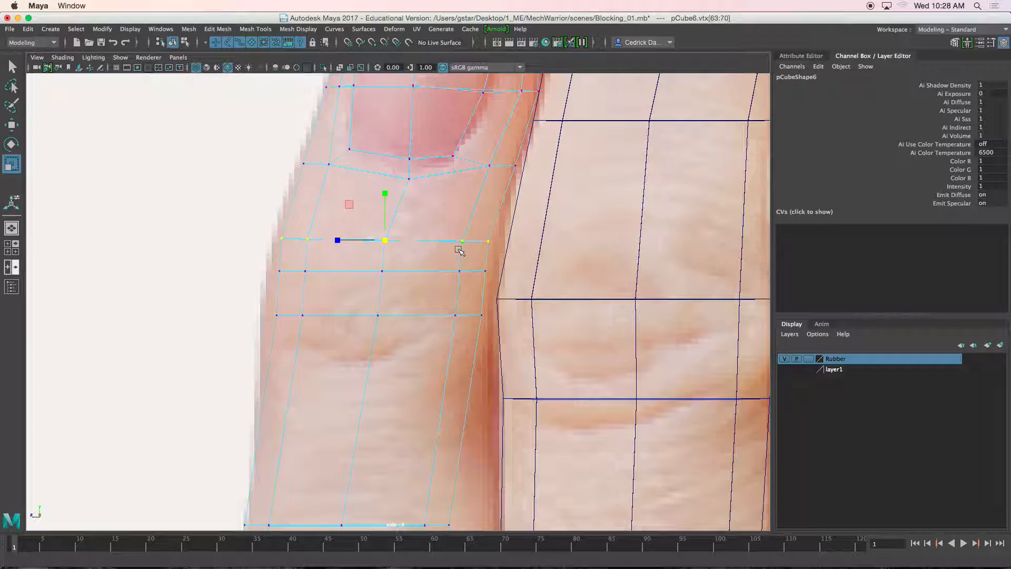
pyautogui.moveTo(339, 243); pyautogui.dragTo(334, 244)
pyautogui.moveTo(420, 276); pyautogui.dragTo(477, 278)
pyautogui.moveTo(282, 268); pyautogui.dragTo(477, 279)
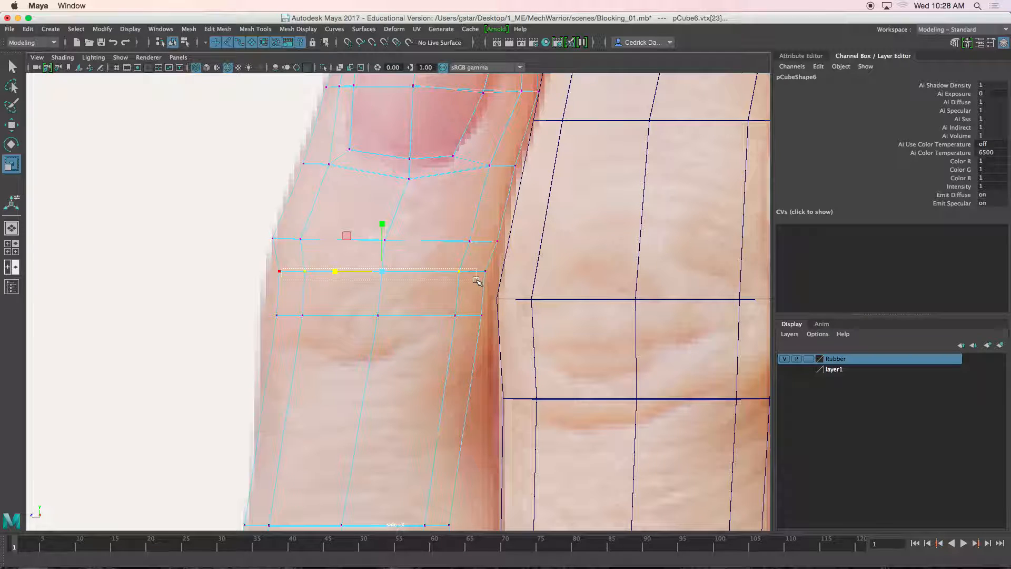
pyautogui.moveTo(454, 345); pyautogui.dragTo(505, 348)
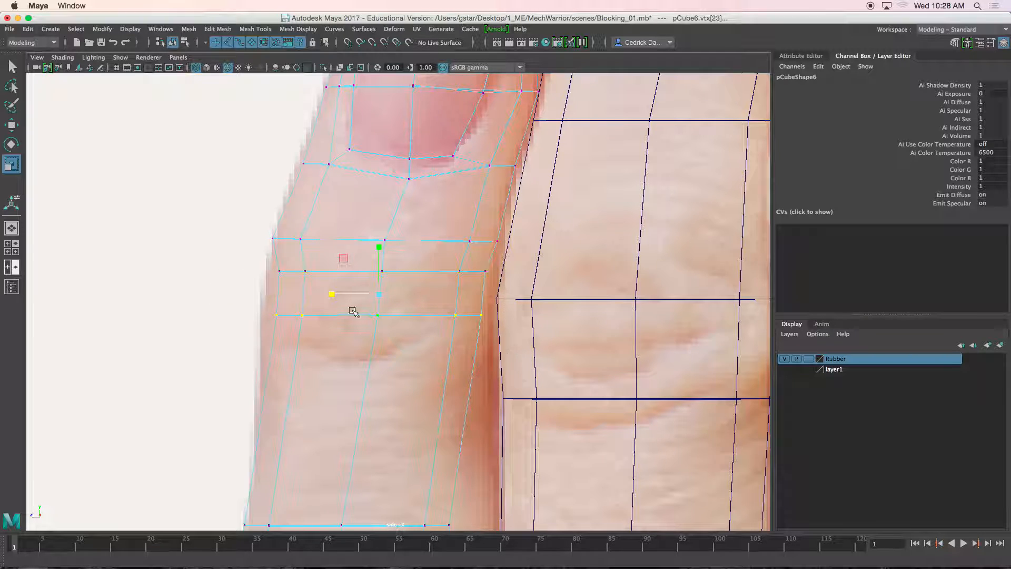
pyautogui.moveTo(246, 267); pyautogui.dragTo(534, 358)
pyautogui.moveTo(334, 294); pyautogui.dragTo(330, 296)
pyautogui.press('w')
# Reposition the vertex row below the little finger's upper joint and scale it to the finger's width.
pyautogui.scroll(-6, 371, 305)
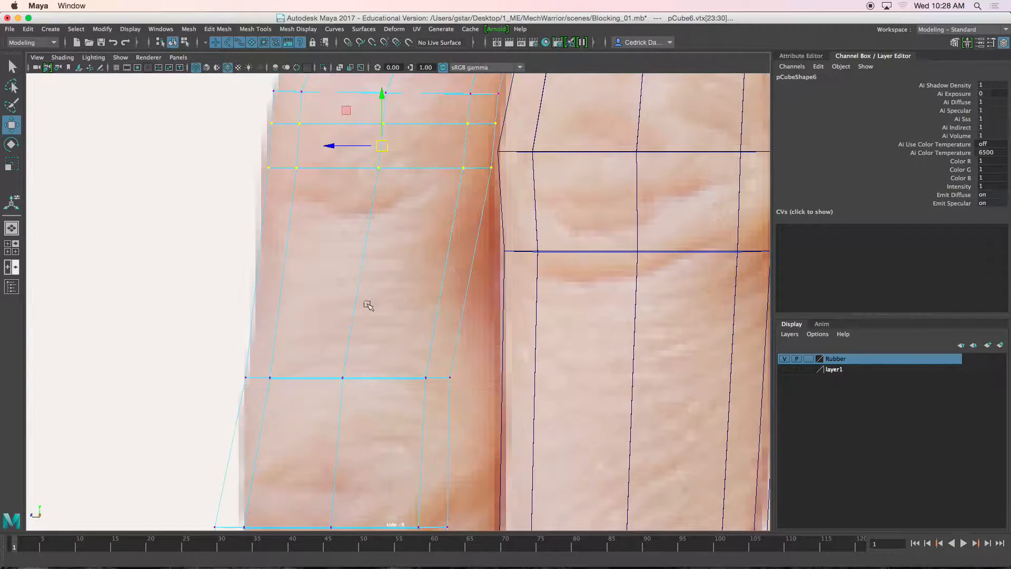
pyautogui.scroll(5, 364, 317)
pyautogui.moveTo(349, 218); pyautogui.dragTo(486, 260)
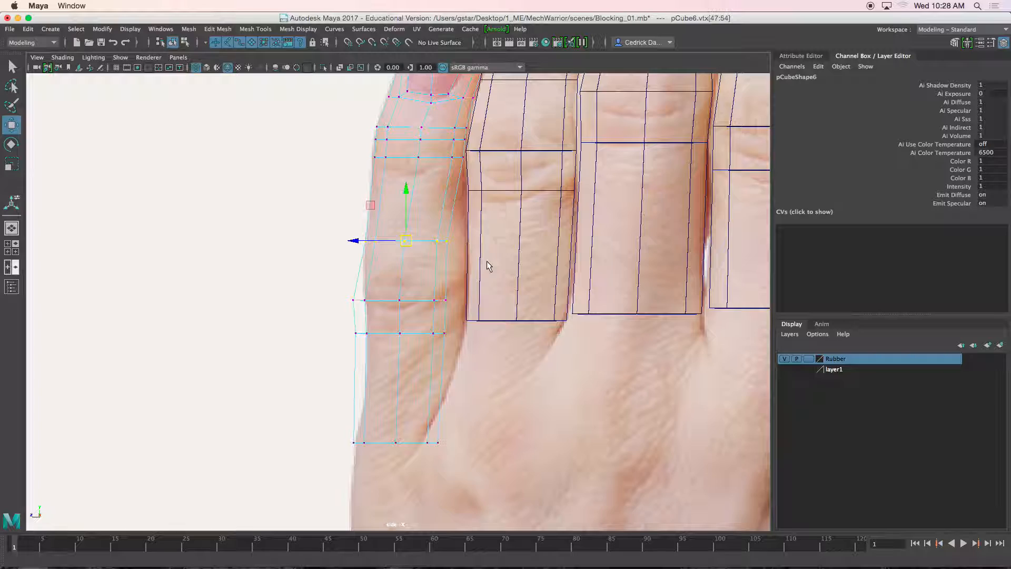
pyautogui.scroll(3, 412, 220)
pyautogui.moveTo(412, 220); pyautogui.dragTo(418, 217)
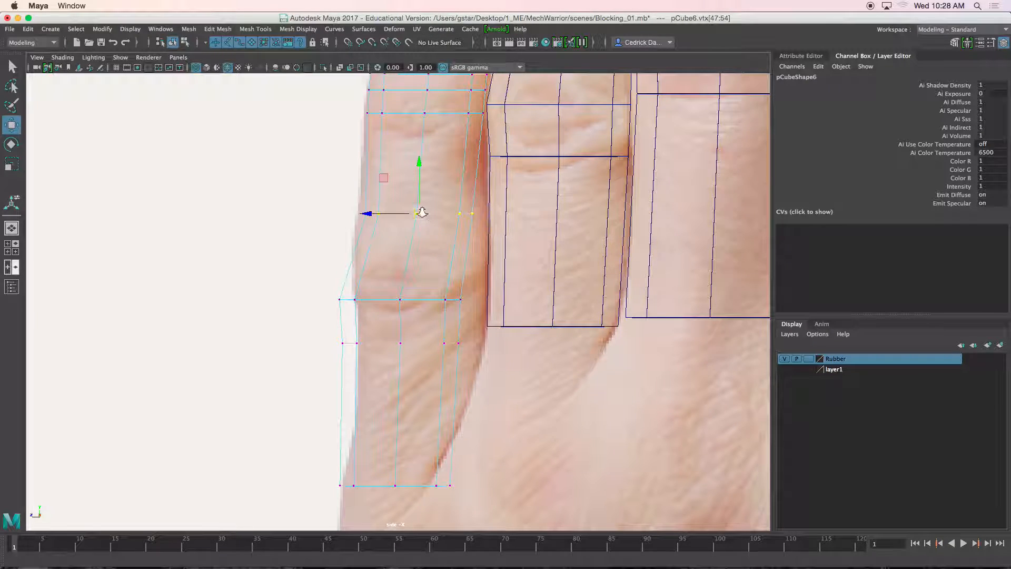
pyautogui.scroll(1, 401, 202)
pyautogui.press('r')
pyautogui.moveTo(377, 207); pyautogui.dragTo(367, 208)
# Move the little finger's two lower joint vertex rows over the reference joint and widen them to the finger outline.
pyautogui.moveTo(514, 401); pyautogui.dragTo(515, 401)
pyautogui.press('w')
pyautogui.moveTo(402, 328); pyautogui.dragTo(370, 286)
pyautogui.press('r')
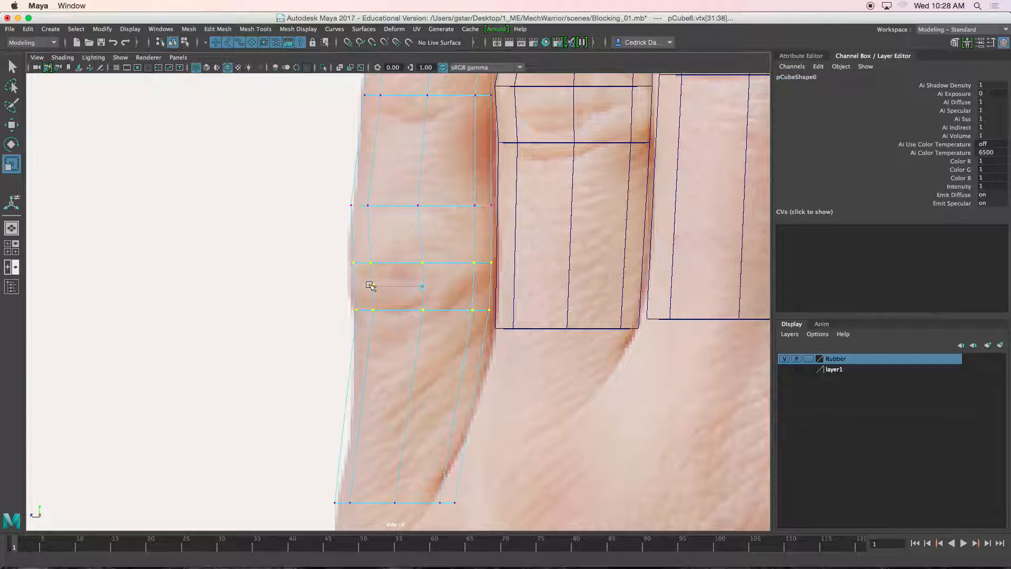
# Raise the little finger's bottom vertex row to the finger base and nudge the lower joint row down.
pyautogui.moveTo(296, 441); pyautogui.dragTo(494, 522)
pyautogui.press('w')
pyautogui.moveTo(392, 501); pyautogui.dragTo(419, 406)
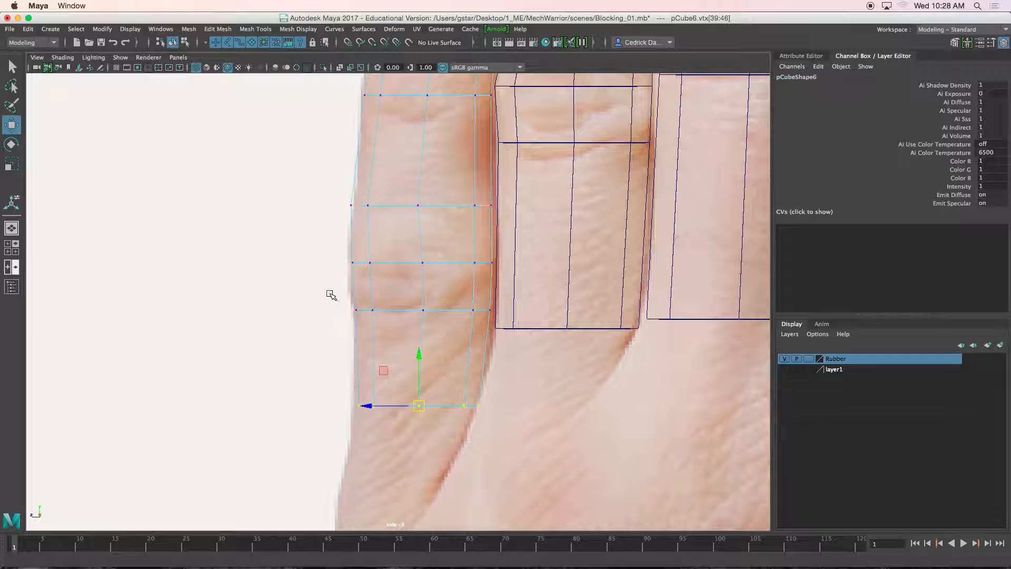
pyautogui.moveTo(504, 347); pyautogui.dragTo(504, 347)
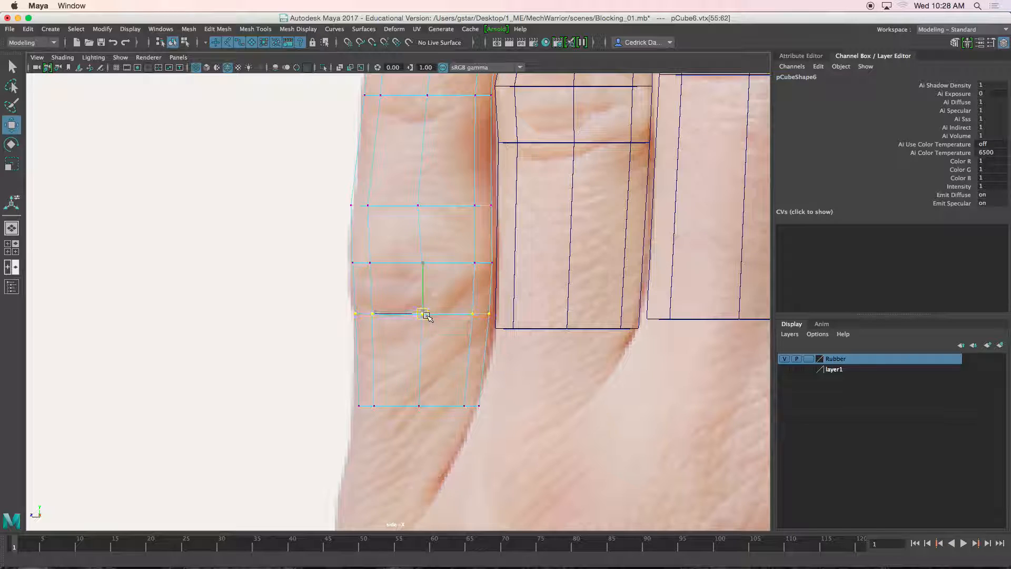
# Inspect the blocked-out fingers in the perspective view.
pyautogui.press('space')
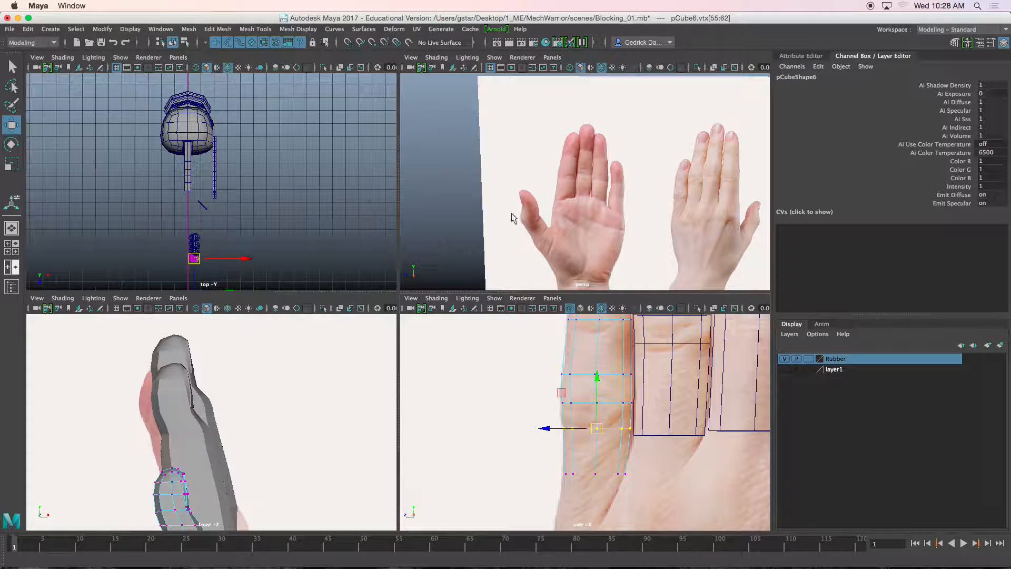
pyautogui.press('space')
pyautogui.keyDown('alt'); pyautogui.moveTo(476, 198); pyautogui.dragTo(442, 216); pyautogui.keyUp('alt')
pyautogui.keyDown('alt'); pyautogui.moveTo(442, 216); pyautogui.dragTo(482, 209, button='right'); pyautogui.keyUp('alt')
pyautogui.click(483, 209)
pyautogui.keyDown('alt'); pyautogui.moveTo(483, 209); pyautogui.dragTo(500, 248); pyautogui.keyUp('alt')
# Select the index finger mesh and switch it to vertex editing at the fingertip in the side view.
pyautogui.click(535, 230)
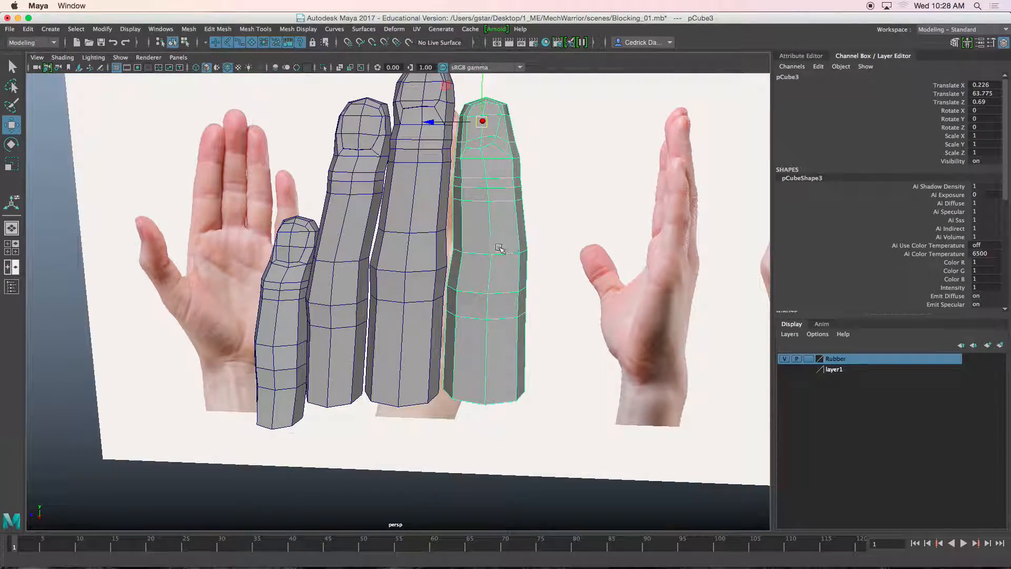
pyautogui.press('space')
pyautogui.press('space')
pyautogui.scroll(10, 597, 276)
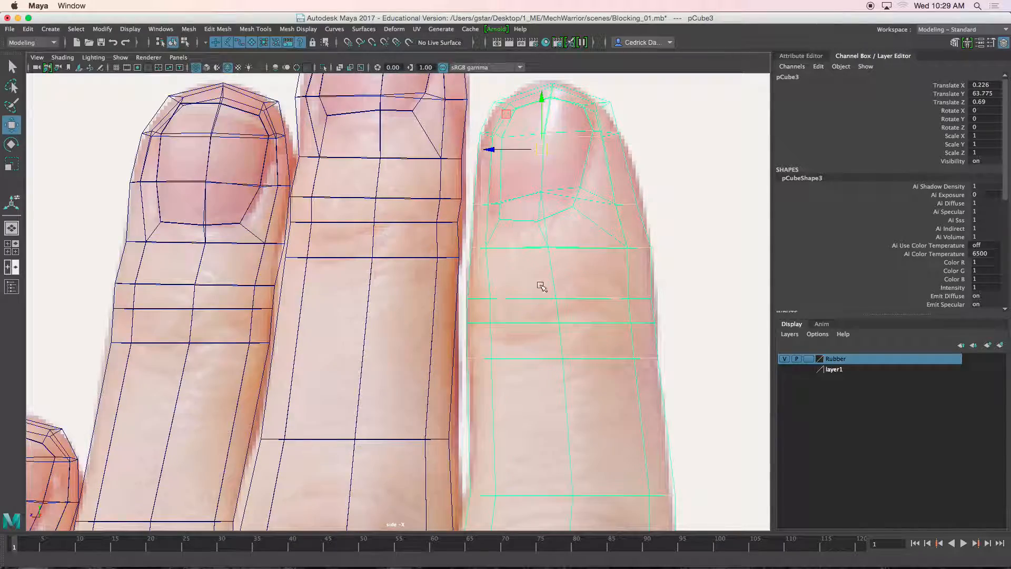
pyautogui.keyDown('alt'); pyautogui.moveTo(539, 287); pyautogui.dragTo(501, 338, button='middle'); pyautogui.keyUp('alt')
pyautogui.scroll(3, 501, 339)
pyautogui.keyDown('alt'); pyautogui.moveTo(519, 289); pyautogui.dragTo(487, 318, button='middle'); pyautogui.keyUp('alt')
pyautogui.press('5')
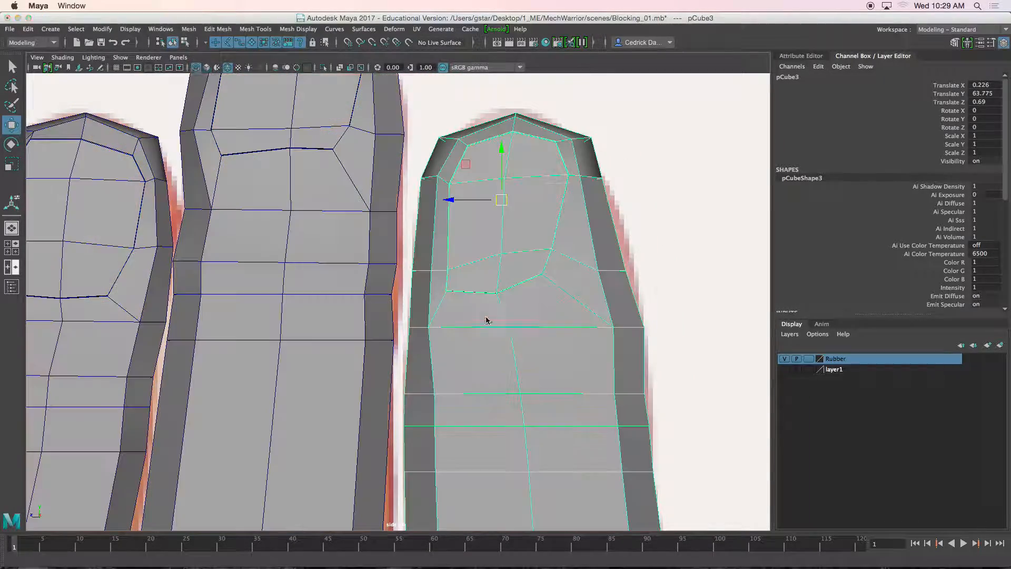
pyautogui.moveTo(519, 255); pyautogui.dragTo(473, 251, button='right')
# Shift the index finger's nail and edge vertices on the middle-finger side outward to the nail's photo outline.
pyautogui.press('4')
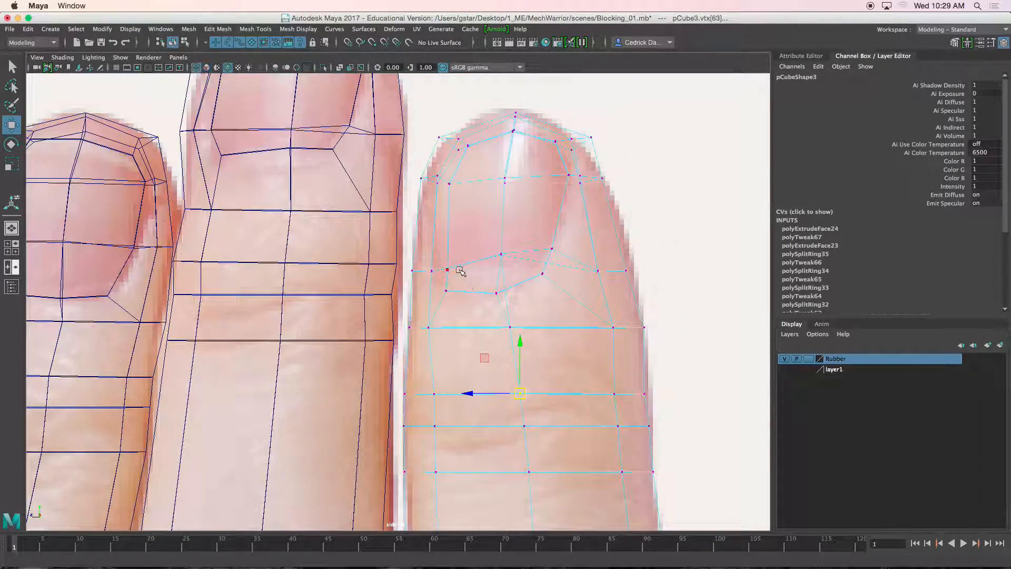
pyautogui.click(445, 270)
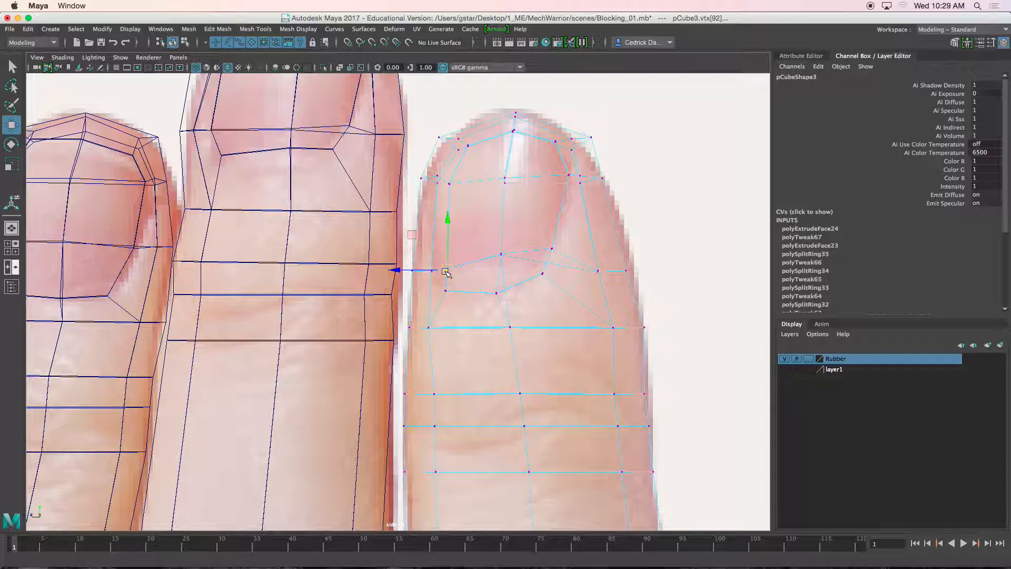
pyautogui.press('5')
pyautogui.press('4')
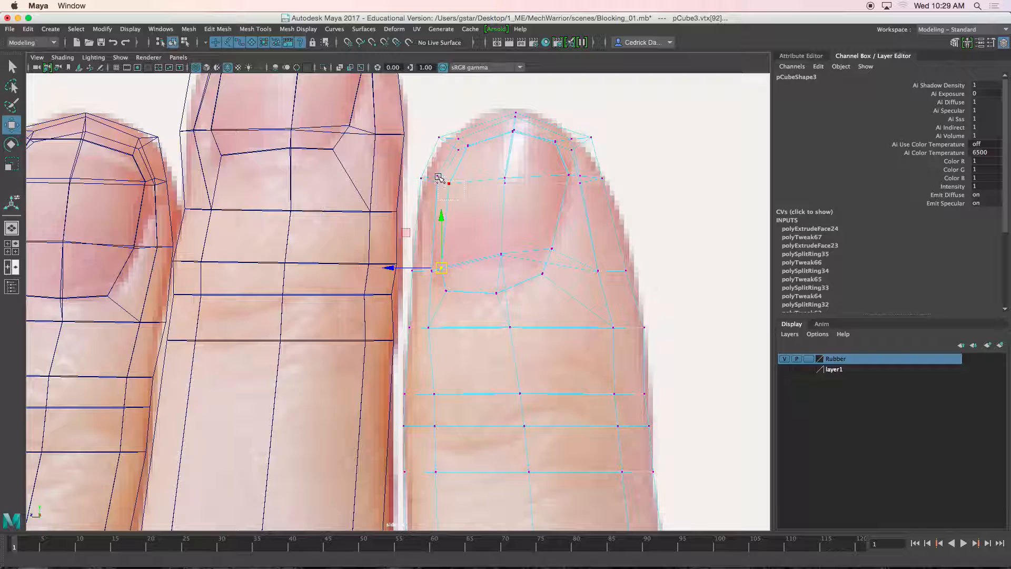
pyautogui.moveTo(425, 169); pyautogui.dragTo(429, 179)
pyautogui.click(443, 184)
pyautogui.press('5')
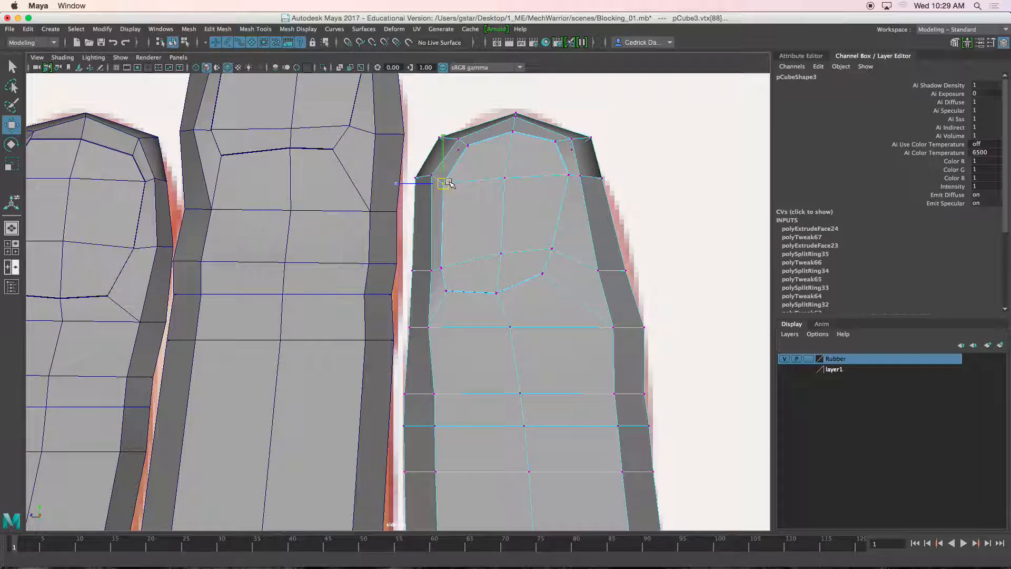
pyautogui.press('4')
pyautogui.click(466, 146)
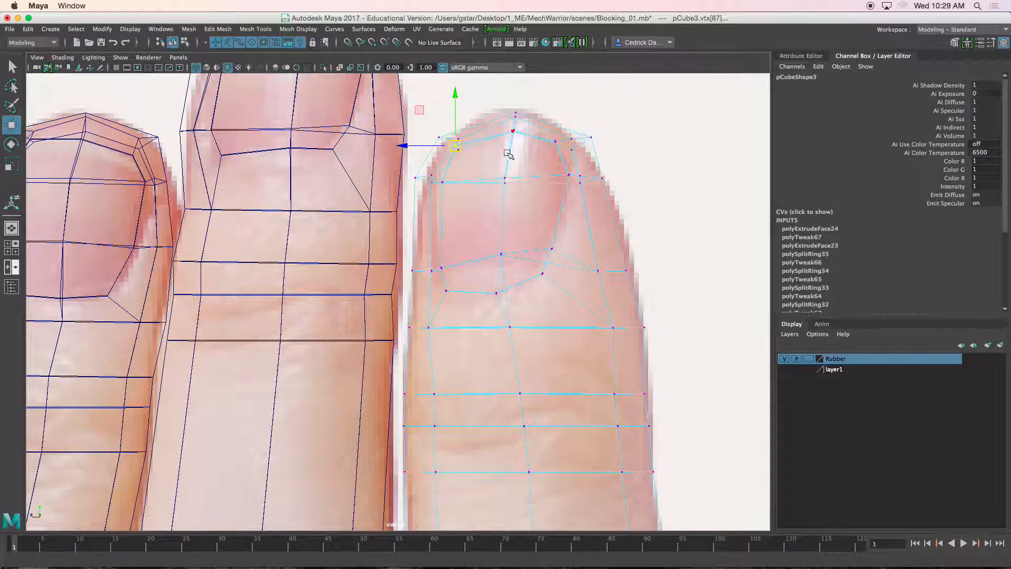
pyautogui.press('5')
pyautogui.press('4')
pyautogui.press('5')
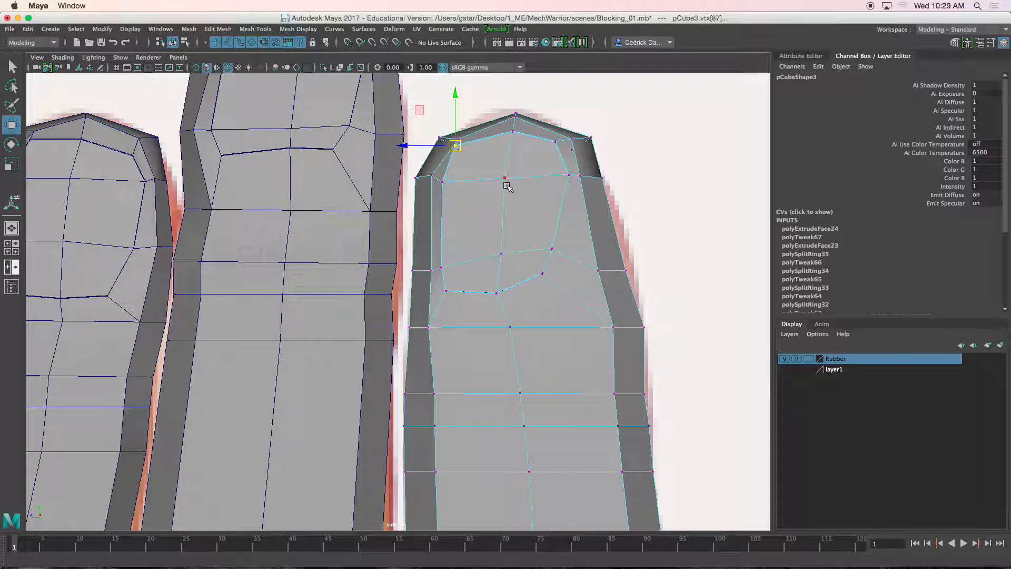
# Move the index fingertip vertex beside the nail's upper corner toward the middle finger, keeping the mesh in vertex editing.
pyautogui.click(459, 139)
pyautogui.moveTo(459, 140); pyautogui.dragTo(449, 140)
pyautogui.click(516, 119)
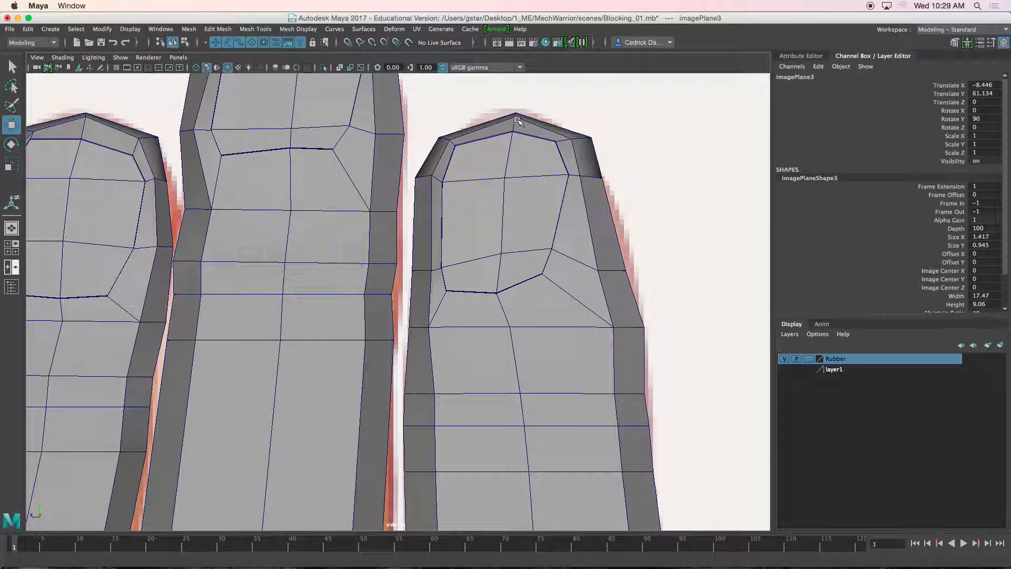
pyautogui.press('4')
pyautogui.click(520, 127)
pyautogui.rightClick(520, 126)
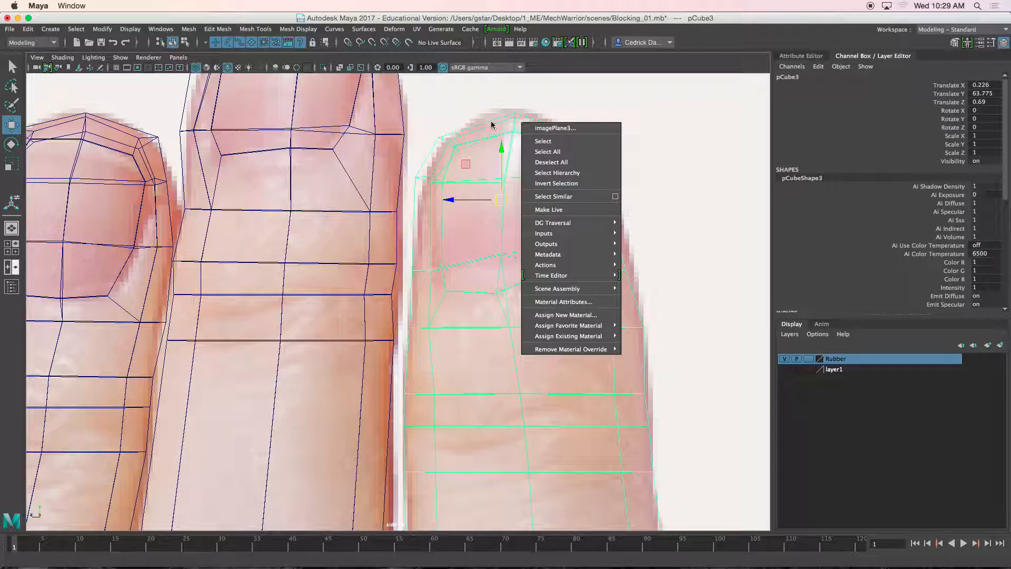
pyautogui.rightClick(514, 120)
pyautogui.click(460, 119)
pyautogui.press('5')
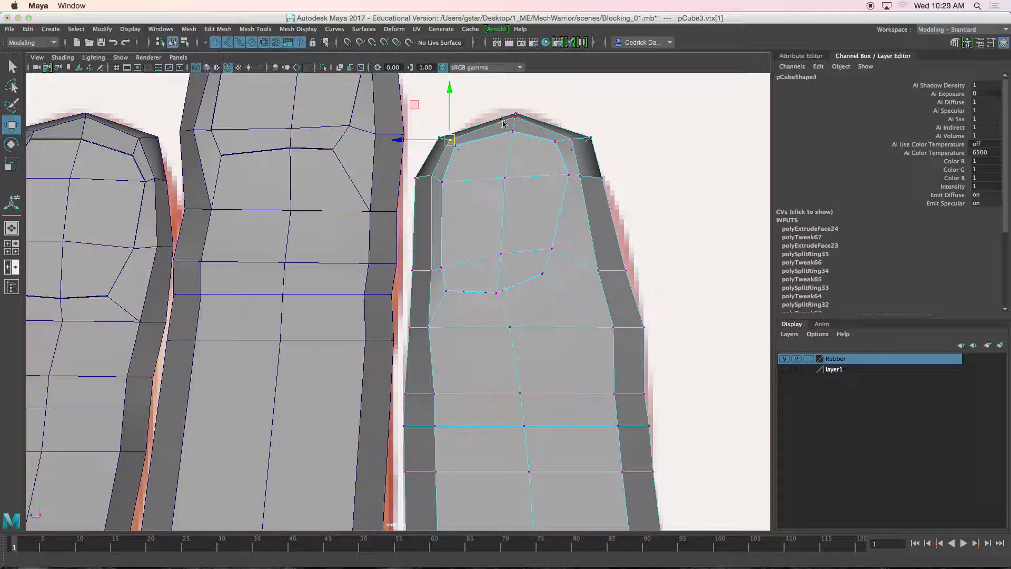
# Adjust the vertices along the base of the index finger's nail to follow the nail's curve in the photo.
pyautogui.press('4')
pyautogui.click(541, 272)
pyautogui.click(496, 292)
pyautogui.moveTo(497, 291); pyautogui.dragTo(501, 290)
pyautogui.press('5')
# Return the index finger to object mode and duplicate the mesh.
pyautogui.moveTo(566, 219); pyautogui.dragTo(601, 201, button='right')
pyautogui.scroll(-6, 526, 295)
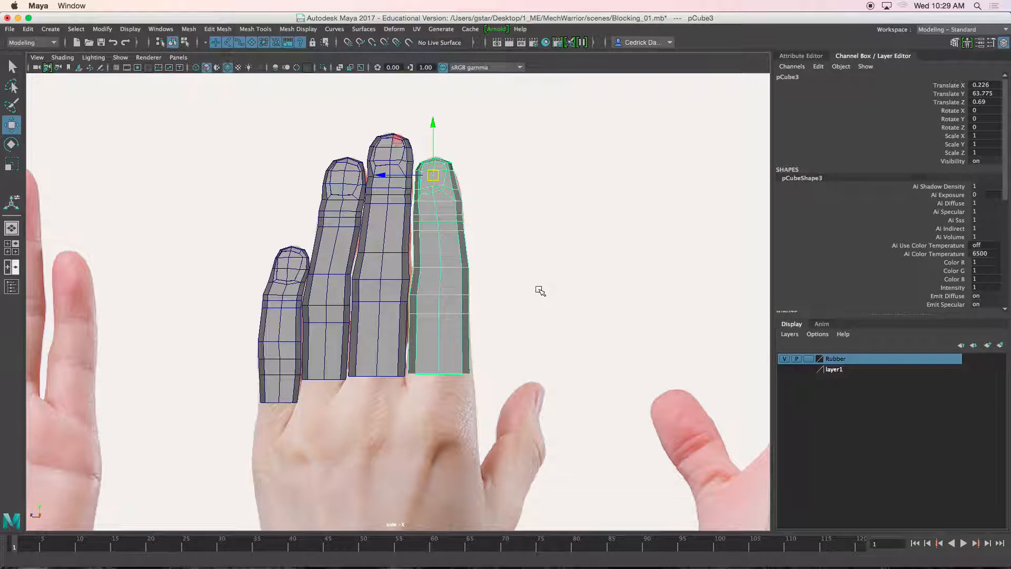
pyautogui.scroll(-3, 544, 207)
pyautogui.hotkey('ctrl', 'd')
pyautogui.scroll(-3, 534, 225)
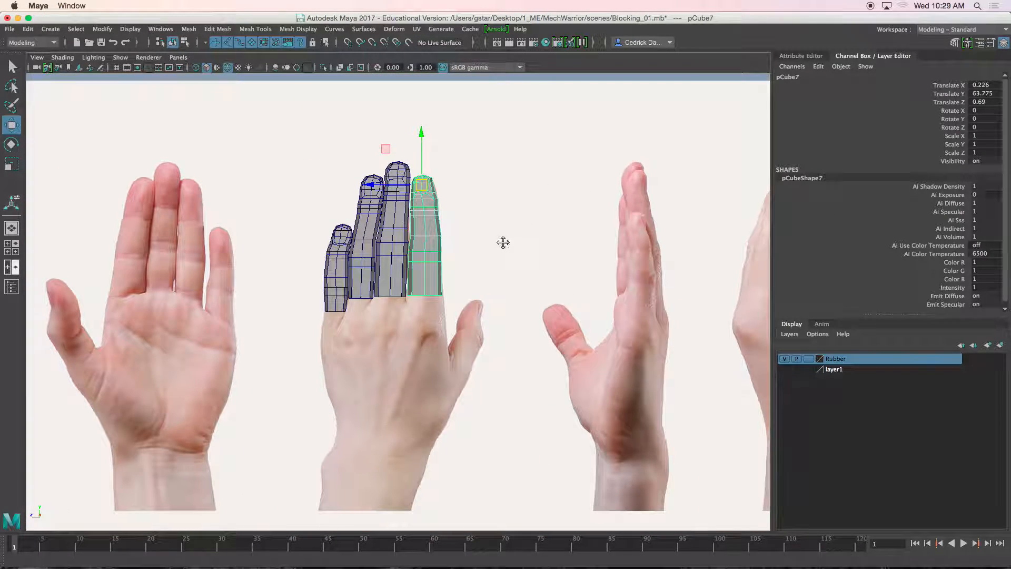
# Move the duplicated finger mesh onto the thumb in the side-view reference photo, with its tip over the thumbnail.
pyautogui.keyDown('alt'); pyautogui.moveTo(503, 243); pyautogui.dragTo(509, 224, button='middle'); pyautogui.keyUp('alt')
pyautogui.moveTo(428, 165); pyautogui.dragTo(484, 278)
pyautogui.keyDown('alt'); pyautogui.moveTo(484, 278); pyautogui.dragTo(308, 232, button='middle'); pyautogui.keyUp('alt')
pyautogui.moveTo(338, 252); pyautogui.dragTo(676, 243)
pyautogui.keyDown('alt'); pyautogui.moveTo(676, 243); pyautogui.dragTo(528, 245, button='middle'); pyautogui.keyUp('alt')
pyautogui.scroll(3, 597, 248)
pyautogui.keyDown('alt'); pyautogui.moveTo(596, 248); pyautogui.dragTo(407, 256, button='middle'); pyautogui.keyUp('alt')
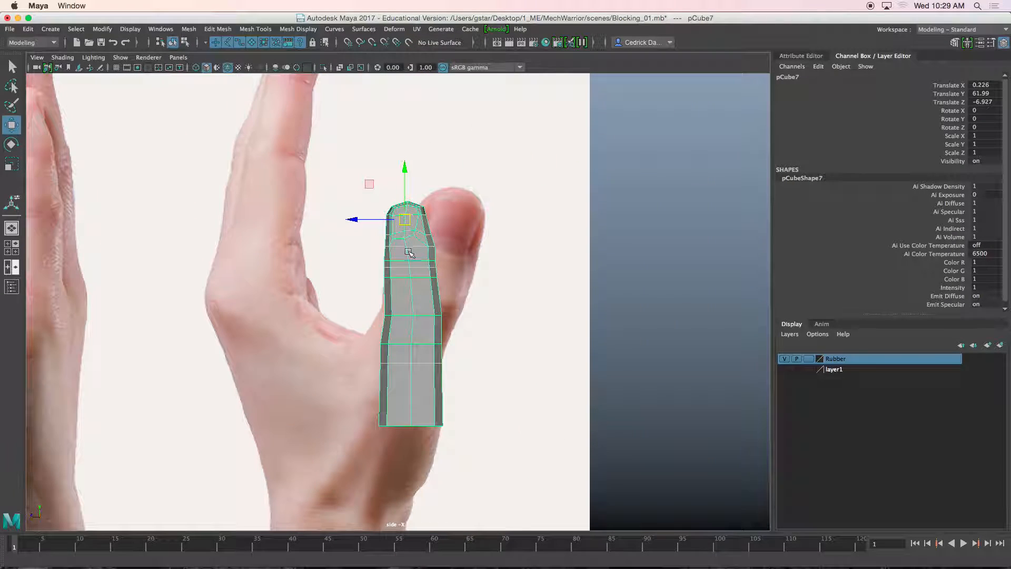
pyautogui.moveTo(408, 218); pyautogui.dragTo(453, 219)
pyautogui.scroll(2, 455, 227)
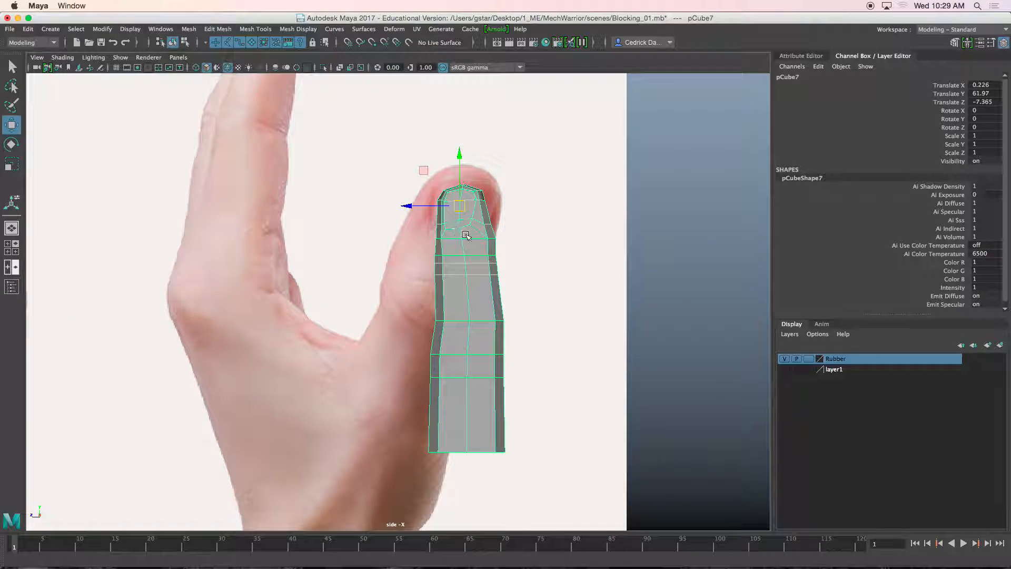
# Rotate the duplicate about -28 degrees in X and scale it to about 1.31, 0.881, 1.31 to fit the thumb.
pyautogui.press('r')
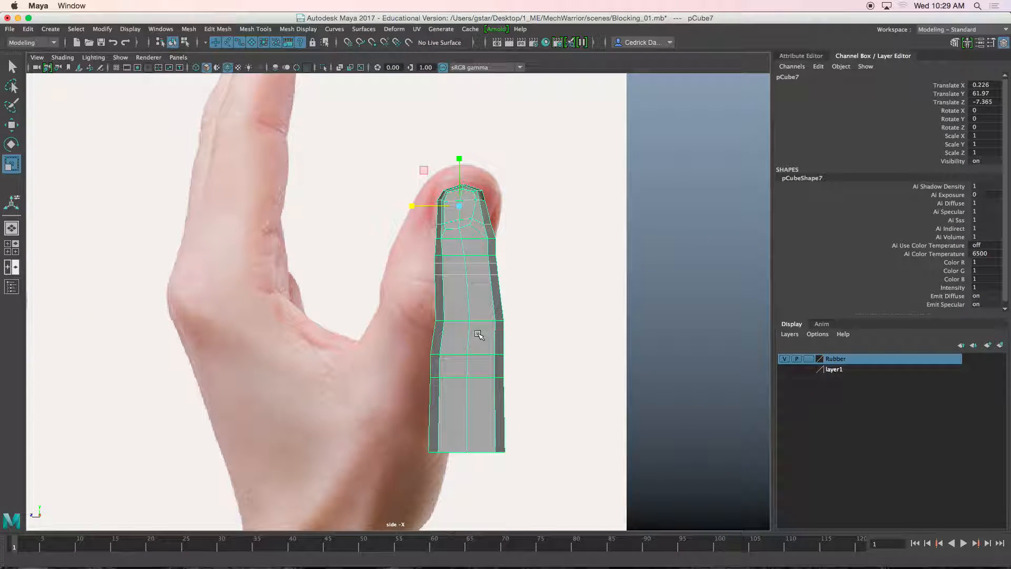
pyautogui.press('e')
pyautogui.moveTo(503, 180); pyautogui.dragTo(430, 281)
pyautogui.press('r')
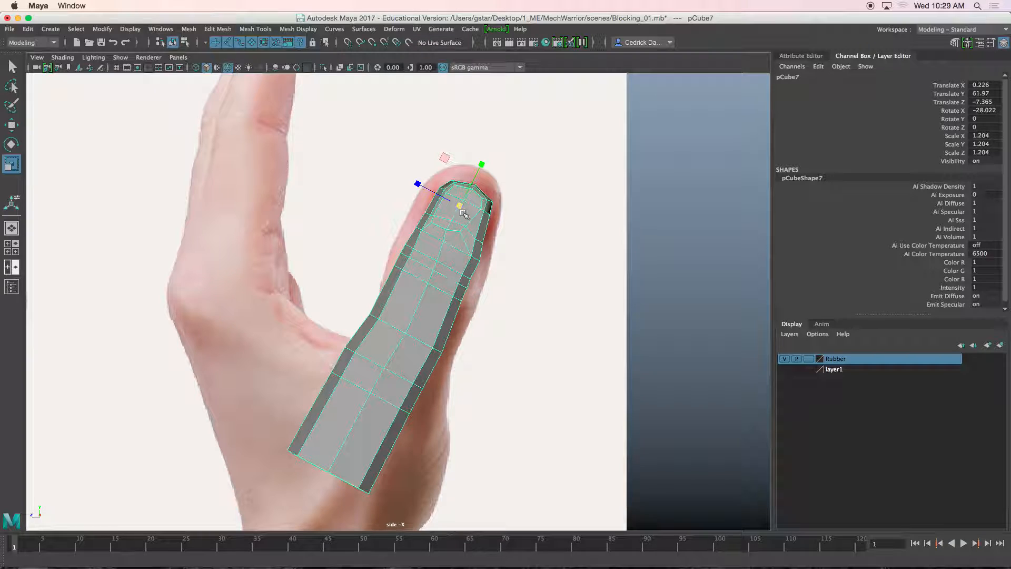
pyautogui.moveTo(485, 163); pyautogui.dragTo(466, 192)
pyautogui.press('w')
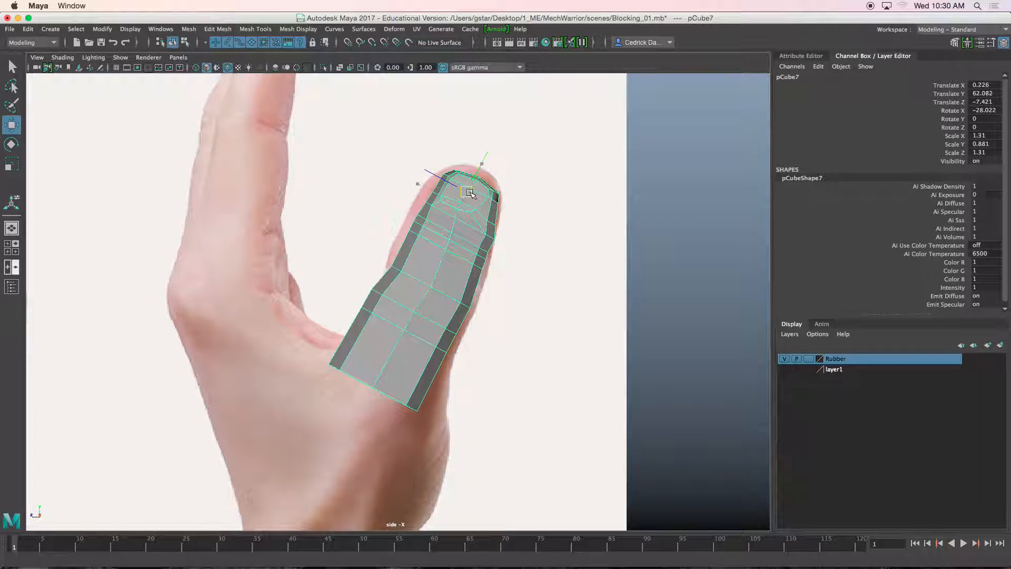
# Select the close-set edge loops below the thumbnail and move them slightly toward the knuckle, viewing the mesh in wireframe.
pyautogui.scroll(4, 470, 207)
pyautogui.moveTo(442, 269); pyautogui.dragTo(435, 225, button='right')
pyautogui.doubleClick(406, 272)
pyautogui.doubleClick(397, 290)
pyautogui.keyDown('shift'); pyautogui.doubleClick(391, 298); pyautogui.keyUp('shift')
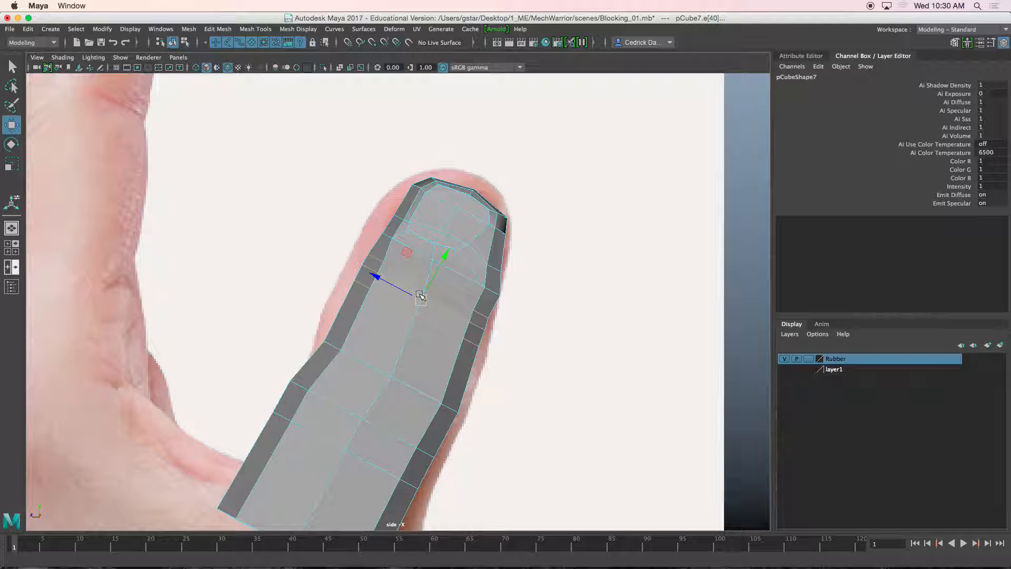
pyautogui.press('4')
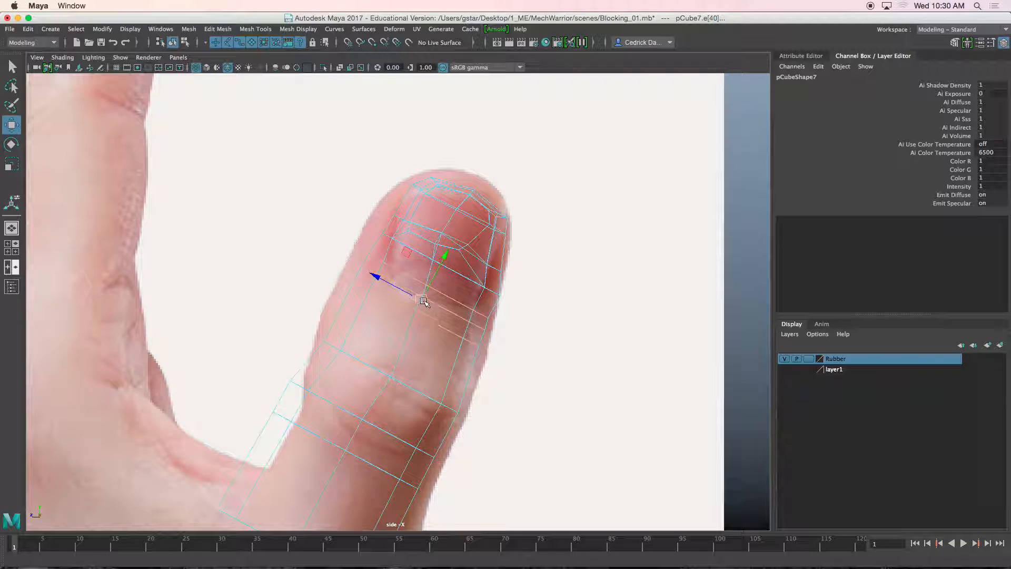
pyautogui.moveTo(422, 296); pyautogui.dragTo(410, 326)
pyautogui.keyDown('alt'); pyautogui.moveTo(410, 327); pyautogui.dragTo(424, 244, button='middle'); pyautogui.keyUp('alt')
# Move the thumb's lower edge loops toward its base and bring the loop above them to the knuckle crease.
pyautogui.click(340, 356)
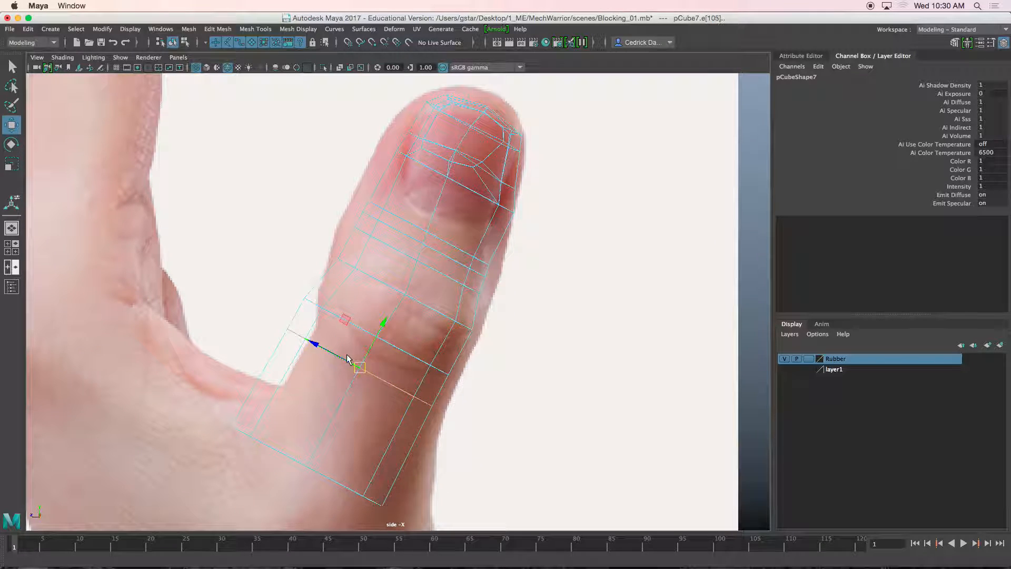
pyautogui.click(319, 305)
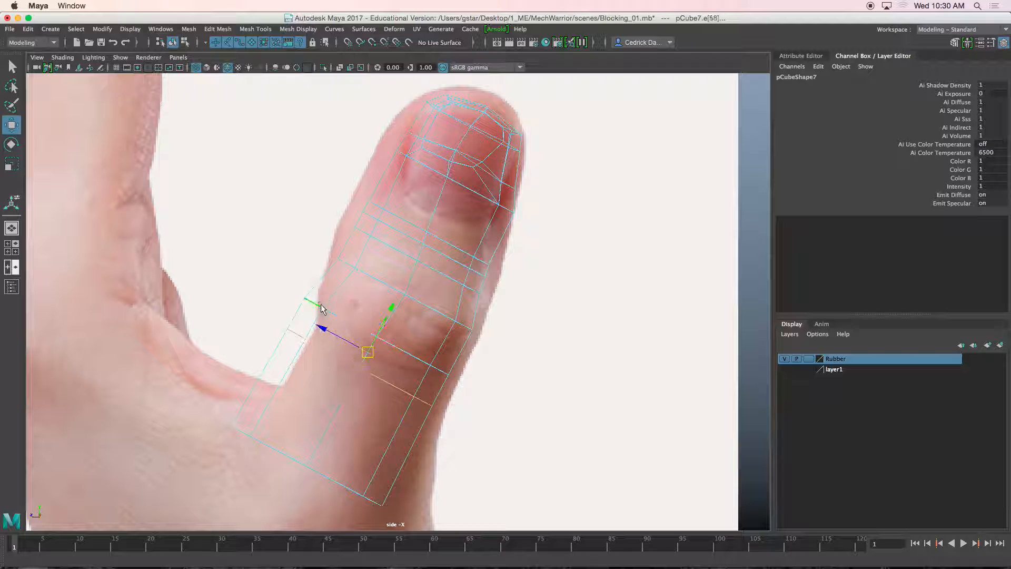
pyautogui.moveTo(367, 351); pyautogui.dragTo(349, 406)
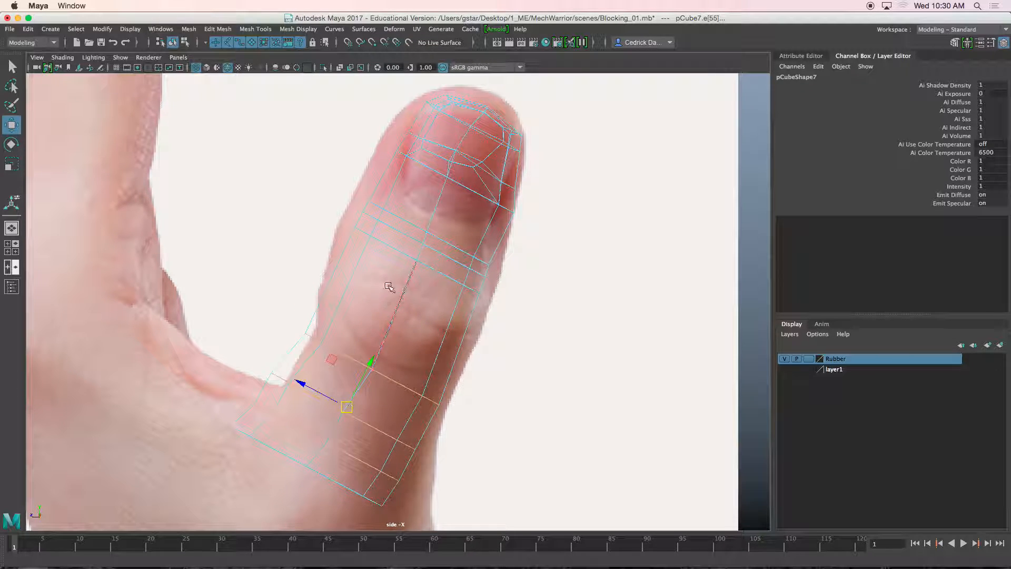
pyautogui.click(404, 259)
pyautogui.moveTo(404, 259); pyautogui.dragTo(390, 338)
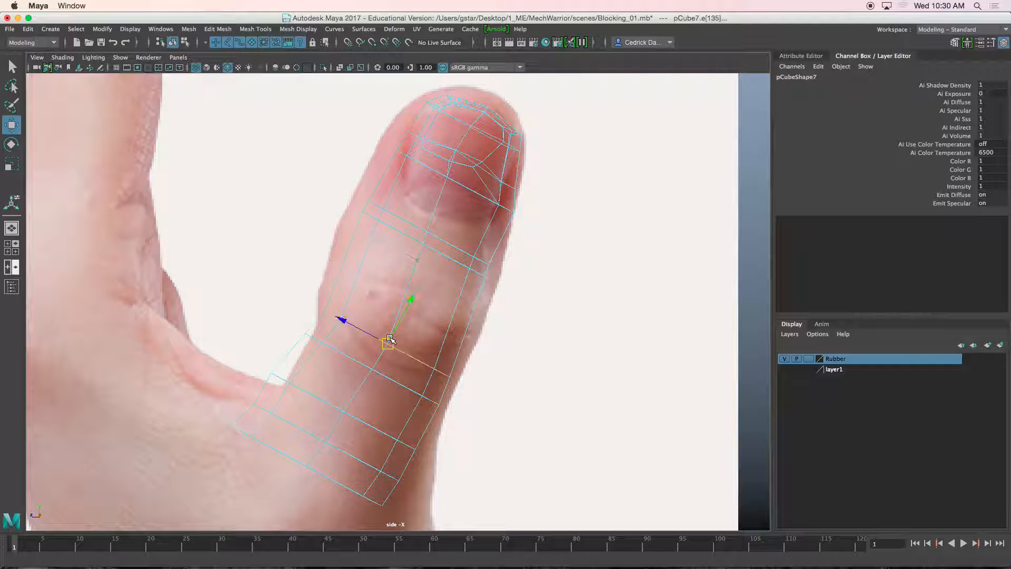
# Scale the edge loop below the thumb knuckle across its width to match the photo outline.
pyautogui.scroll(3, 389, 337)
pyautogui.keyDown('alt'); pyautogui.moveTo(389, 337); pyautogui.dragTo(393, 314, button='middle'); pyautogui.keyUp('alt')
pyautogui.press('r')
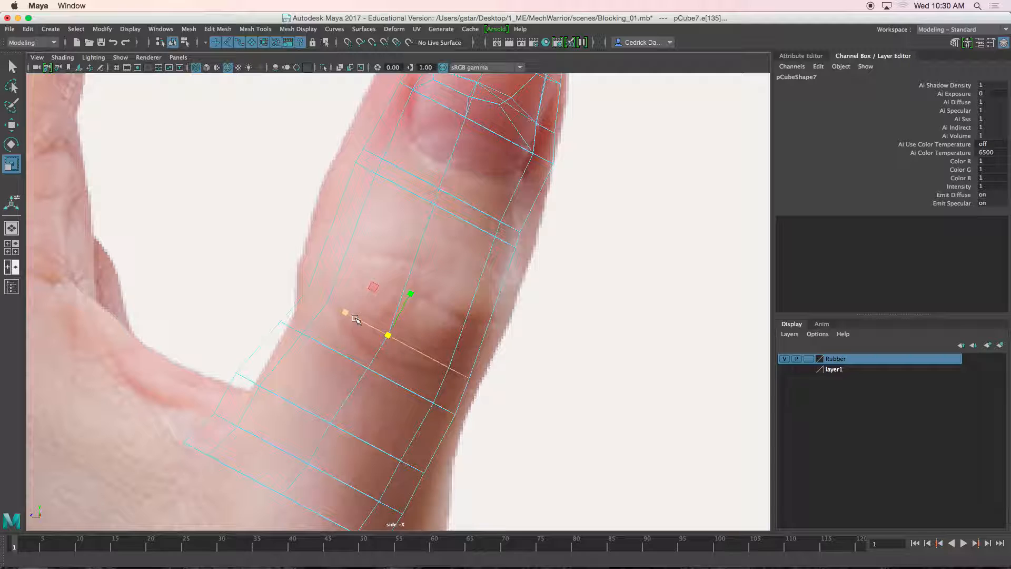
pyautogui.moveTo(350, 311); pyautogui.dragTo(347, 312)
pyautogui.press('w')
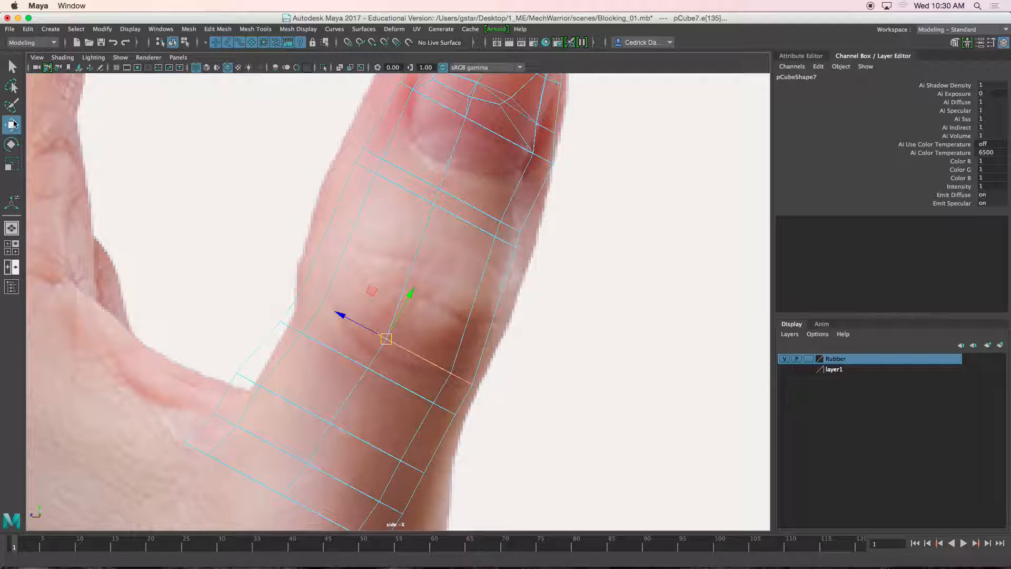
# Check the Scale tool's axis orientation options, choose Object, and close the tool settings.
pyautogui.doubleClick(11, 164)
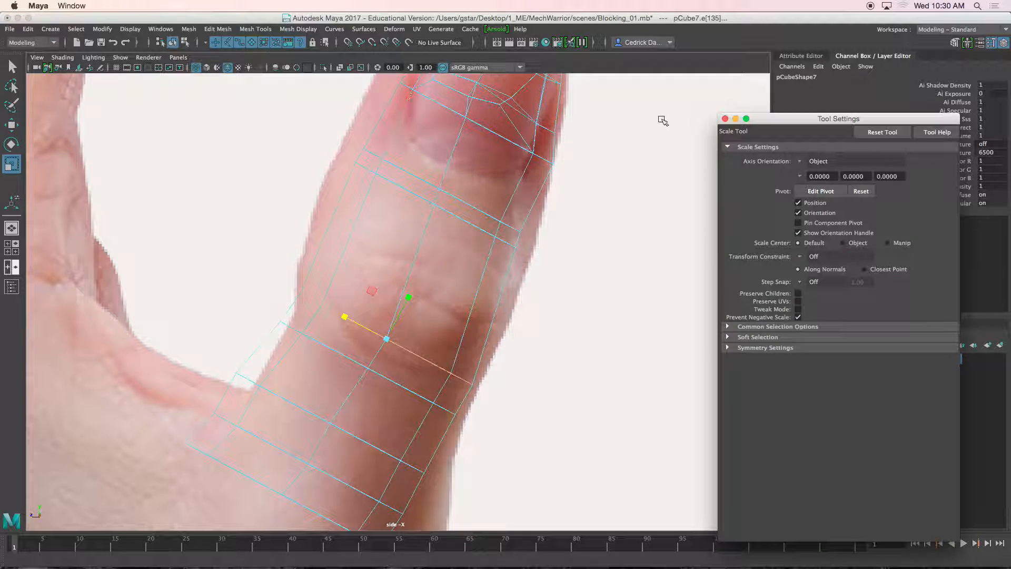
pyautogui.click(804, 162)
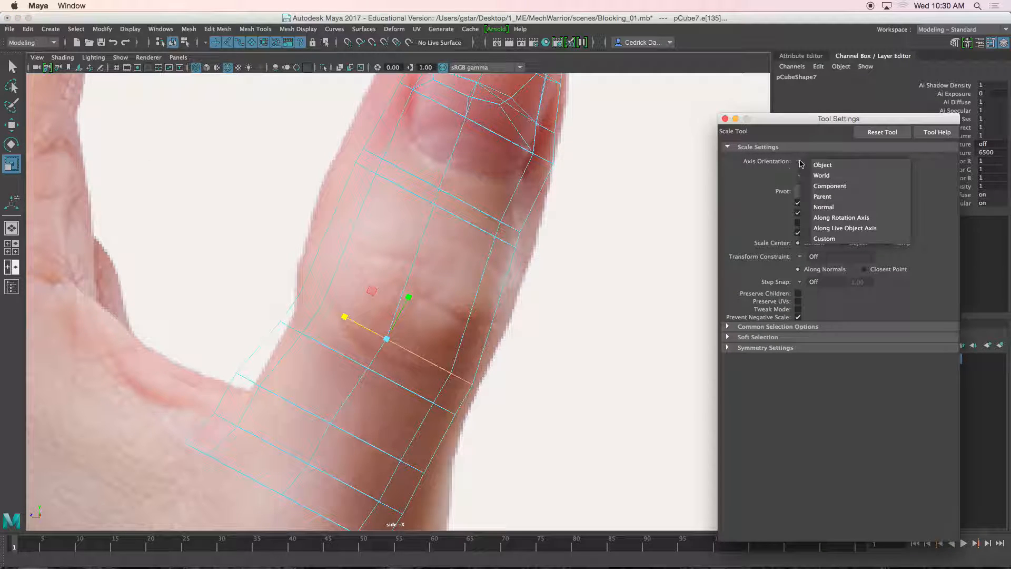
pyautogui.click(824, 169)
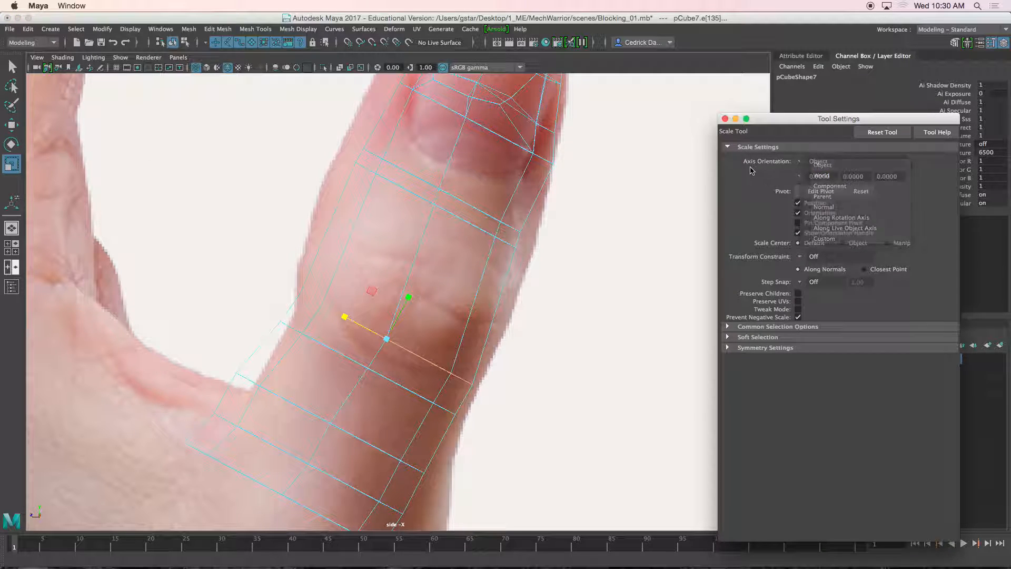
pyautogui.click(725, 119)
# Move the lower of the two edge loops beneath the thumbnail onto the knuckle and scale it to the thumb's width.
pyautogui.click(465, 223)
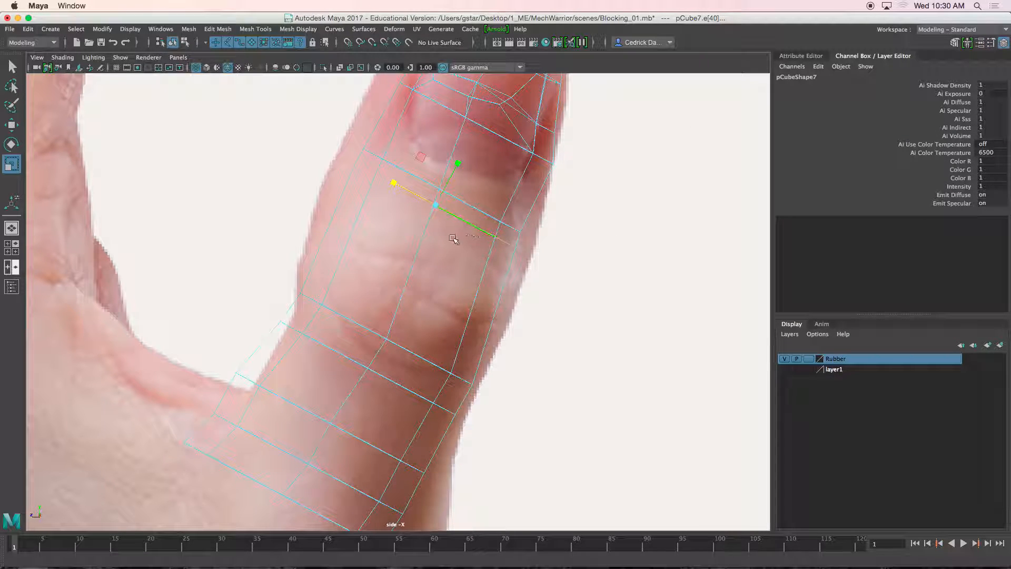
pyautogui.press('w')
pyautogui.moveTo(440, 214); pyautogui.dragTo(410, 297)
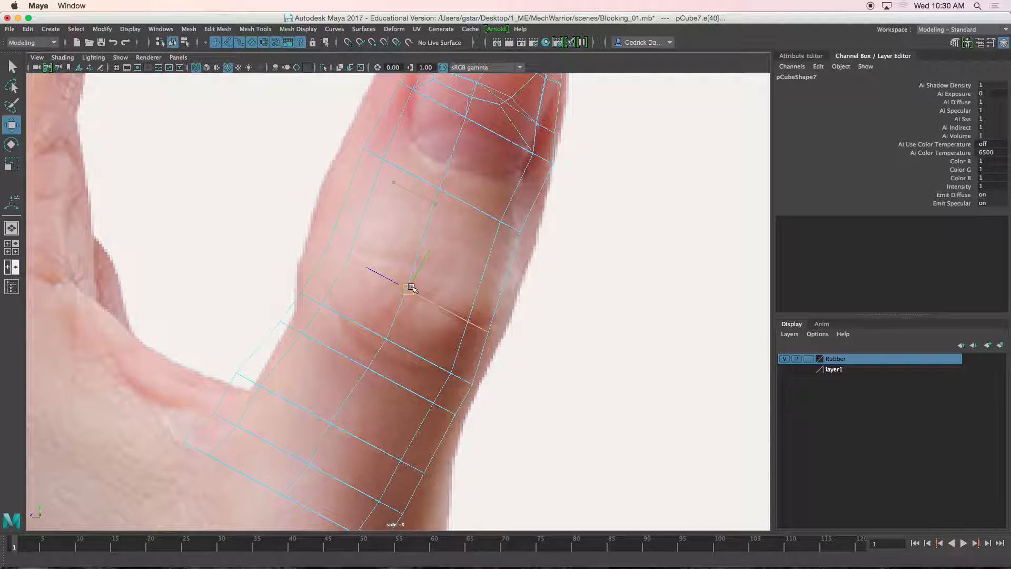
pyautogui.press('r')
pyautogui.moveTo(369, 268); pyautogui.dragTo(401, 283)
pyautogui.press('w')
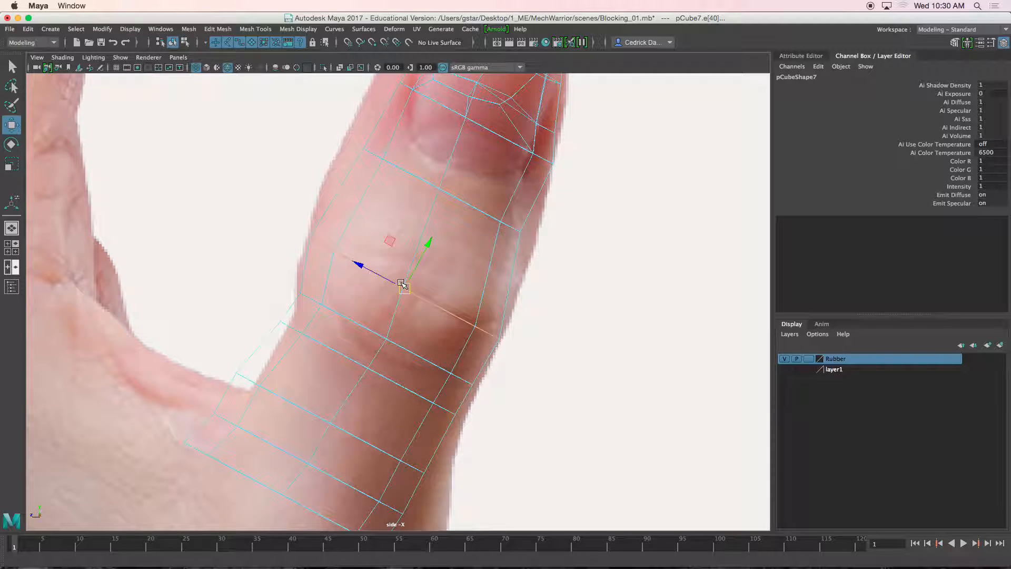
# Place the remaining edge loop midway between the thumbnail and knuckle and scale it to the thumb's outline.
pyautogui.press('5')
pyautogui.click(418, 184)
pyautogui.keyDown('alt'); pyautogui.moveTo(418, 184); pyautogui.dragTo(402, 239, button='middle'); pyautogui.keyUp('alt')
pyautogui.moveTo(428, 237); pyautogui.dragTo(368, 249)
pyautogui.press('4')
pyautogui.press('r')
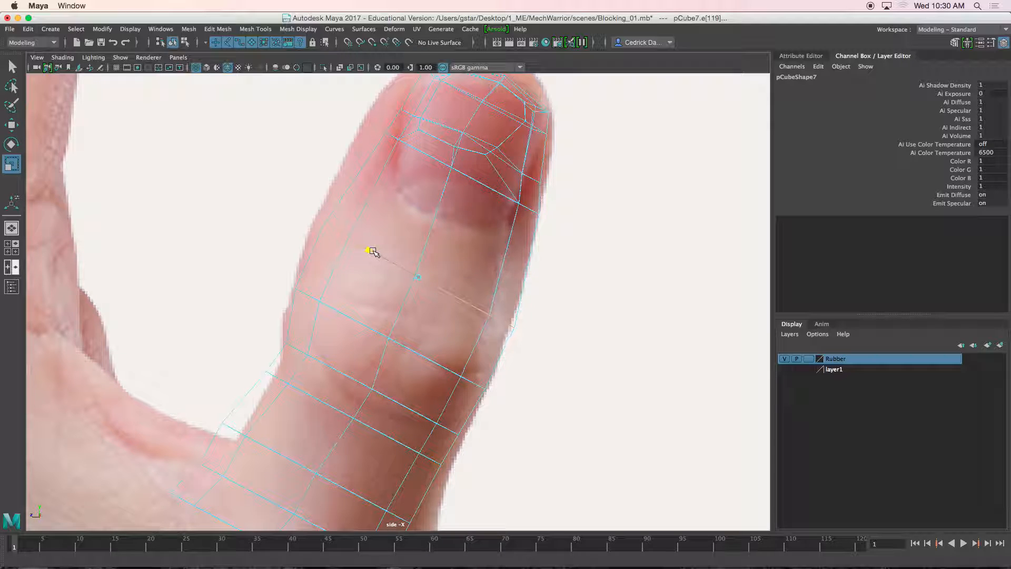
pyautogui.press('w')
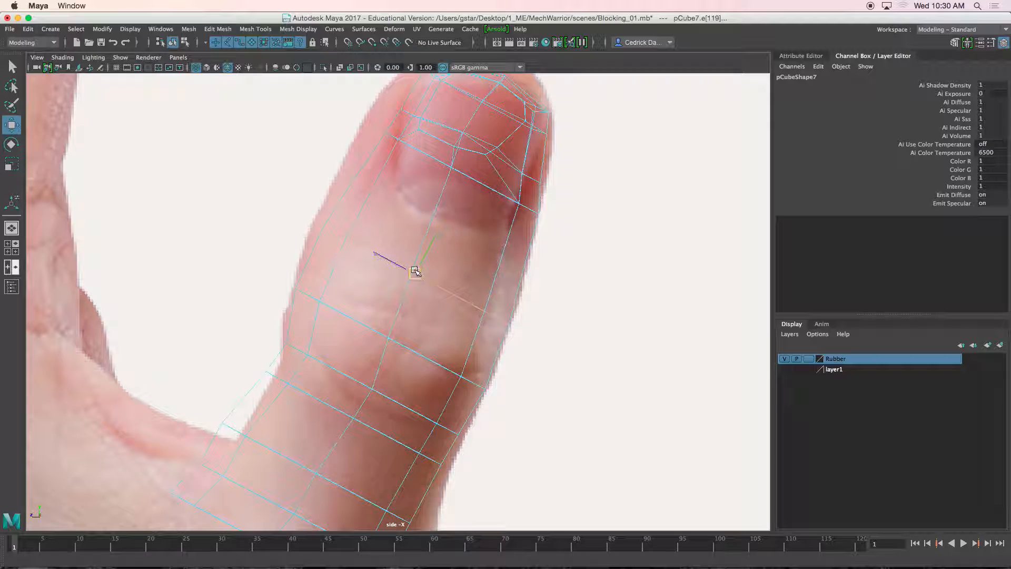
pyautogui.press('r')
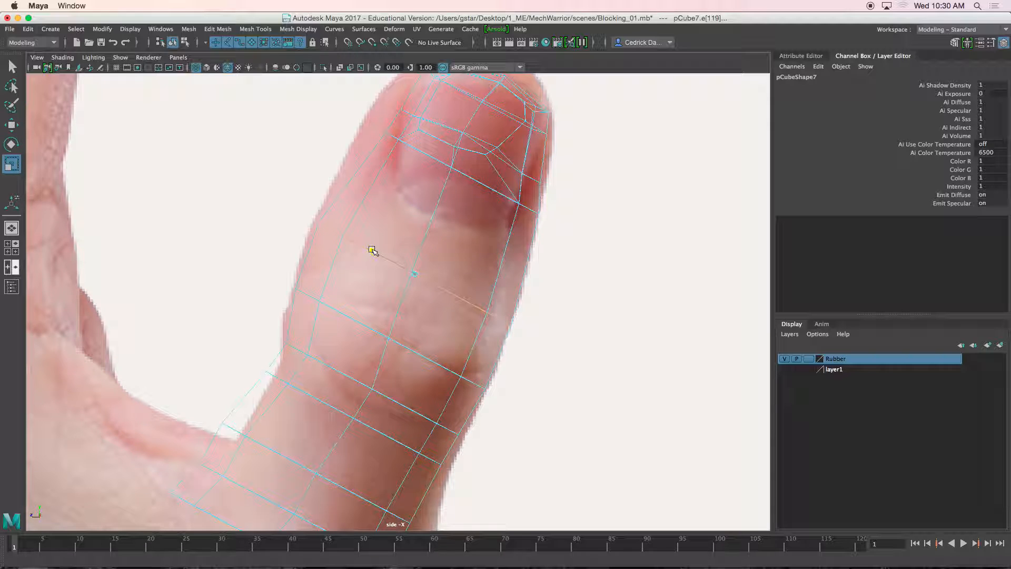
# Select all thumb-tip vertices around the nail and stretch them lengthwise to reach the tip in the photo.
pyautogui.keyDown('alt'); pyautogui.moveTo(426, 204); pyautogui.dragTo(376, 304, button='middle'); pyautogui.keyUp('alt')
pyautogui.scroll(2, 374, 284)
pyautogui.moveTo(388, 244); pyautogui.dragTo(384, 185, button='right')
pyautogui.moveTo(312, 177); pyautogui.dragTo(518, 337)
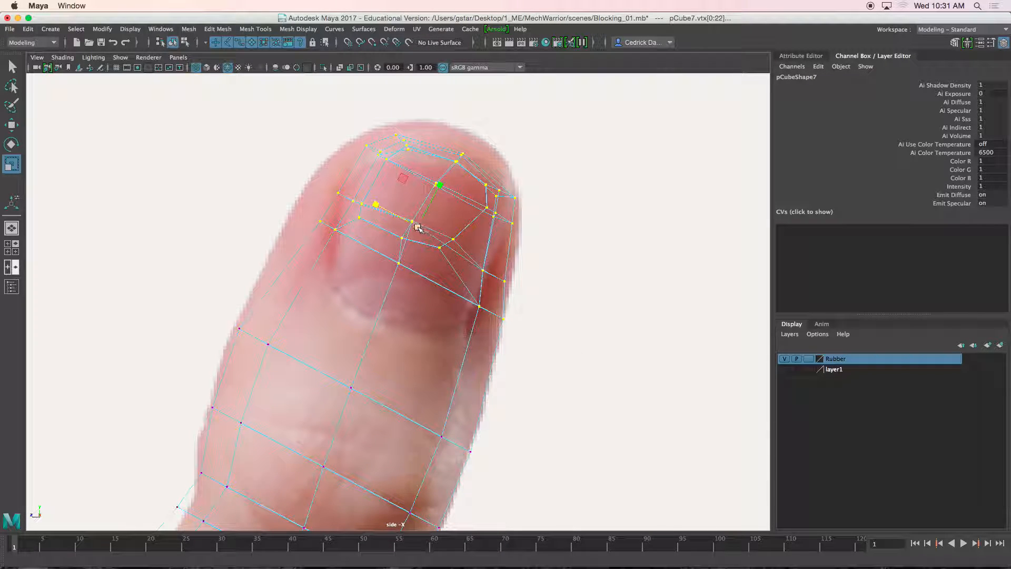
pyautogui.moveTo(442, 186); pyautogui.dragTo(450, 175)
# Move the finger-facing side vertices of the row below the nail outward and down to the thumb's outline.
pyautogui.moveTo(354, 251); pyautogui.dragTo(348, 207, button='right')
pyautogui.doubleClick(350, 249)
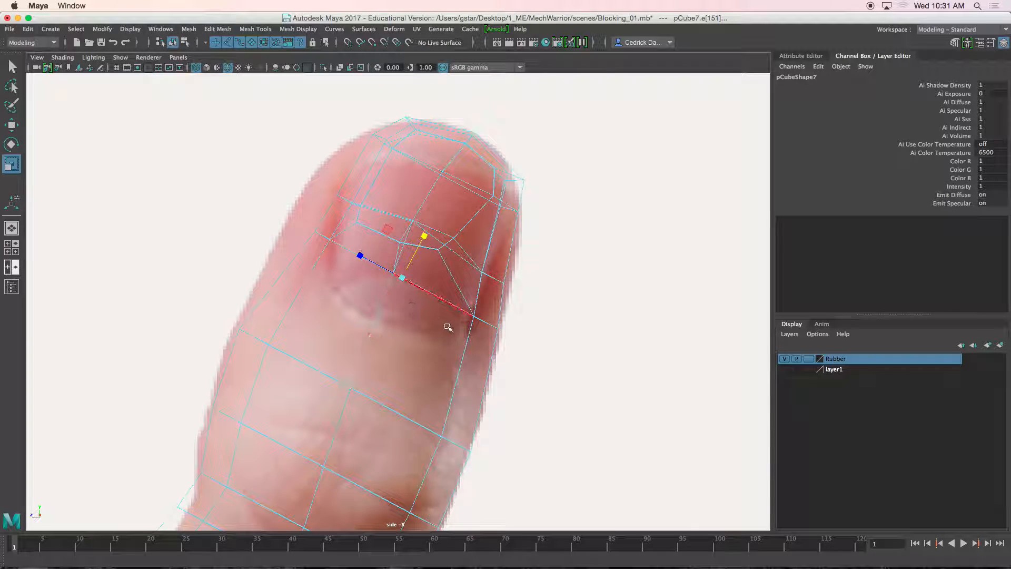
pyautogui.moveTo(322, 238); pyautogui.dragTo(266, 233, button='right')
pyautogui.moveTo(308, 226); pyautogui.dragTo(351, 271)
pyautogui.press('w')
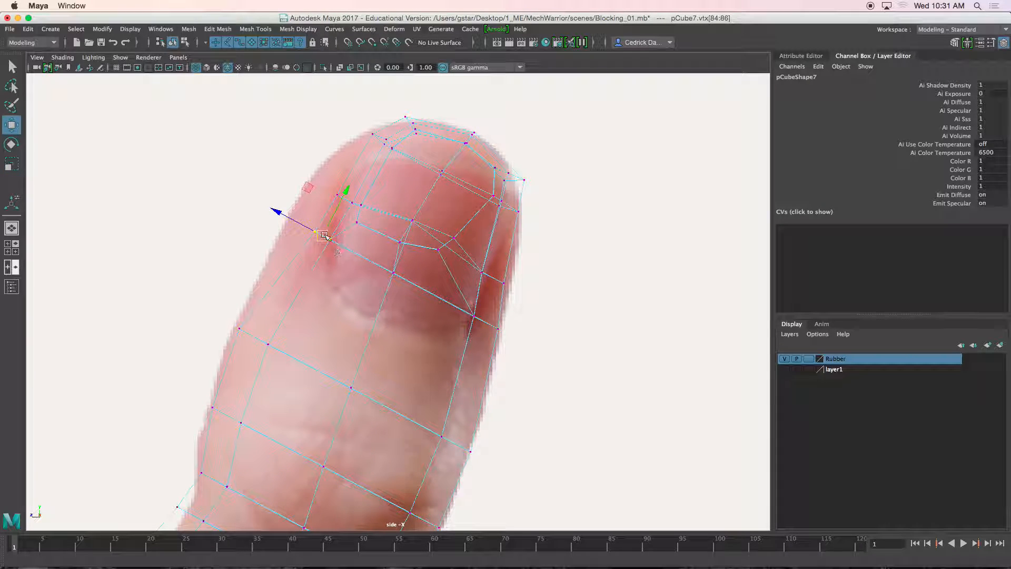
pyautogui.moveTo(321, 232); pyautogui.dragTo(274, 260)
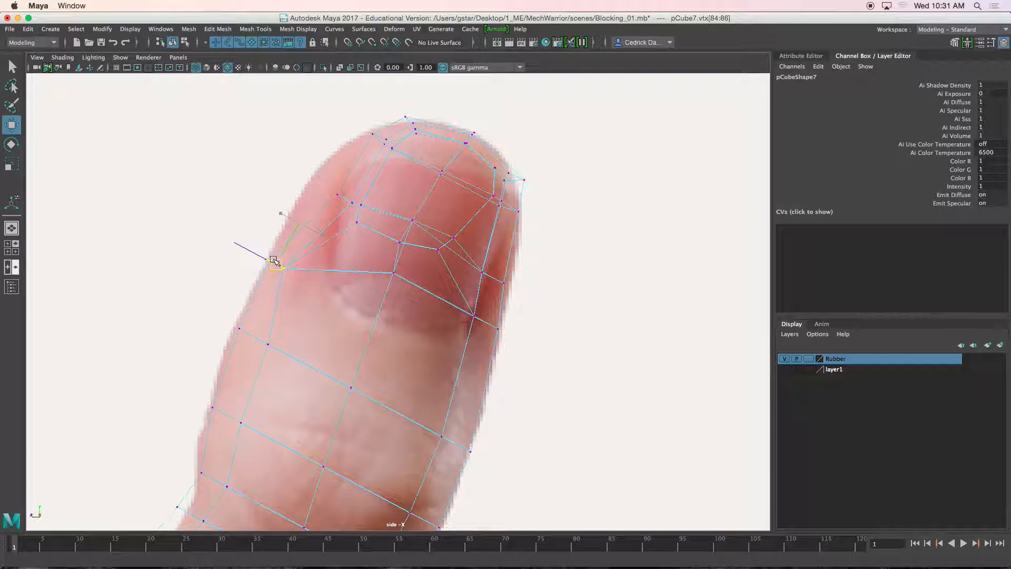
# Lower the center and outer-side vertices of that row below the nail base, and nudge the finger-facing ones along the outline.
pyautogui.click(394, 272)
pyautogui.moveTo(394, 272); pyautogui.dragTo(371, 338)
pyautogui.moveTo(254, 255); pyautogui.dragTo(269, 275)
pyautogui.moveTo(461, 312); pyautogui.dragTo(529, 362)
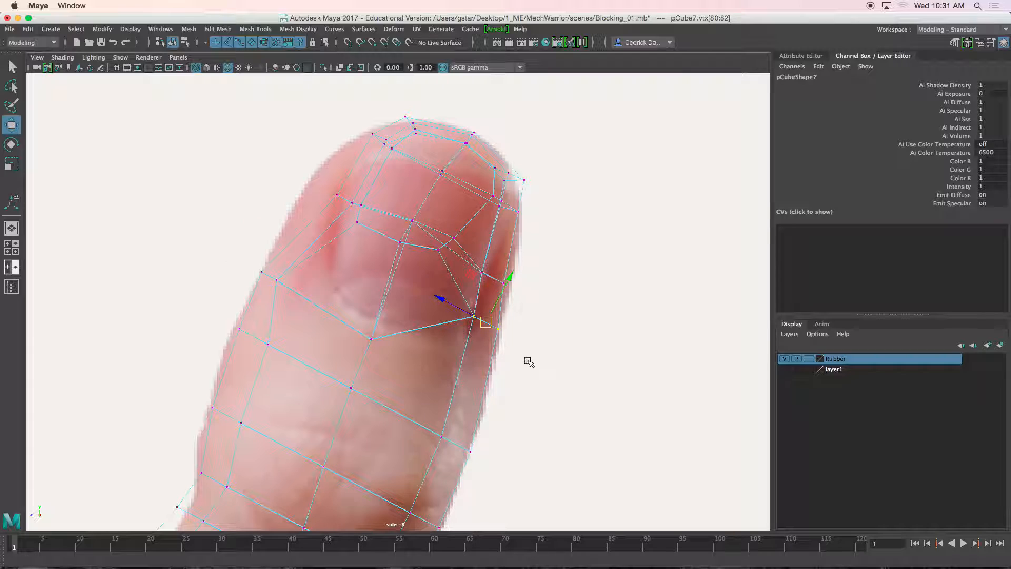
pyautogui.moveTo(493, 328); pyautogui.dragTo(485, 379)
# Move the nail's base vertices down and outward to follow the curved base of the thumbnail in the photo.
pyautogui.press('5')
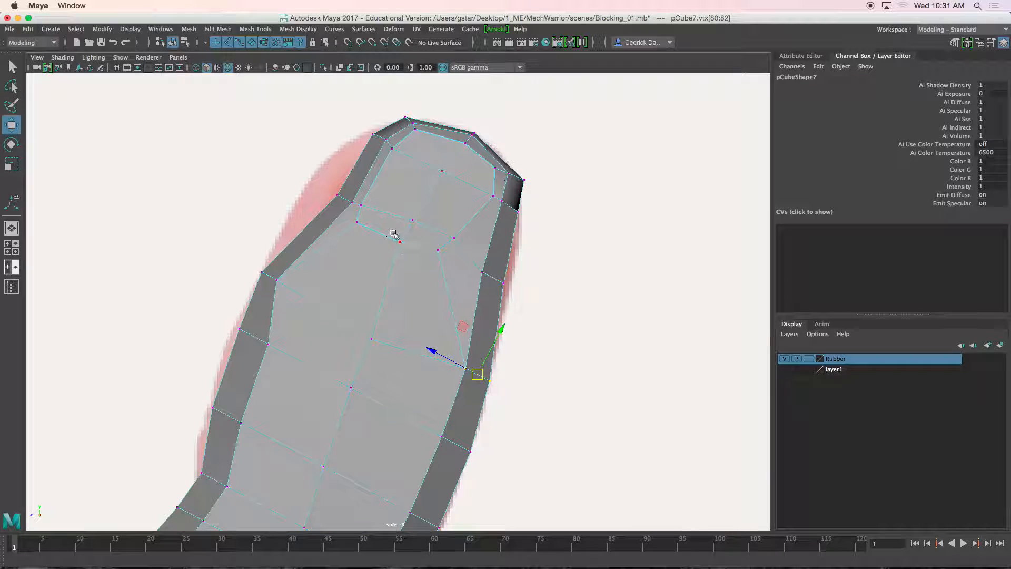
pyautogui.moveTo(387, 233); pyautogui.dragTo(380, 321)
pyautogui.press('4')
pyautogui.moveTo(451, 269); pyautogui.dragTo(459, 332)
pyautogui.click(357, 222)
pyautogui.moveTo(357, 222); pyautogui.dragTo(321, 253)
pyautogui.moveTo(325, 274); pyautogui.dragTo(325, 272)
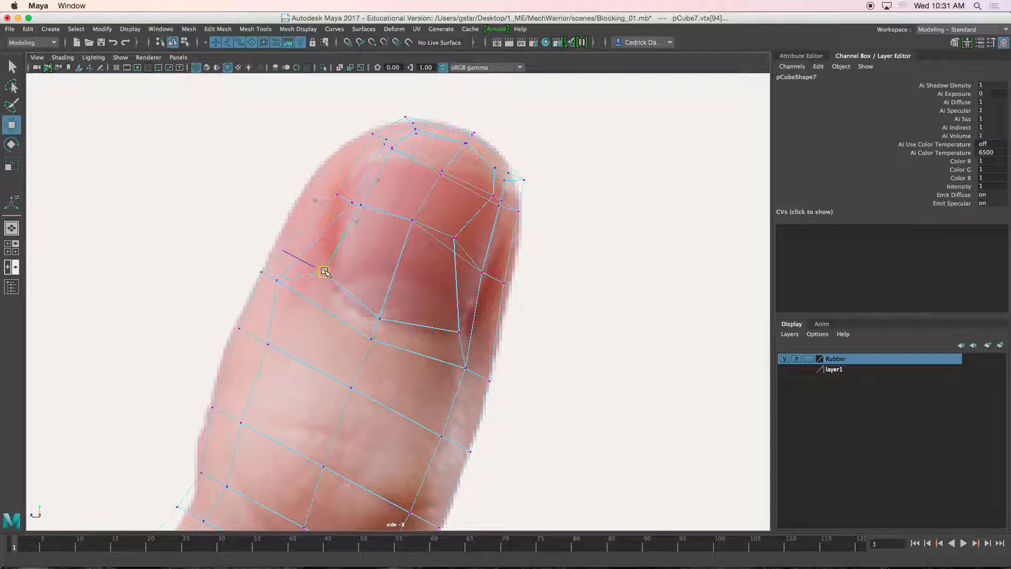
# Move the vertices along the nail's finger-facing side outward to the nail edge and thumb outline.
pyautogui.press('5')
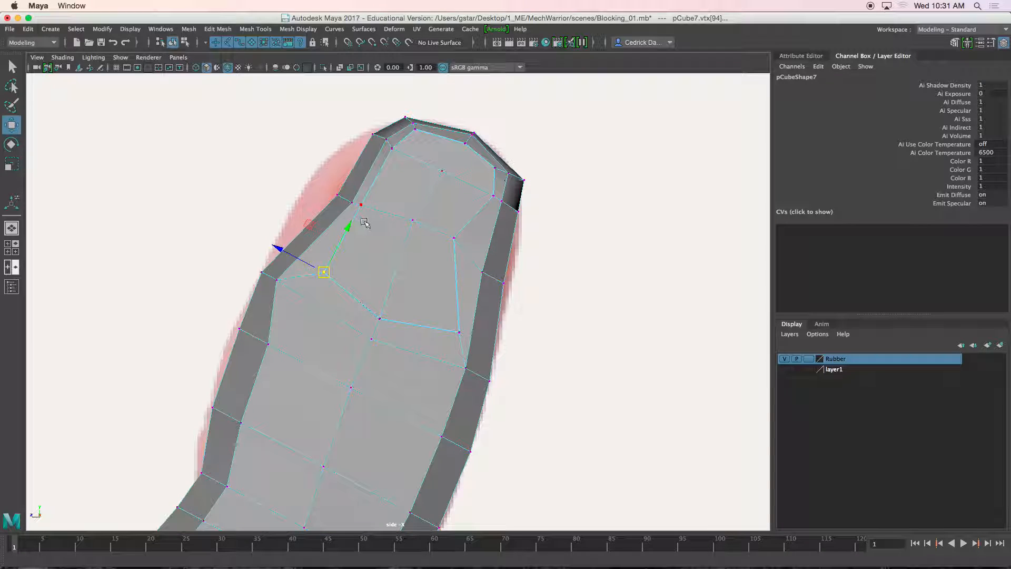
pyautogui.moveTo(326, 186)
pyautogui.mouseDown()
pyautogui.moveTo(374, 219)
pyautogui.moveTo(323, 203)
pyautogui.moveTo(304, 223)
pyautogui.moveTo(330, 236)
pyautogui.mouseUp()
pyautogui.press('4')
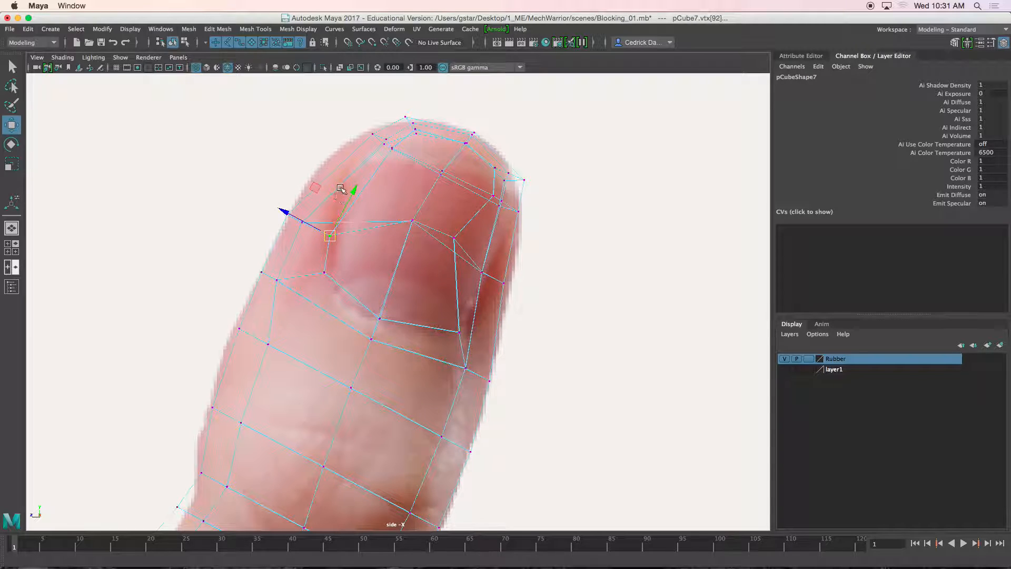
pyautogui.press('5')
pyautogui.press('4')
# Shift the vertices at the nail's finger-facing upper corner outward to the nail's corner and check the shaded mesh.
pyautogui.click(386, 146)
pyautogui.moveTo(386, 147); pyautogui.dragTo(366, 161)
pyautogui.click(392, 148)
pyautogui.press('5')
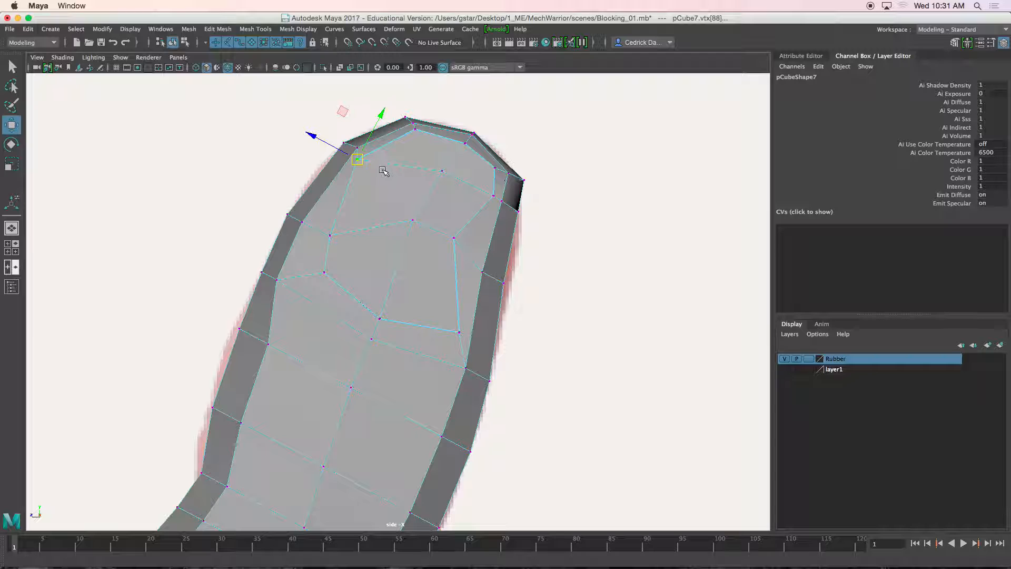
# Lower the two overlapping vertices at the middle of the thumbnail toward the nail base and align them with each other.
pyautogui.press('4')
pyautogui.click(411, 218)
pyautogui.moveTo(411, 218); pyautogui.dragTo(410, 267)
pyautogui.press('5')
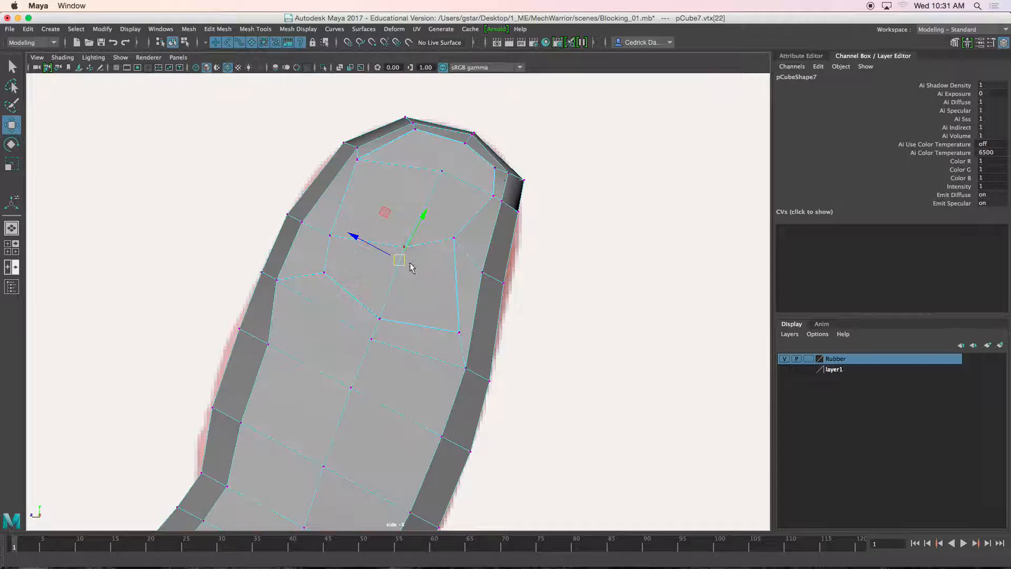
pyautogui.press('4')
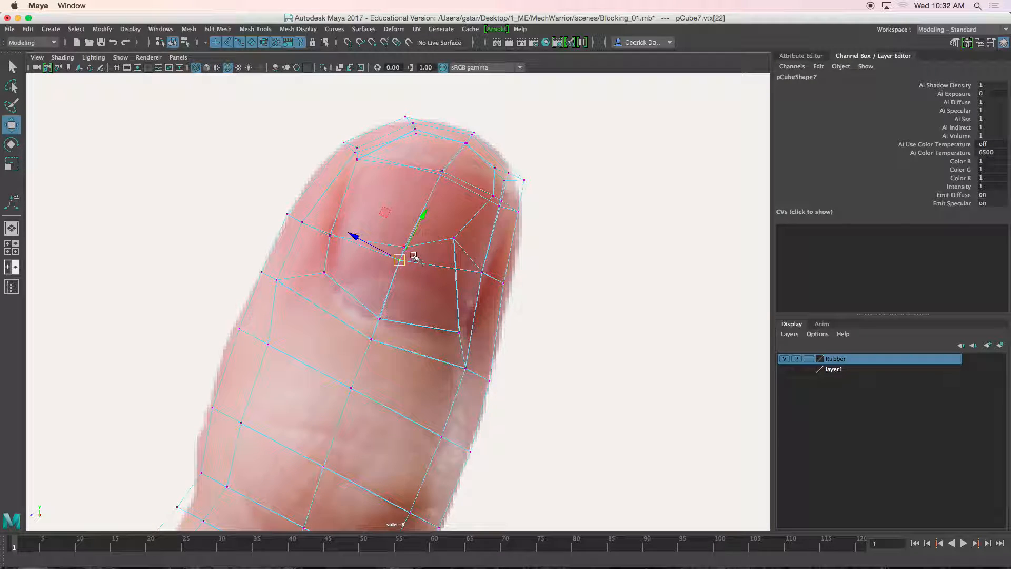
pyautogui.click(405, 247)
pyautogui.moveTo(405, 247); pyautogui.dragTo(400, 257)
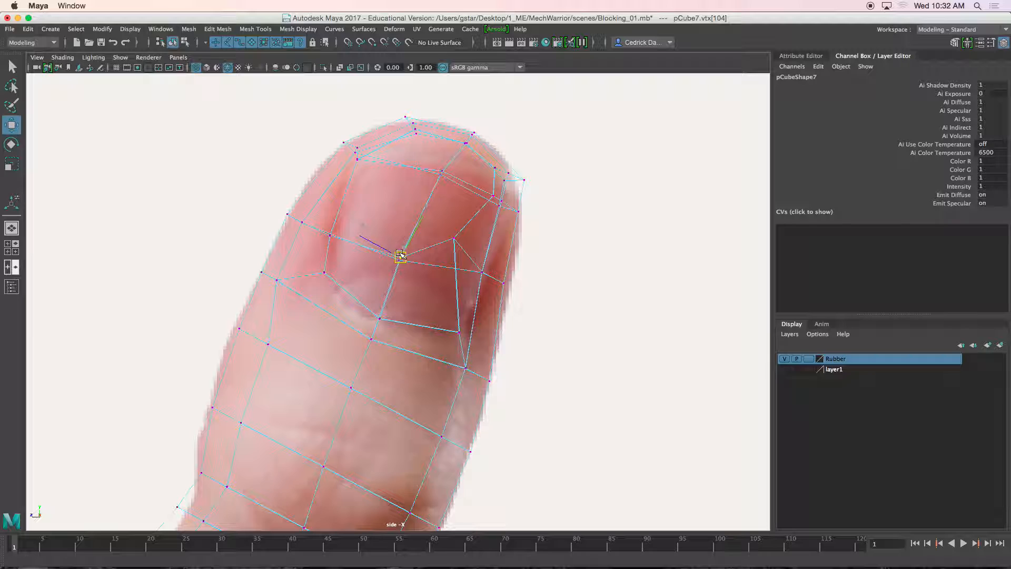
# Move the vertices halfway along the thumbnail's outer side down and outward to the nail edge and thumb outline.
pyautogui.click(453, 239)
pyautogui.press('5')
pyautogui.moveTo(453, 239); pyautogui.dragTo(496, 295)
pyautogui.press('4')
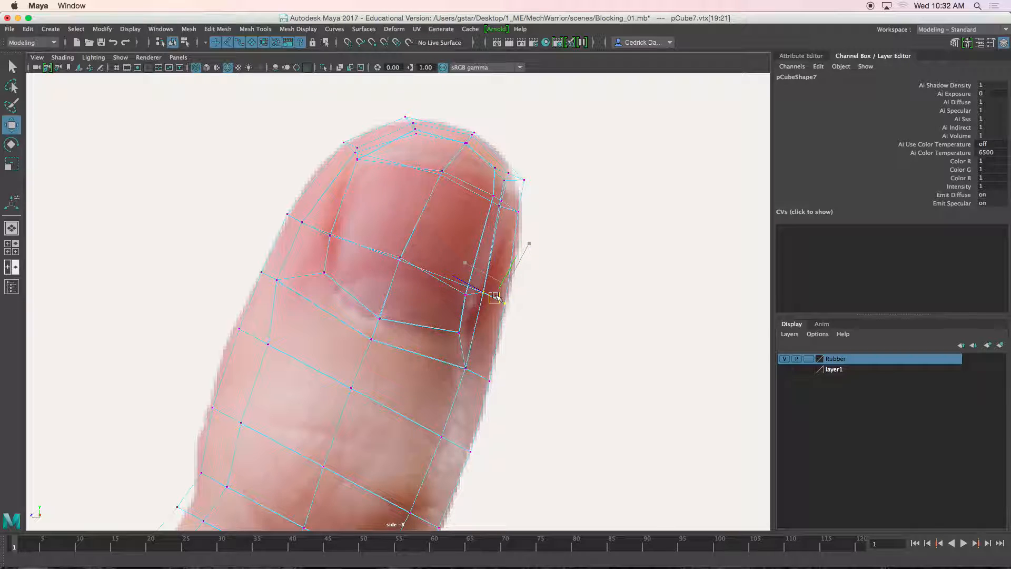
pyautogui.moveTo(483, 291); pyautogui.dragTo(475, 299)
pyautogui.press('5')
pyautogui.click(465, 295)
pyautogui.press('4')
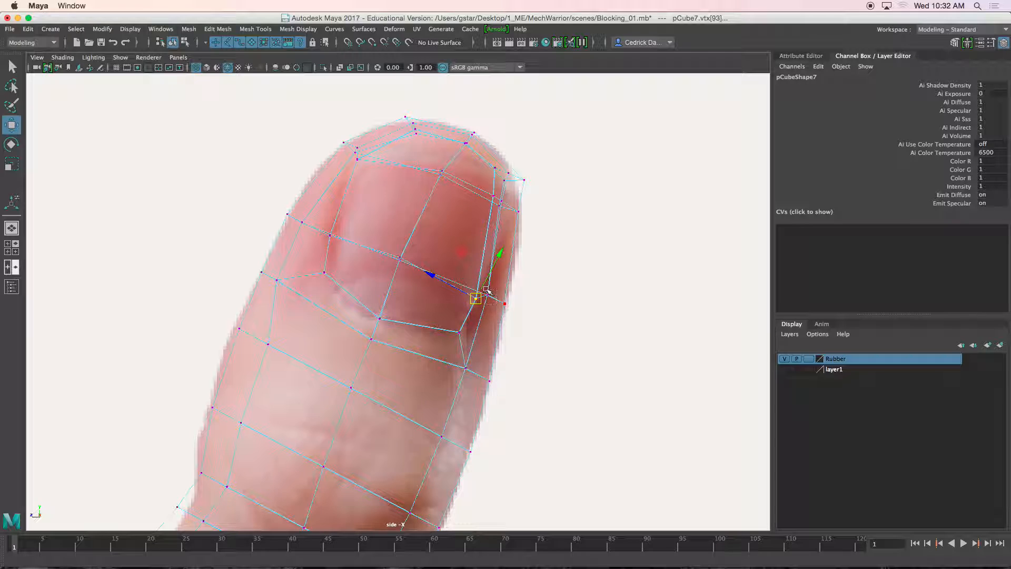
# Adjust the vertices at the thumbnail's upper outer corner, shifting them outward and down to follow the nail's side.
pyautogui.click(500, 198)
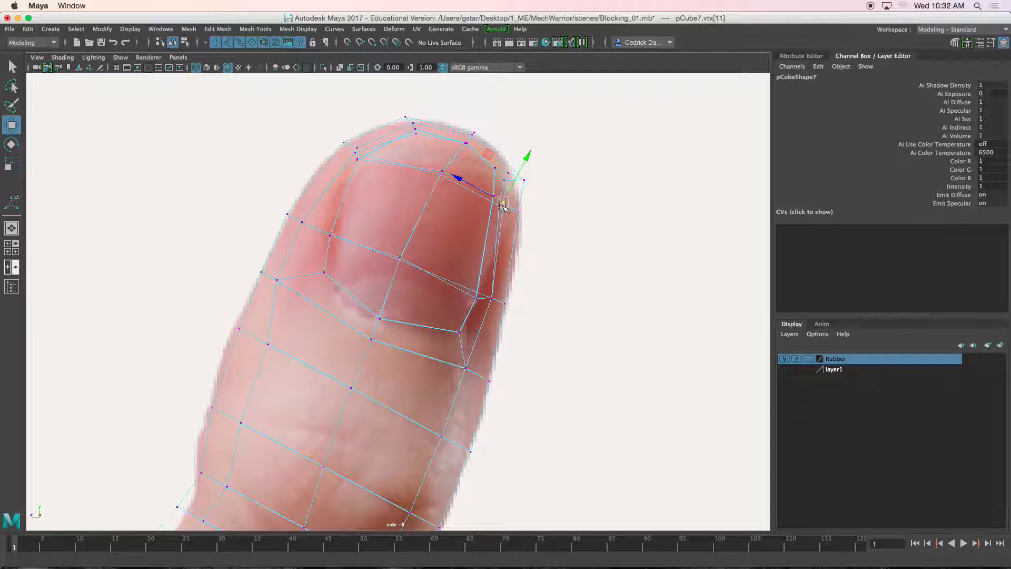
pyautogui.click(504, 202)
pyautogui.press('5')
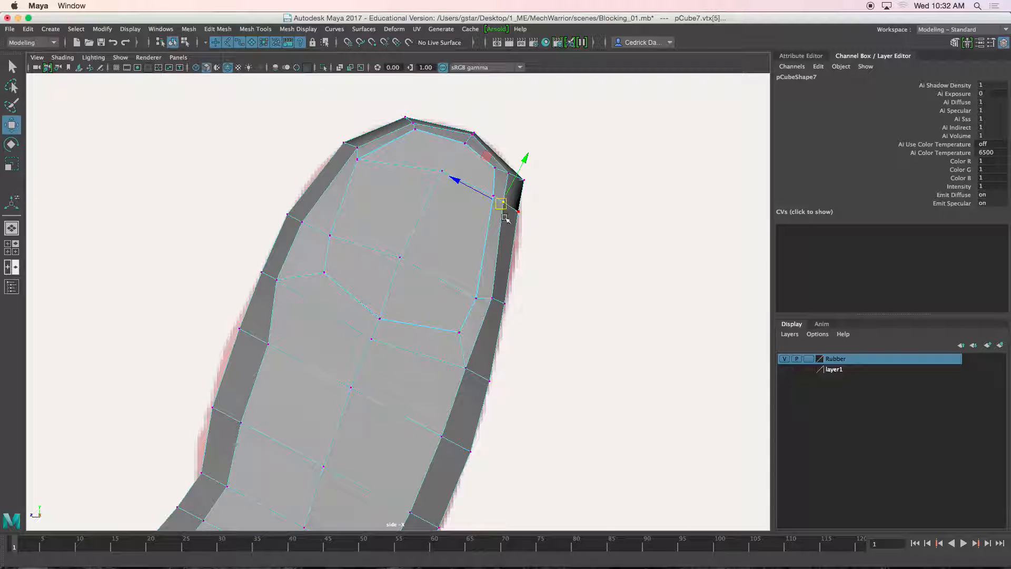
pyautogui.moveTo(502, 205); pyautogui.dragTo(507, 206)
pyautogui.press('4')
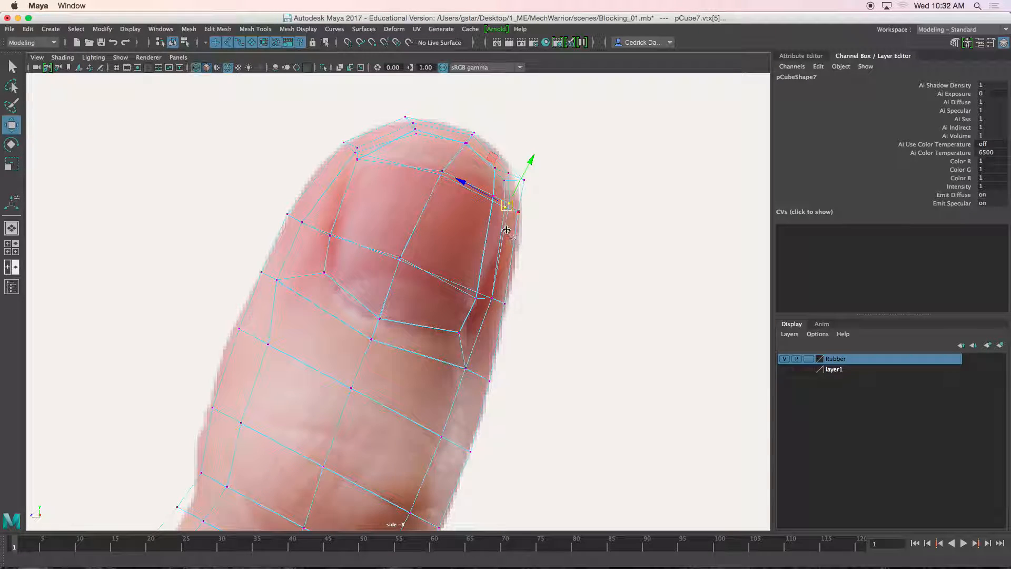
pyautogui.click(496, 203)
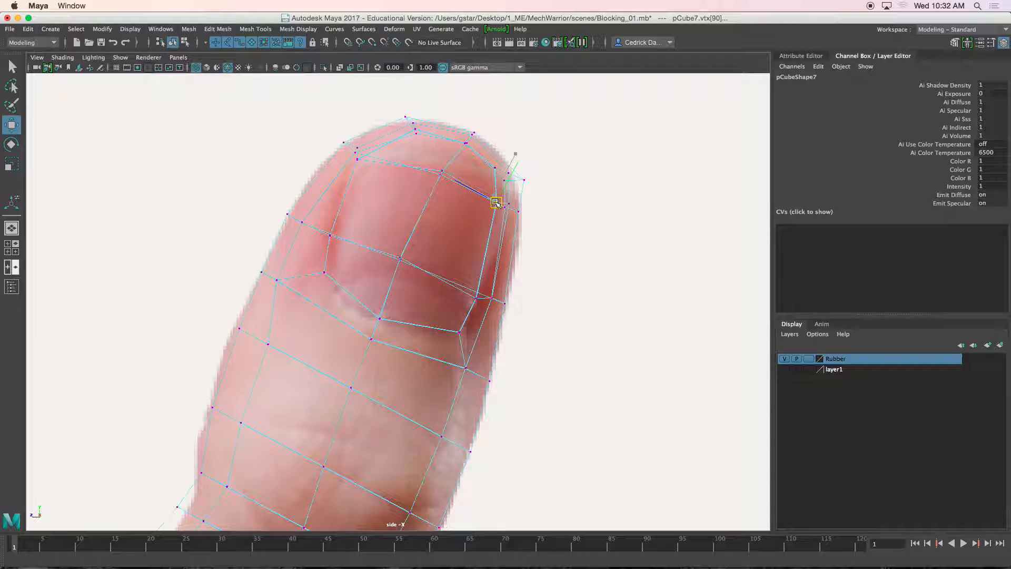
pyautogui.moveTo(494, 156); pyautogui.dragTo(493, 179)
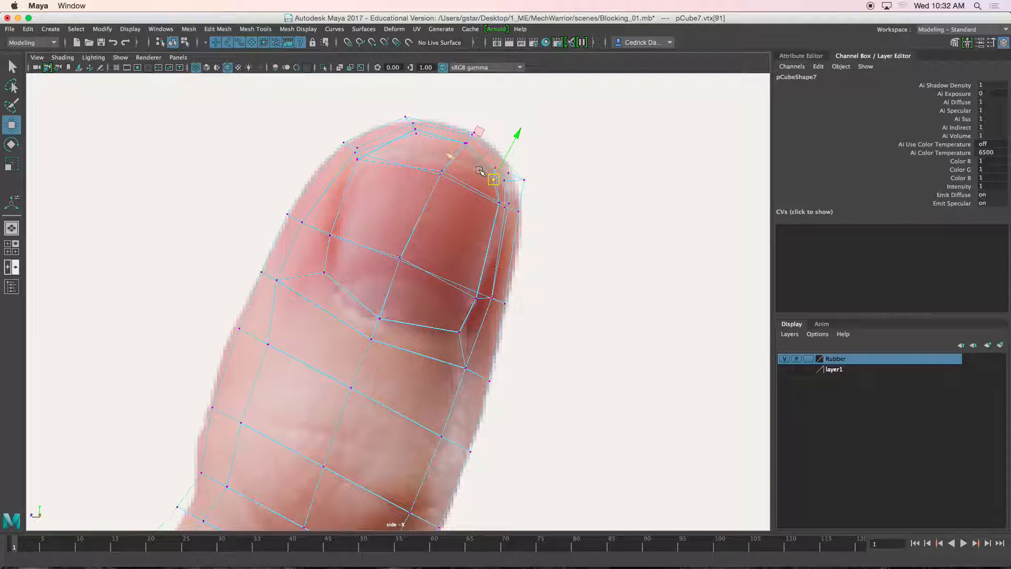
# Pull the outline vertices at the thumb's tip slightly inward to match the rounded tip in the photo.
pyautogui.press('5')
pyautogui.click(461, 146)
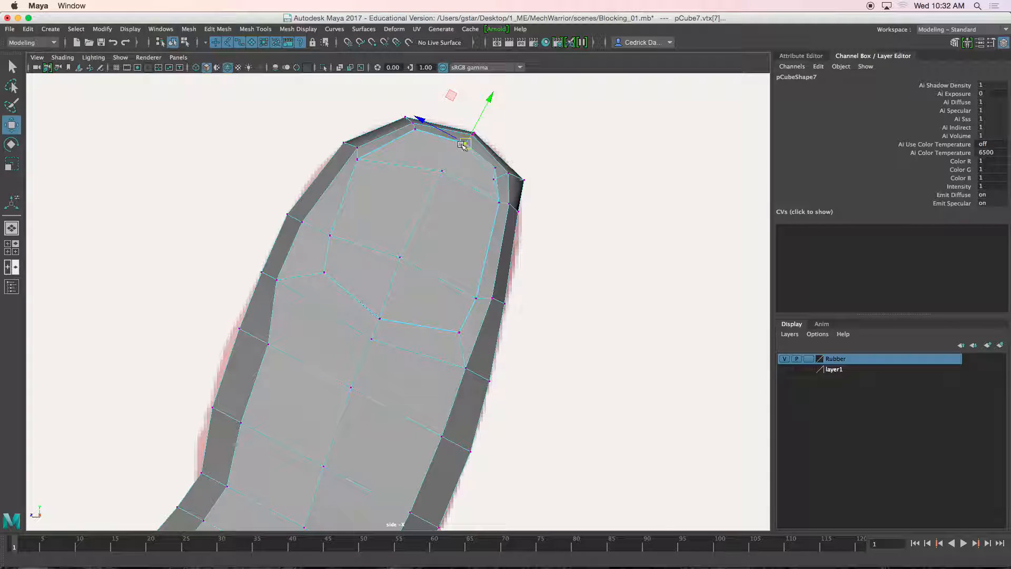
pyautogui.moveTo(451, 151); pyautogui.dragTo(451, 153)
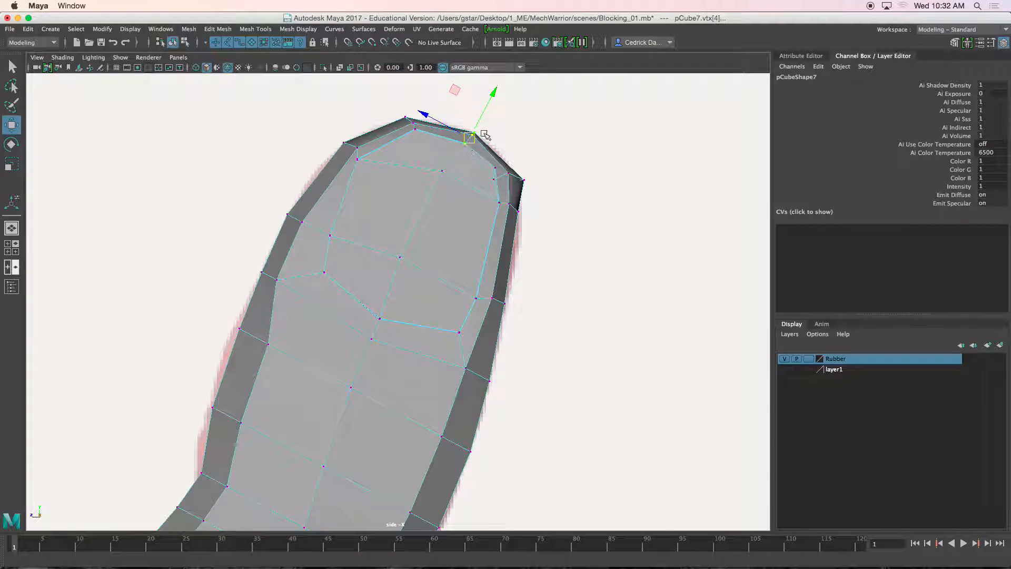
pyautogui.click(464, 144)
pyautogui.moveTo(386, 101)
pyautogui.mouseDown()
pyautogui.moveTo(422, 139)
pyautogui.moveTo(410, 130)
pyautogui.mouseUp()
pyautogui.press('4')
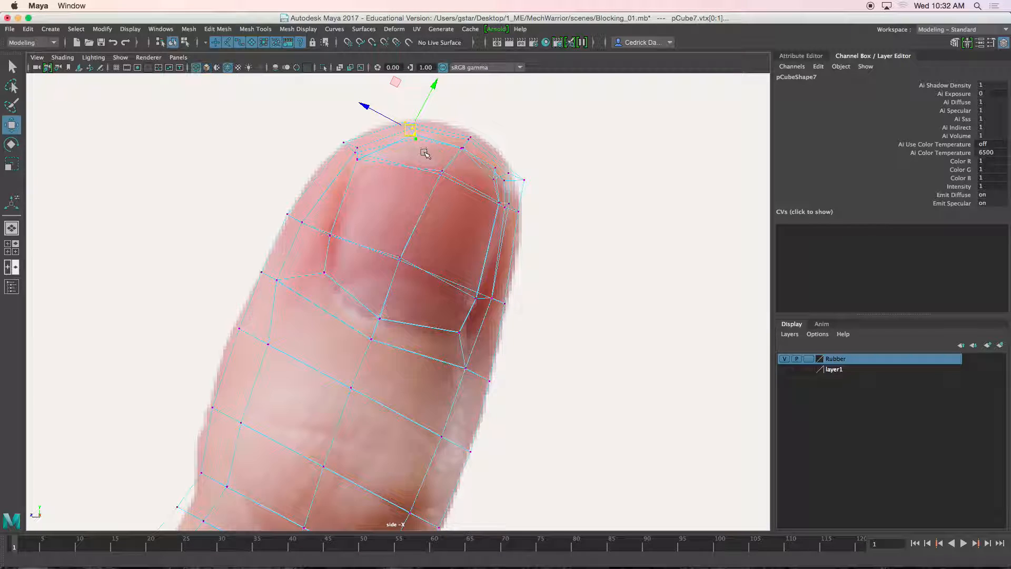
# Move the nail's middle free-edge vertex down from the thumb tip and toward the fingers.
pyautogui.keyDown('alt'); pyautogui.moveTo(430, 152); pyautogui.dragTo(434, 214, button='middle'); pyautogui.keyUp('alt')
pyautogui.scroll(4, 433, 214)
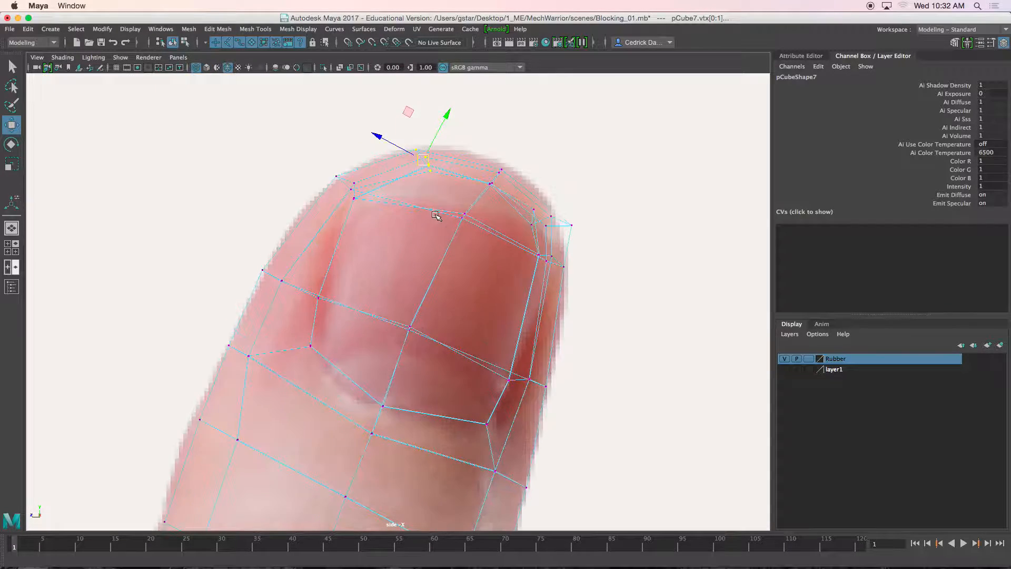
pyautogui.keyDown('alt'); pyautogui.moveTo(436, 178); pyautogui.dragTo(434, 273, button='middle'); pyautogui.keyUp('alt')
pyautogui.scroll(5, 433, 273)
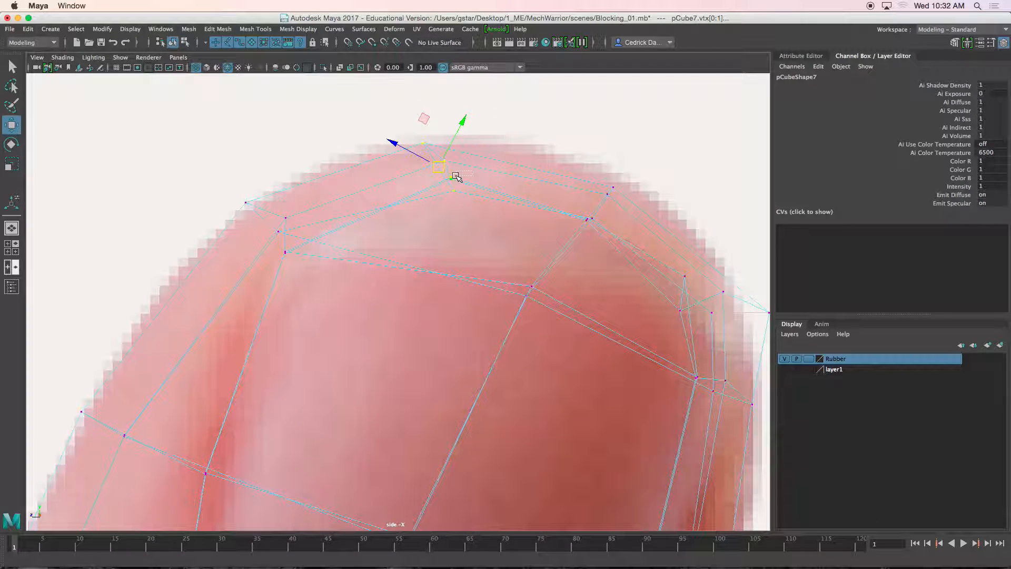
pyautogui.click(454, 178)
pyautogui.moveTo(451, 178); pyautogui.dragTo(440, 196)
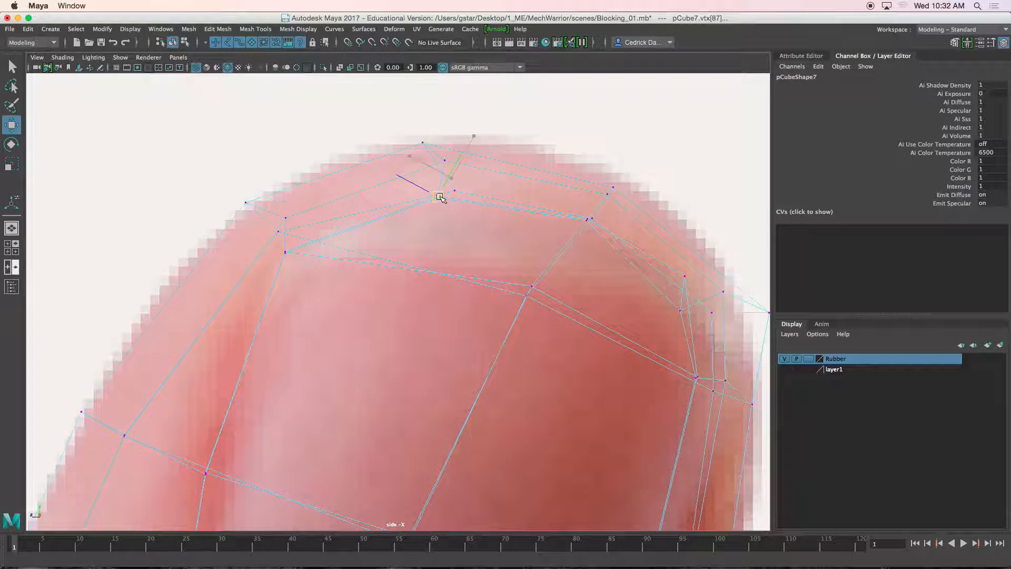
pyautogui.press('5')
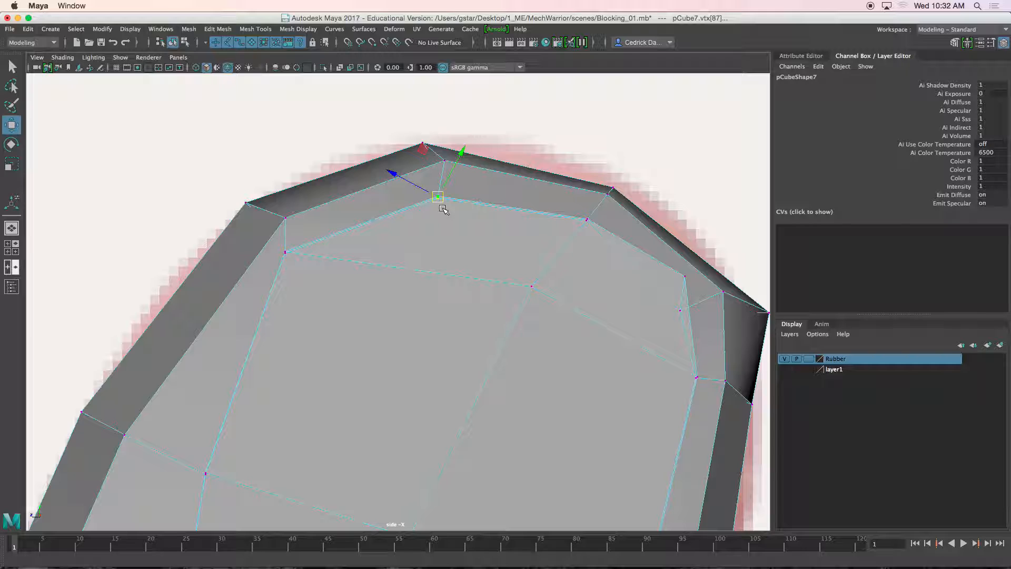
pyautogui.press('4')
pyautogui.moveTo(439, 198); pyautogui.dragTo(374, 212)
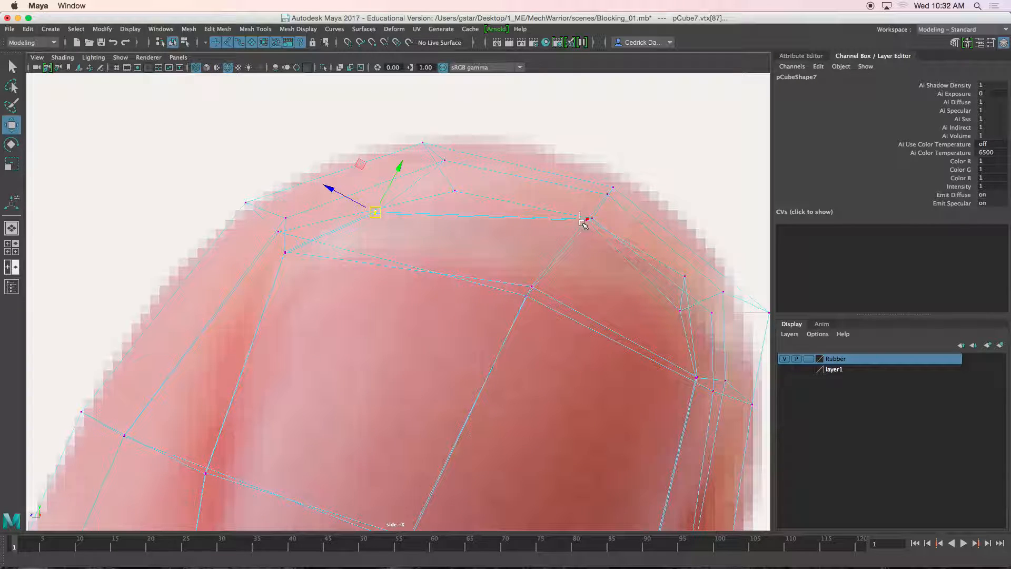
# Lower the remaining free-edge vertices on the thumbnail's outer half to follow the curve of the nail tip.
pyautogui.press('5')
pyautogui.moveTo(590, 232)
pyautogui.mouseDown()
pyautogui.moveTo(578, 234)
pyautogui.moveTo(575, 253)
pyautogui.mouseUp()
pyautogui.press('4')
pyautogui.moveTo(670, 270)
pyautogui.mouseDown()
pyautogui.moveTo(696, 294)
pyautogui.moveTo(682, 302)
pyautogui.moveTo(686, 334)
pyautogui.moveTo(685, 315)
pyautogui.moveTo(699, 326)
pyautogui.mouseUp()
pyautogui.press('5')
pyautogui.press('4')
# Shift the vertices between the nail's outer corner and the thumb outline slightly downward and check the shaded tip.
pyautogui.keyDown('alt'); pyautogui.moveTo(761, 311); pyautogui.dragTo(687, 259, button='middle'); pyautogui.keyUp('alt')
pyautogui.click(702, 265)
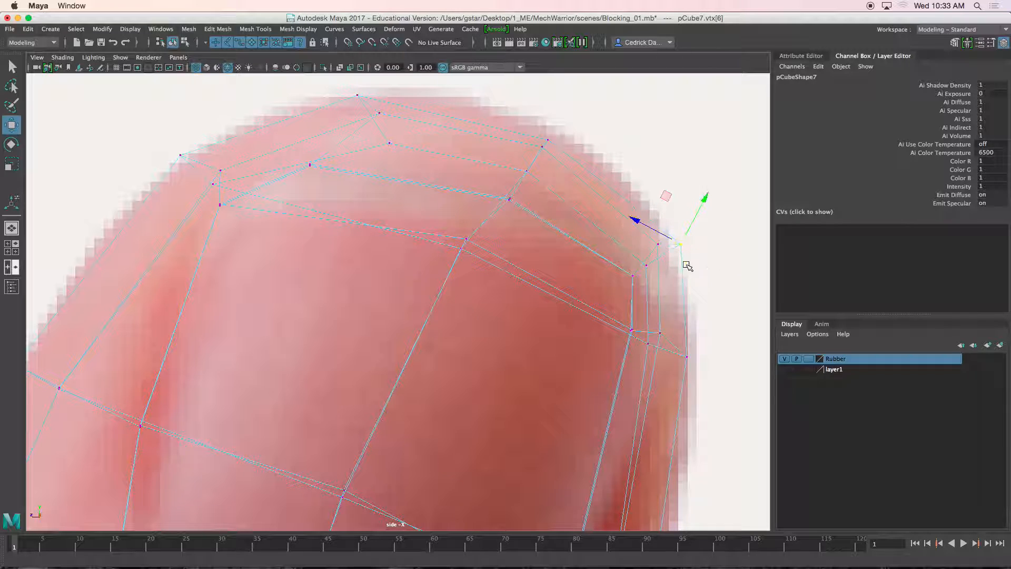
pyautogui.click(655, 241)
pyautogui.moveTo(658, 244); pyautogui.dragTo(657, 257)
pyautogui.click(661, 333)
pyautogui.moveTo(661, 335); pyautogui.dragTo(657, 345)
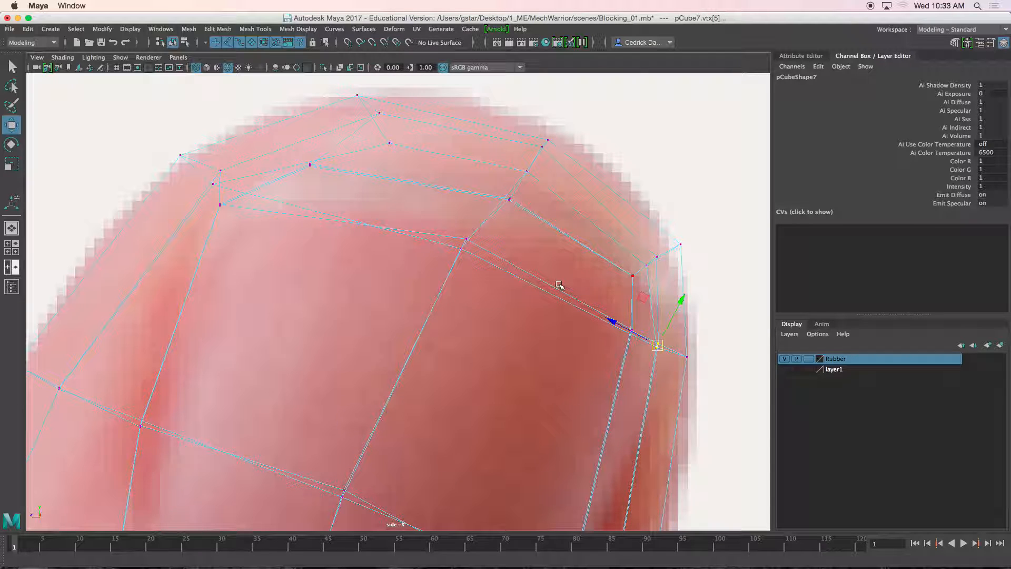
pyautogui.press('5')
pyautogui.scroll(-10, 559, 287)
pyautogui.scroll(12, 464, 319)
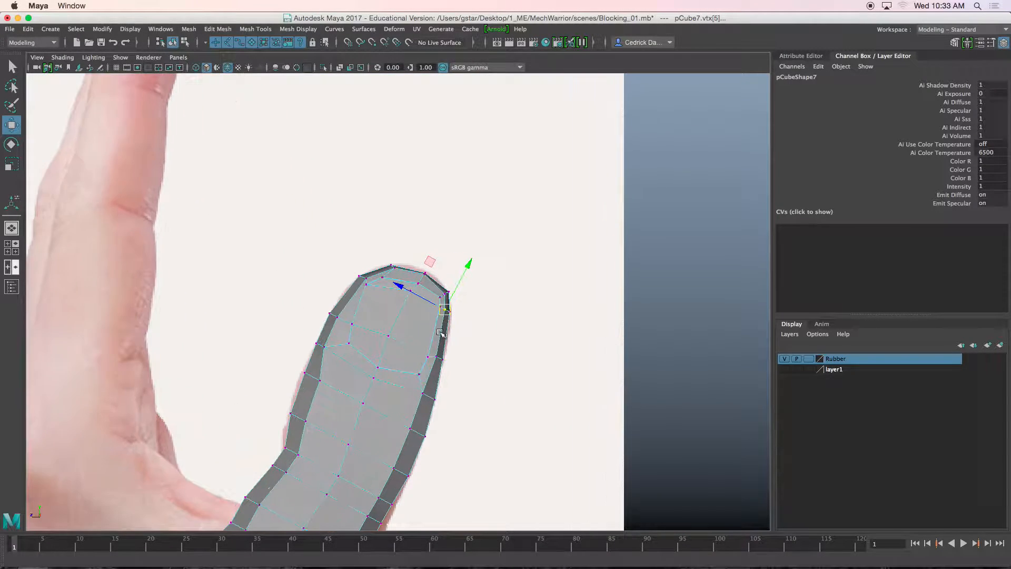
# Scale the edge loop just below the thumb's knuckle to match the photo outline.
pyautogui.keyDown('alt'); pyautogui.moveTo(421, 345); pyautogui.dragTo(452, 259, button='middle'); pyautogui.keyUp('alt')
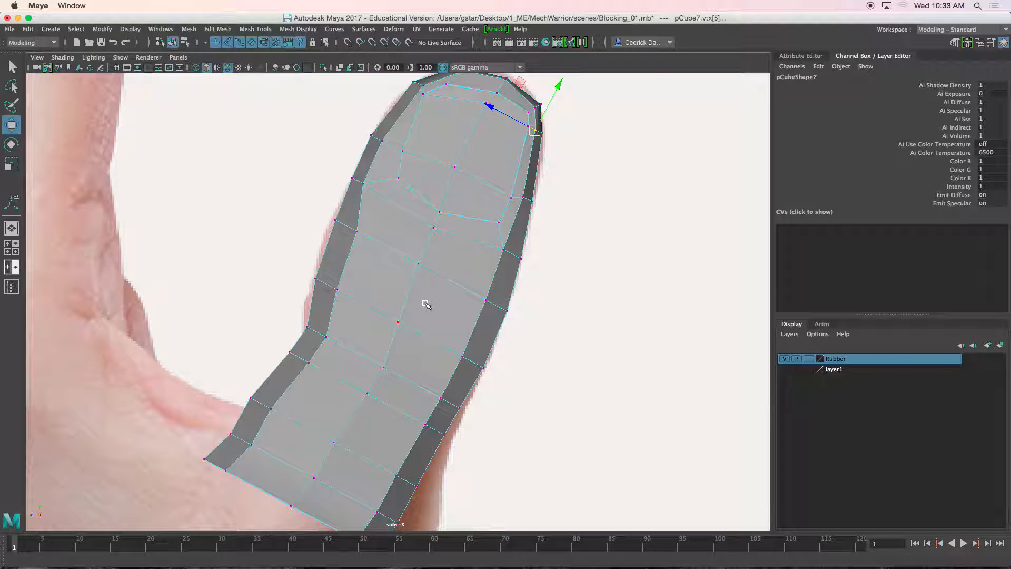
pyautogui.press('4')
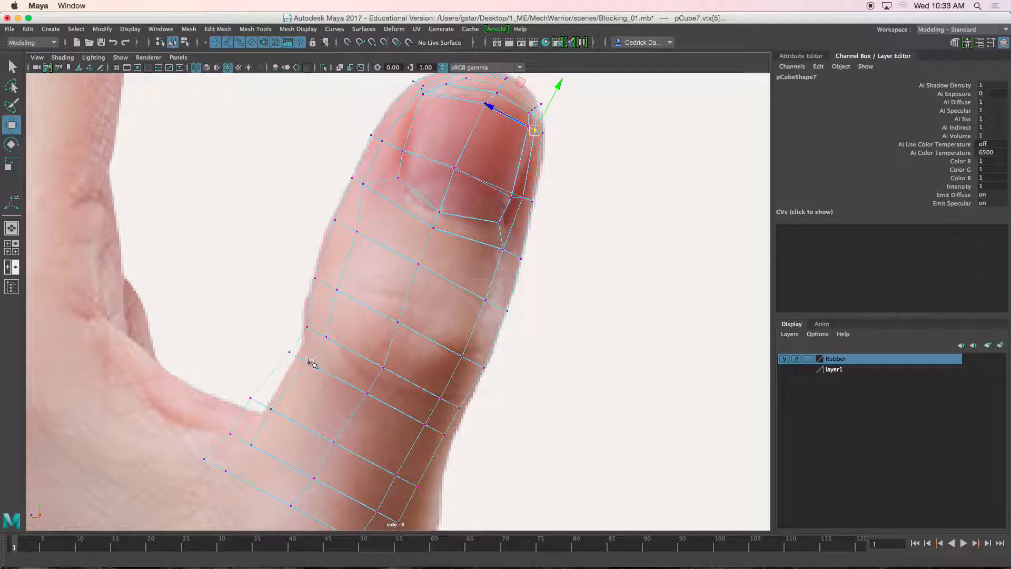
pyautogui.keyDown('alt'); pyautogui.moveTo(312, 362); pyautogui.dragTo(323, 276, button='middle'); pyautogui.keyUp('alt')
pyautogui.moveTo(317, 335); pyautogui.dragTo(291, 227, button='right')
pyautogui.rightClick(292, 302)
pyautogui.click(293, 327)
pyautogui.click(334, 285)
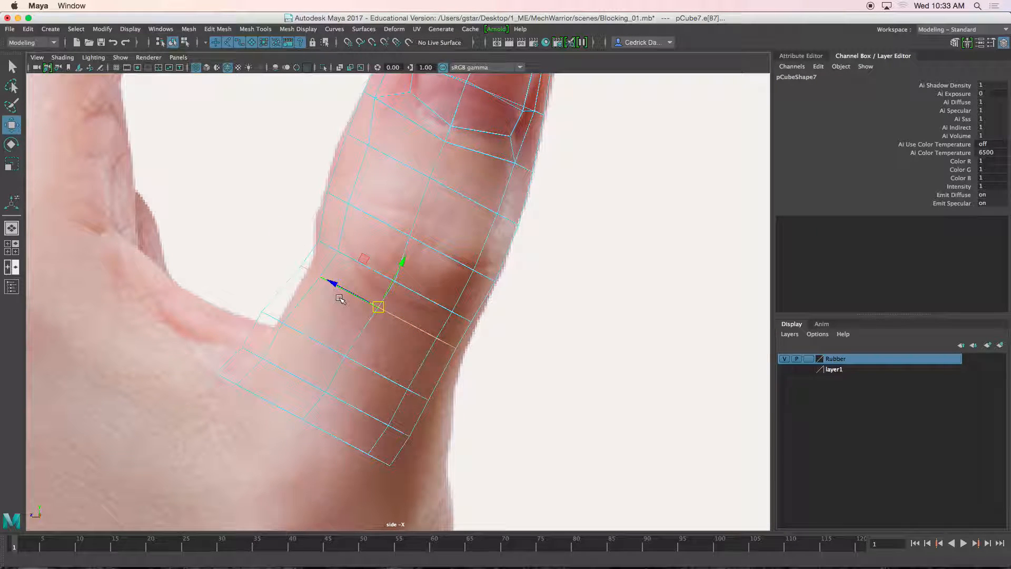
pyautogui.press('r')
pyautogui.moveTo(339, 282); pyautogui.dragTo(382, 312)
pyautogui.press('w')
# Scale and reposition the next edge loop down the thumb to fit the photo's outline.
pyautogui.click(333, 348)
pyautogui.press('r')
pyautogui.moveTo(305, 334)
pyautogui.mouseDown()
pyautogui.moveTo(365, 348)
pyautogui.moveTo(318, 322)
pyautogui.mouseUp()
pyautogui.press('w')
pyautogui.press('r')
pyautogui.press('w')
pyautogui.moveTo(365, 345); pyautogui.dragTo(371, 349)
# Reposition the two lowest edge loops, moving the bottom one down toward the palm and scaling it to the thumb's base.
pyautogui.click(316, 382)
pyautogui.moveTo(327, 391)
pyautogui.mouseDown()
pyautogui.moveTo(356, 399)
pyautogui.moveTo(316, 378)
pyautogui.mouseUp()
pyautogui.press('r')
pyautogui.click(287, 410)
pyautogui.press('w')
pyautogui.moveTo(298, 414); pyautogui.dragTo(333, 456)
pyautogui.press('r')
pyautogui.moveTo(289, 431); pyautogui.dragTo(294, 434)
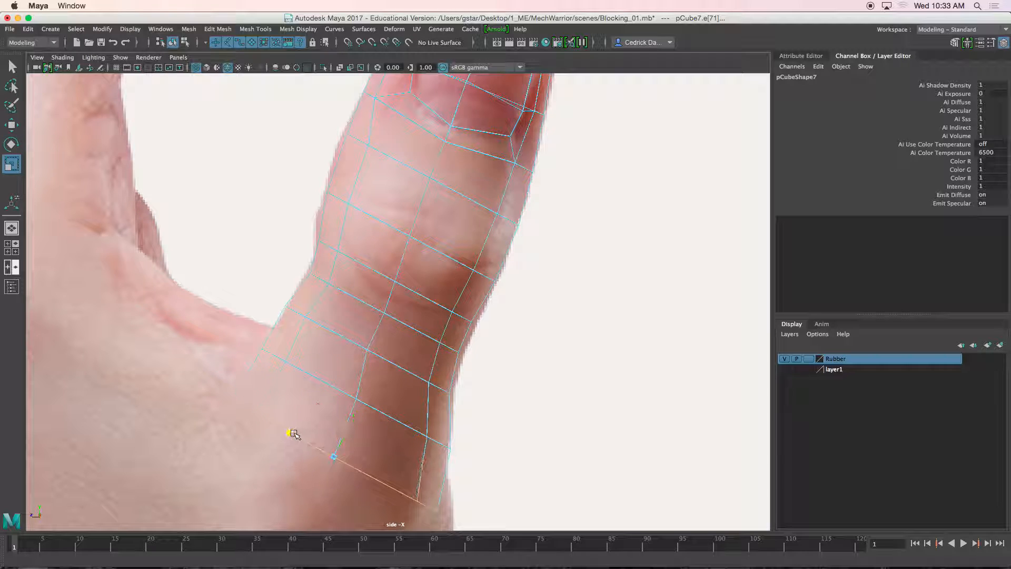
# Examine the reshaped thumb mesh in the perspective view, checking its profile from the tip to the base.
pyautogui.scroll(-5, 362, 383)
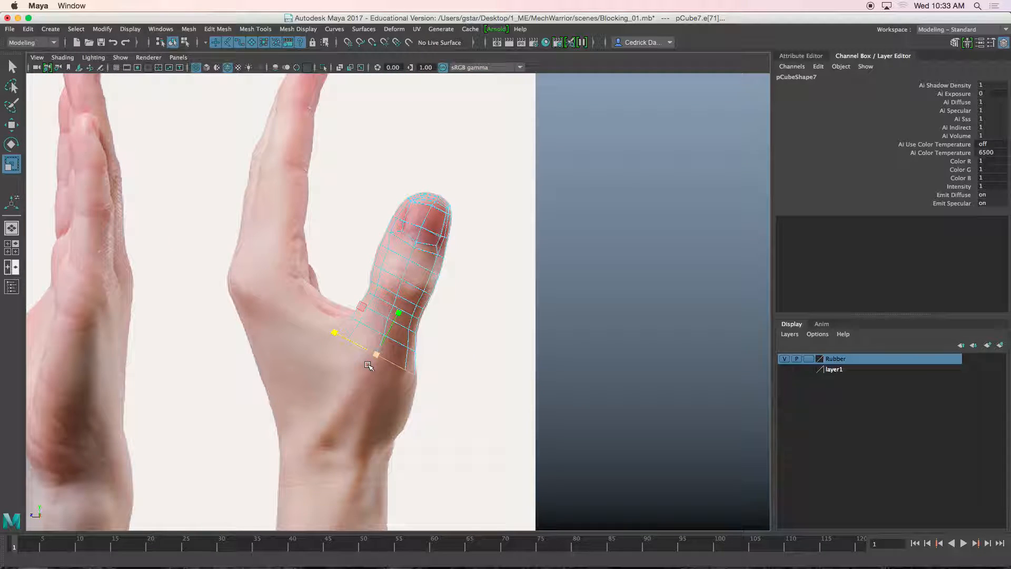
pyautogui.press('5')
pyautogui.scroll(-2, 409, 284)
pyautogui.press('space')
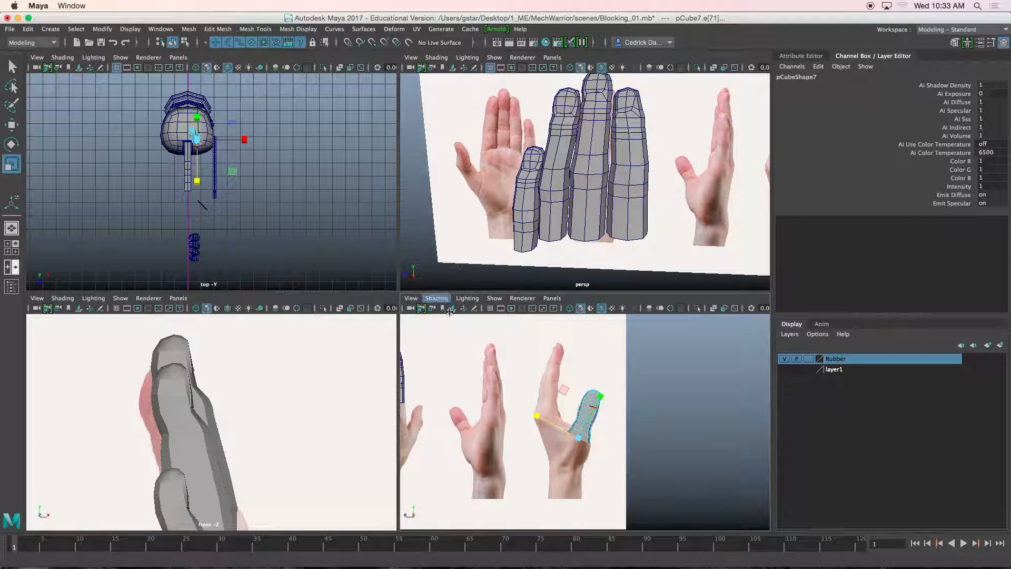
pyautogui.keyDown('alt'); pyautogui.moveTo(553, 243); pyautogui.dragTo(268, 238); pyautogui.keyUp('alt')
pyautogui.press('f')
pyautogui.press('space')
pyautogui.scroll(3, 268, 237)
pyautogui.scroll(4, 282, 257)
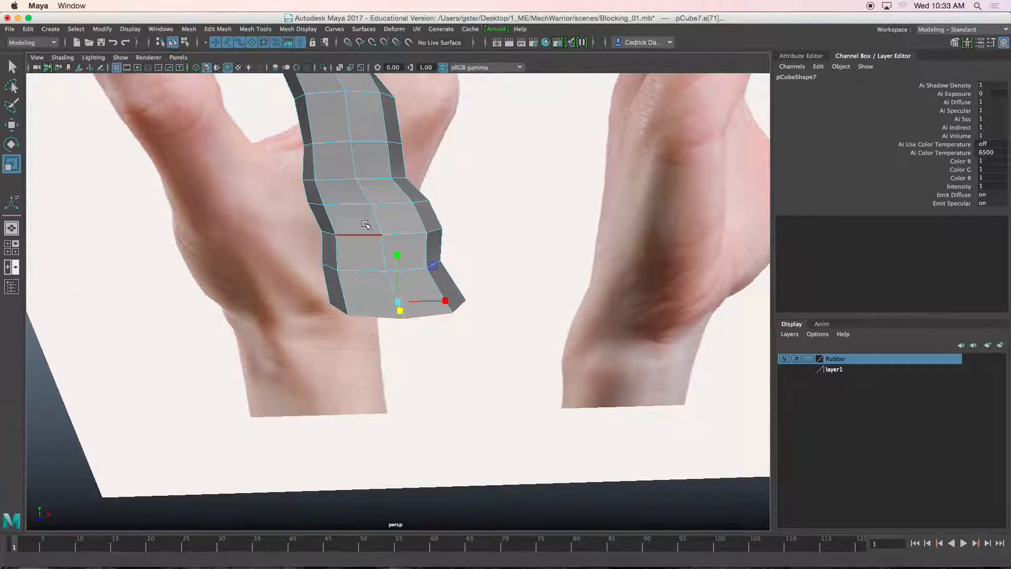
pyautogui.keyDown('alt'); pyautogui.moveTo(376, 232); pyautogui.dragTo(379, 228); pyautogui.keyUp('alt')
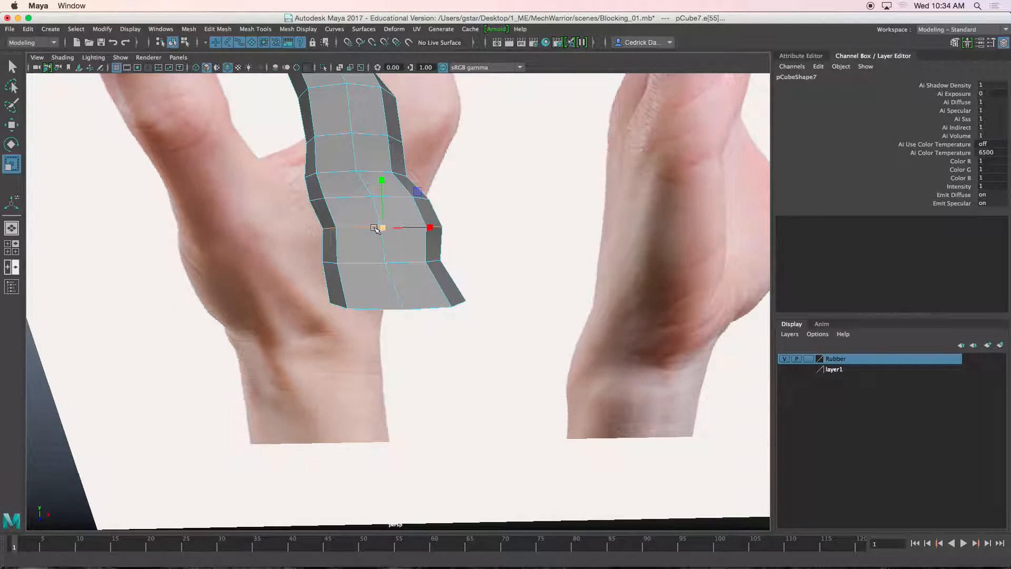
pyautogui.keyDown('alt'); pyautogui.moveTo(379, 228); pyautogui.dragTo(373, 310, button='middle'); pyautogui.keyUp('alt')
pyautogui.moveTo(374, 309)
pyautogui.keyDown('alt'); pyautogui.mouseDown()
pyautogui.moveTo(379, 286)
pyautogui.moveTo(424, 284)
pyautogui.moveTo(521, 232)
pyautogui.moveTo(370, 294)
pyautogui.mouseUp(); pyautogui.keyUp('alt')
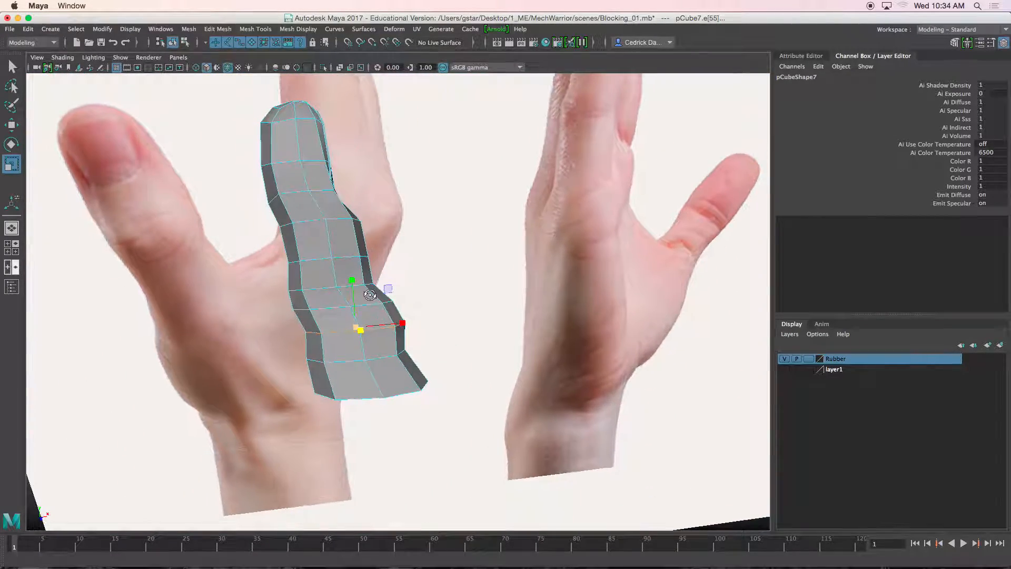
# Return the thumb mesh to object selection and move it over to the middle hand photo in the side view.
pyautogui.moveTo(337, 229); pyautogui.dragTo(382, 210, button='right')
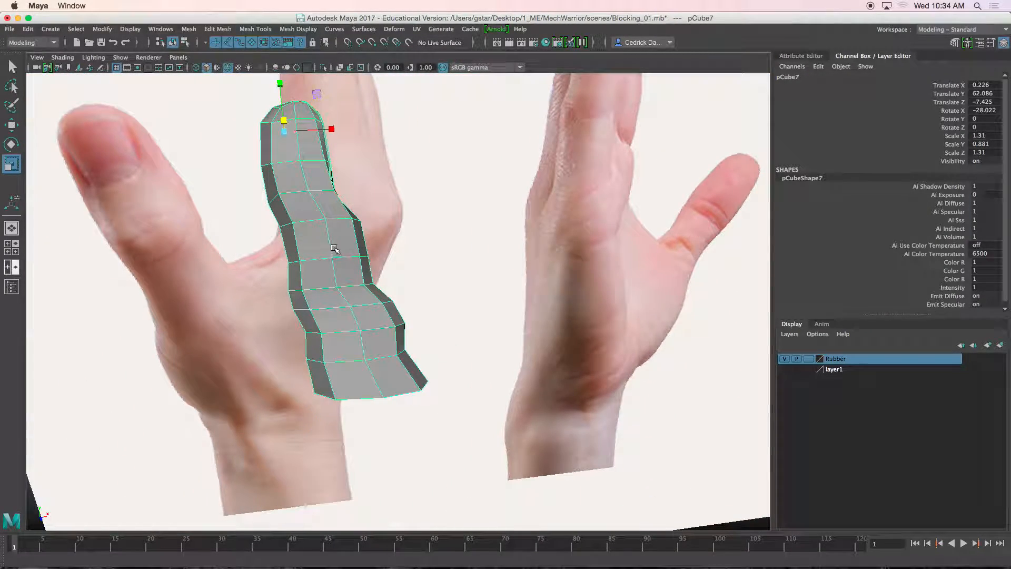
pyautogui.press('w')
pyautogui.press('space')
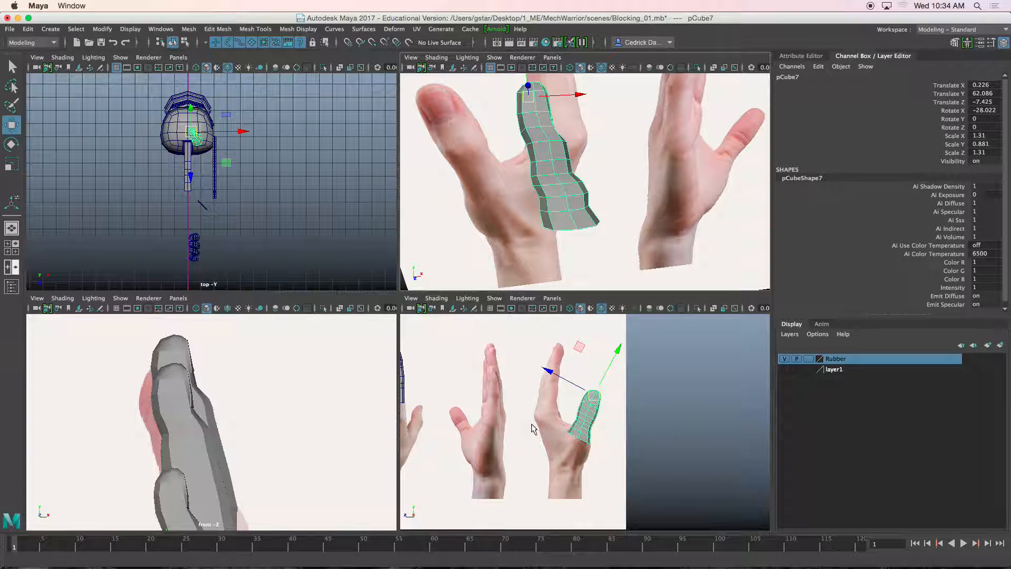
pyautogui.press('space')
pyautogui.keyDown('alt'); pyautogui.moveTo(404, 395); pyautogui.dragTo(471, 397, button='middle'); pyautogui.keyUp('alt')
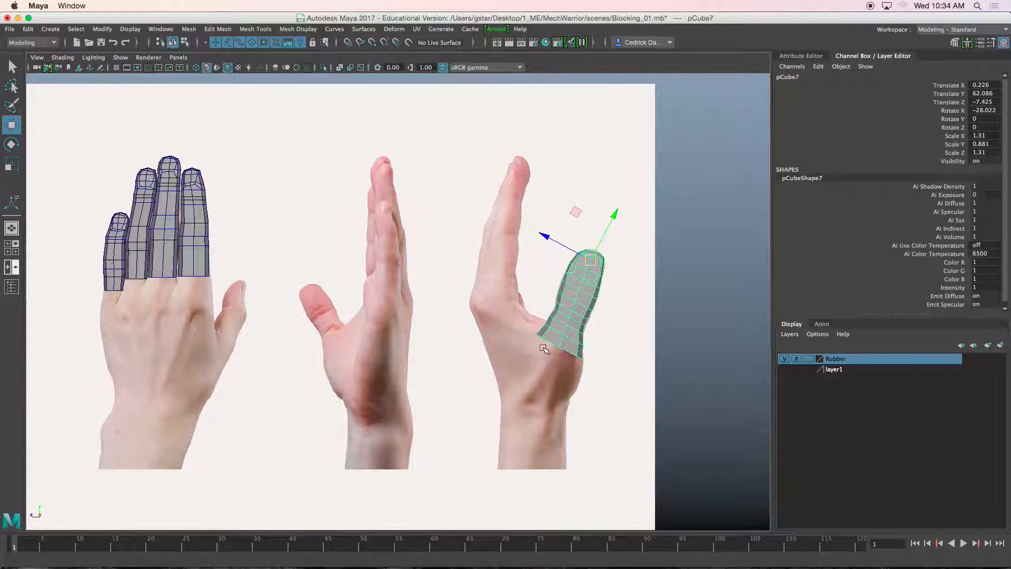
pyautogui.keyDown('alt'); pyautogui.moveTo(542, 350); pyautogui.dragTo(515, 372, button='middle'); pyautogui.keyUp('alt')
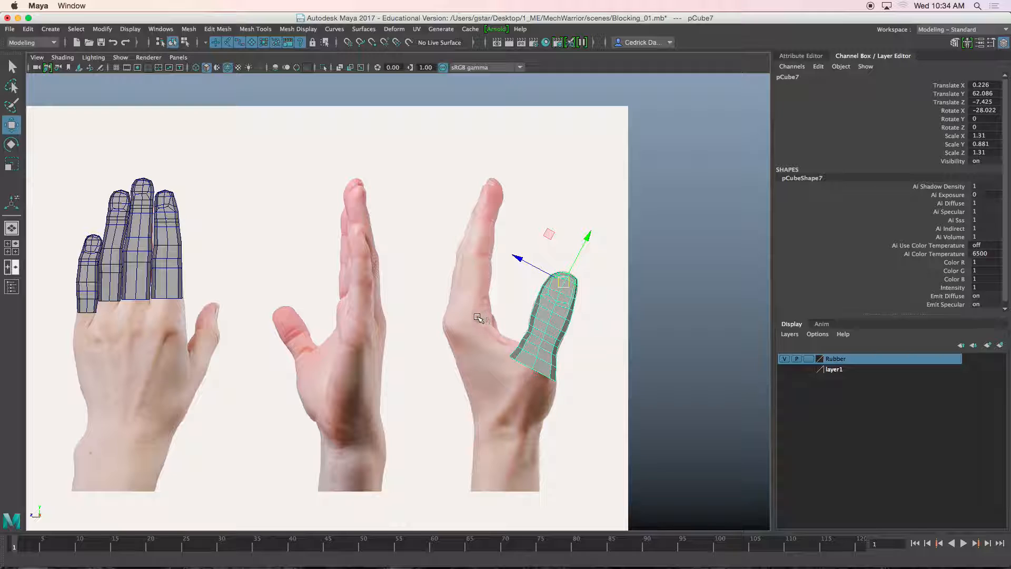
pyautogui.keyDown('alt'); pyautogui.moveTo(490, 329); pyautogui.dragTo(520, 293, button='middle'); pyautogui.keyUp('alt')
pyautogui.moveTo(594, 247); pyautogui.dragTo(342, 278)
pyautogui.keyDown('alt'); pyautogui.moveTo(342, 278); pyautogui.dragTo(416, 279, button='middle'); pyautogui.keyUp('alt')
pyautogui.scroll(5, 382, 267)
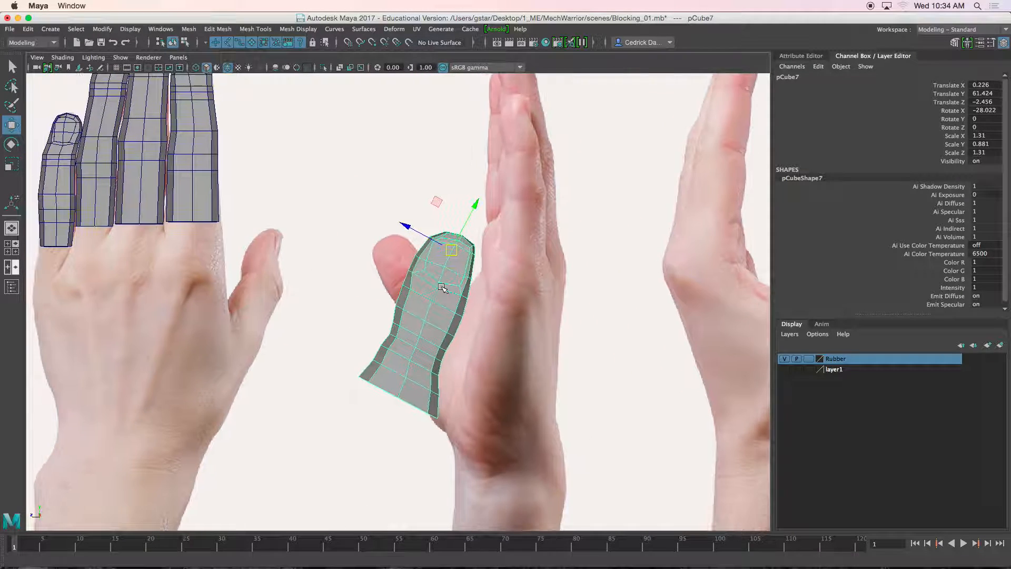
# Rotate the thumb mesh to 182.549 degrees in Y, place it beside the middle photo's thumb, and switch to edge editing.
pyautogui.scroll(3, 418, 284)
pyautogui.press('e')
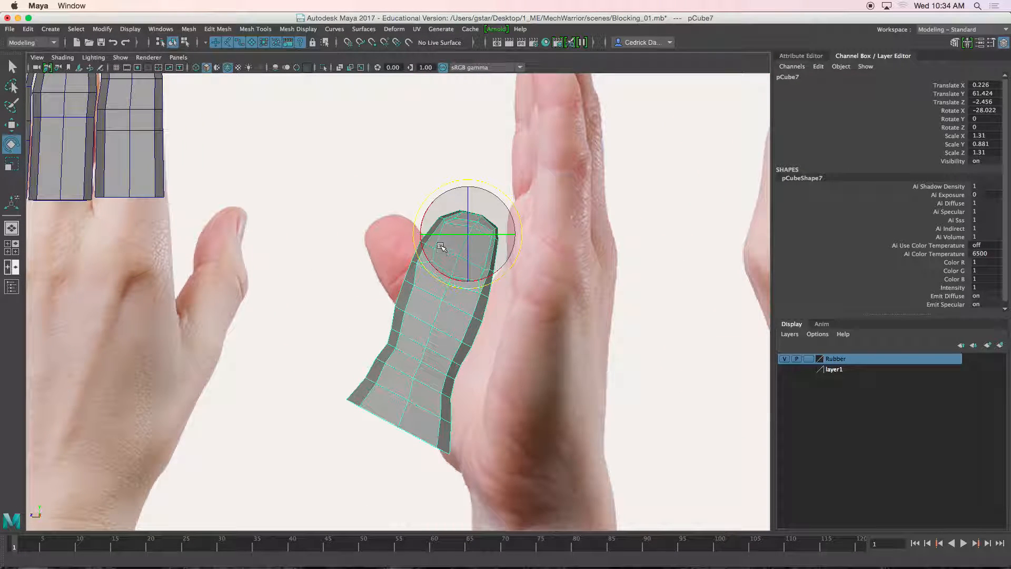
pyautogui.moveTo(437, 234); pyautogui.dragTo(293, 207)
pyautogui.scroll(2, 484, 232)
pyautogui.press('w')
pyautogui.scroll(2, 365, 281)
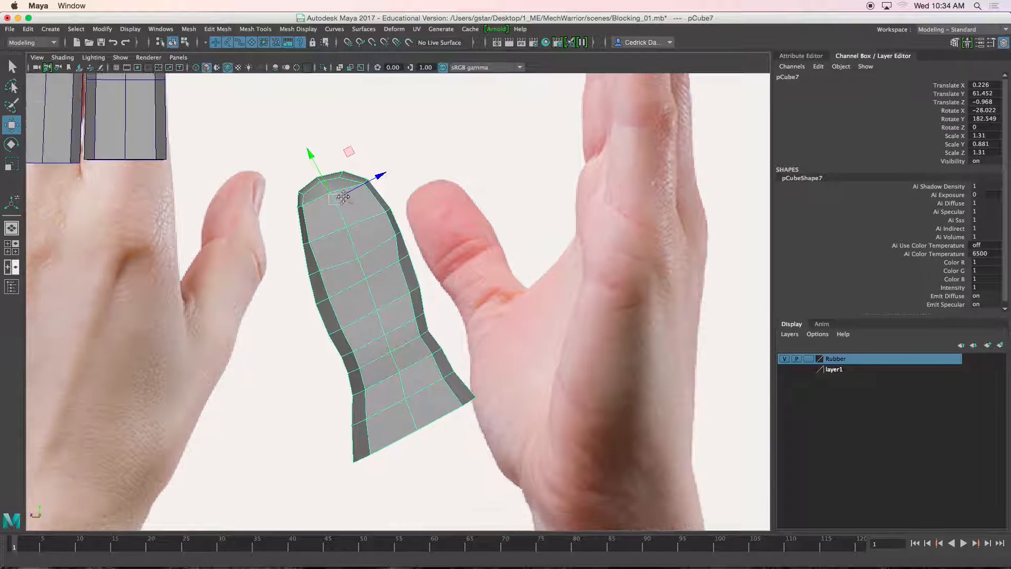
pyautogui.moveTo(372, 255); pyautogui.dragTo(369, 226, button='right')
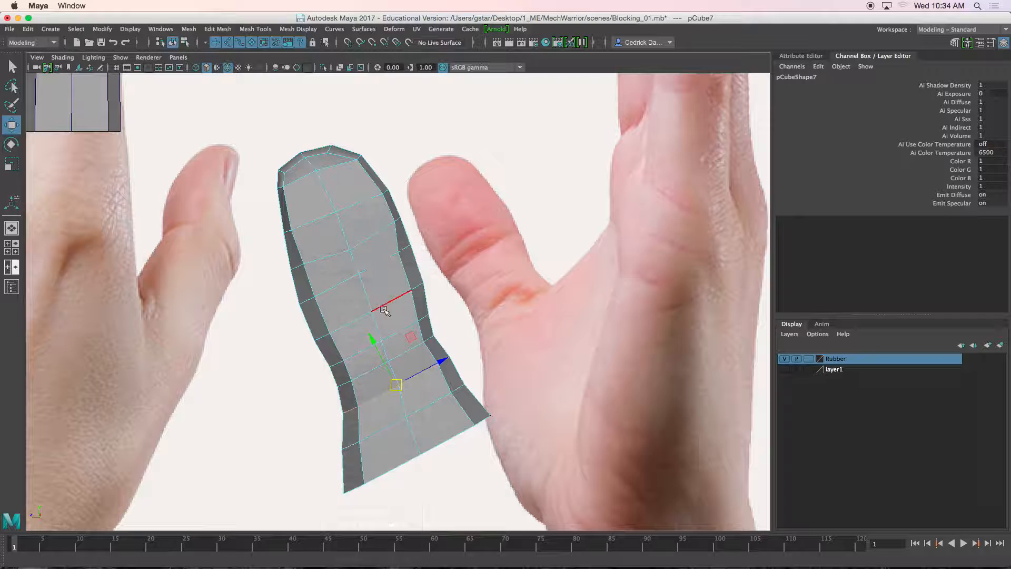
# Scale in the neighbouring edge loops along the lower half of the thumb mesh to narrow it between the knuckle and the base.
pyautogui.doubleClick(386, 307)
pyautogui.press('r')
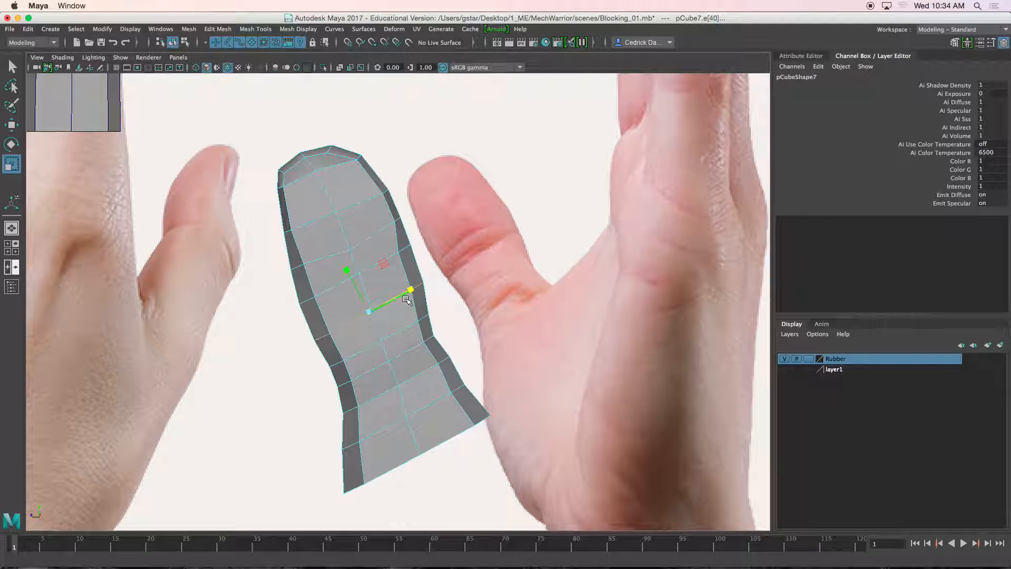
pyautogui.moveTo(411, 289); pyautogui.dragTo(404, 293)
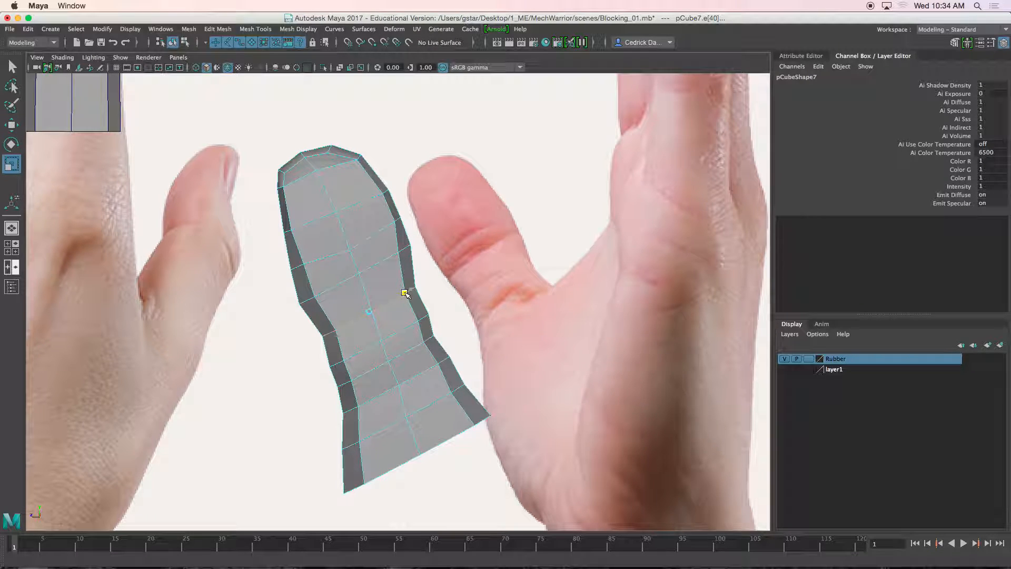
pyautogui.doubleClick(404, 334)
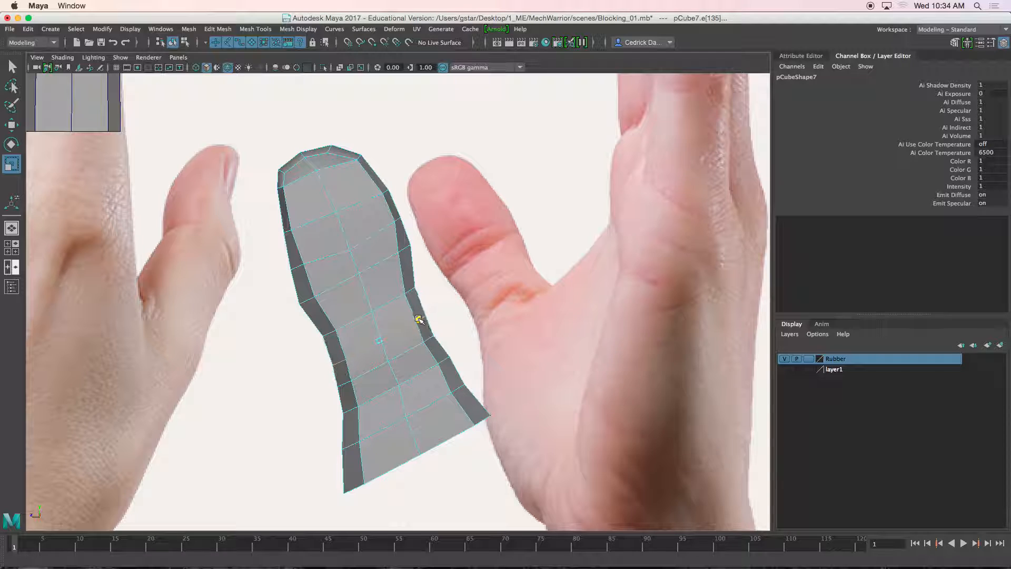
pyautogui.doubleClick(418, 348)
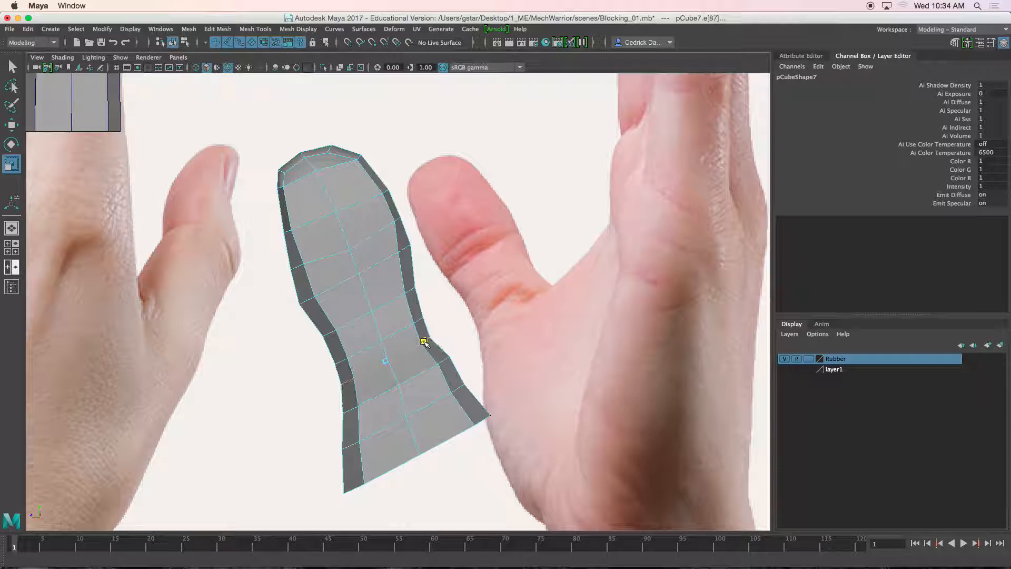
# Return the thumb mesh to object selection and rotate it to 49.252 degrees in Y.
pyautogui.moveTo(387, 252); pyautogui.dragTo(434, 235, button='right')
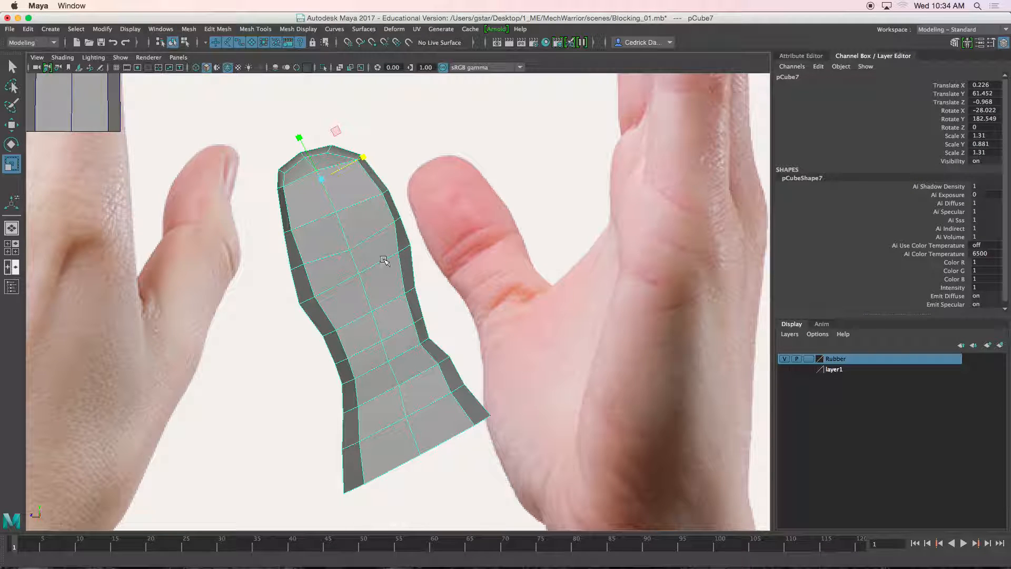
pyautogui.press('e')
pyautogui.moveTo(358, 174); pyautogui.dragTo(266, 181)
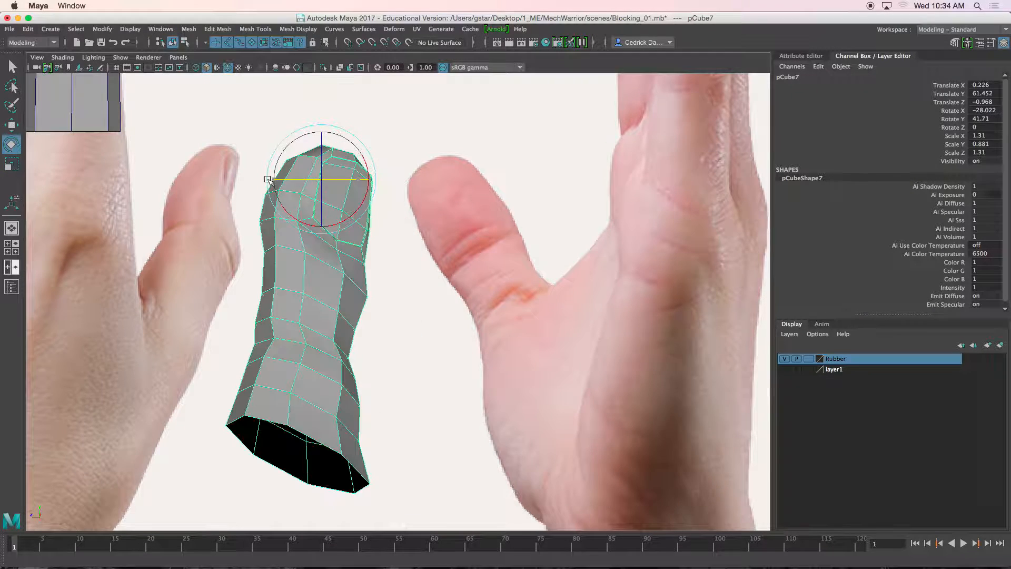
pyautogui.moveTo(335, 179); pyautogui.dragTo(341, 183)
# Rotate the thumb mesh to -92.596, 60.366 and -75.856 degrees and move it onto the thumb of the back-of-hand photo.
pyautogui.scroll(-6, 335, 187)
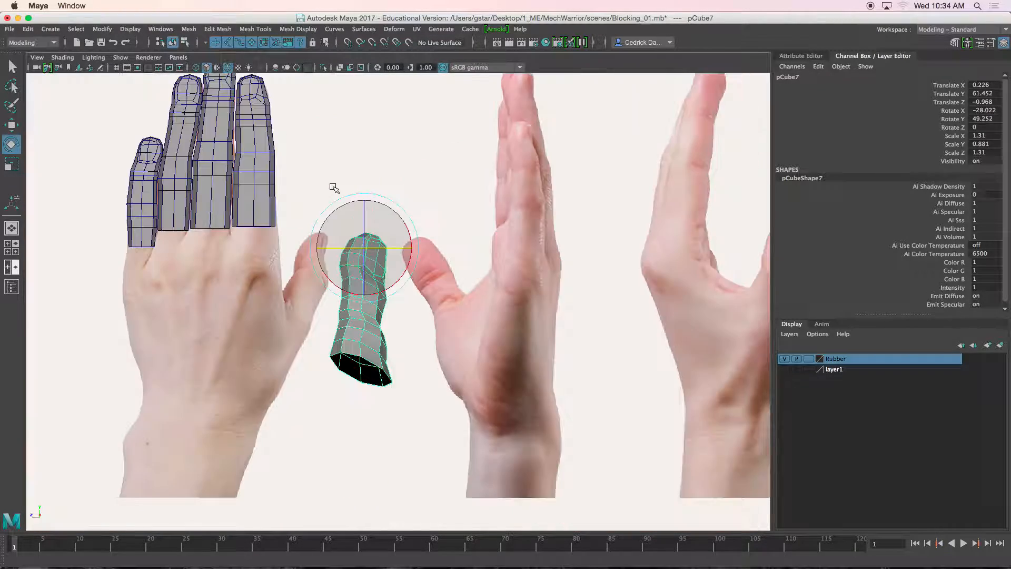
pyautogui.keyDown('alt'); pyautogui.moveTo(334, 187); pyautogui.dragTo(394, 203, button='middle'); pyautogui.keyUp('alt')
pyautogui.scroll(2, 473, 234)
pyautogui.moveTo(476, 234); pyautogui.dragTo(447, 250)
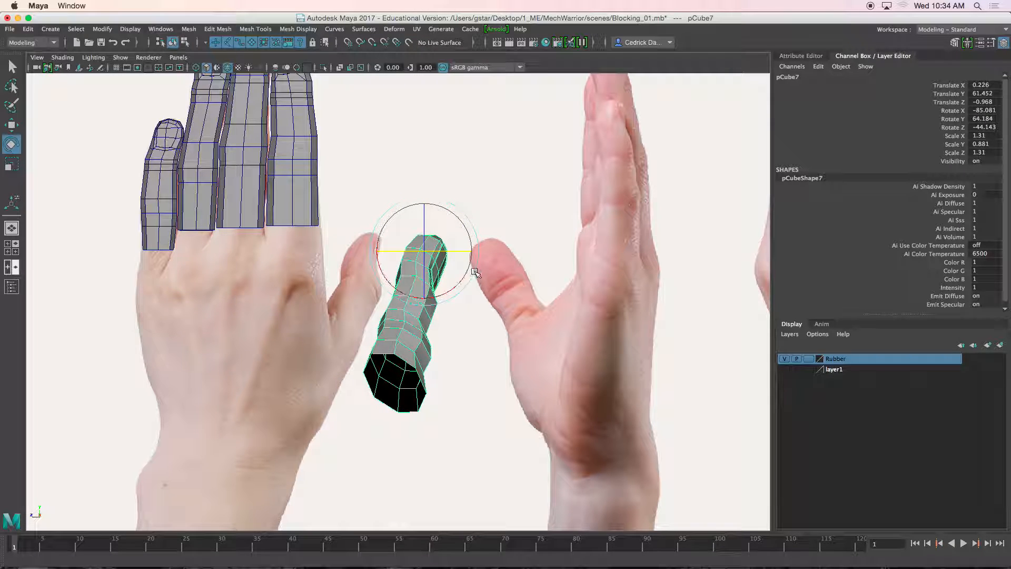
pyautogui.moveTo(475, 276); pyautogui.dragTo(471, 282)
pyautogui.scroll(3, 472, 282)
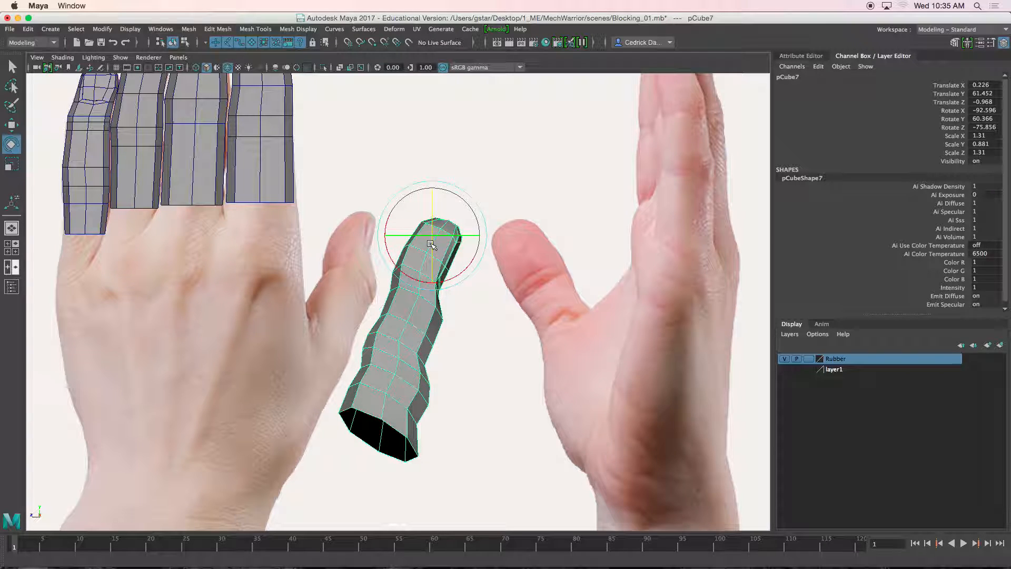
pyautogui.moveTo(431, 236); pyautogui.dragTo(361, 225)
# Reposition the thumb mesh in the perspective view to 0.09 in X, and set the Move tool's axis orientation to World.
pyautogui.scroll(-5, 431, 201)
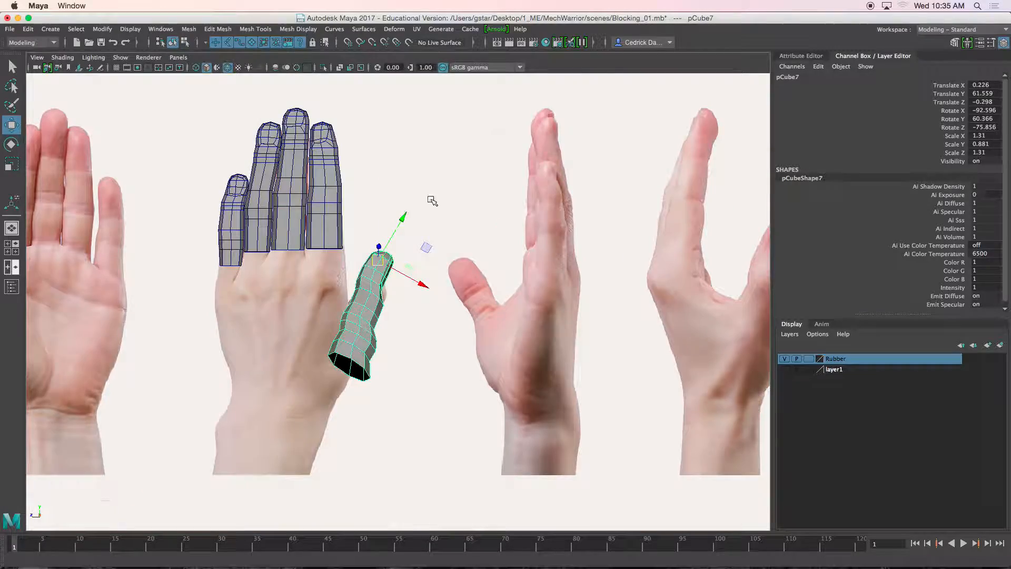
pyautogui.press('space')
pyautogui.press('space')
pyautogui.scroll(-6, 525, 178)
pyautogui.keyDown('alt'); pyautogui.moveTo(526, 179); pyautogui.dragTo(403, 256); pyautogui.keyUp('alt')
pyautogui.scroll(5, 526, 158)
pyautogui.keyDown('alt'); pyautogui.moveTo(375, 215); pyautogui.dragTo(384, 214); pyautogui.keyUp('alt')
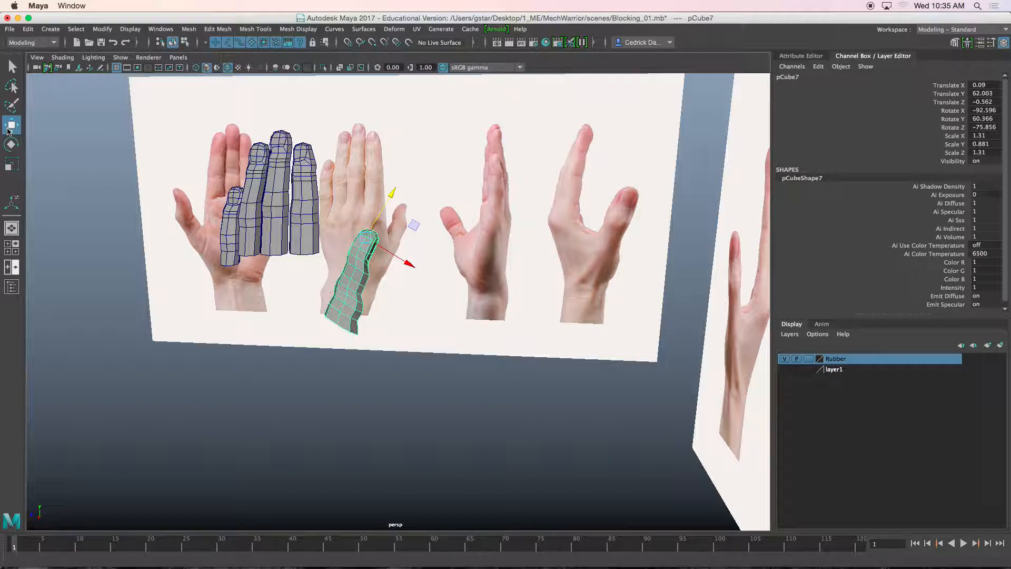
pyautogui.doubleClick(8, 130)
pyautogui.click(800, 175)
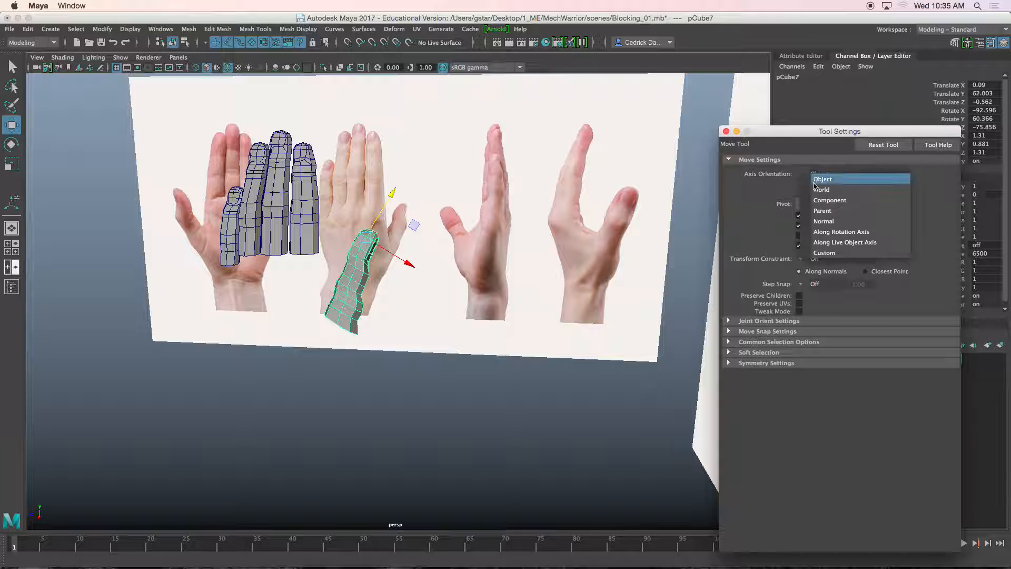
pyautogui.click(821, 189)
pyautogui.click(726, 131)
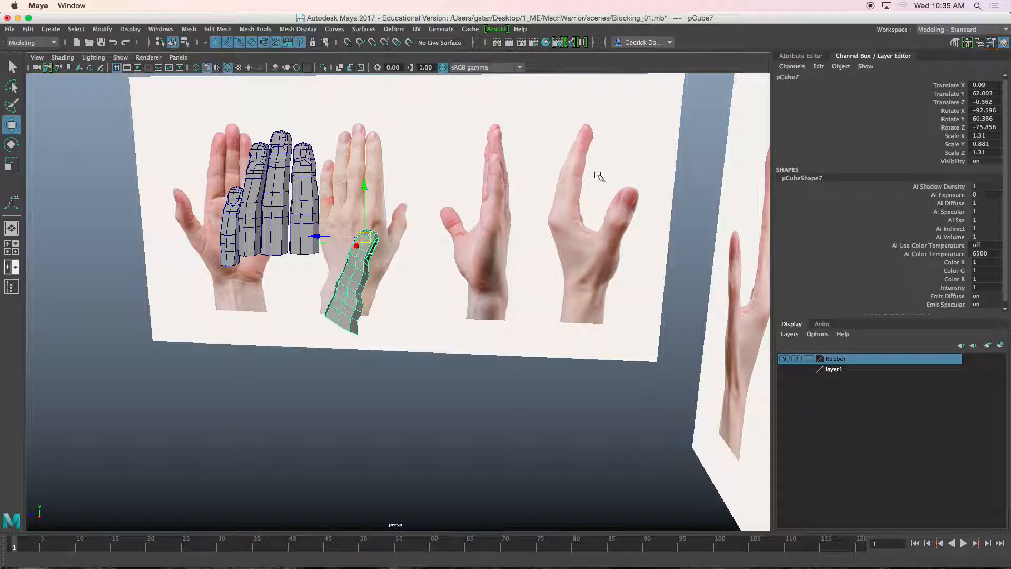
# Move the thumb mesh in the side view to 62.122 in Y and -0.416 in Z, beside the back-of-hand photo.
pyautogui.keyDown('alt'); pyautogui.moveTo(546, 183); pyautogui.dragTo(600, 203, button='middle'); pyautogui.keyUp('alt')
pyautogui.press('space')
pyautogui.press('space')
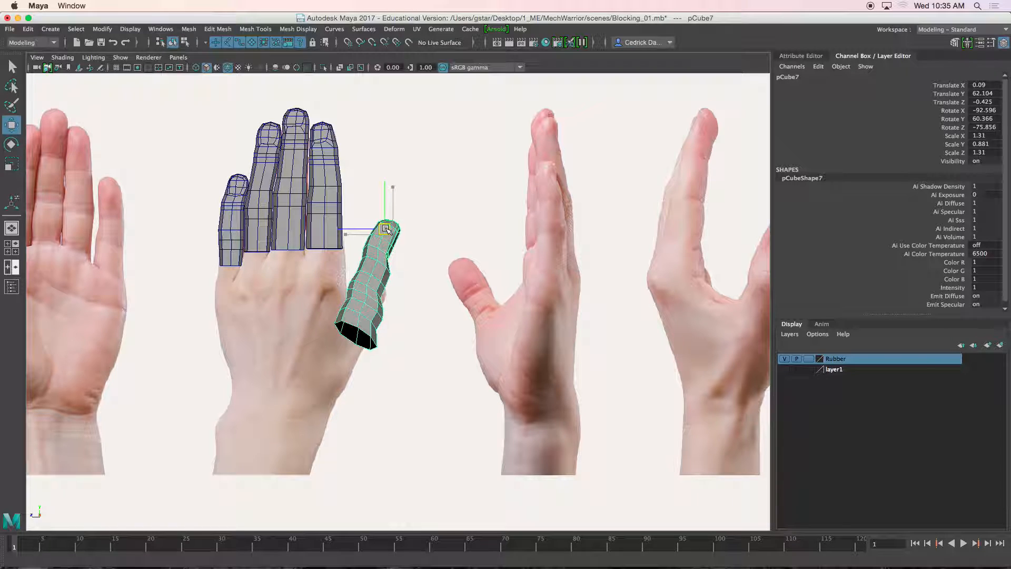
pyautogui.press('space')
pyautogui.press('space')
pyautogui.keyDown('alt'); pyautogui.moveTo(469, 205); pyautogui.dragTo(428, 217); pyautogui.keyUp('alt')
pyautogui.scroll(3, 429, 217)
pyautogui.keyDown('alt'); pyautogui.moveTo(428, 216); pyautogui.dragTo(474, 235, button='middle'); pyautogui.keyUp('alt')
pyautogui.scroll(3, 377, 238)
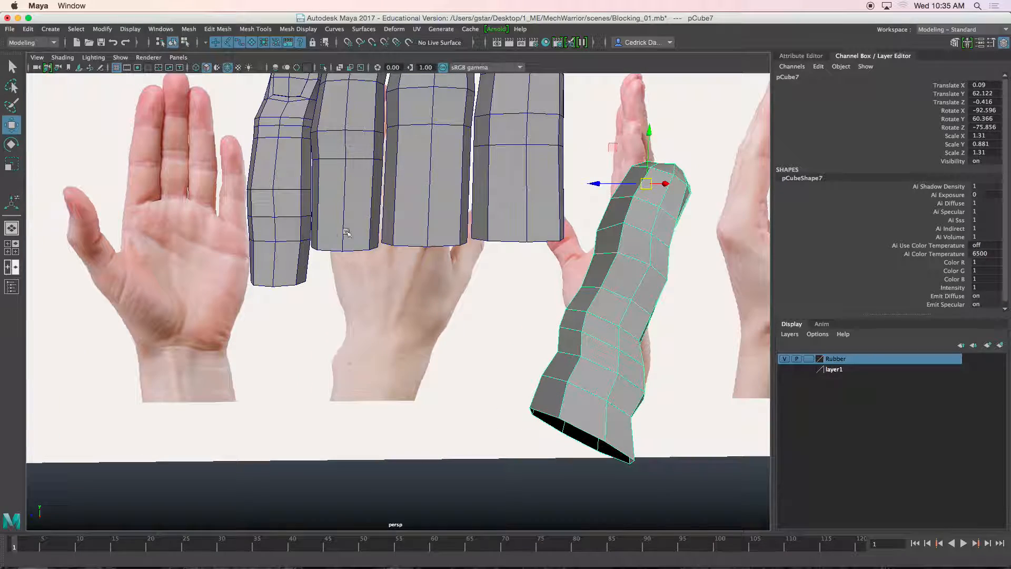
# Shift the little finger mesh to 2.095 and the ring finger mesh to 1.476 in Z to space them apart.
pyautogui.click(289, 223)
pyautogui.keyDown('alt'); pyautogui.moveTo(321, 120); pyautogui.dragTo(334, 170, button='middle'); pyautogui.keyUp('alt')
pyautogui.moveTo(273, 149); pyautogui.dragTo(266, 149)
pyautogui.keyDown('alt'); pyautogui.moveTo(372, 170); pyautogui.dragTo(332, 197); pyautogui.keyUp('alt')
pyautogui.click(337, 187)
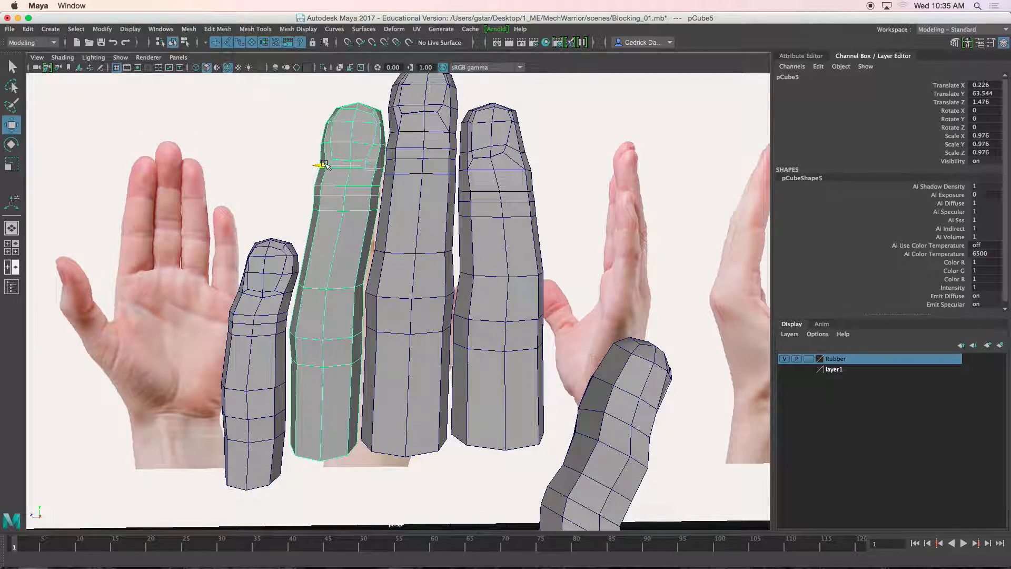
pyautogui.click(483, 193)
pyautogui.keyDown('alt'); pyautogui.moveTo(484, 193); pyautogui.dragTo(481, 282); pyautogui.keyUp('alt')
pyautogui.click(479, 285)
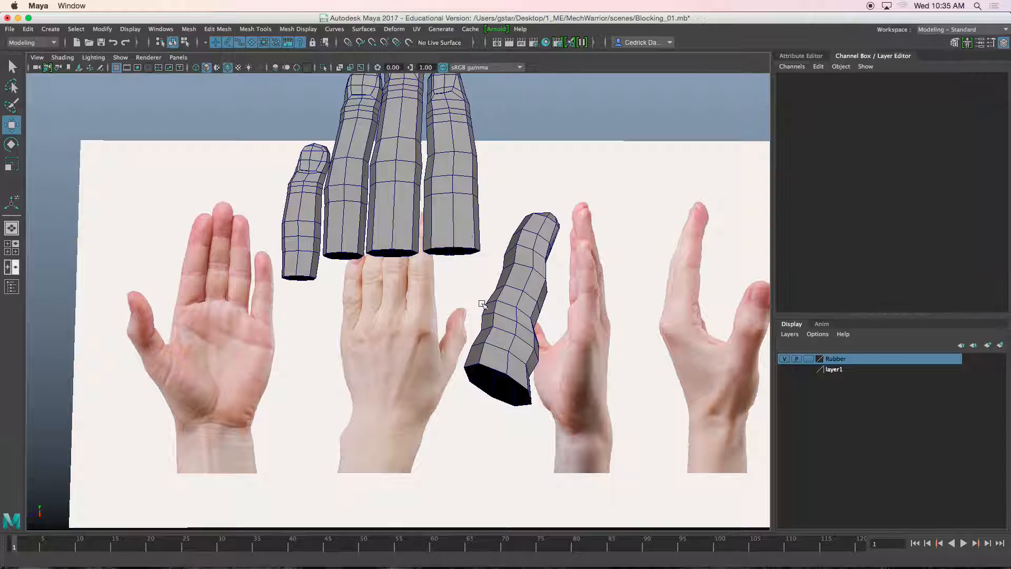
# Select the thumb and all four finger meshes and combine them into one mesh.
pyautogui.click(497, 330)
pyautogui.click(459, 188)
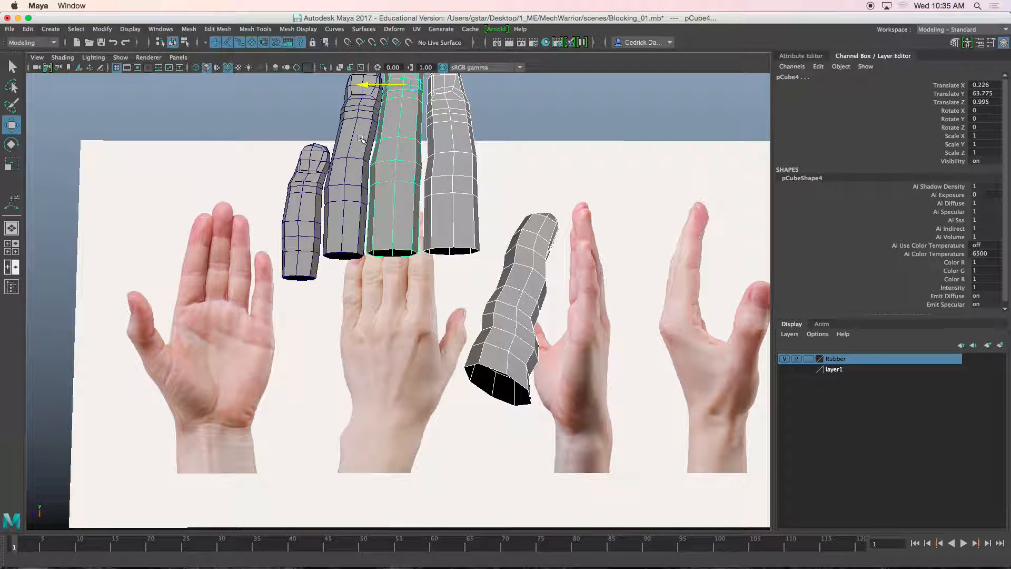
pyautogui.keyDown('shift'); pyautogui.click(316, 179); pyautogui.keyUp('shift')
pyautogui.keyDown('alt'); pyautogui.moveTo(315, 179); pyautogui.dragTo(332, 248); pyautogui.keyUp('alt')
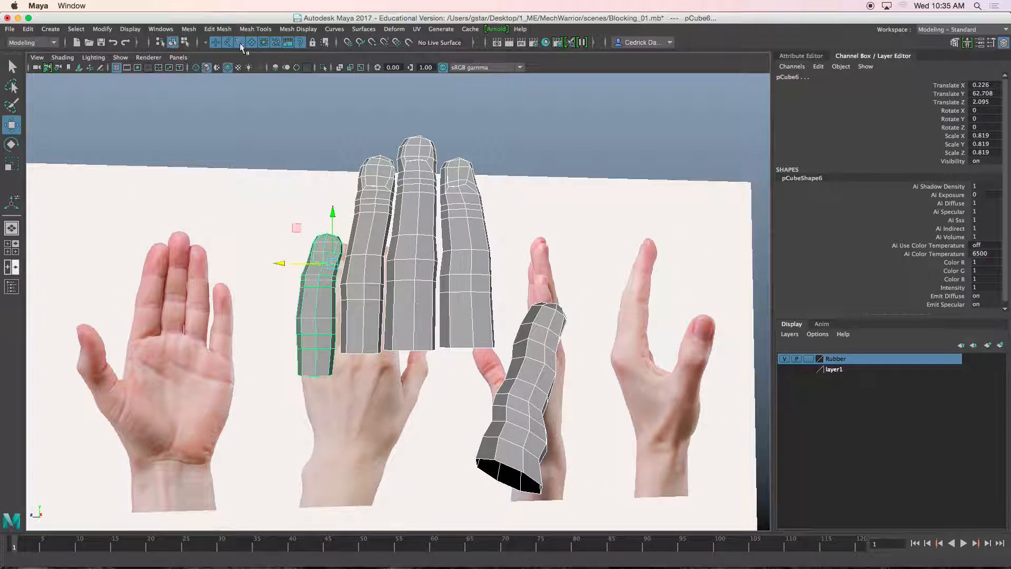
pyautogui.click(190, 29)
pyautogui.click(206, 66)
pyautogui.keyDown('alt'); pyautogui.moveTo(331, 178); pyautogui.dragTo(391, 276); pyautogui.keyUp('alt')
# Try Append to Polygon to bridge the open base edges of the little and ring fingers, then the ring and middle fingers.
pyautogui.moveTo(264, 31)
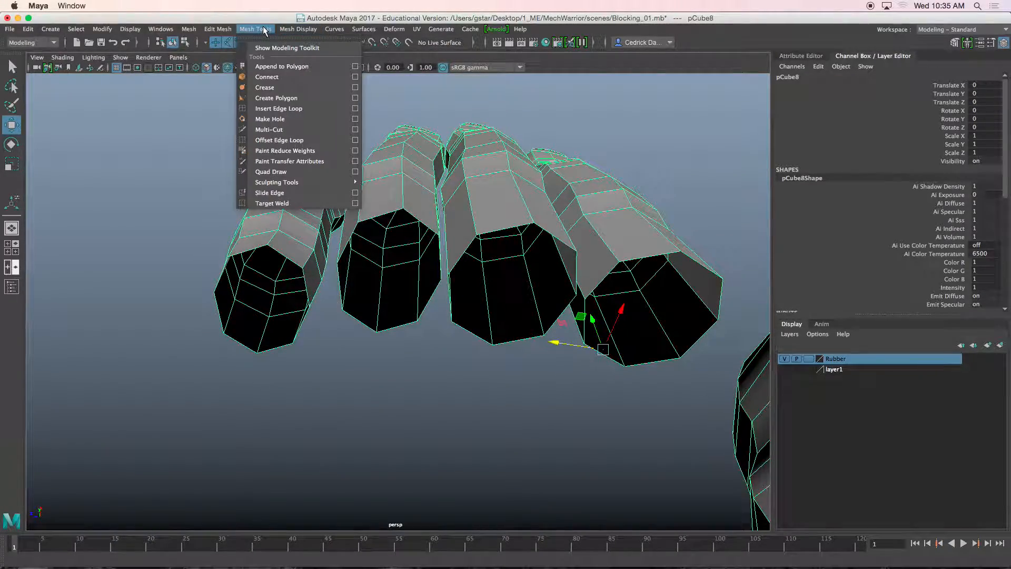
pyautogui.click(268, 68)
pyautogui.scroll(4, 366, 162)
pyautogui.keyDown('alt'); pyautogui.moveTo(366, 164); pyautogui.dragTo(428, 151); pyautogui.keyUp('alt')
pyautogui.keyDown('alt'); pyautogui.moveTo(537, 220); pyautogui.dragTo(492, 202); pyautogui.keyUp('alt')
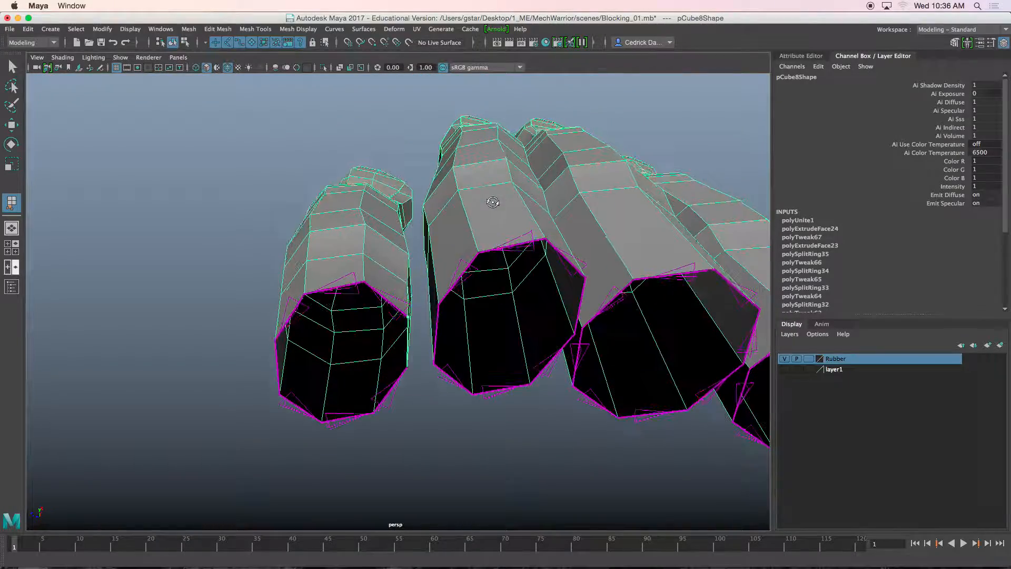
pyautogui.keyDown('alt'); pyautogui.moveTo(485, 273); pyautogui.dragTo(483, 200); pyautogui.keyUp('alt')
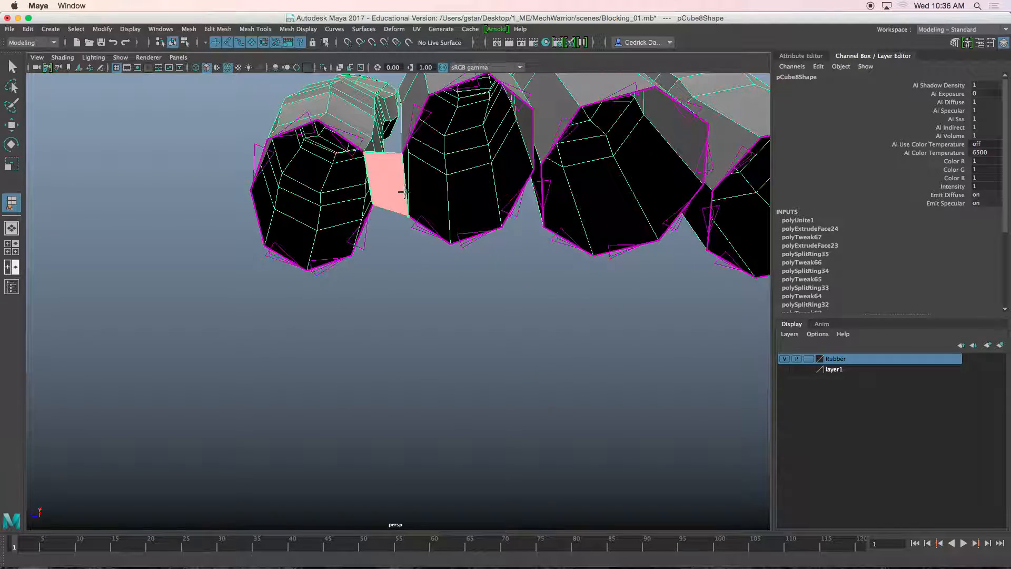
pyautogui.press('w')
pyautogui.keyDown('alt'); pyautogui.moveTo(404, 192); pyautogui.dragTo(456, 199); pyautogui.keyUp('alt')
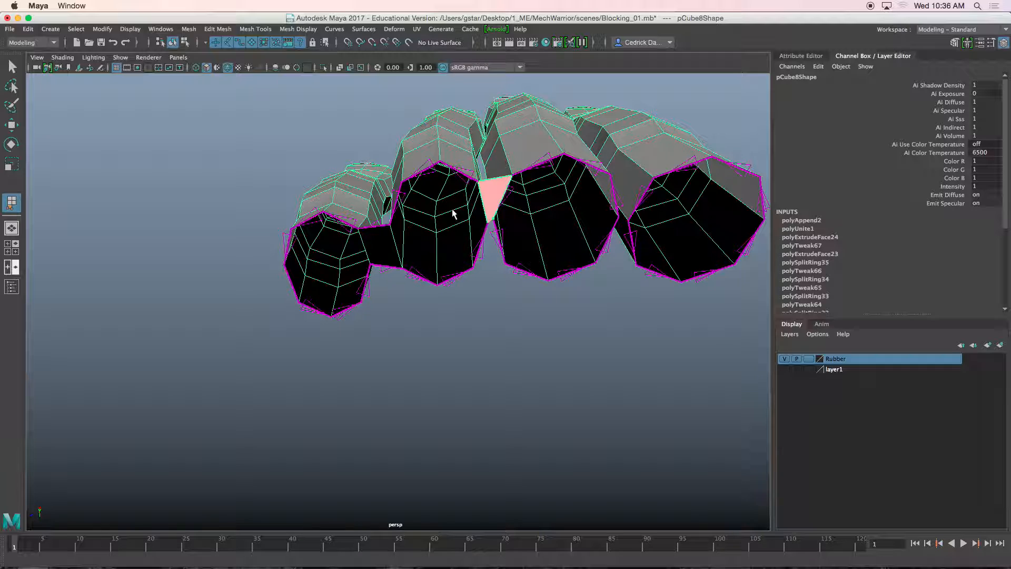
pyautogui.press('w')
# Undo the appended faces and the mesh combine, back to separate finger meshes.
pyautogui.press('super+z')
pyautogui.press('super+z')
pyautogui.press('super+z')
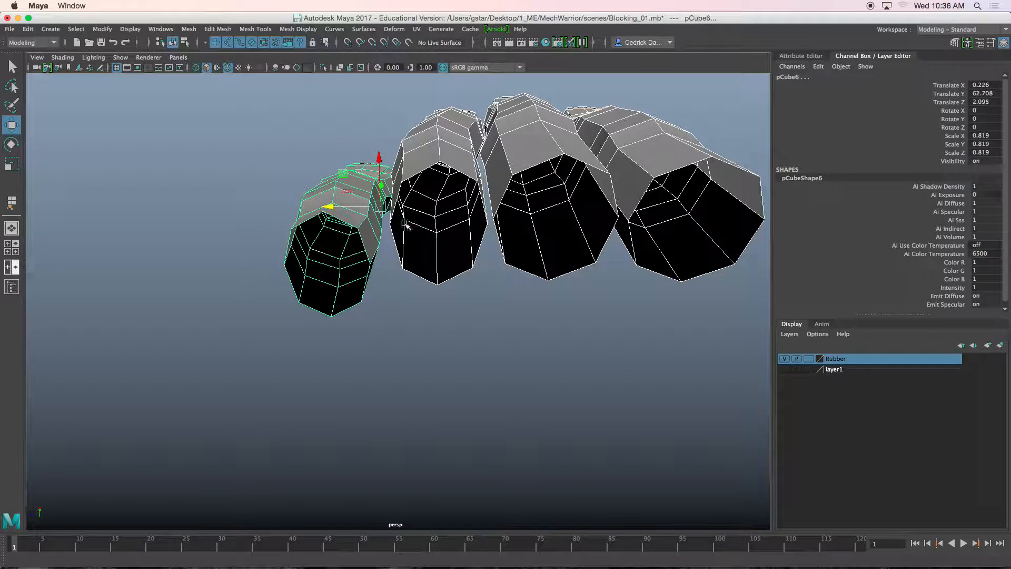
# Combine the four finger meshes and the thumb mesh into a single mesh again.
pyautogui.click(373, 224)
pyautogui.keyDown('alt'); pyautogui.moveTo(373, 225); pyautogui.dragTo(241, 170); pyautogui.keyUp('alt')
pyautogui.moveTo(540, 386); pyautogui.dragTo(540, 386)
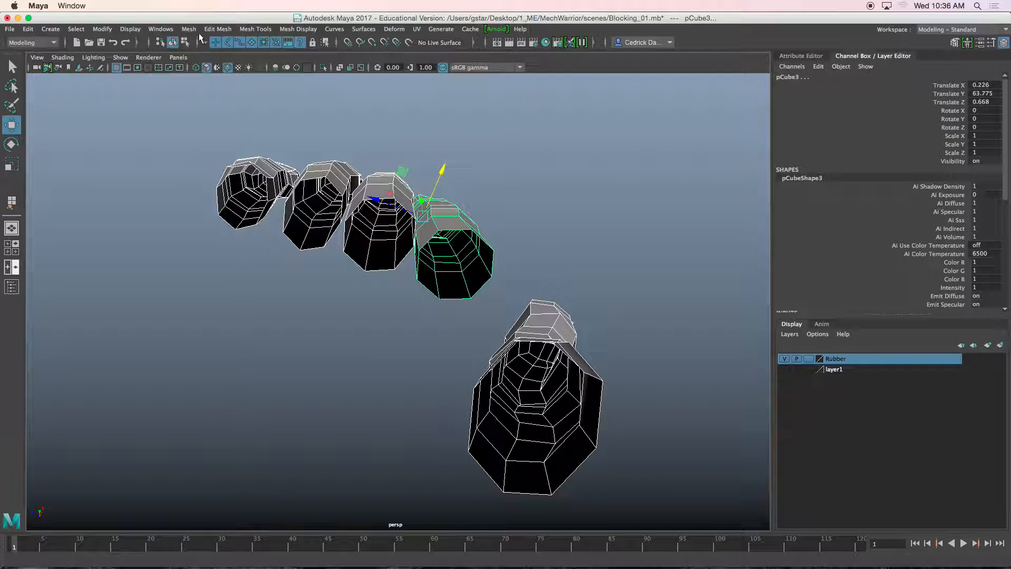
pyautogui.click(190, 30)
pyautogui.click(207, 68)
pyautogui.keyDown('alt'); pyautogui.moveTo(422, 242); pyautogui.dragTo(429, 182); pyautogui.keyUp('alt')
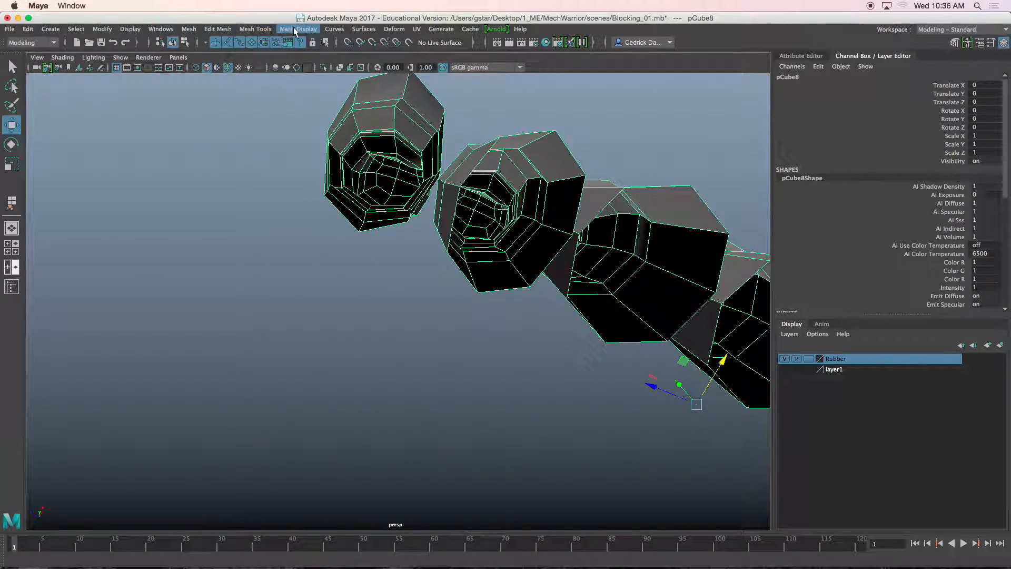
# Append two polygon faces between the open base edges of the little finger and the ring finger.
pyautogui.click(229, 32)
pyautogui.moveTo(256, 30)
pyautogui.click(280, 67)
pyautogui.scroll(3, 429, 145)
pyautogui.keyDown('alt'); pyautogui.moveTo(449, 136); pyautogui.dragTo(470, 152, button='middle'); pyautogui.keyUp('alt')
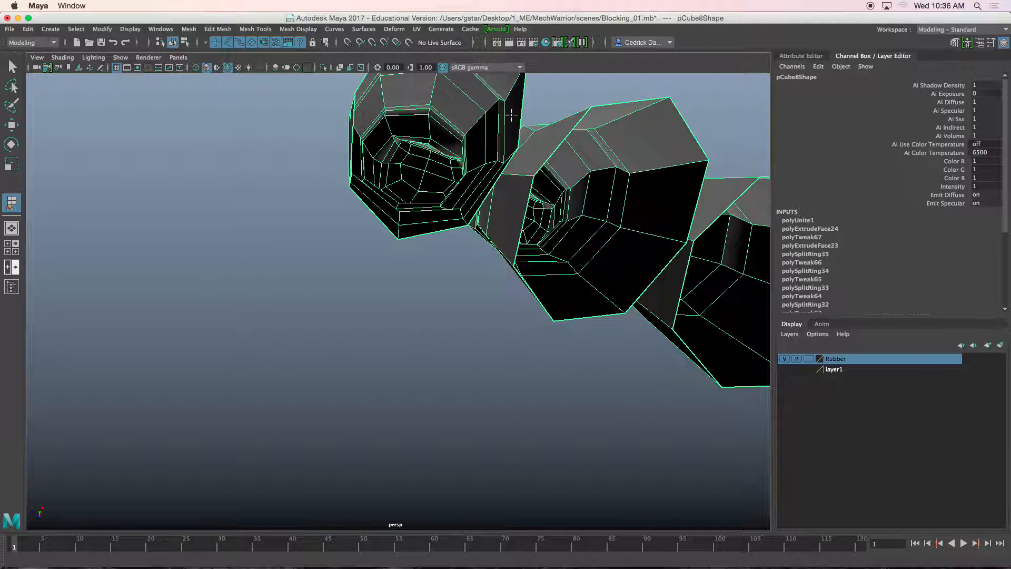
pyautogui.click(520, 111)
pyautogui.click(561, 143)
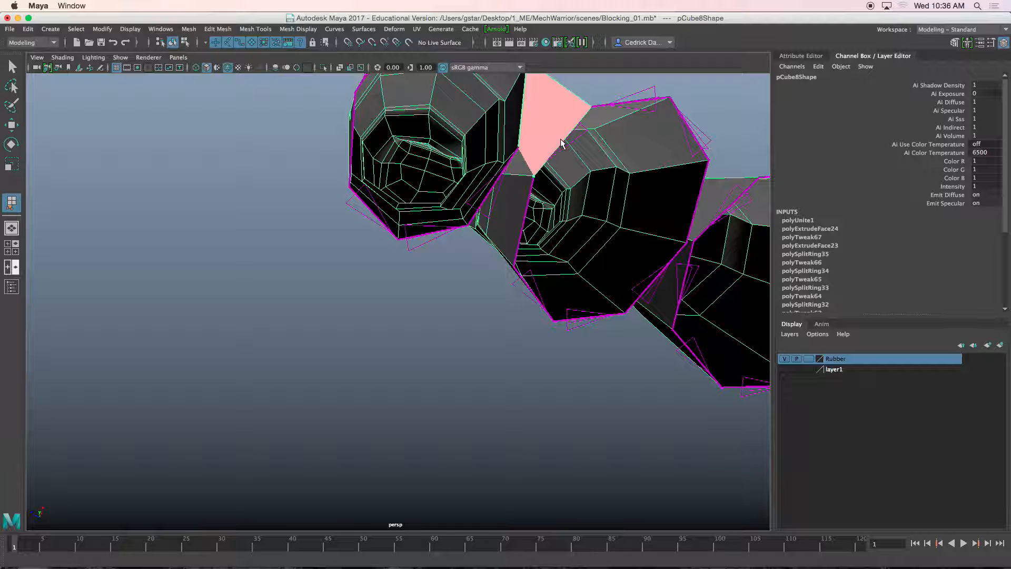
pyautogui.press('Return')
pyautogui.click(533, 199)
pyautogui.click(530, 200)
pyautogui.press('Return')
# Append two polygon faces between the open base edges of the ring finger and the middle finger.
pyautogui.keyDown('alt'); pyautogui.moveTo(528, 218); pyautogui.dragTo(420, 207, button='middle'); pyautogui.keyUp('alt')
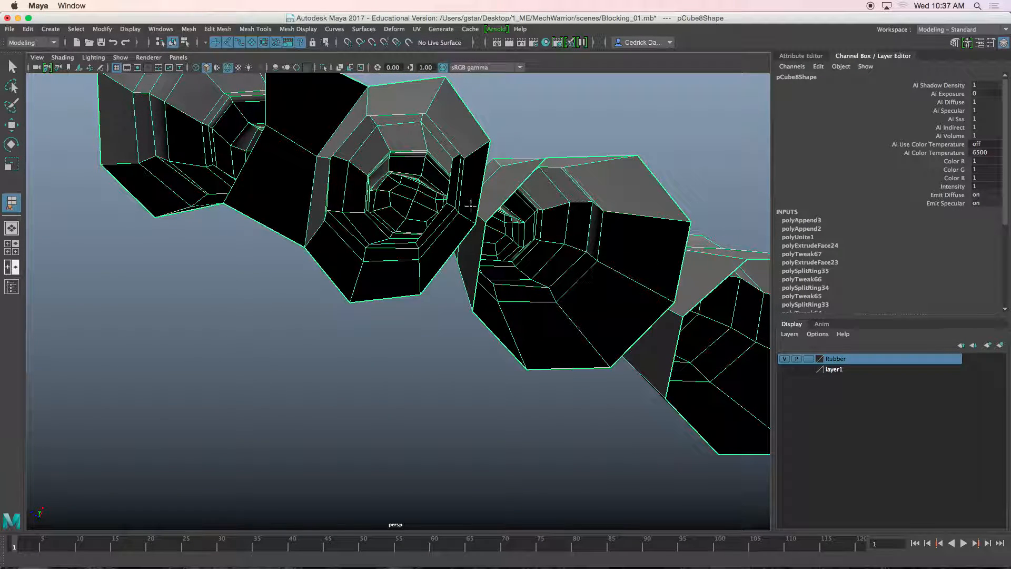
pyautogui.click(504, 190)
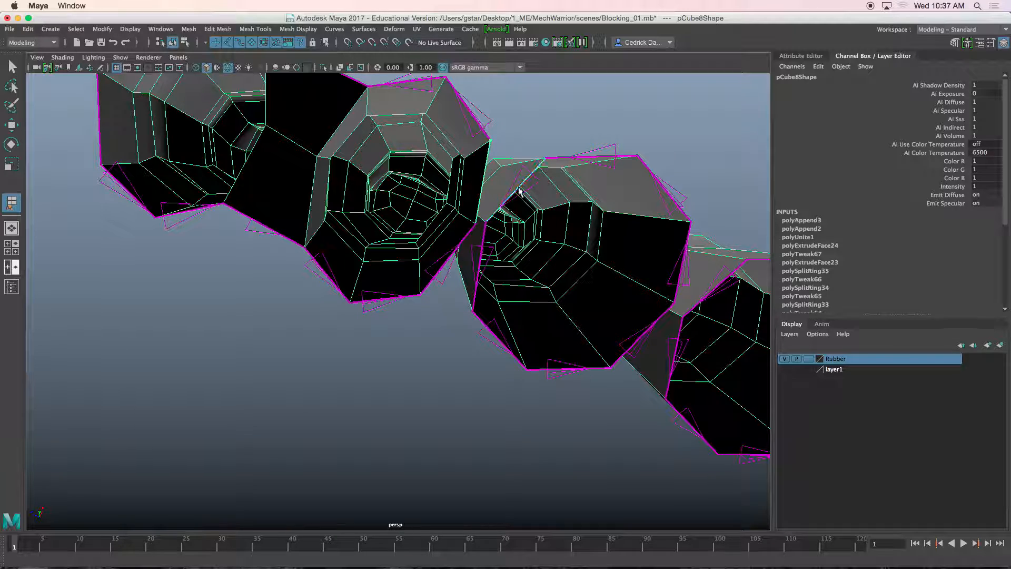
pyautogui.click(480, 221)
pyautogui.press('Return')
pyautogui.click(456, 249)
pyautogui.click(482, 258)
pyautogui.press('Return')
# Append two polygon faces between the open base edges of the middle finger and the index finger.
pyautogui.keyDown('alt'); pyautogui.moveTo(507, 279); pyautogui.dragTo(385, 233, button='middle'); pyautogui.keyUp('alt')
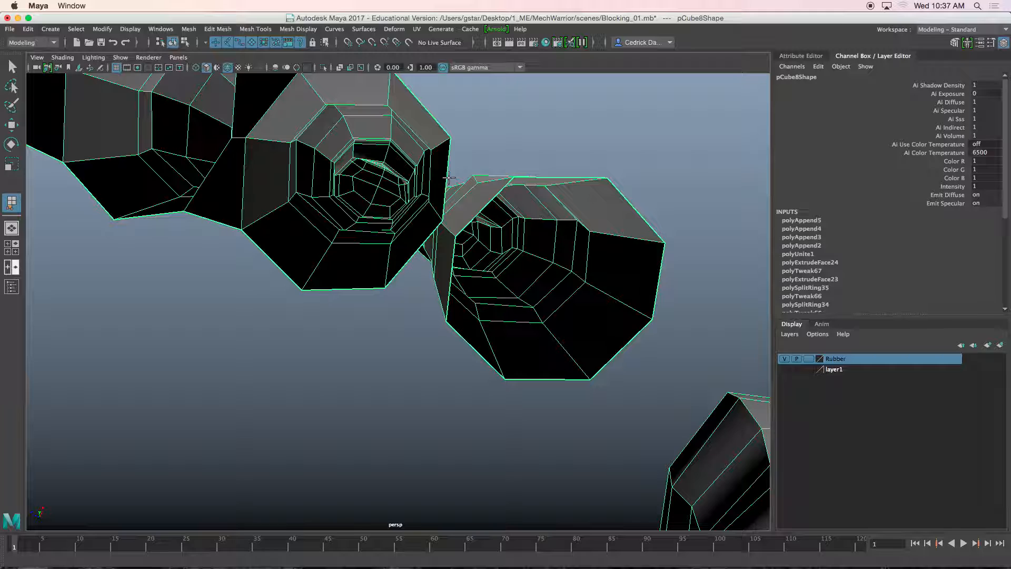
pyautogui.press('g')
pyautogui.click(484, 207)
pyautogui.click(446, 186)
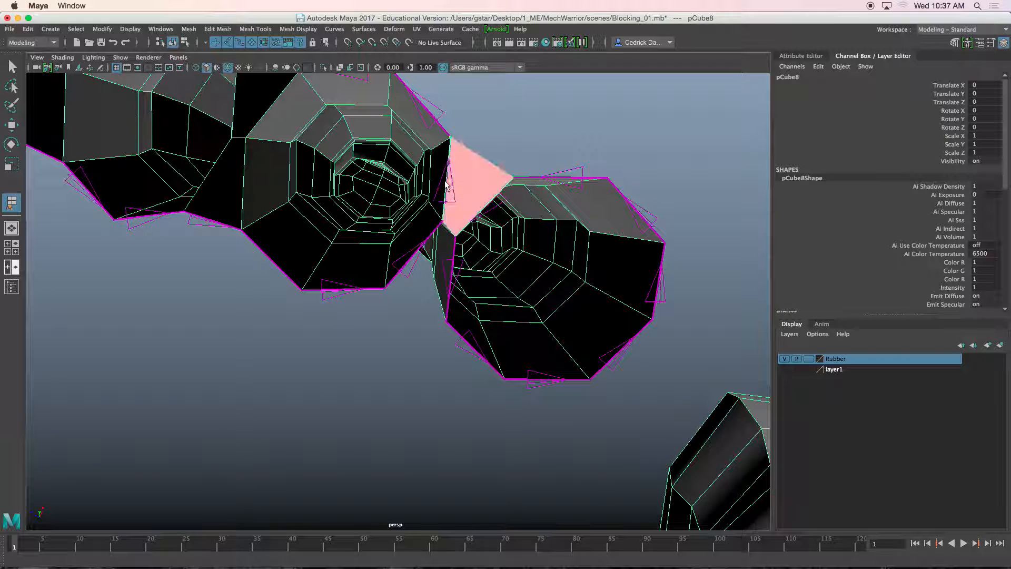
pyautogui.press('Return')
pyautogui.click(423, 242)
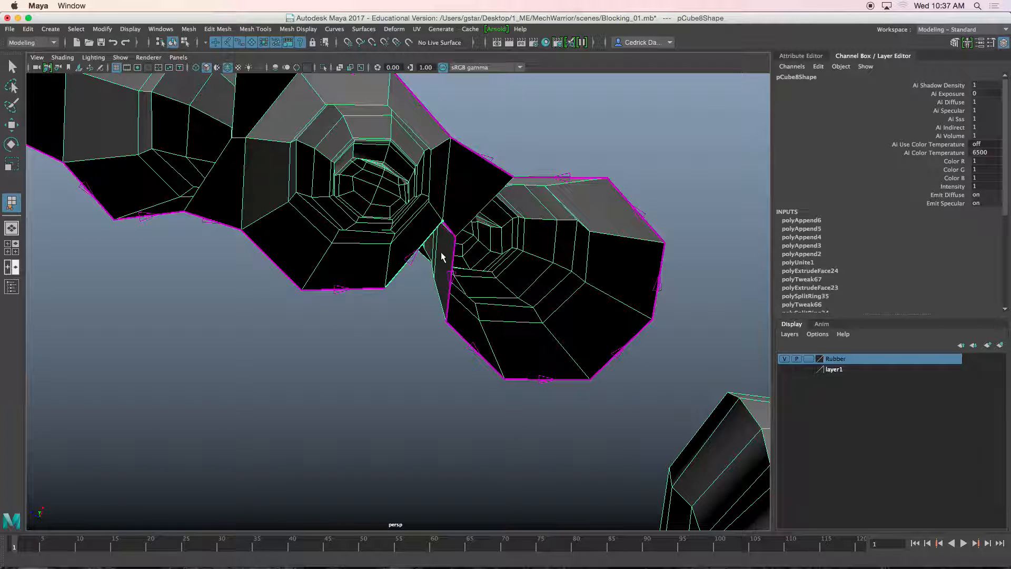
pyautogui.click(451, 267)
pyautogui.press('Return')
# Undo the extra append attempt at the index finger's base and return the combined hand mesh to object selection.
pyautogui.scroll(-5, 451, 267)
pyautogui.keyDown('alt'); pyautogui.moveTo(451, 267); pyautogui.dragTo(373, 248); pyautogui.keyUp('alt')
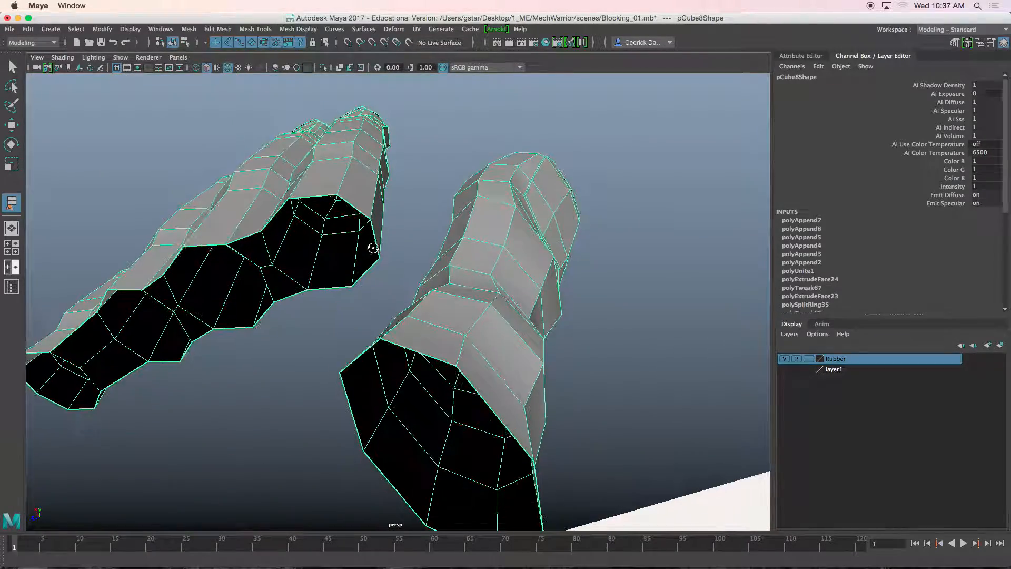
pyautogui.click(352, 204)
pyautogui.keyDown('alt'); pyautogui.moveTo(365, 295); pyautogui.dragTo(445, 274); pyautogui.keyUp('alt')
pyautogui.hotkey('ctrl', 'z')
pyautogui.moveTo(446, 255); pyautogui.dragTo(485, 238, button='right')
pyautogui.keyDown('alt'); pyautogui.moveTo(419, 287); pyautogui.dragTo(438, 273); pyautogui.keyUp('alt')
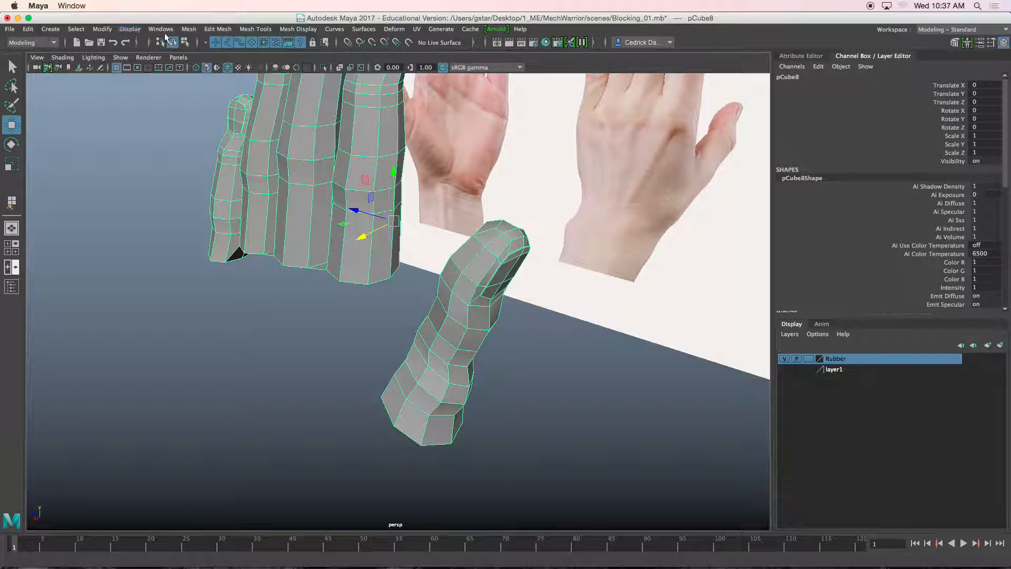
# Separate the combined hand mesh into its shells and centre the pivot of the thumb mesh.
pyautogui.click(189, 29)
pyautogui.click(209, 77)
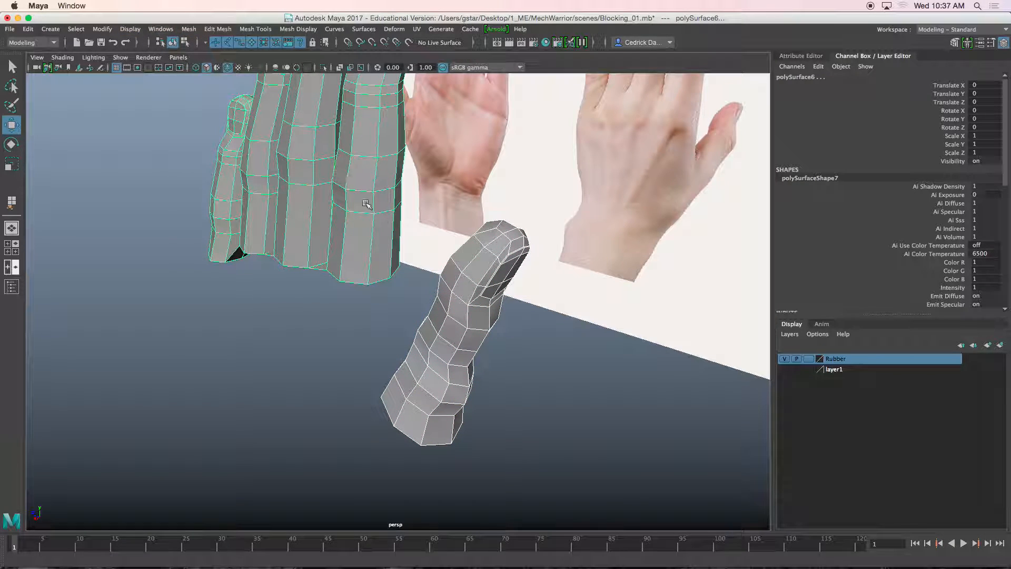
pyautogui.click(447, 277)
pyautogui.press('space')
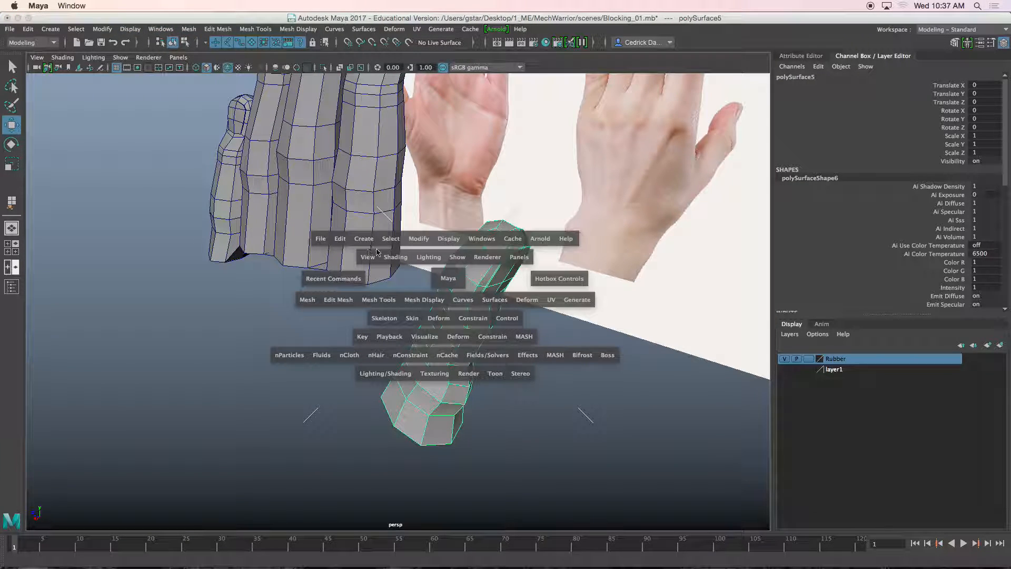
pyautogui.click(415, 243)
pyautogui.click(435, 318)
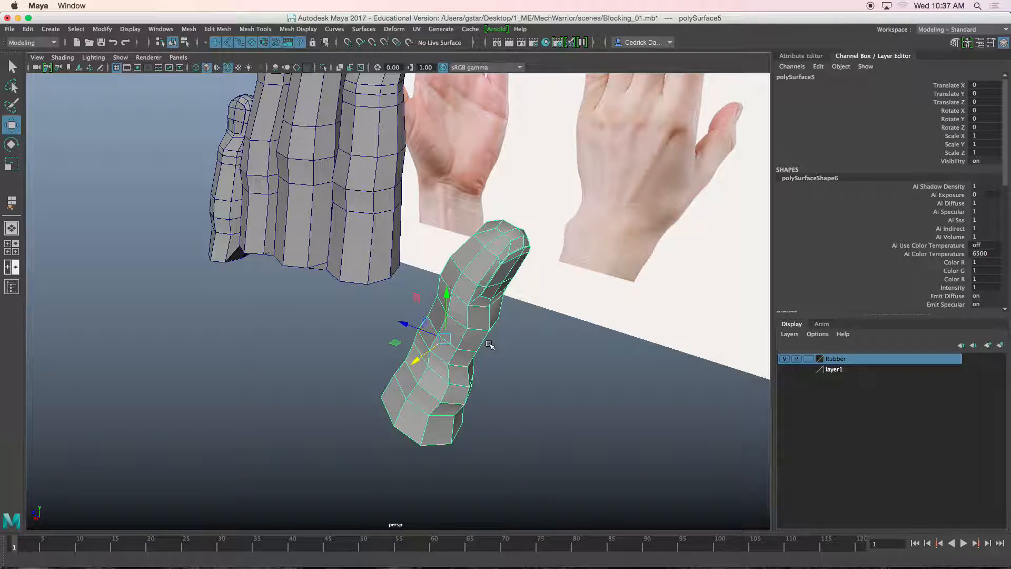
# Rotate the thumb about -6.7, -15.3 and 13.7 degrees in X, Y and Z and shift it about -0.28 in Z.
pyautogui.keyDown('alt'); pyautogui.moveTo(459, 316); pyautogui.dragTo(395, 321); pyautogui.keyUp('alt')
pyautogui.moveTo(336, 302); pyautogui.dragTo(362, 339)
pyautogui.press('w')
pyautogui.keyDown('alt'); pyautogui.moveTo(362, 340); pyautogui.dragTo(441, 299); pyautogui.keyUp('alt')
pyautogui.moveTo(441, 254); pyautogui.dragTo(441, 230, button='right')
pyautogui.keyDown('alt'); pyautogui.moveTo(432, 301); pyautogui.dragTo(423, 311); pyautogui.keyUp('alt')
pyautogui.click(435, 296)
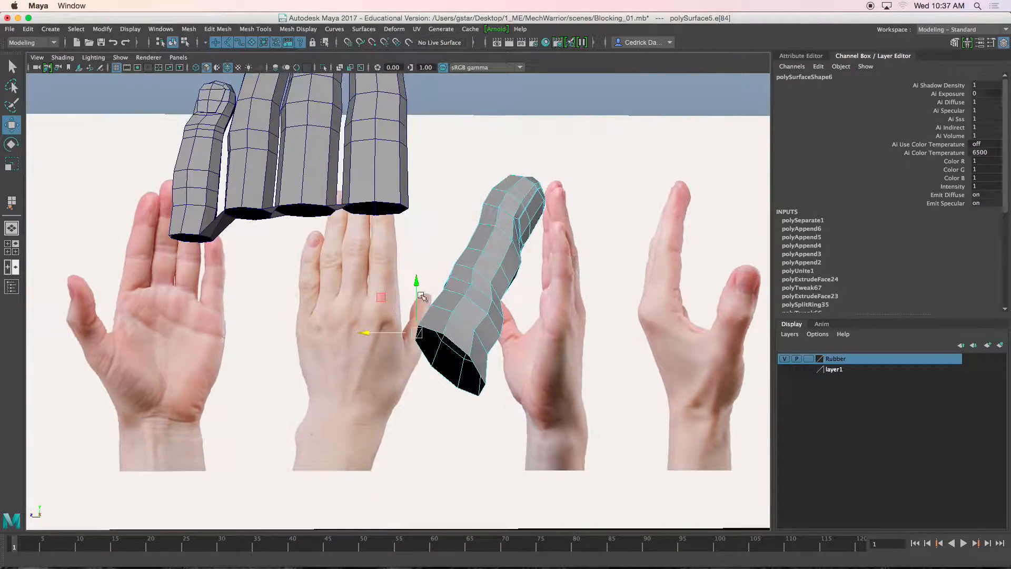
pyautogui.keyDown('alt'); pyautogui.moveTo(416, 259); pyautogui.dragTo(363, 254); pyautogui.keyUp('alt')
pyautogui.keyDown('alt'); pyautogui.moveTo(347, 287); pyautogui.dragTo(353, 300); pyautogui.keyUp('alt')
# Combine the finger mesh and the repositioned thumb into one mesh.
pyautogui.moveTo(354, 163); pyautogui.dragTo(407, 149, button='right')
pyautogui.click(353, 174)
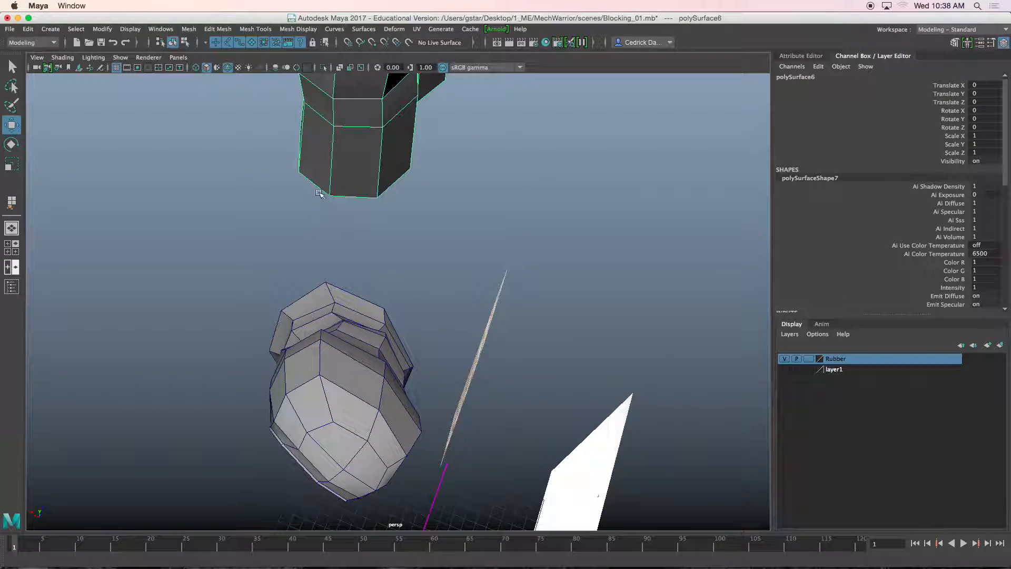
pyautogui.click(334, 307)
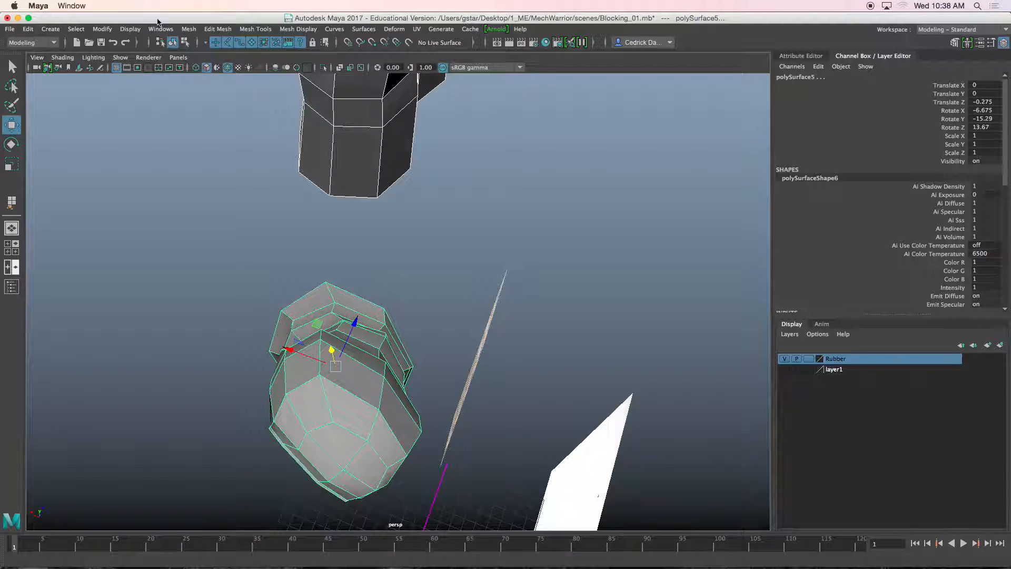
pyautogui.click(195, 29)
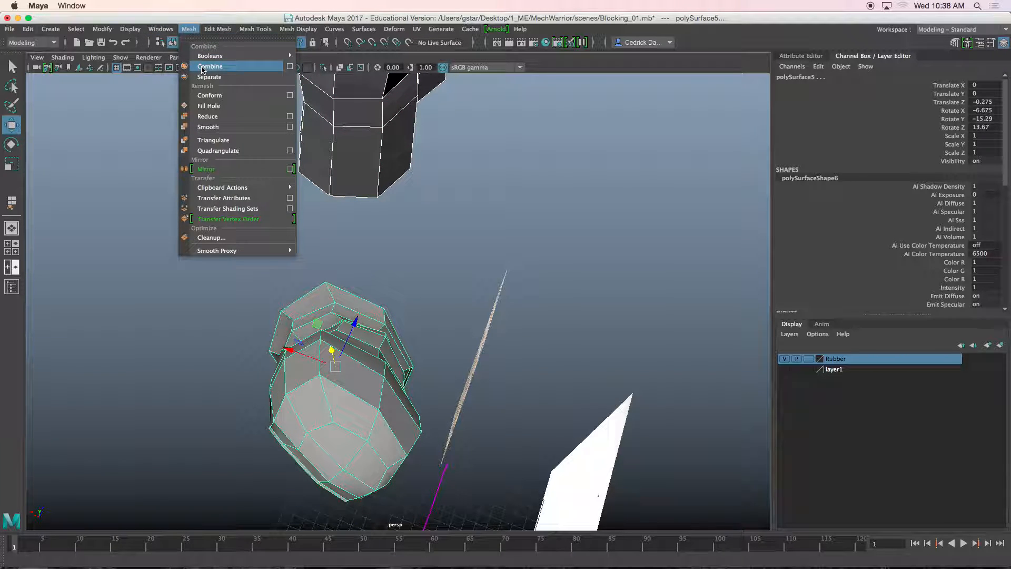
pyautogui.click(215, 64)
# Append two polygon faces between the open base edges of the index finger and the thumb.
pyautogui.click(288, 29)
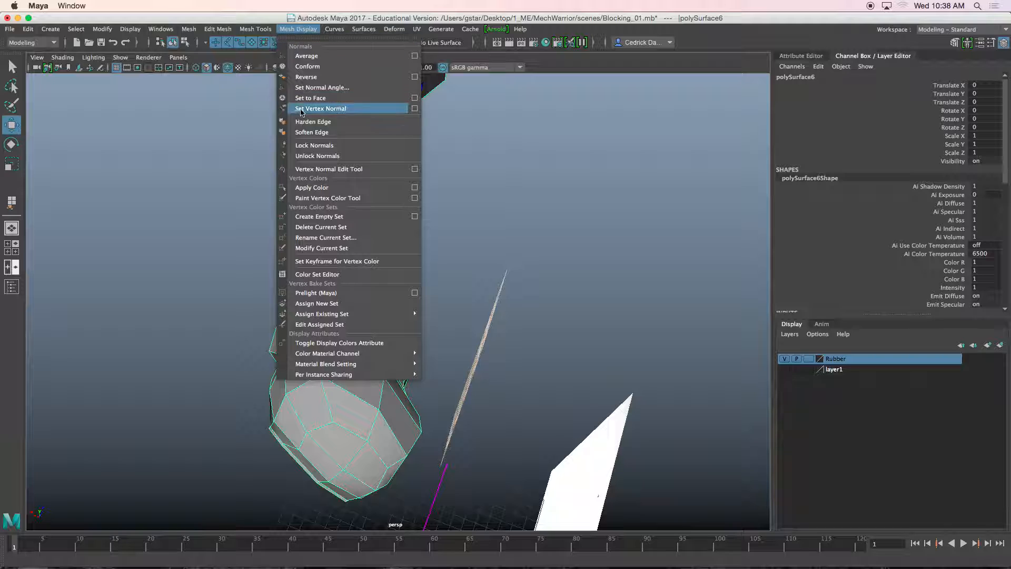
pyautogui.moveTo(258, 29)
pyautogui.click(264, 66)
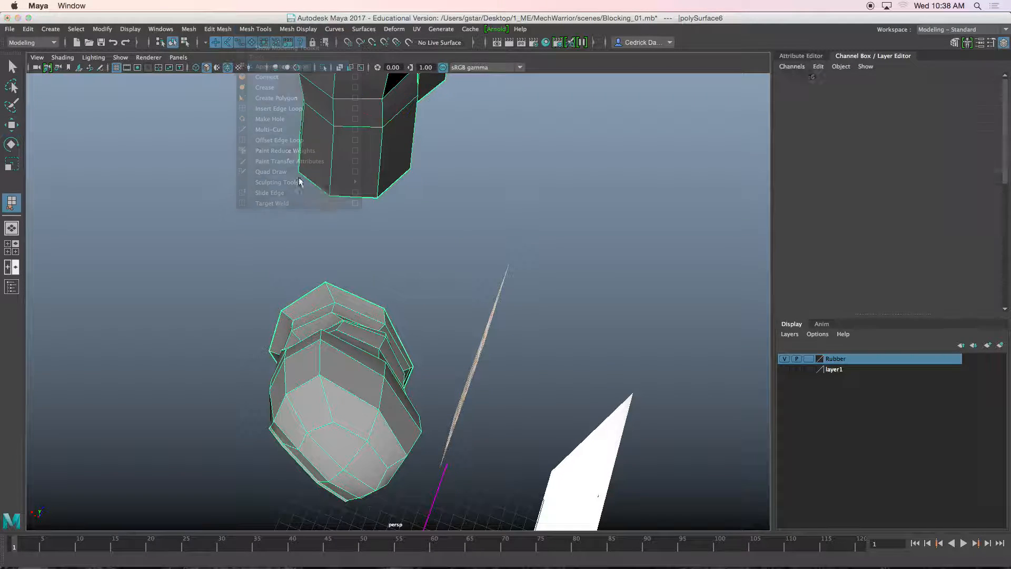
pyautogui.click(346, 196)
pyautogui.click(352, 291)
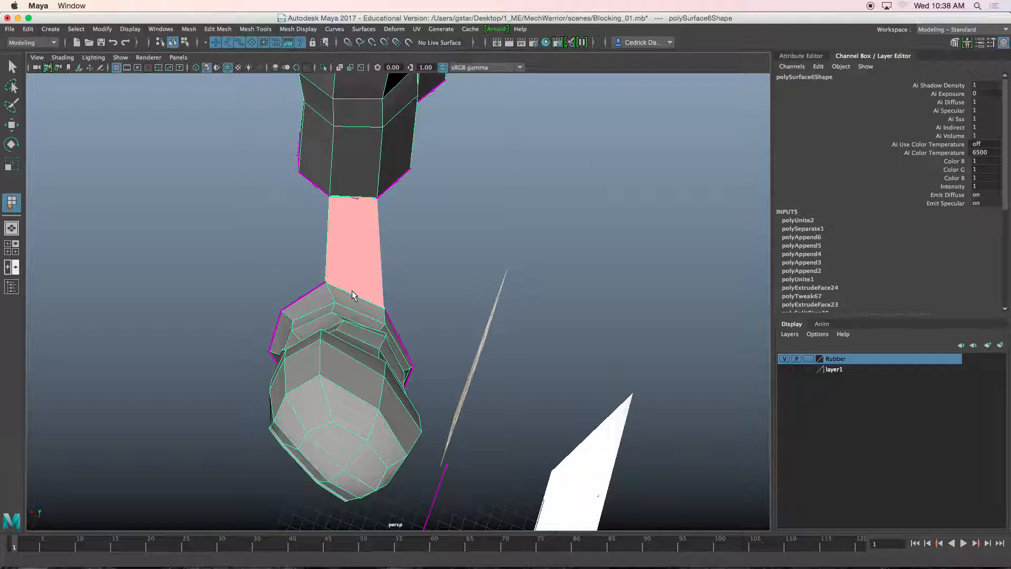
pyautogui.press('Return')
pyautogui.click(311, 185)
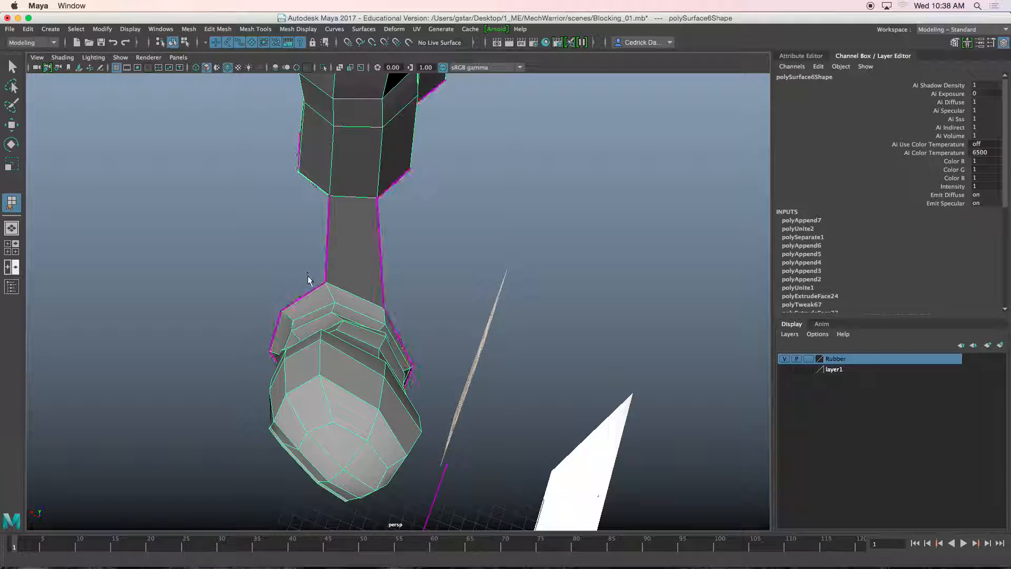
pyautogui.click(311, 289)
pyautogui.press('w')
# In the side view, reposition the upper base vertices where the thumb meets the bridge to the index finger.
pyautogui.scroll(-3, 313, 275)
pyautogui.keyDown('alt'); pyautogui.moveTo(314, 275); pyautogui.dragTo(409, 215); pyautogui.keyUp('alt')
pyautogui.scroll(3, 373, 316)
pyautogui.moveTo(356, 317); pyautogui.dragTo(326, 268, button='right')
pyautogui.keyDown('alt'); pyautogui.moveTo(340, 282); pyautogui.dragTo(355, 343); pyautogui.keyUp('alt')
pyautogui.moveTo(354, 320); pyautogui.dragTo(323, 256, button='right')
pyautogui.click(353, 345)
pyautogui.press('f')
pyautogui.press('space')
pyautogui.press('space')
pyautogui.scroll(3, 539, 354)
pyautogui.scroll(2, 529, 298)
pyautogui.keyDown('alt'); pyautogui.moveTo(539, 354); pyautogui.dragTo(691, 324, button='middle'); pyautogui.keyUp('alt')
pyautogui.scroll(3, 458, 302)
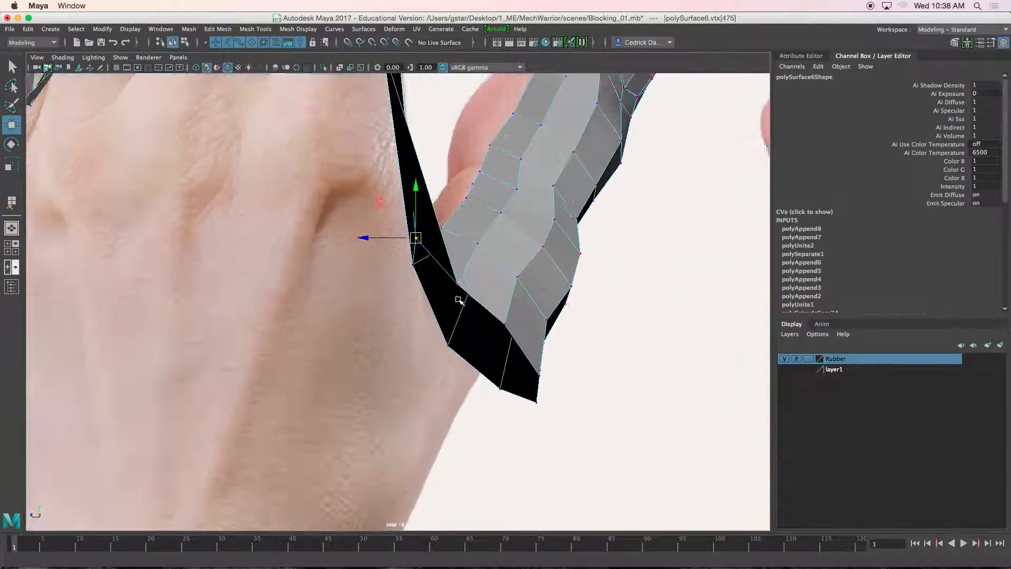
pyautogui.moveTo(416, 238); pyautogui.dragTo(423, 253)
pyautogui.click(406, 264)
# Raise the lower vertices of the thumb's open base to narrow the opening along the reference hand.
pyautogui.click(448, 345)
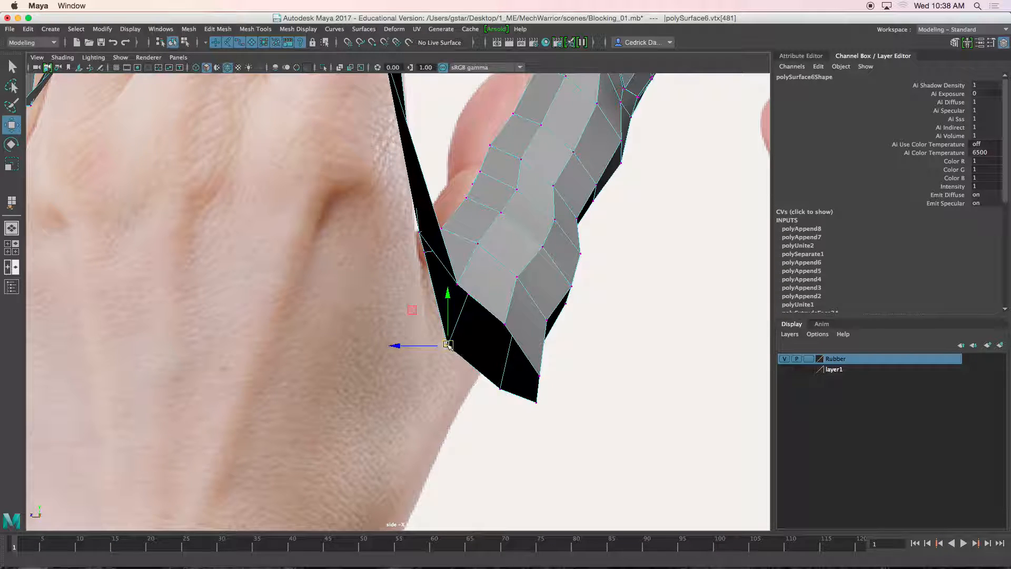
pyautogui.moveTo(448, 345); pyautogui.dragTo(450, 318)
pyautogui.click(499, 388)
pyautogui.moveTo(500, 378); pyautogui.dragTo(499, 346)
pyautogui.moveTo(525, 392); pyautogui.dragTo(541, 413)
pyautogui.moveTo(536, 402); pyautogui.dragTo(535, 390)
pyautogui.moveTo(500, 318); pyautogui.dragTo(512, 331)
pyautogui.moveTo(505, 324); pyautogui.dragTo(498, 334)
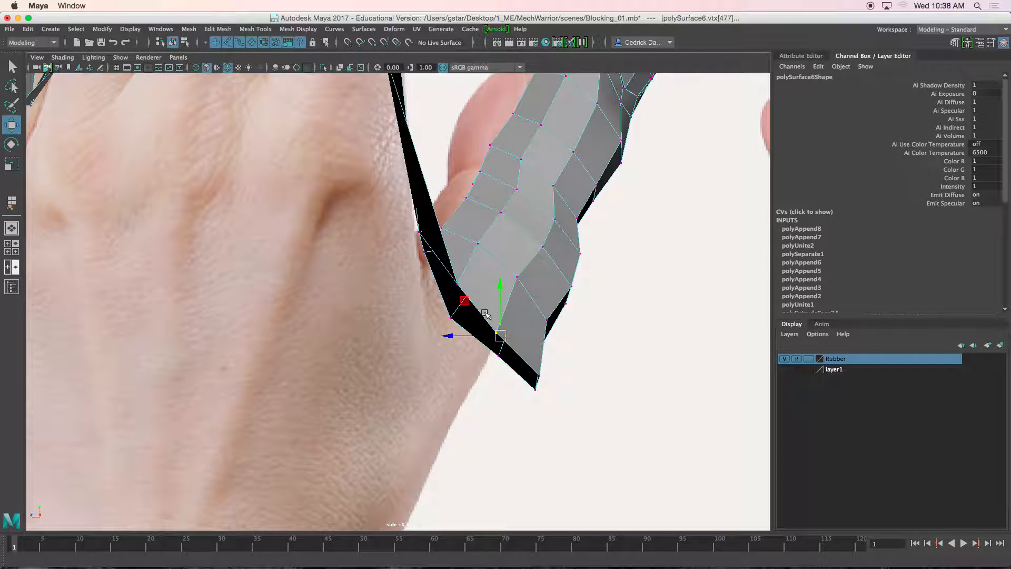
pyautogui.scroll(-5, 485, 314)
pyautogui.scroll(2, 430, 272)
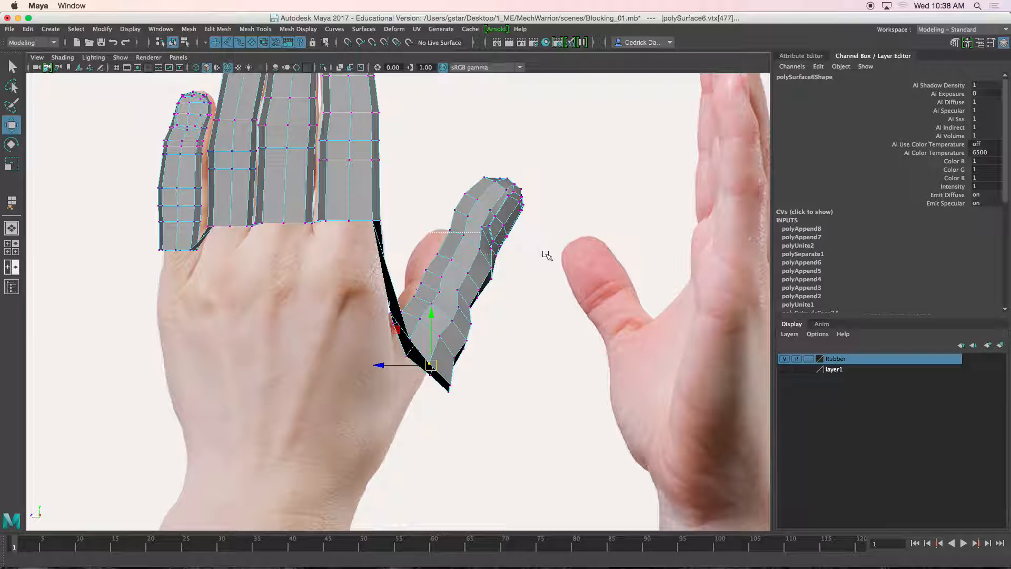
# Move and rotate all the thumb's vertices together to set the thumb closer to the reference hand's outline.
pyautogui.moveTo(552, 362); pyautogui.dragTo(552, 361)
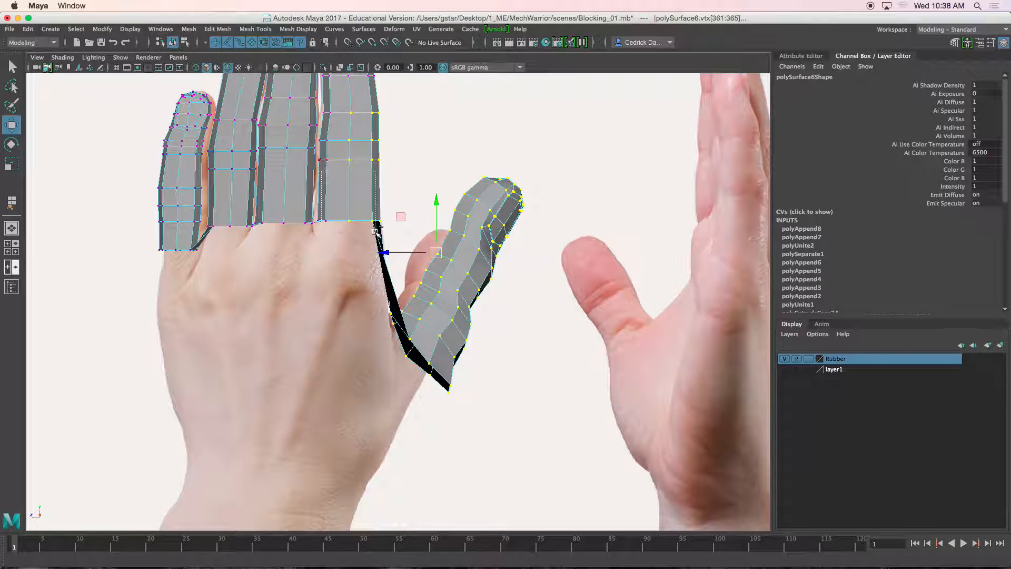
pyautogui.scroll(2, 395, 181)
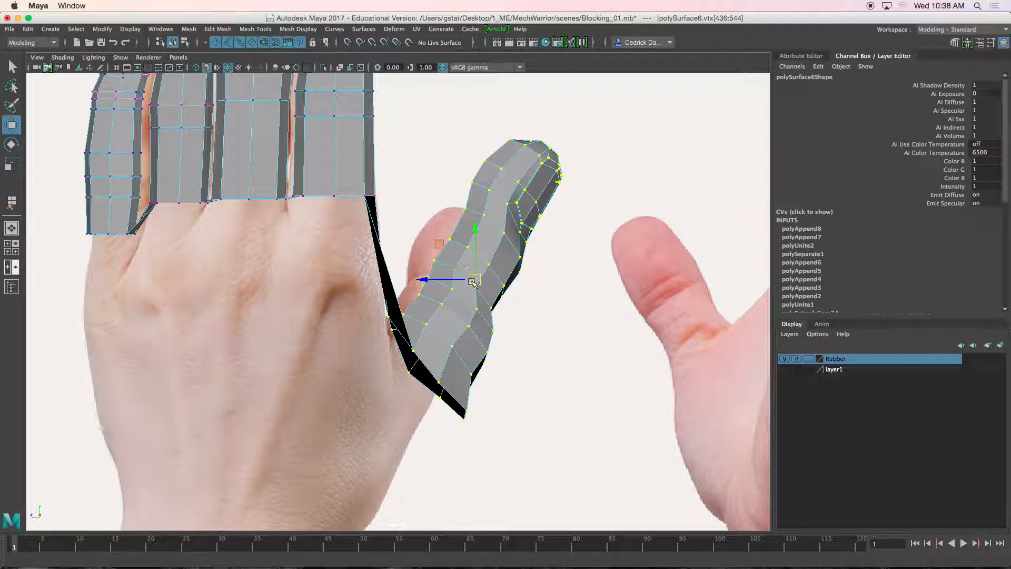
pyautogui.moveTo(476, 276); pyautogui.dragTo(423, 314)
pyautogui.scroll(3, 424, 314)
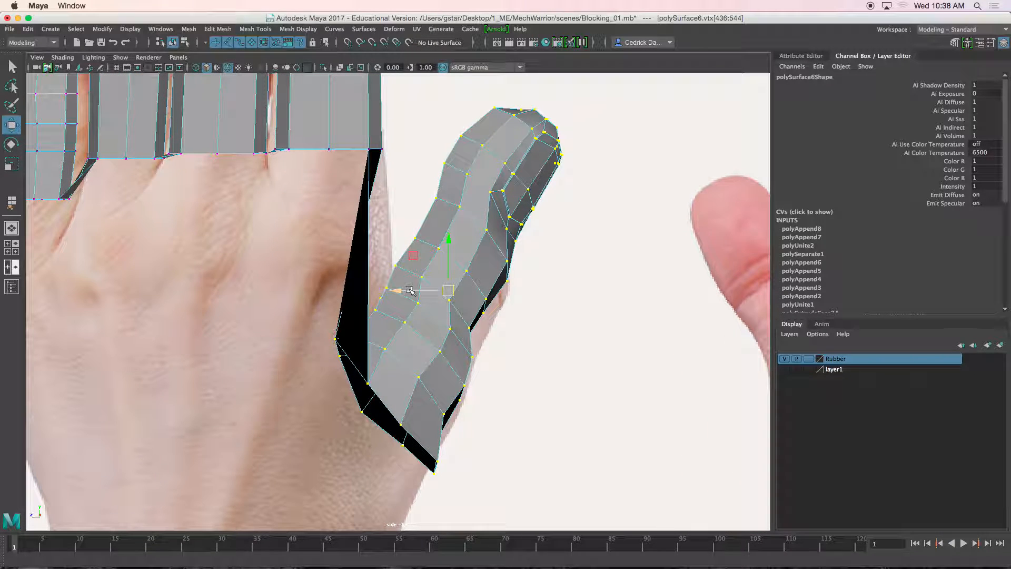
pyautogui.keyDown('alt'); pyautogui.moveTo(410, 290); pyautogui.dragTo(363, 310, button='middle'); pyautogui.keyUp('alt')
pyautogui.moveTo(396, 304); pyautogui.dragTo(450, 250)
pyautogui.press('e')
pyautogui.moveTo(491, 210); pyautogui.dragTo(497, 214)
pyautogui.keyDown('alt'); pyautogui.moveTo(397, 365); pyautogui.dragTo(440, 292, button='middle'); pyautogui.keyUp('alt')
pyautogui.press('w')
pyautogui.moveTo(475, 233); pyautogui.dragTo(466, 238)
# Move the webbing vertices between the thumb and the index finger onto the edge of the reference hand.
pyautogui.moveTo(371, 316); pyautogui.dragTo(368, 292)
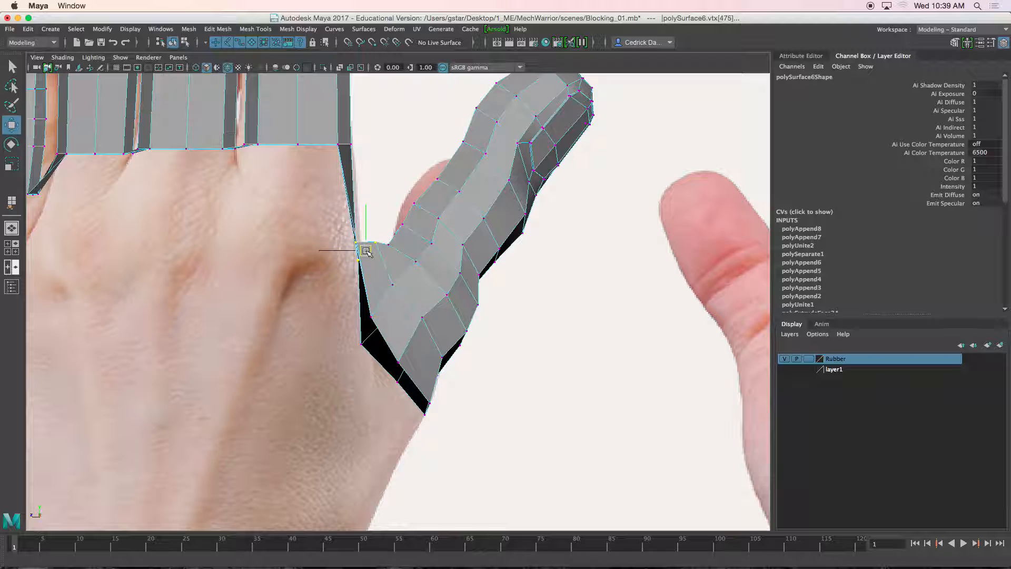
pyautogui.keyDown('alt'); pyautogui.moveTo(349, 187); pyautogui.dragTo(348, 173, button='middle'); pyautogui.keyUp('alt')
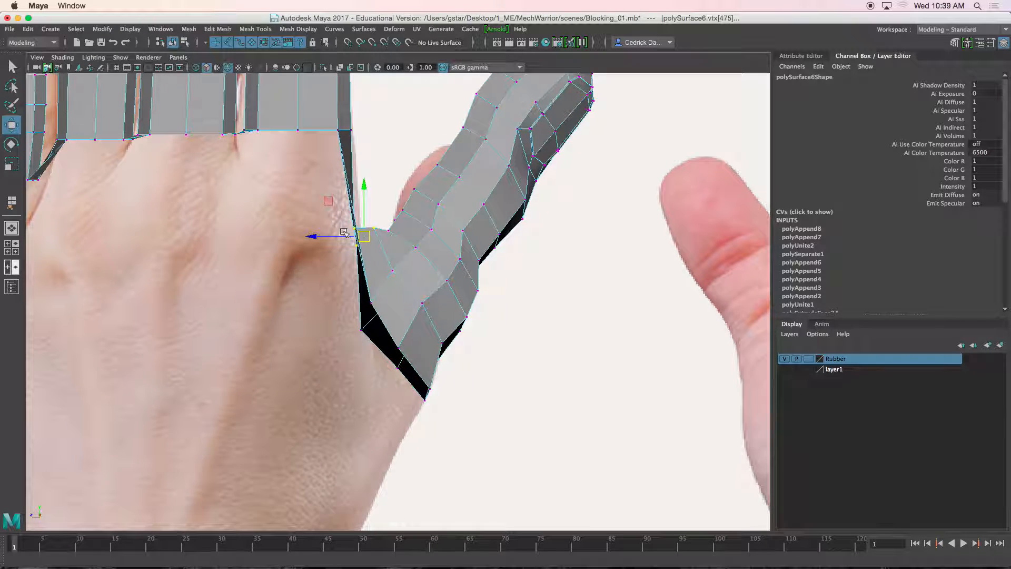
pyautogui.click(362, 326)
# Raise the inner and middle base vertices of the little finger toward the ring finger's base.
pyautogui.keyDown('alt'); pyautogui.moveTo(407, 284); pyautogui.dragTo(355, 395, button='middle'); pyautogui.keyUp('alt')
pyautogui.keyDown('alt'); pyautogui.moveTo(363, 358); pyautogui.dragTo(411, 401, button='middle'); pyautogui.keyUp('alt')
pyautogui.moveTo(295, 304)
pyautogui.keyDown('alt'); pyautogui.mouseDown(button='middle')
pyautogui.moveTo(400, 326)
pyautogui.moveTo(428, 320)
pyautogui.mouseUp(button='middle'); pyautogui.keyUp('alt')
pyautogui.scroll(3, 390, 325)
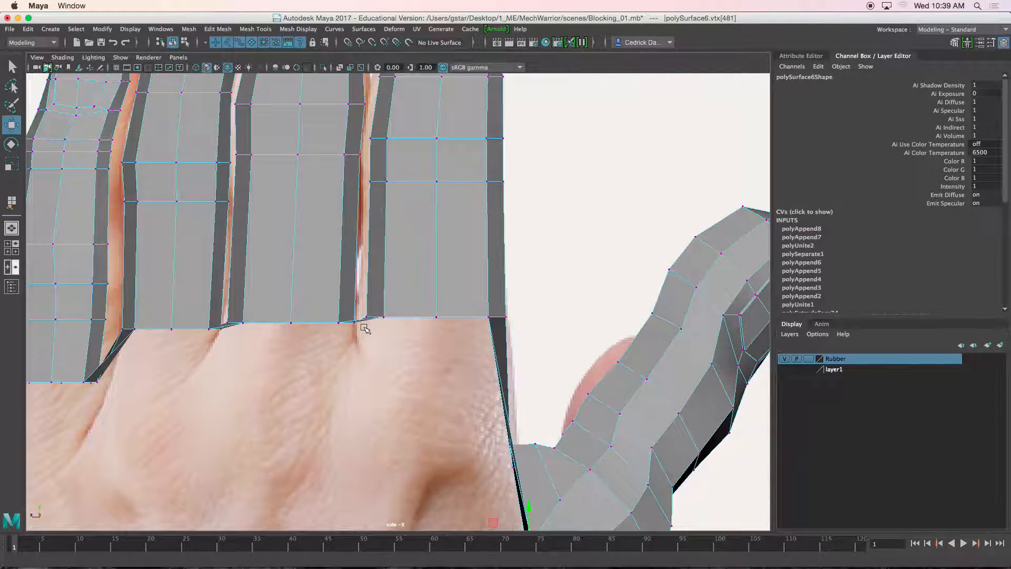
pyautogui.keyDown('alt'); pyautogui.moveTo(364, 328); pyautogui.dragTo(423, 306, button='middle'); pyautogui.keyUp('alt')
pyautogui.scroll(2, 326, 337)
pyautogui.keyDown('alt'); pyautogui.moveTo(322, 321); pyautogui.dragTo(513, 298, button='middle'); pyautogui.keyUp('alt')
pyautogui.scroll(4, 381, 302)
pyautogui.keyDown('alt'); pyautogui.moveTo(310, 340); pyautogui.dragTo(414, 305, button='middle'); pyautogui.keyUp('alt')
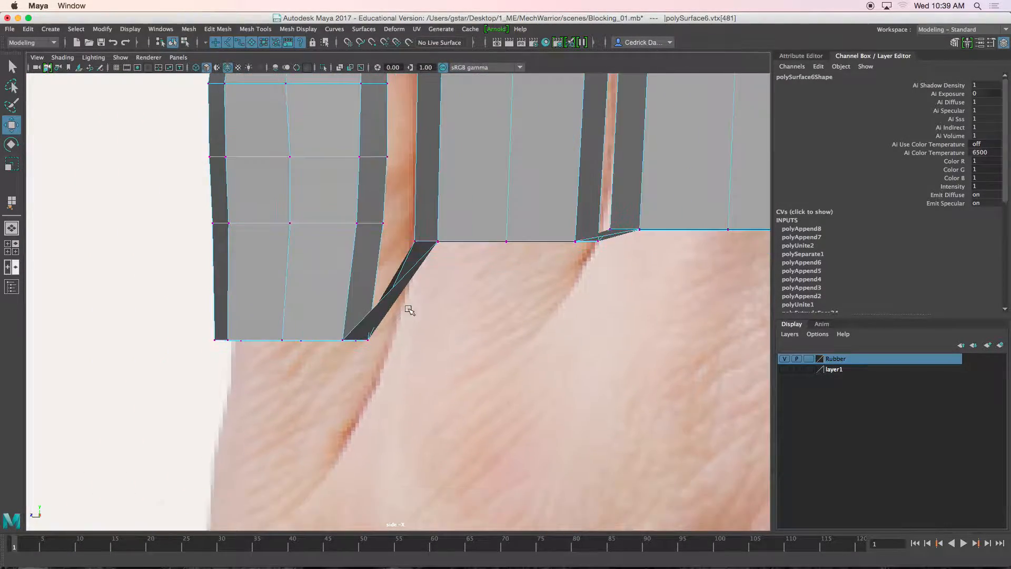
pyautogui.scroll(2, 413, 308)
pyautogui.moveTo(385, 387); pyautogui.dragTo(385, 387)
pyautogui.moveTo(341, 301); pyautogui.dragTo(345, 263)
pyautogui.moveTo(245, 322); pyautogui.dragTo(285, 383)
pyautogui.moveTo(258, 300); pyautogui.dragTo(258, 287)
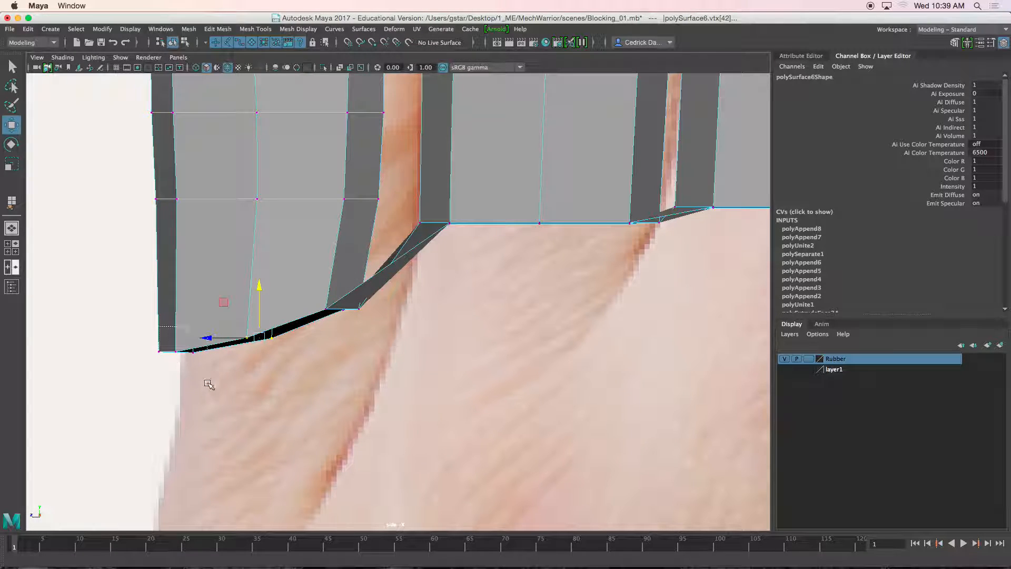
# Lower the little finger's outer base vertices and adjust its middle and inner ones into an even slope.
pyautogui.moveTo(209, 383); pyautogui.dragTo(208, 383)
pyautogui.scroll(-5, 216, 381)
pyautogui.scroll(5, 334, 305)
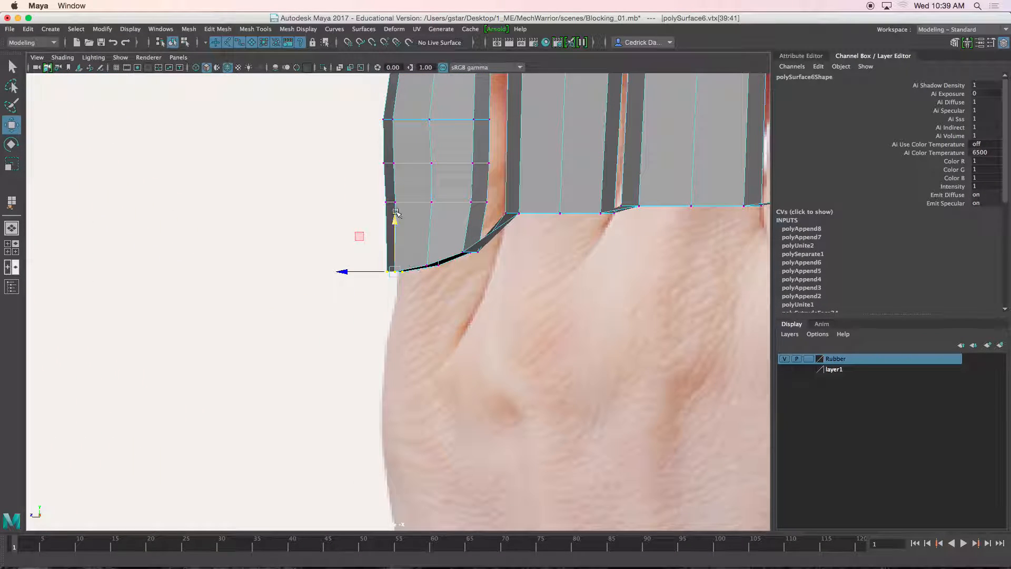
pyautogui.moveTo(395, 220); pyautogui.dragTo(395, 235)
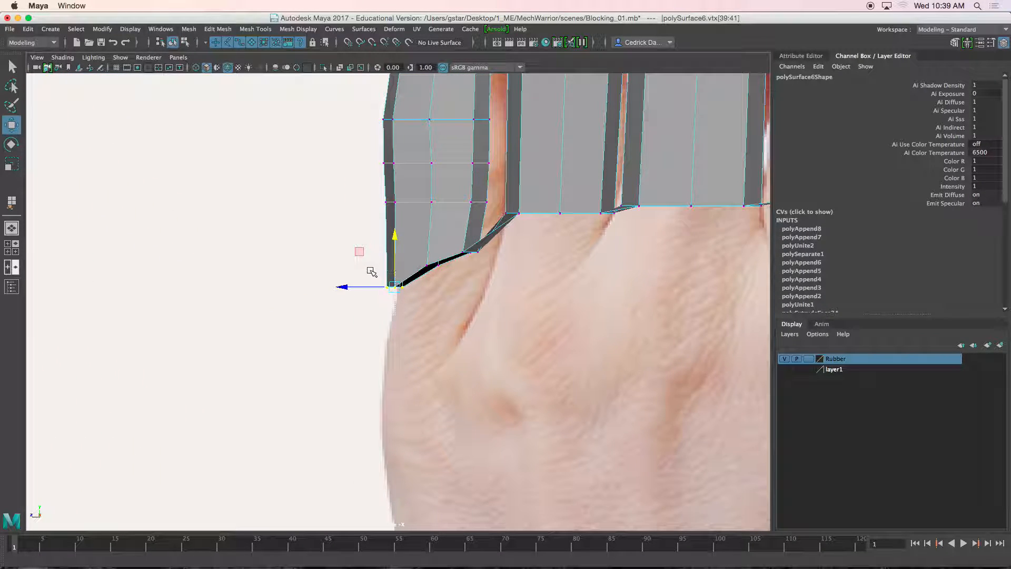
pyautogui.moveTo(370, 270); pyautogui.dragTo(370, 271)
pyautogui.scroll(3, 386, 288)
pyautogui.moveTo(392, 236); pyautogui.dragTo(392, 246)
pyautogui.click(437, 255)
pyautogui.keyDown('alt'); pyautogui.moveTo(445, 258); pyautogui.dragTo(460, 260, button='middle'); pyautogui.keyUp('alt')
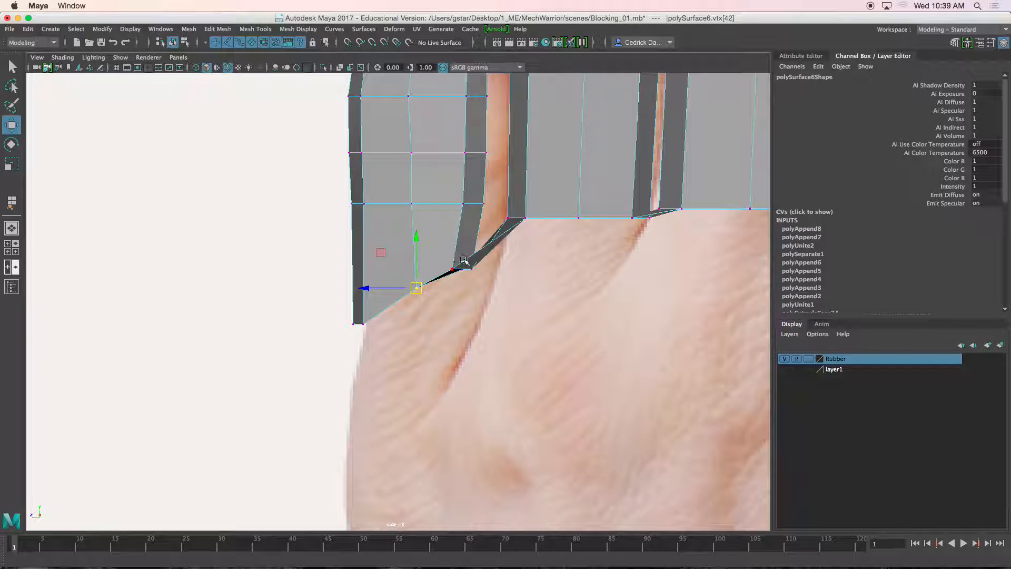
pyautogui.moveTo(478, 286); pyautogui.dragTo(478, 286)
pyautogui.moveTo(461, 223); pyautogui.dragTo(461, 212)
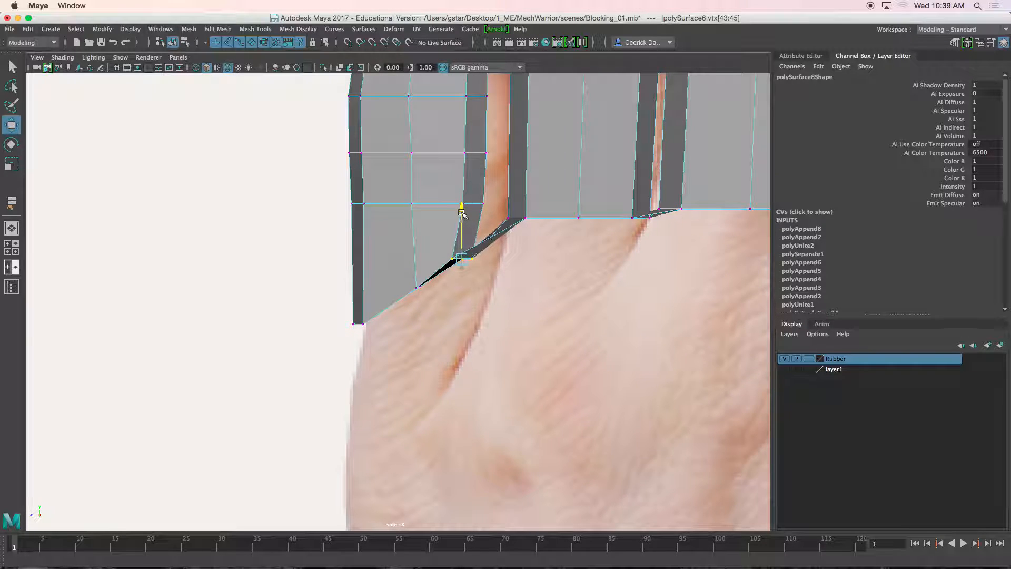
# Lower the ring finger's outer and middle base vertices and raise its inner ones slightly to continue the slope.
pyautogui.keyDown('alt'); pyautogui.moveTo(503, 249); pyautogui.dragTo(472, 240, button='middle'); pyautogui.keyUp('alt')
pyautogui.moveTo(502, 260); pyautogui.dragTo(503, 260)
pyautogui.click(517, 231)
pyautogui.keyDown('alt'); pyautogui.moveTo(518, 231); pyautogui.dragTo(468, 232, button='middle'); pyautogui.keyUp('alt')
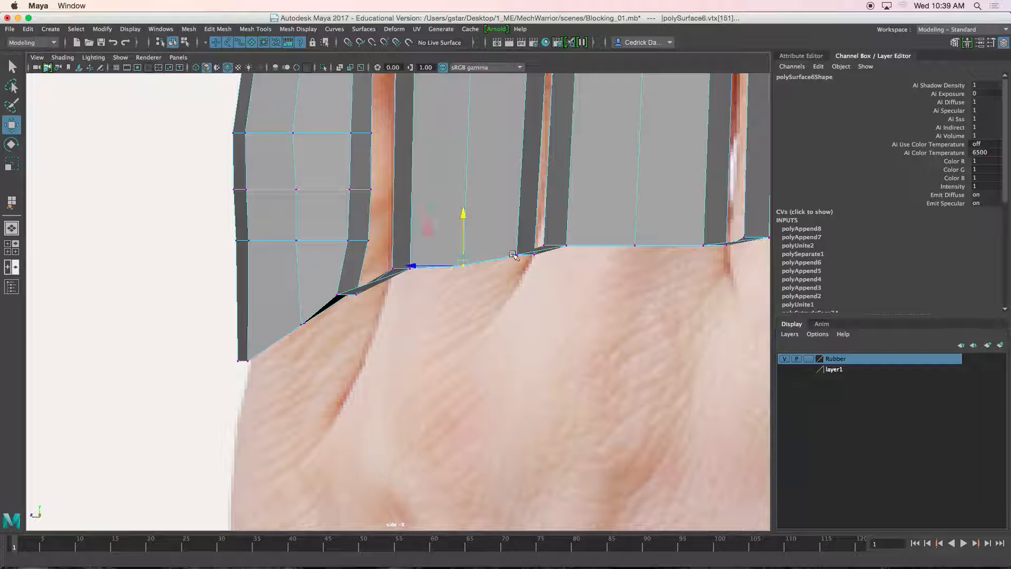
pyautogui.moveTo(533, 271); pyautogui.dragTo(534, 247)
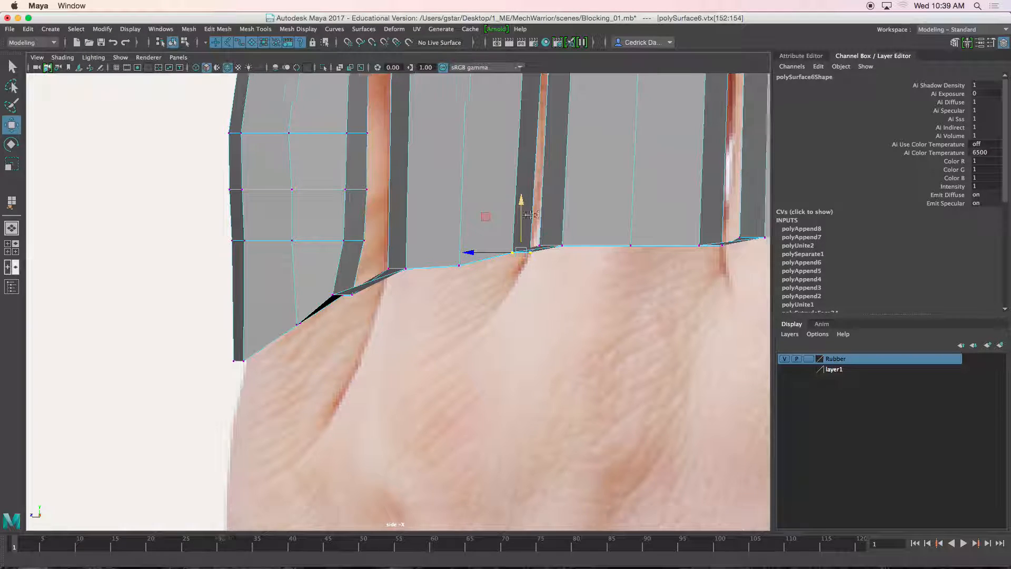
# Adjust the middle finger's base vertices and the index finger's adjacent base corner to the knuckle curve, and return to object selection.
pyautogui.keyDown('alt'); pyautogui.moveTo(654, 236); pyautogui.dragTo(521, 242, button='middle'); pyautogui.keyUp('alt')
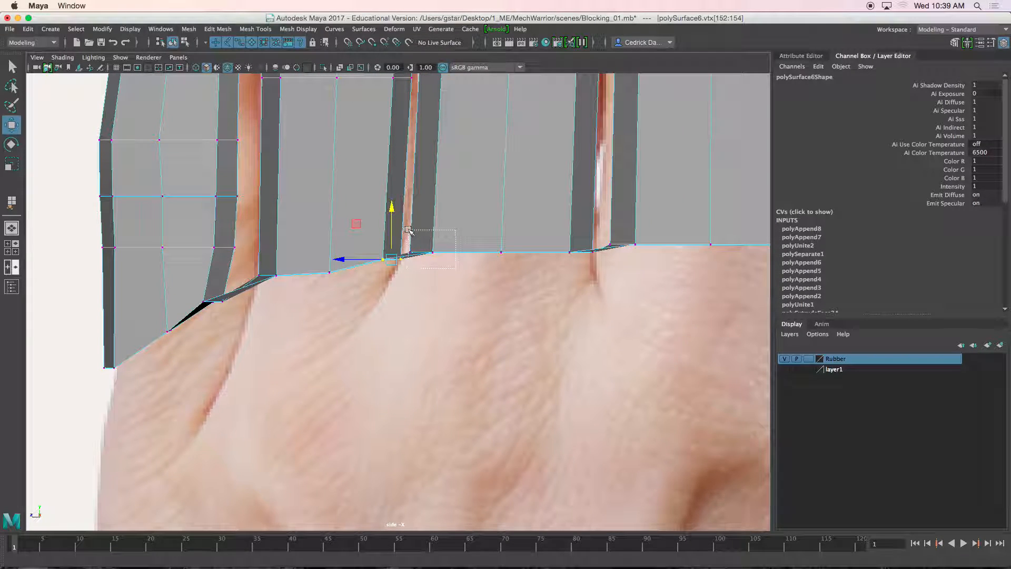
pyautogui.keyDown('alt'); pyautogui.moveTo(543, 239); pyautogui.dragTo(471, 251, button='middle'); pyautogui.keyUp('alt')
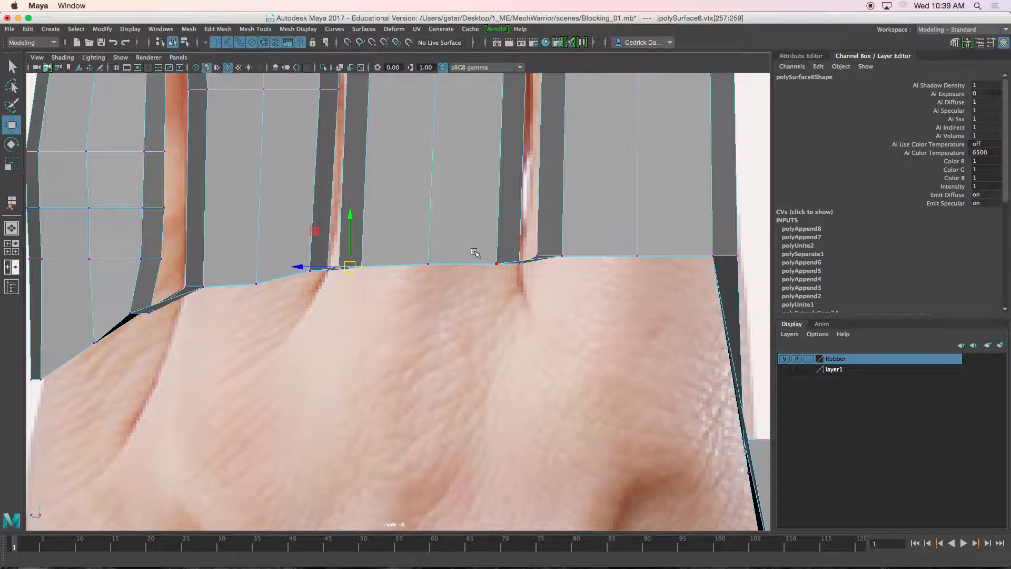
pyautogui.moveTo(483, 238); pyautogui.dragTo(522, 273)
pyautogui.keyDown('alt'); pyautogui.moveTo(522, 273); pyautogui.dragTo(455, 265, button='middle'); pyautogui.keyUp('alt')
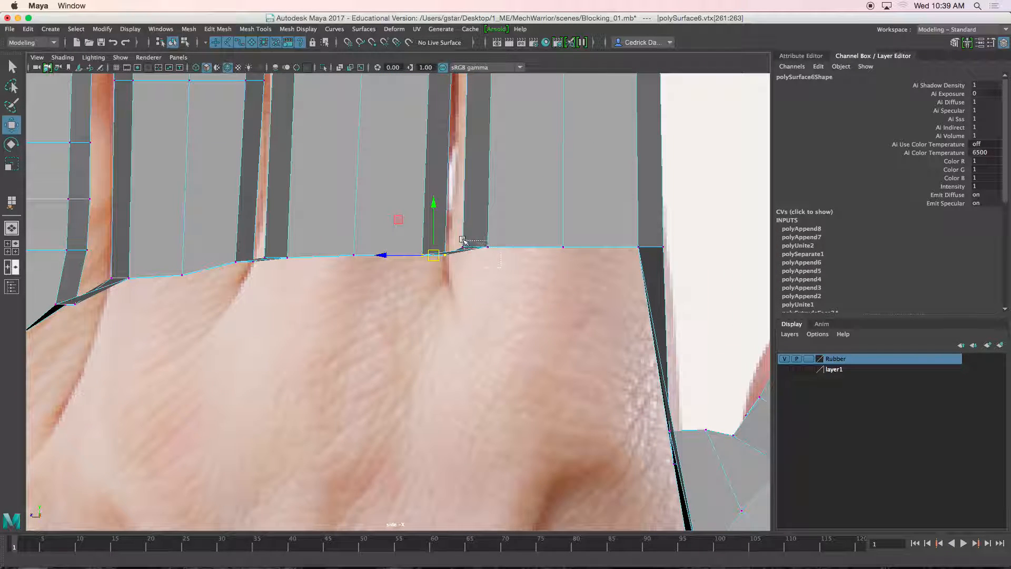
pyautogui.moveTo(476, 246); pyautogui.dragTo(472, 246)
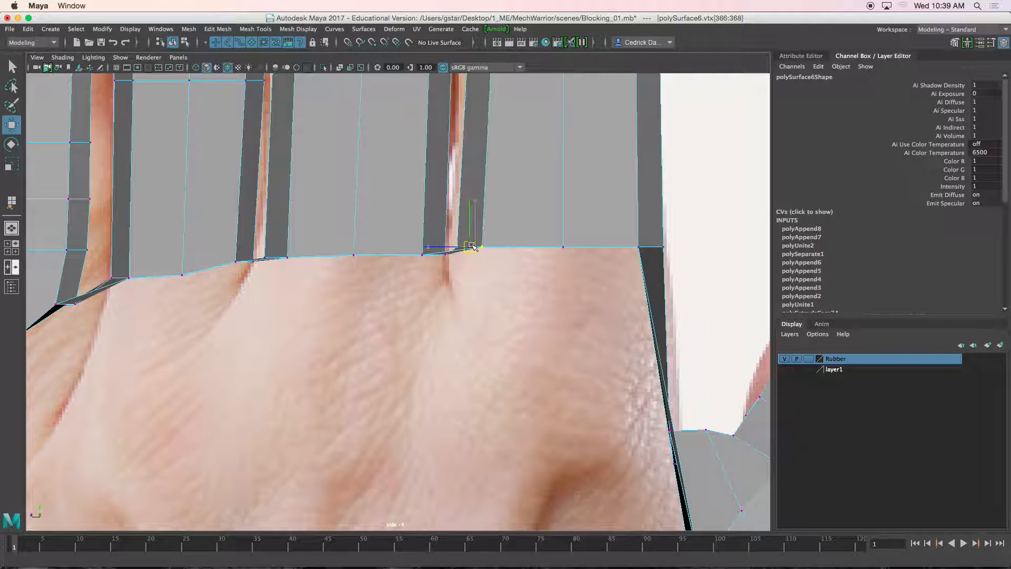
pyautogui.keyDown('alt'); pyautogui.moveTo(567, 251); pyautogui.dragTo(554, 251, button='middle'); pyautogui.keyUp('alt')
pyautogui.moveTo(510, 214); pyautogui.dragTo(558, 199, button='right')
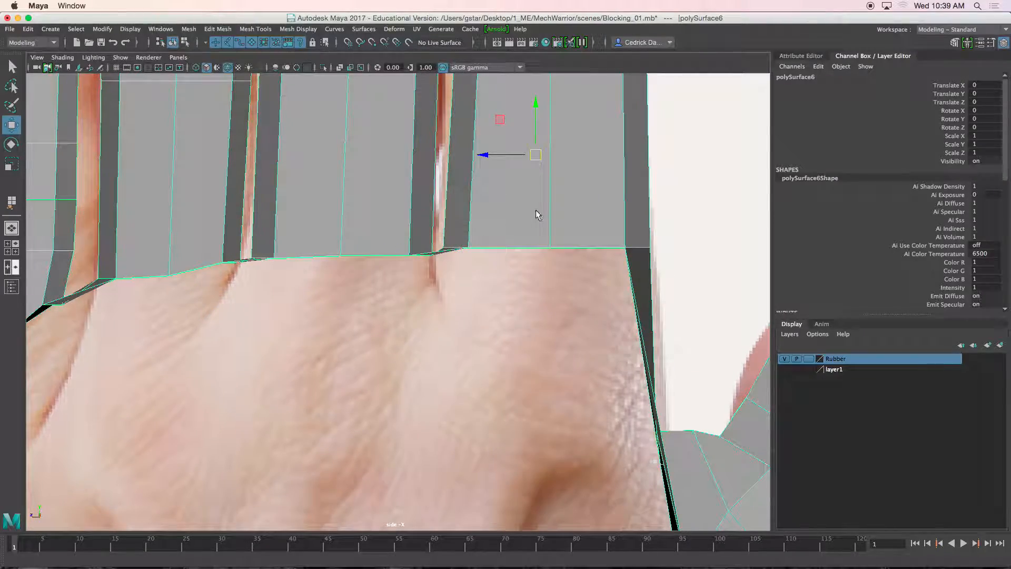
# Examine the open finger bases and their connecting faces from below in the perspective view.
pyautogui.press('space')
pyautogui.press('space')
pyautogui.keyDown('alt'); pyautogui.moveTo(582, 179); pyautogui.dragTo(643, 223); pyautogui.keyUp('alt')
pyautogui.keyDown('alt'); pyautogui.moveTo(643, 223); pyautogui.dragTo(621, 232, button='right'); pyautogui.keyUp('alt')
pyautogui.keyDown('alt'); pyautogui.moveTo(620, 232); pyautogui.dragTo(618, 253); pyautogui.keyUp('alt')
pyautogui.keyDown('alt'); pyautogui.moveTo(542, 255); pyautogui.dragTo(348, 280); pyautogui.keyUp('alt')
pyautogui.keyDown('alt'); pyautogui.moveTo(347, 280); pyautogui.dragTo(397, 278, button='middle'); pyautogui.keyUp('alt')
pyautogui.scroll(3, 397, 278)
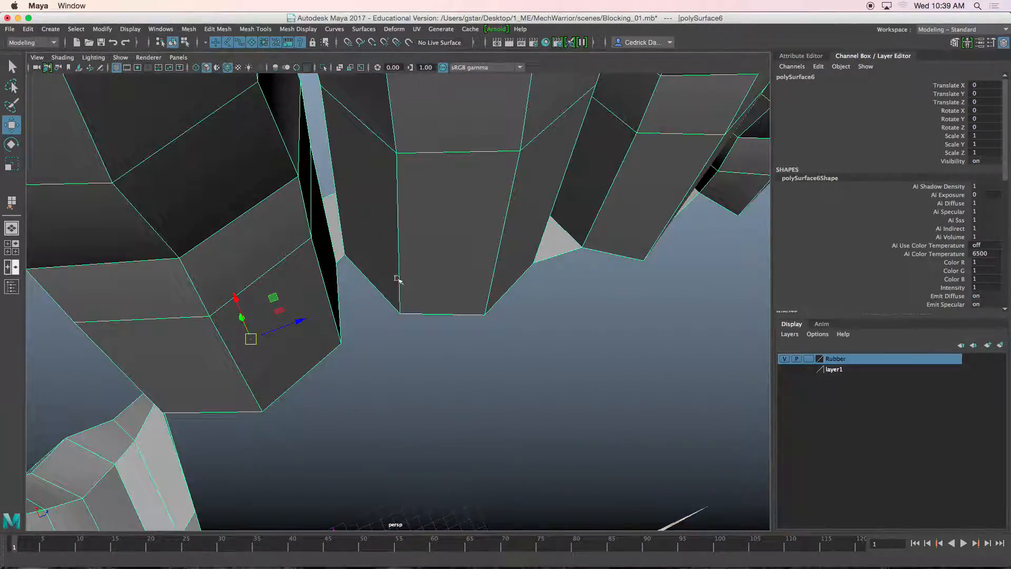
# Append a polygon face bridging the gap between the index and middle finger bases.
pyautogui.click(257, 29)
pyautogui.click(271, 68)
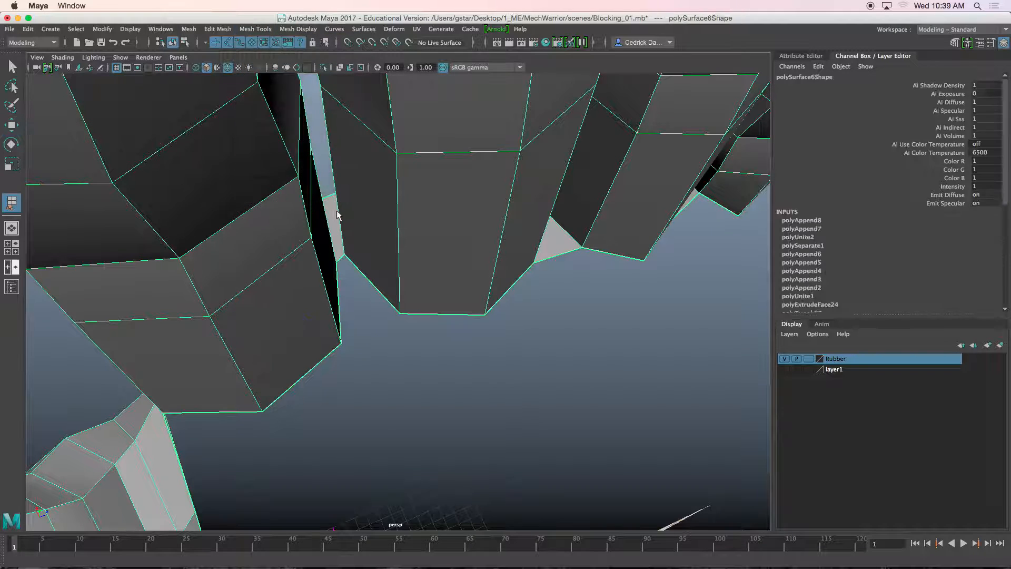
pyautogui.click(362, 276)
pyautogui.click(340, 295)
pyautogui.press('Return')
pyautogui.press('w')
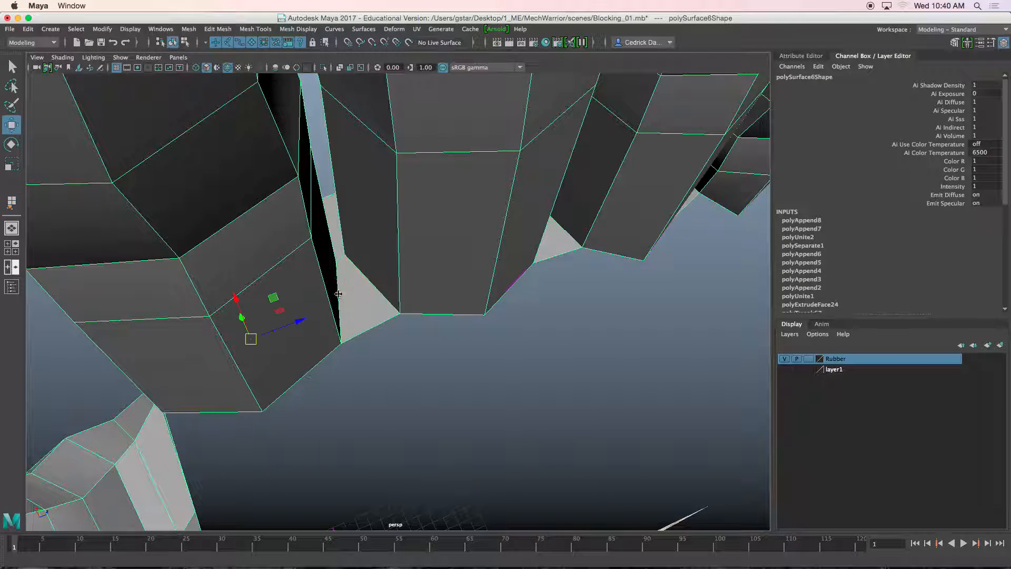
# Insert an edge loop lengthwise through the webbing between the index and middle fingers.
pyautogui.click(256, 31)
pyautogui.click(276, 109)
pyautogui.keyDown('alt'); pyautogui.moveTo(327, 282); pyautogui.dragTo(327, 235); pyautogui.keyUp('alt')
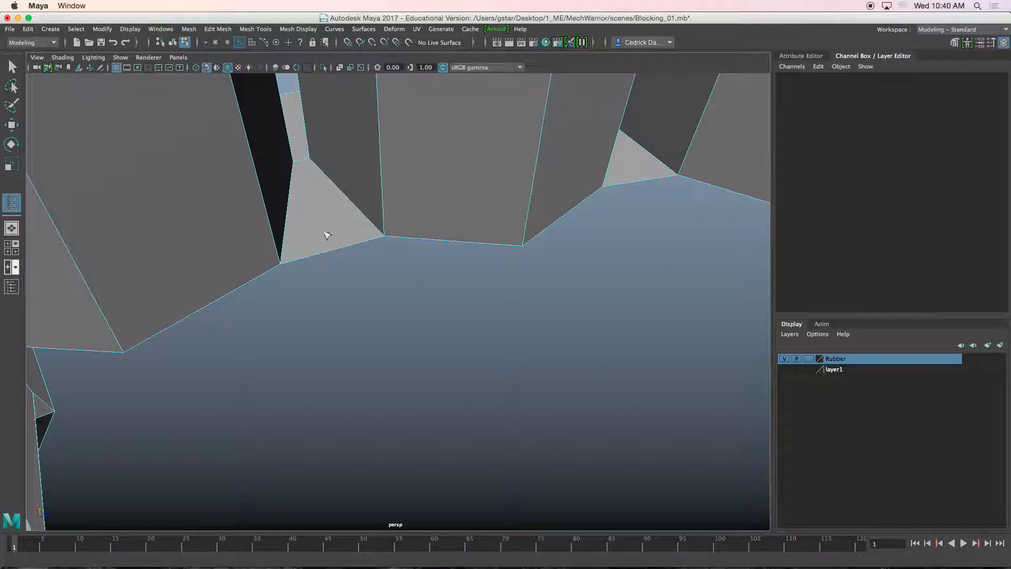
pyautogui.click(305, 168)
pyautogui.press('w')
pyautogui.keyDown('alt'); pyautogui.moveTo(304, 169); pyautogui.dragTo(369, 195); pyautogui.keyUp('alt')
# Insert matching edge loops through the middle–ring webbing and the ring–little finger webbing.
pyautogui.press('g')
pyautogui.keyDown('alt'); pyautogui.moveTo(457, 177); pyautogui.dragTo(456, 209); pyautogui.keyUp('alt')
pyautogui.click(460, 234)
pyautogui.press('w')
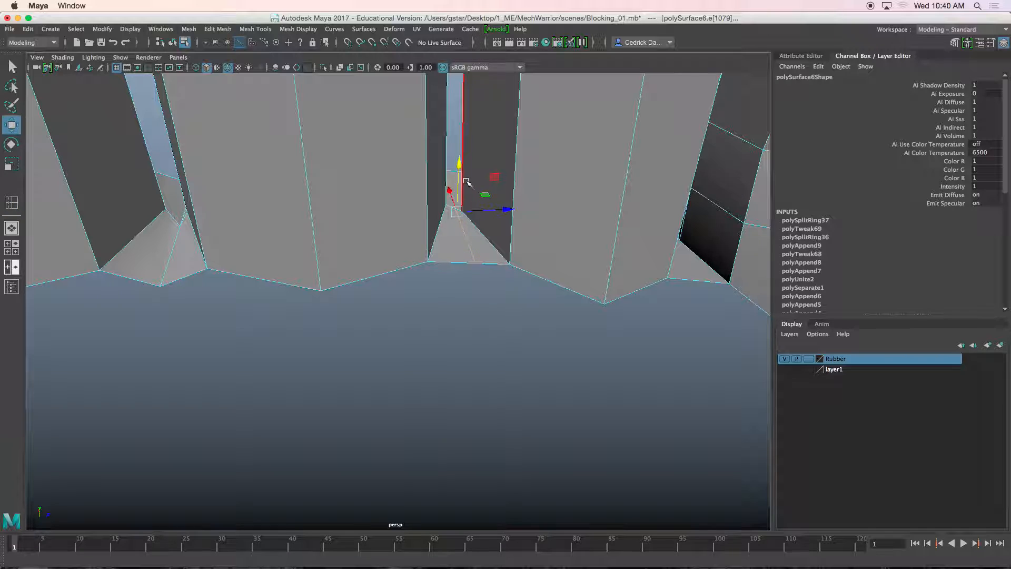
pyautogui.keyDown('alt'); pyautogui.moveTo(463, 181); pyautogui.dragTo(441, 203); pyautogui.keyUp('alt')
pyautogui.press('y')
pyautogui.click(492, 230)
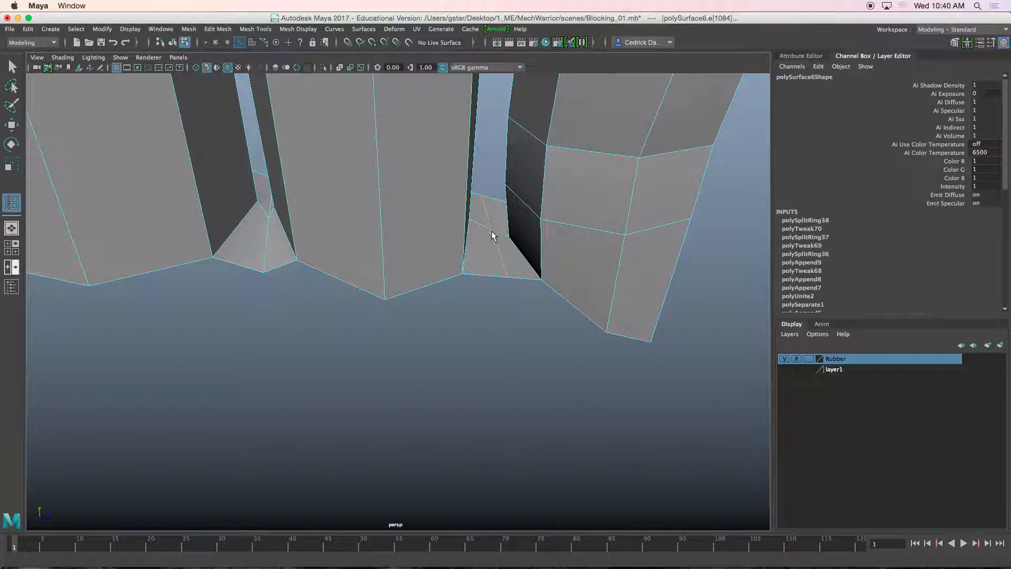
pyautogui.press('w')
pyautogui.moveTo(497, 188)
pyautogui.mouseDown()
pyautogui.moveTo(496, 200)
pyautogui.moveTo(500, 171)
pyautogui.moveTo(509, 196)
pyautogui.moveTo(490, 184)
pyautogui.mouseUp()
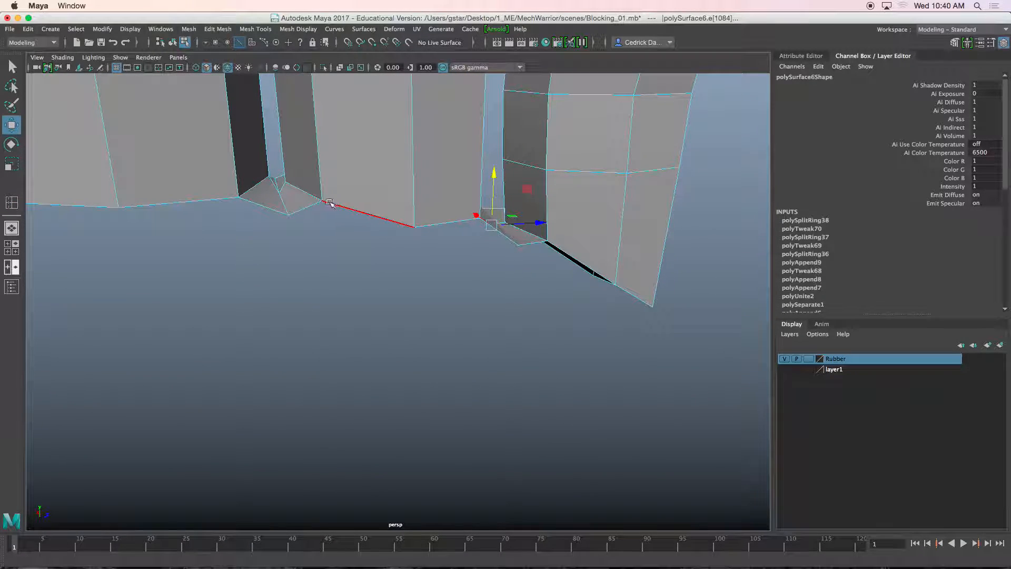
# Select the new midpoint vertices on the open edge of all three finger webs and raise them to the line of the finger bases.
pyautogui.moveTo(288, 201); pyautogui.dragTo(286, 172, button='right')
pyautogui.keyDown('alt'); pyautogui.moveTo(287, 174); pyautogui.dragTo(292, 210); pyautogui.keyUp('alt')
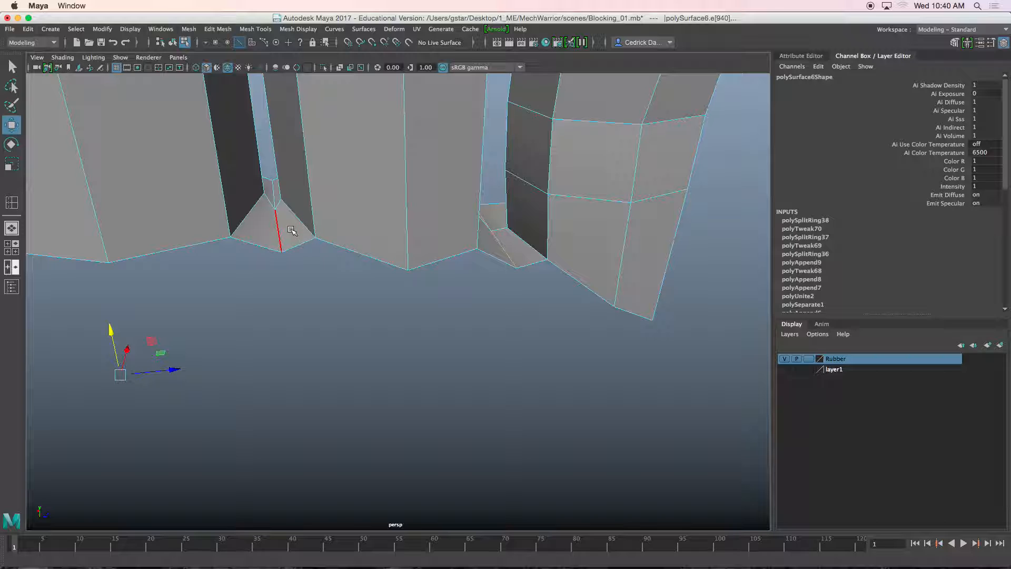
pyautogui.moveTo(279, 256); pyautogui.dragTo(238, 242, button='right')
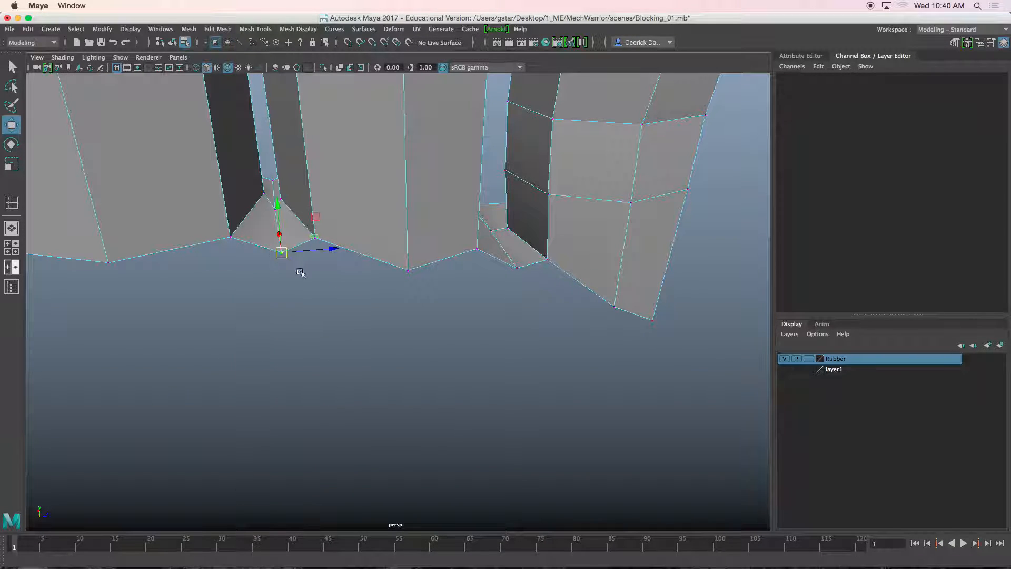
pyautogui.click(281, 252)
pyautogui.keyDown('alt'); pyautogui.moveTo(291, 194); pyautogui.dragTo(330, 209); pyautogui.keyUp('alt')
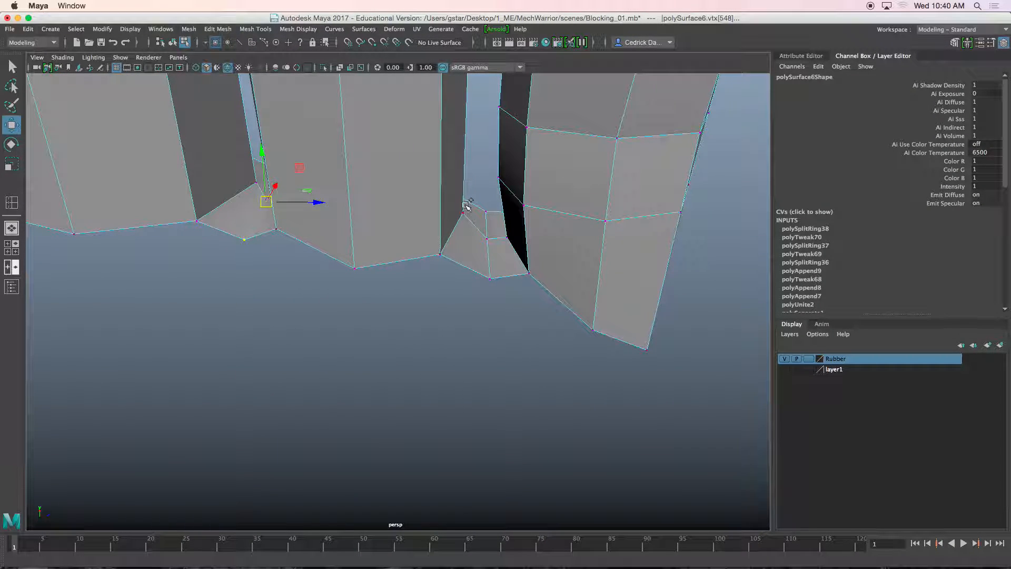
pyautogui.keyDown('shift'); pyautogui.moveTo(494, 218); pyautogui.dragTo(495, 219); pyautogui.keyUp('shift')
pyautogui.keyDown('shift'); pyautogui.moveTo(481, 264); pyautogui.dragTo(508, 289); pyautogui.keyUp('shift')
pyautogui.keyDown('alt'); pyautogui.moveTo(510, 289); pyautogui.dragTo(547, 276); pyautogui.keyUp('alt')
pyautogui.keyDown('alt'); pyautogui.moveTo(372, 230); pyautogui.dragTo(379, 194); pyautogui.keyUp('alt')
pyautogui.keyDown('alt'); pyautogui.moveTo(368, 270); pyautogui.dragTo(436, 218); pyautogui.keyUp('alt')
pyautogui.keyDown('alt'); pyautogui.moveTo(559, 190); pyautogui.dragTo(543, 180); pyautogui.keyUp('alt')
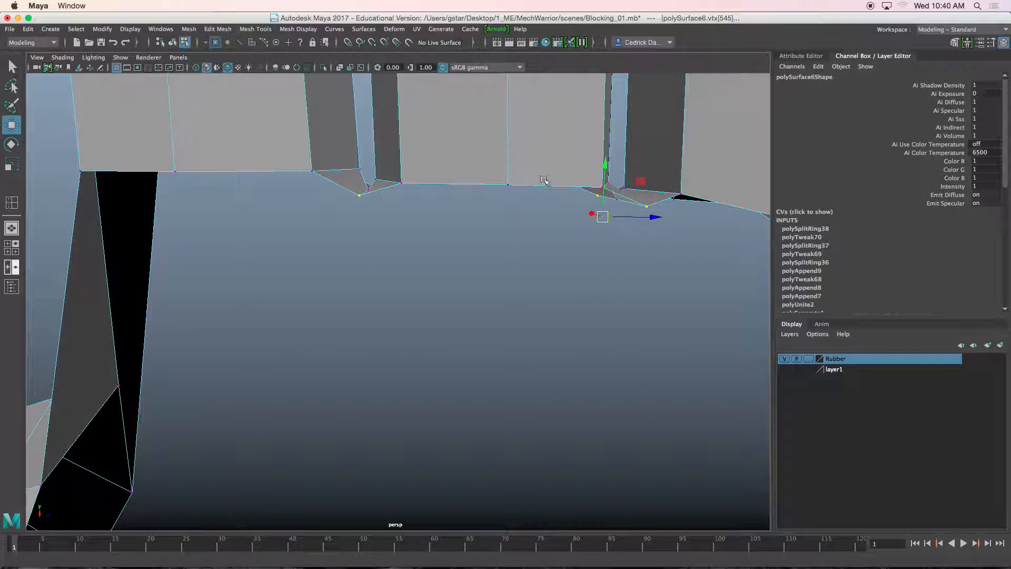
pyautogui.moveTo(605, 167); pyautogui.dragTo(326, 245)
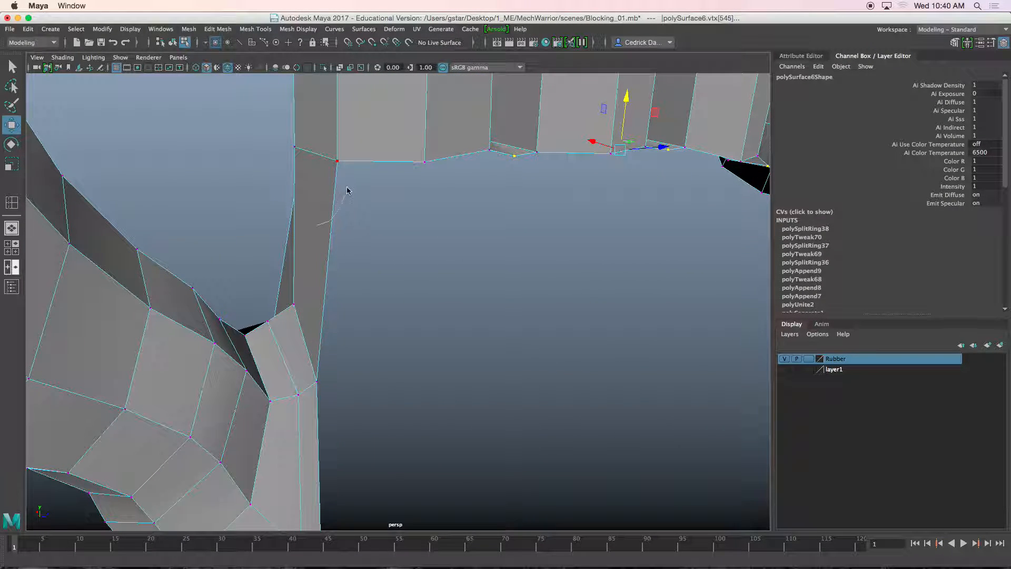
# Insert two edge loops across the strip connecting the index finger to the thumb.
pyautogui.moveTo(354, 158); pyautogui.dragTo(381, 141, button='right')
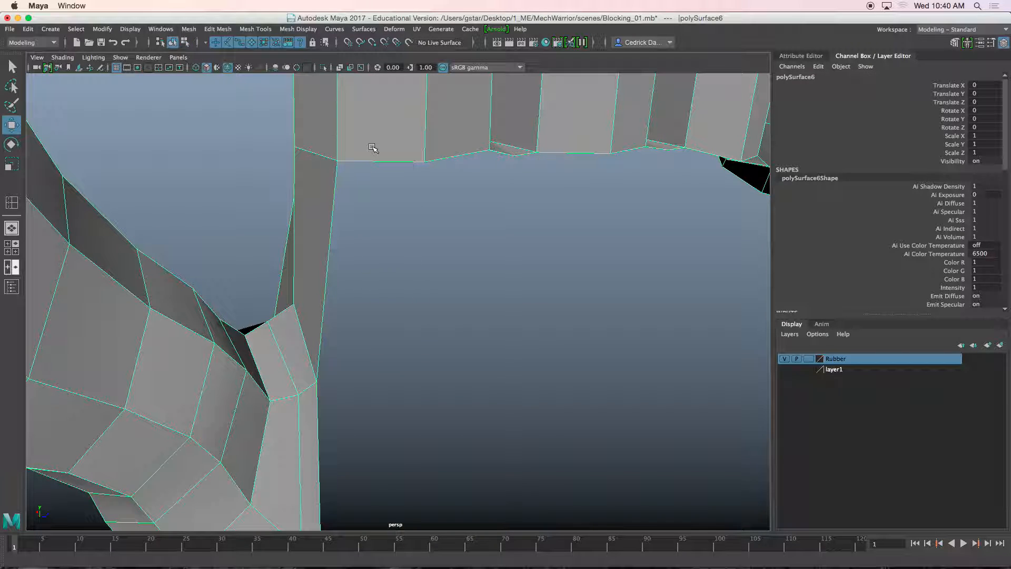
pyautogui.keyDown('shift'); pyautogui.moveTo(322, 165); pyautogui.dragTo(294, 219, button='right'); pyautogui.keyUp('shift')
pyautogui.keyDown('alt'); pyautogui.moveTo(293, 219); pyautogui.dragTo(314, 228); pyautogui.keyUp('alt')
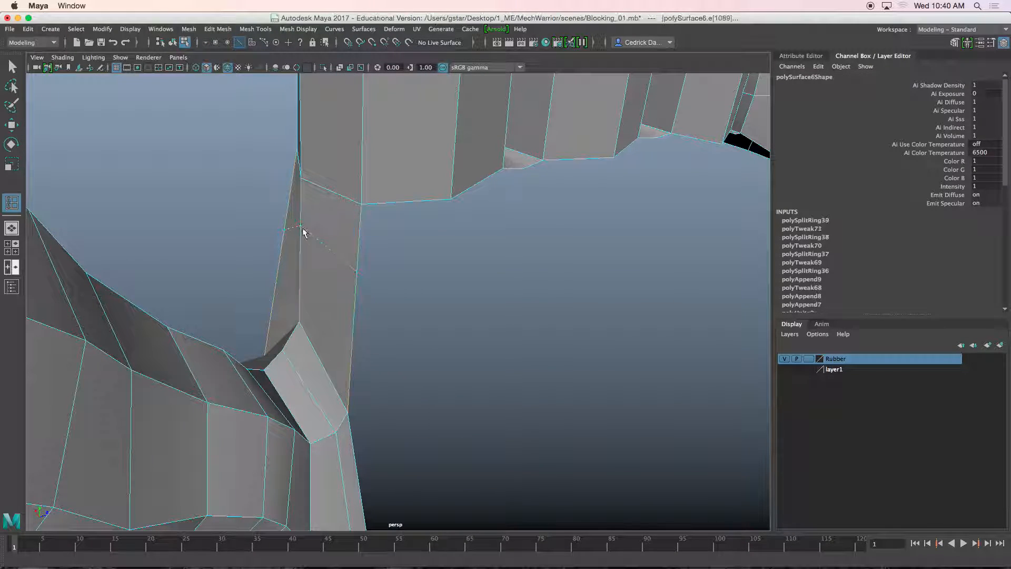
pyautogui.press('Return')
pyautogui.click(300, 283)
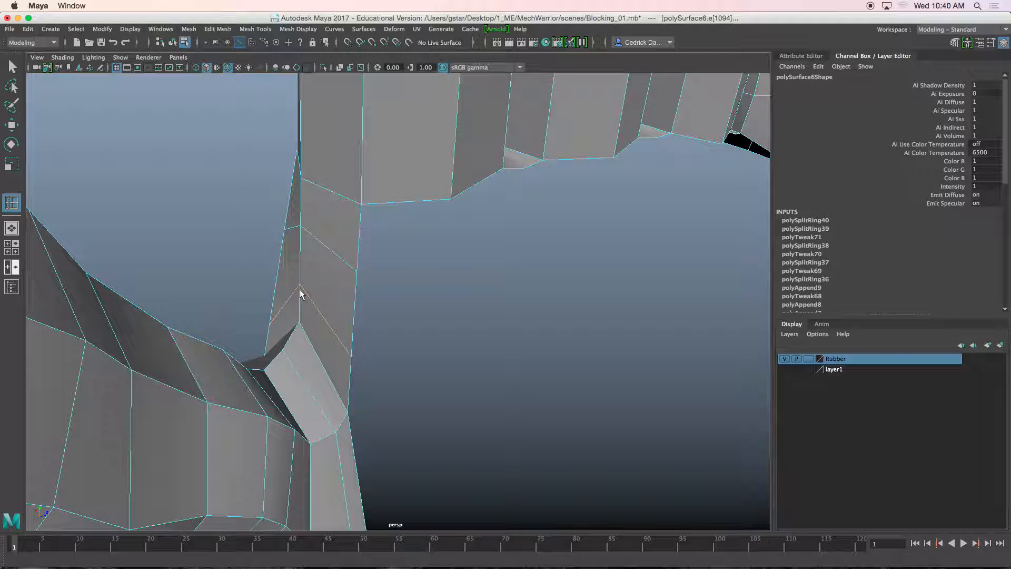
pyautogui.press('w')
# Reposition the vertices of the strip between the index finger and thumb to curve the thumb web.
pyautogui.click(316, 239)
pyautogui.moveTo(316, 253)
pyautogui.keyDown('alt'); pyautogui.mouseDown()
pyautogui.moveTo(339, 266)
pyautogui.moveTo(333, 248)
pyautogui.moveTo(309, 255)
pyautogui.mouseUp(); pyautogui.keyUp('alt')
pyautogui.moveTo(309, 255); pyautogui.dragTo(290, 298, button='right')
pyautogui.keyDown('alt'); pyautogui.moveTo(290, 297); pyautogui.dragTo(298, 267); pyautogui.keyUp('alt')
pyautogui.click(309, 348)
pyautogui.keyDown('alt'); pyautogui.moveTo(317, 381); pyautogui.dragTo(428, 271); pyautogui.keyUp('alt')
pyautogui.click(305, 329)
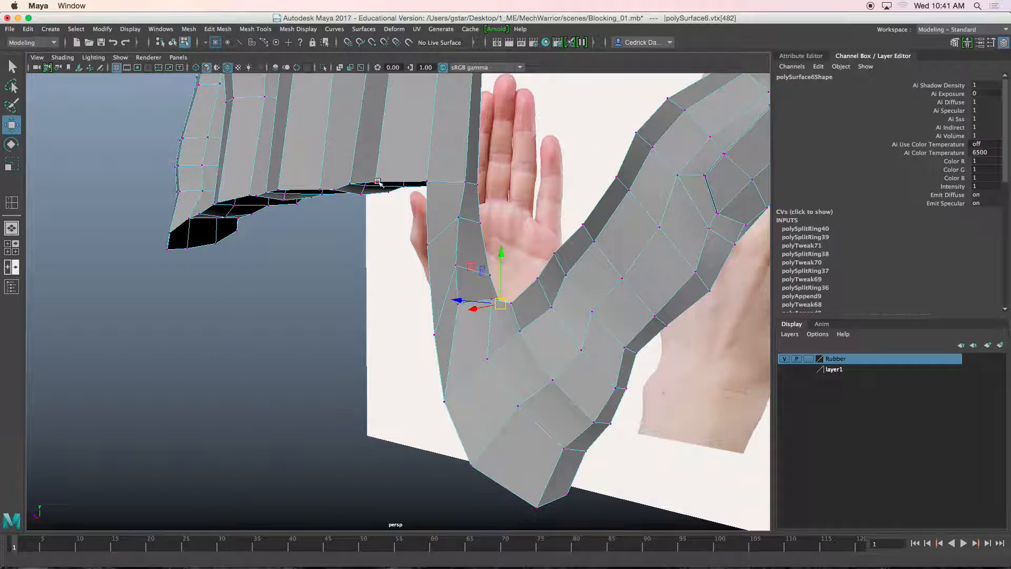
pyautogui.keyDown('alt'); pyautogui.moveTo(378, 200); pyautogui.dragTo(427, 207); pyautogui.keyUp('alt')
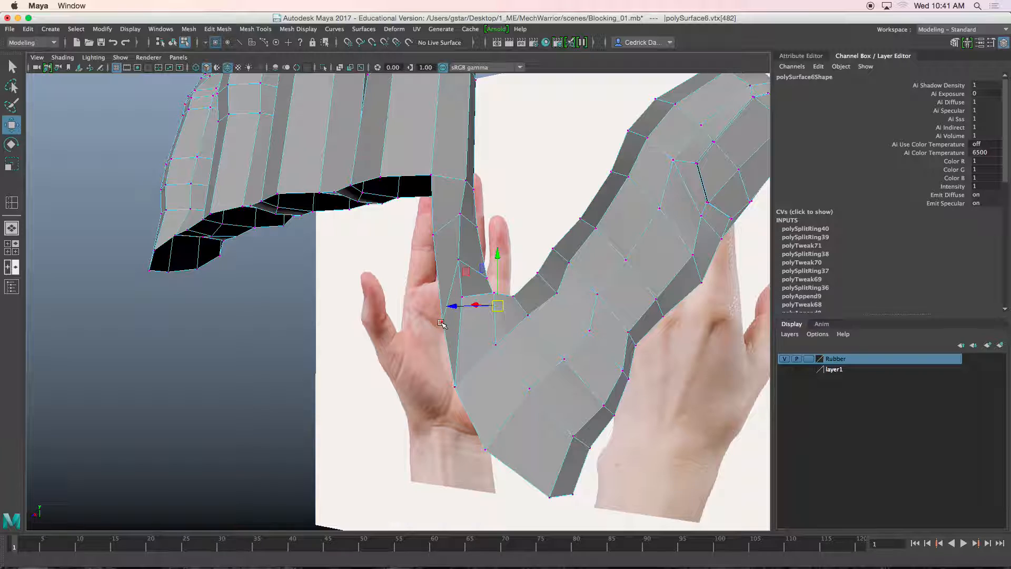
pyautogui.keyDown('alt'); pyautogui.moveTo(369, 271); pyautogui.dragTo(396, 267); pyautogui.keyUp('alt')
# Select the finger bases' open border edges without the thumb's, extrude them down towards the palm and scale the new border.
pyautogui.moveTo(347, 178); pyautogui.dragTo(348, 149, button='right')
pyautogui.keyDown('alt'); pyautogui.moveTo(386, 184); pyautogui.dragTo(457, 200); pyautogui.keyUp('alt')
pyautogui.doubleClick(438, 182)
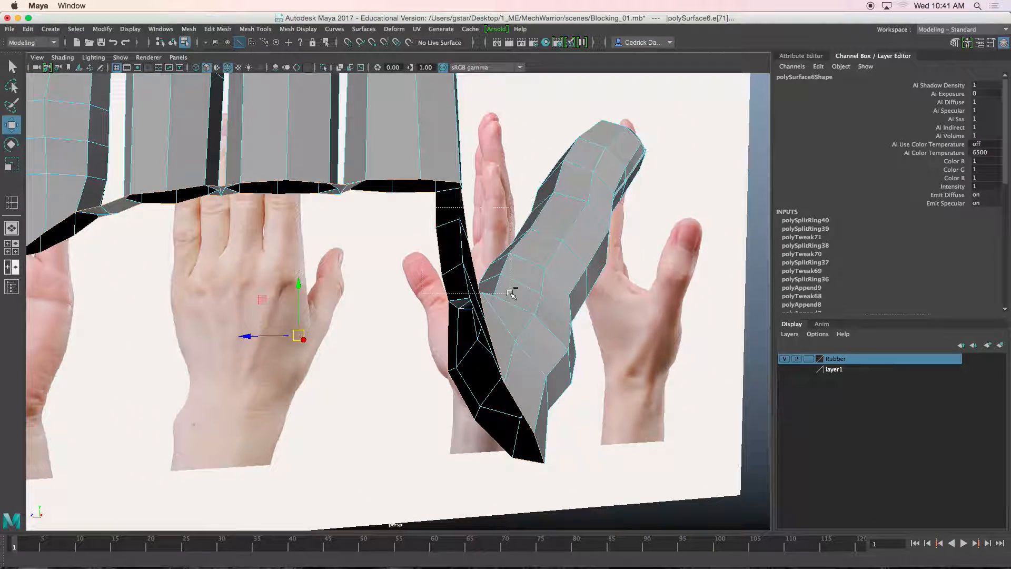
pyautogui.keyDown('alt'); pyautogui.moveTo(602, 470); pyautogui.dragTo(507, 392); pyautogui.keyUp('alt')
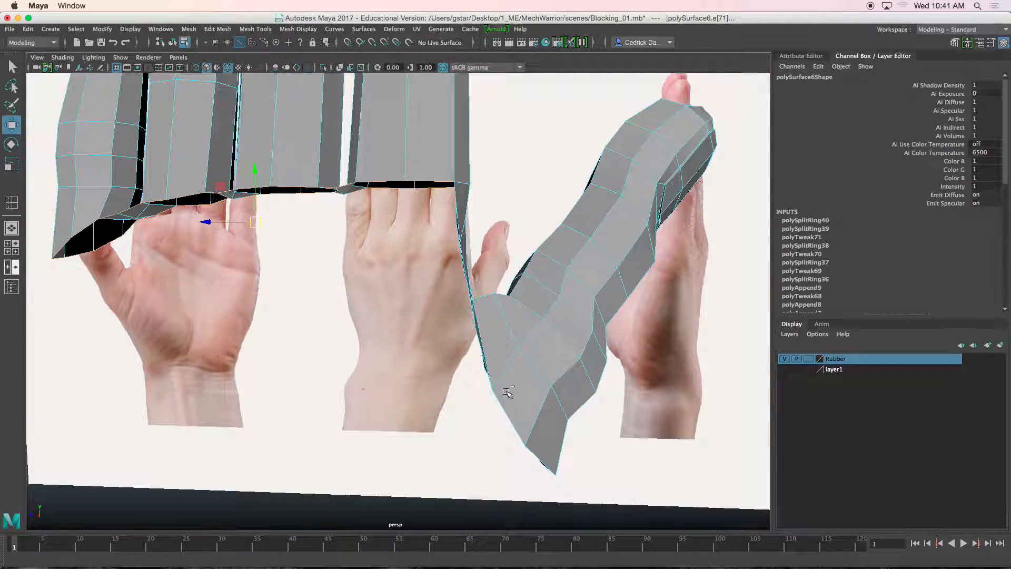
pyautogui.hotkey('ctrl', 'e')
pyautogui.moveTo(256, 168); pyautogui.dragTo(280, 179)
pyautogui.press('r')
pyautogui.moveTo(258, 236); pyautogui.dragTo(213, 273)
# Extrude the open finger border twice more to extend the palm downward.
pyautogui.hotkey('ctrl', 'e')
pyautogui.press('w')
pyautogui.moveTo(283, 243); pyautogui.dragTo(322, 277)
pyautogui.keyDown('alt'); pyautogui.moveTo(311, 276); pyautogui.dragTo(303, 308); pyautogui.keyUp('alt')
pyautogui.hotkey('ctrl', 'e')
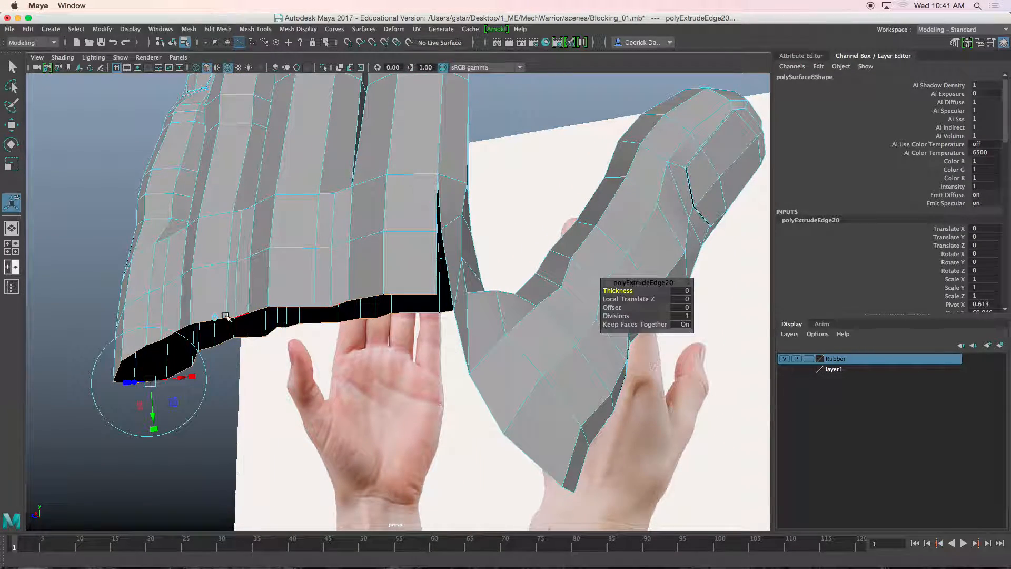
pyautogui.keyDown('alt'); pyautogui.moveTo(293, 329); pyautogui.dragTo(386, 376); pyautogui.keyUp('alt')
# Select the open border vertices along the back of the hand and scale them to even out their depth.
pyautogui.moveTo(385, 268); pyautogui.dragTo(381, 228, button='right')
pyautogui.keyDown('alt'); pyautogui.moveTo(381, 228); pyautogui.dragTo(526, 259); pyautogui.keyUp('alt')
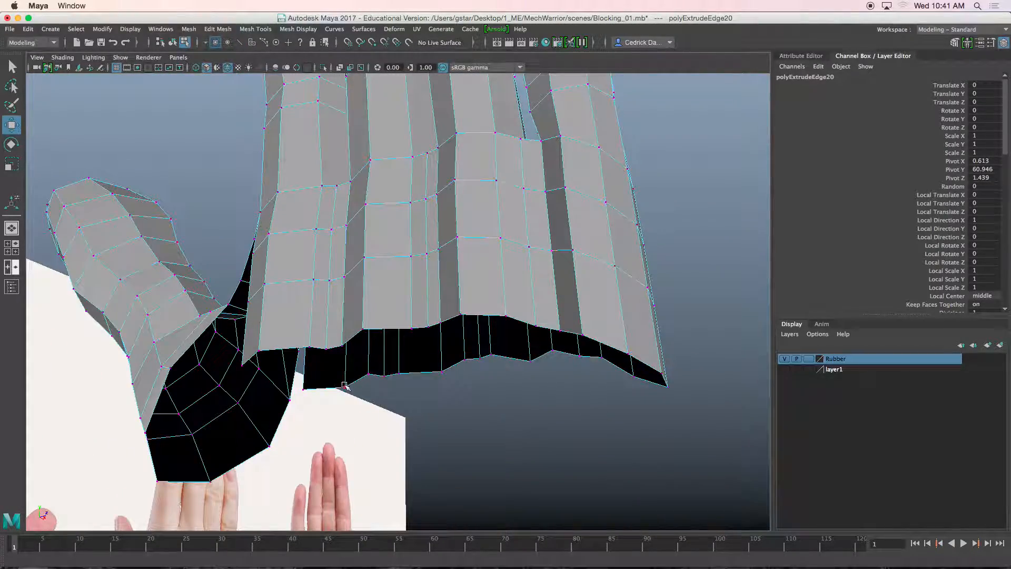
pyautogui.moveTo(454, 411); pyautogui.dragTo(443, 388)
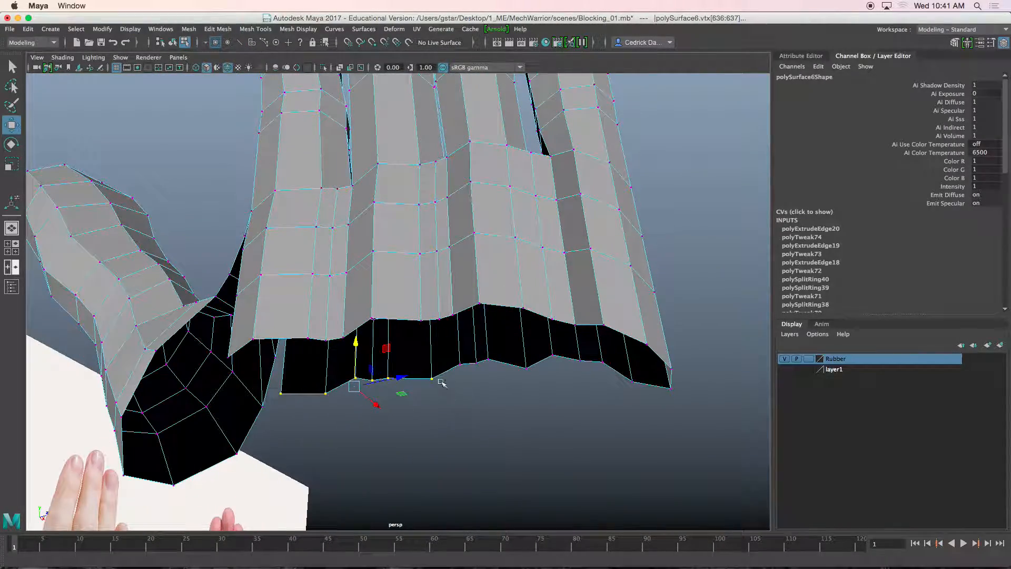
pyautogui.keyDown('shift'); pyautogui.moveTo(501, 369); pyautogui.dragTo(540, 389); pyautogui.keyUp('shift')
pyautogui.keyDown('shift'); pyautogui.moveTo(545, 349); pyautogui.dragTo(637, 406); pyautogui.keyUp('shift')
pyautogui.keyDown('alt'); pyautogui.moveTo(636, 405); pyautogui.dragTo(503, 410); pyautogui.keyUp('alt')
pyautogui.press('r')
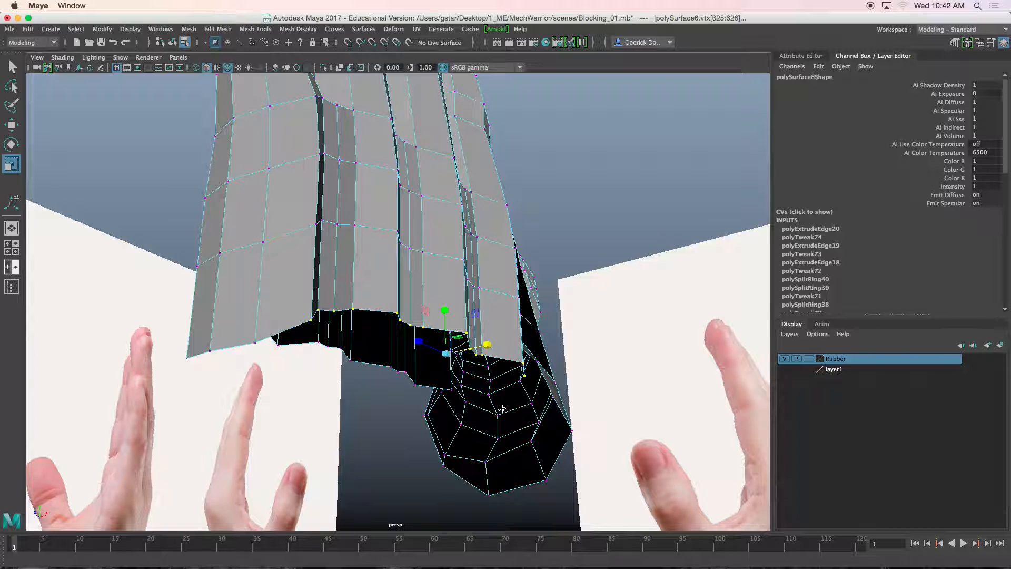
pyautogui.keyDown('alt'); pyautogui.moveTo(488, 397); pyautogui.dragTo(215, 370); pyautogui.keyUp('alt')
# Select the palm-side open border vertices and scale them to straighten that edge.
pyautogui.press('w')
pyautogui.moveTo(325, 399); pyautogui.dragTo(571, 456)
pyautogui.keyDown('alt'); pyautogui.moveTo(492, 444); pyautogui.dragTo(490, 421); pyautogui.keyUp('alt')
pyautogui.keyDown('shift'); pyautogui.click(172, 364); pyautogui.keyUp('shift')
pyautogui.press('r')
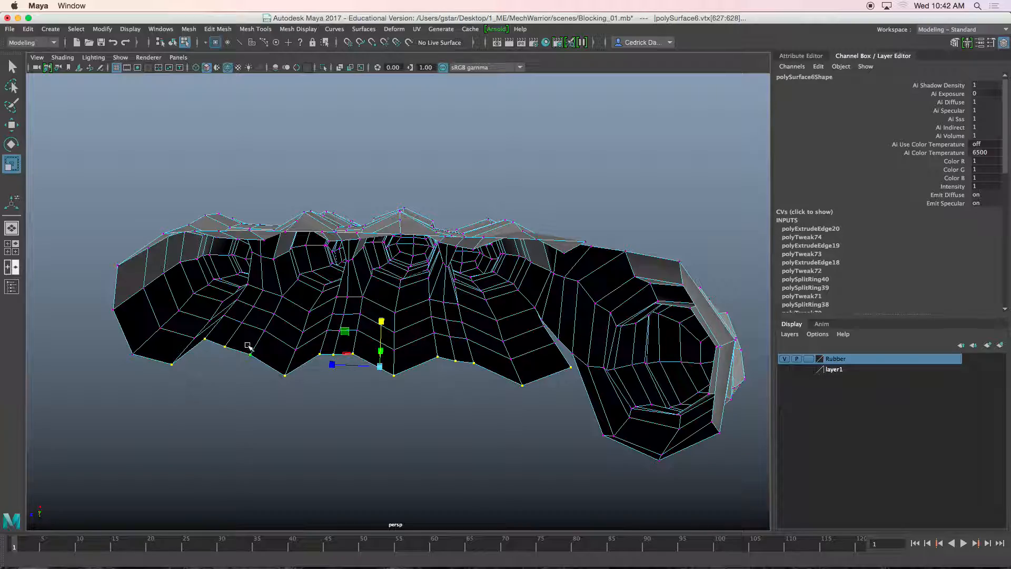
pyautogui.moveTo(381, 322); pyautogui.dragTo(473, 355)
pyautogui.press('w')
# Select the vertices below each finger's centre in the palm-side row above the open border and shift them in depth.
pyautogui.click(391, 321)
pyautogui.keyDown('shift'); pyautogui.click(256, 310); pyautogui.keyUp('shift')
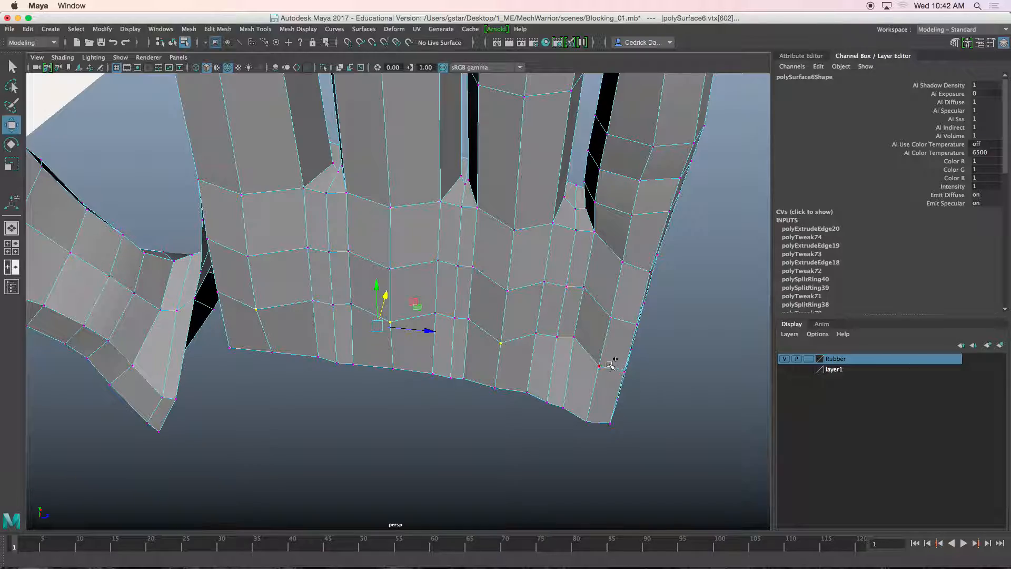
pyautogui.keyDown('alt'); pyautogui.moveTo(602, 367); pyautogui.dragTo(561, 296); pyautogui.keyUp('alt')
pyautogui.moveTo(427, 278); pyautogui.dragTo(429, 282, button='middle')
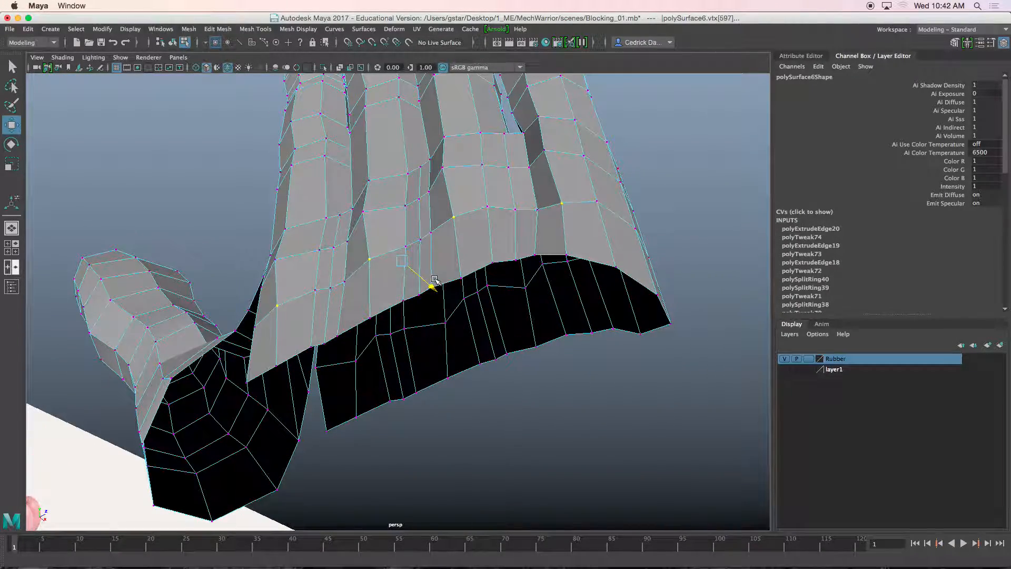
pyautogui.keyDown('alt'); pyautogui.moveTo(436, 279); pyautogui.dragTo(455, 233); pyautogui.keyUp('alt')
# Snap the extruded palm's side vertices near the index finger onto the thumb strip's vertices on the palm side.
pyautogui.click(426, 304)
pyautogui.keyDown('alt'); pyautogui.moveTo(454, 233); pyautogui.dragTo(453, 275, button='middle'); pyautogui.keyUp('alt')
pyautogui.scroll(3, 454, 274)
pyautogui.click(452, 242)
pyautogui.keyDown('alt'); pyautogui.moveTo(453, 242); pyautogui.dragTo(477, 264); pyautogui.keyUp('alt')
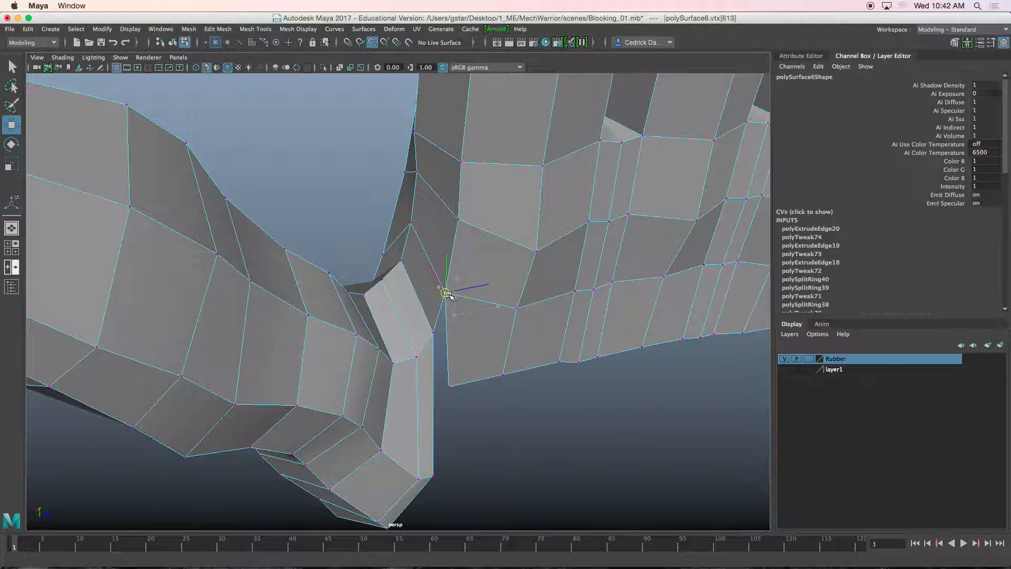
pyautogui.keyDown('alt'); pyautogui.moveTo(453, 407); pyautogui.dragTo(383, 403); pyautogui.keyUp('alt')
# Snap the remaining side vertices and lower corner of the palm extrusion onto the thumb's edge on the back of the hand.
pyautogui.click(353, 339)
pyautogui.press('v')
pyautogui.click(352, 375)
pyautogui.press('v')
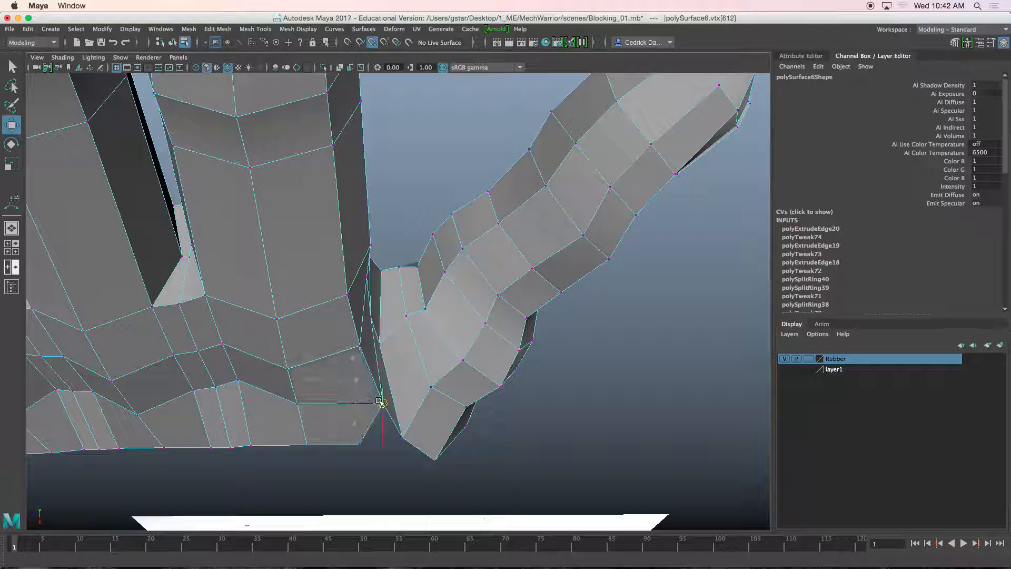
pyautogui.press('v')
pyautogui.moveTo(366, 463); pyautogui.dragTo(366, 324)
# Select the vertices along the seam between the palm extrusion and the thumb and merge them.
pyautogui.scroll(-4, 395, 435)
pyautogui.moveTo(358, 254); pyautogui.dragTo(328, 254, button='right')
pyautogui.moveTo(392, 375); pyautogui.dragTo(421, 389)
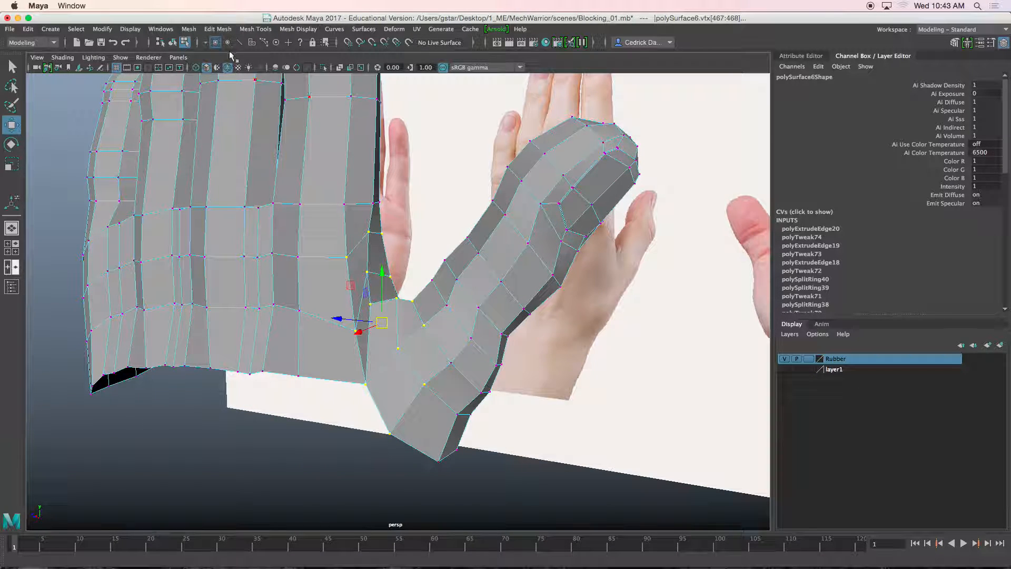
pyautogui.click(205, 29)
pyautogui.click(221, 125)
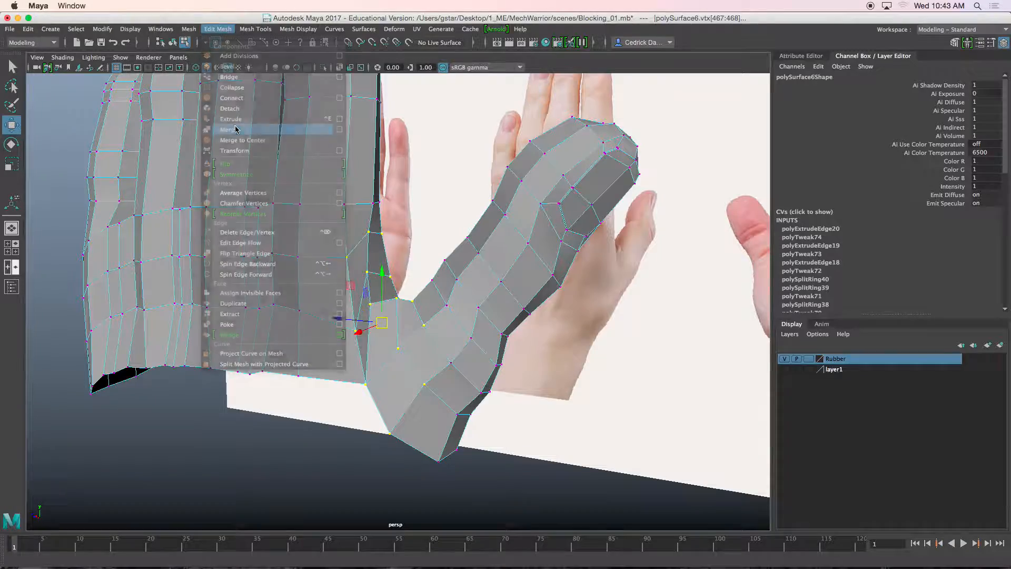
# Examine the merged seam between the palm extrusion and the thumb web up close.
pyautogui.moveTo(348, 245); pyautogui.dragTo(323, 245, button='right')
pyautogui.moveTo(324, 246)
pyautogui.keyDown('alt'); pyautogui.mouseDown()
pyautogui.moveTo(349, 285)
pyautogui.moveTo(343, 275)
pyautogui.moveTo(379, 261)
pyautogui.moveTo(344, 246)
pyautogui.mouseUp(); pyautogui.keyUp('alt')
pyautogui.moveTo(344, 245); pyautogui.dragTo(307, 234, button='right')
pyautogui.scroll(3, 318, 241)
pyautogui.moveTo(318, 241)
pyautogui.keyDown('alt'); pyautogui.mouseDown()
pyautogui.moveTo(303, 236)
pyautogui.moveTo(316, 234)
pyautogui.mouseUp(); pyautogui.keyUp('alt')
pyautogui.click(317, 239)
pyautogui.keyDown('shift'); pyautogui.click(377, 206); pyautogui.keyUp('shift')
pyautogui.keyDown('alt'); pyautogui.moveTo(378, 207); pyautogui.dragTo(375, 264); pyautogui.keyUp('alt')
# In the side view, move the thumb web's outer vertices outward to follow the hand outline in the reference photo.
pyautogui.press('w')
pyautogui.click(361, 258)
pyautogui.press('space')
pyautogui.press('space')
pyautogui.scroll(2, 529, 351)
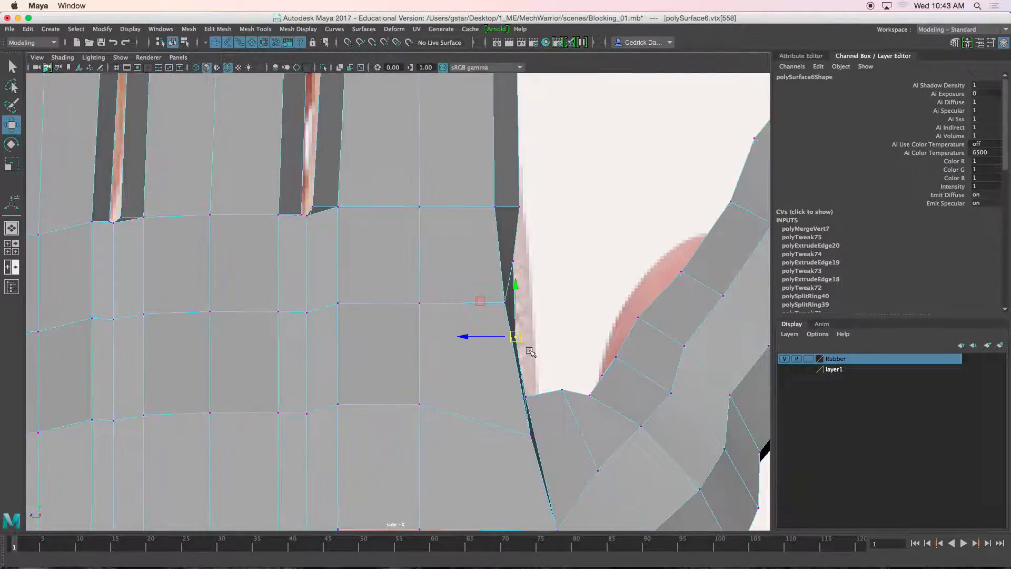
pyautogui.keyDown('alt'); pyautogui.moveTo(528, 397); pyautogui.dragTo(512, 389, button='middle'); pyautogui.keyUp('alt')
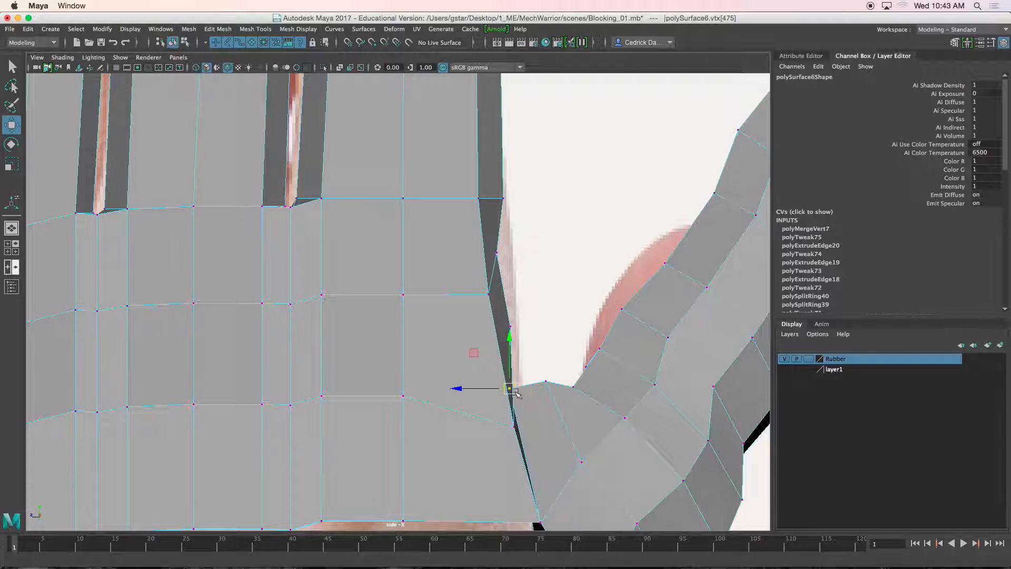
pyautogui.moveTo(517, 392); pyautogui.dragTo(519, 387)
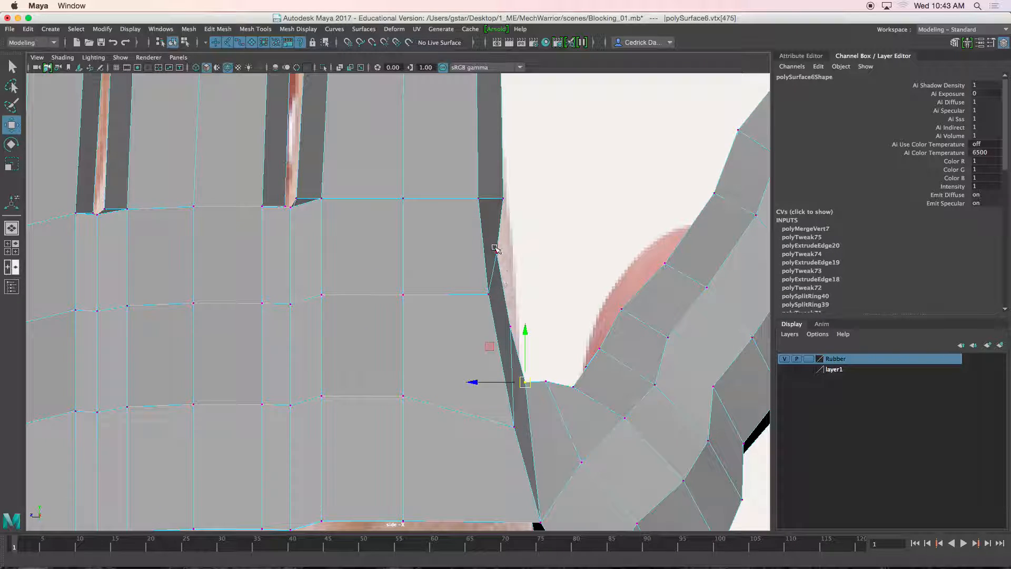
pyautogui.moveTo(498, 252); pyautogui.dragTo(509, 251)
pyautogui.keyDown('alt'); pyautogui.moveTo(512, 312); pyautogui.dragTo(502, 259, button='middle'); pyautogui.keyUp('alt')
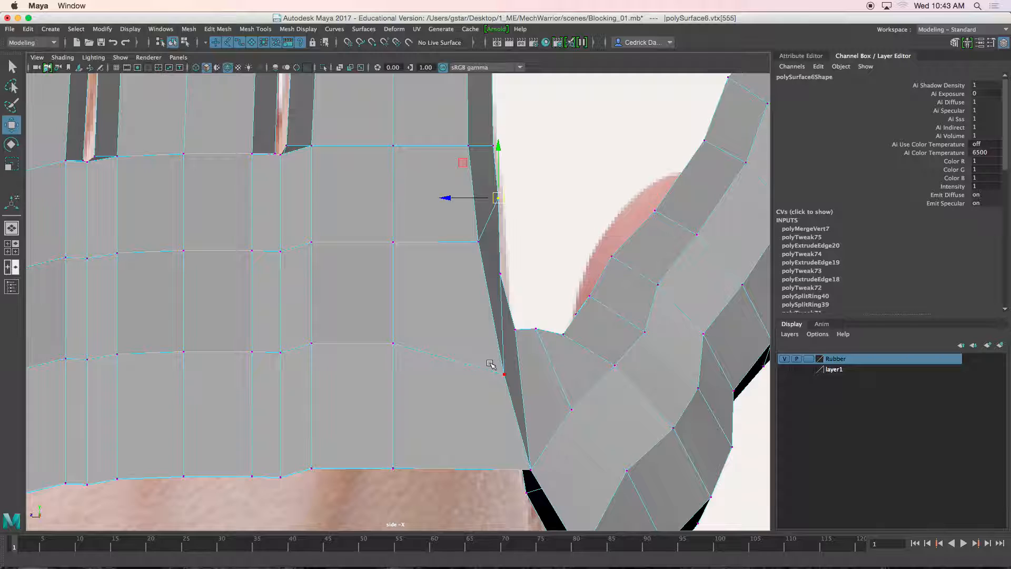
# Raise the thumb-side end vertices of the palm's horizontal rows and smooth the neighbouring web vertices.
pyautogui.moveTo(494, 347); pyautogui.dragTo(487, 338)
pyautogui.keyDown('alt'); pyautogui.moveTo(487, 338); pyautogui.dragTo(485, 357, button='middle'); pyautogui.keyUp('alt')
pyautogui.click(499, 293)
pyautogui.click(539, 357)
pyautogui.keyDown('alt'); pyautogui.moveTo(497, 314); pyautogui.dragTo(497, 375, button='middle'); pyautogui.keyUp('alt')
pyautogui.click(478, 321)
pyautogui.moveTo(478, 320); pyautogui.dragTo(471, 313)
pyautogui.keyDown('alt'); pyautogui.moveTo(393, 360); pyautogui.dragTo(467, 297, button='middle'); pyautogui.keyUp('alt')
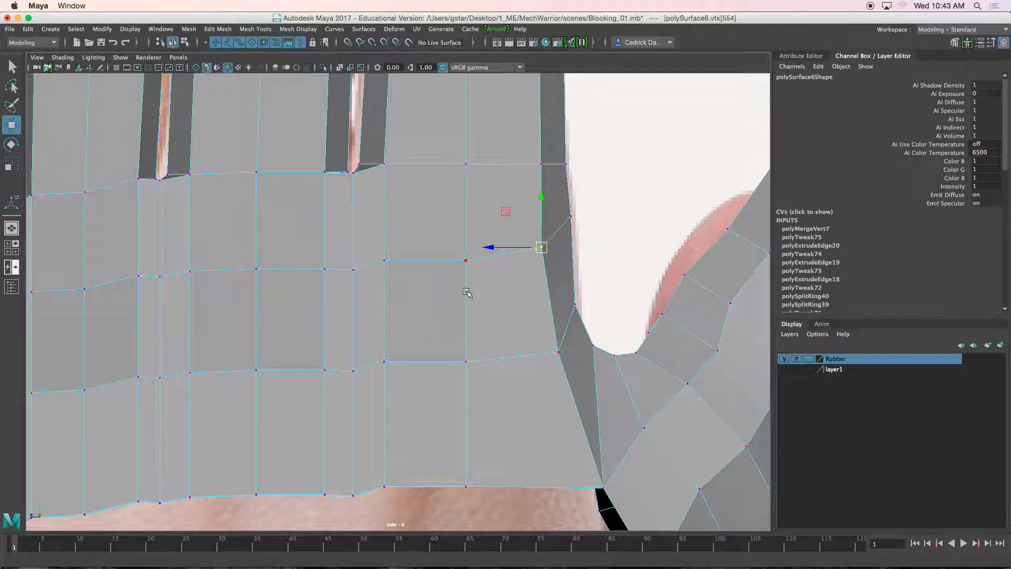
# Adjust the vertices between the palm and the thumb web in the side view, then leave vertex editing.
pyautogui.scroll(-6, 477, 323)
pyautogui.keyDown('alt'); pyautogui.moveTo(485, 337); pyautogui.dragTo(503, 301, button='middle'); pyautogui.keyUp('alt')
pyautogui.scroll(6, 515, 388)
pyautogui.keyDown('alt'); pyautogui.moveTo(553, 409); pyautogui.dragTo(525, 329, button='middle'); pyautogui.keyUp('alt')
pyautogui.scroll(2, 525, 330)
pyautogui.click(564, 307)
pyautogui.moveTo(564, 288); pyautogui.dragTo(555, 301)
pyautogui.moveTo(601, 339); pyautogui.dragTo(588, 360)
pyautogui.click(603, 362)
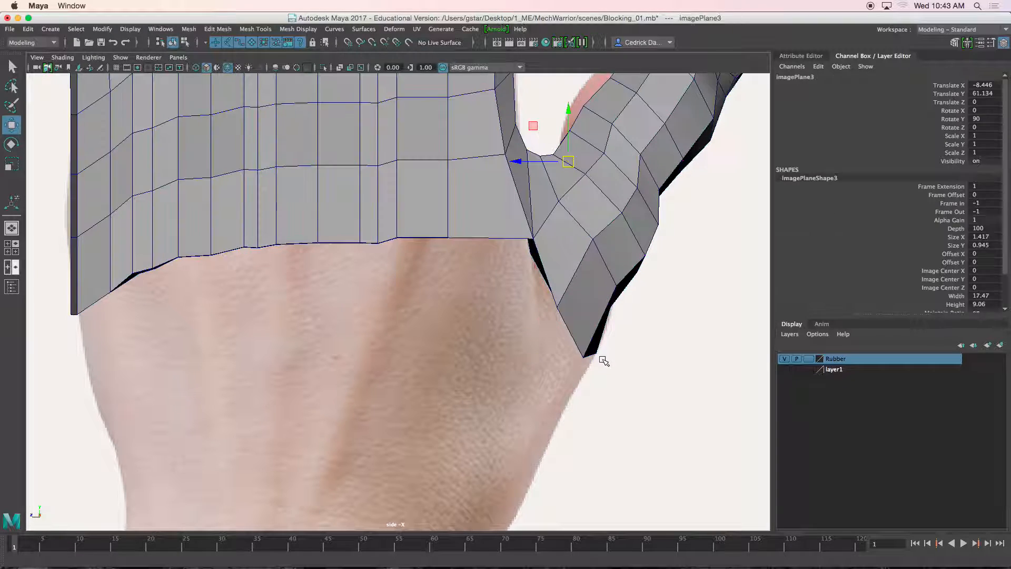
# Fit the lowest corner vertices on the palm's little-finger side to the hand outline and even out the neighbouring vertex.
pyautogui.keyDown('alt'); pyautogui.moveTo(576, 325); pyautogui.dragTo(735, 352, button='middle'); pyautogui.keyUp('alt')
pyautogui.keyDown('alt'); pyautogui.moveTo(423, 275); pyautogui.dragTo(517, 305, button='middle'); pyautogui.keyUp('alt')
pyautogui.click(460, 276)
pyautogui.moveTo(451, 255); pyautogui.dragTo(388, 264, button='right')
pyautogui.moveTo(382, 390); pyautogui.dragTo(351, 351)
pyautogui.press('4')
pyautogui.press('5')
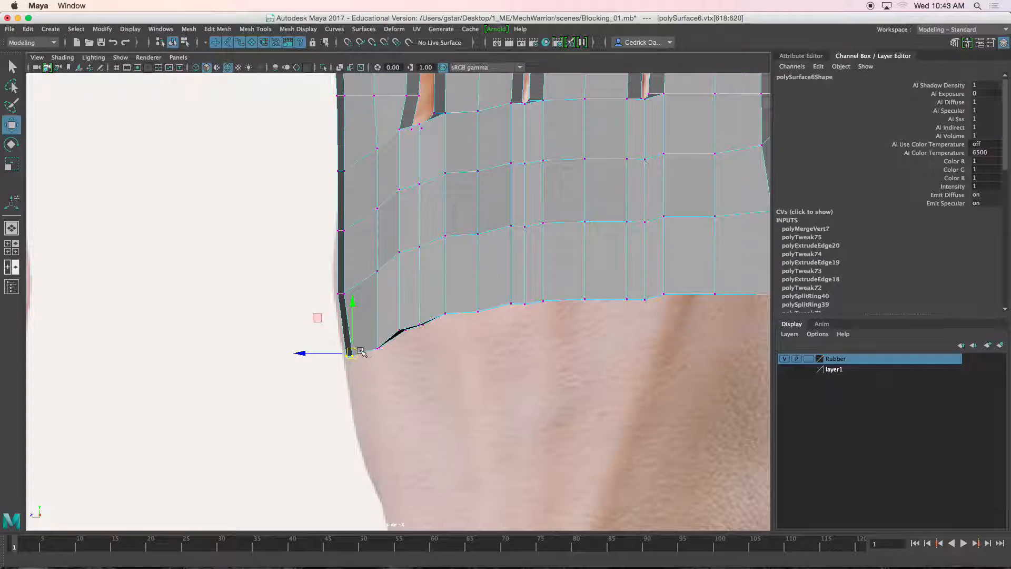
pyautogui.click(377, 347)
pyautogui.moveTo(378, 348); pyautogui.dragTo(374, 342)
# Raise the outer vertices of the next two palm rows on the little-finger side to even out their spacing.
pyautogui.moveTo(316, 269); pyautogui.dragTo(349, 303)
pyautogui.moveTo(342, 296); pyautogui.dragTo(343, 285)
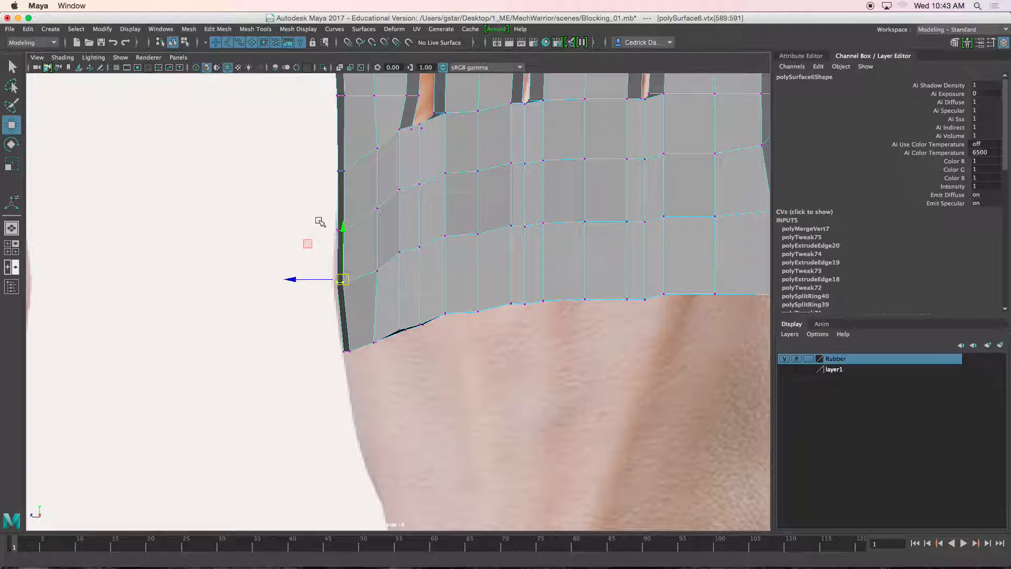
pyautogui.moveTo(349, 237); pyautogui.dragTo(351, 239)
pyautogui.moveTo(341, 230); pyautogui.dragTo(339, 225)
# Extrude the palm's lower border edges down toward the wrist, flatten the new row and fit it to the photo.
pyautogui.keyDown('alt'); pyautogui.moveTo(409, 215); pyautogui.dragTo(324, 265, button='middle'); pyautogui.keyUp('alt')
pyautogui.scroll(-6, 425, 269)
pyautogui.scroll(1, 440, 284)
pyautogui.moveTo(440, 281); pyautogui.dragTo(441, 242, button='right')
pyautogui.hotkey('ctrl', 'e')
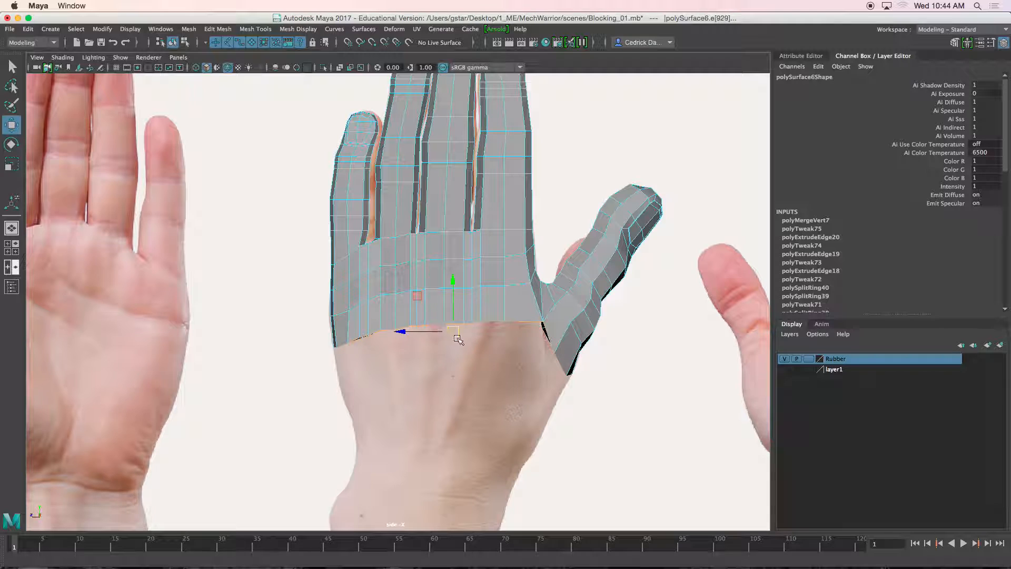
pyautogui.scroll(2, 452, 324)
pyautogui.press('w')
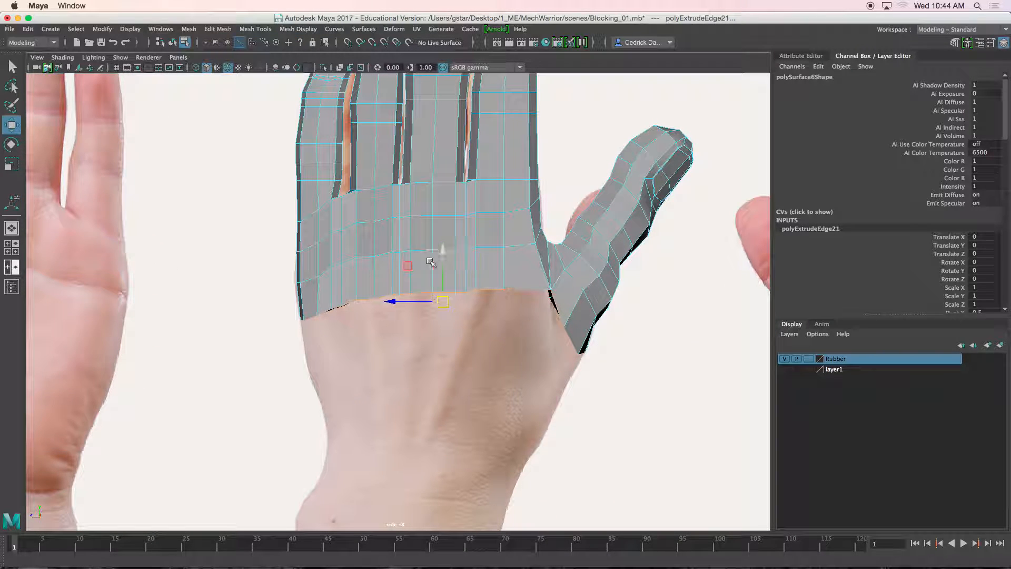
pyautogui.moveTo(444, 250); pyautogui.dragTo(442, 404)
pyautogui.press('r')
pyautogui.keyDown('alt'); pyautogui.moveTo(441, 412); pyautogui.dragTo(446, 373, button='middle'); pyautogui.keyUp('alt')
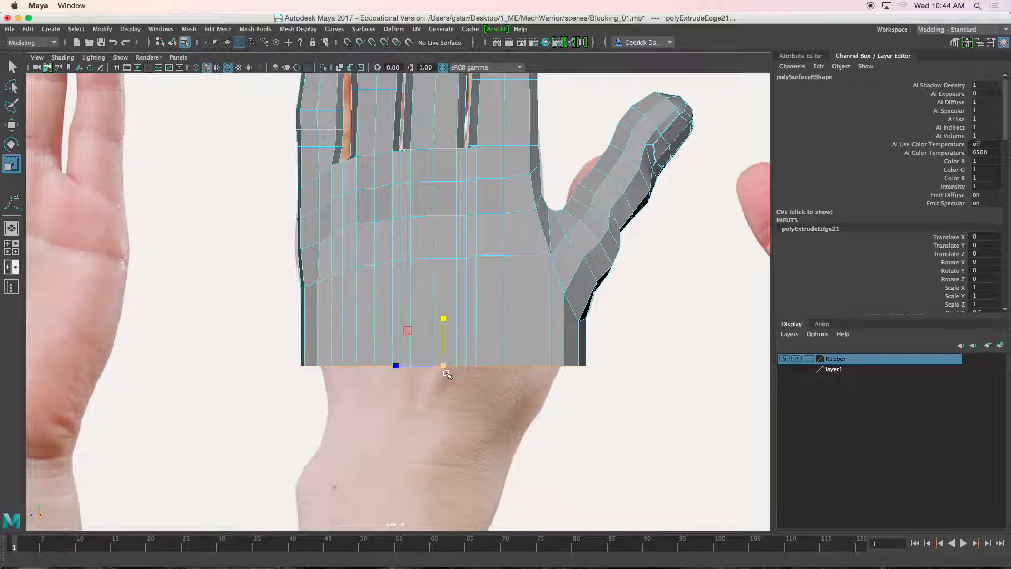
pyautogui.moveTo(413, 372); pyautogui.dragTo(429, 450)
# Extrude the lower border down to the wrist again and scale the new row narrower to fit the reference.
pyautogui.press('w')
pyautogui.hotkey('ctrl', 'e')
pyautogui.press('w')
pyautogui.keyDown('alt'); pyautogui.moveTo(429, 450); pyautogui.dragTo(439, 418, button='middle'); pyautogui.keyUp('alt')
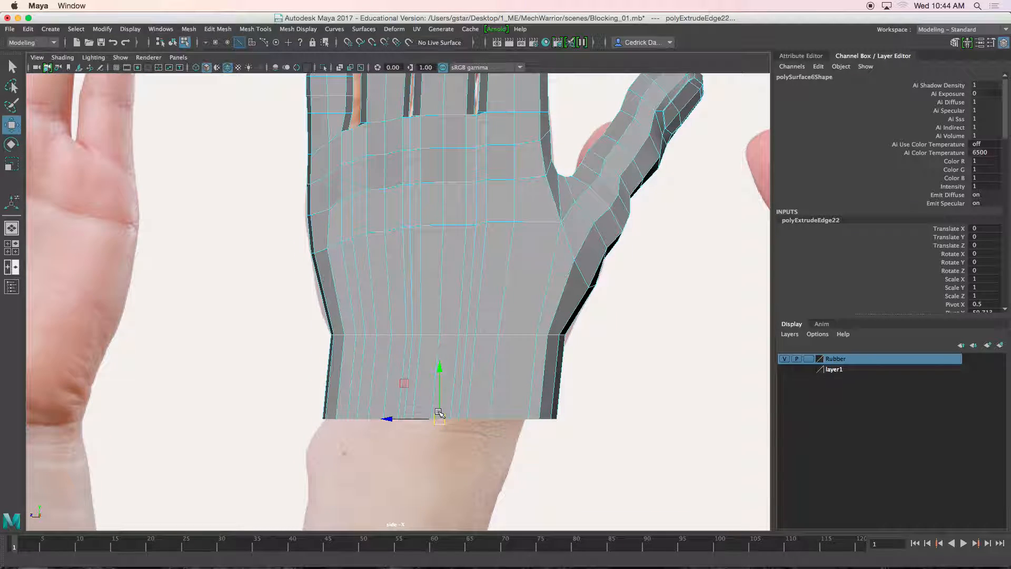
pyautogui.press('r')
pyautogui.moveTo(395, 419); pyautogui.dragTo(425, 420)
pyautogui.press('w')
pyautogui.scroll(-4, 429, 361)
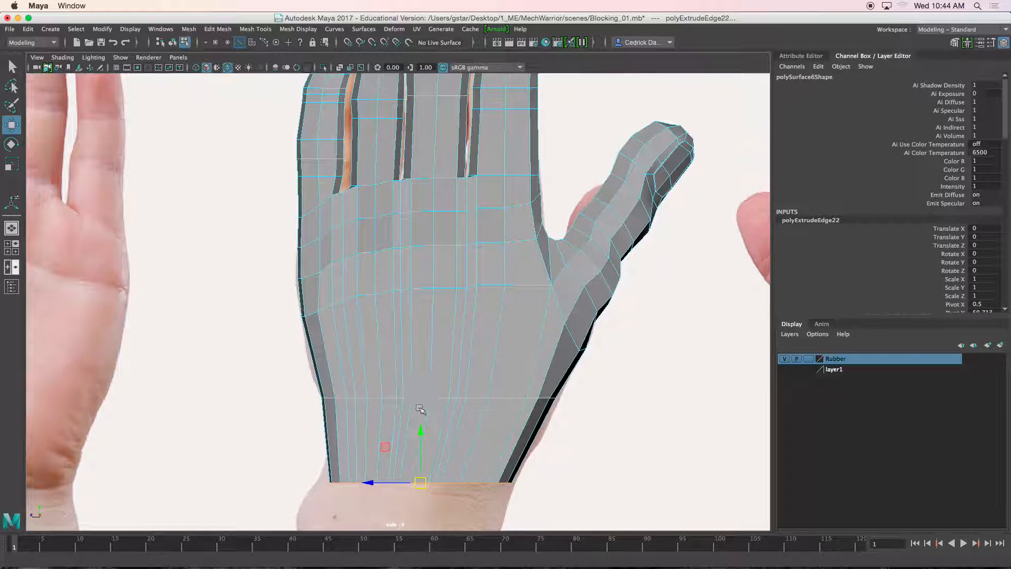
pyautogui.scroll(3, 423, 327)
pyautogui.keyDown('alt'); pyautogui.moveTo(422, 327); pyautogui.dragTo(337, 324, button='middle'); pyautogui.keyUp('alt')
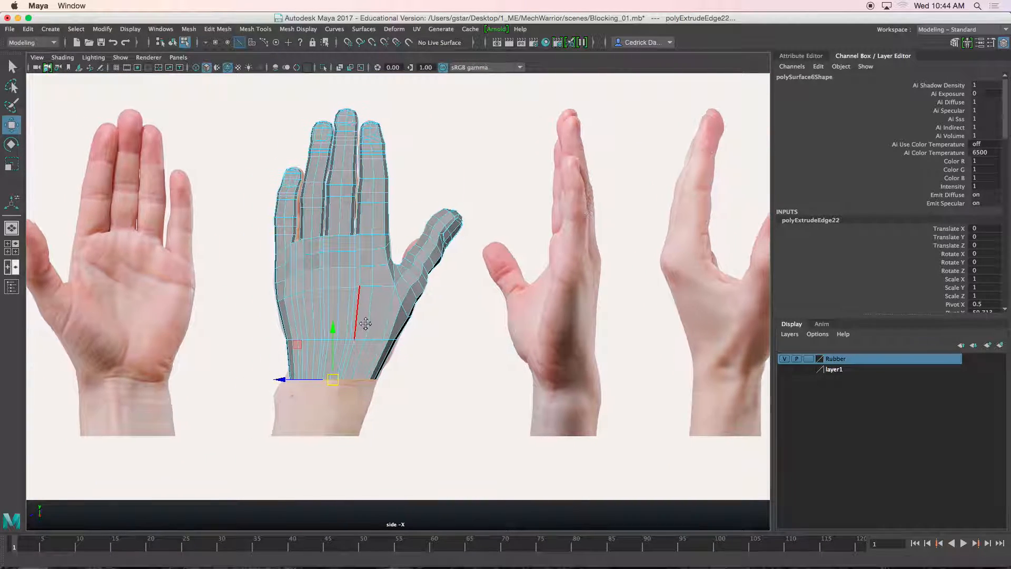
# Reselect the border edge loop at the wrist and scale it slightly wider to match the photo.
pyautogui.moveTo(342, 255); pyautogui.dragTo(386, 240, button='right')
pyautogui.keyDown('alt'); pyautogui.moveTo(322, 335); pyautogui.dragTo(333, 318, button='middle'); pyautogui.keyUp('alt')
pyautogui.keyDown('alt'); pyautogui.moveTo(311, 338); pyautogui.dragTo(384, 319, button='right'); pyautogui.keyUp('alt')
pyautogui.moveTo(384, 264); pyautogui.dragTo(384, 228, button='right')
pyautogui.click(371, 368)
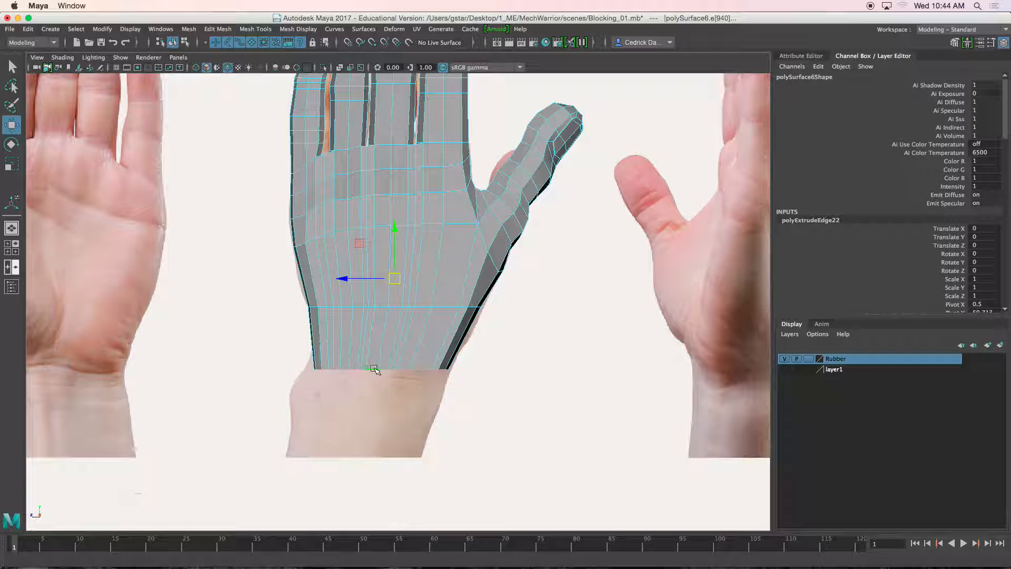
pyautogui.keyDown('alt'); pyautogui.moveTo(378, 390); pyautogui.dragTo(434, 343, button='right'); pyautogui.keyUp('alt')
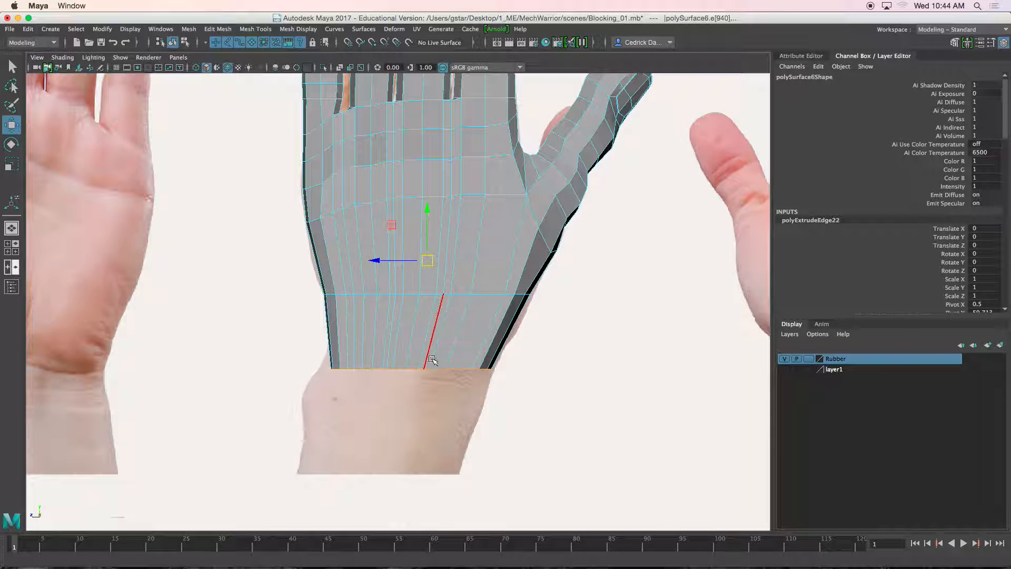
pyautogui.doubleClick(447, 369)
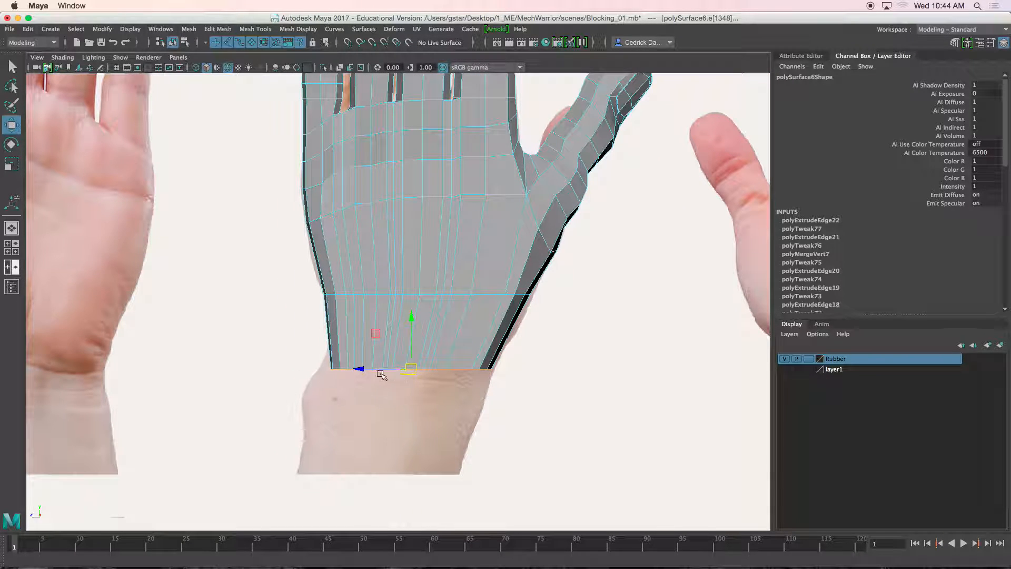
pyautogui.press('r')
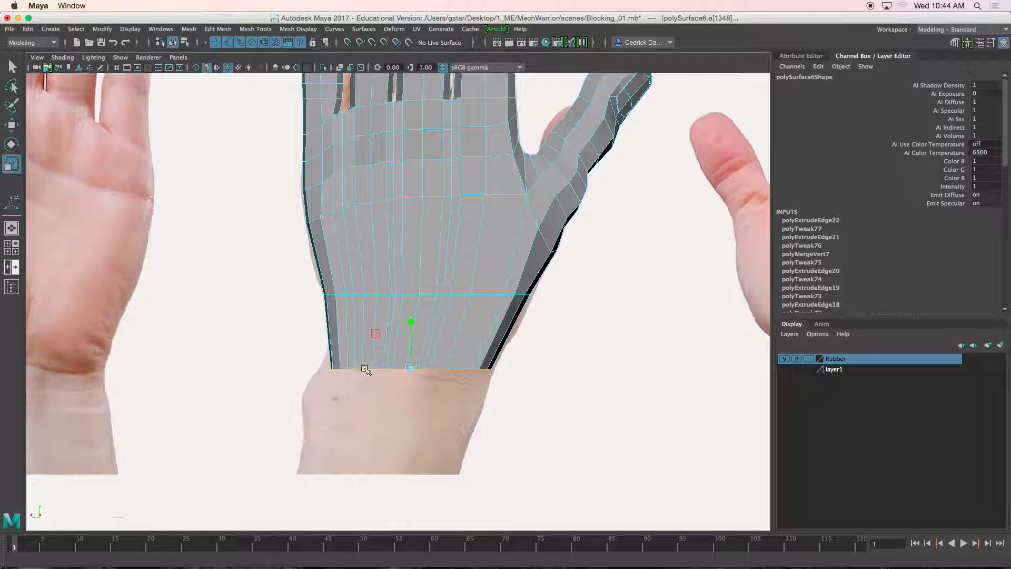
pyautogui.moveTo(364, 368); pyautogui.dragTo(358, 369, button='middle')
pyautogui.press('w')
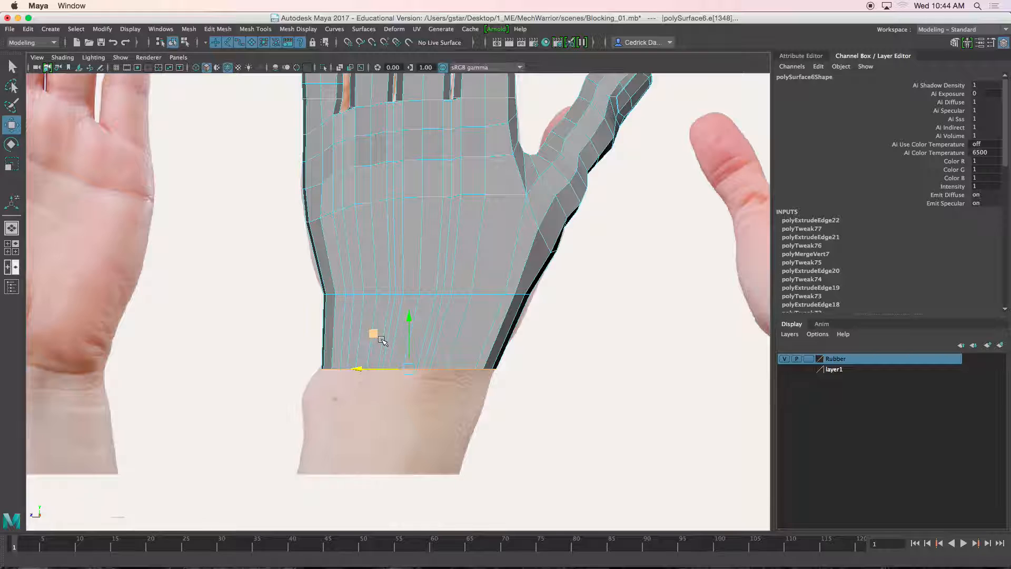
# Extrude the wrist border twice down the forearm, shifting each new row to follow the wrist's outline.
pyautogui.scroll(2, 382, 341)
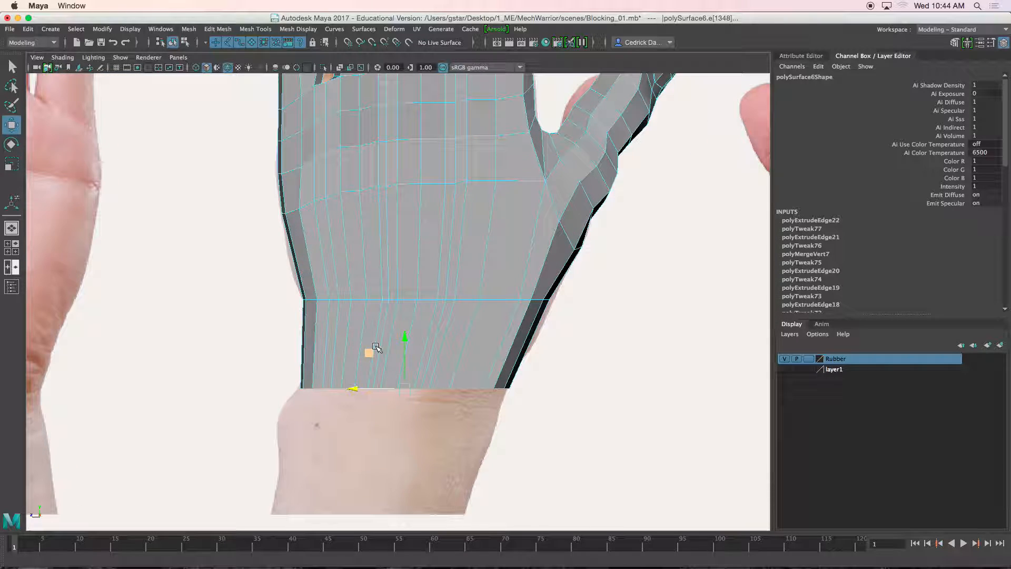
pyautogui.hotkey('ctrl', 'e')
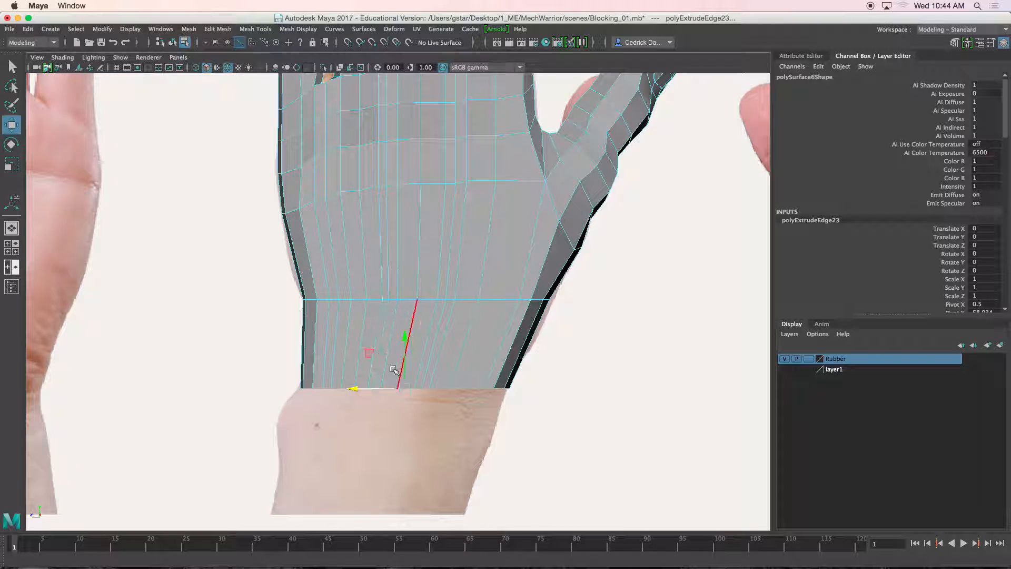
pyautogui.moveTo(396, 385); pyautogui.dragTo(342, 429)
pyautogui.press('r')
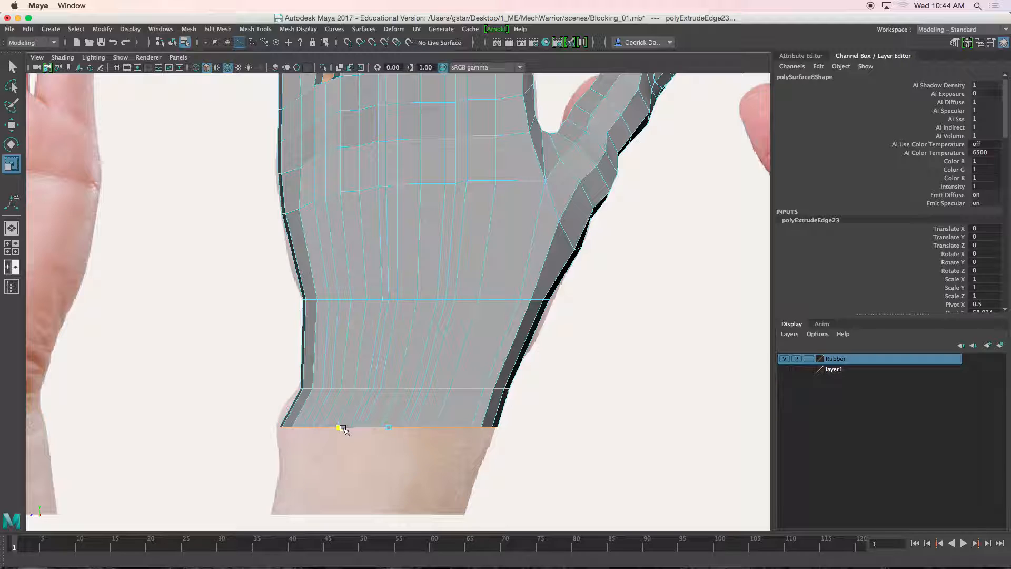
pyautogui.press('w')
pyautogui.moveTo(389, 426); pyautogui.dragTo(386, 430)
pyautogui.hotkey('ctrl', 'e')
pyautogui.moveTo(385, 430); pyautogui.dragTo(380, 467)
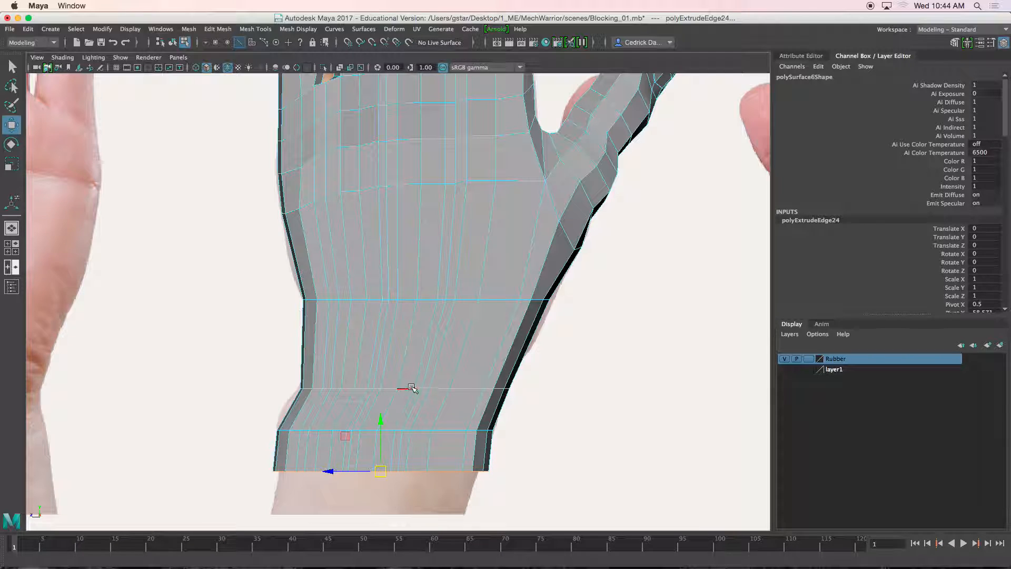
# Extrude the forearm's end edge loop down to the lower end of the reference photo and scale it to fit.
pyautogui.moveTo(467, 317); pyautogui.dragTo(461, 321, button='right')
pyautogui.scroll(-8, 426, 322)
pyautogui.moveTo(416, 255); pyautogui.dragTo(467, 239, button='right')
pyautogui.scroll(3, 400, 348)
pyautogui.moveTo(398, 255); pyautogui.dragTo(400, 224, button='right')
pyautogui.scroll(3, 415, 366)
pyautogui.keyDown('alt'); pyautogui.moveTo(408, 400); pyautogui.dragTo(414, 355, button='middle'); pyautogui.keyUp('alt')
pyautogui.scroll(2, 414, 356)
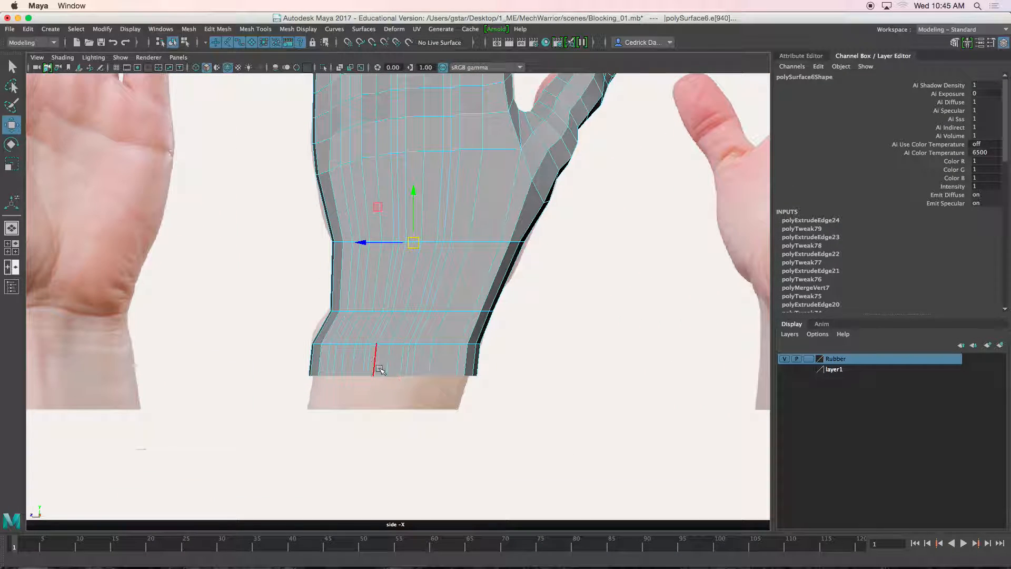
pyautogui.doubleClick(378, 376)
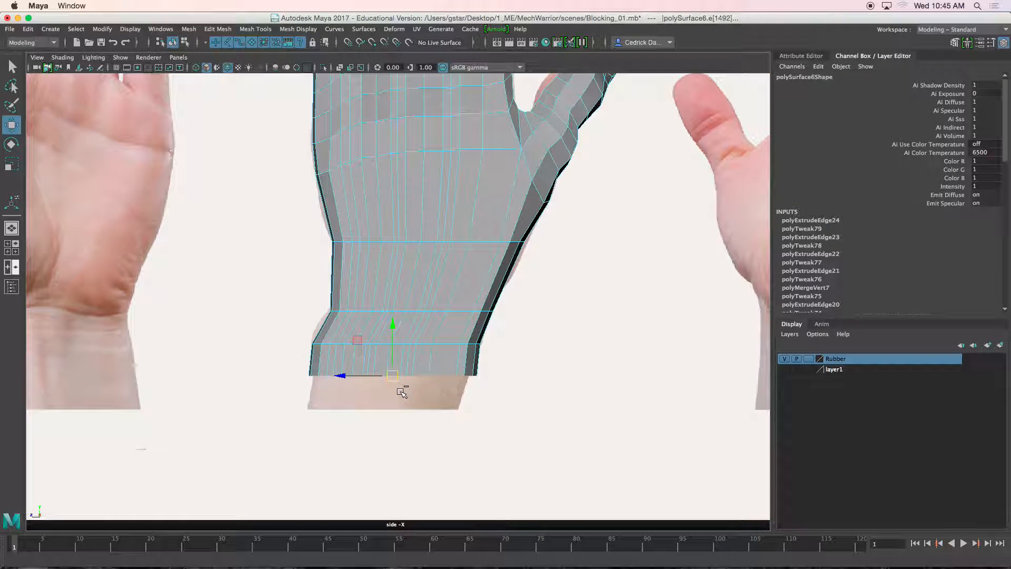
pyautogui.hotkey('ctrl', 'e')
pyautogui.press('w')
pyautogui.moveTo(395, 321); pyautogui.dragTo(394, 356)
pyautogui.press('r')
pyautogui.moveTo(345, 409); pyautogui.dragTo(333, 411)
pyautogui.press('w')
pyautogui.scroll(-3, 363, 296)
# Move the whole hand onto the side-profile photo at about Translate Z -3.544 and rotate it 90° in Y.
pyautogui.moveTo(372, 263); pyautogui.dragTo(401, 282, button='right')
pyautogui.scroll(-4, 402, 282)
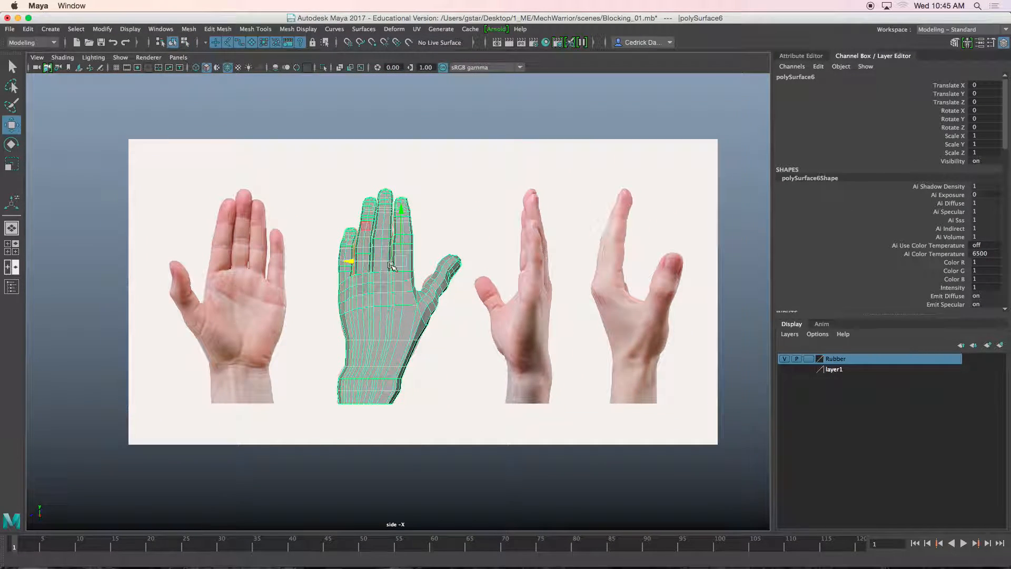
pyautogui.scroll(4, 392, 268)
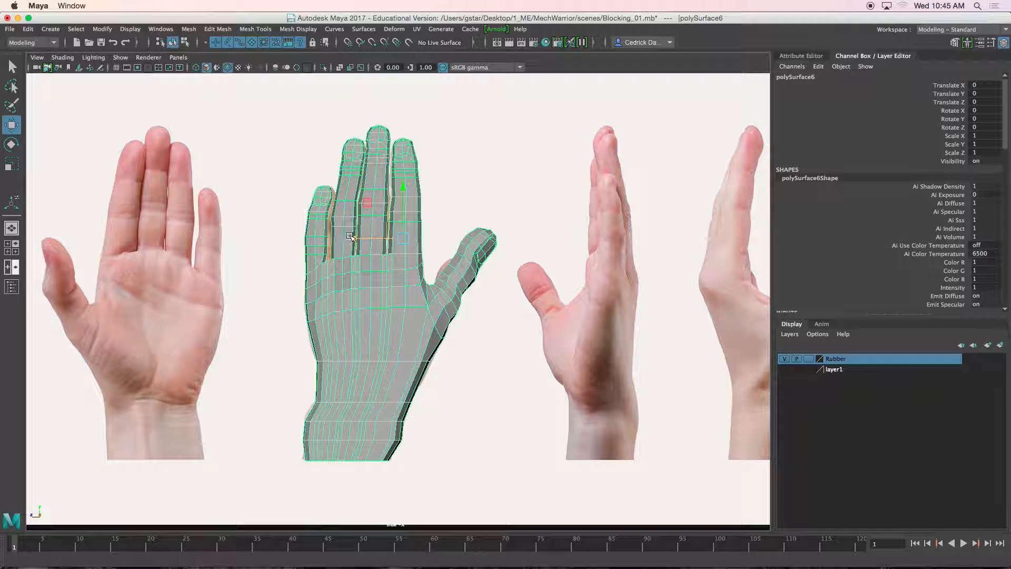
pyautogui.moveTo(350, 236); pyautogui.dragTo(537, 235)
pyautogui.keyDown('alt'); pyautogui.moveTo(538, 235); pyautogui.dragTo(487, 248, button='middle'); pyautogui.keyUp('alt')
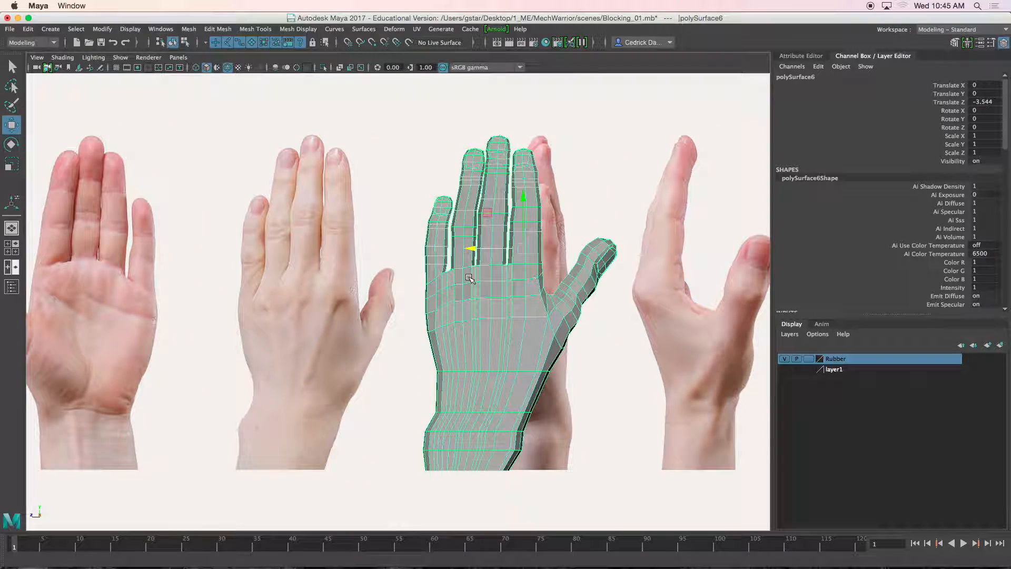
pyautogui.press('e')
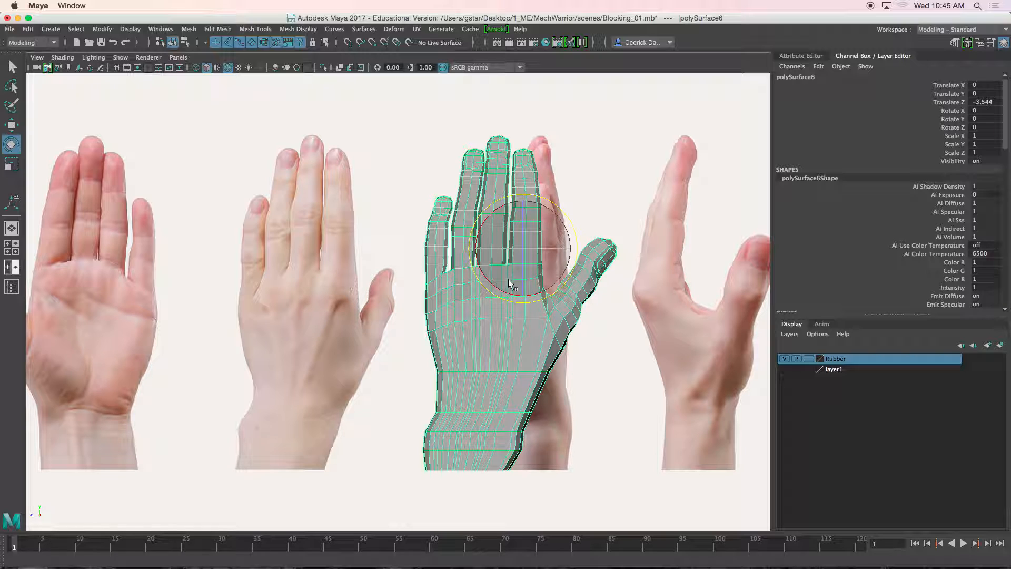
pyautogui.moveTo(503, 247); pyautogui.dragTo(568, 255)
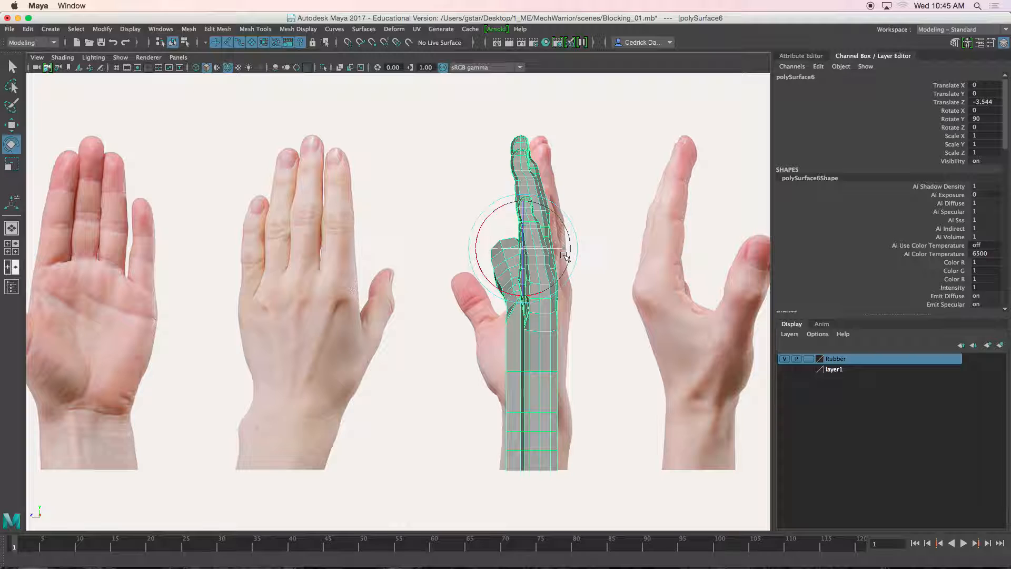
pyautogui.keyDown('alt'); pyautogui.moveTo(562, 296); pyautogui.dragTo(597, 282, button='right'); pyautogui.keyUp('alt')
pyautogui.moveTo(560, 342)
pyautogui.keyDown('alt'); pyautogui.mouseDown(button='middle')
pyautogui.moveTo(484, 331)
pyautogui.moveTo(528, 320)
pyautogui.moveTo(482, 332)
pyautogui.mouseUp(button='middle'); pyautogui.keyUp('alt')
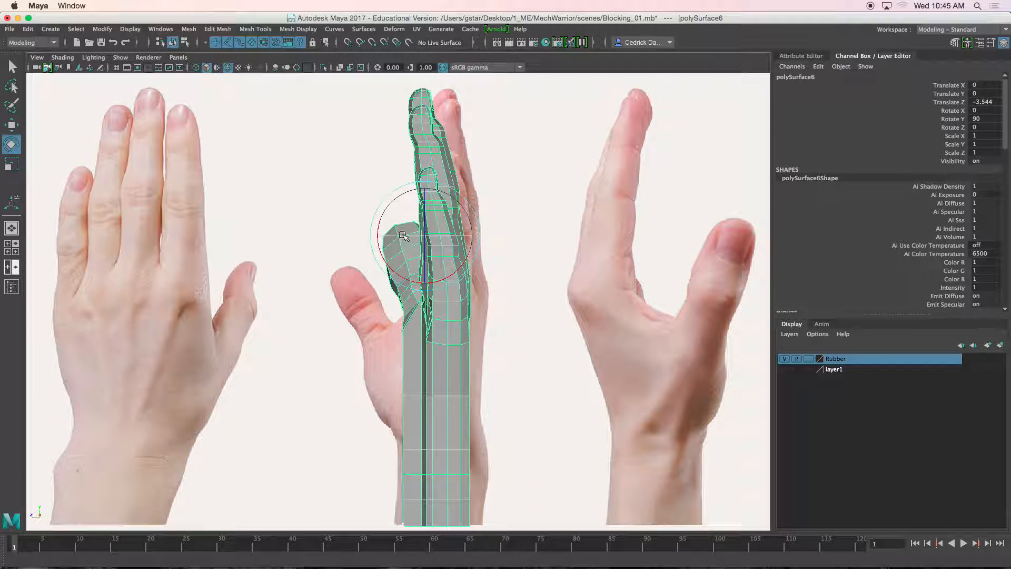
pyautogui.keyDown('alt'); pyautogui.moveTo(430, 312); pyautogui.dragTo(449, 280, button='middle'); pyautogui.keyUp('alt')
pyautogui.keyDown('alt'); pyautogui.moveTo(449, 280); pyautogui.dragTo(439, 315, button='right'); pyautogui.keyUp('alt')
# In the perspective view, select the faces of the thumb's upper part, adding the missed faces on its inner side.
pyautogui.press('space')
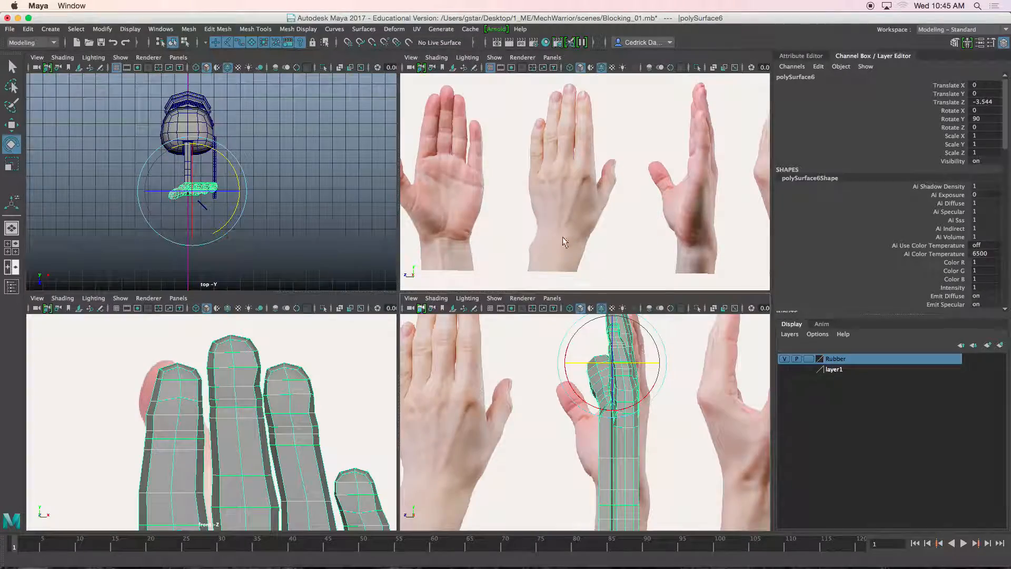
pyautogui.press('space')
pyautogui.keyDown('alt'); pyautogui.moveTo(573, 227); pyautogui.dragTo(484, 302); pyautogui.keyUp('alt')
pyautogui.moveTo(415, 172); pyautogui.dragTo(413, 199, button='right')
pyautogui.keyDown('alt'); pyautogui.moveTo(414, 199); pyautogui.dragTo(311, 223); pyautogui.keyUp('alt')
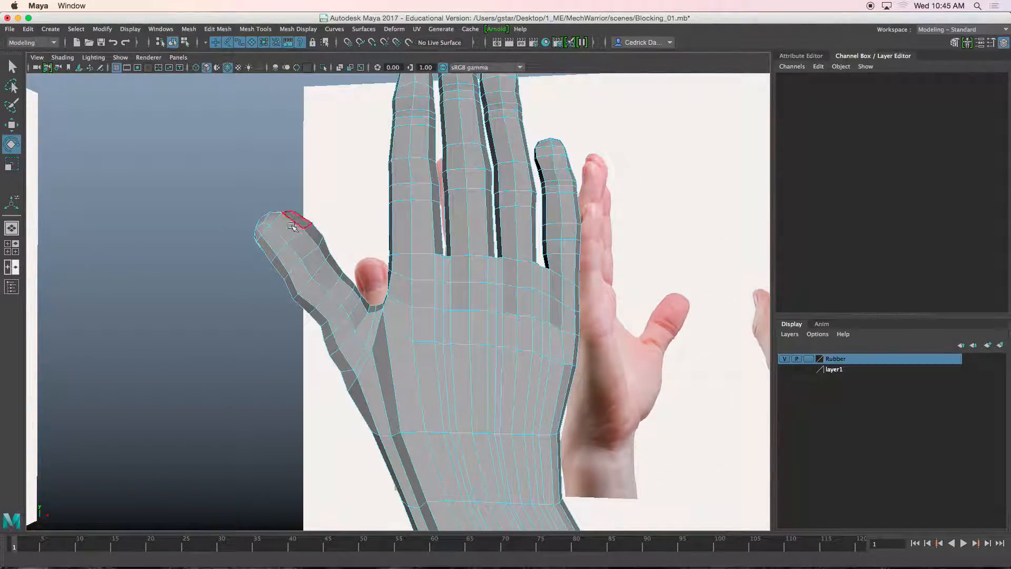
pyautogui.moveTo(317, 274); pyautogui.dragTo(191, 247)
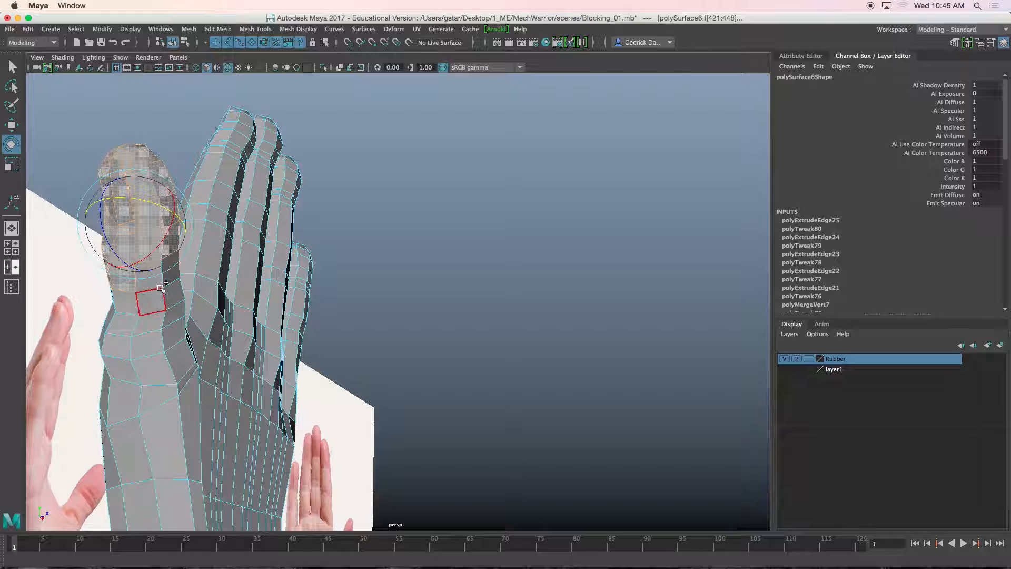
pyautogui.keyDown('alt'); pyautogui.moveTo(178, 280); pyautogui.dragTo(181, 324); pyautogui.keyUp('alt')
pyautogui.keyDown('alt'); pyautogui.moveTo(149, 358); pyautogui.dragTo(334, 207); pyautogui.keyUp('alt')
pyautogui.press('w')
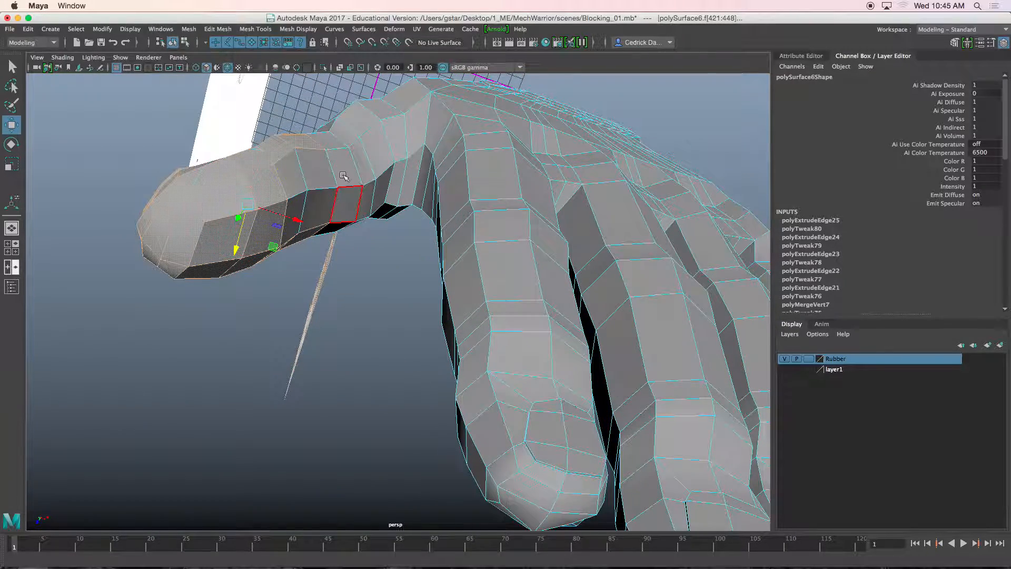
pyautogui.keyDown('shift'); pyautogui.click(301, 175); pyautogui.keyUp('shift')
pyautogui.keyDown('shift'); pyautogui.click(317, 177); pyautogui.keyUp('shift')
pyautogui.keyDown('shift'); pyautogui.click(320, 203); pyautogui.keyUp('shift')
pyautogui.keyDown('shift'); pyautogui.click(301, 205); pyautogui.keyUp('shift')
# Grow the face selection from the thumb's upper part down to its base.
pyautogui.scroll(-5, 303, 206)
pyautogui.keyDown('alt'); pyautogui.moveTo(303, 210); pyautogui.dragTo(406, 250); pyautogui.keyUp('alt')
pyautogui.press('>')
pyautogui.press('>')
pyautogui.press('>')
pyautogui.press('>')
pyautogui.press('>')
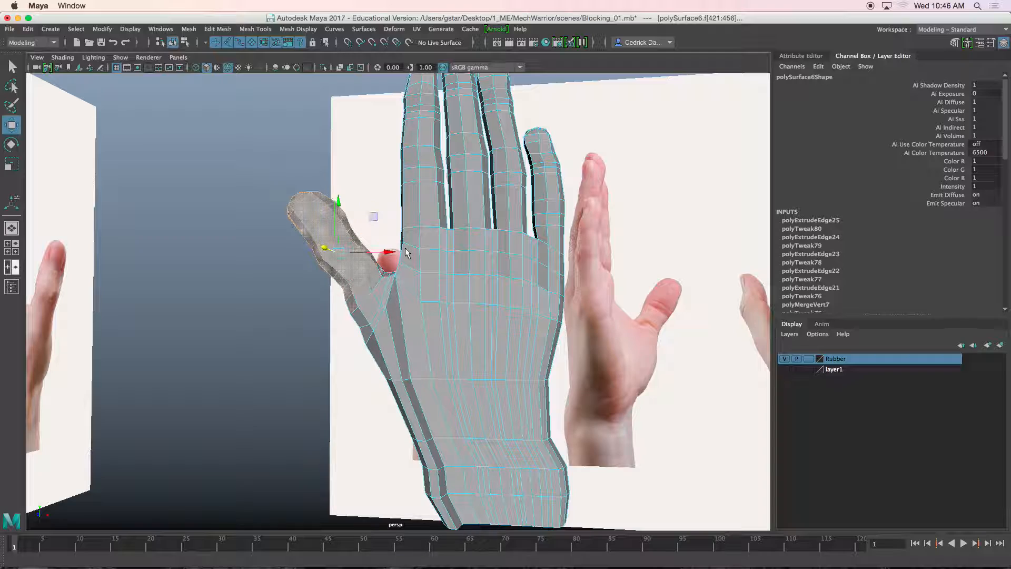
pyautogui.press('>')
# In the side view, move the selected thumb faces away from the palm and rotate them to match the photo's thumb.
pyautogui.keyDown('alt'); pyautogui.moveTo(381, 277); pyautogui.dragTo(419, 363); pyautogui.keyUp('alt')
pyautogui.press('space')
pyautogui.press('space')
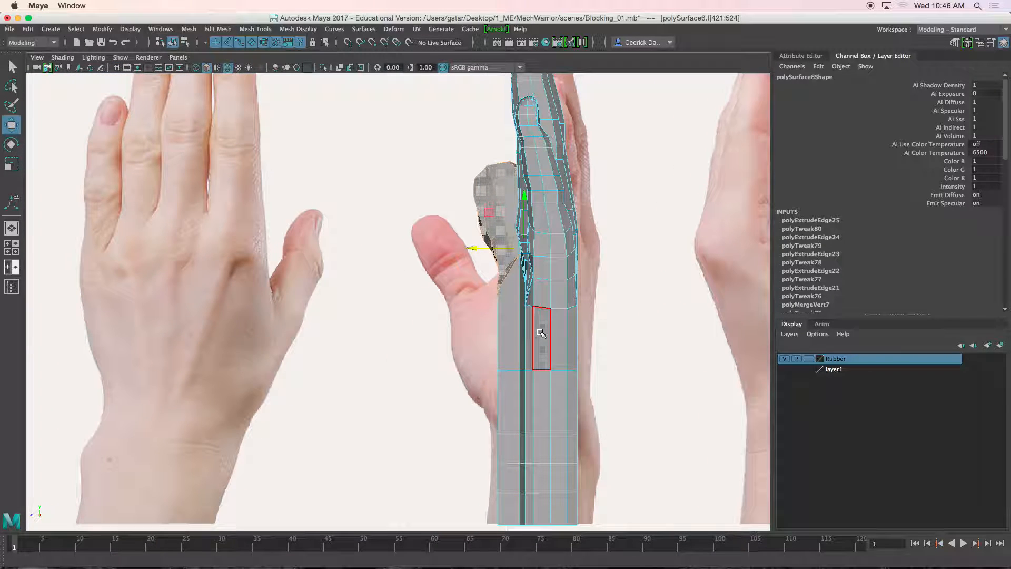
pyautogui.press('e')
pyautogui.scroll(4, 517, 256)
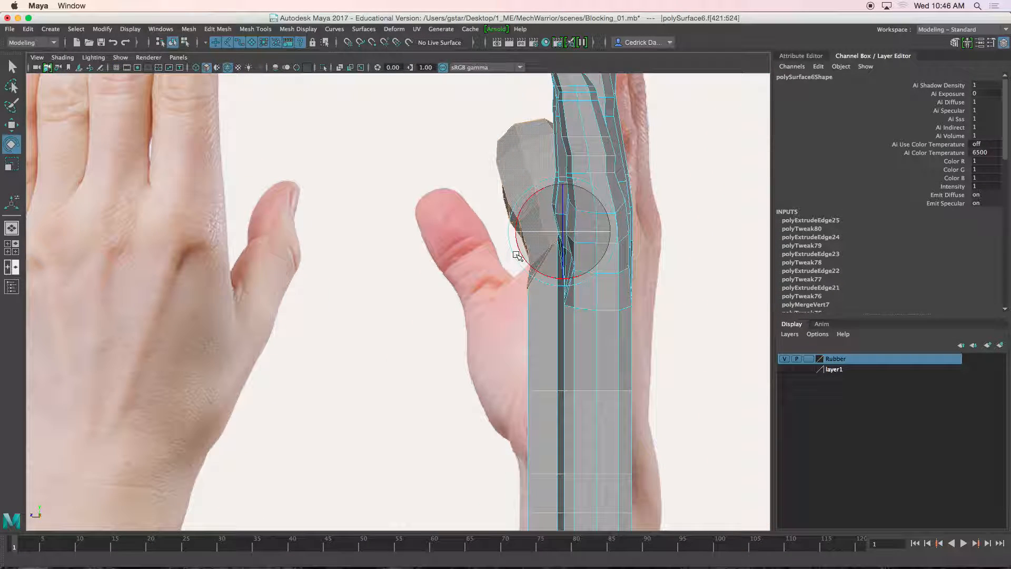
pyautogui.press('w')
pyautogui.moveTo(563, 232); pyautogui.dragTo(482, 291)
pyautogui.press('e')
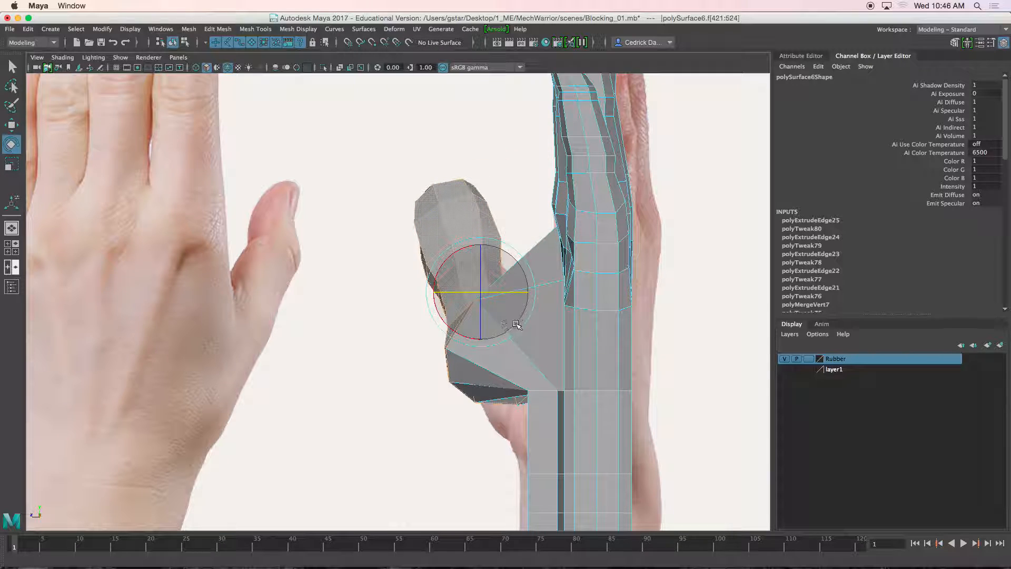
pyautogui.moveTo(528, 318); pyautogui.dragTo(537, 304)
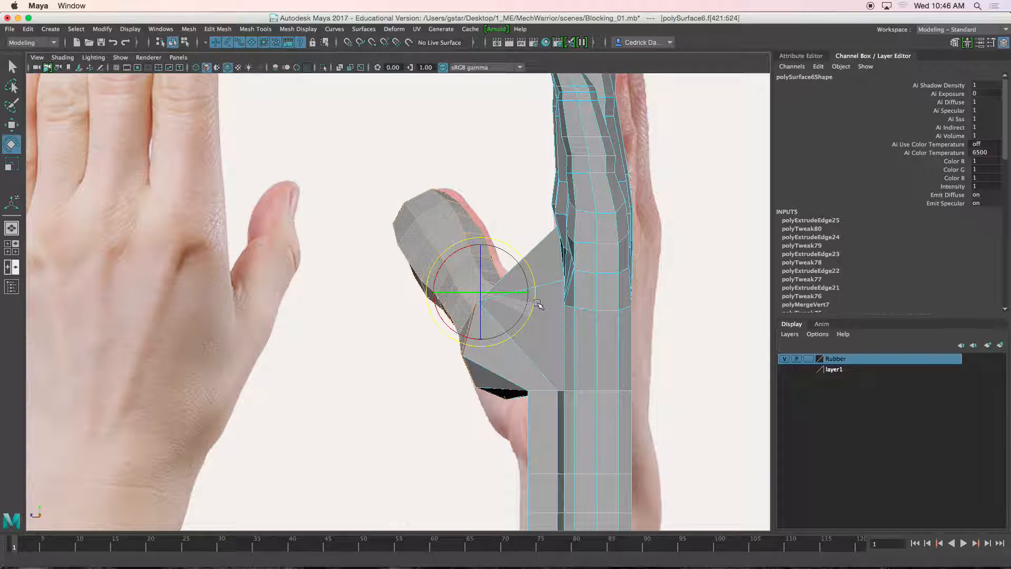
# In the perspective view, switch to vertex editing and adjust the vertices where the thumb's base joins the palm.
pyautogui.press('w')
pyautogui.keyDown('alt'); pyautogui.moveTo(528, 364); pyautogui.dragTo(525, 297, button='middle'); pyautogui.keyUp('alt')
pyautogui.keyDown('alt'); pyautogui.moveTo(525, 297); pyautogui.dragTo(526, 316, button='right'); pyautogui.keyUp('alt')
pyautogui.keyDown('alt'); pyautogui.moveTo(531, 316); pyautogui.dragTo(500, 297, button='middle'); pyautogui.keyUp('alt')
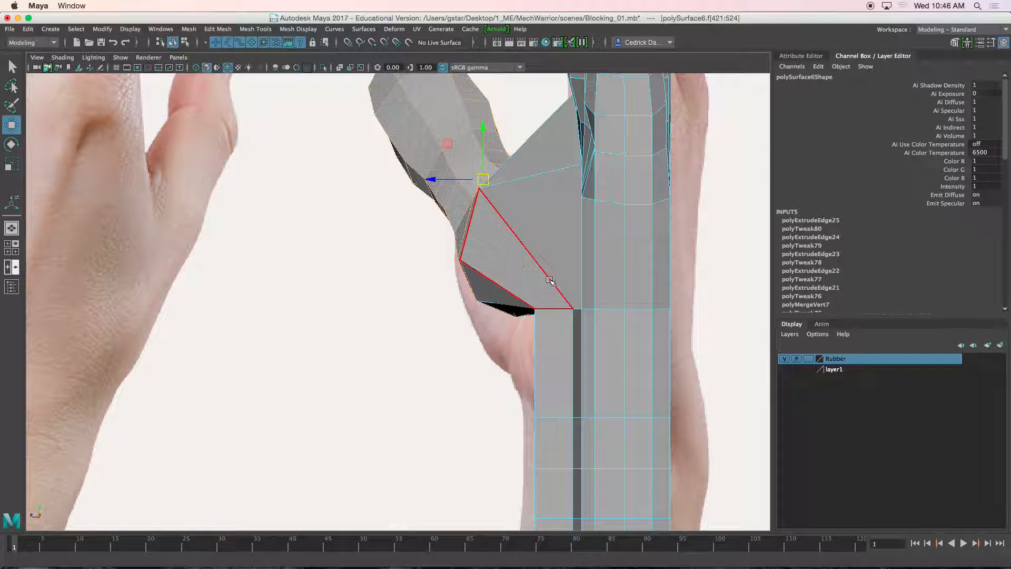
pyautogui.keyDown('alt'); pyautogui.moveTo(543, 262); pyautogui.dragTo(531, 265, button='middle'); pyautogui.keyUp('alt')
pyautogui.press('space')
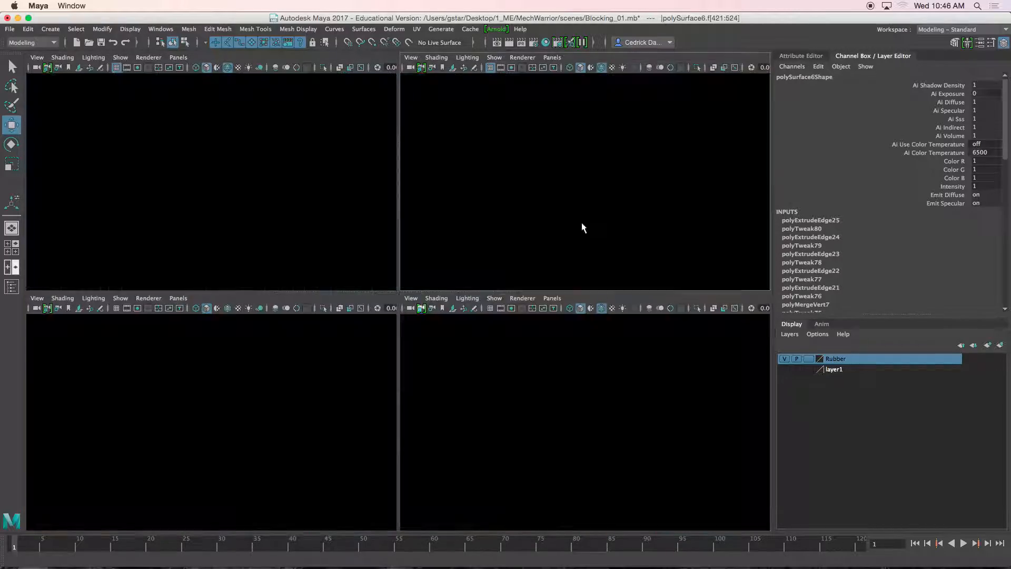
pyautogui.press('space')
pyautogui.keyDown('alt'); pyautogui.moveTo(587, 239); pyautogui.dragTo(585, 277); pyautogui.keyUp('alt')
pyautogui.moveTo(438, 255); pyautogui.dragTo(392, 257, button='right')
pyautogui.click(428, 290)
pyautogui.moveTo(431, 298)
pyautogui.keyDown('alt'); pyautogui.mouseDown()
pyautogui.moveTo(365, 263)
pyautogui.moveTo(441, 265)
pyautogui.moveTo(416, 287)
pyautogui.moveTo(425, 311)
pyautogui.mouseUp(); pyautogui.keyUp('alt')
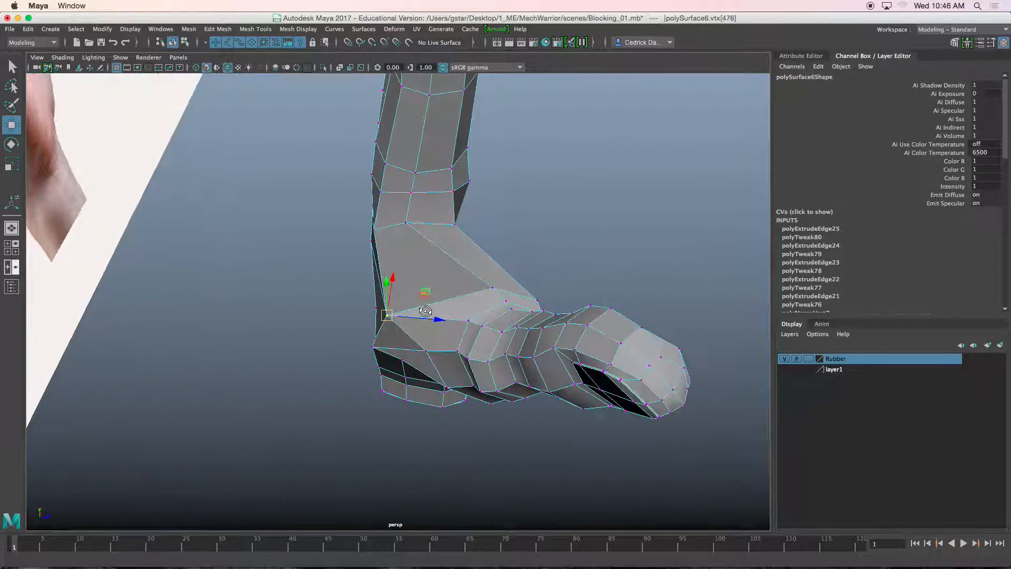
pyautogui.click(493, 291)
pyautogui.keyDown('alt'); pyautogui.moveTo(494, 293); pyautogui.dragTo(454, 362); pyautogui.keyUp('alt')
# Preview the hand with mesh smoothing to examine the thumb and palm, and return to the unsmoothed mesh.
pyautogui.press('3')
pyautogui.keyDown('alt'); pyautogui.moveTo(453, 270); pyautogui.dragTo(534, 293); pyautogui.keyUp('alt')
pyautogui.scroll(-4, 534, 293)
pyautogui.keyDown('alt'); pyautogui.moveTo(532, 296); pyautogui.dragTo(503, 385, button='middle'); pyautogui.keyUp('alt')
pyautogui.keyDown('alt'); pyautogui.moveTo(503, 384); pyautogui.dragTo(429, 318); pyautogui.keyUp('alt')
pyautogui.press('1')
# Reposition the palm vertices beside the thumb to build up the rounded muscle mound at its base.
pyautogui.keyDown('alt'); pyautogui.moveTo(404, 269); pyautogui.dragTo(446, 400); pyautogui.keyUp('alt')
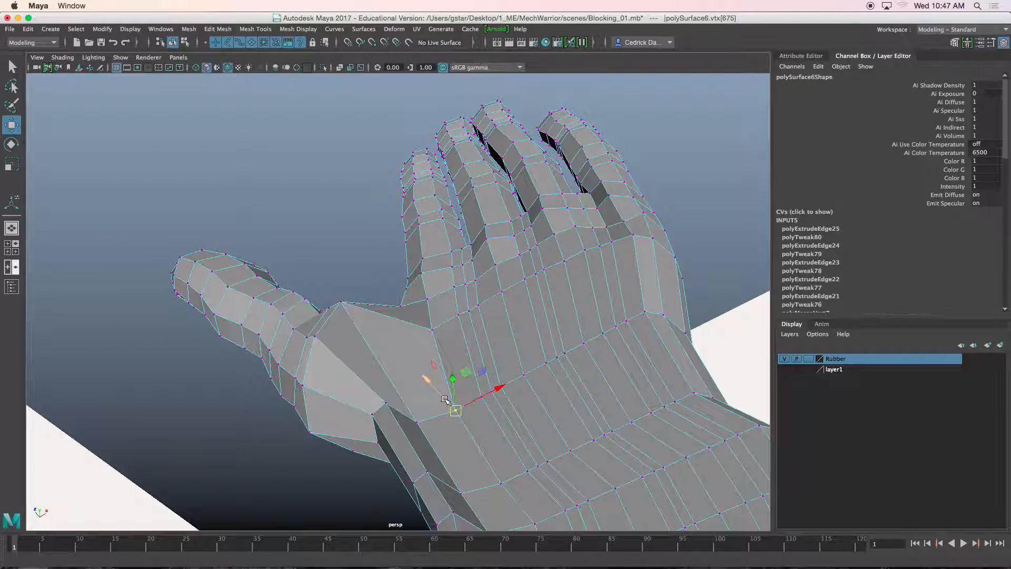
pyautogui.click(432, 328)
pyautogui.keyDown('alt'); pyautogui.moveTo(433, 328); pyautogui.dragTo(435, 323); pyautogui.keyUp('alt')
pyautogui.keyDown('alt'); pyautogui.moveTo(416, 249); pyautogui.dragTo(456, 341); pyautogui.keyUp('alt')
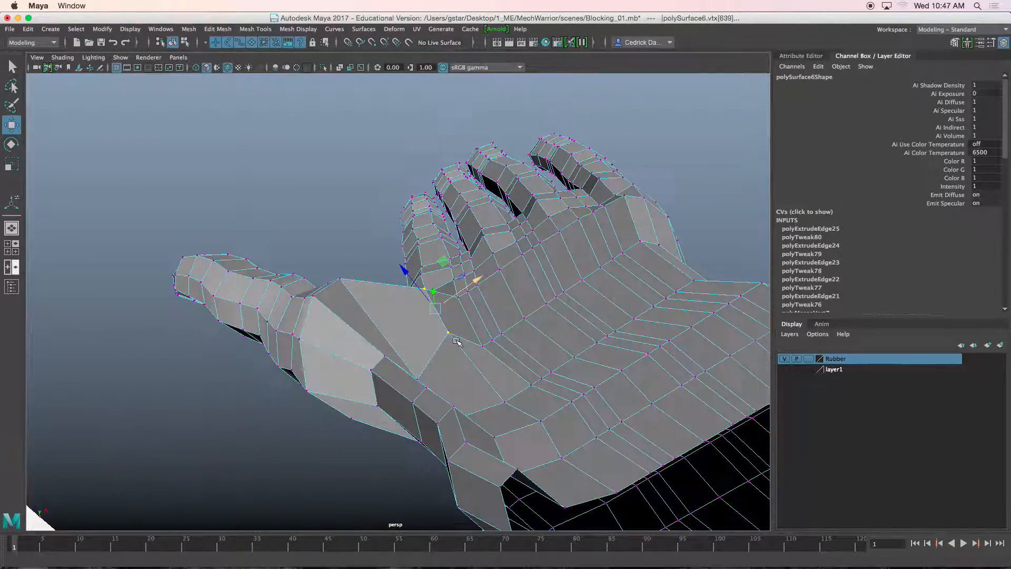
pyautogui.keyDown('alt'); pyautogui.moveTo(400, 239); pyautogui.dragTo(413, 274); pyautogui.keyUp('alt')
pyautogui.click(459, 350)
pyautogui.keyDown('shift'); pyautogui.click(459, 371); pyautogui.keyUp('shift')
pyautogui.keyDown('alt'); pyautogui.moveTo(415, 319); pyautogui.dragTo(426, 264); pyautogui.keyUp('alt')
pyautogui.keyDown('alt'); pyautogui.moveTo(395, 345); pyautogui.dragTo(332, 317); pyautogui.keyUp('alt')
pyautogui.click(397, 364)
pyautogui.click(345, 327)
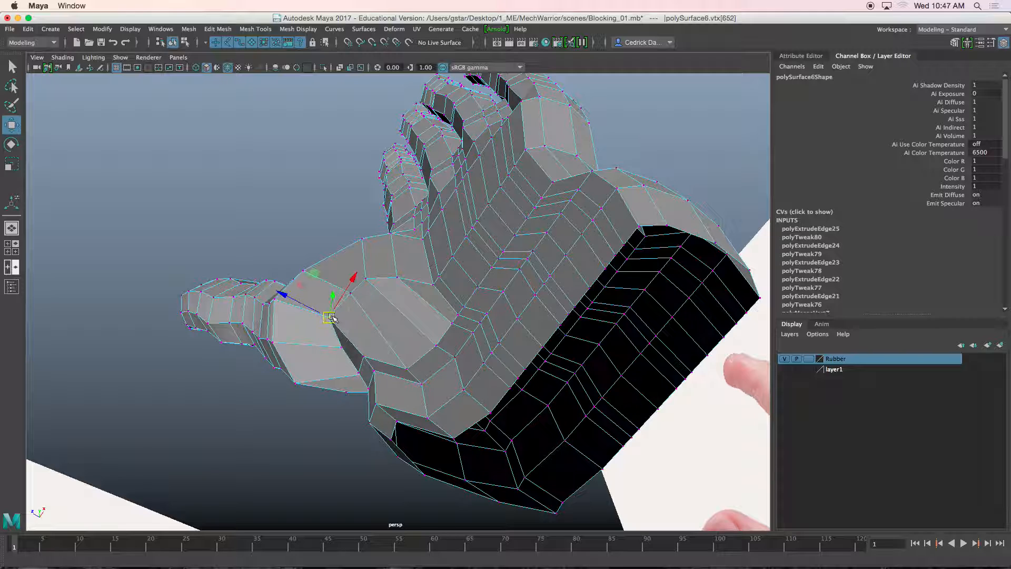
# Adjust the vertices along the mound's upper edge, between the thumb and the base of the index finger.
pyautogui.click(428, 287)
pyautogui.keyDown('alt'); pyautogui.moveTo(429, 287); pyautogui.dragTo(437, 259); pyautogui.keyUp('alt')
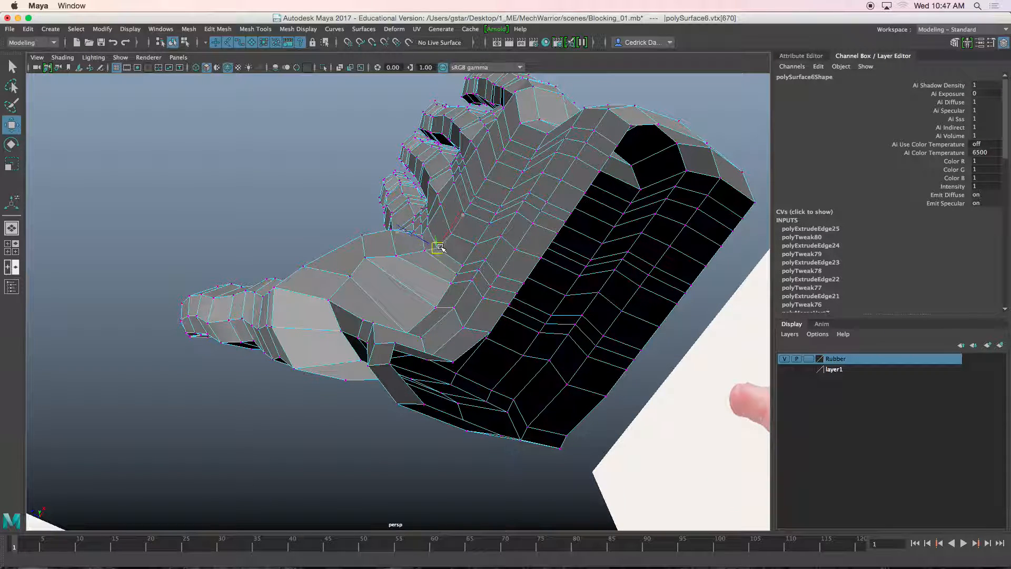
pyautogui.click(424, 248)
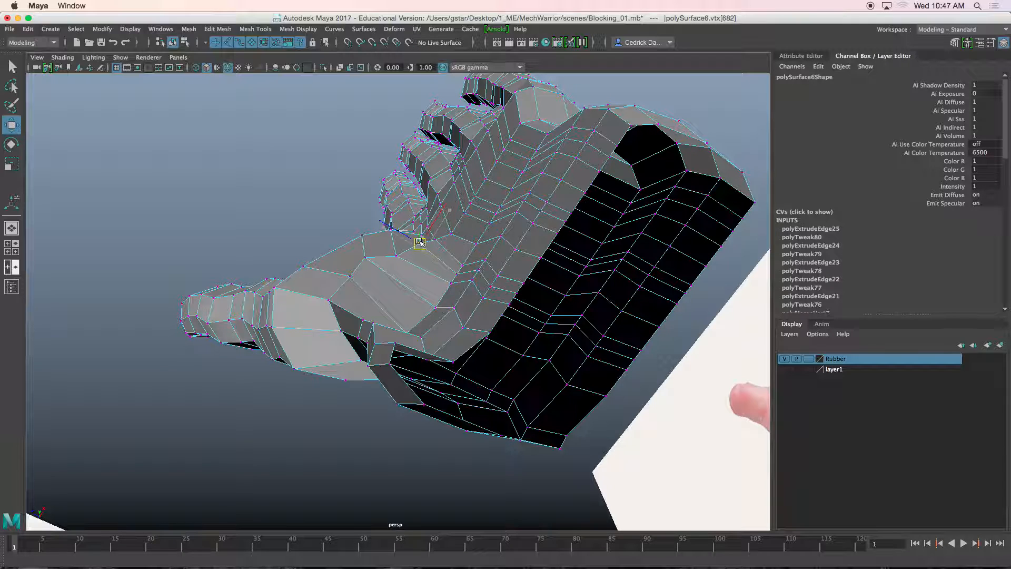
pyautogui.click(397, 257)
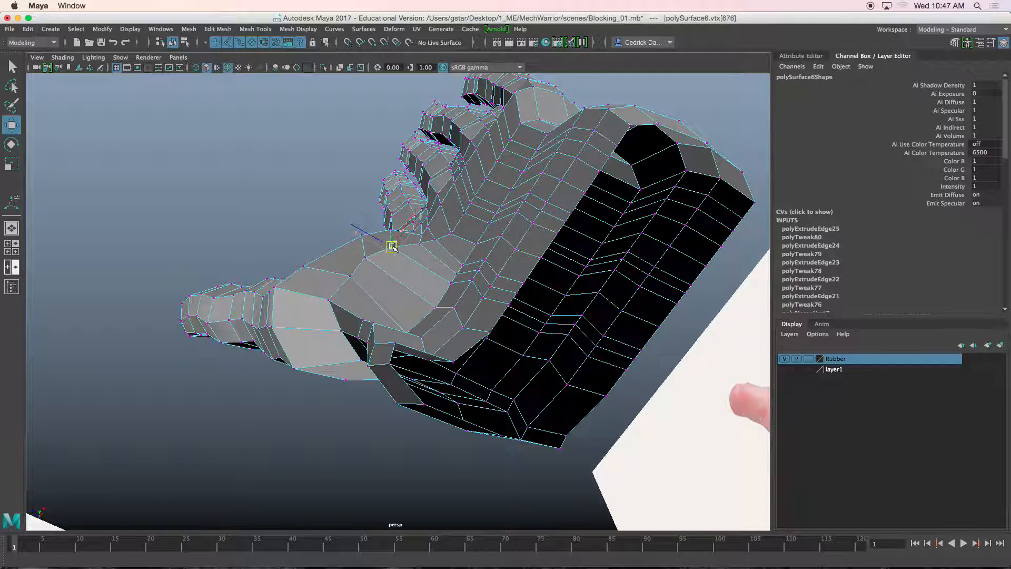
pyautogui.click(453, 235)
pyautogui.click(429, 248)
pyautogui.click(424, 241)
pyautogui.click(345, 274)
# Reposition two vertices at the outer side of the thumb's base.
pyautogui.keyDown('alt'); pyautogui.moveTo(337, 298); pyautogui.dragTo(450, 296); pyautogui.keyUp('alt')
pyautogui.click(350, 295)
pyautogui.moveTo(350, 269)
pyautogui.keyDown('alt'); pyautogui.mouseDown()
pyautogui.moveTo(368, 279)
pyautogui.moveTo(348, 269)
pyautogui.mouseUp(); pyautogui.keyUp('alt')
pyautogui.moveTo(338, 209); pyautogui.dragTo(322, 178)
pyautogui.click(360, 256)
pyautogui.moveTo(343, 241); pyautogui.dragTo(286, 283)
# Pull the outer edge vertices between the thumb's base and the wrist downward to smooth the transition.
pyautogui.keyDown('alt'); pyautogui.moveTo(291, 316); pyautogui.dragTo(303, 235, button='middle'); pyautogui.keyUp('alt')
pyautogui.keyDown('alt'); pyautogui.moveTo(315, 261); pyautogui.dragTo(318, 285); pyautogui.keyUp('alt')
pyautogui.keyDown('alt'); pyautogui.moveTo(320, 278); pyautogui.dragTo(330, 199, button='middle'); pyautogui.keyUp('alt')
pyautogui.keyDown('alt'); pyautogui.moveTo(330, 199); pyautogui.dragTo(356, 246, button='right'); pyautogui.keyUp('alt')
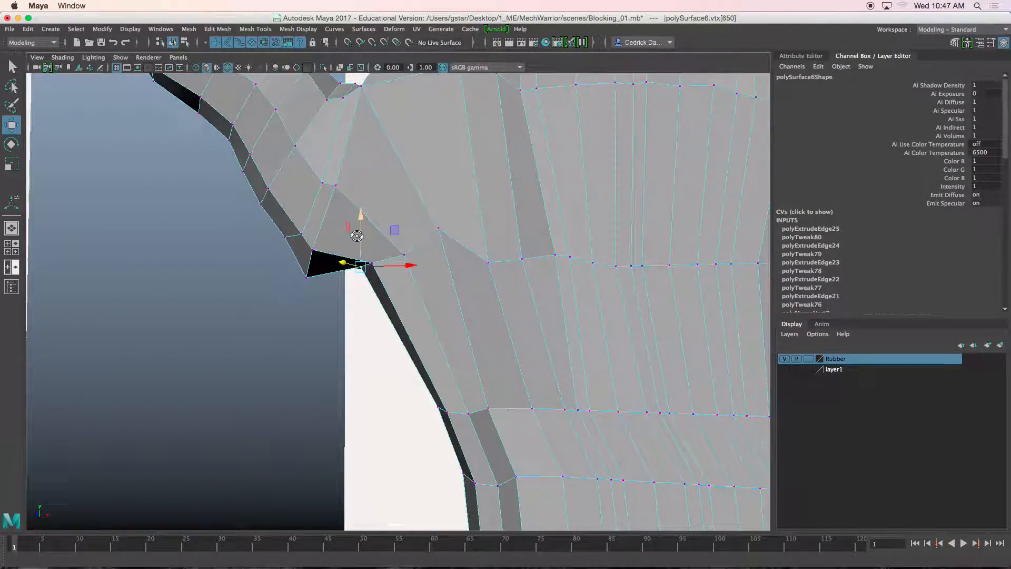
pyautogui.moveTo(358, 266); pyautogui.dragTo(348, 302)
pyautogui.click(368, 262)
pyautogui.moveTo(367, 263); pyautogui.dragTo(365, 282)
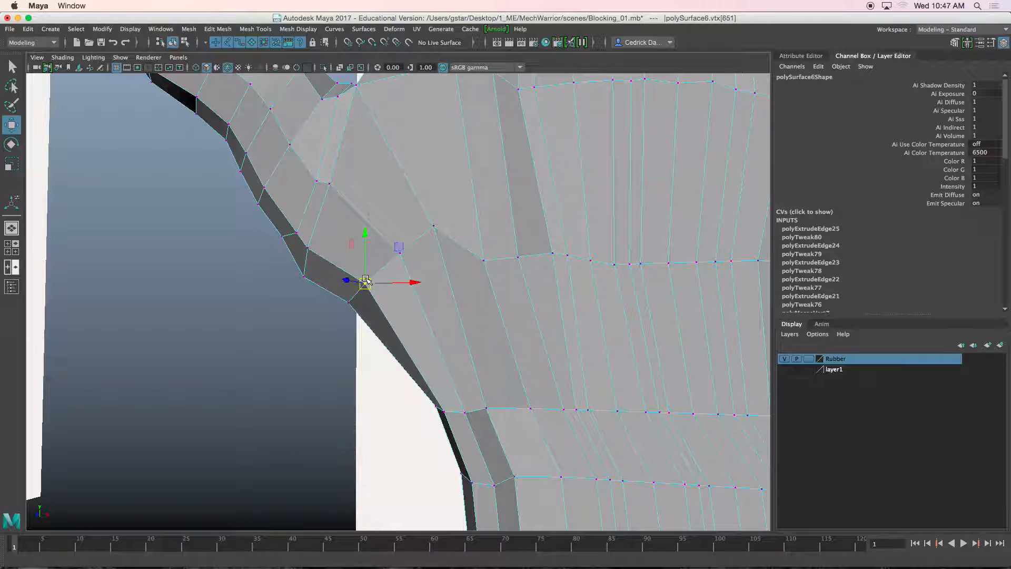
pyautogui.click(433, 226)
pyautogui.moveTo(434, 225); pyautogui.dragTo(360, 292)
pyautogui.click(399, 252)
pyautogui.click(365, 284)
# In the side view, use wireframe display to move the lower thumb-base vertex outward toward the photo's outline.
pyautogui.scroll(-5, 348, 239)
pyautogui.moveTo(348, 239)
pyautogui.keyDown('alt'); pyautogui.mouseDown()
pyautogui.moveTo(395, 233)
pyautogui.moveTo(343, 256)
pyautogui.mouseUp(); pyautogui.keyUp('alt')
pyautogui.scroll(5, 374, 248)
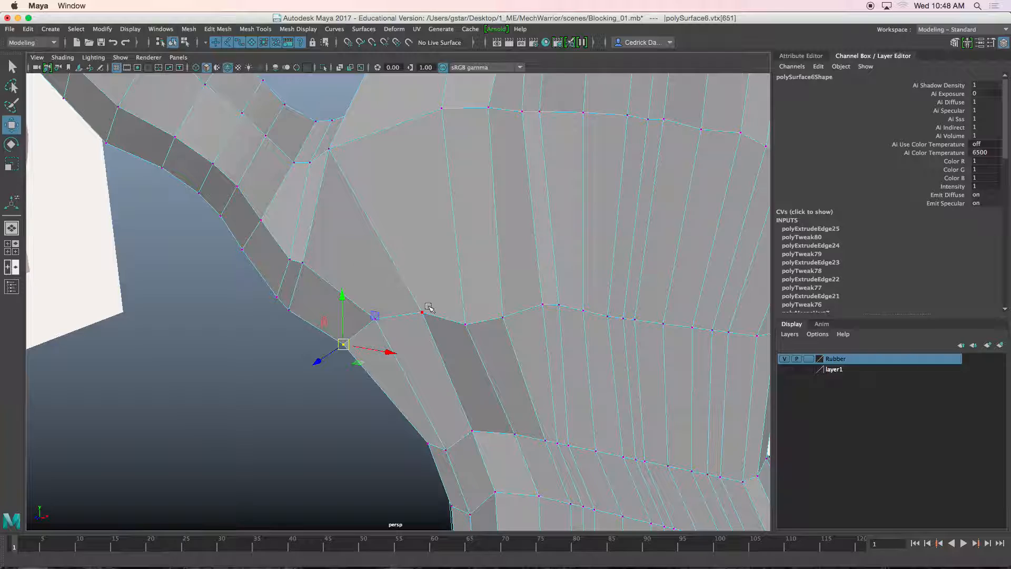
pyautogui.press('space')
pyautogui.press('space')
pyautogui.scroll(4, 532, 373)
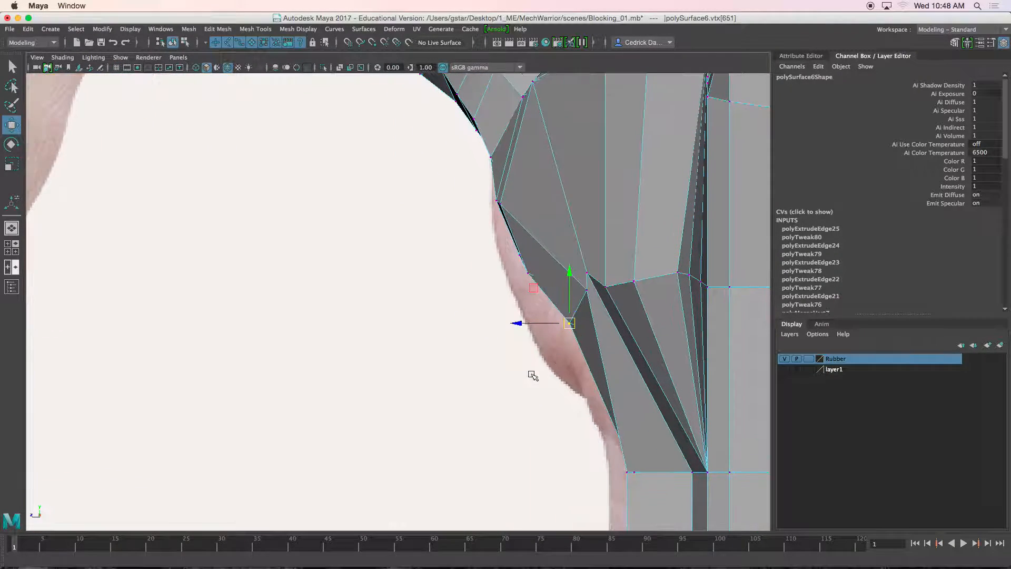
pyautogui.keyDown('alt'); pyautogui.moveTo(576, 341); pyautogui.dragTo(539, 338, button='middle'); pyautogui.keyUp('alt')
pyautogui.press('4')
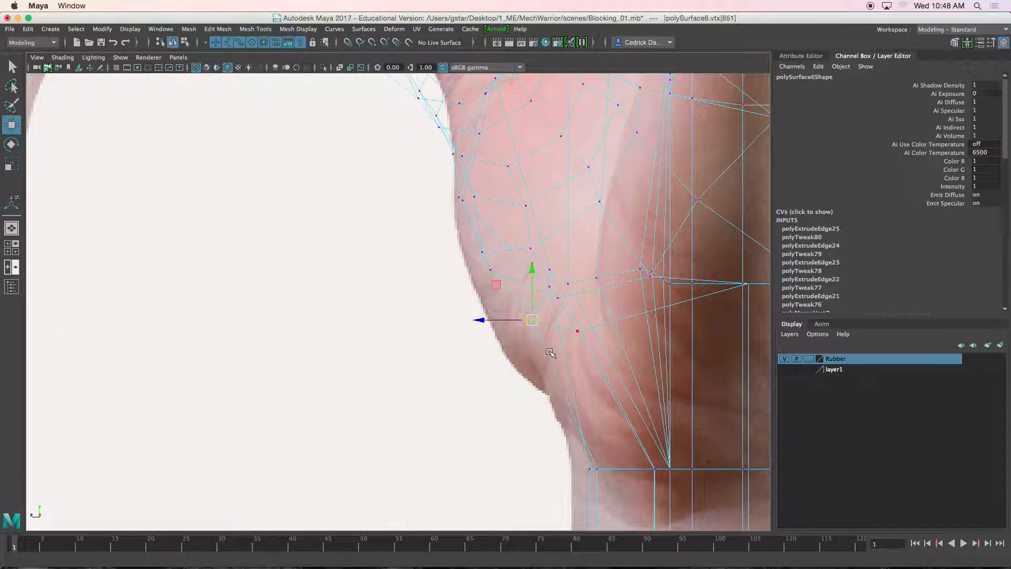
pyautogui.moveTo(535, 321); pyautogui.dragTo(521, 322)
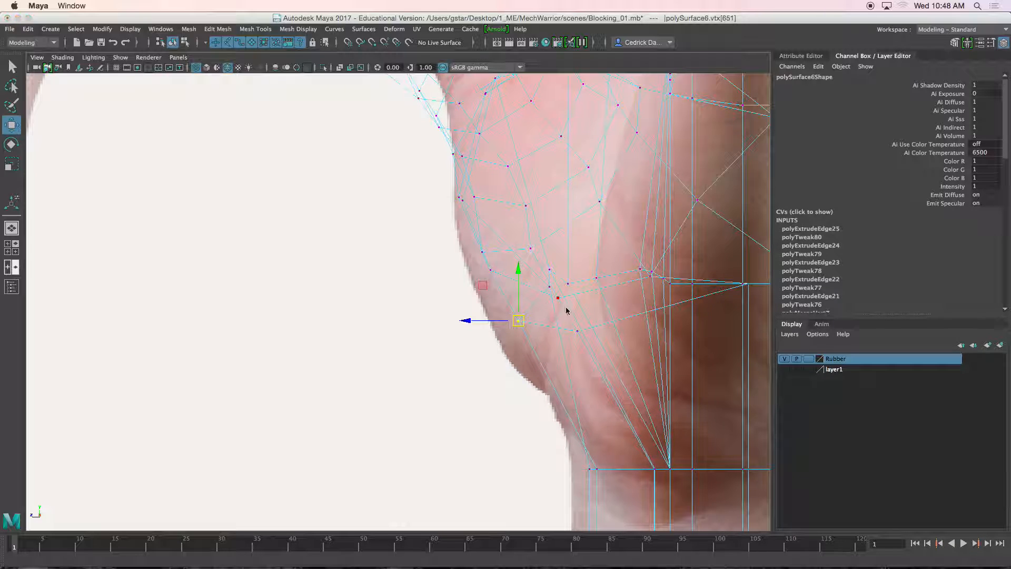
pyautogui.press('5')
# Adjust the inner vertices of the row across the thumb's lower base in the side view.
pyautogui.click(546, 290)
pyautogui.click(548, 285)
pyautogui.moveTo(550, 255); pyautogui.dragTo(500, 256, button='right')
pyautogui.moveTo(551, 289)
pyautogui.mouseDown()
pyautogui.moveTo(537, 299)
pyautogui.moveTo(542, 282)
pyautogui.mouseUp()
pyautogui.moveTo(543, 284); pyautogui.dragTo(592, 276)
pyautogui.click(567, 284)
# Shift the thumb-base vertices and the upper palm vertices beside the thumb to even out the side profile.
pyautogui.scroll(-5, 595, 274)
pyautogui.scroll(2, 598, 271)
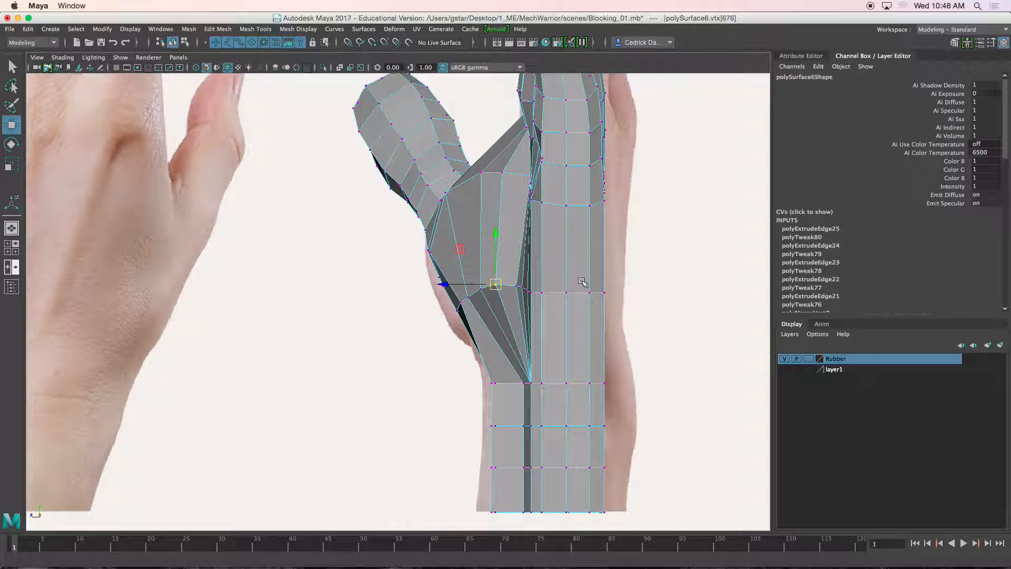
pyautogui.click(460, 304)
pyautogui.click(447, 194)
pyautogui.moveTo(448, 196); pyautogui.dragTo(449, 208)
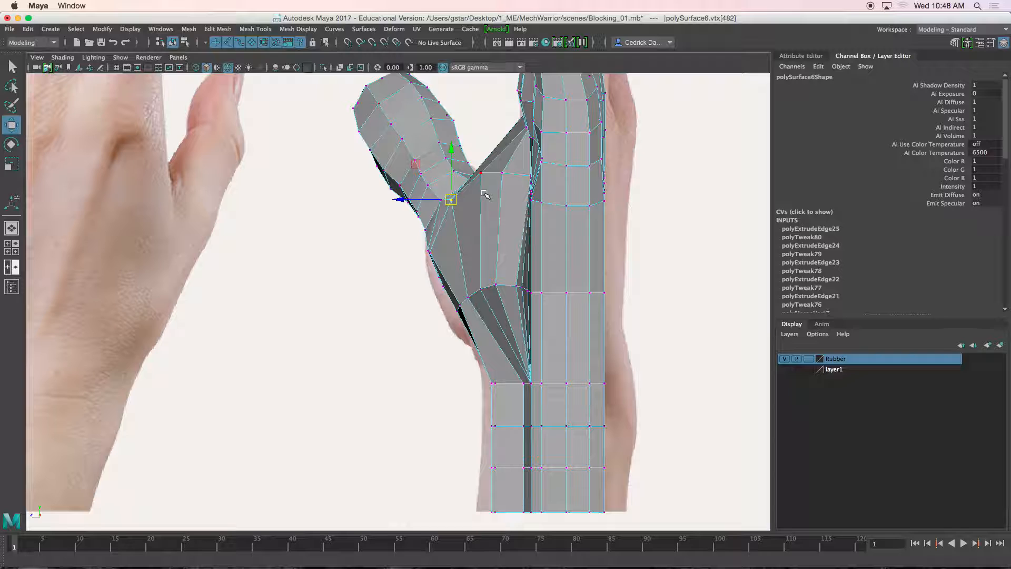
pyautogui.click(482, 172)
pyautogui.moveTo(481, 172); pyautogui.dragTo(503, 179)
pyautogui.click(502, 173)
pyautogui.keyDown('alt'); pyautogui.moveTo(490, 390); pyautogui.dragTo(460, 358, button='middle'); pyautogui.keyUp('alt')
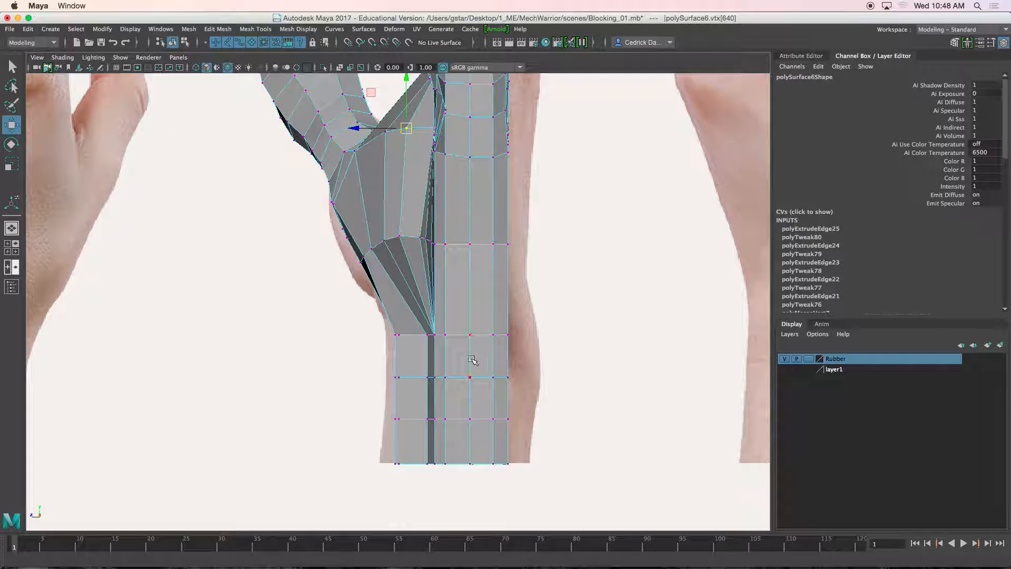
pyautogui.keyDown('alt'); pyautogui.moveTo(443, 420); pyautogui.dragTo(447, 386, button='middle'); pyautogui.keyUp('alt')
pyautogui.moveTo(463, 395); pyautogui.dragTo(412, 256, button='right')
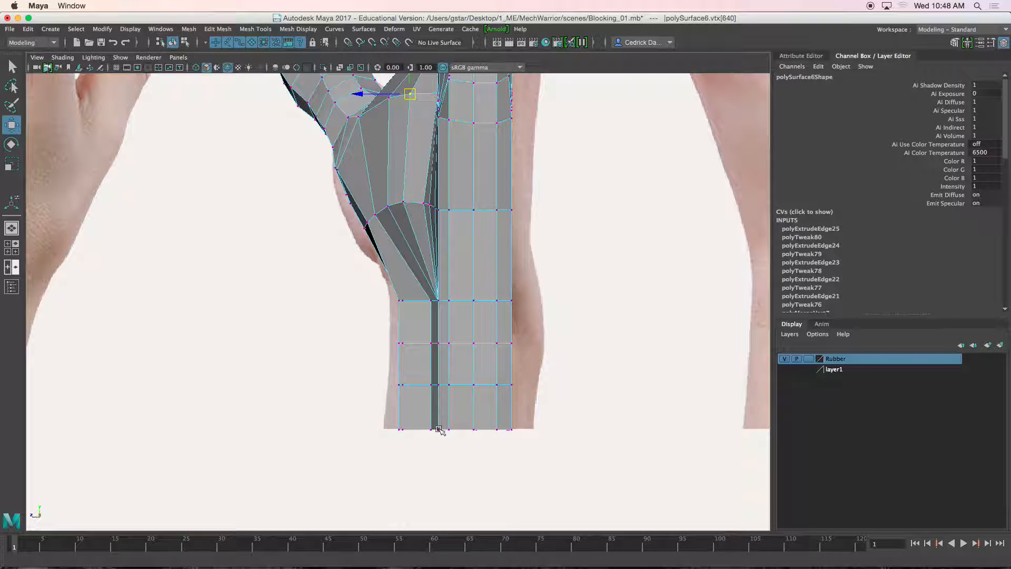
pyautogui.moveTo(528, 465); pyautogui.dragTo(530, 466)
# Move the whole hand onto the open-palm photo at about Translate Z 3.953 and set Rotate Y to 180.
pyautogui.scroll(-5, 535, 465)
pyautogui.keyDown('alt'); pyautogui.moveTo(533, 419); pyautogui.dragTo(591, 425, button='middle'); pyautogui.keyUp('alt')
pyautogui.moveTo(595, 250); pyautogui.dragTo(655, 239, button='right')
pyautogui.scroll(2, 606, 342)
pyautogui.keyDown('alt'); pyautogui.moveTo(606, 343); pyautogui.dragTo(610, 345, button='middle'); pyautogui.keyUp('alt')
pyautogui.moveTo(584, 220); pyautogui.dragTo(135, 221)
pyautogui.keyDown('alt'); pyautogui.moveTo(157, 262); pyautogui.dragTo(335, 268, button='middle'); pyautogui.keyUp('alt')
pyautogui.scroll(1, 334, 269)
pyautogui.keyDown('alt'); pyautogui.moveTo(260, 258); pyautogui.dragTo(359, 283, button='middle'); pyautogui.keyUp('alt')
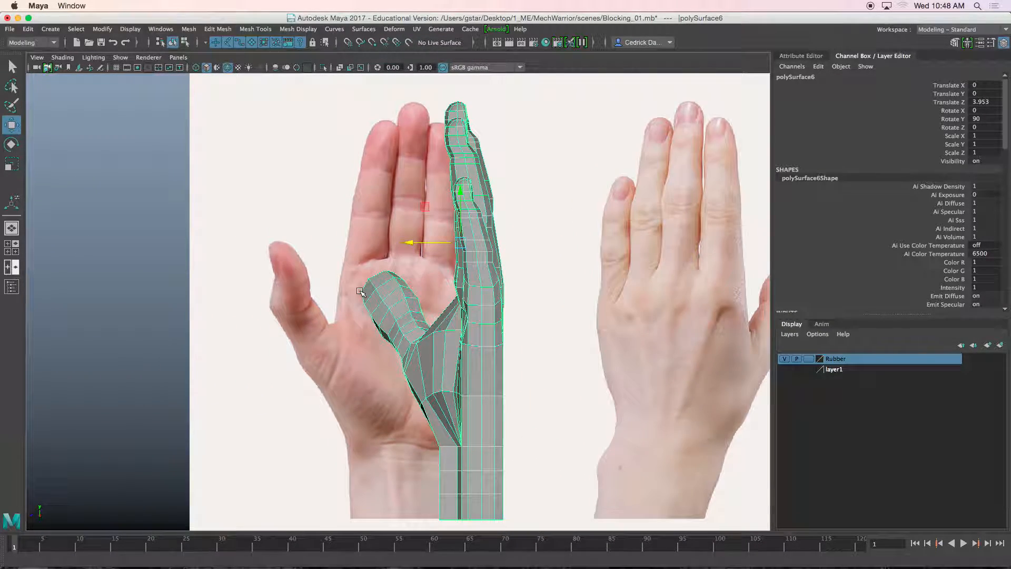
pyautogui.press('e')
pyautogui.moveTo(438, 245); pyautogui.dragTo(495, 249)
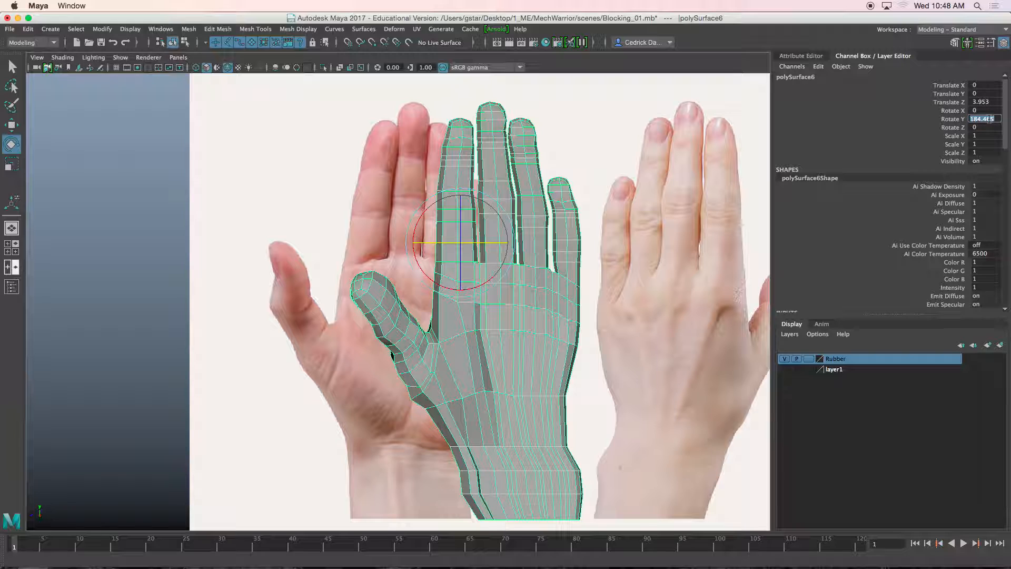
pyautogui.press('Return')
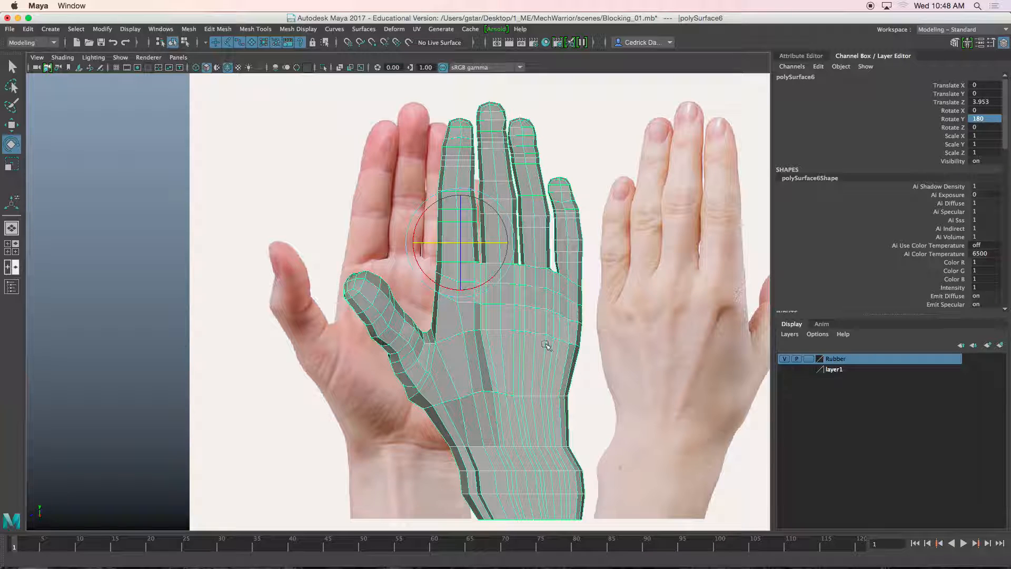
# Align the hand with the open-palm photo at about Translate Y -0.135 and Translate Z 5.357.
pyautogui.press('w')
pyautogui.moveTo(411, 247); pyautogui.dragTo(303, 243)
pyautogui.keyDown('alt'); pyautogui.moveTo(309, 347); pyautogui.dragTo(333, 221, button='middle'); pyautogui.keyUp('alt')
pyautogui.keyDown('alt'); pyautogui.moveTo(333, 221); pyautogui.dragTo(348, 269, button='right'); pyautogui.keyUp('alt')
pyautogui.keyDown('alt'); pyautogui.moveTo(380, 158); pyautogui.dragTo(384, 249, button='middle'); pyautogui.keyUp('alt')
pyautogui.keyDown('alt'); pyautogui.moveTo(385, 177); pyautogui.dragTo(378, 218, button='middle'); pyautogui.keyUp('alt')
pyautogui.moveTo(375, 209); pyautogui.dragTo(399, 190)
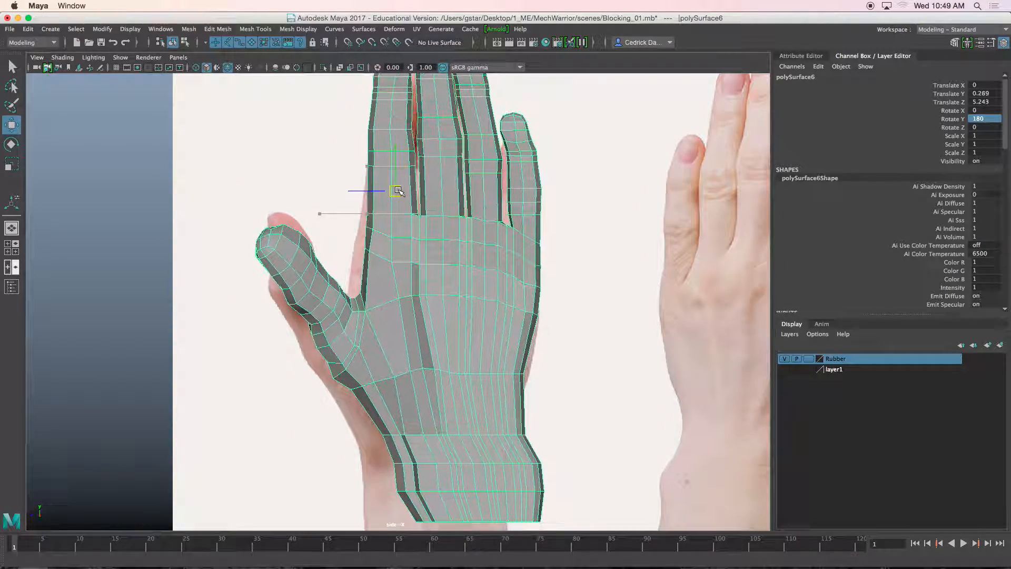
pyautogui.keyDown('alt'); pyautogui.moveTo(391, 243); pyautogui.dragTo(397, 189, button='middle'); pyautogui.keyUp('alt')
pyautogui.moveTo(399, 141); pyautogui.dragTo(391, 174)
pyautogui.keyDown('alt'); pyautogui.moveTo(391, 262); pyautogui.dragTo(398, 194, button='middle'); pyautogui.keyUp('alt')
# Select the wrist vertex rows, narrow them slightly and shift them toward the thumb side to follow the photo's forearm.
pyautogui.moveTo(437, 261); pyautogui.dragTo(395, 266, button='right')
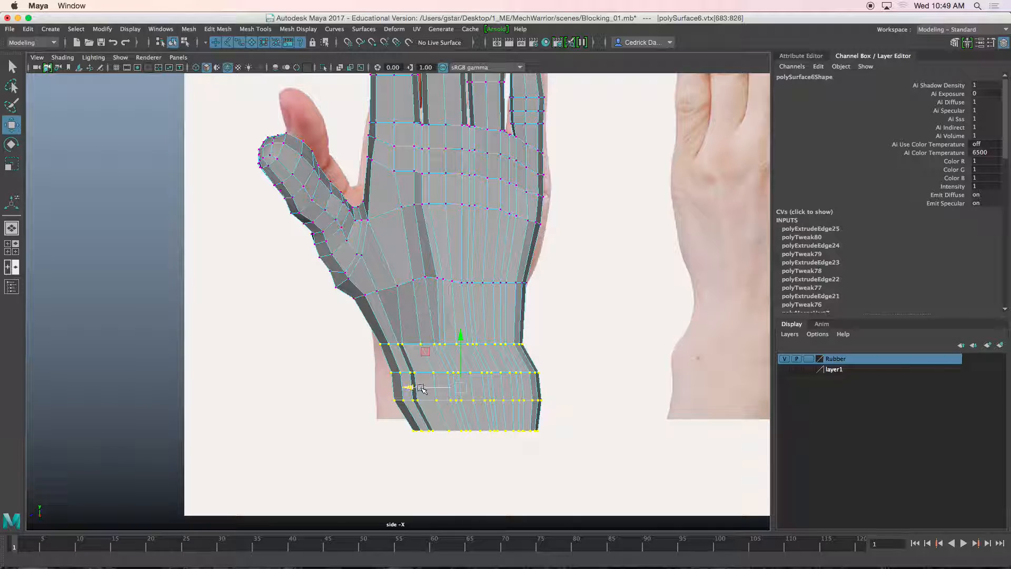
pyautogui.press('r')
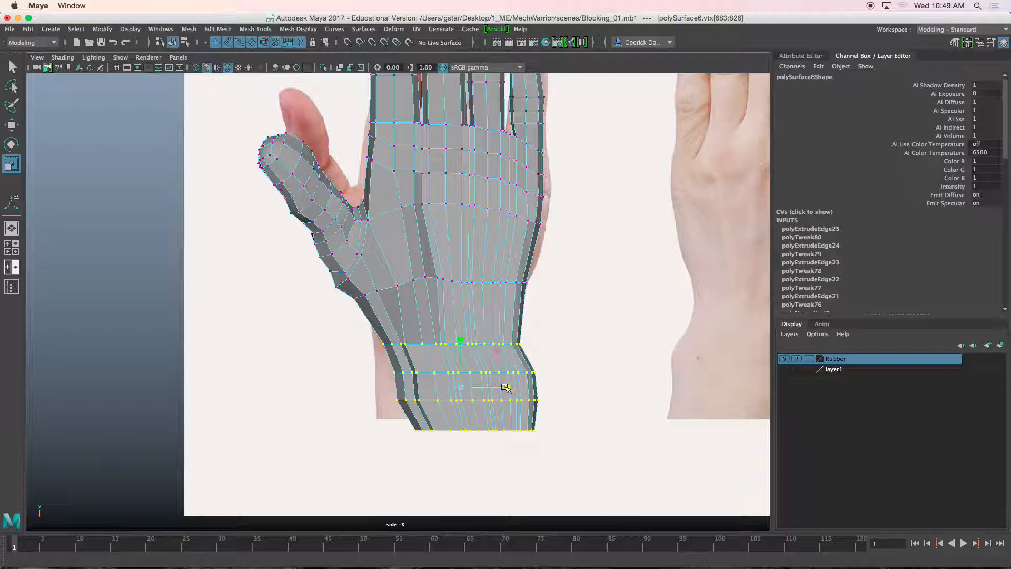
pyautogui.press('w')
pyautogui.moveTo(410, 388); pyautogui.dragTo(406, 388)
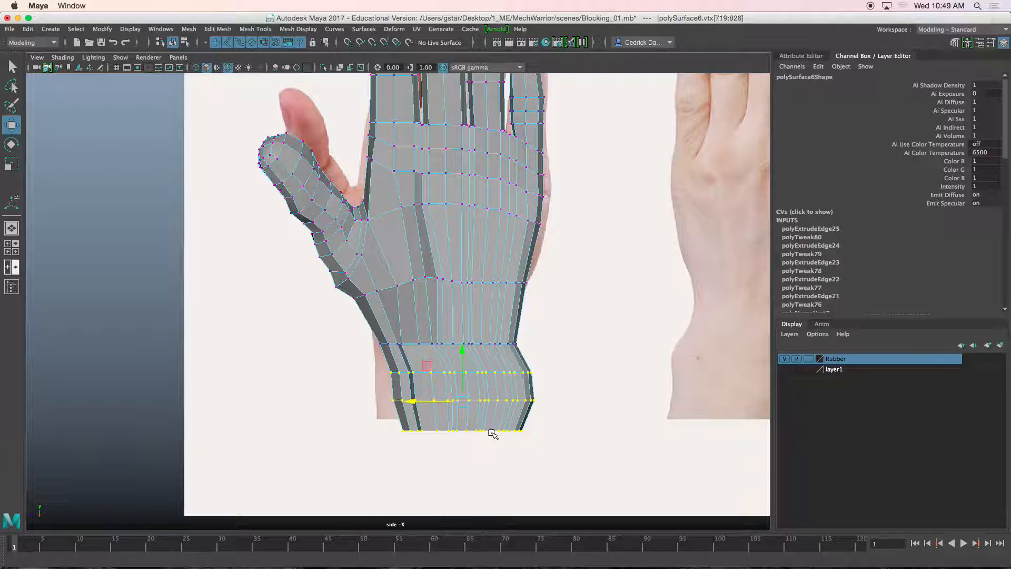
pyautogui.moveTo(416, 394); pyautogui.dragTo(411, 394)
pyautogui.keyDown('alt'); pyautogui.moveTo(408, 338); pyautogui.dragTo(431, 414, button='middle'); pyautogui.keyUp('alt')
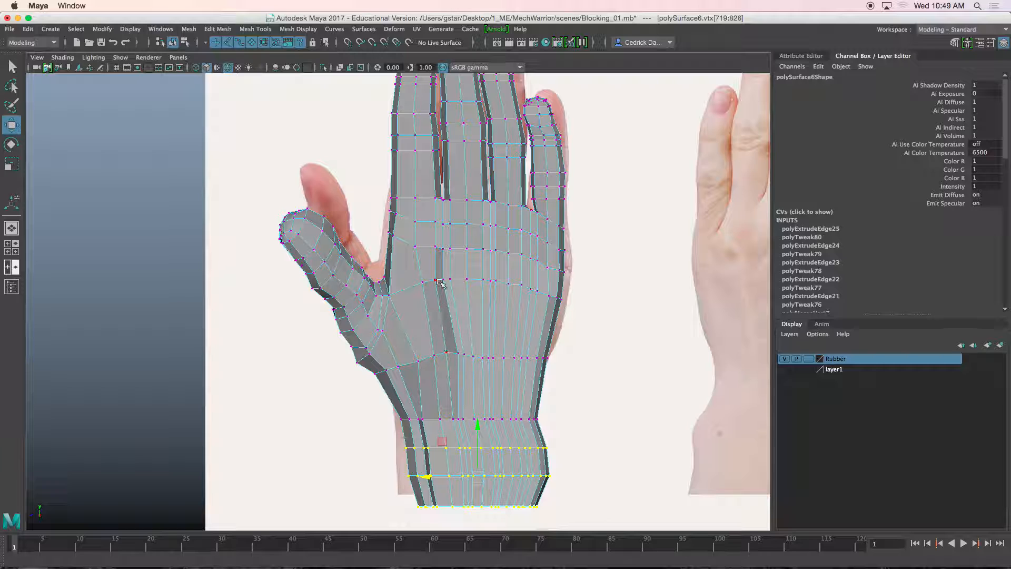
# Compare the mesh with the palm photo in wireframe, and adjust the palm vertices above the wrist on the thumb side.
pyautogui.scroll(2, 439, 283)
pyautogui.press('4')
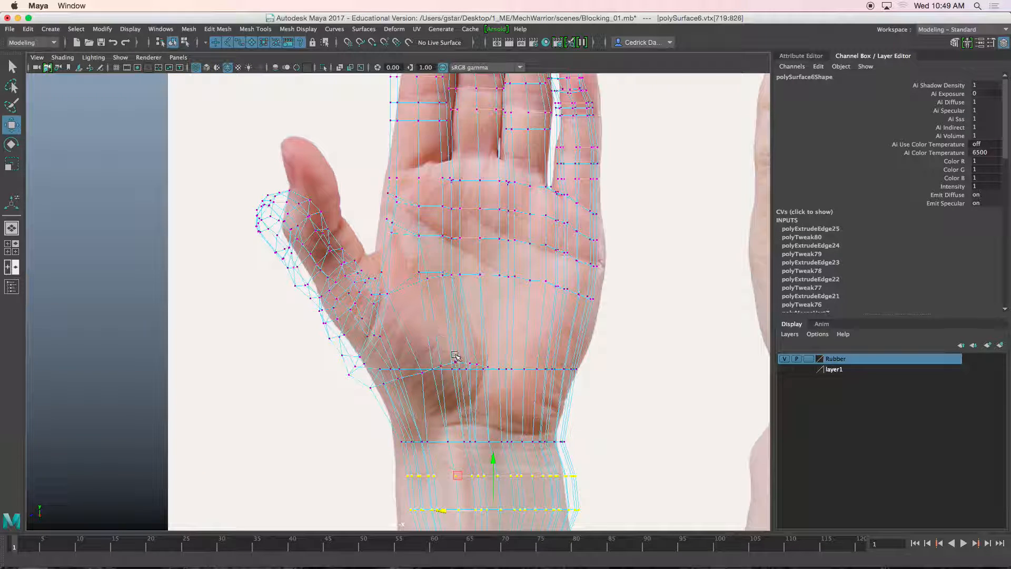
pyautogui.press('5')
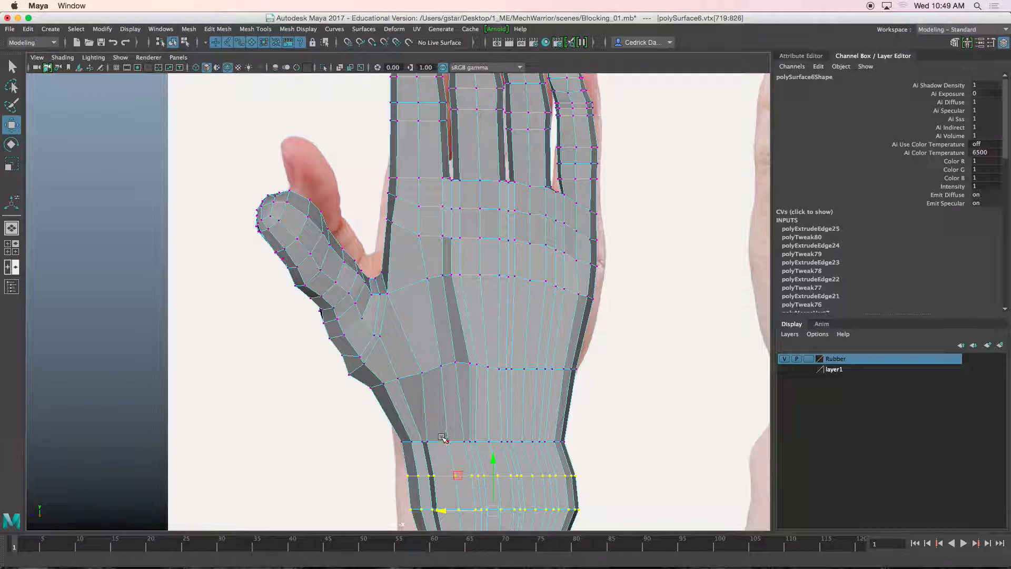
pyautogui.click(420, 372)
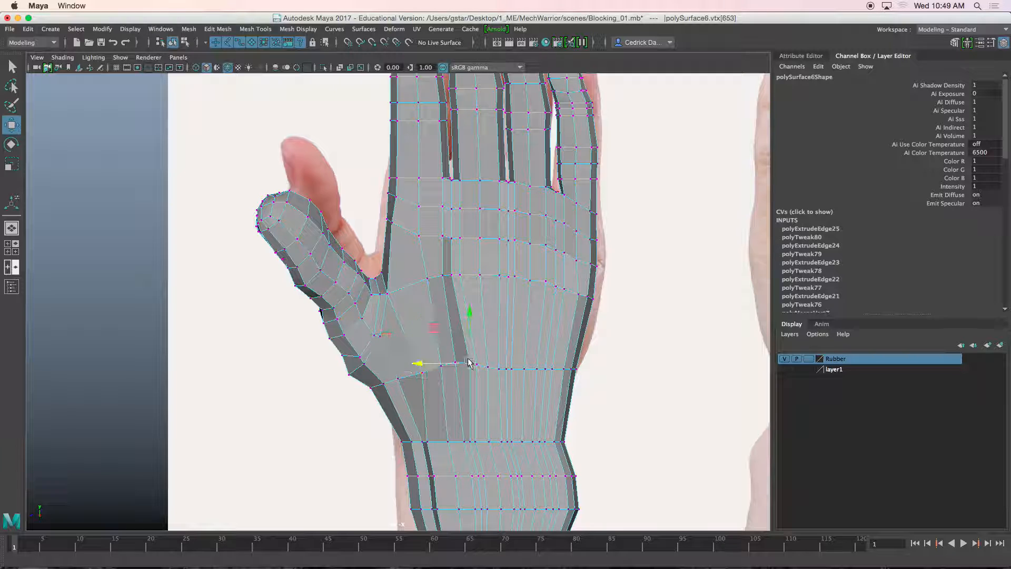
# Leave vertex editing and examine the hand's wrist and thumb side in the perspective view.
pyautogui.scroll(-5, 453, 258)
pyautogui.moveTo(447, 251); pyautogui.dragTo(479, 231, button='right')
pyautogui.press('space')
pyautogui.press('space')
pyautogui.scroll(-10, 584, 206)
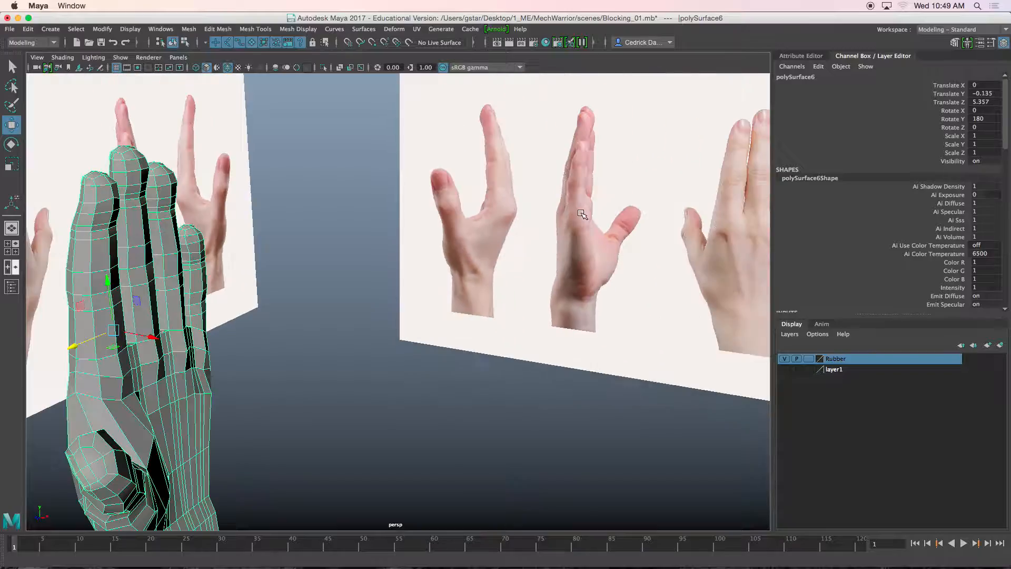
pyautogui.keyDown('alt'); pyautogui.moveTo(580, 216); pyautogui.dragTo(565, 224); pyautogui.keyUp('alt')
pyautogui.keyDown('alt'); pyautogui.moveTo(564, 224); pyautogui.dragTo(592, 197, button='middle'); pyautogui.keyUp('alt')
pyautogui.scroll(-5, 592, 197)
pyautogui.keyDown('alt'); pyautogui.moveTo(592, 196); pyautogui.dragTo(625, 244); pyautogui.keyUp('alt')
pyautogui.scroll(5, 599, 223)
pyautogui.keyDown('alt'); pyautogui.moveTo(625, 245); pyautogui.dragTo(489, 232, button='middle'); pyautogui.keyUp('alt')
pyautogui.scroll(5, 493, 260)
pyautogui.keyDown('alt'); pyautogui.moveTo(504, 276); pyautogui.dragTo(469, 248); pyautogui.keyUp('alt')
# Select the column of wrist vertices along the corner on the back of the forearm and reposition it to round the wrist.
pyautogui.moveTo(470, 248); pyautogui.dragTo(419, 245, button='right')
pyautogui.keyDown('alt'); pyautogui.moveTo(447, 265); pyautogui.dragTo(438, 241); pyautogui.keyUp('alt')
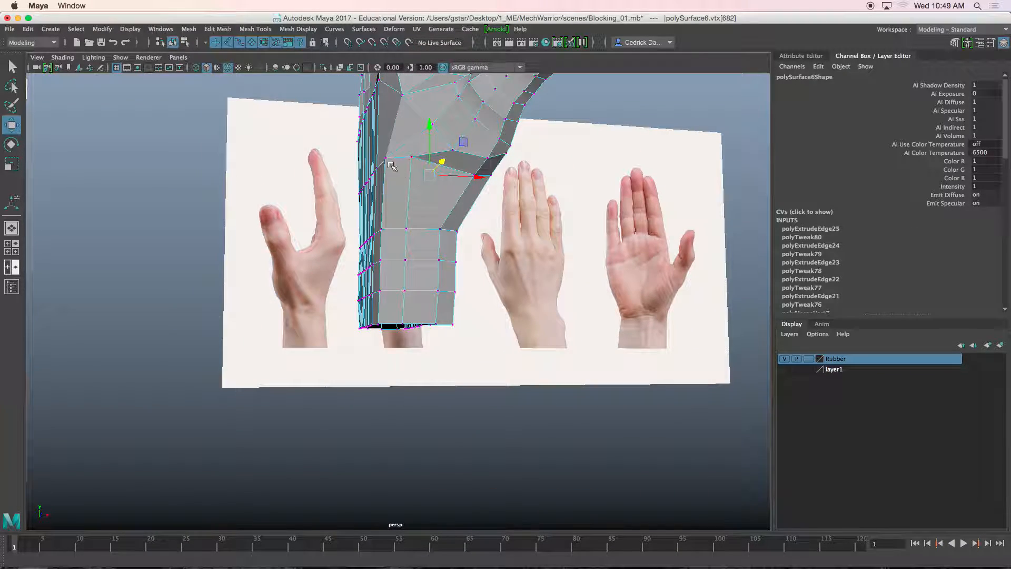
pyautogui.keyDown('alt'); pyautogui.moveTo(385, 162); pyautogui.dragTo(425, 180); pyautogui.keyUp('alt')
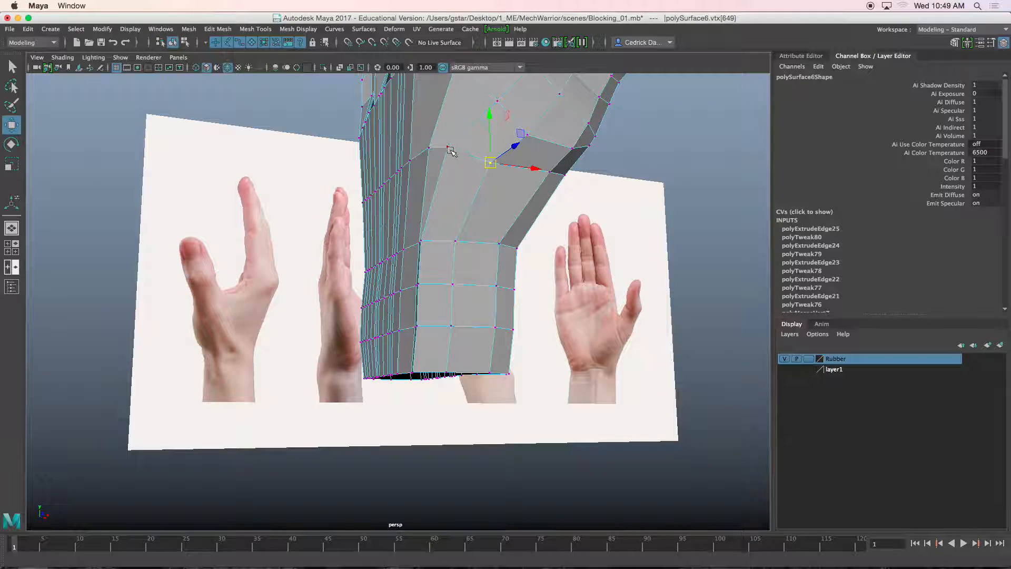
pyautogui.keyDown('alt'); pyautogui.moveTo(455, 199); pyautogui.dragTo(431, 195); pyautogui.keyUp('alt')
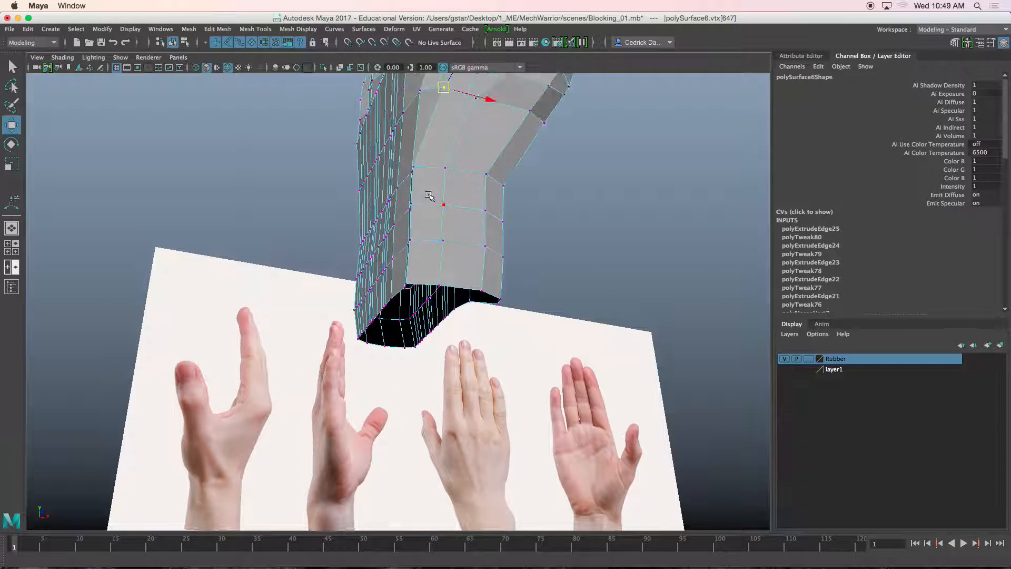
pyautogui.keyDown('shift'); pyautogui.click(416, 200); pyautogui.keyUp('shift')
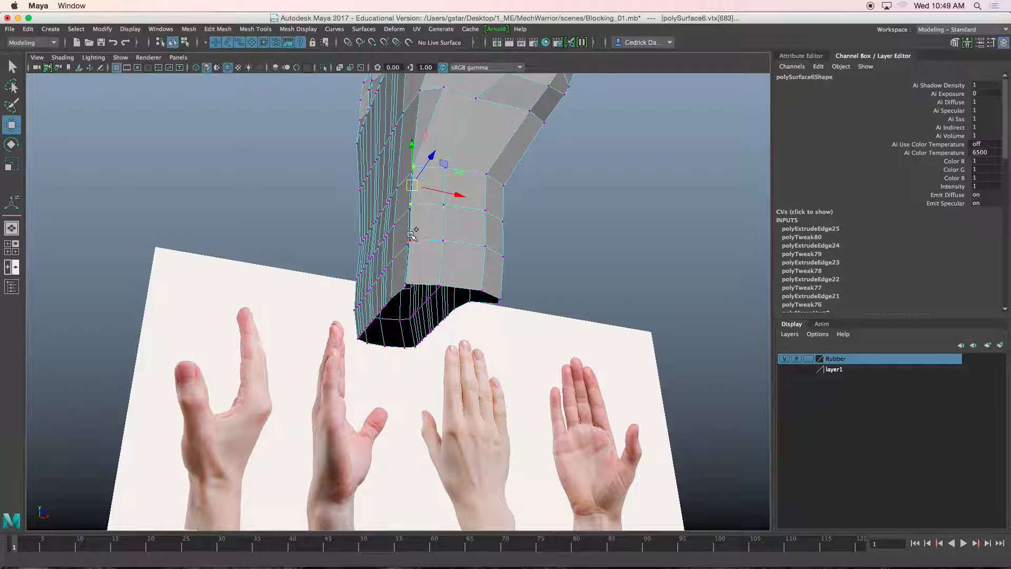
pyautogui.keyDown('alt'); pyautogui.moveTo(407, 282); pyautogui.dragTo(444, 162); pyautogui.keyUp('alt')
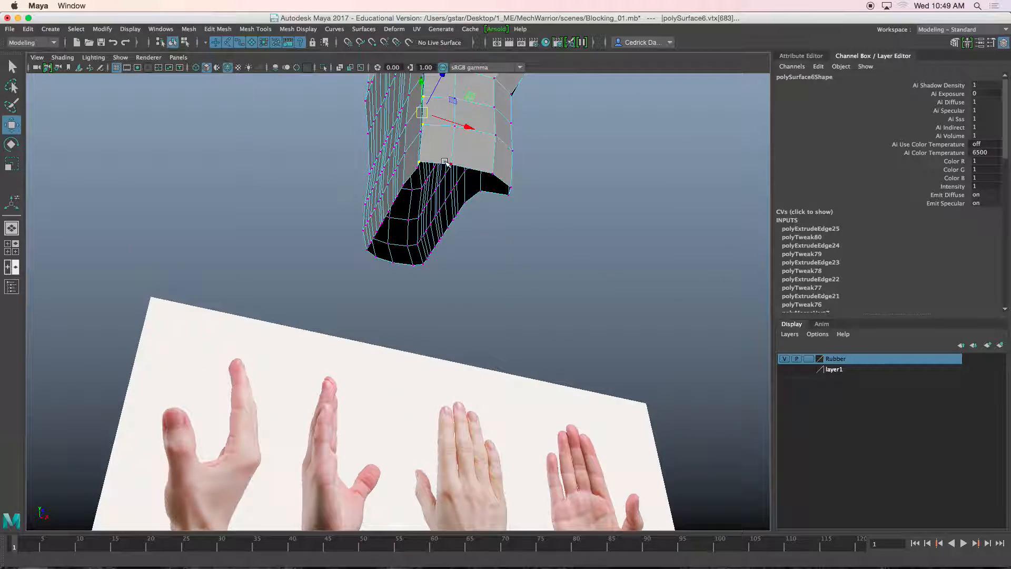
pyautogui.moveTo(457, 121); pyautogui.dragTo(442, 191)
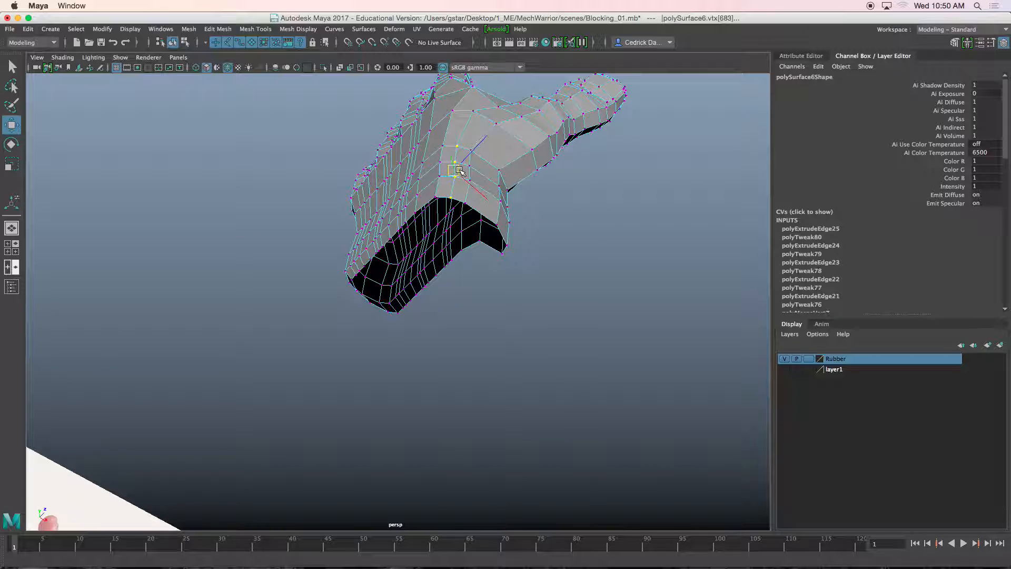
# Select the neighbouring column of wrist vertices toward the thumb and adjust it to smooth the forearm's curvature.
pyautogui.keyDown('alt'); pyautogui.moveTo(463, 213); pyautogui.dragTo(503, 263); pyautogui.keyUp('alt')
pyautogui.click(524, 237)
pyautogui.click(498, 281)
pyautogui.keyDown('shift'); pyautogui.click(498, 307); pyautogui.keyUp('shift')
pyautogui.keyDown('shift'); pyautogui.click(500, 334); pyautogui.keyUp('shift')
pyautogui.keyDown('shift'); pyautogui.click(496, 366); pyautogui.keyUp('shift')
pyautogui.keyDown('alt'); pyautogui.moveTo(498, 363); pyautogui.dragTo(496, 290); pyautogui.keyUp('alt')
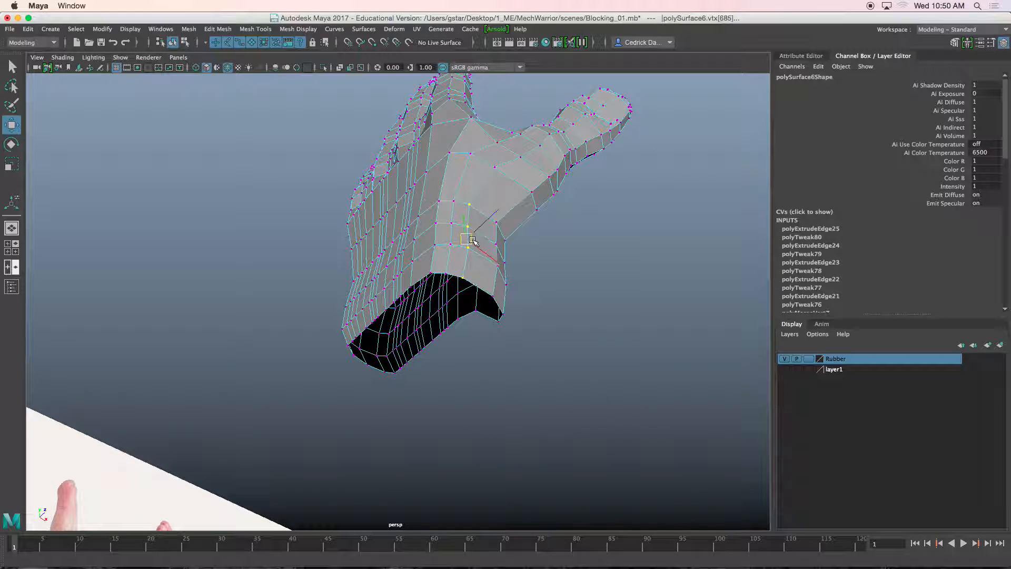
pyautogui.keyDown('alt'); pyautogui.moveTo(478, 248); pyautogui.dragTo(342, 228); pyautogui.keyUp('alt')
# Delete the middle of three closely spaced vertical edges in the lowest row of faces at the wrist opening.
pyautogui.moveTo(332, 226); pyautogui.dragTo(356, 212, button='right')
pyautogui.keyDown('alt'); pyautogui.moveTo(364, 218); pyautogui.dragTo(483, 302); pyautogui.keyUp('alt')
pyautogui.scroll(4, 489, 273)
pyautogui.scroll(5, 483, 302)
pyautogui.keyDown('alt'); pyautogui.moveTo(482, 302); pyautogui.dragTo(501, 262, button='middle'); pyautogui.keyUp('alt')
pyautogui.moveTo(501, 262); pyautogui.dragTo(501, 227, button='right')
pyautogui.click(484, 299)
pyautogui.click(433, 320)
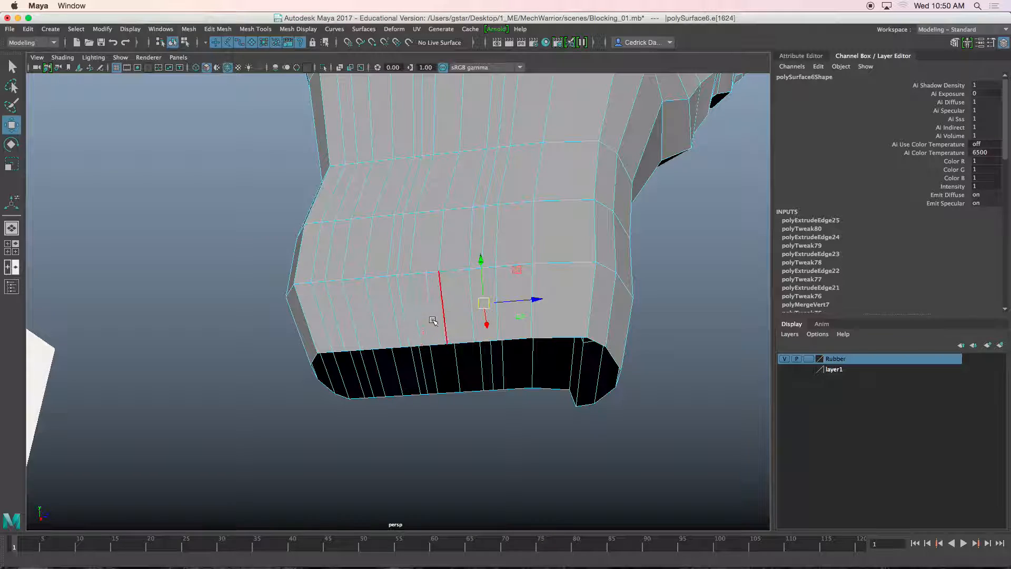
pyautogui.click(461, 311)
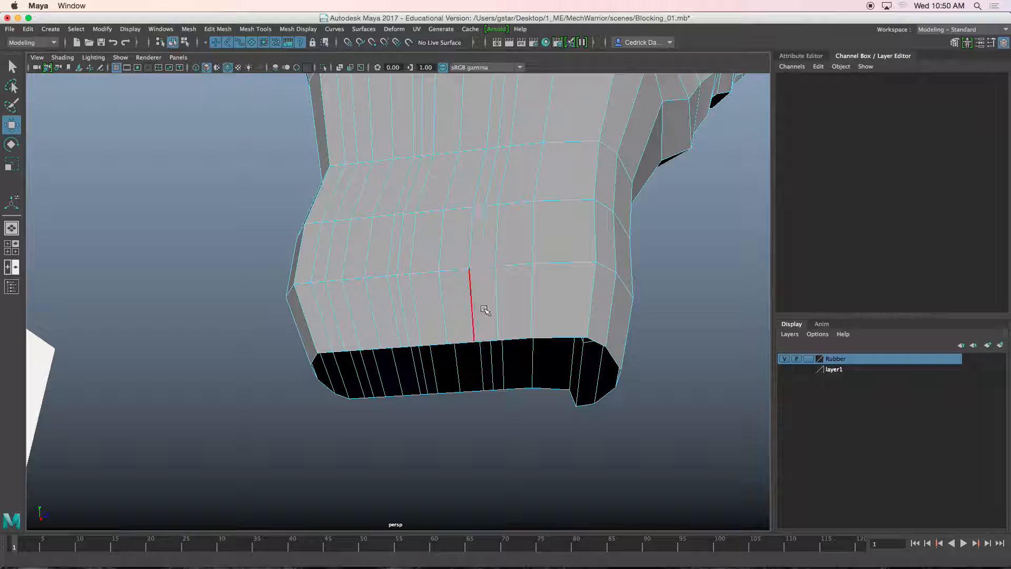
# Merge the two border vertices beside the deleted edge into one point at their center.
pyautogui.moveTo(491, 258); pyautogui.dragTo(447, 266, button='right')
pyautogui.click(498, 341)
pyautogui.keyDown('alt'); pyautogui.moveTo(499, 349); pyautogui.dragTo(494, 299); pyautogui.keyUp('alt')
pyautogui.click(504, 287)
pyautogui.keyDown('shift'); pyautogui.moveTo(511, 228); pyautogui.dragTo(548, 177, button='right'); pyautogui.keyUp('shift')
# Select the border vertices of the next cluster of close edges at the wrist opening and merge them to their center.
pyautogui.keyDown('alt'); pyautogui.moveTo(499, 208); pyautogui.dragTo(499, 230, button='middle'); pyautogui.keyUp('alt')
pyautogui.scroll(3, 499, 230)
pyautogui.moveTo(535, 210); pyautogui.dragTo(529, 176, button='right')
pyautogui.click(520, 175)
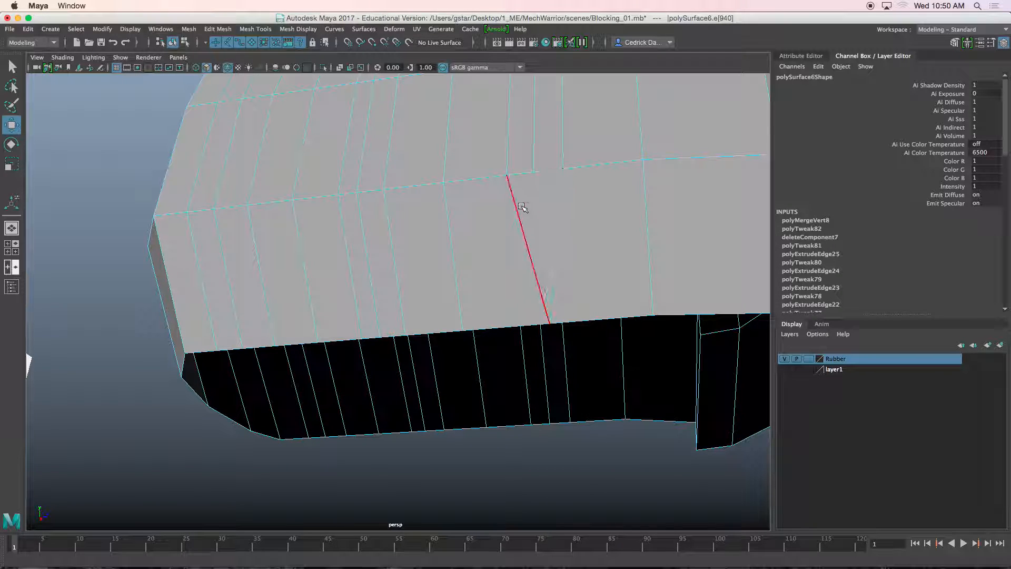
pyautogui.keyDown('alt'); pyautogui.moveTo(501, 237); pyautogui.dragTo(481, 270); pyautogui.keyUp('alt')
pyautogui.scroll(-3, 470, 248)
pyautogui.scroll(5, 480, 272)
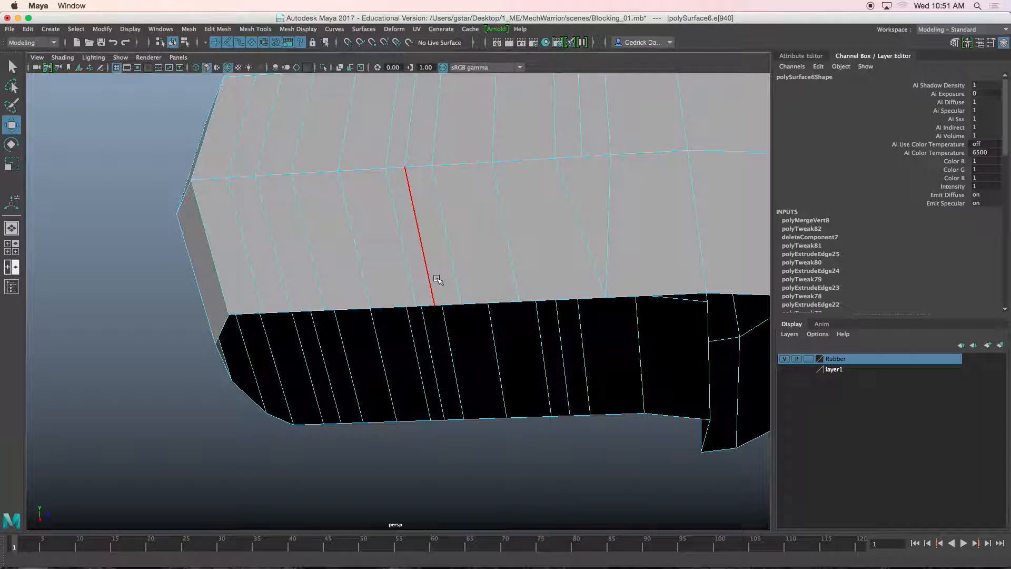
pyautogui.moveTo(455, 256); pyautogui.dragTo(402, 266, button='right')
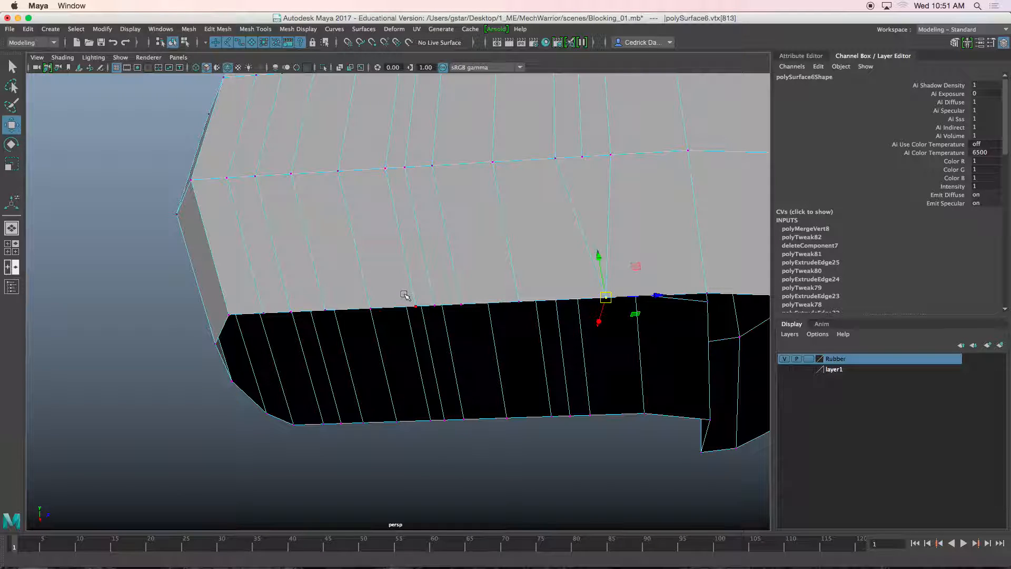
pyautogui.moveTo(466, 313); pyautogui.dragTo(467, 312)
pyautogui.keyDown('alt'); pyautogui.moveTo(466, 312); pyautogui.dragTo(466, 307); pyautogui.keyUp('alt')
pyautogui.keyDown('alt'); pyautogui.moveTo(447, 244); pyautogui.dragTo(452, 261); pyautogui.keyUp('alt')
pyautogui.moveTo(475, 299); pyautogui.dragTo(475, 298)
pyautogui.keyDown('alt'); pyautogui.moveTo(475, 298); pyautogui.dragTo(470, 209); pyautogui.keyUp('alt')
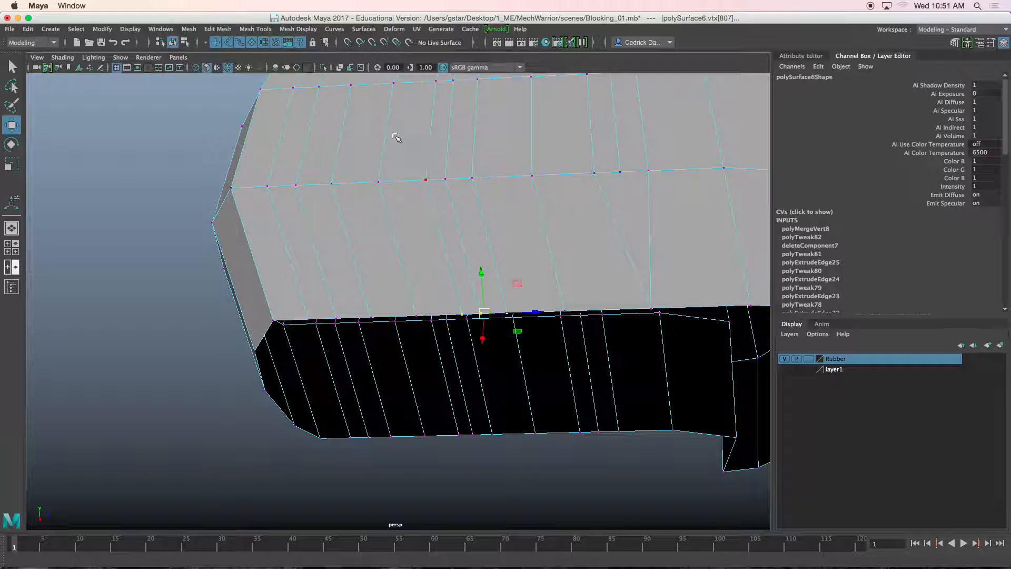
pyautogui.click(217, 29)
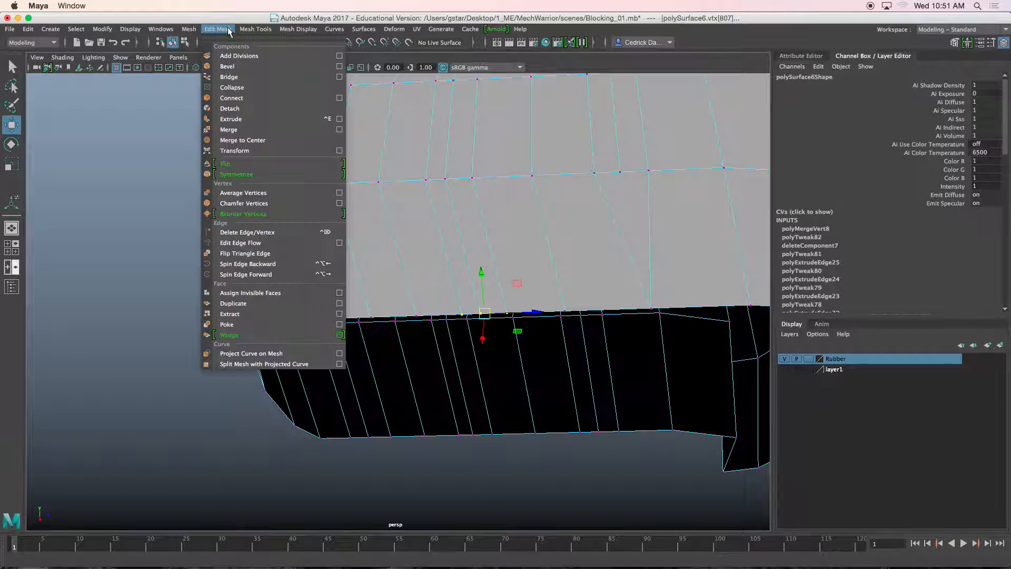
pyautogui.click(250, 140)
# Delete the middle edge of that second cluster in the wrist's lowest row, between the two edges meeting at the merged vertex.
pyautogui.moveTo(447, 215); pyautogui.dragTo(445, 185, button='right')
pyautogui.click(450, 199)
pyautogui.click(460, 220)
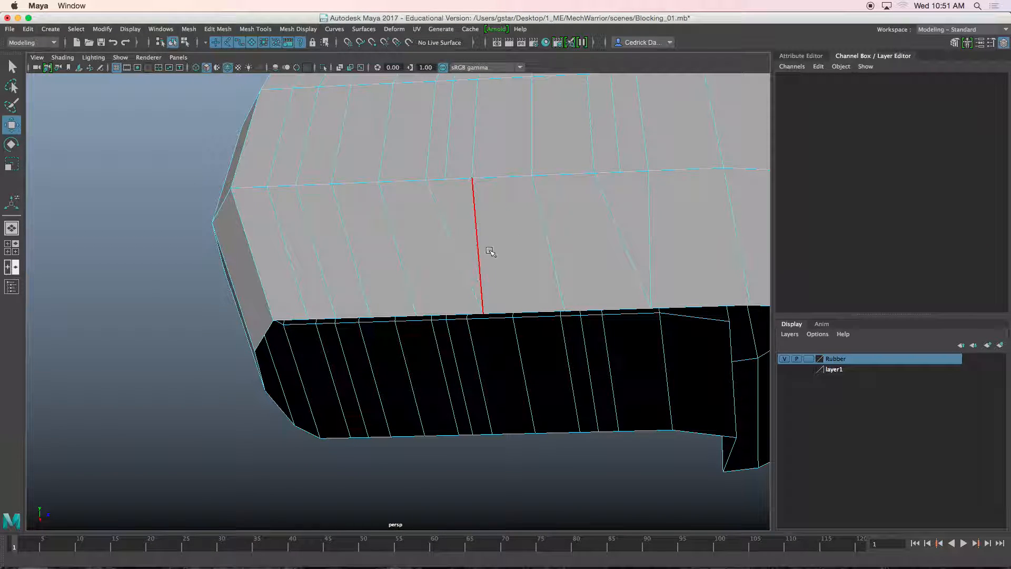
pyautogui.keyDown('alt'); pyautogui.moveTo(447, 220); pyautogui.dragTo(444, 248); pyautogui.keyUp('alt')
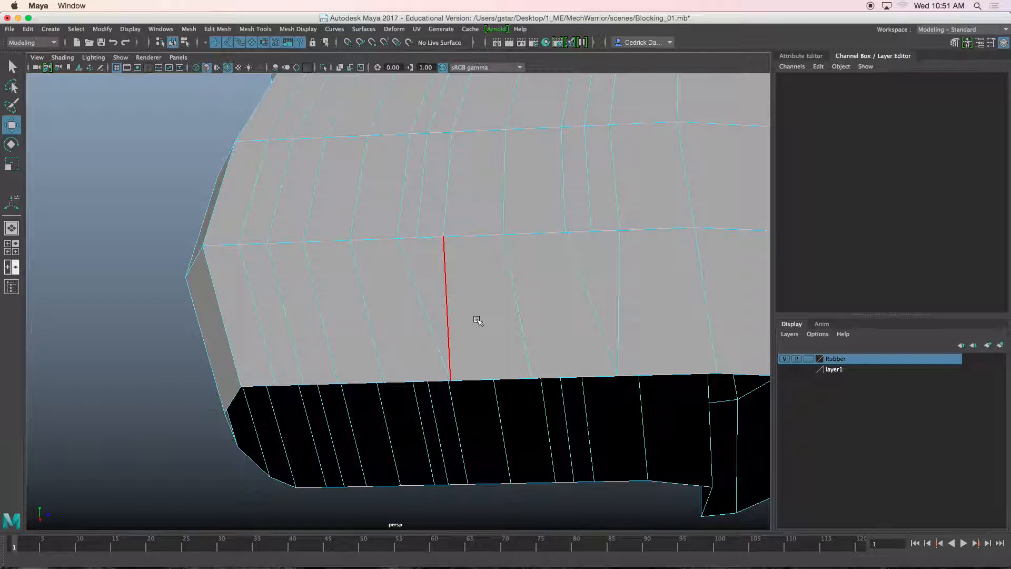
pyautogui.scroll(-3, 476, 319)
pyautogui.moveTo(476, 318)
pyautogui.keyDown('alt'); pyautogui.mouseDown()
pyautogui.moveTo(453, 318)
pyautogui.moveTo(485, 318)
pyautogui.mouseUp(); pyautogui.keyUp('alt')
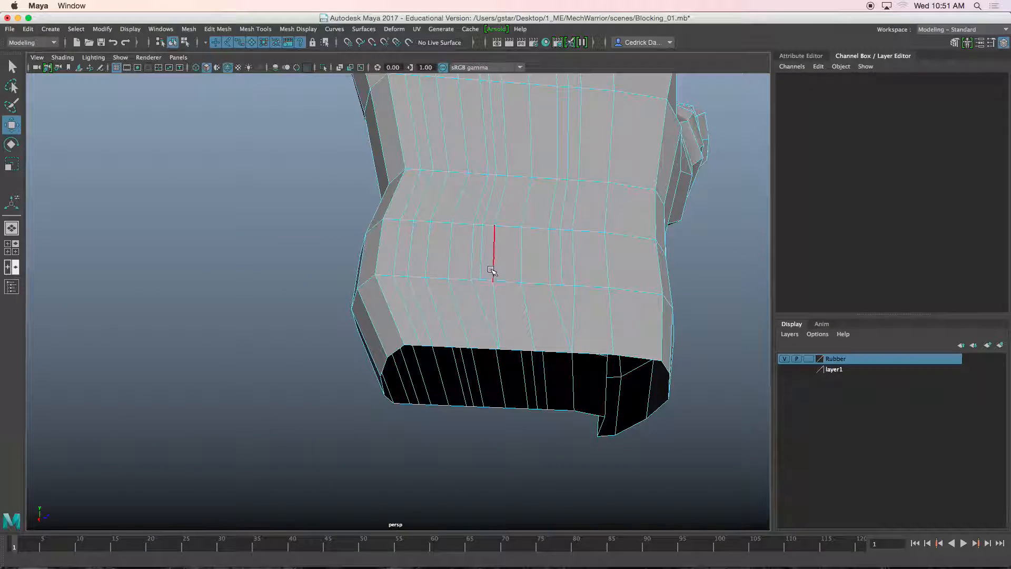
# Leave component editing, deselect the hand and examine the whole model beside the reference photos.
pyautogui.keyDown('alt'); pyautogui.moveTo(491, 272); pyautogui.dragTo(489, 305); pyautogui.keyUp('alt')
pyautogui.moveTo(487, 212); pyautogui.dragTo(512, 205, button='right')
pyautogui.scroll(-5, 513, 206)
pyautogui.keyDown('alt'); pyautogui.moveTo(512, 206); pyautogui.dragTo(303, 323); pyautogui.keyUp('alt')
pyautogui.keyDown('alt'); pyautogui.moveTo(321, 318); pyautogui.dragTo(371, 286); pyautogui.keyUp('alt')
pyautogui.click(372, 286)
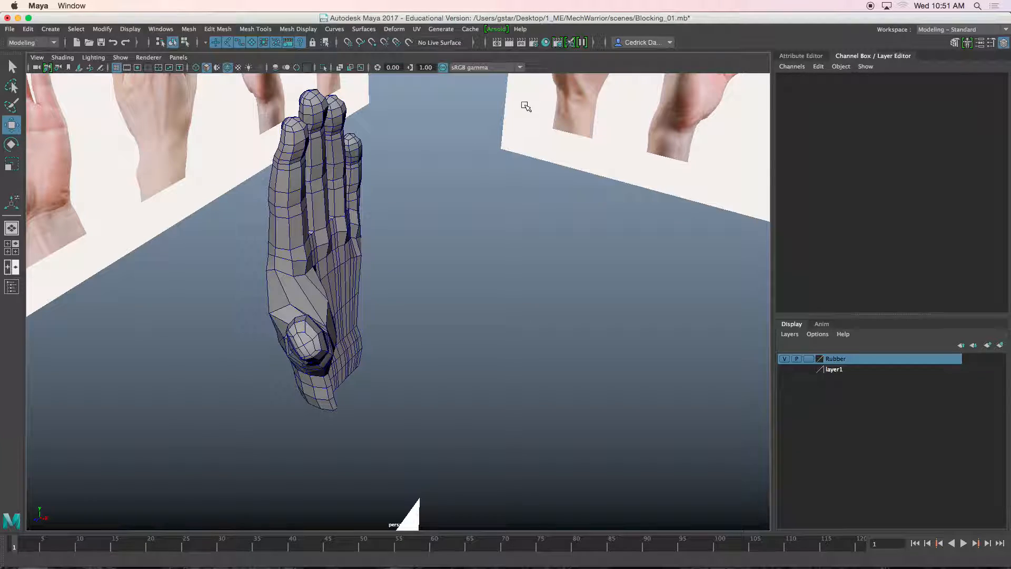